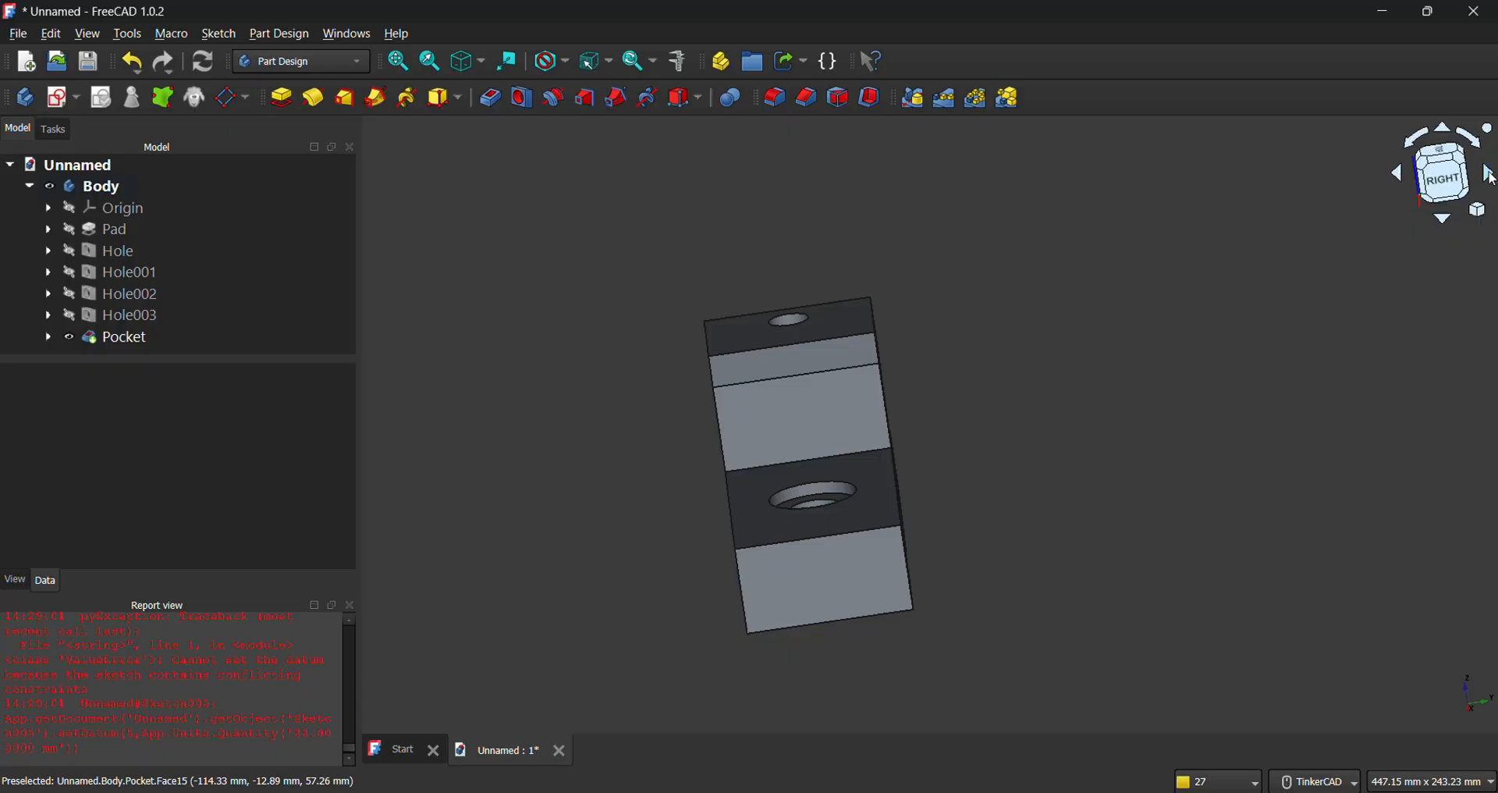
Rotate the finished bracket through its side, rear, front, top and bottom orientations to examine its holes, slots and pocket.
{"action": "left_click", "coordinate": [1489, 172]}
{"action": "left_click", "coordinate": [1490, 171]}
{"action": "left_click", "coordinate": [1490, 171]}
{"action": "left_click", "coordinate": [1487, 172]}
{"action": "left_click", "coordinate": [1487, 172]}
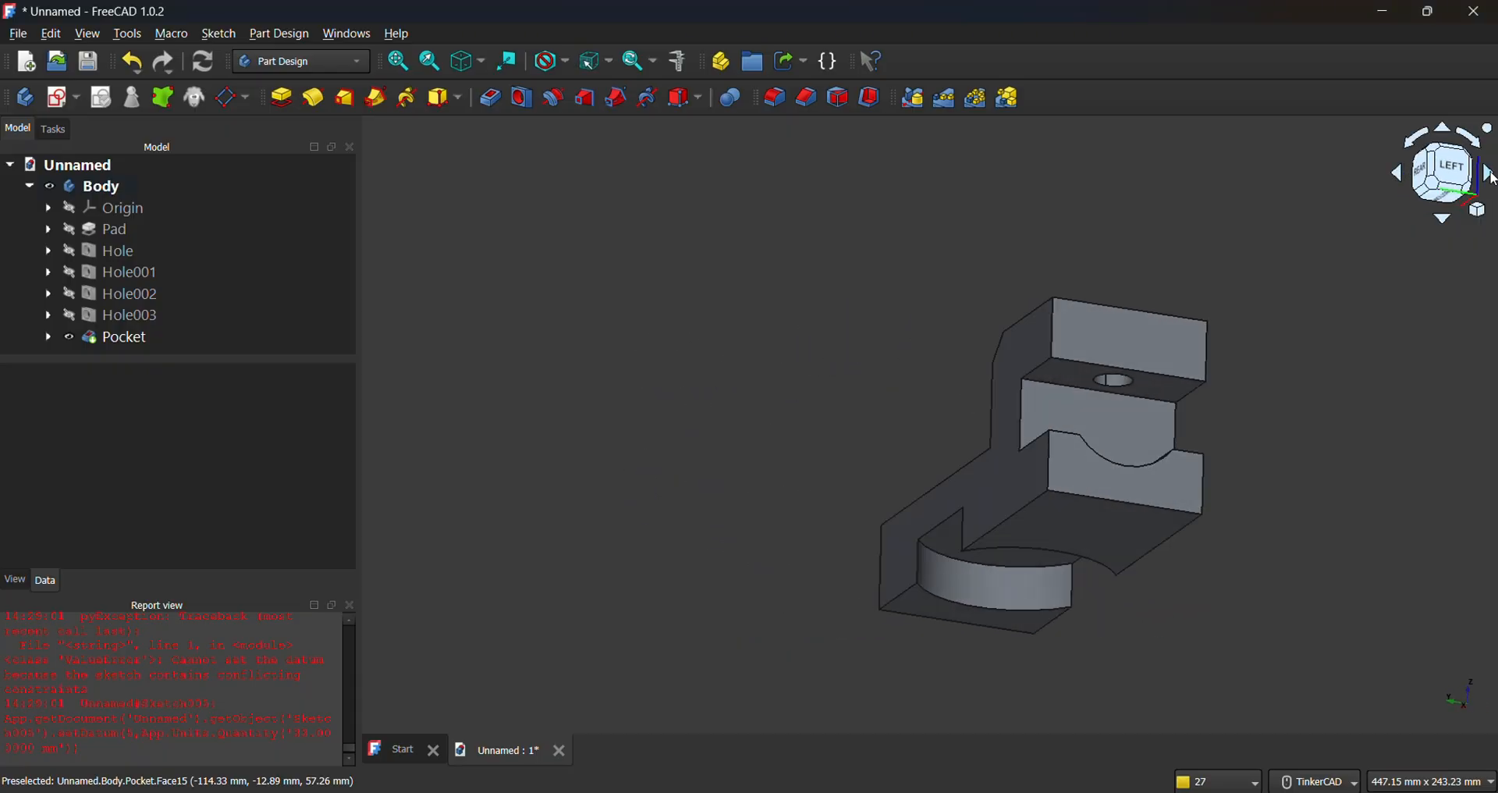
{"action": "left_click", "coordinate": [1487, 171]}
{"action": "left_click", "coordinate": [1441, 223]}
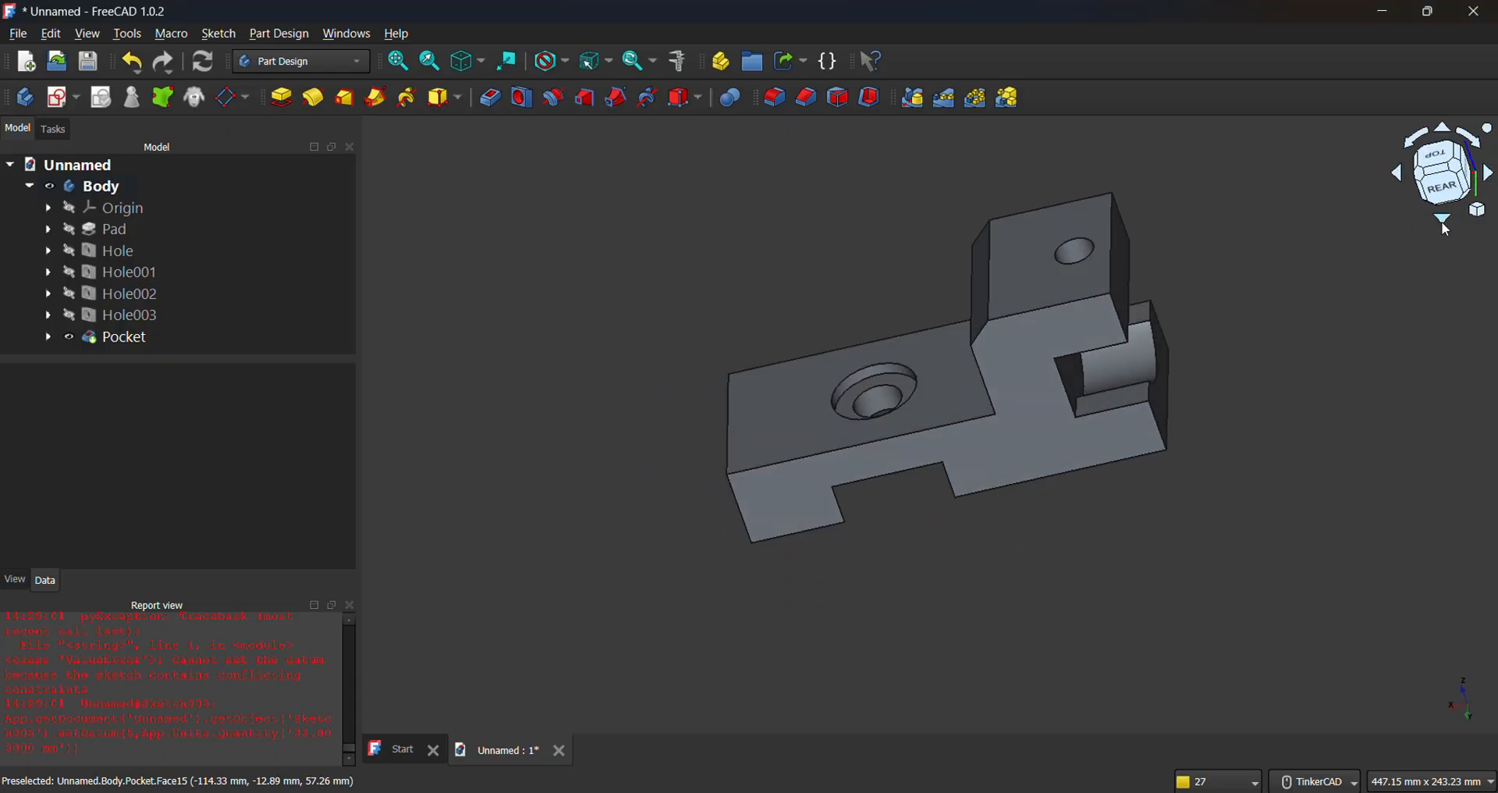
{"action": "left_click", "coordinate": [1441, 223]}
{"action": "left_click", "coordinate": [1441, 223]}
{"action": "left_click", "coordinate": [1441, 223]}
{"action": "left_click", "coordinate": [1441, 222]}
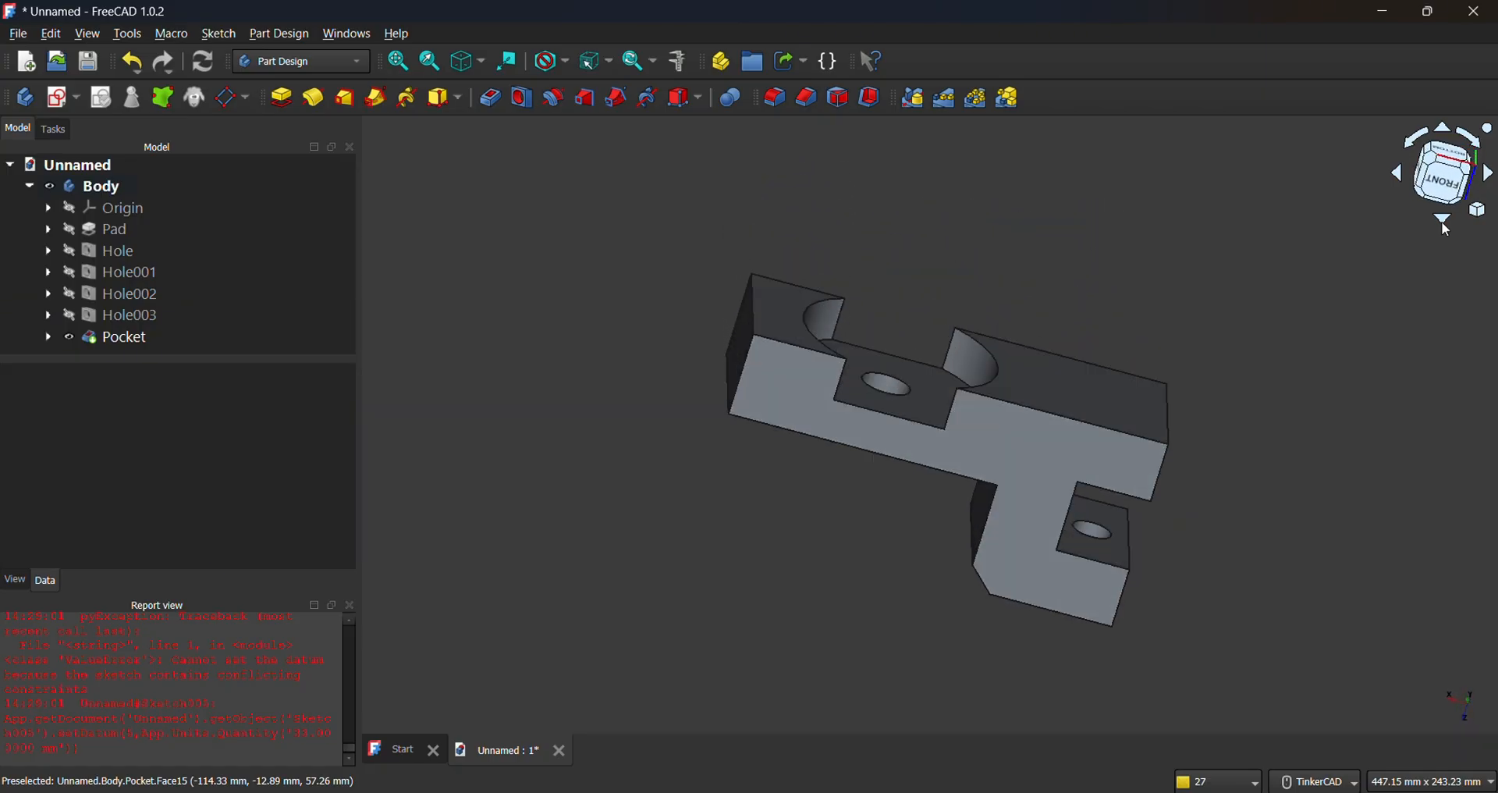
{"action": "left_click", "coordinate": [1440, 222]}
{"action": "left_click", "coordinate": [1440, 221]}
{"action": "left_click", "coordinate": [1441, 223]}
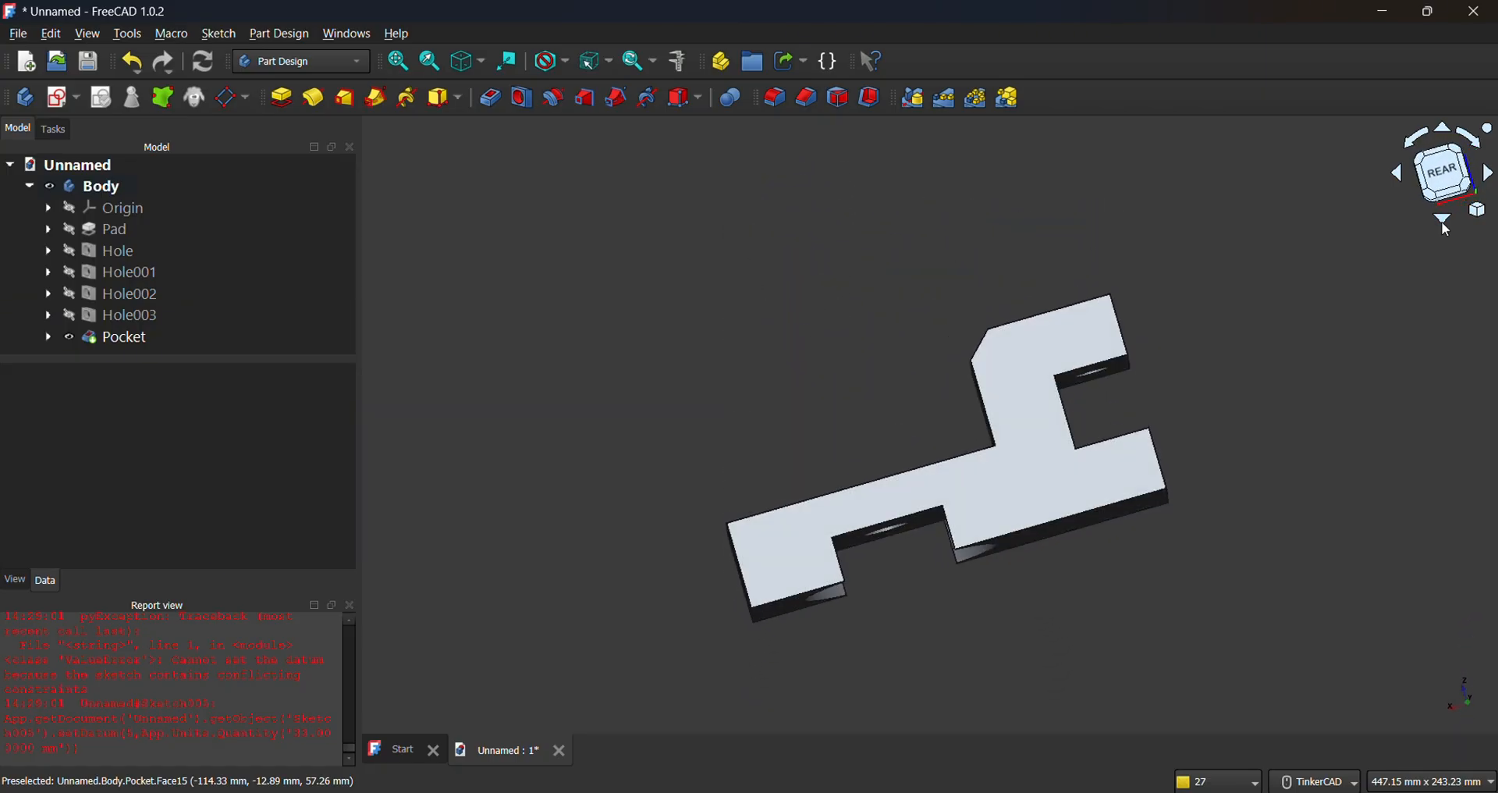
{"action": "left_click", "coordinate": [1441, 222]}
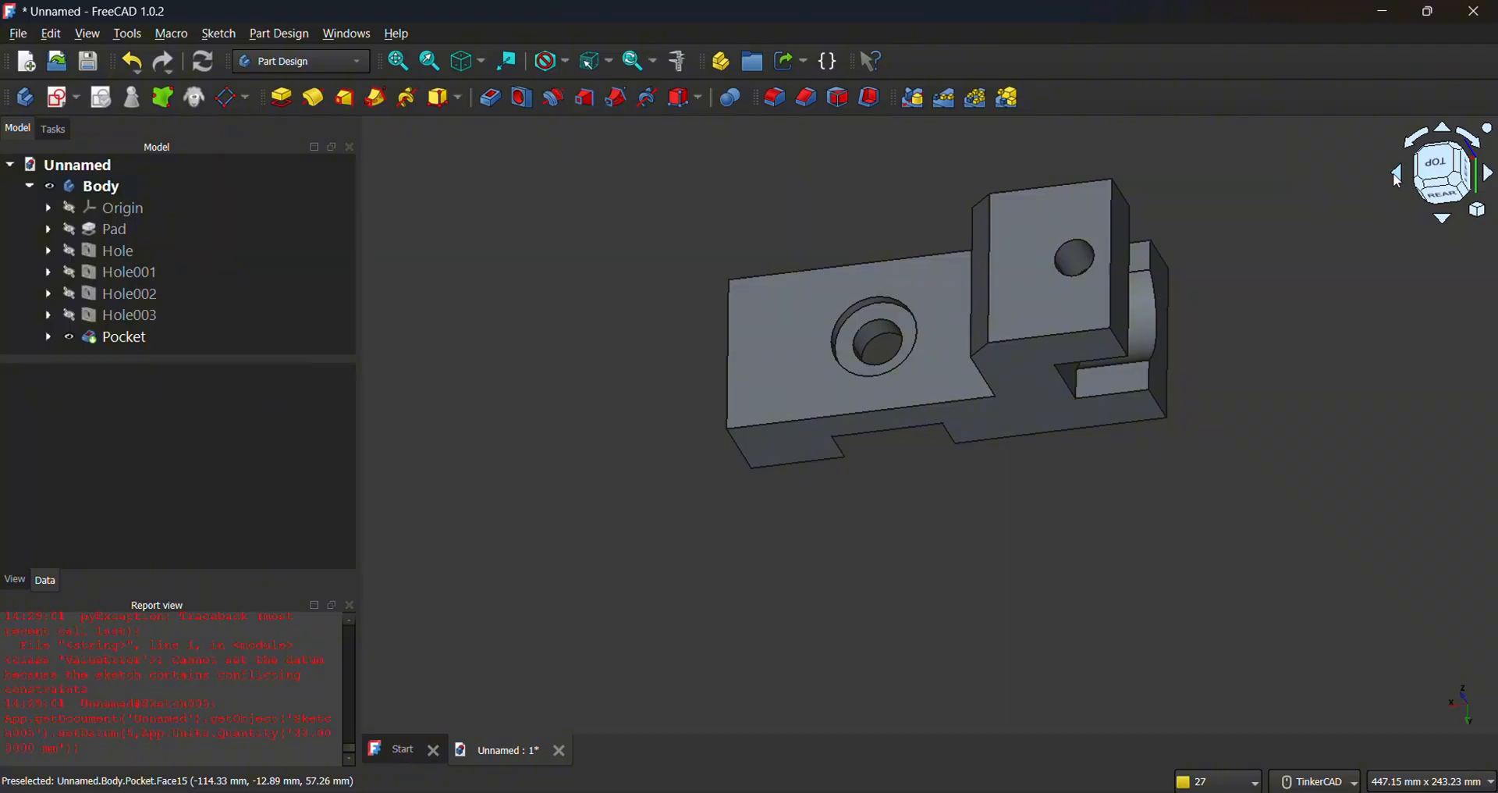
{"action": "left_click", "coordinate": [1005, 728]}
{"action": "left_click", "coordinate": [1444, 218]}
{"action": "left_click", "coordinate": [1444, 217]}
{"action": "left_click", "coordinate": [1445, 217]}
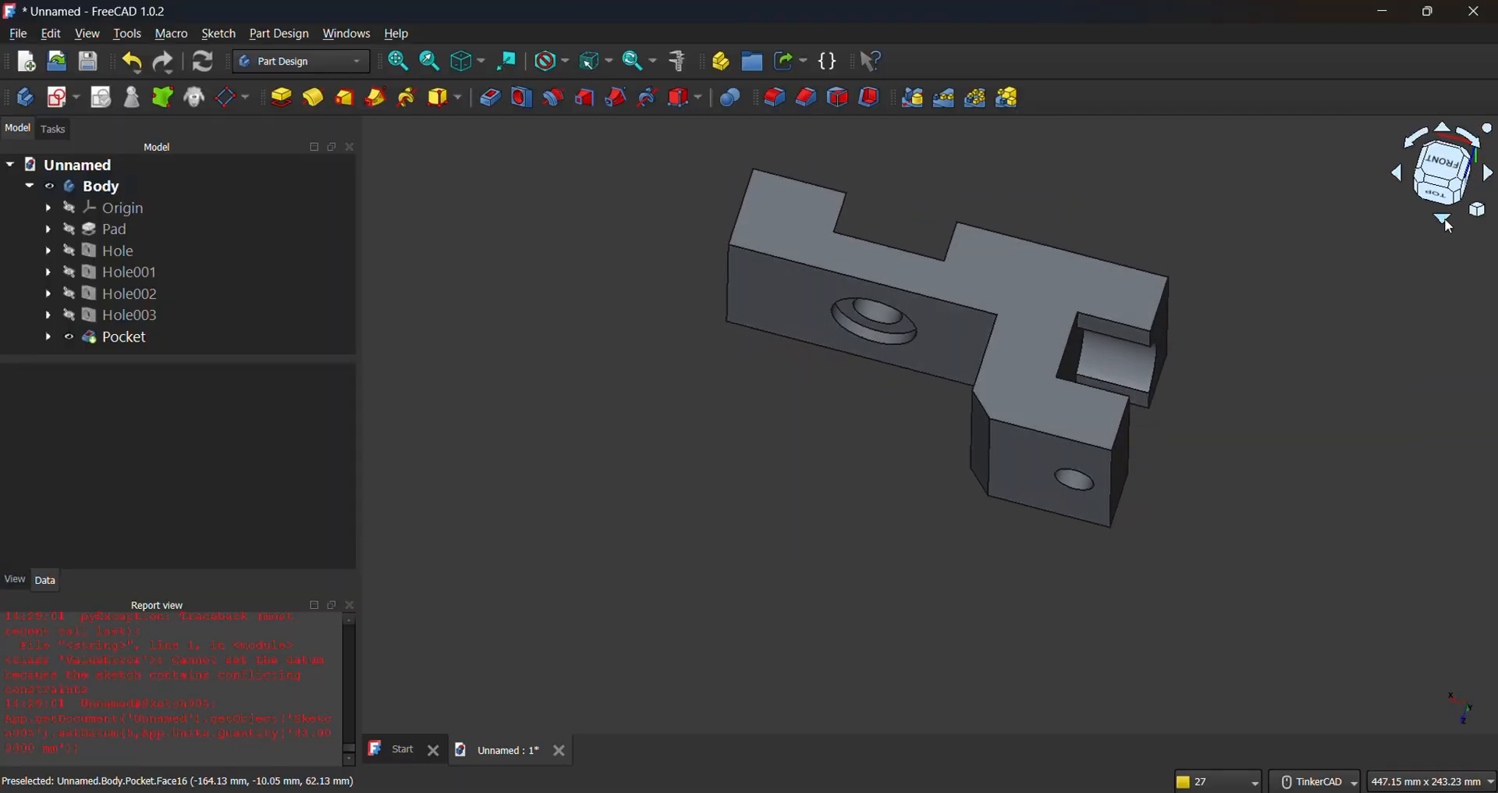
{"action": "left_click", "coordinate": [1444, 217]}
{"action": "left_click", "coordinate": [1444, 218]}
{"action": "left_click", "coordinate": [1444, 218]}
{"action": "left_click", "coordinate": [1444, 218]}
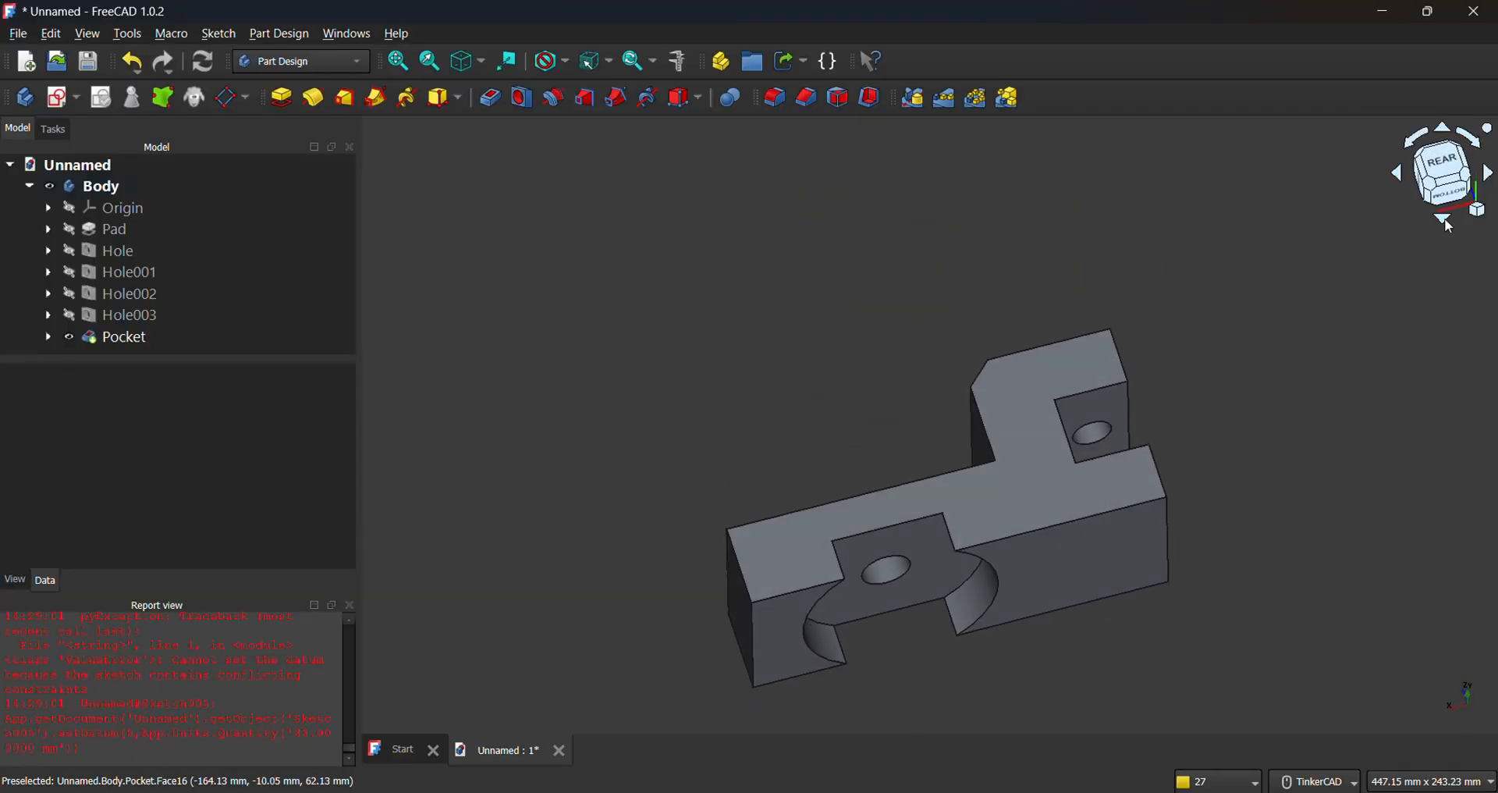
{"action": "left_click", "coordinate": [1444, 218]}
{"action": "left_click", "coordinate": [1444, 218]}
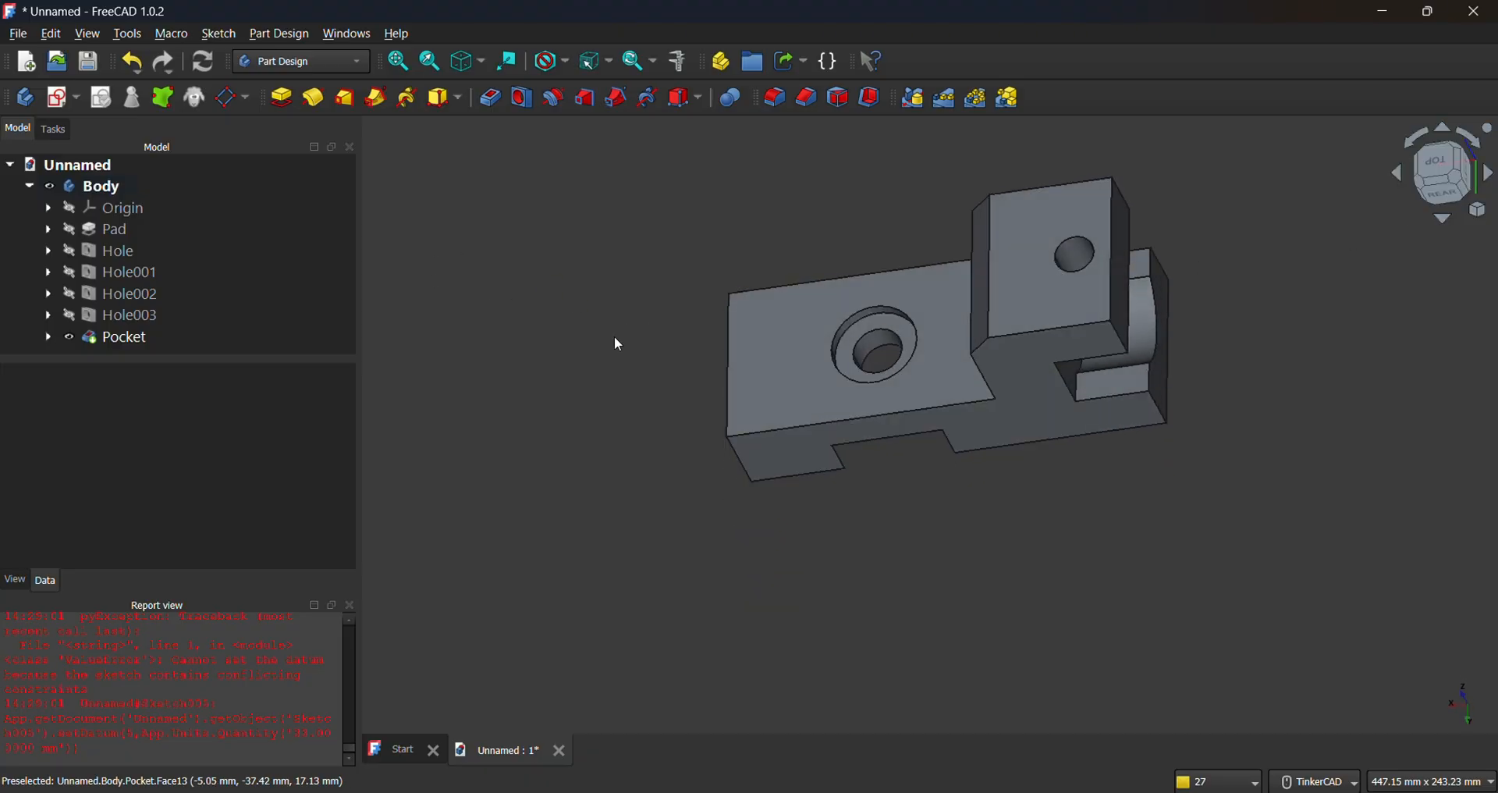
Create a new empty document and keep Part Design as the active workbench.
{"action": "left_click", "coordinate": [402, 751]}
{"action": "left_click", "coordinate": [508, 232]}
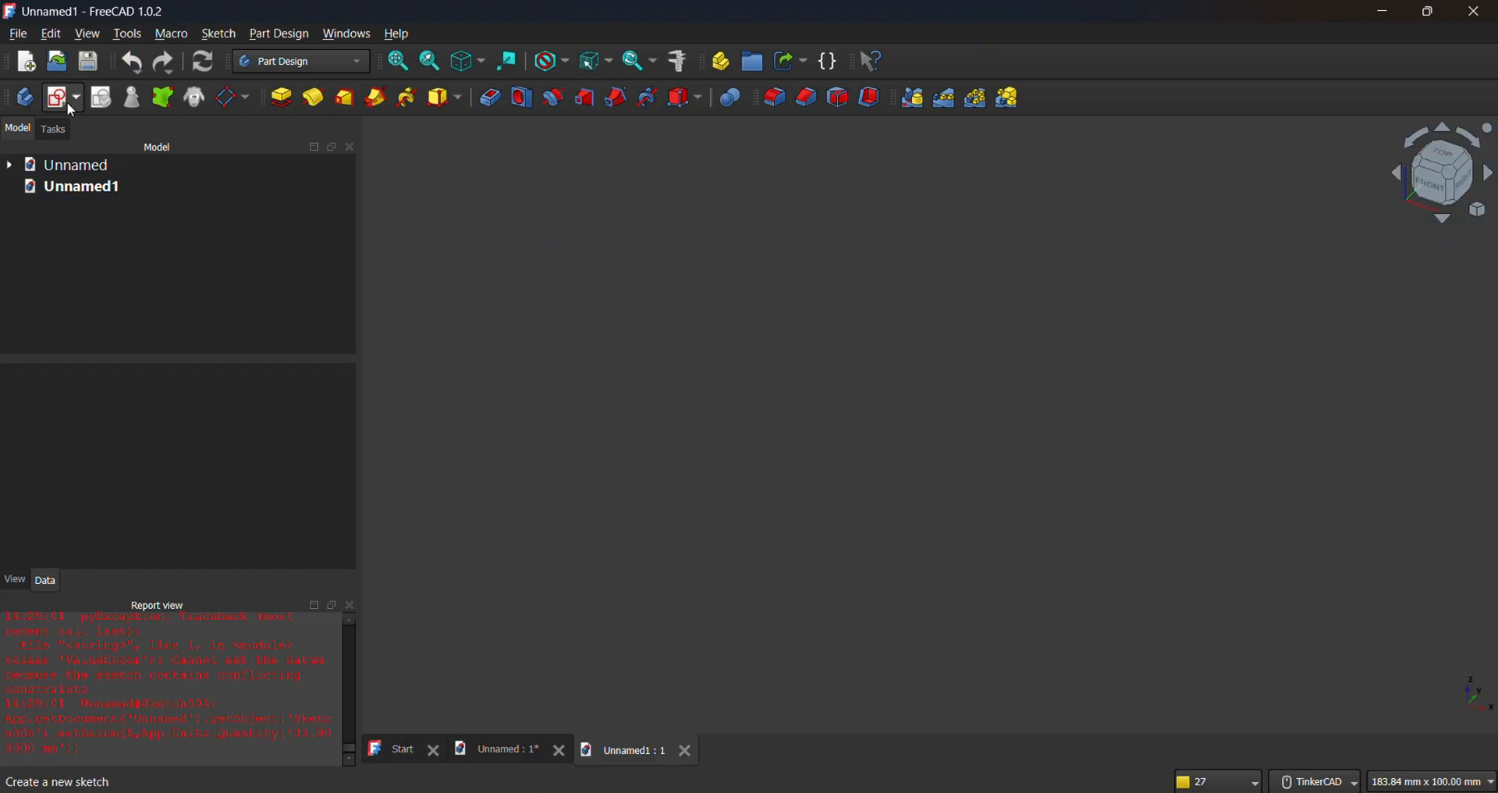
{"action": "left_click", "coordinate": [335, 66]}
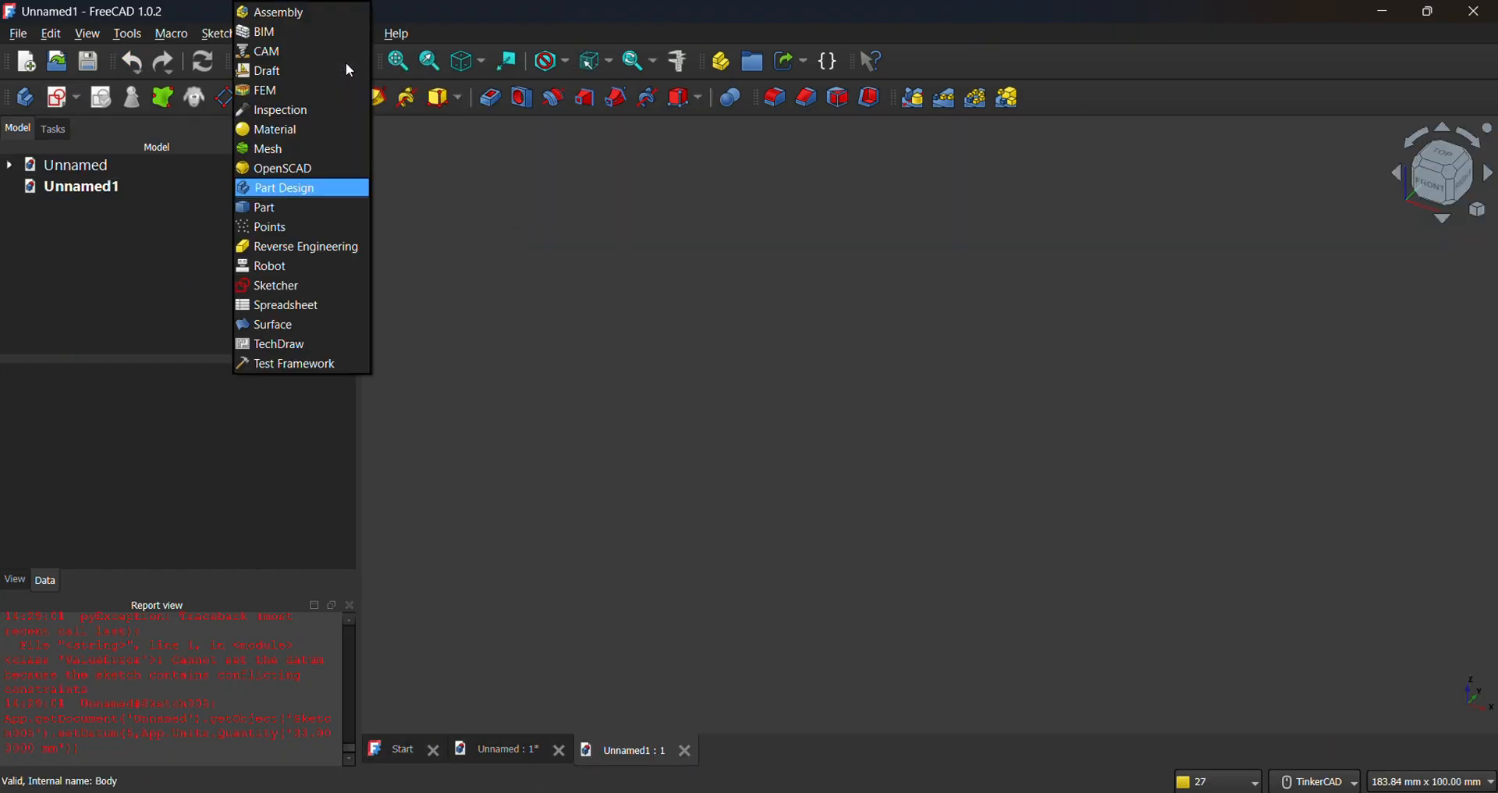
{"action": "left_click", "coordinate": [336, 166]}
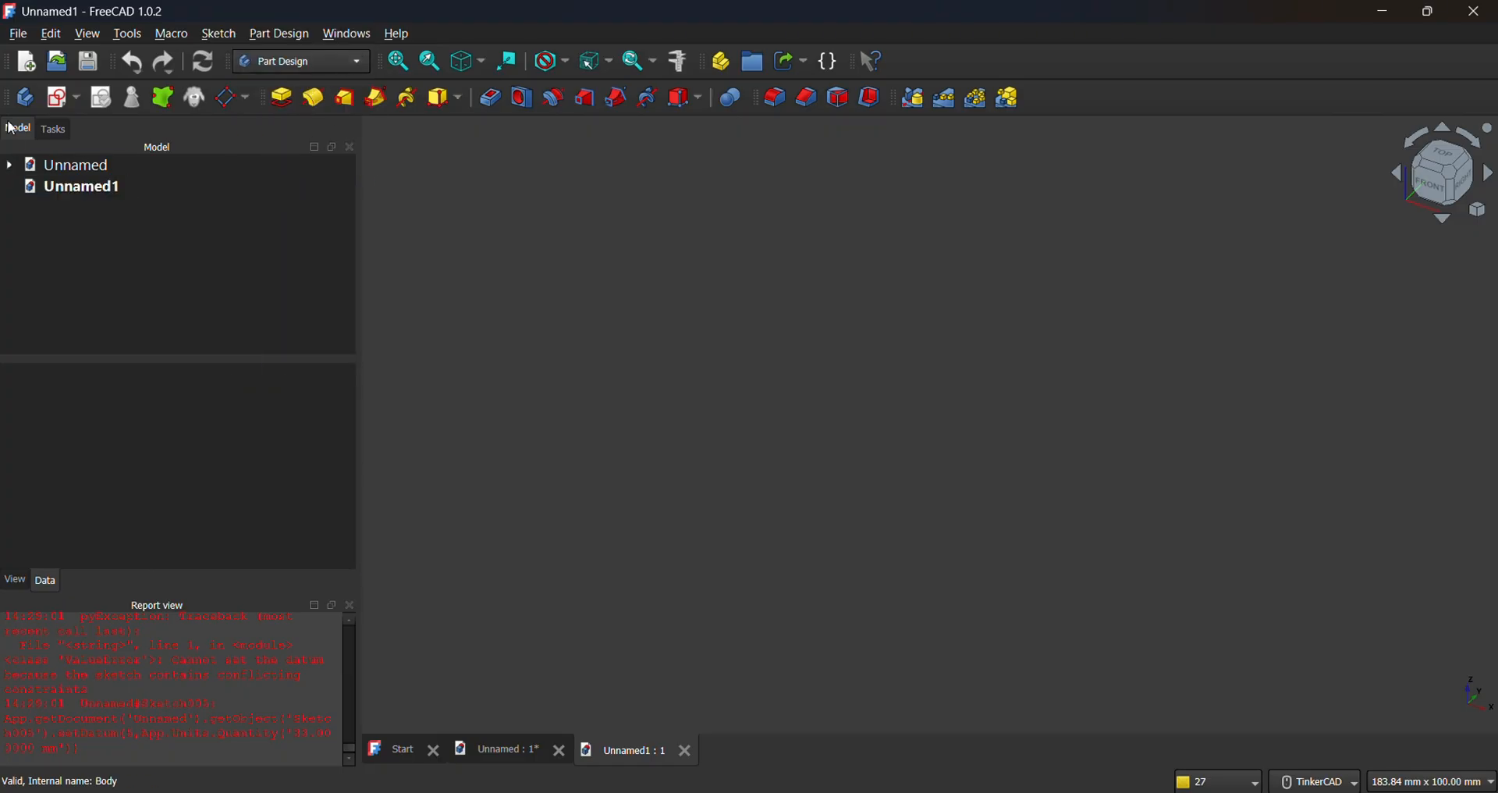
Create a new sketch attached to the XZ base plane.
{"action": "left_click", "coordinate": [62, 102]}
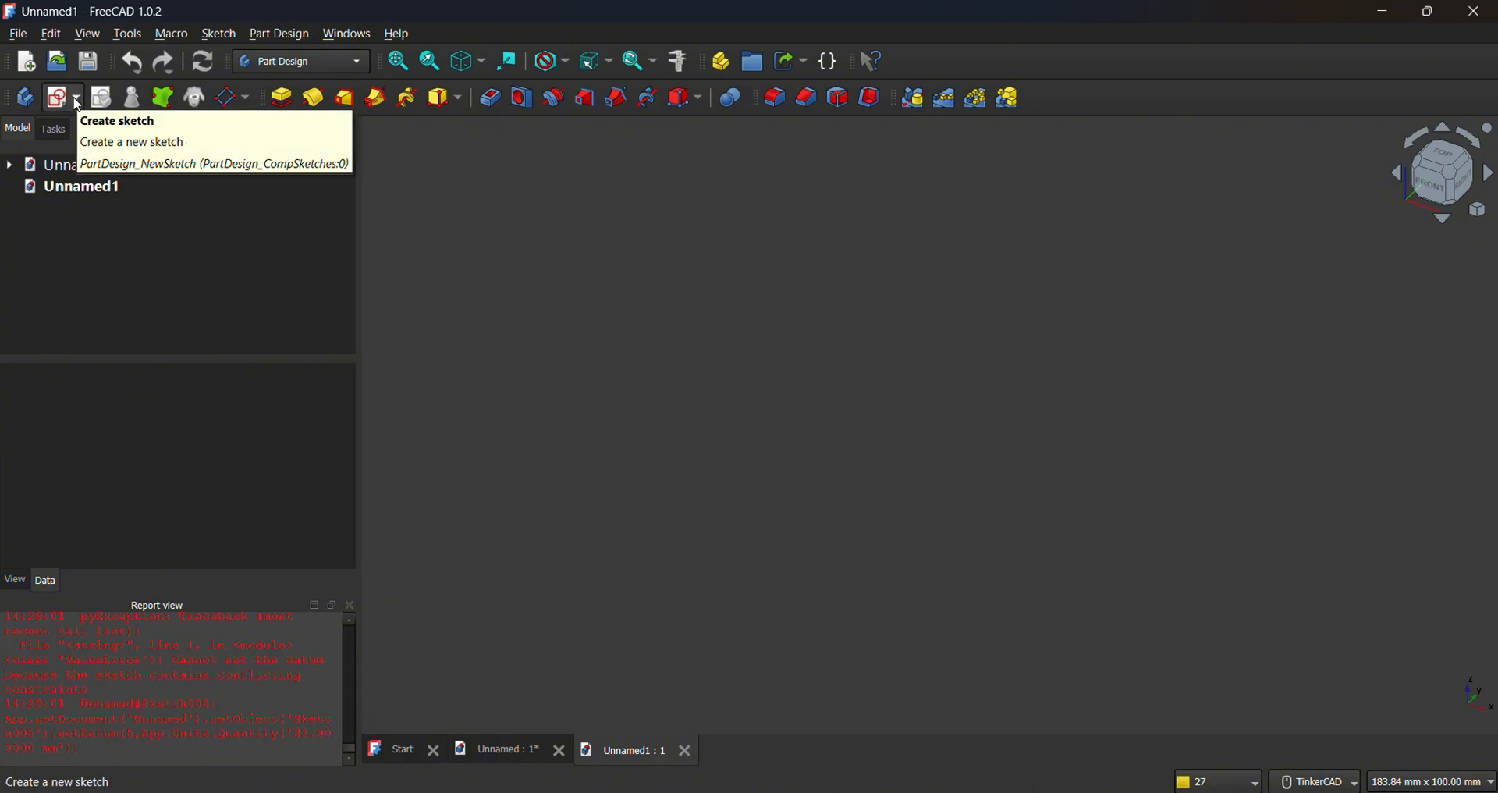
{"action": "left_click", "coordinate": [64, 99]}
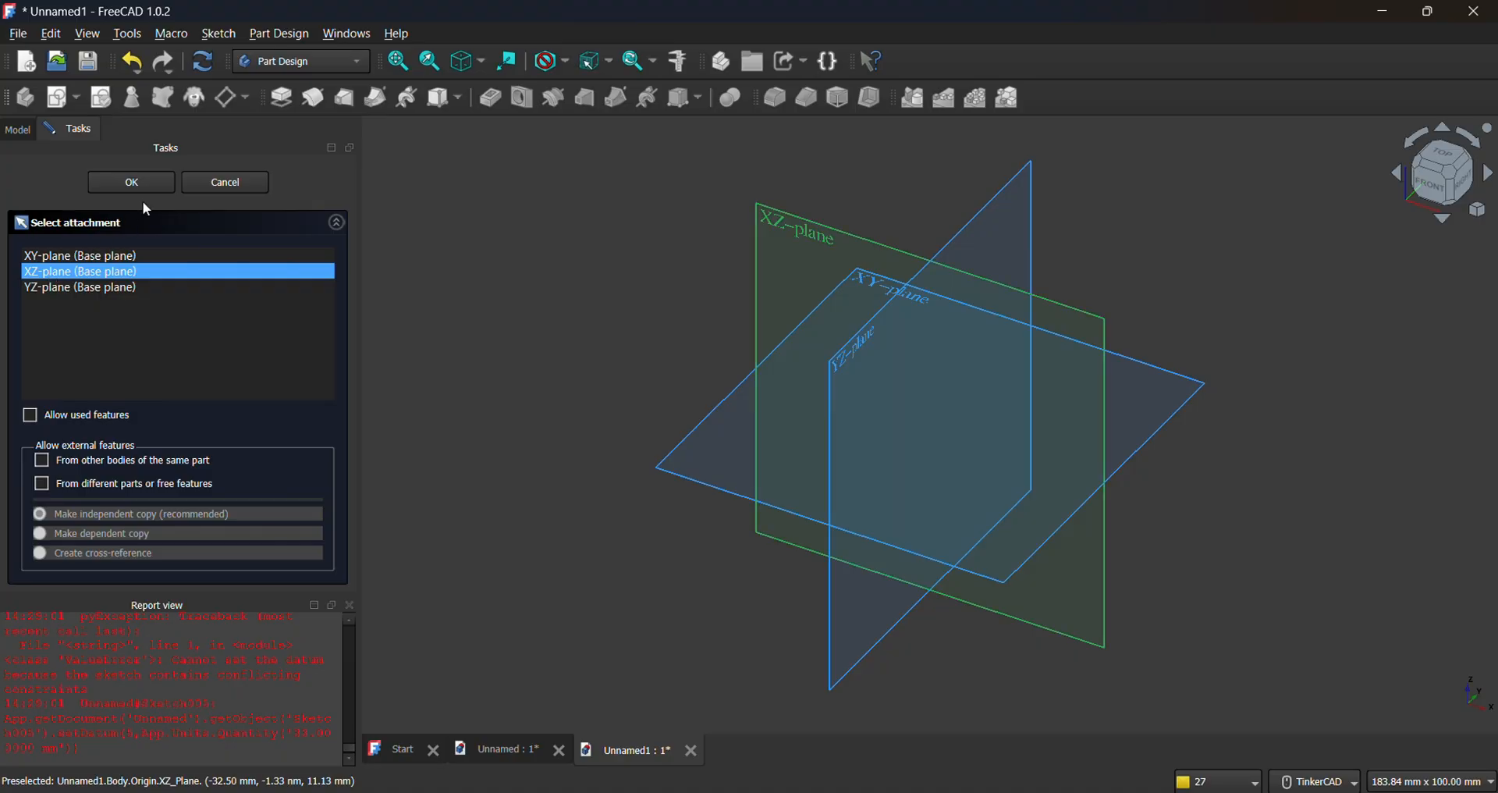
{"action": "left_click", "coordinate": [128, 186]}
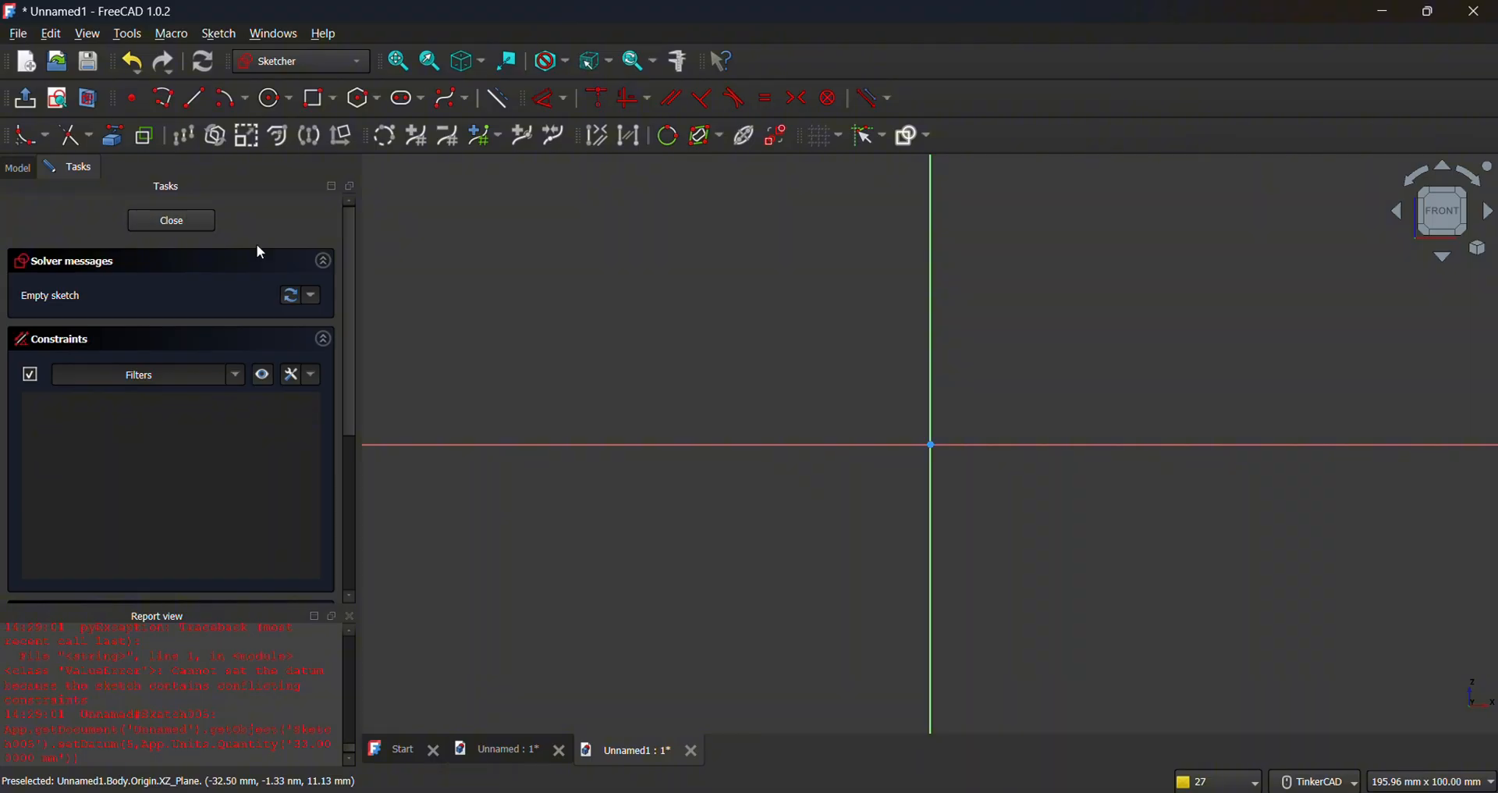
Place the FreeCAD window side by side with the browser page showing the dimensioned drawing, and enlarge the drawing's window.
{"action": "left_click", "coordinate": [1000, 791]}
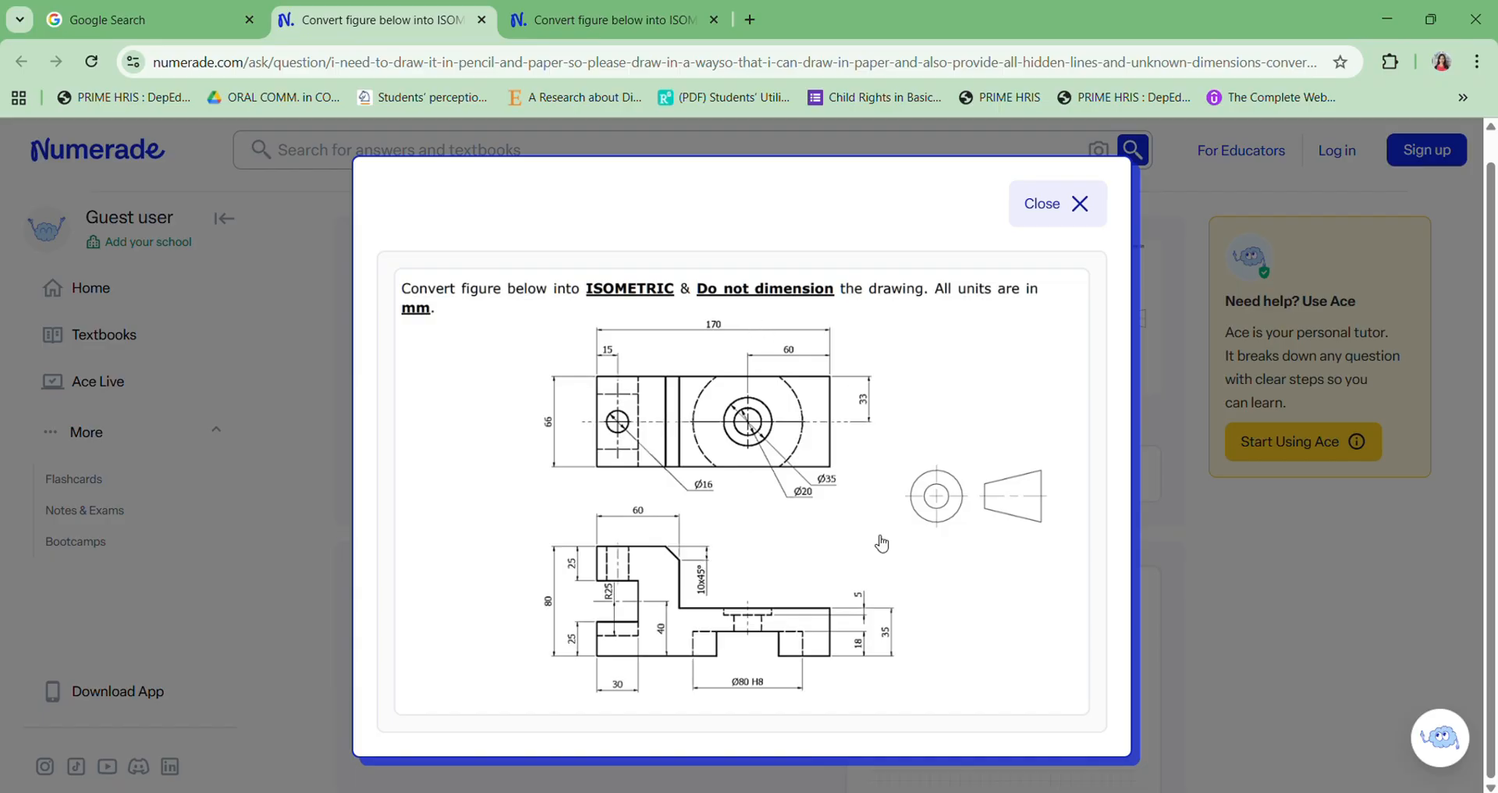
{"action": "key", "text": "alt+Tab"}
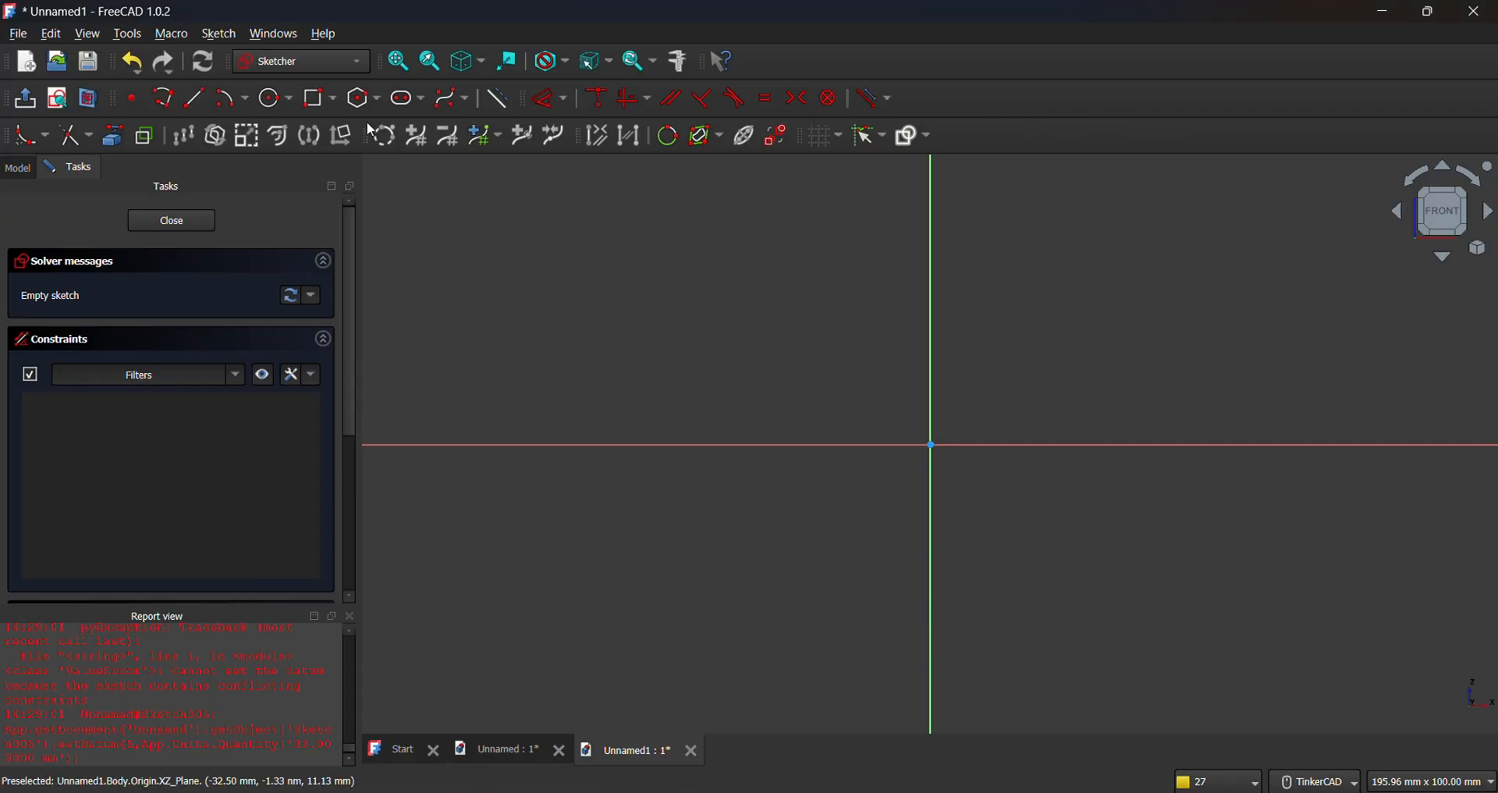
{"action": "left_click", "coordinate": [1424, 21]}
{"action": "left_click_drag", "start_coordinate": [1110, 14], "coordinate": [740, 77]}
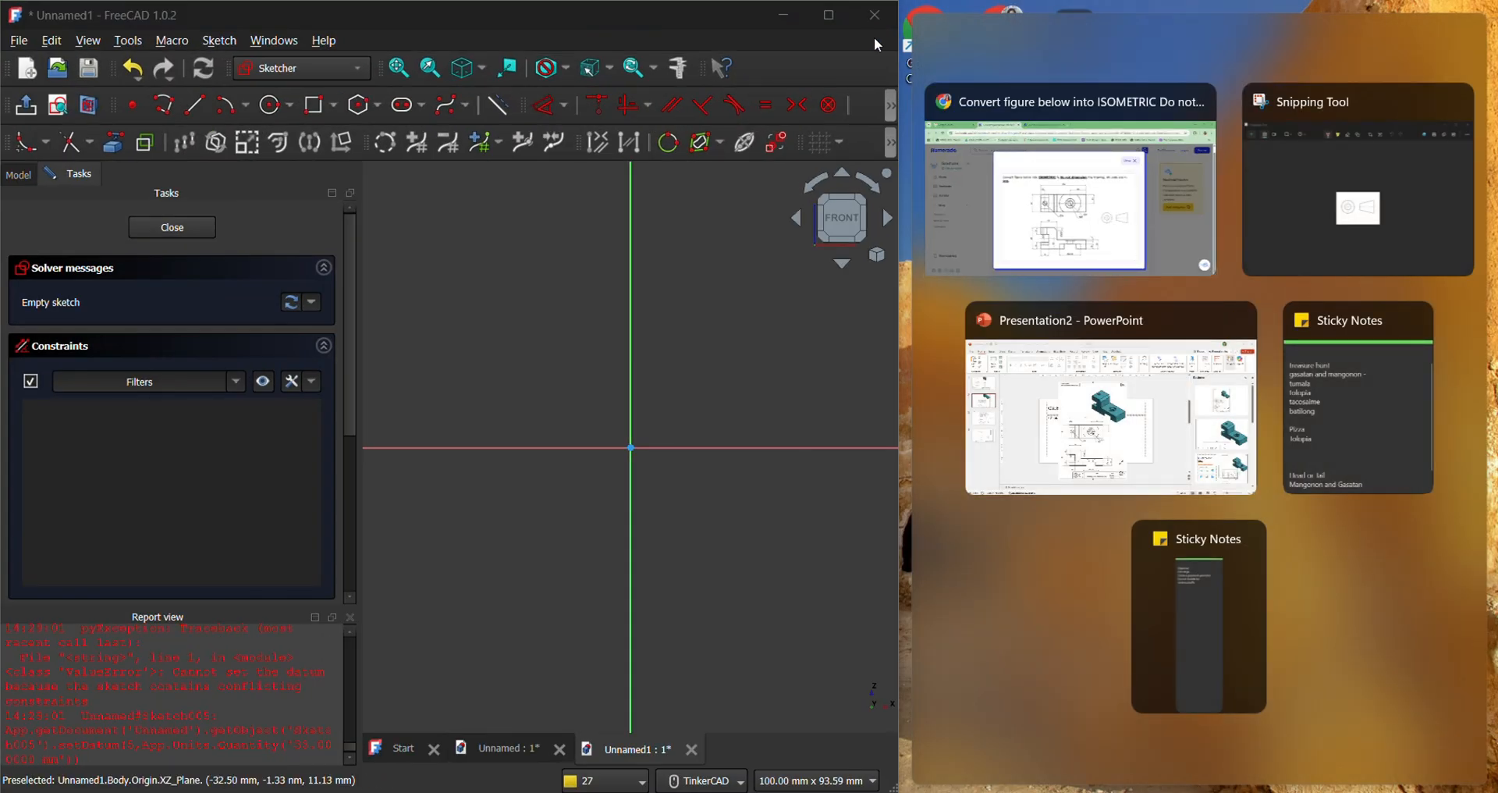
{"action": "left_click", "coordinate": [1133, 238]}
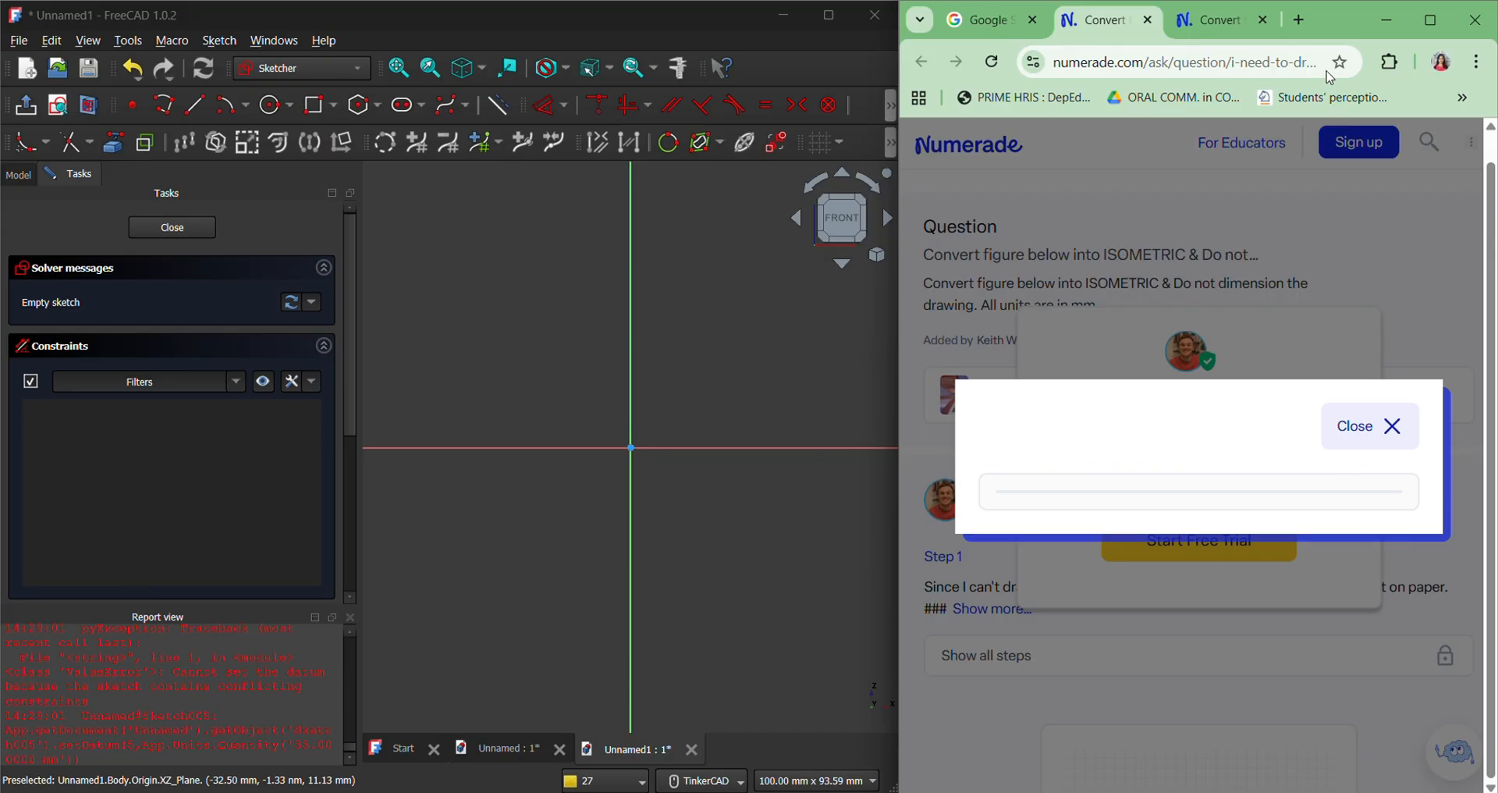
{"action": "left_click_drag", "start_coordinate": [897, 396], "coordinate": [737, 397]}
{"action": "scroll", "coordinate": [1172, 484], "scroll_direction": "up", "scroll_amount": 1, "text": "ctrl"}
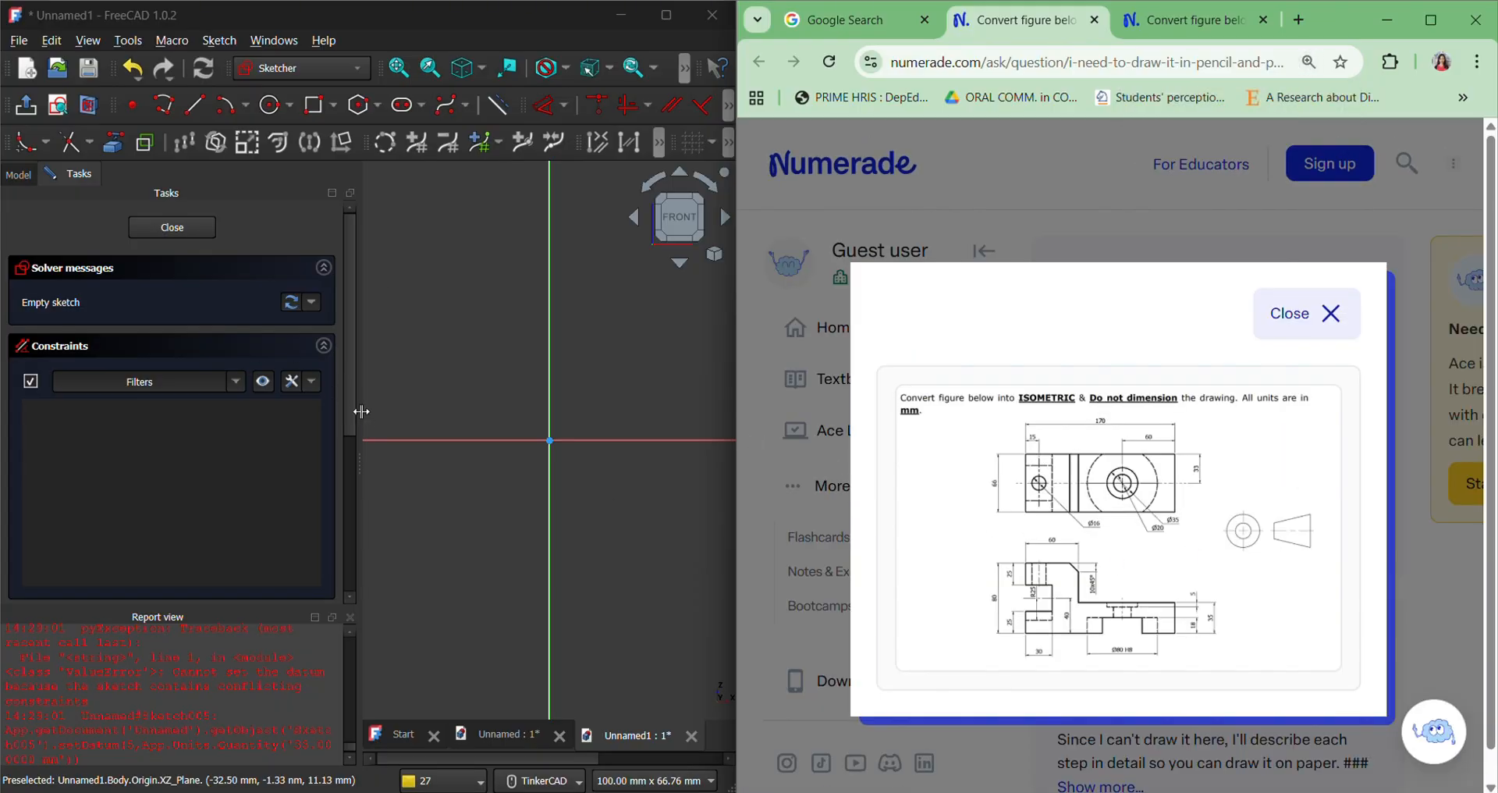
Widen the sketch area and show the full dimensioned drawing from slide 3 of the PowerPoint presentation beside it, zoomed to 54%.
{"action": "left_click_drag", "start_coordinate": [362, 411], "coordinate": [273, 411]}
{"action": "left_click_drag", "start_coordinate": [732, 401], "coordinate": [747, 405]}
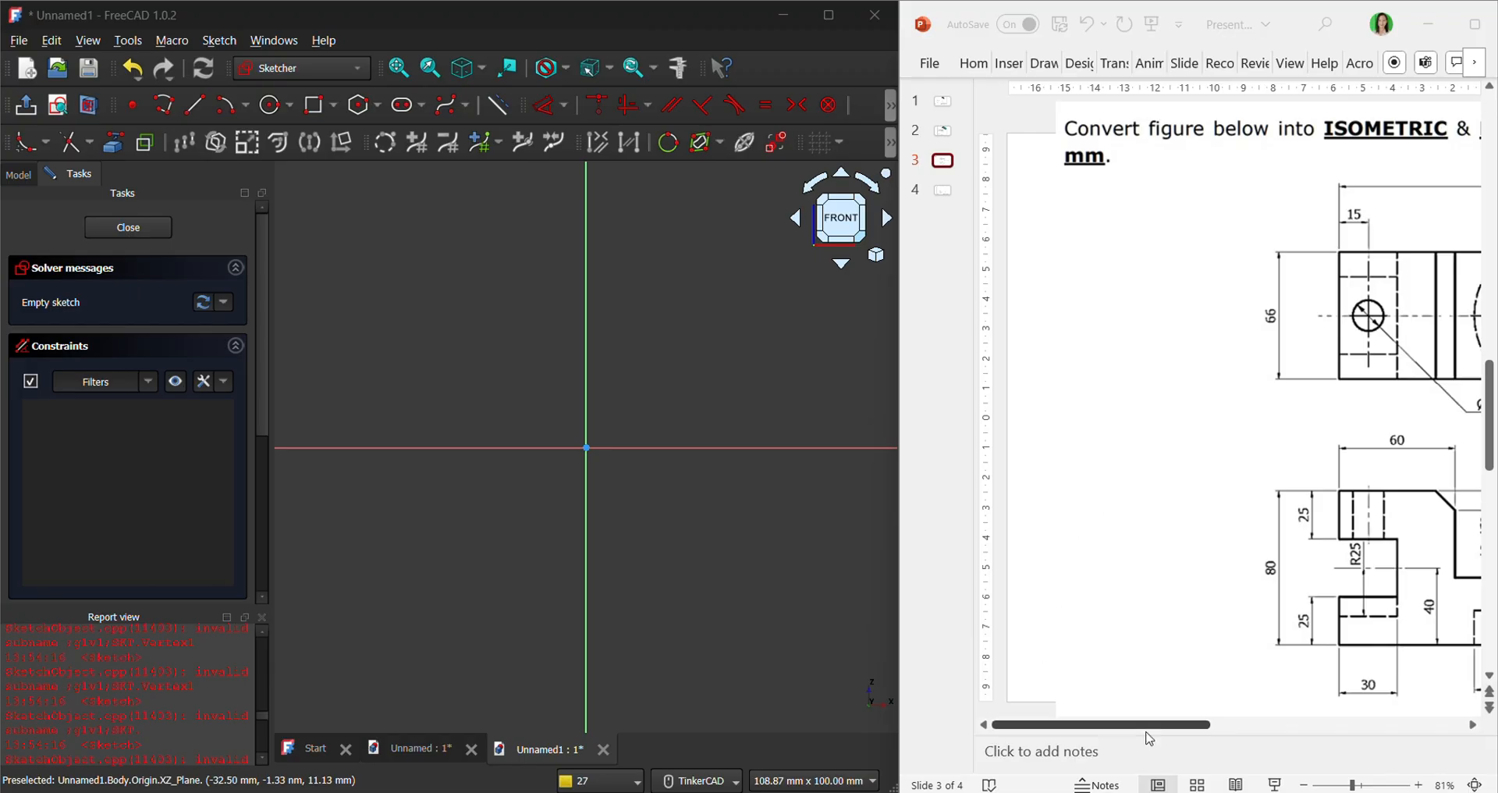
{"action": "left_click", "coordinate": [1150, 729]}
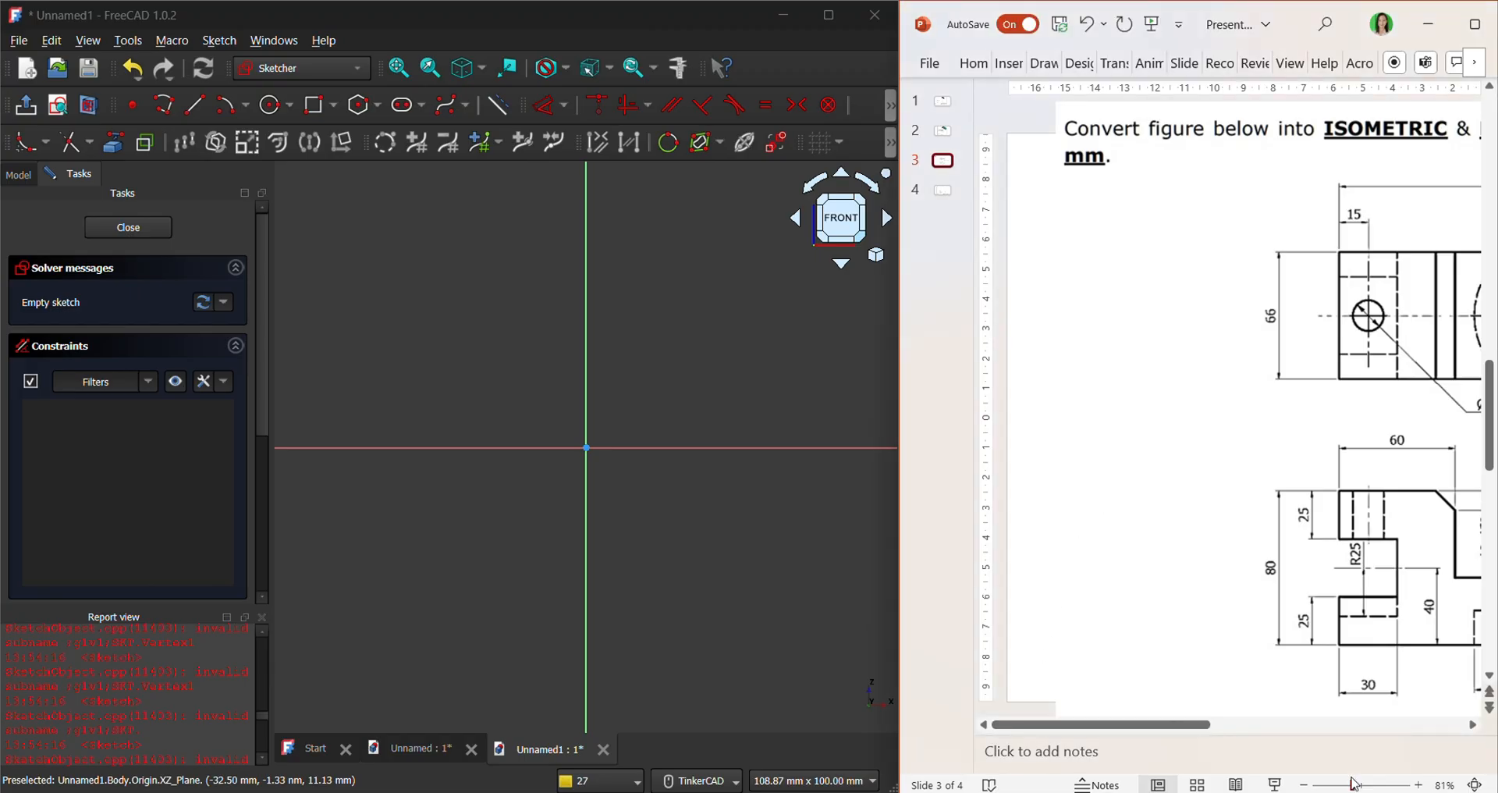
{"action": "left_click_drag", "start_coordinate": [1354, 783], "coordinate": [1337, 782]}
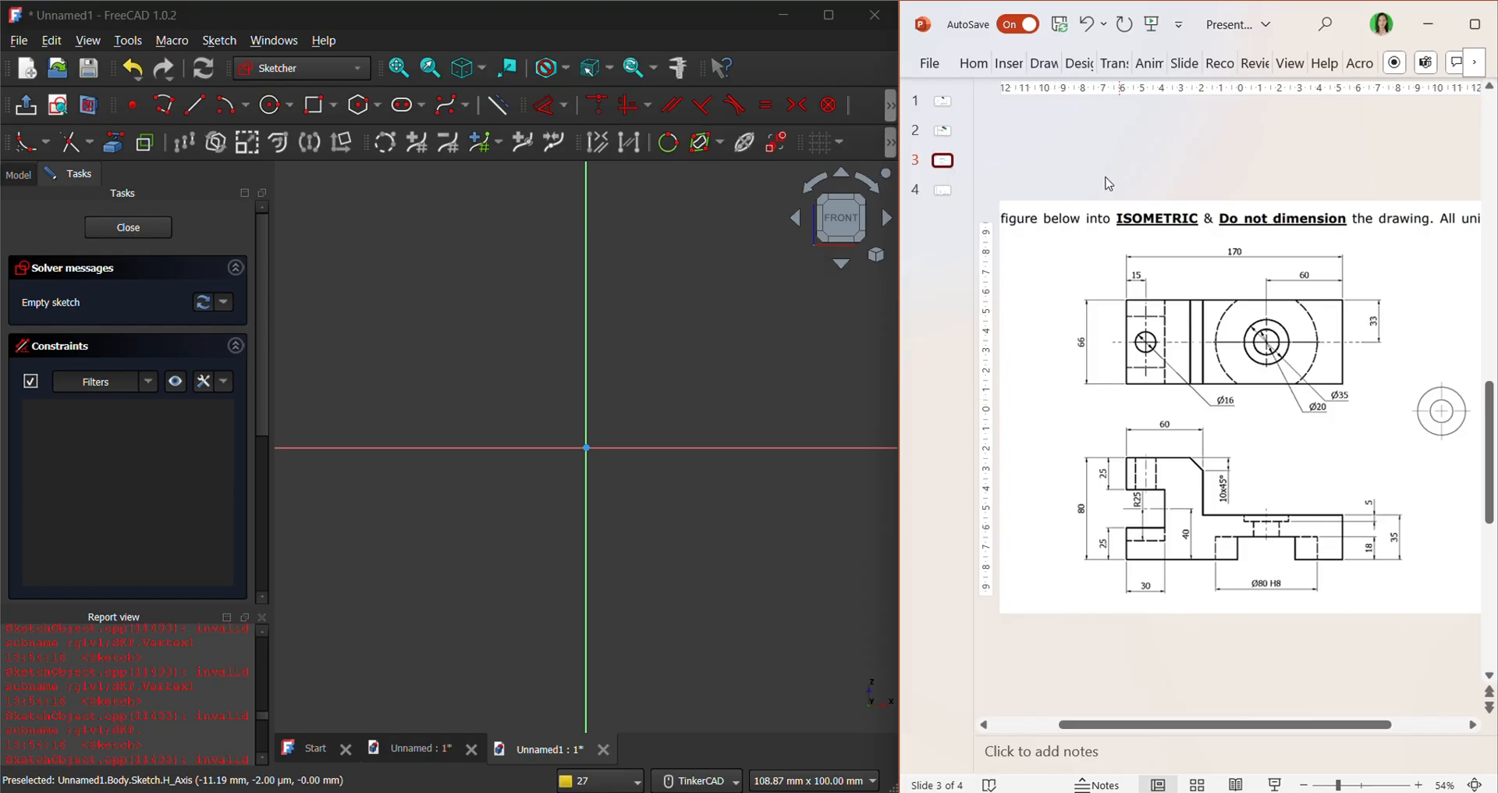
{"action": "mouse_move", "coordinate": [1247, 732]}
{"action": "left_mouse_down"}
{"action": "mouse_move", "coordinate": [1275, 732]}
{"action": "mouse_move", "coordinate": [1227, 732]}
{"action": "left_mouse_up"}
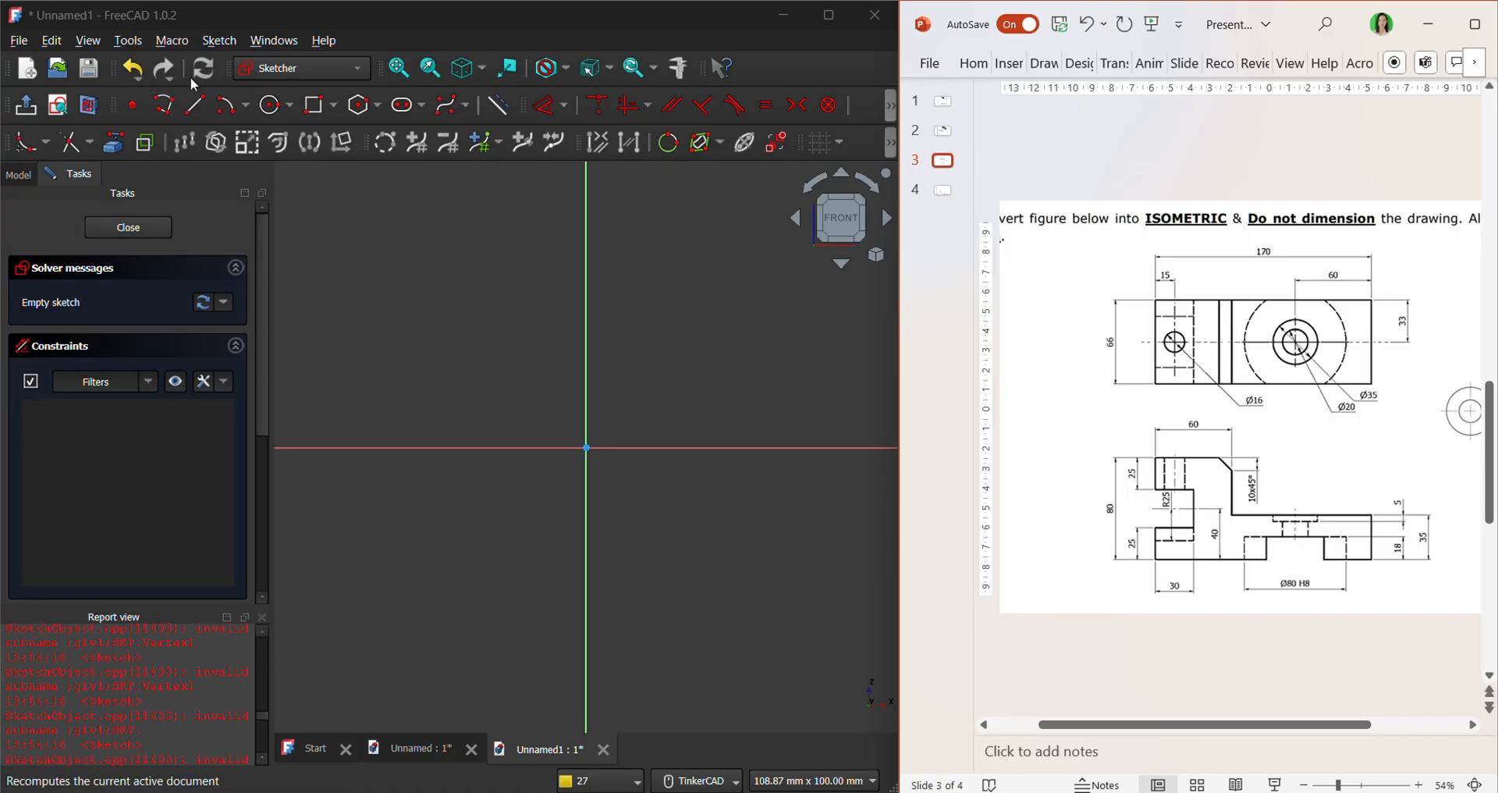
Begin the bracket's front profile with a polyline whose first segment runs vertically upward in the upper-left quadrant of the sketch.
{"action": "left_click", "coordinate": [165, 107]}
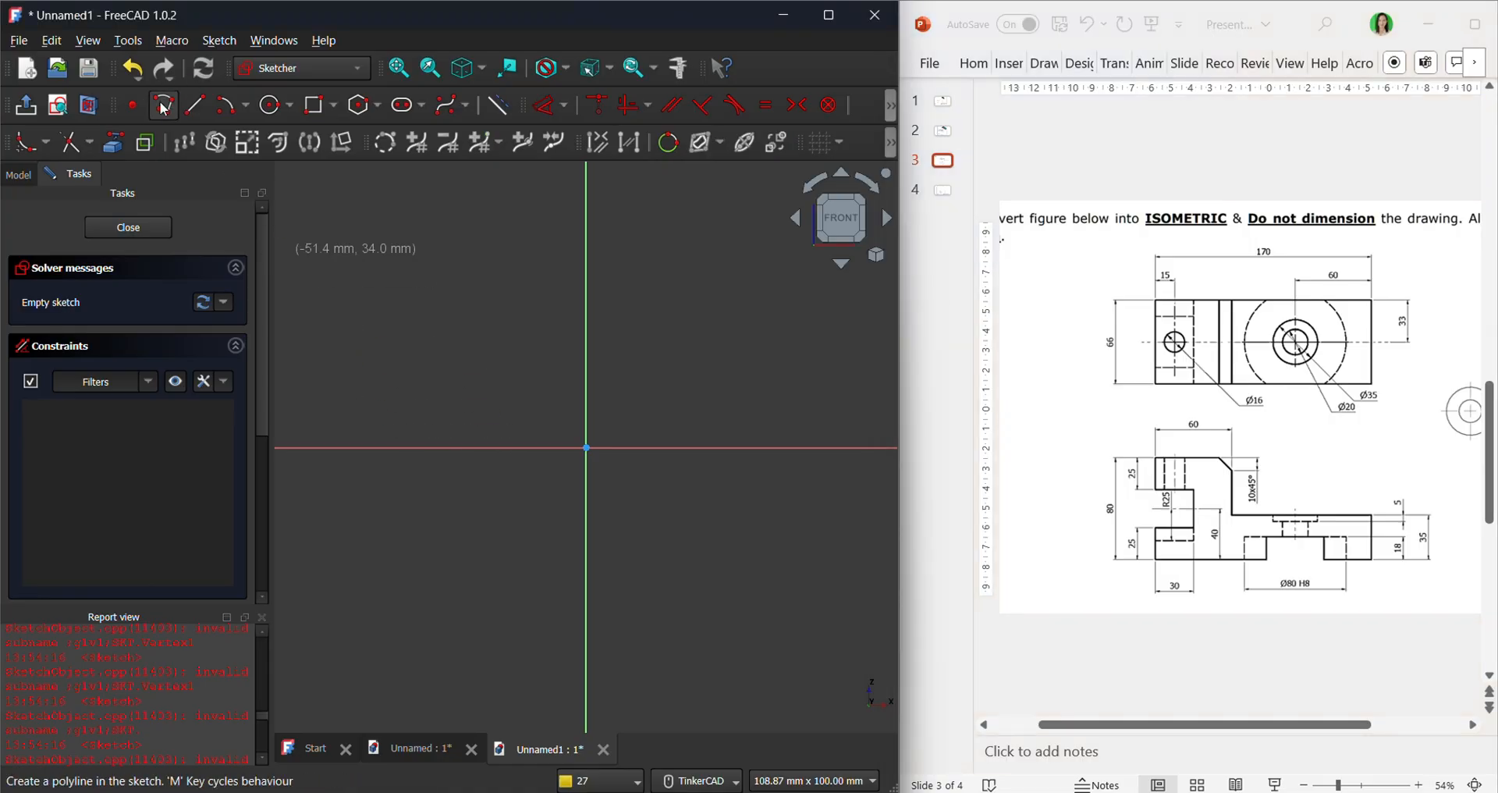
{"action": "left_click", "coordinate": [168, 107]}
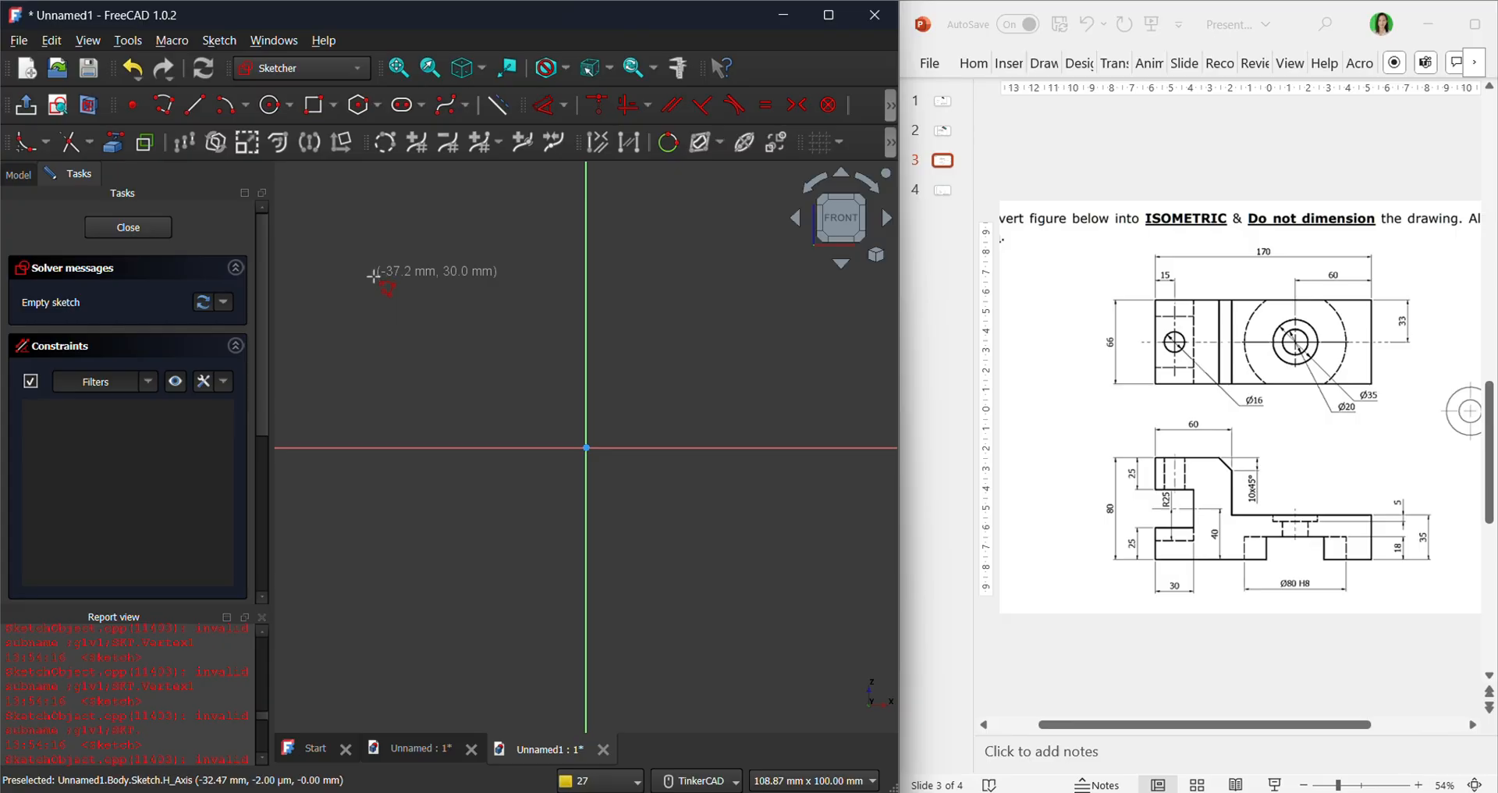
{"action": "left_click", "coordinate": [320, 275]}
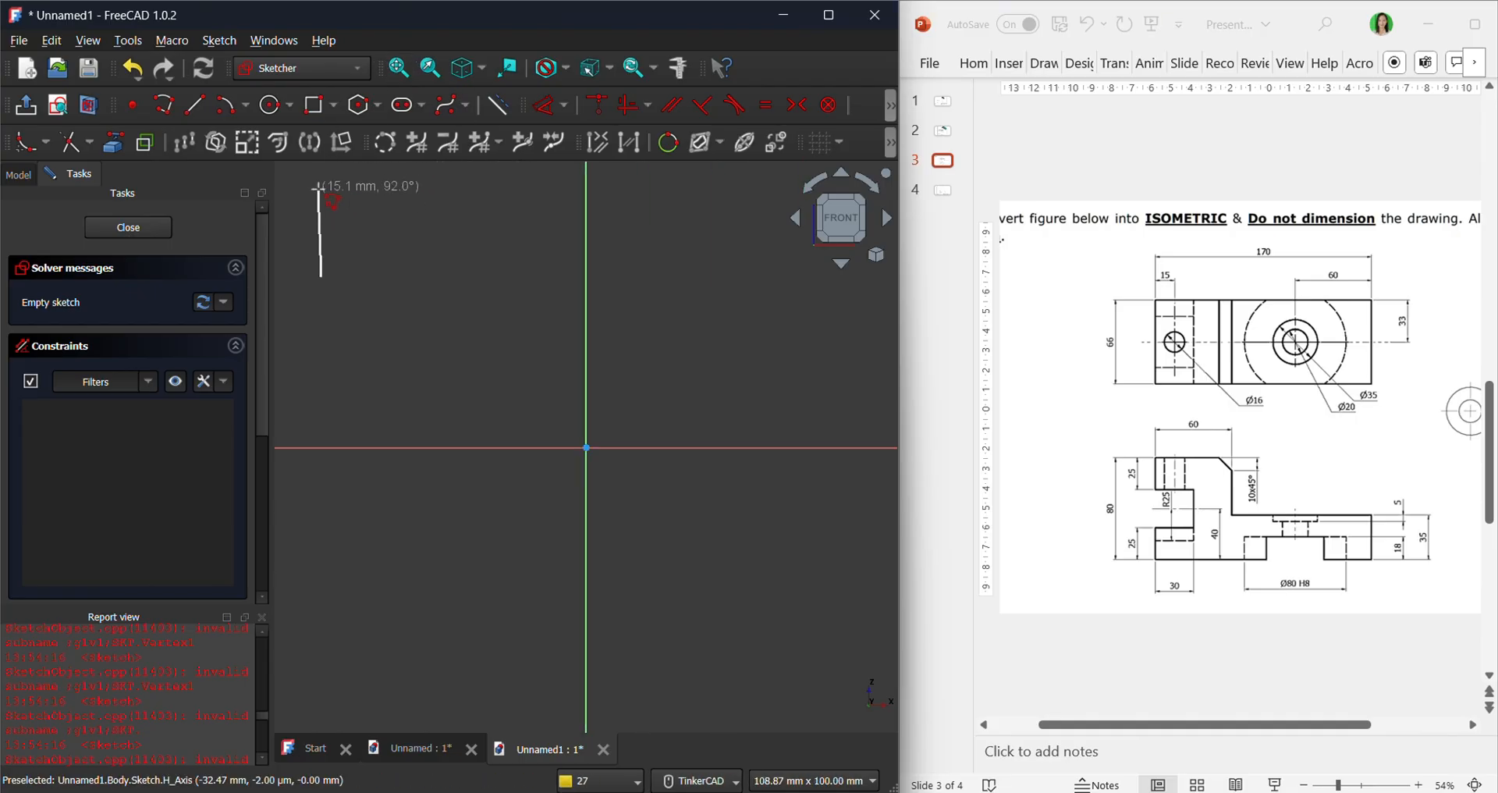
{"action": "scroll", "coordinate": [452, 218], "scroll_direction": "up", "scroll_amount": 3}
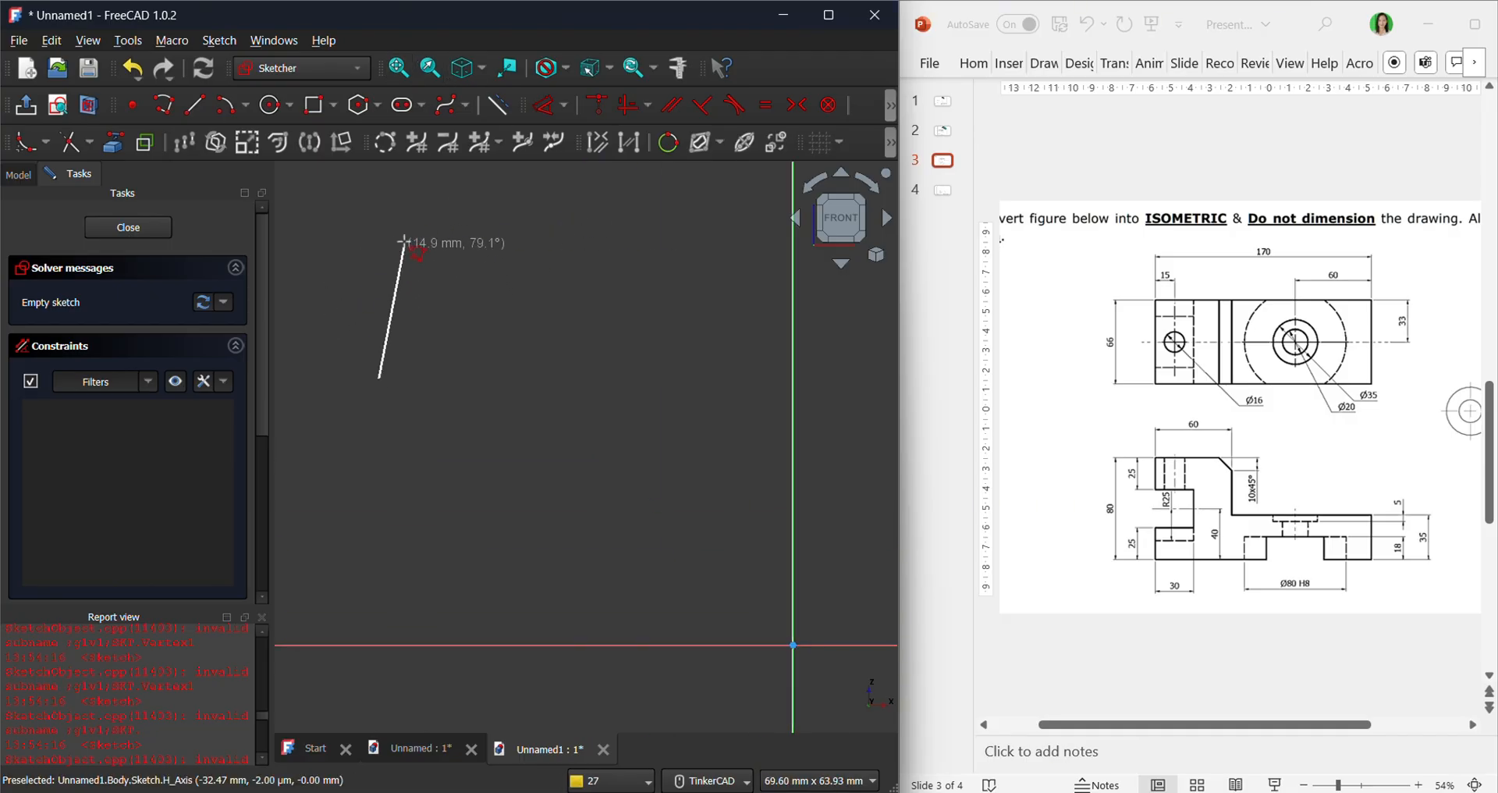
{"action": "left_click", "coordinate": [378, 177]}
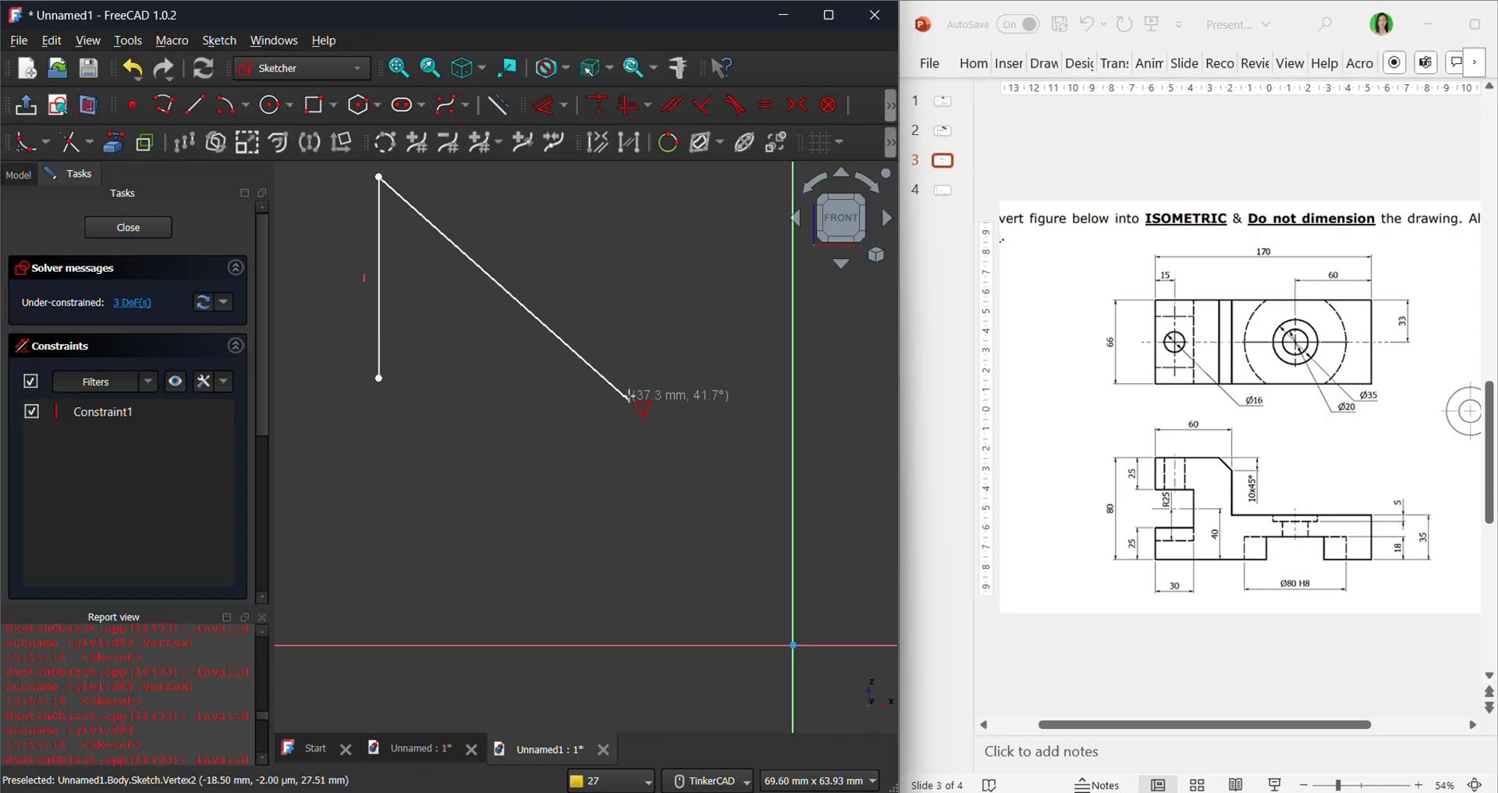
Extend the polyline with a horizontal segment from the vertical line's upper end across the vertical axis, and end the polyline there.
{"action": "scroll", "coordinate": [649, 382], "scroll_direction": "down", "scroll_amount": 2}
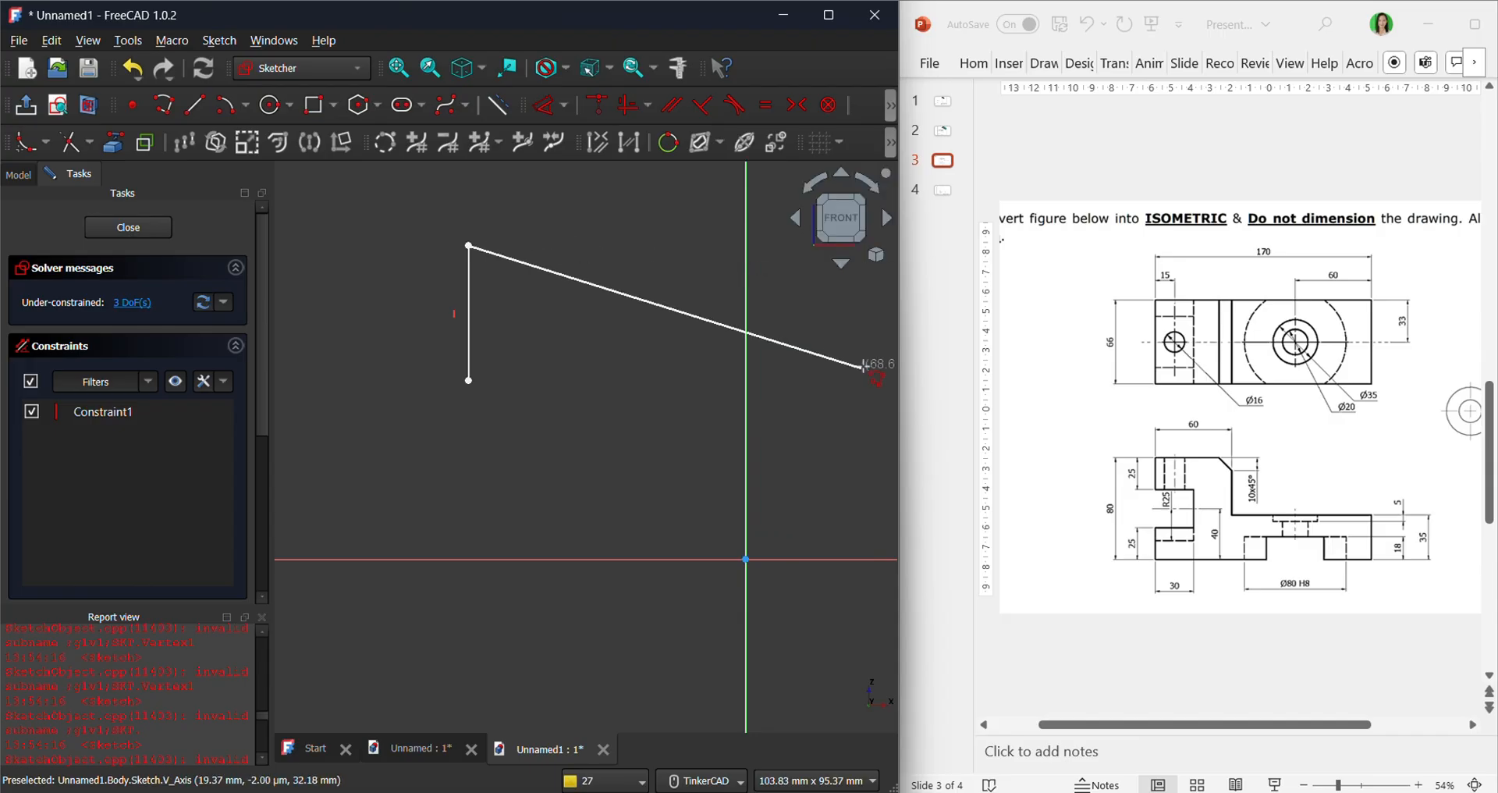
{"action": "scroll", "coordinate": [763, 518], "scroll_direction": "down", "scroll_amount": 5}
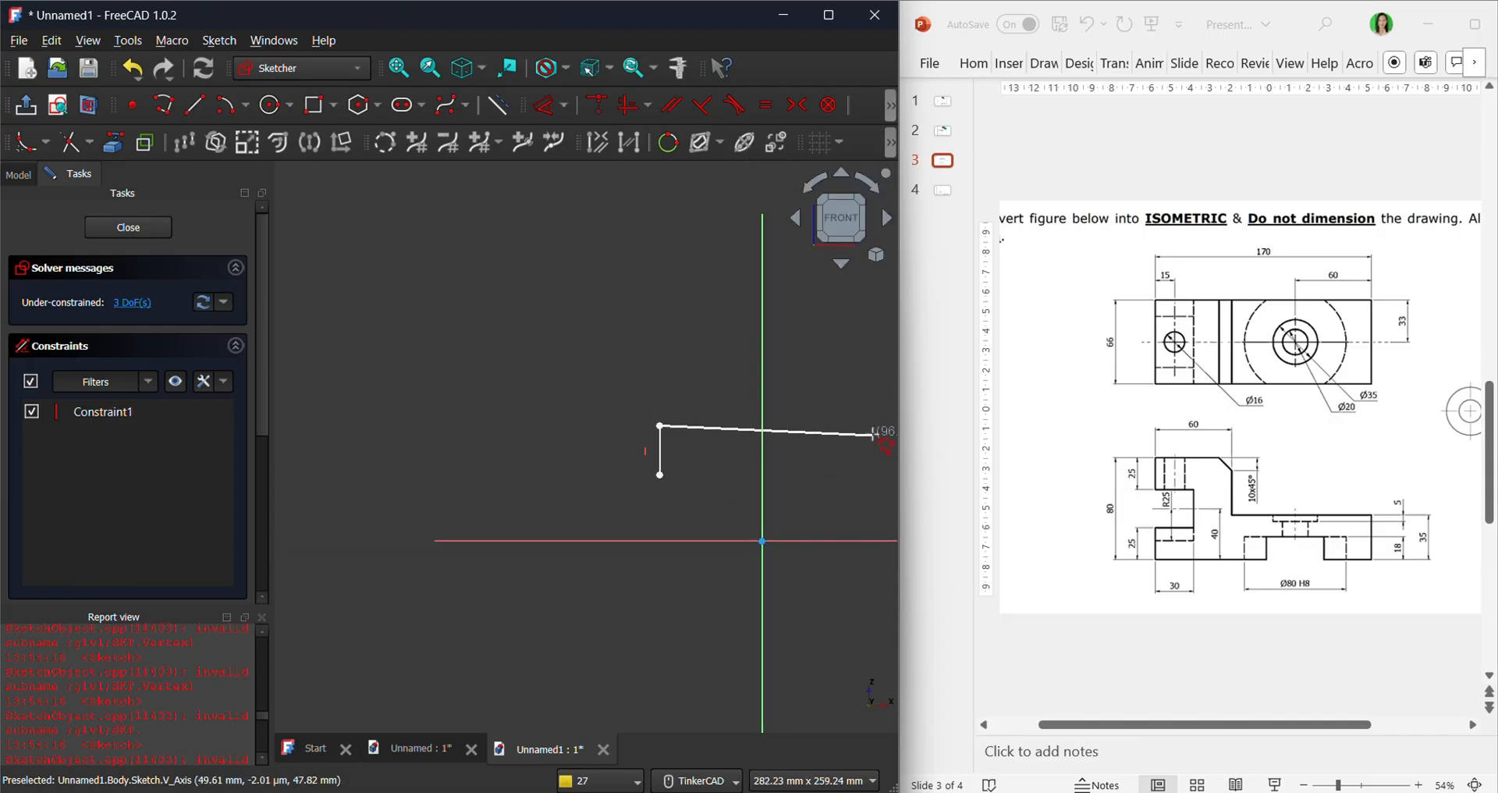
{"action": "left_click", "coordinate": [398, 69]}
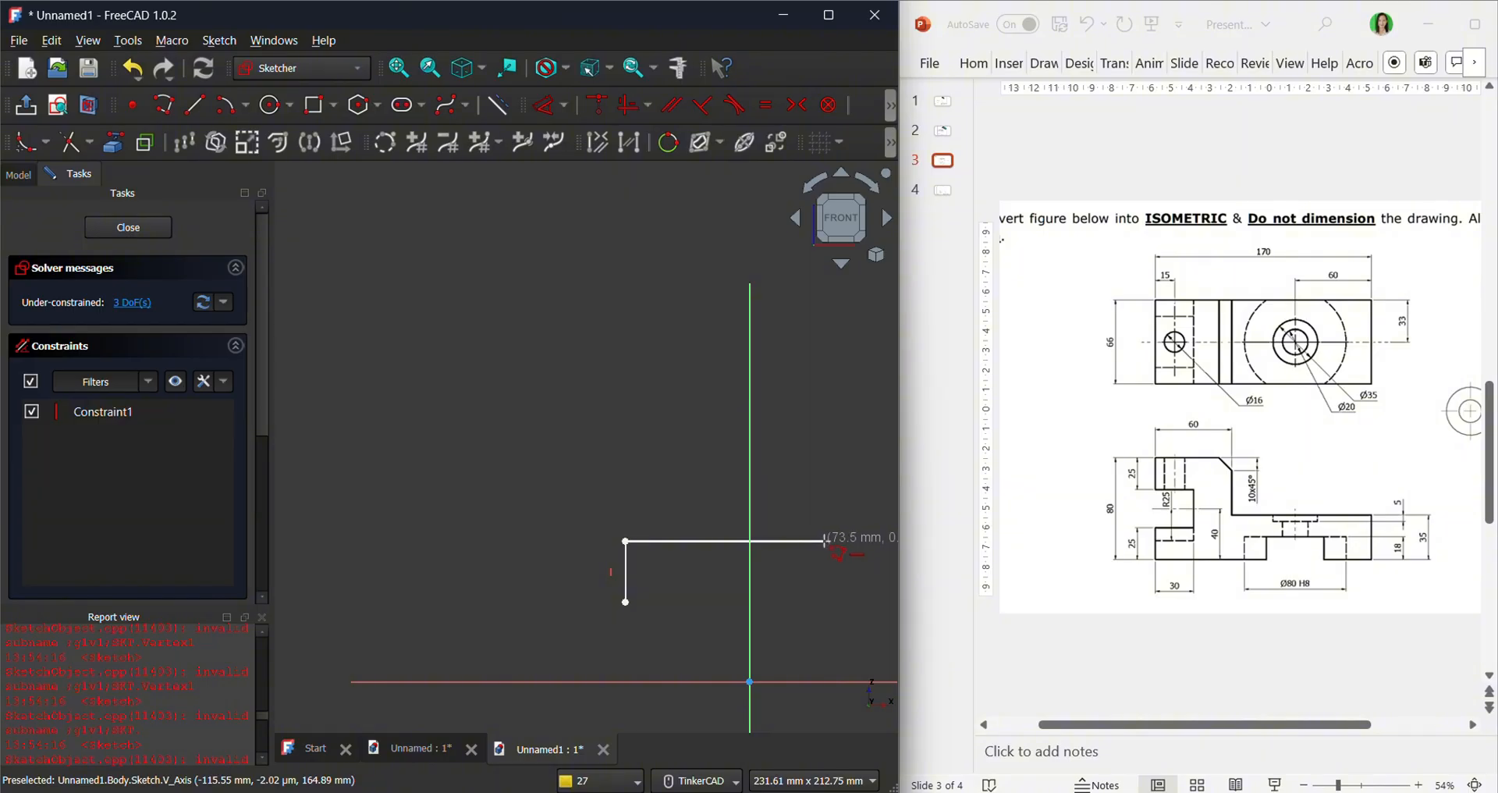
{"action": "left_click", "coordinate": [794, 540]}
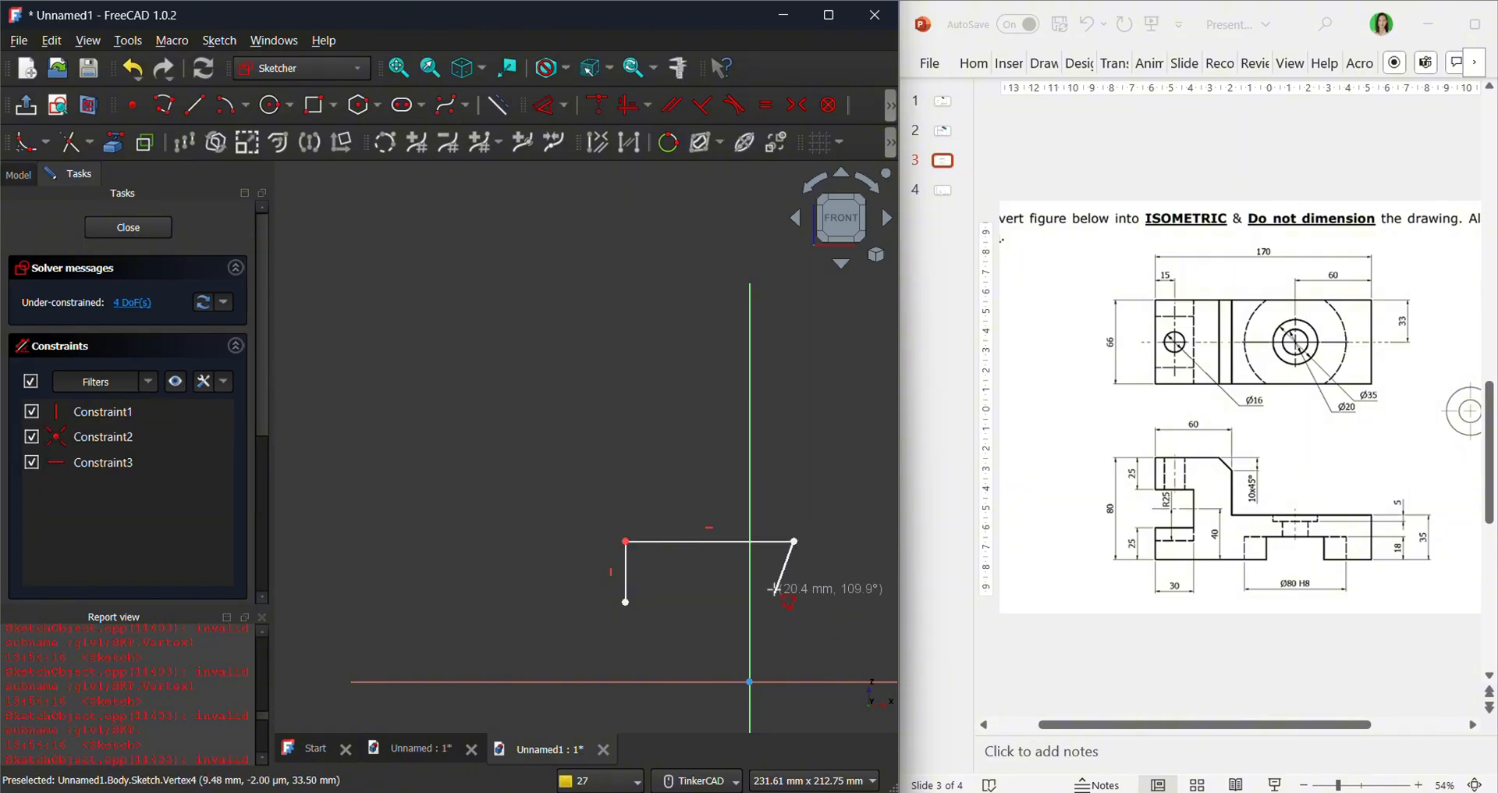
{"action": "scroll", "coordinate": [753, 690], "scroll_direction": "down", "scroll_amount": 5}
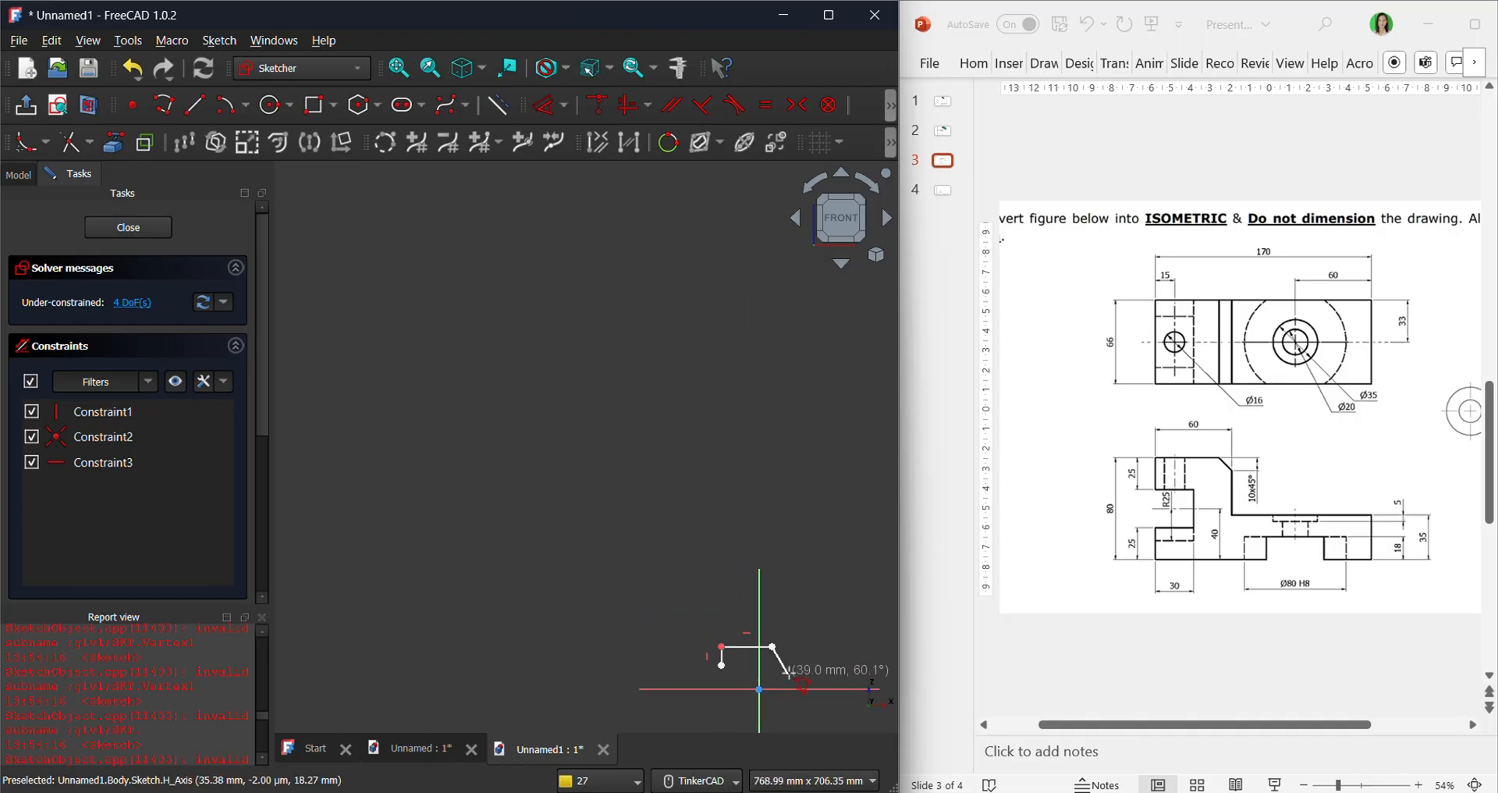
{"action": "scroll", "coordinate": [788, 668], "scroll_direction": "up", "scroll_amount": 5}
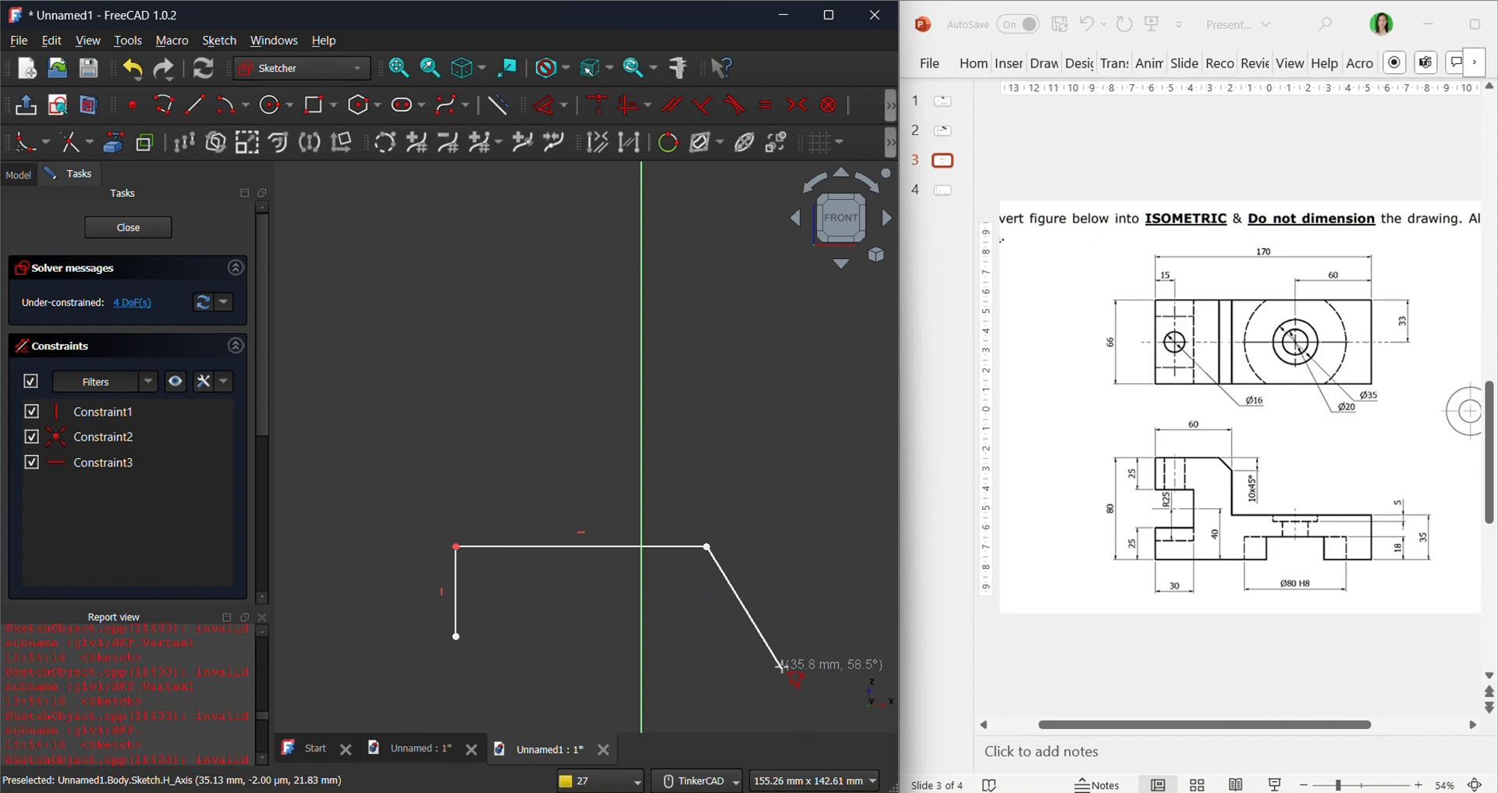
{"action": "key", "text": "Escape"}
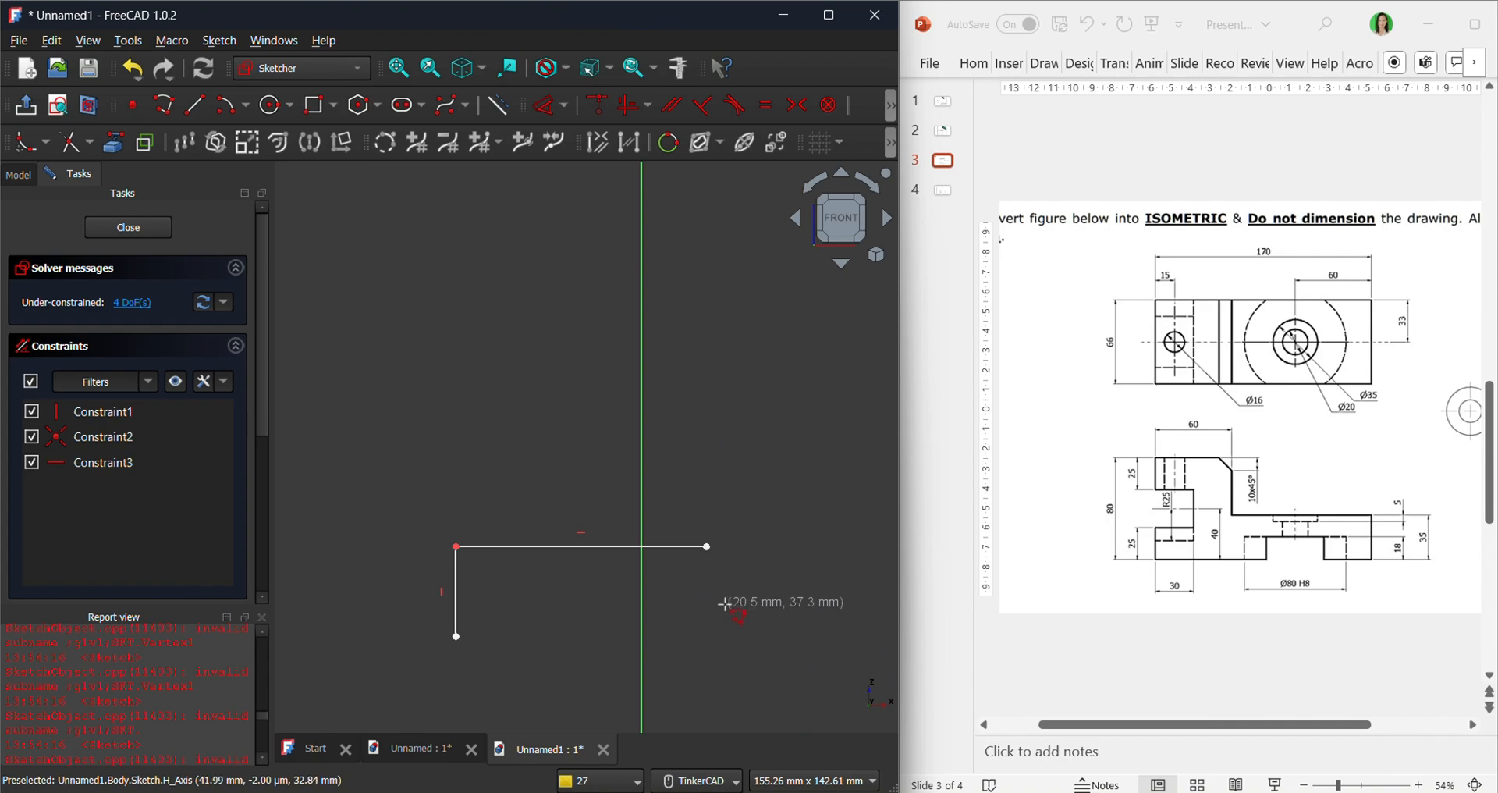
Undo the two polyline segments drawn so far until the sketch is empty.
{"action": "key", "text": "ctrl+z"}
{"action": "key", "text": "ctrl+z"}
{"action": "key", "text": "ctrl+z"}
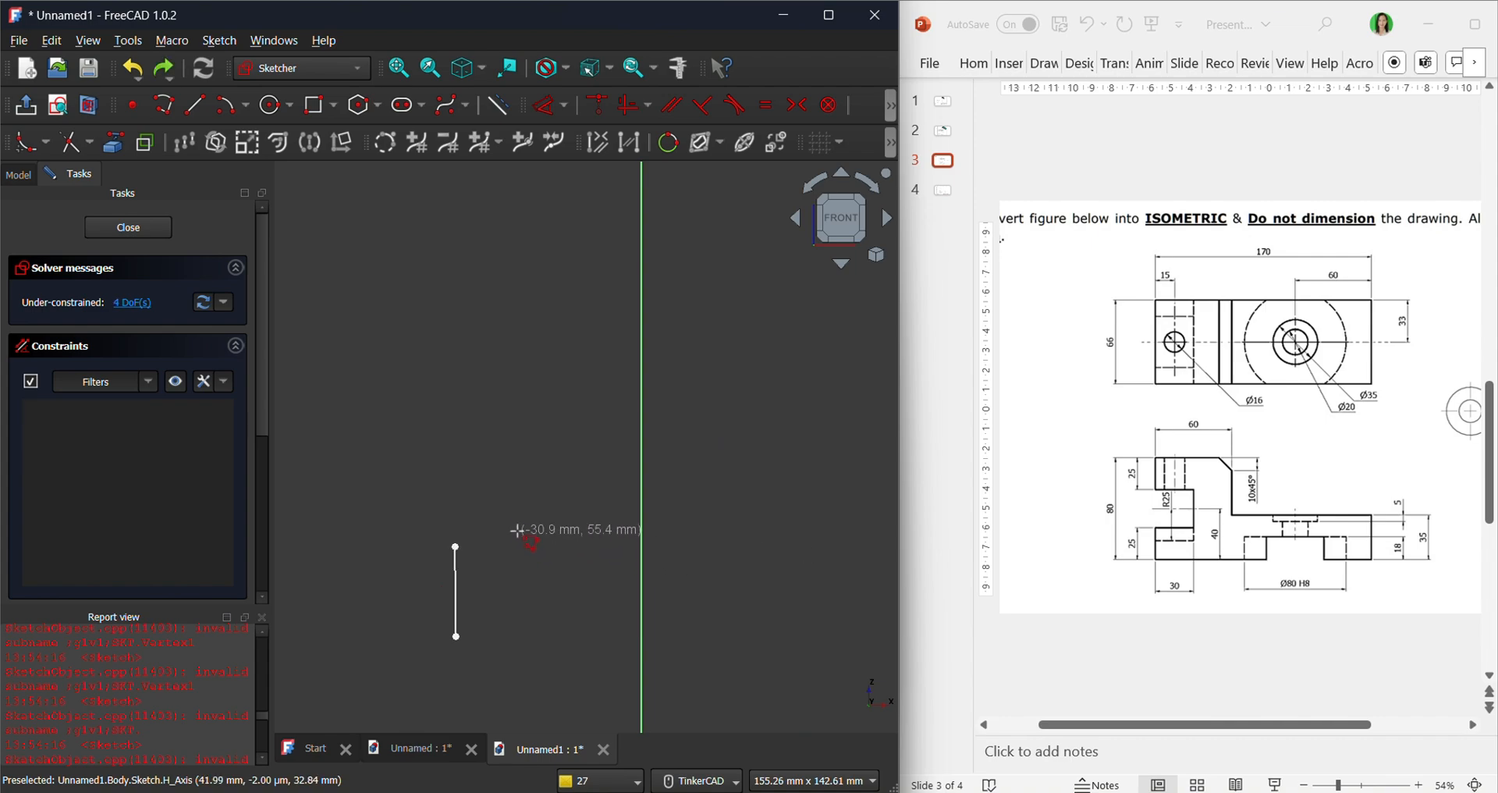
{"action": "key", "text": "ctrl+z"}
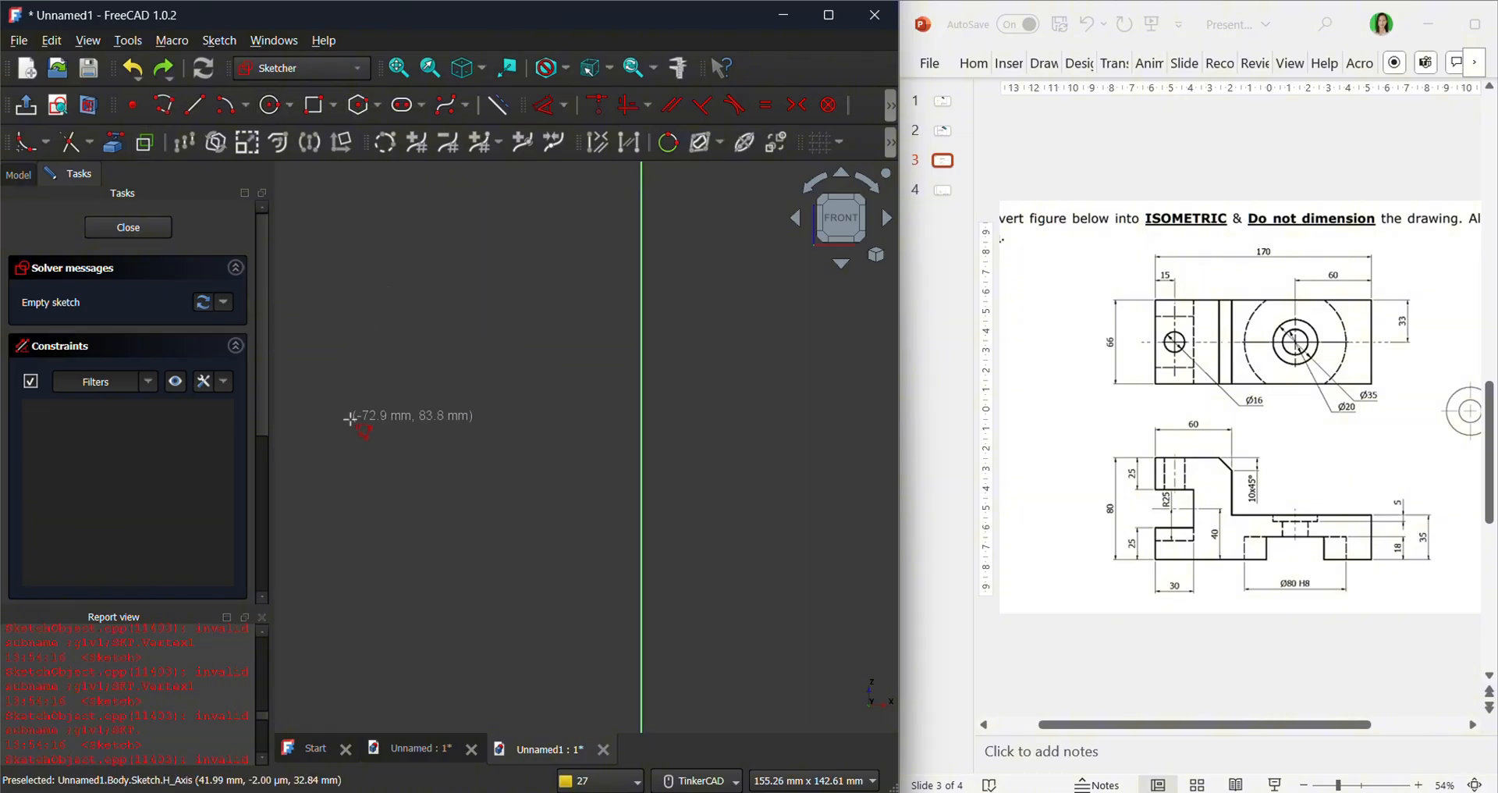
Draw a new polyline in the upper-left quadrant: vertically up, horizontally right, diagonally down for the chamfer, and about 38 mm vertically down near the vertical axis.
{"action": "left_click", "coordinate": [355, 491]}
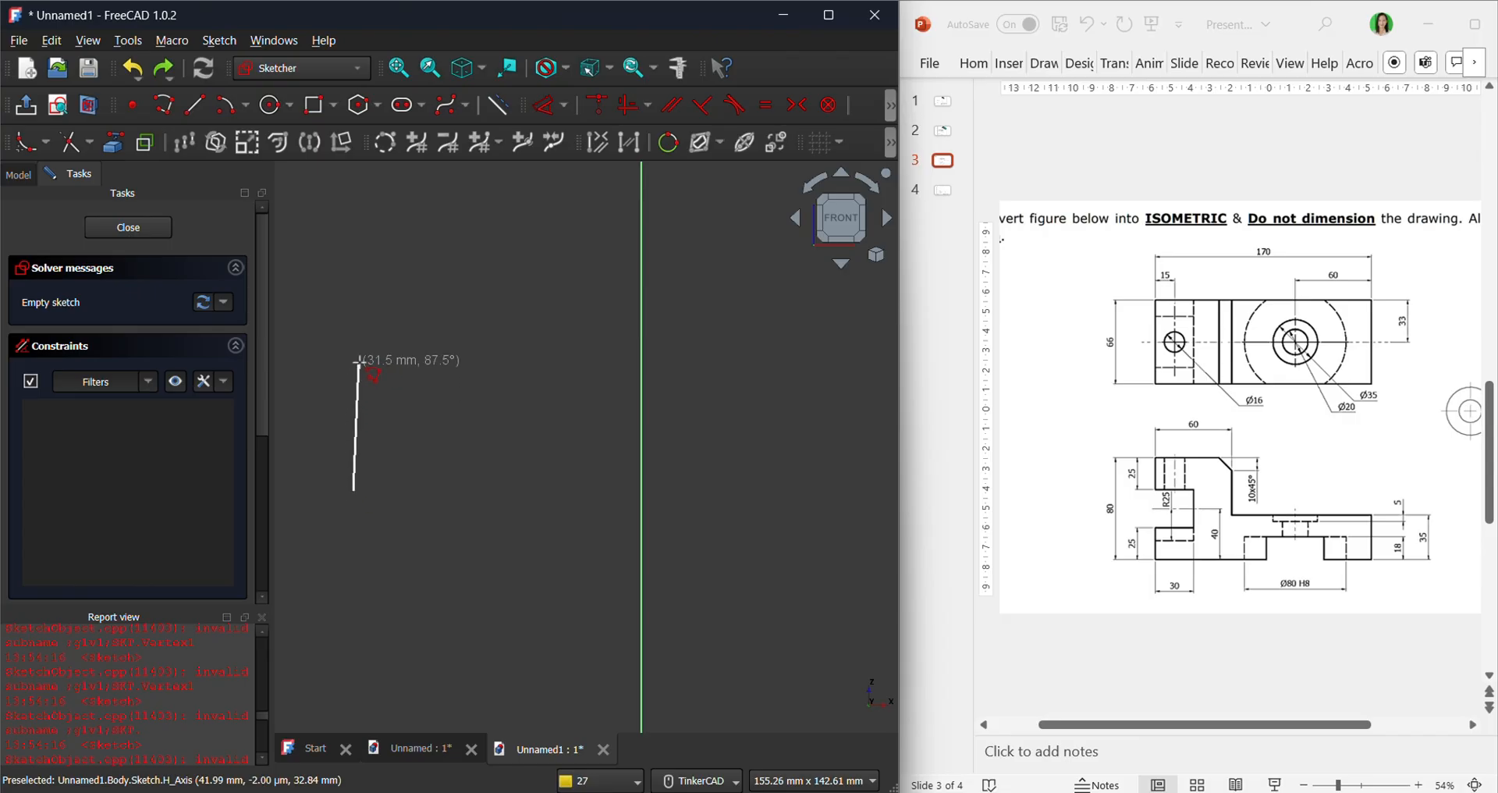
{"action": "left_click", "coordinate": [354, 387]}
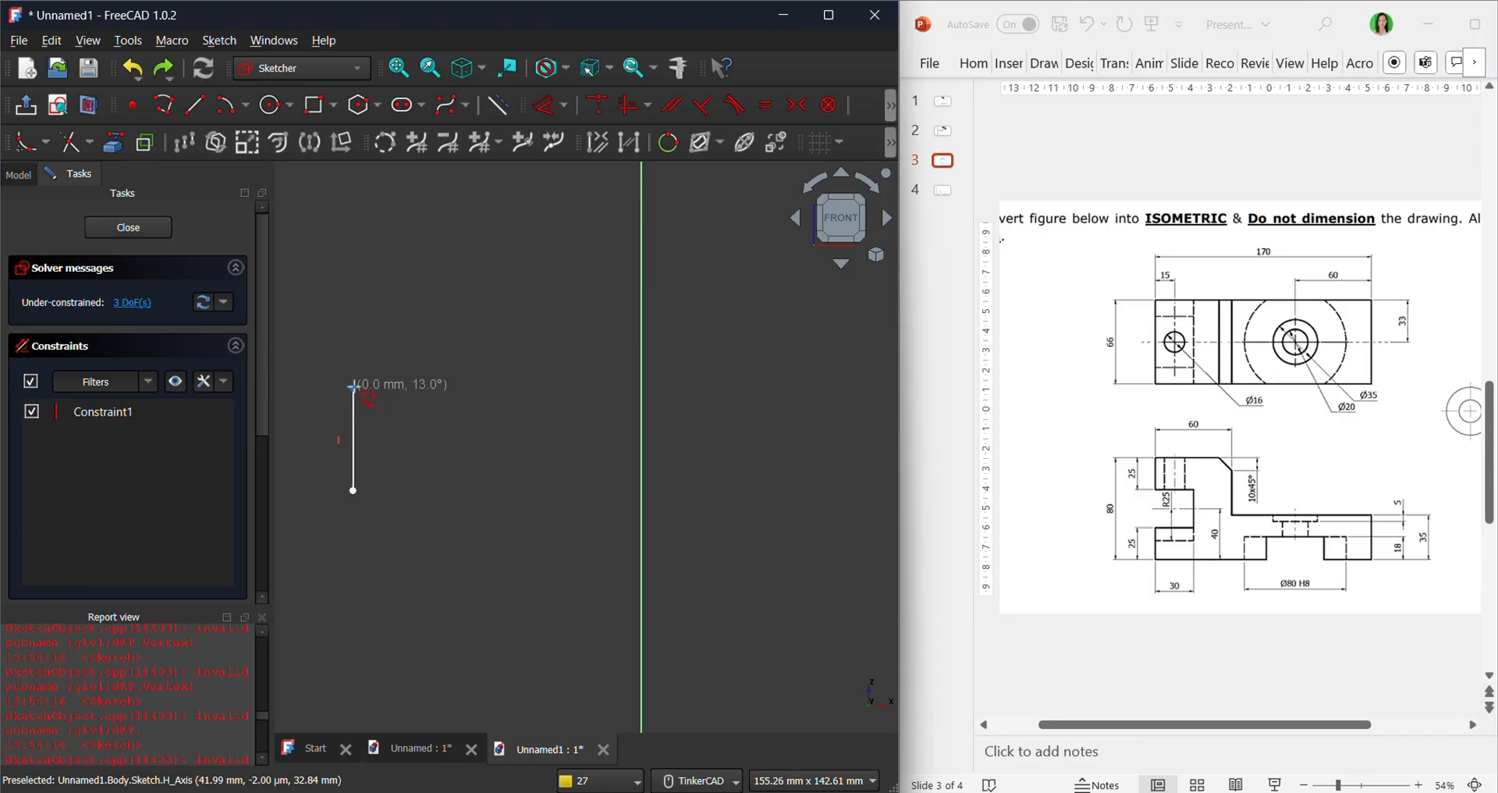
{"action": "left_click", "coordinate": [599, 387]}
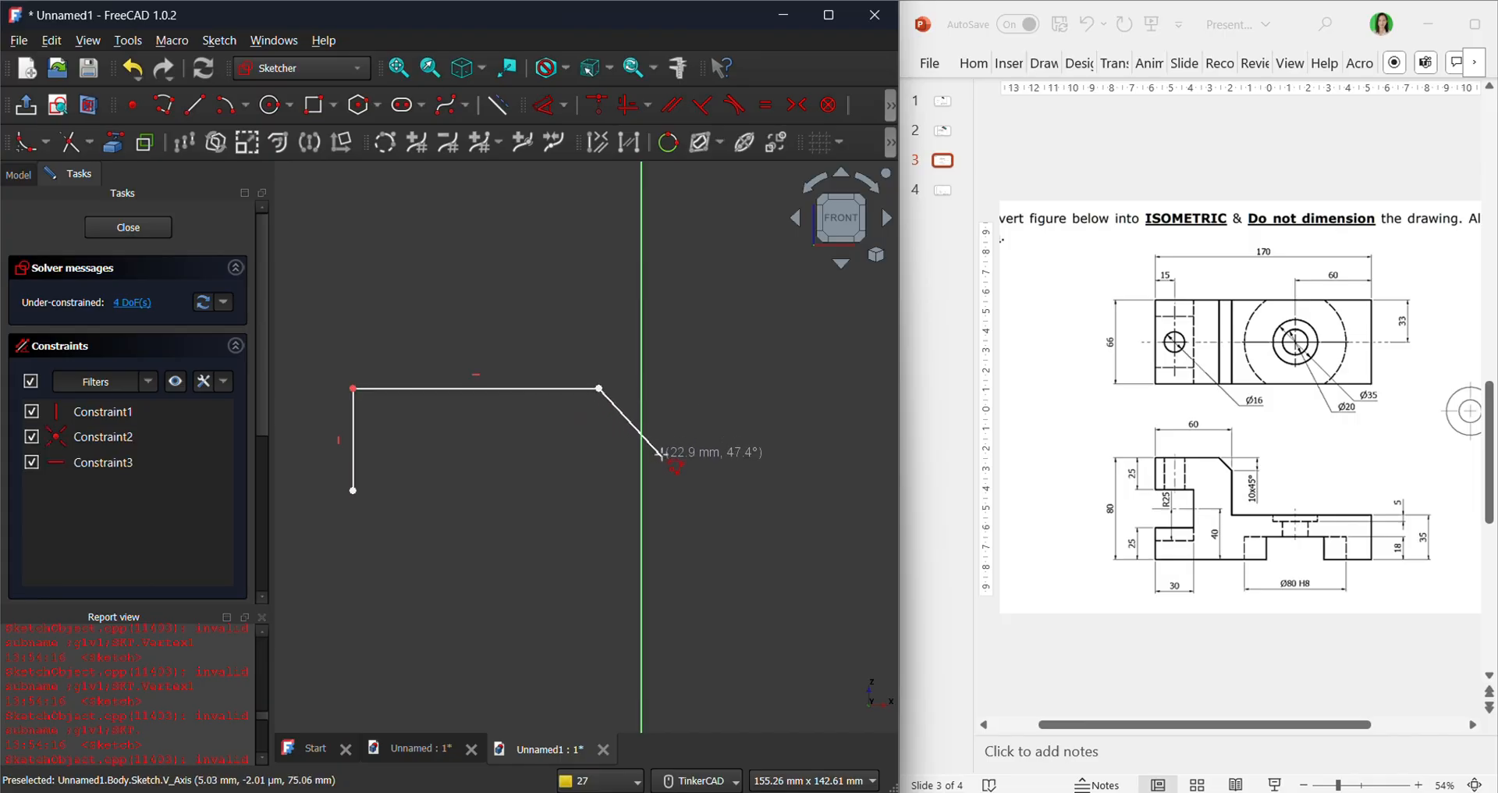
{"action": "left_click", "coordinate": [631, 424]}
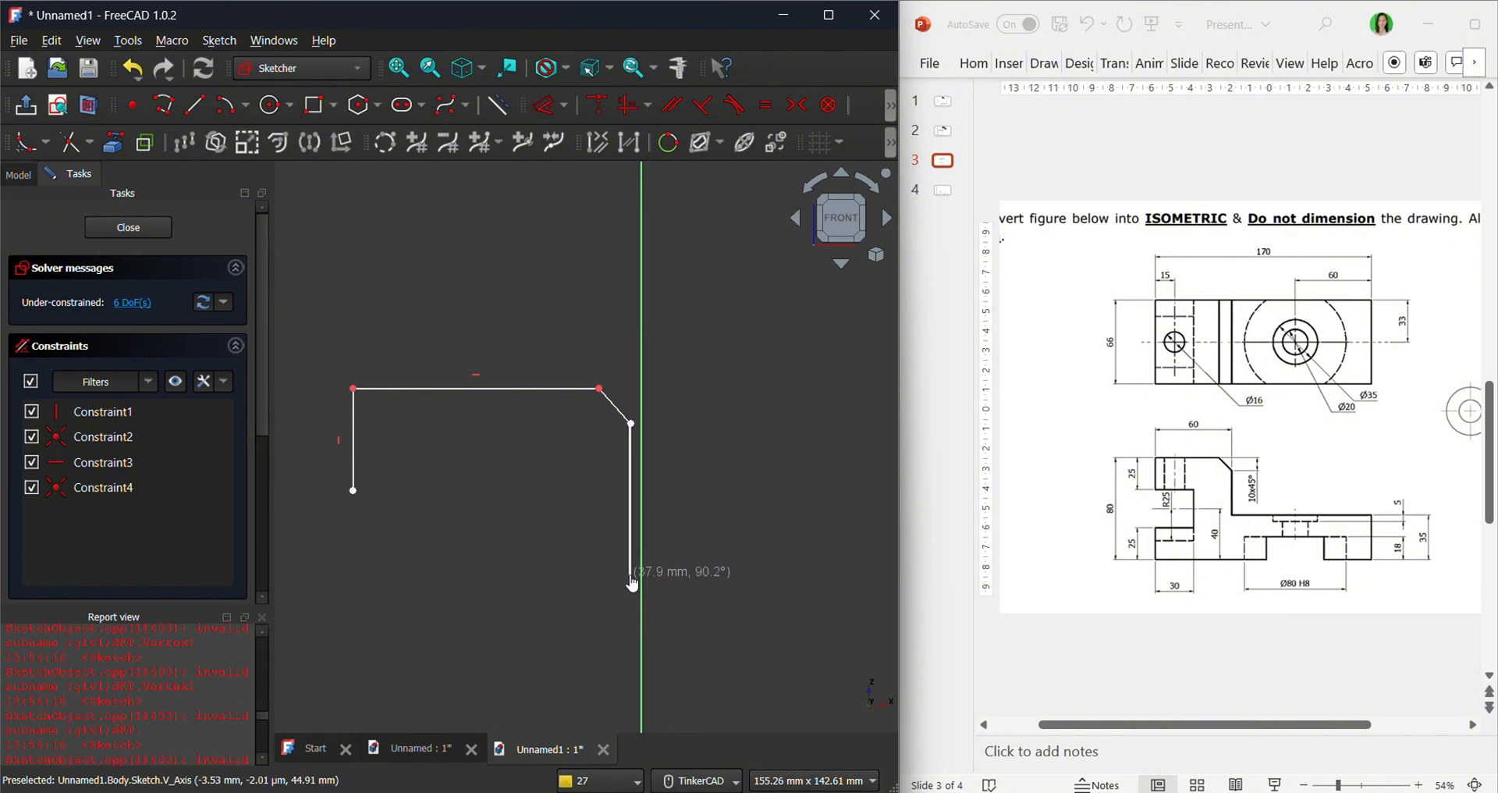
{"action": "left_click", "coordinate": [631, 576]}
Extend the polyline with a long horizontal segment to the right and a short vertical segment down, ending above the horizontal axis.
{"action": "scroll", "coordinate": [804, 568], "scroll_direction": "down", "scroll_amount": 3}
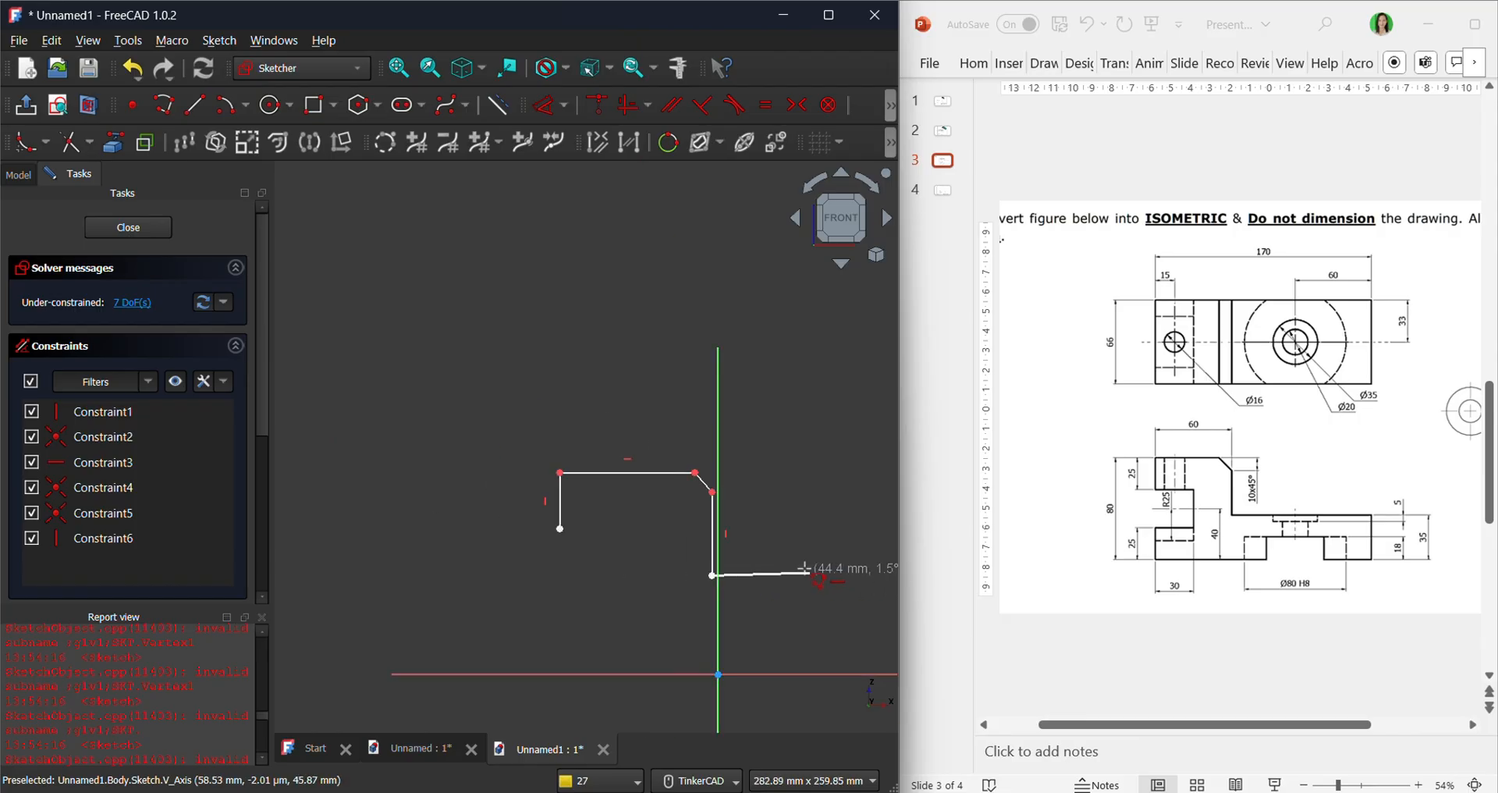
{"action": "left_click", "coordinate": [399, 68]}
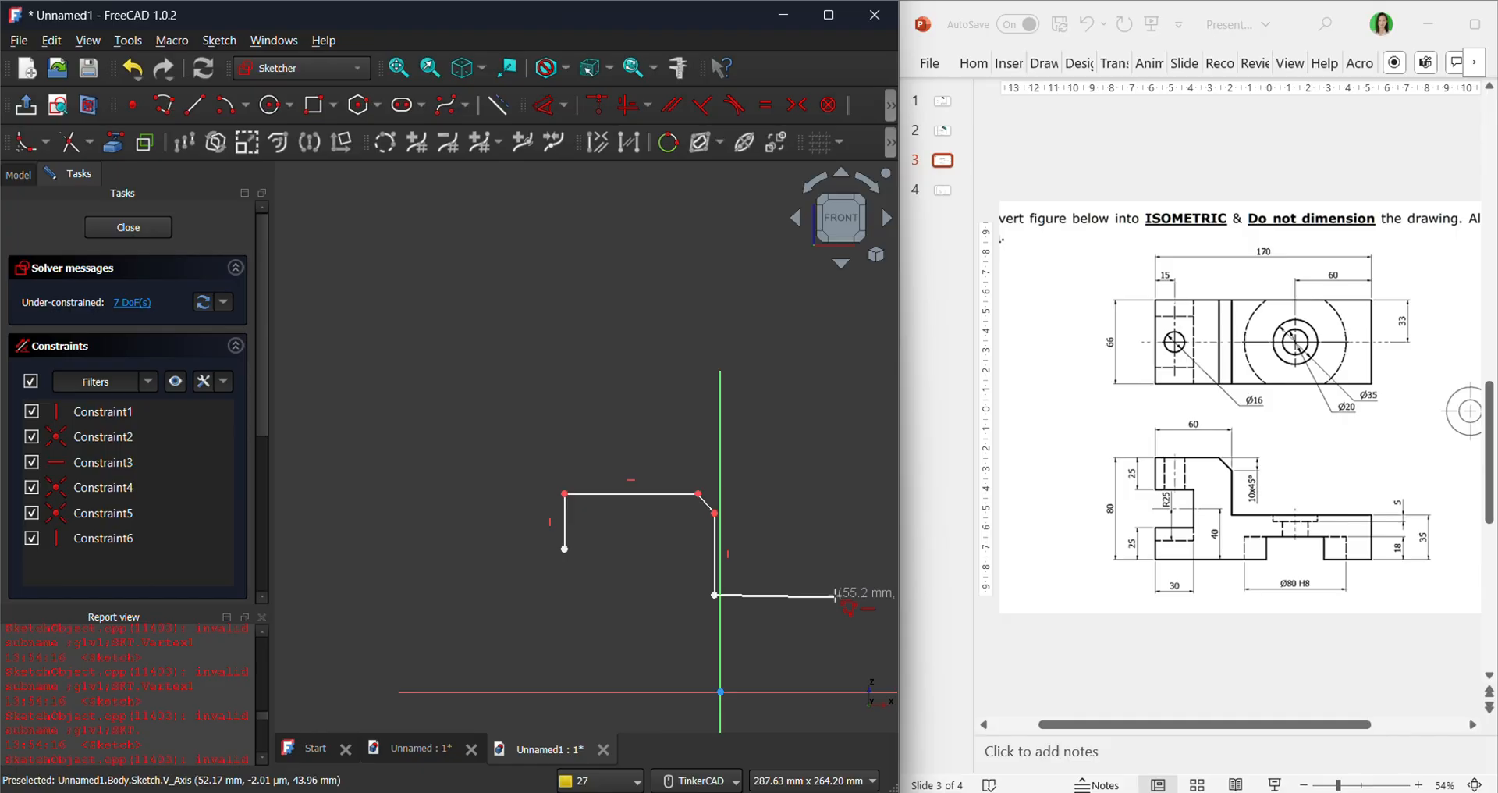
{"action": "middle_click_drag", "start_coordinate": [836, 596], "coordinate": [577, 556]}
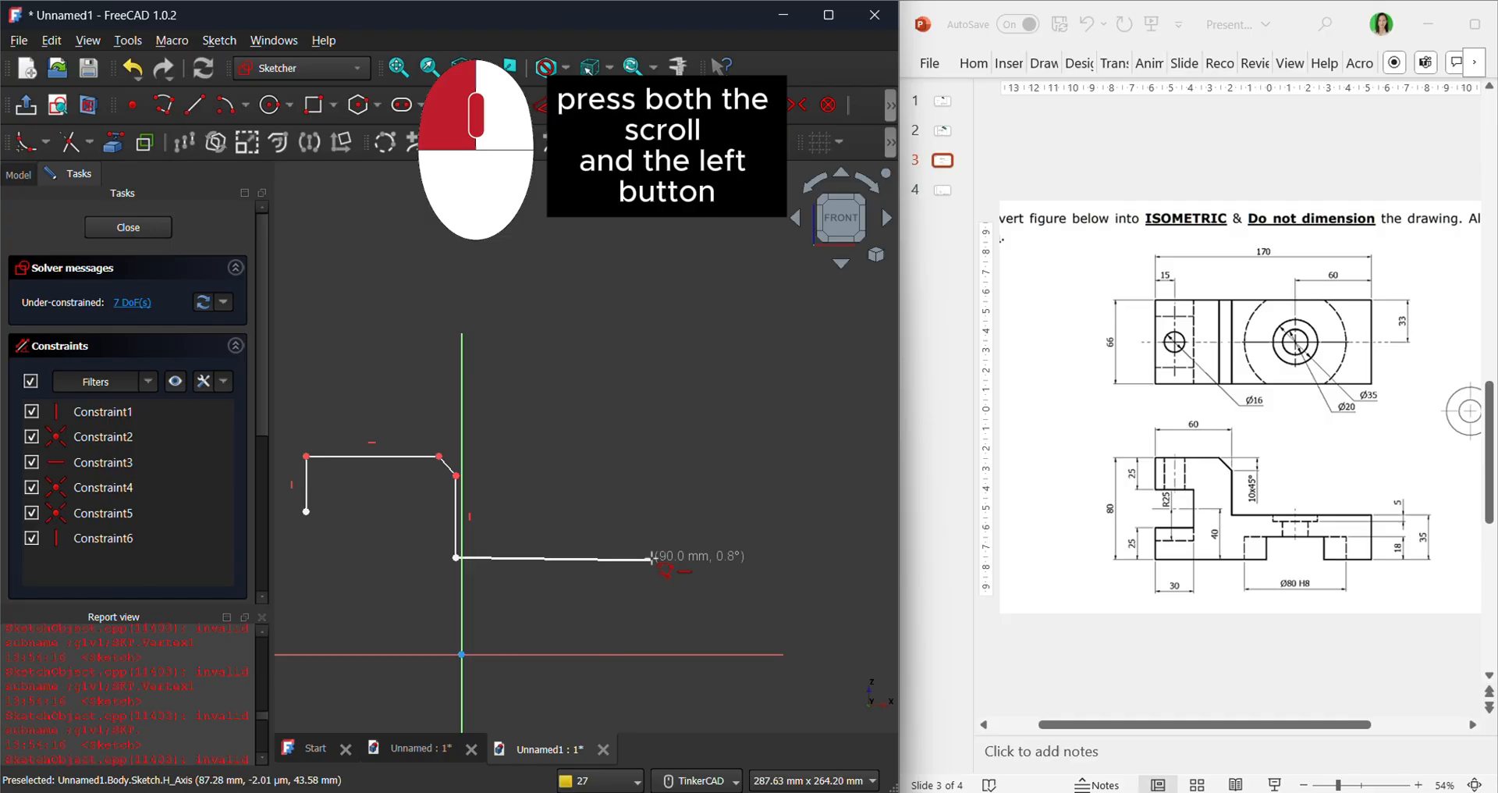
{"action": "middle_click_drag", "start_coordinate": [652, 559], "coordinate": [636, 543]}
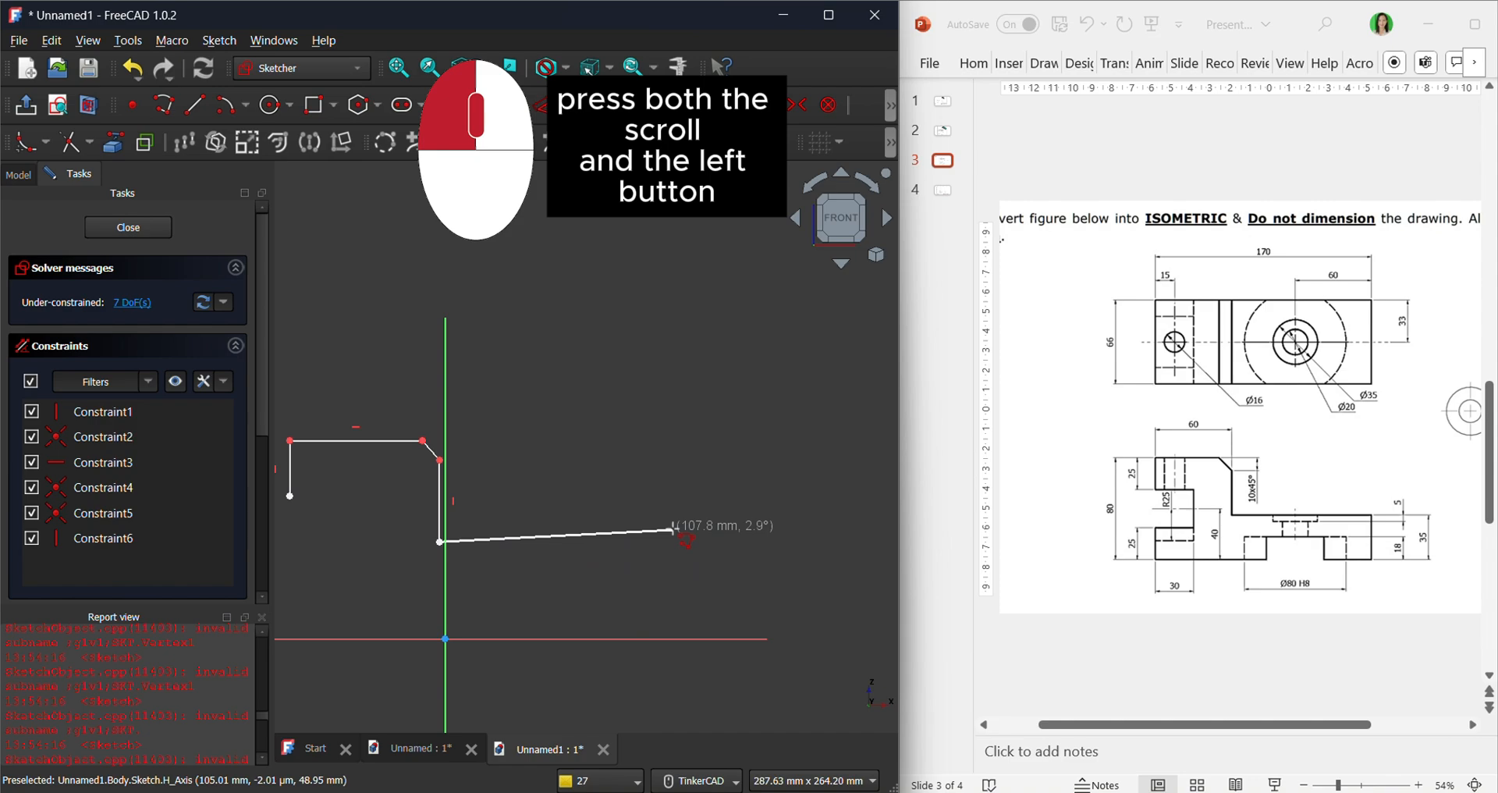
{"action": "scroll", "coordinate": [673, 529], "scroll_direction": "up", "scroll_amount": 1}
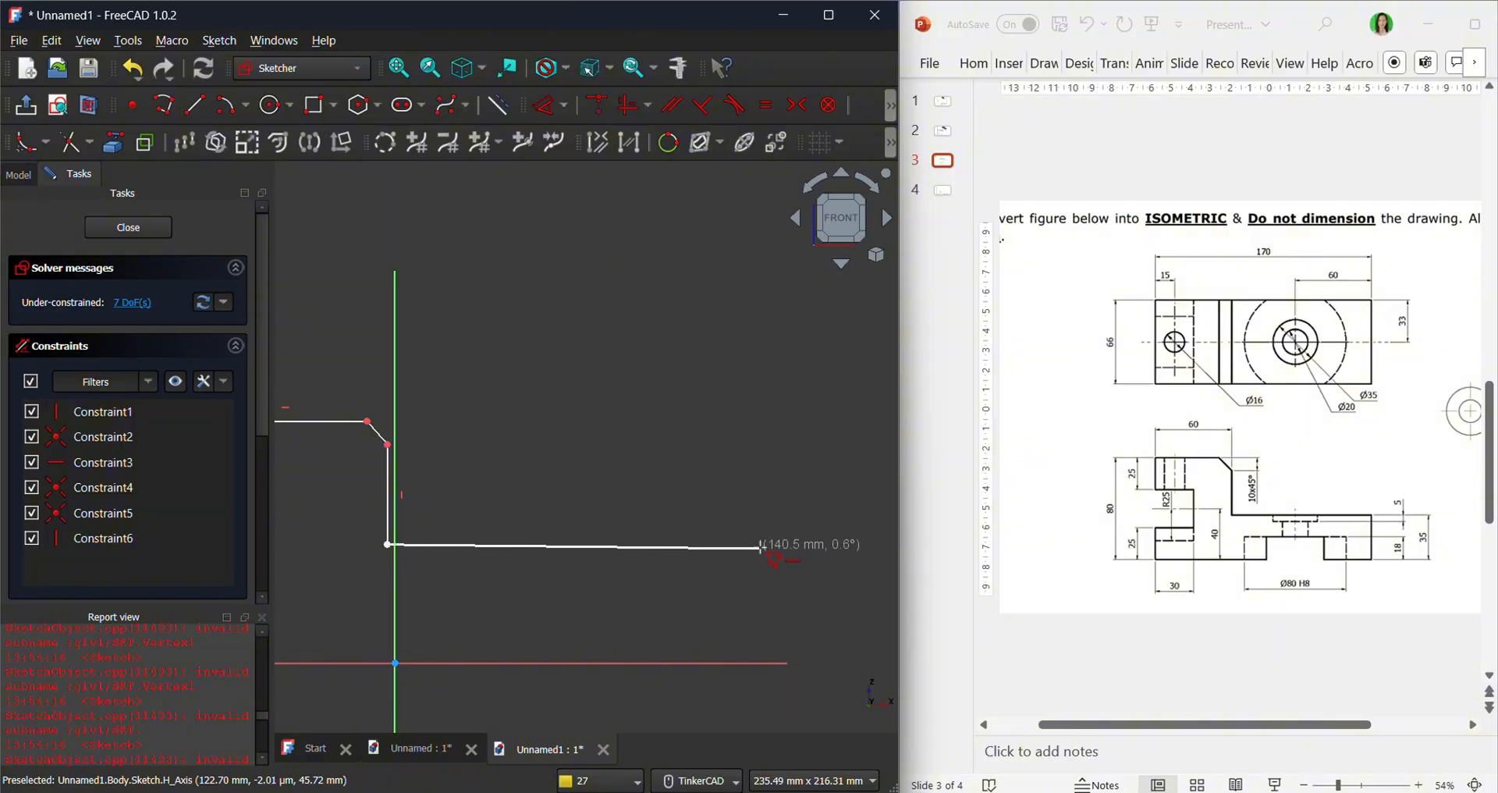
{"action": "left_click", "coordinate": [684, 543]}
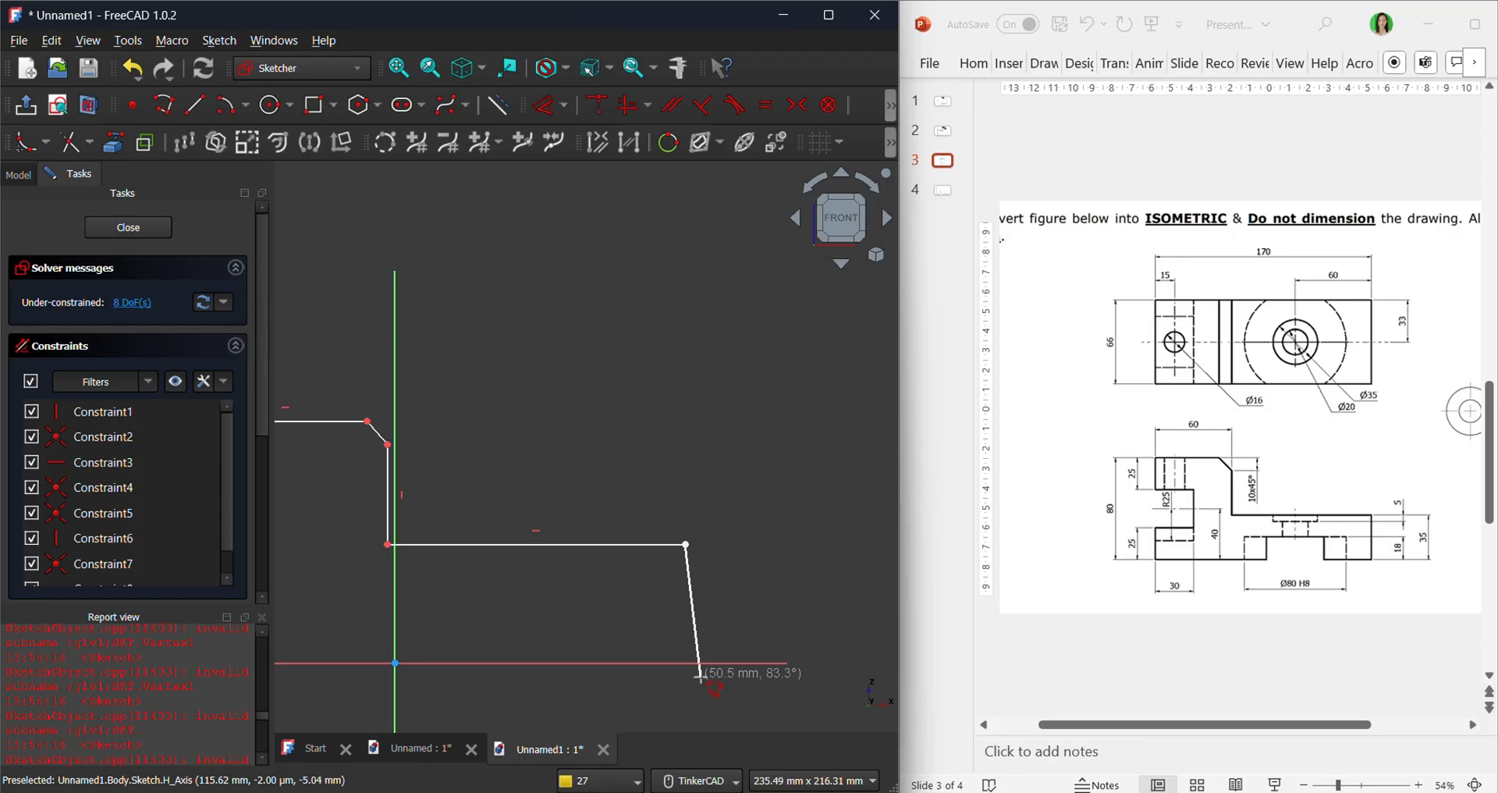
{"action": "left_click", "coordinate": [685, 639]}
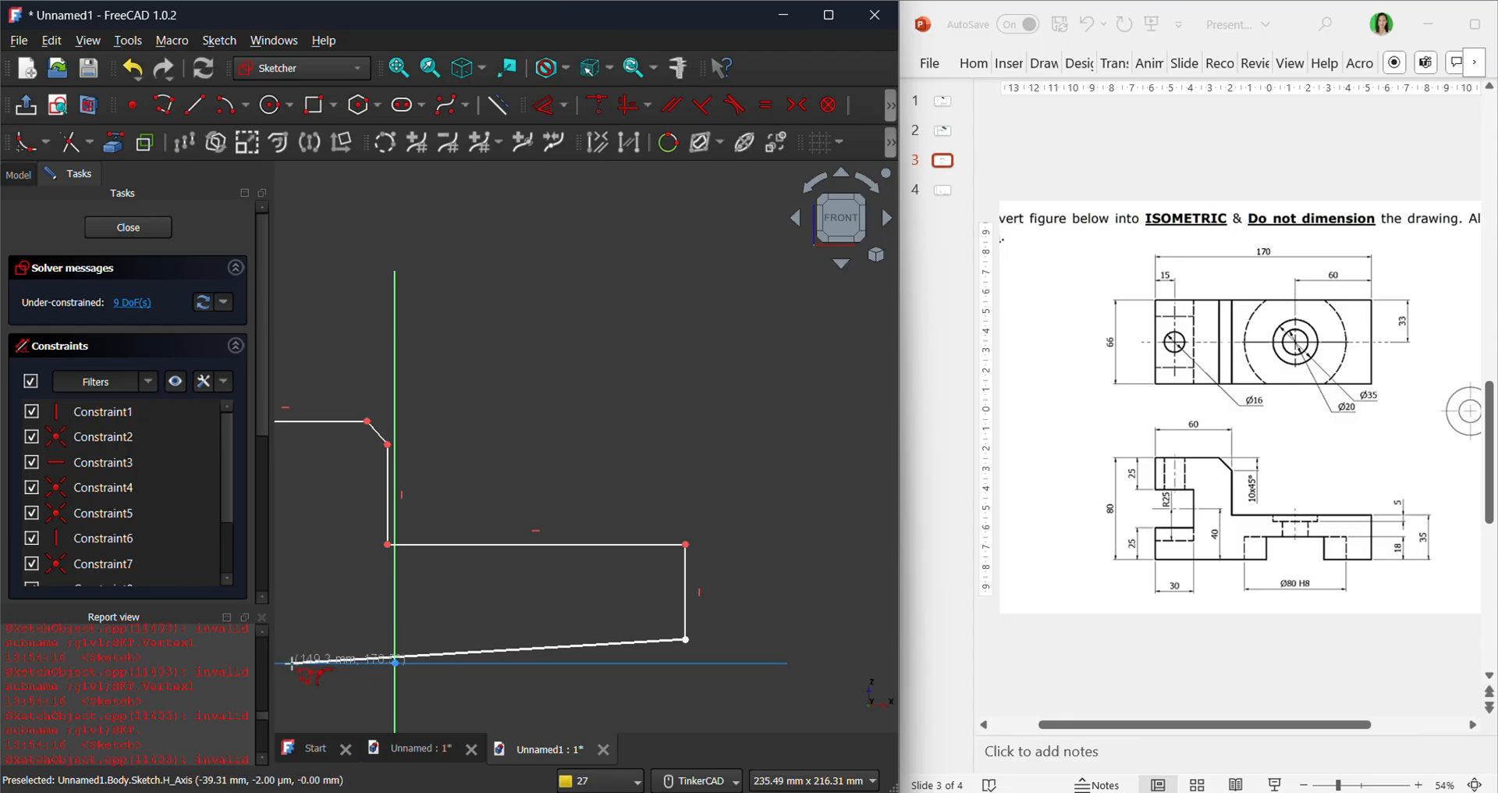
Complete the profile with a base edge about 170 mm long and the stepped notch on its left side, closing the polyline at its starting point.
{"action": "mouse_move", "coordinate": [294, 663]}
{"action": "middle_mouse_down"}
{"action": "mouse_move", "coordinate": [581, 646]}
{"action": "mouse_move", "coordinate": [605, 659]}
{"action": "middle_mouse_up"}
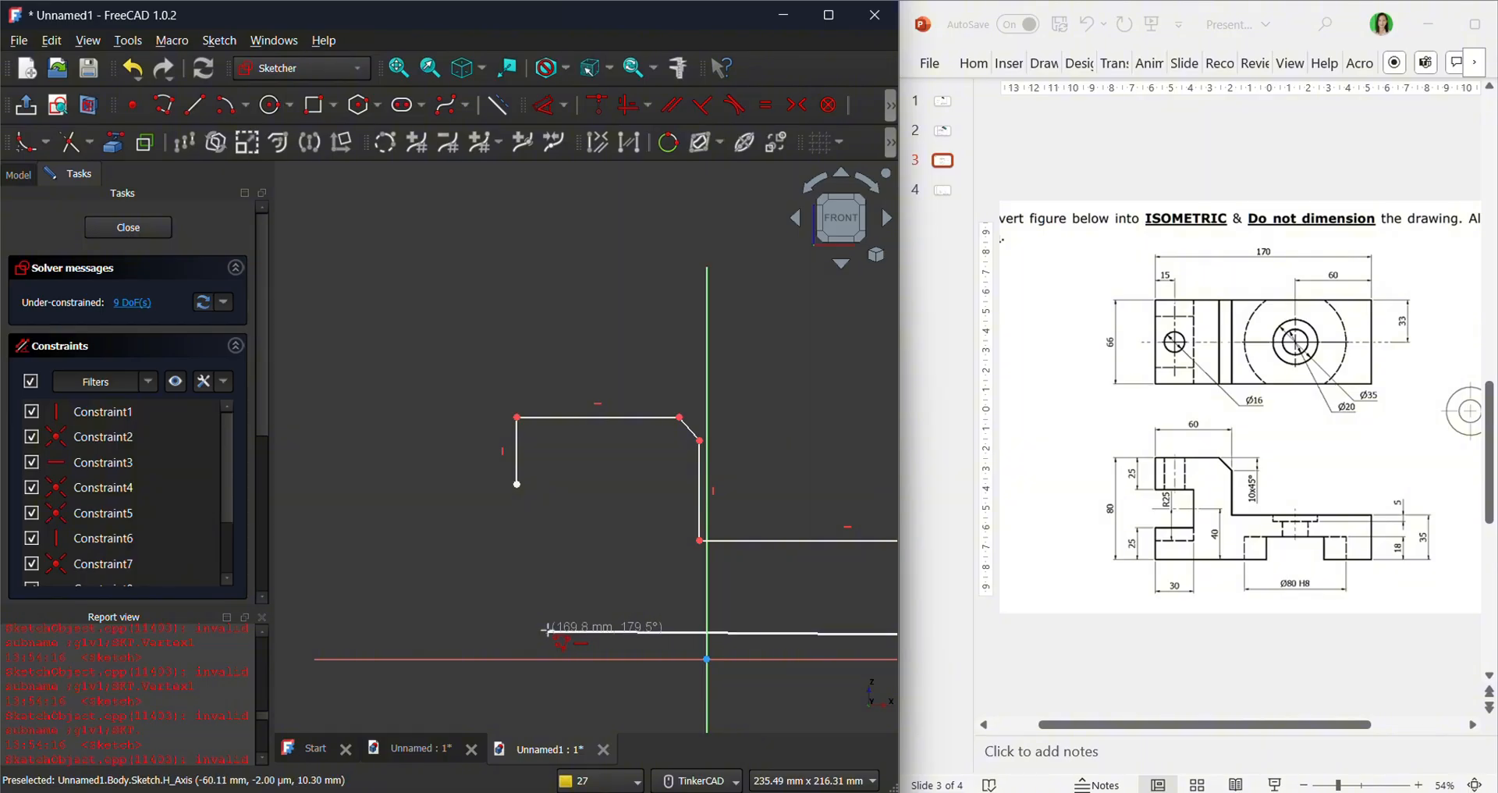
{"action": "left_click", "coordinate": [546, 634]}
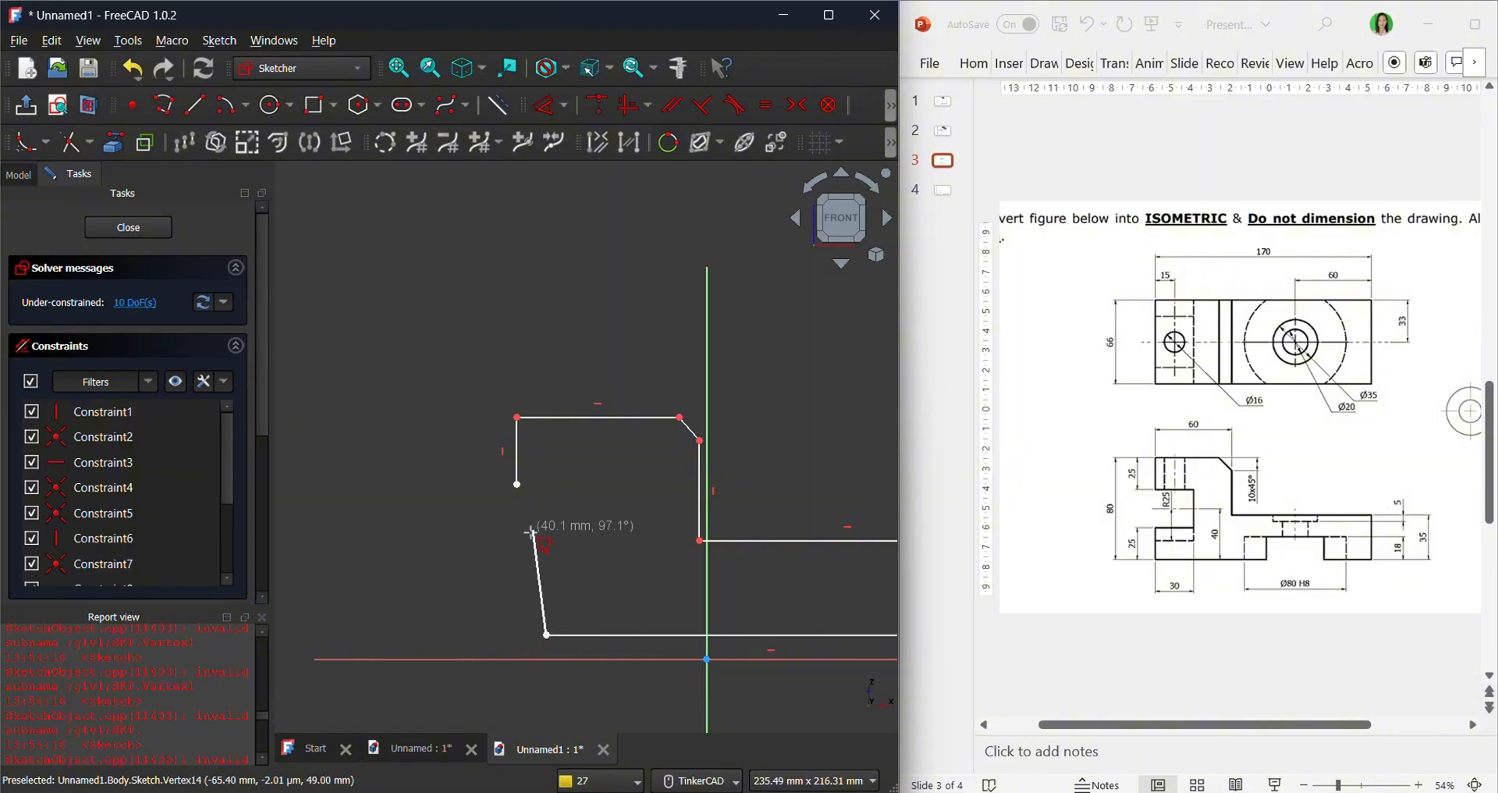
{"action": "left_click", "coordinate": [546, 571]}
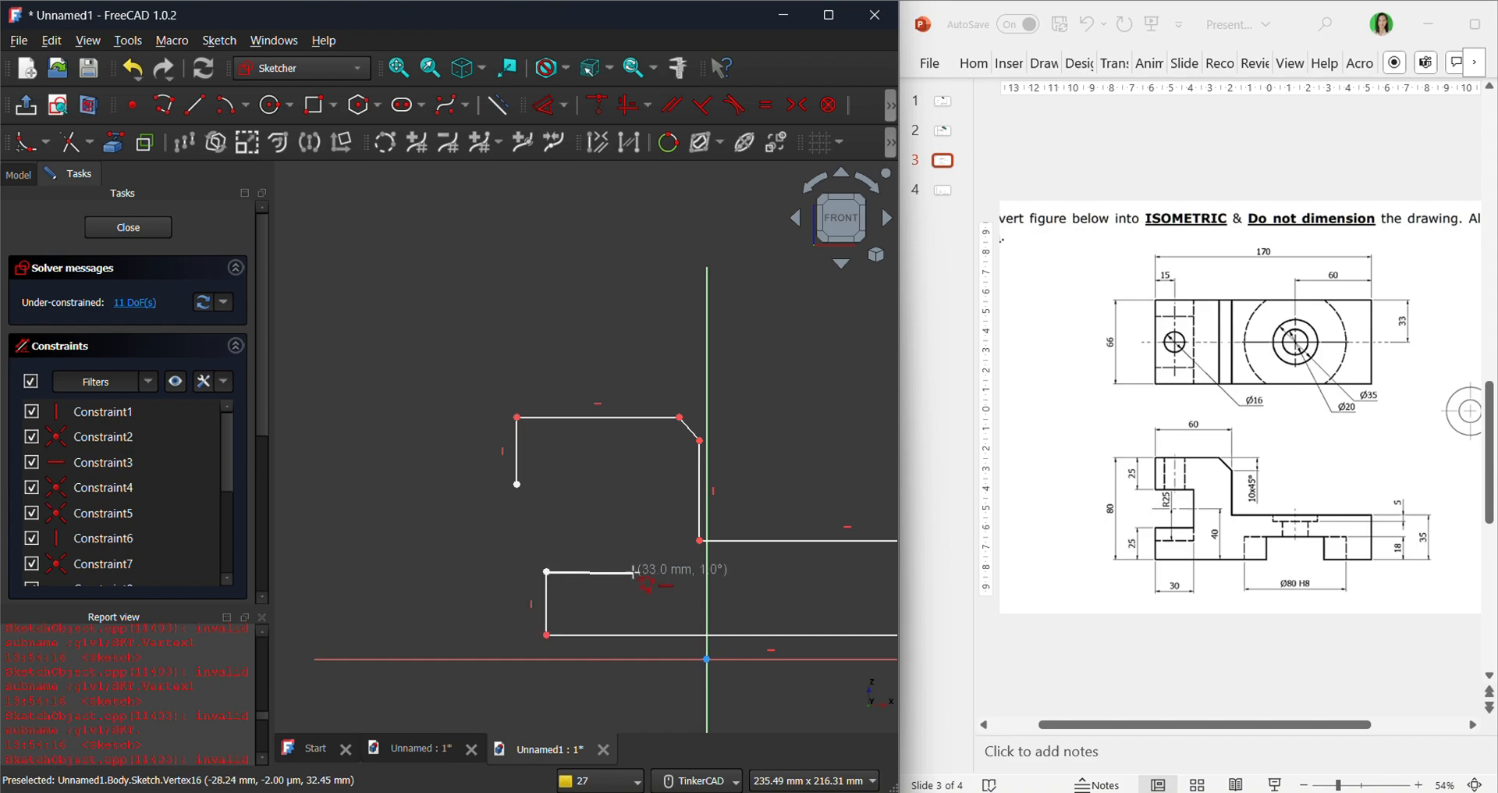
{"action": "left_click", "coordinate": [622, 572]}
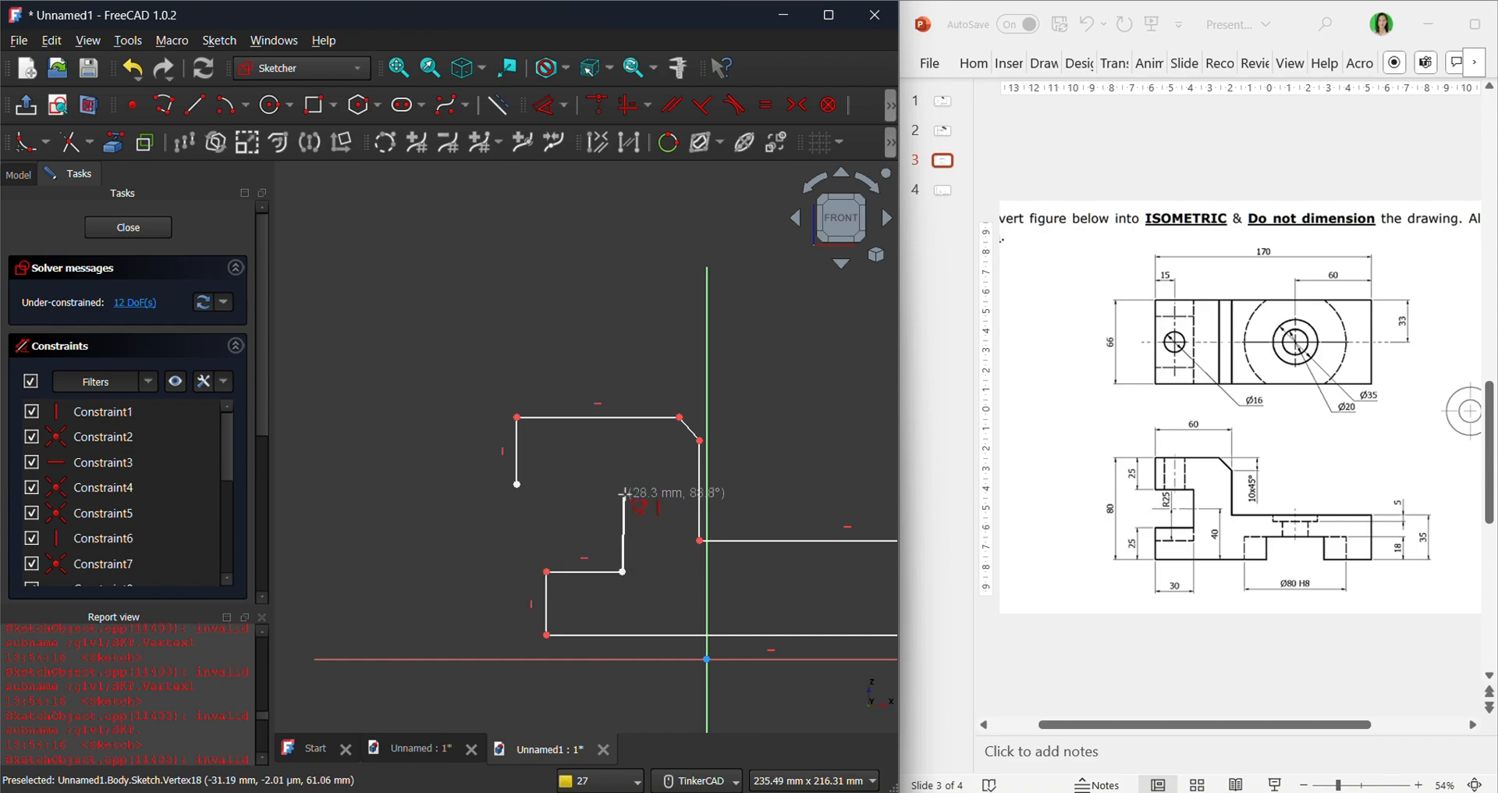
{"action": "left_click", "coordinate": [623, 489]}
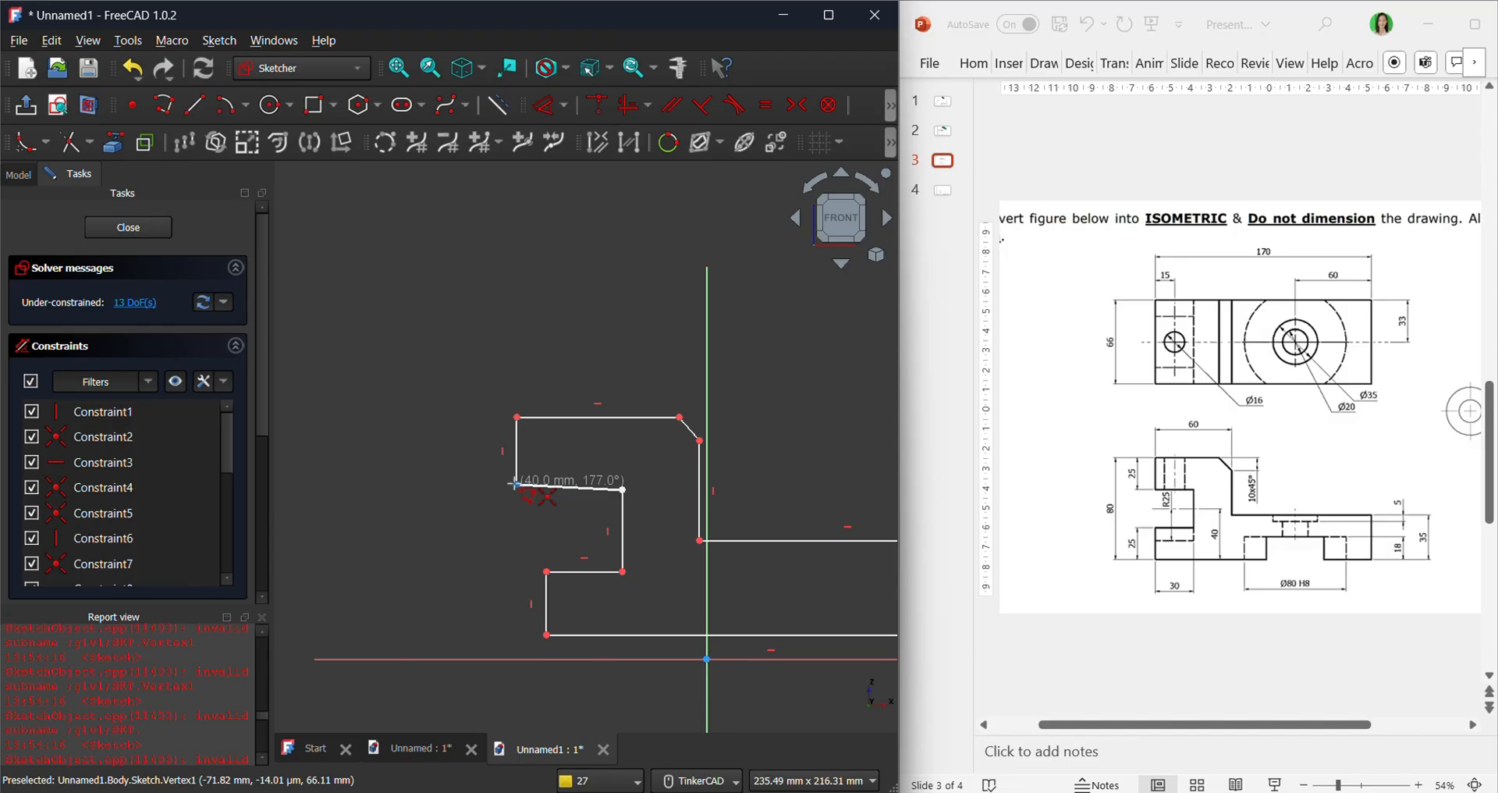
{"action": "left_click", "coordinate": [514, 483]}
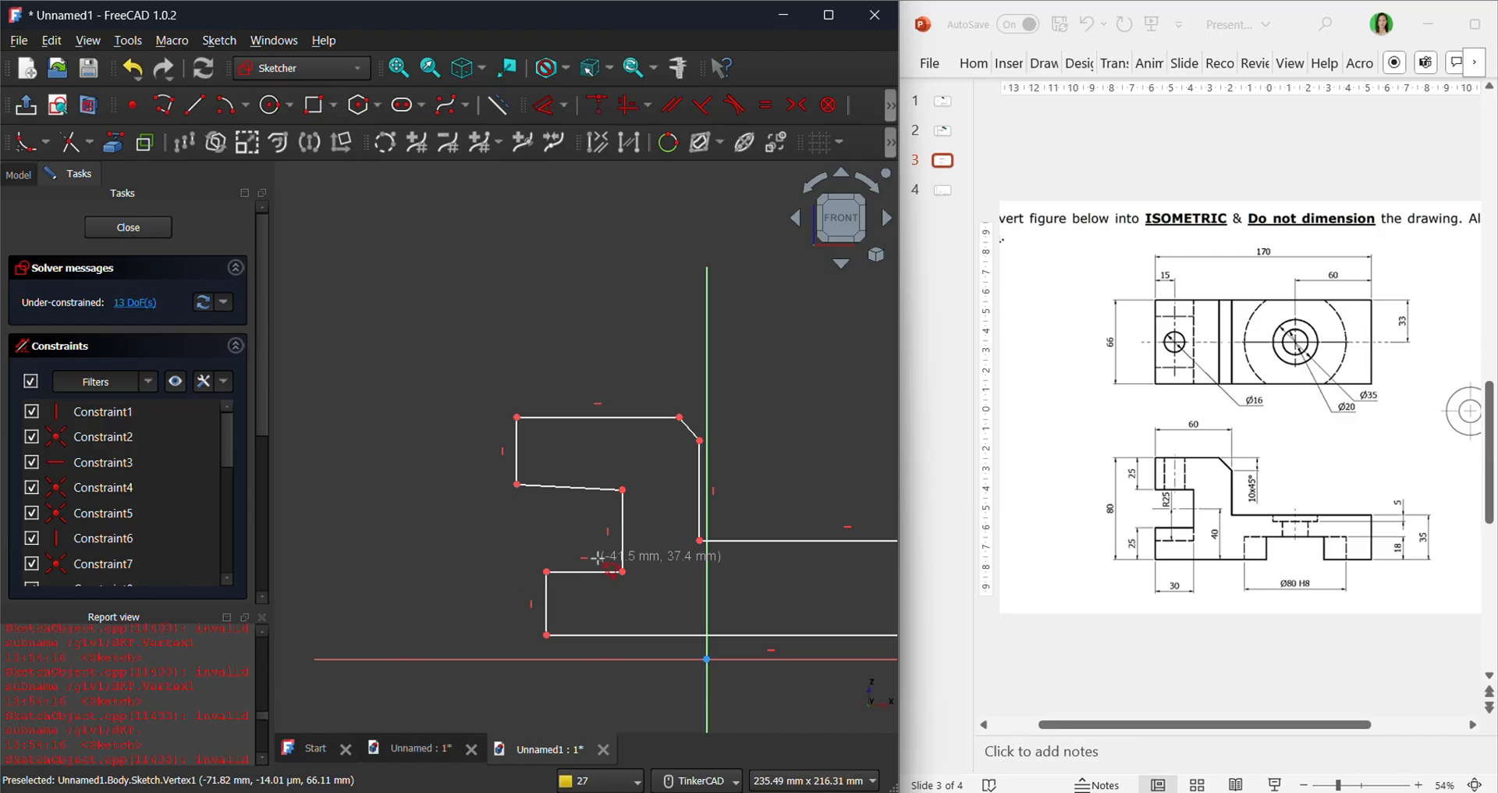
{"action": "left_click", "coordinate": [399, 68]}
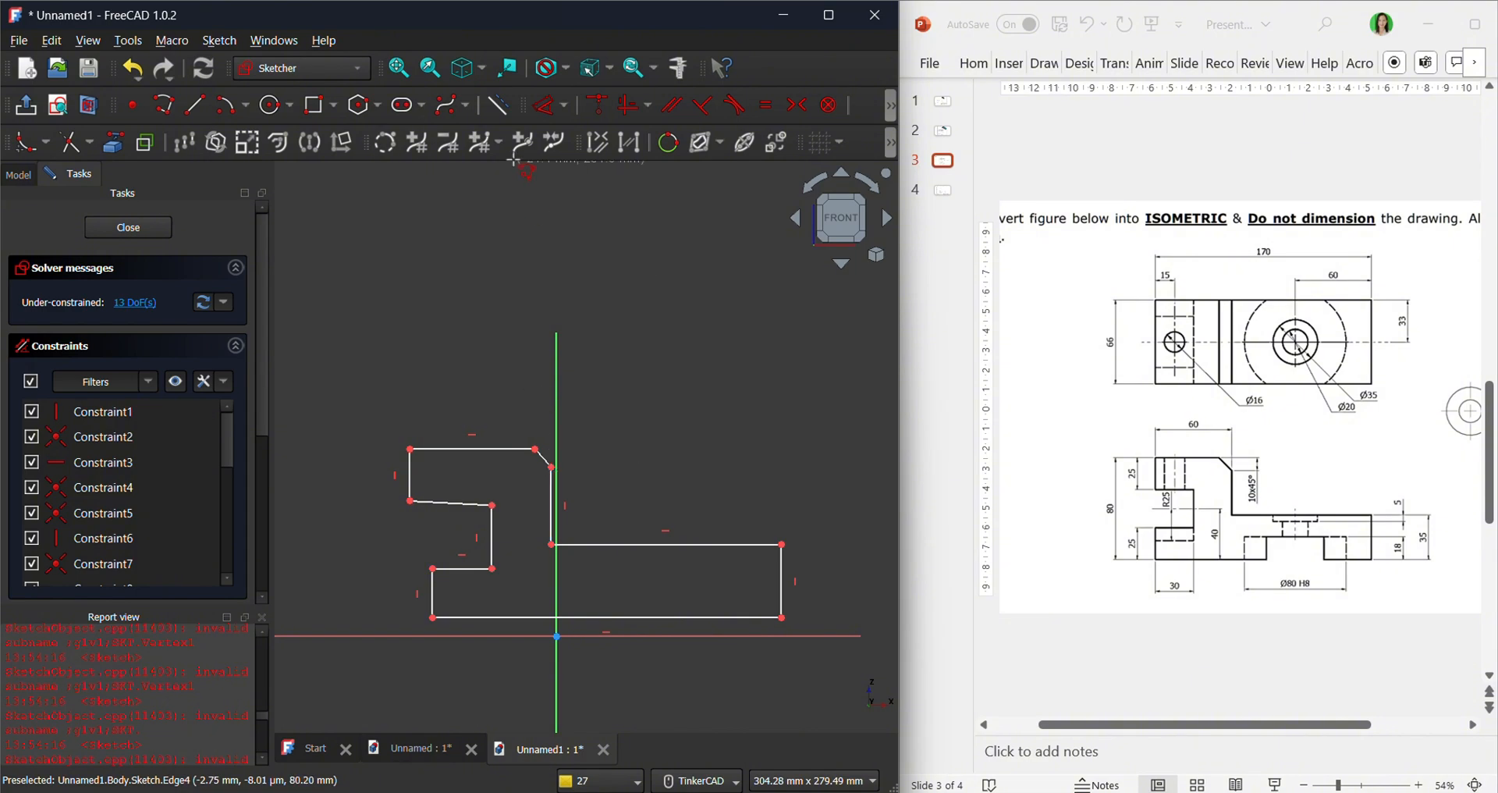
Constrain the angle between the profile's top edge and the chamfer line to 135°.
{"action": "left_click", "coordinate": [545, 107]}
{"action": "left_click", "coordinate": [563, 105]}
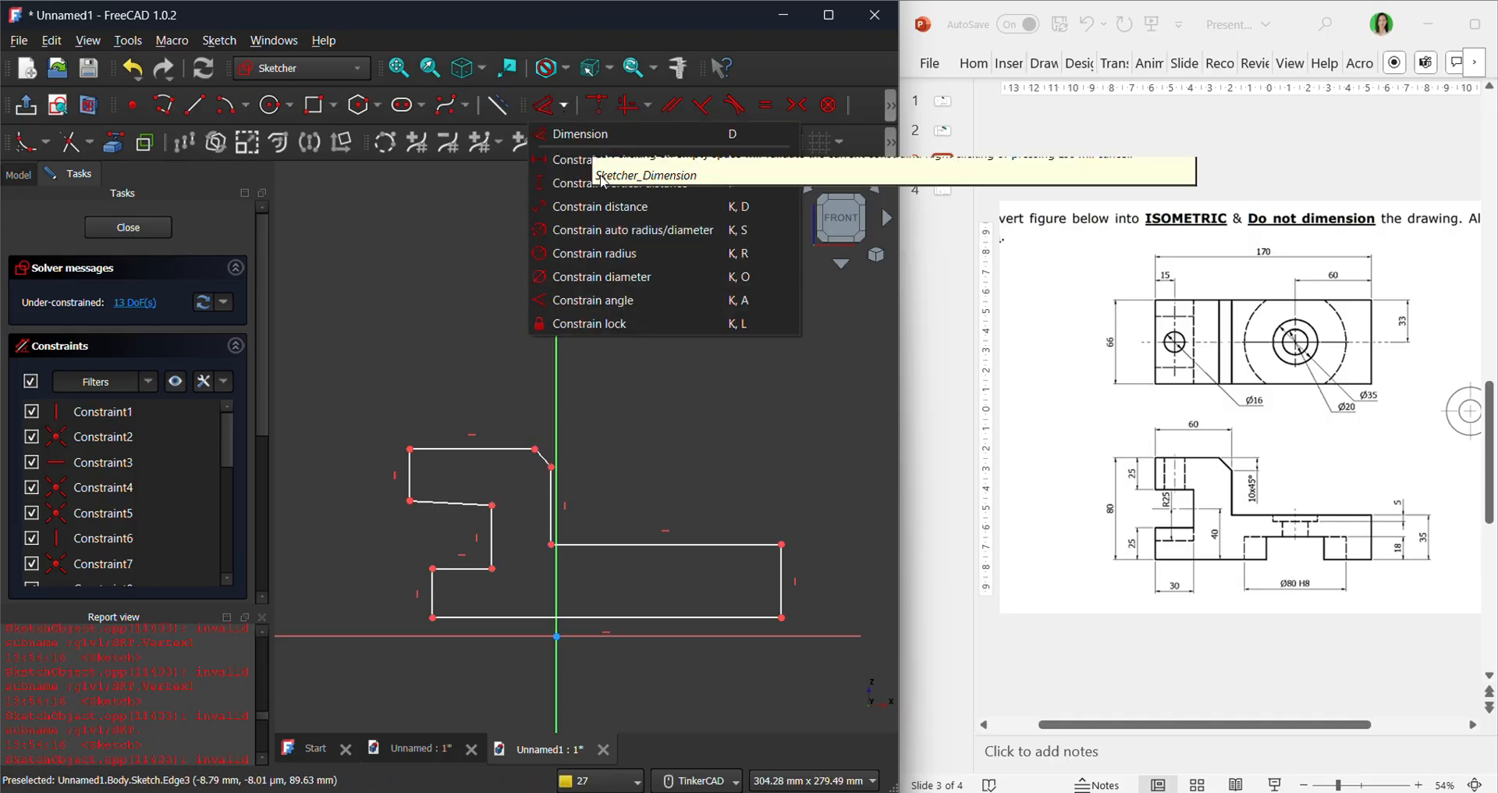
{"action": "left_click", "coordinate": [634, 300]}
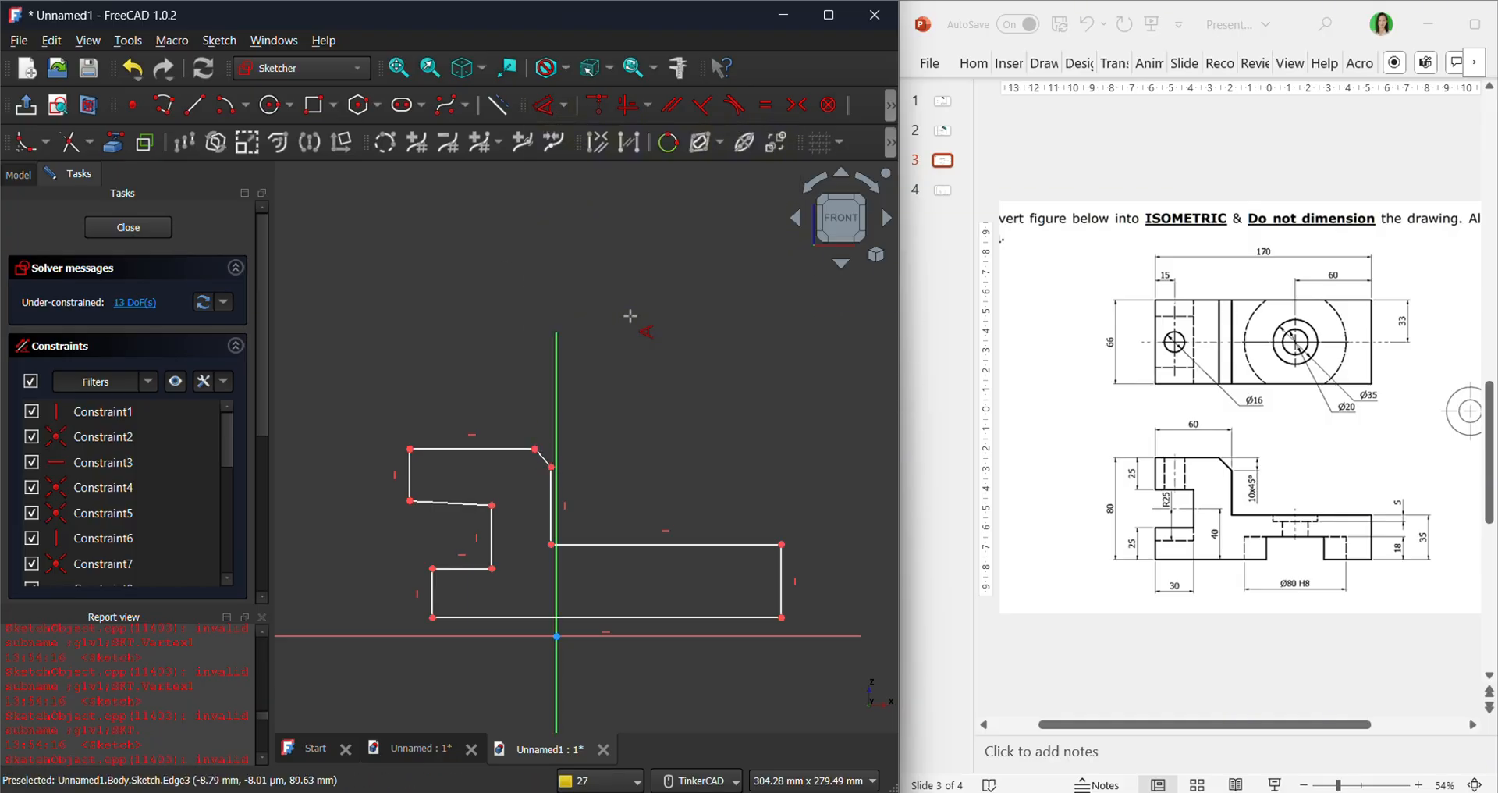
{"action": "left_click", "coordinate": [533, 449]}
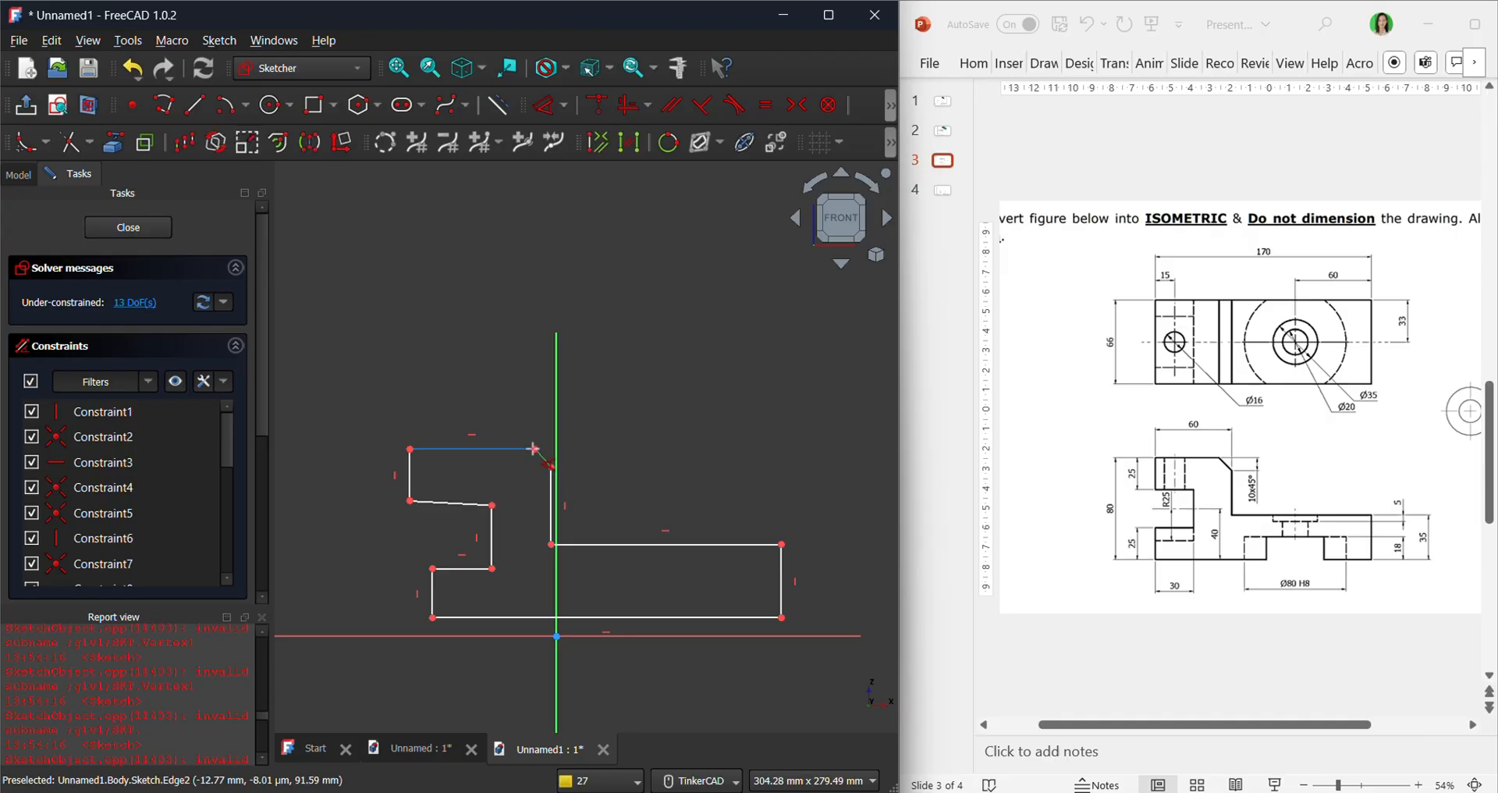
{"action": "left_click", "coordinate": [543, 458]}
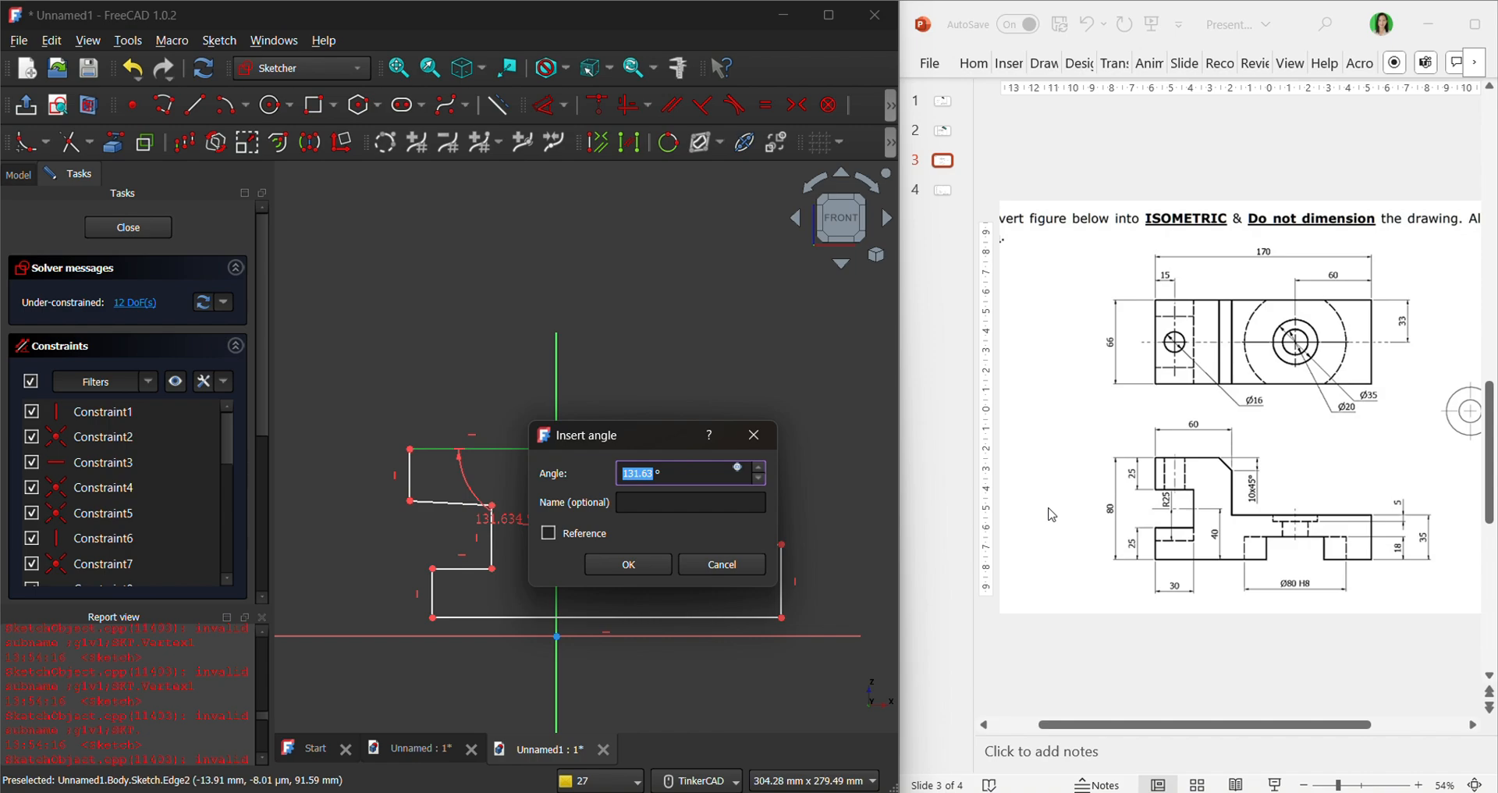
{"action": "type", "text": "1"}
{"action": "key", "text": "Return"}
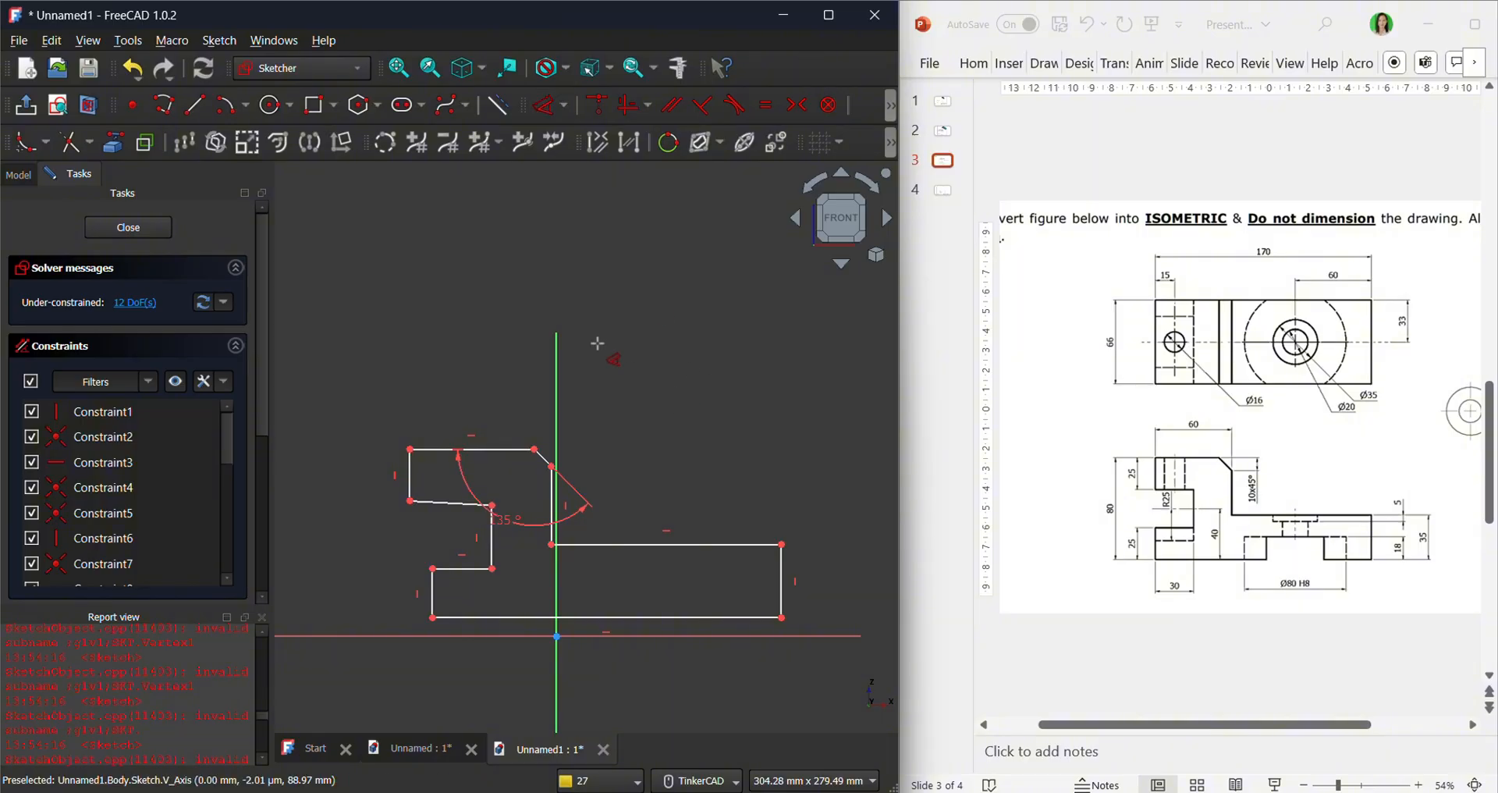
{"action": "left_click", "coordinate": [535, 450]}
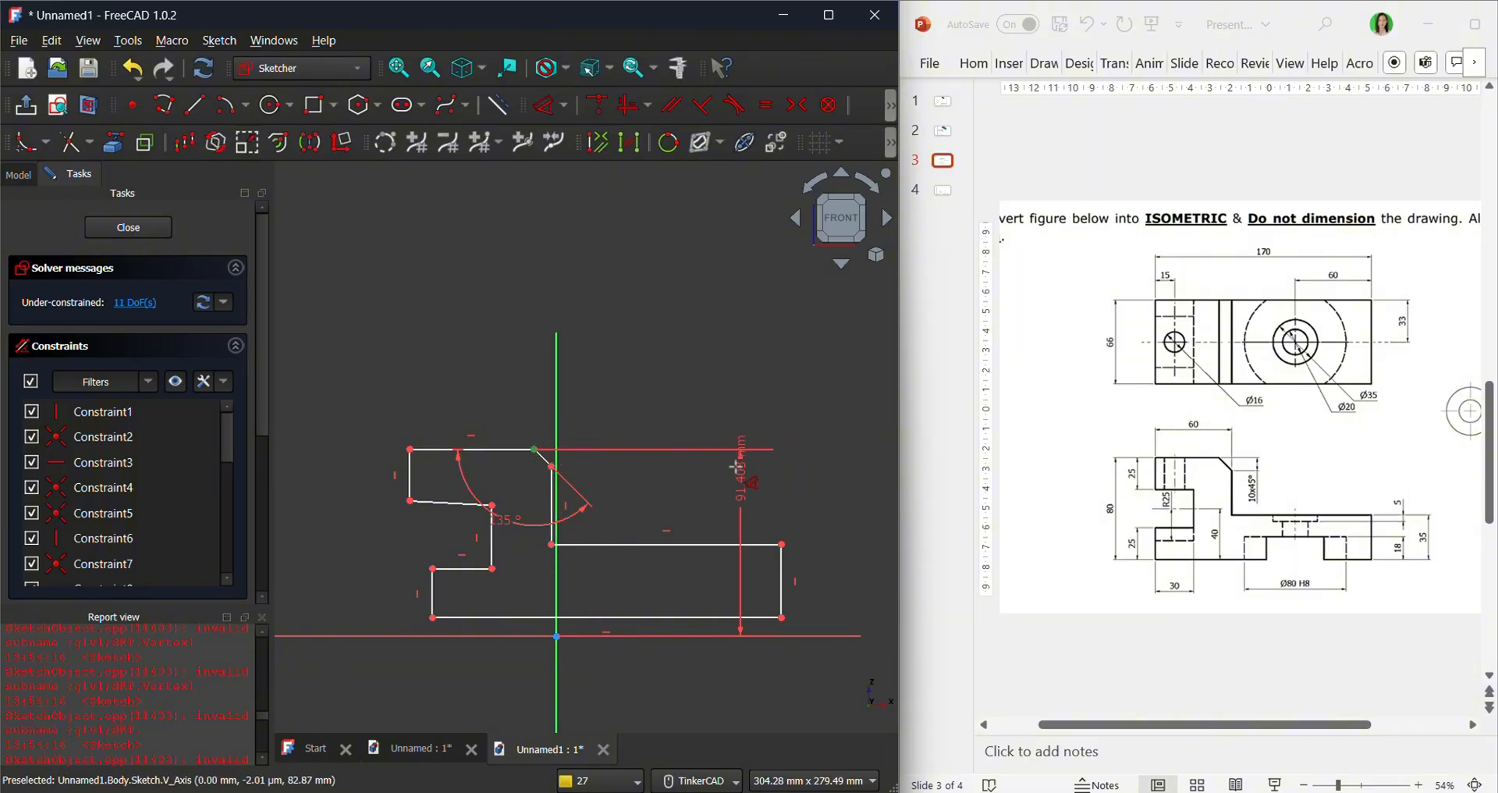
{"action": "left_click", "coordinate": [552, 467]}
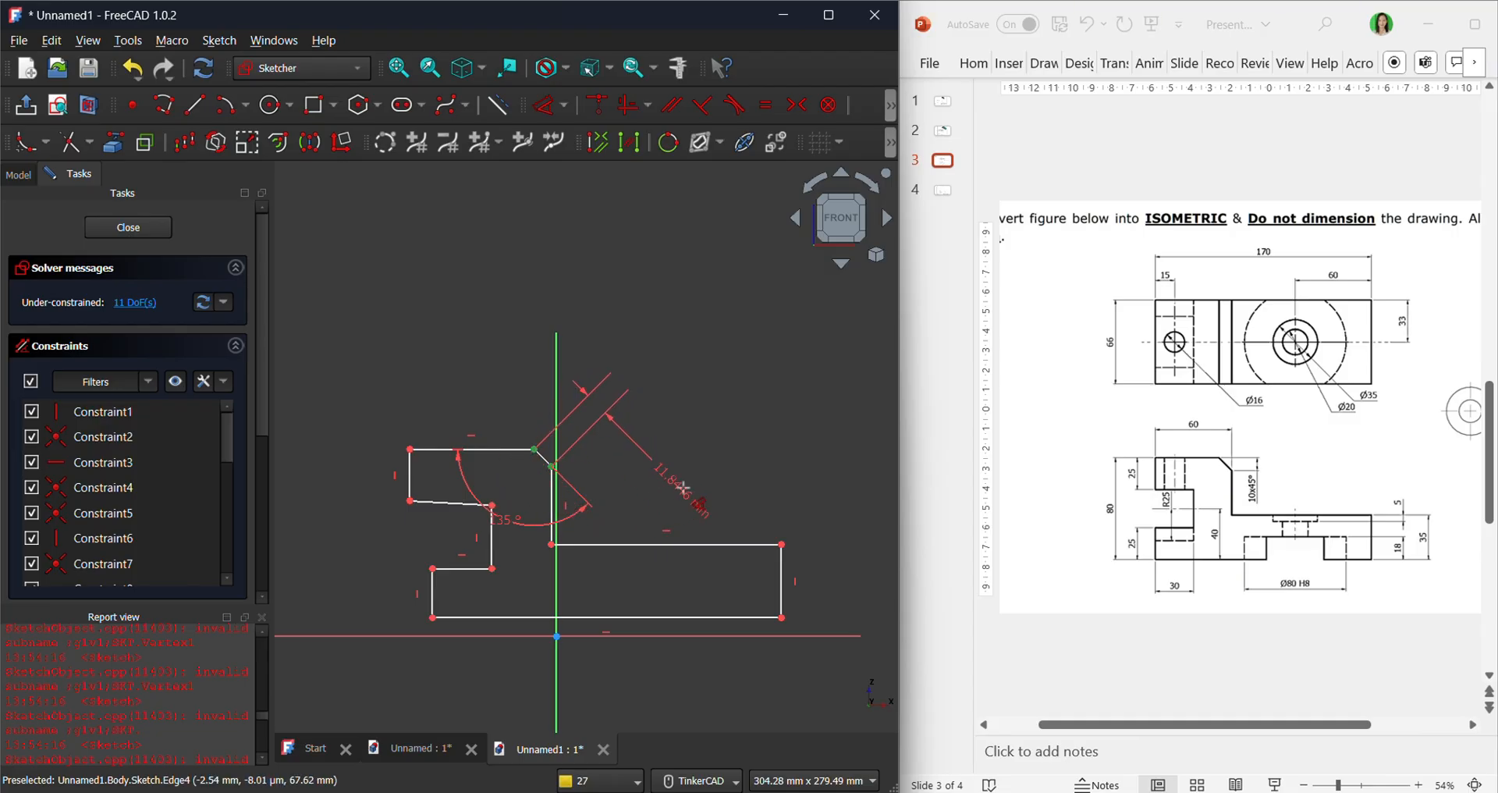
{"action": "key", "text": "Escape"}
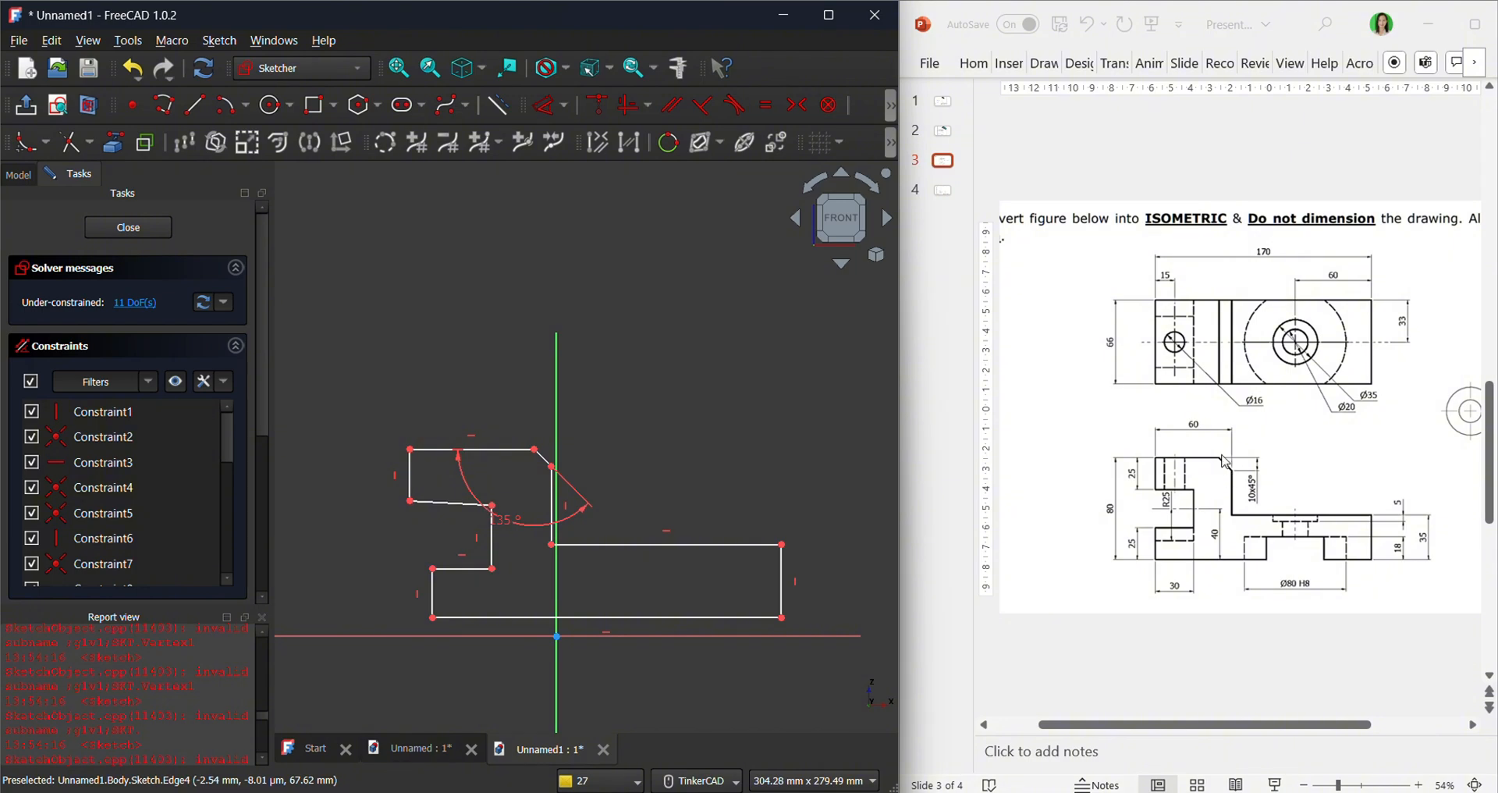
Try to constrain a vertical distance from the chamfer's upper endpoint, and undo the stray dimension.
{"action": "left_click", "coordinate": [535, 451]}
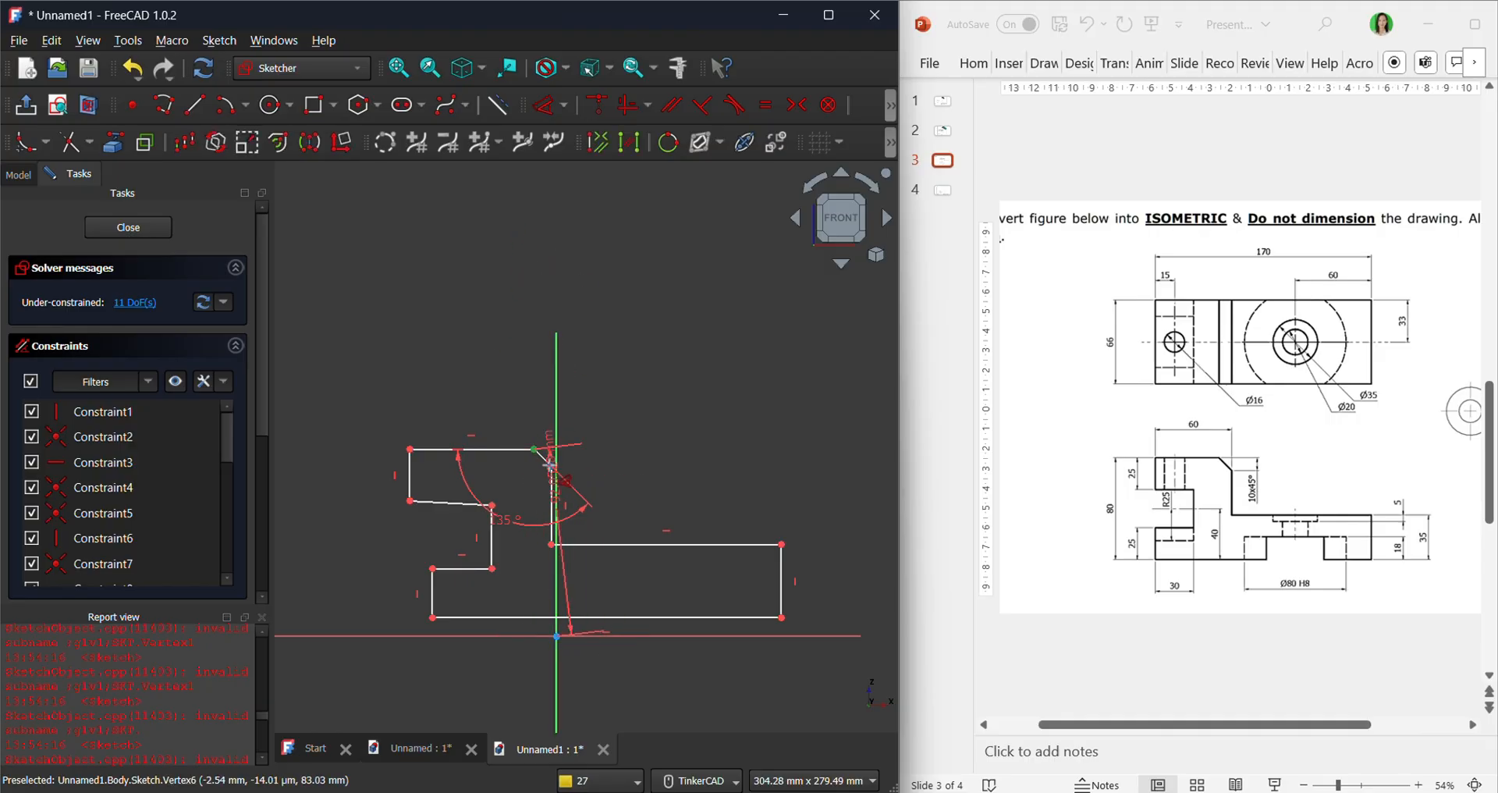
{"action": "left_click", "coordinate": [564, 106]}
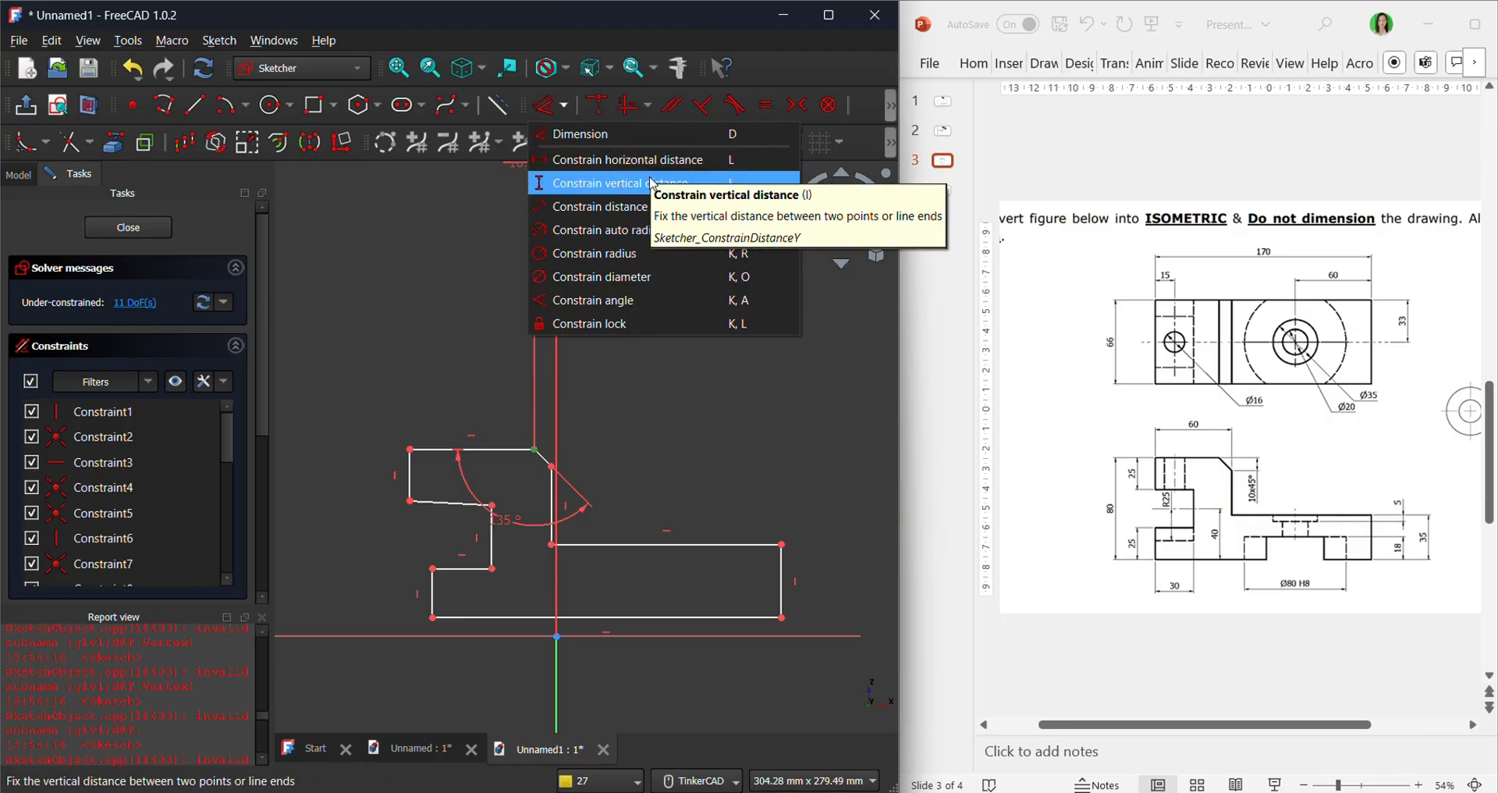
{"action": "left_click", "coordinate": [604, 184]}
{"action": "left_click", "coordinate": [823, 169]}
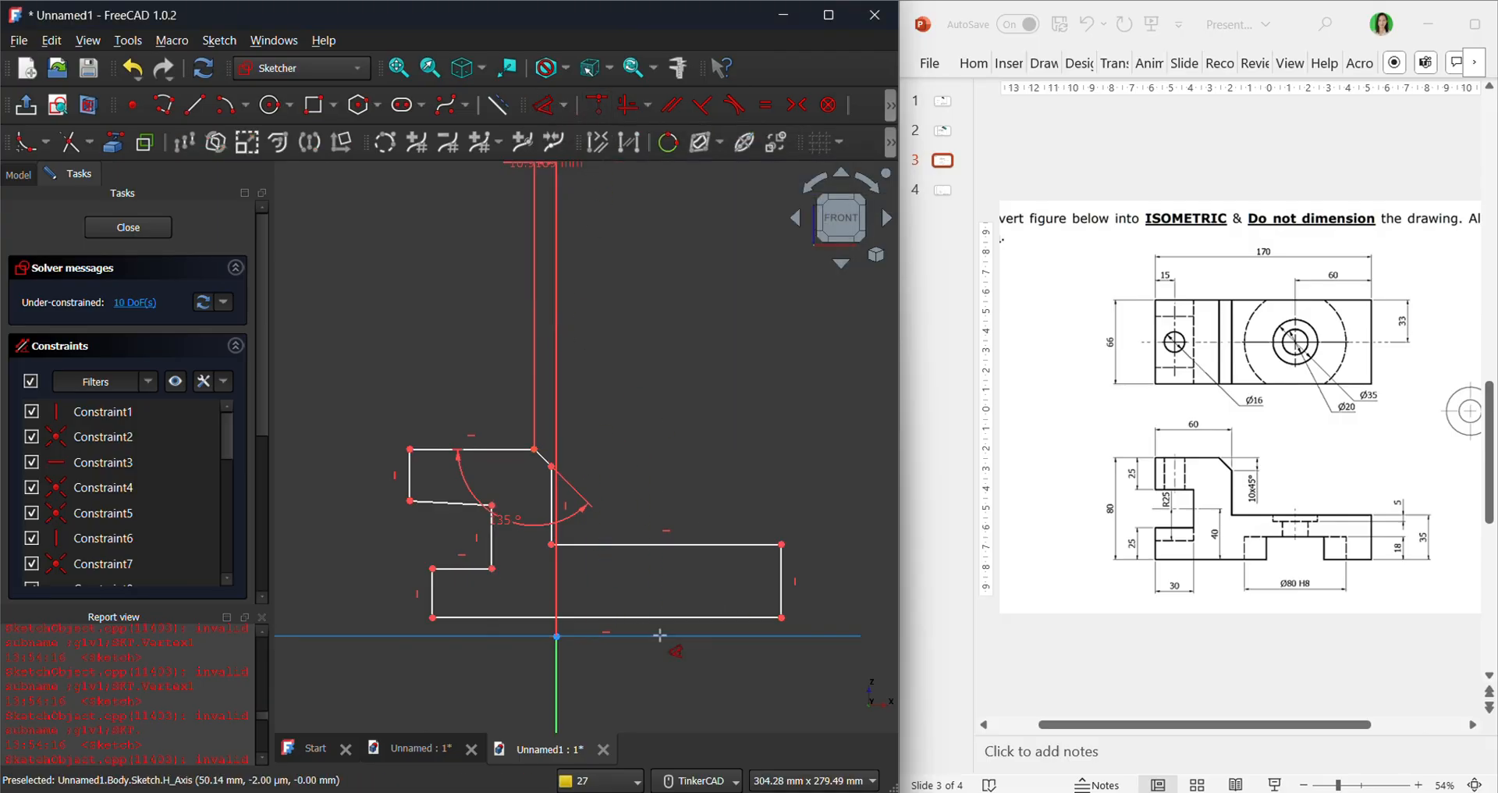
{"action": "key", "text": "ctrl+z"}
Constrain the vertical distance between the chamfer's two endpoints to 10 mm.
{"action": "left_click", "coordinate": [564, 115]}
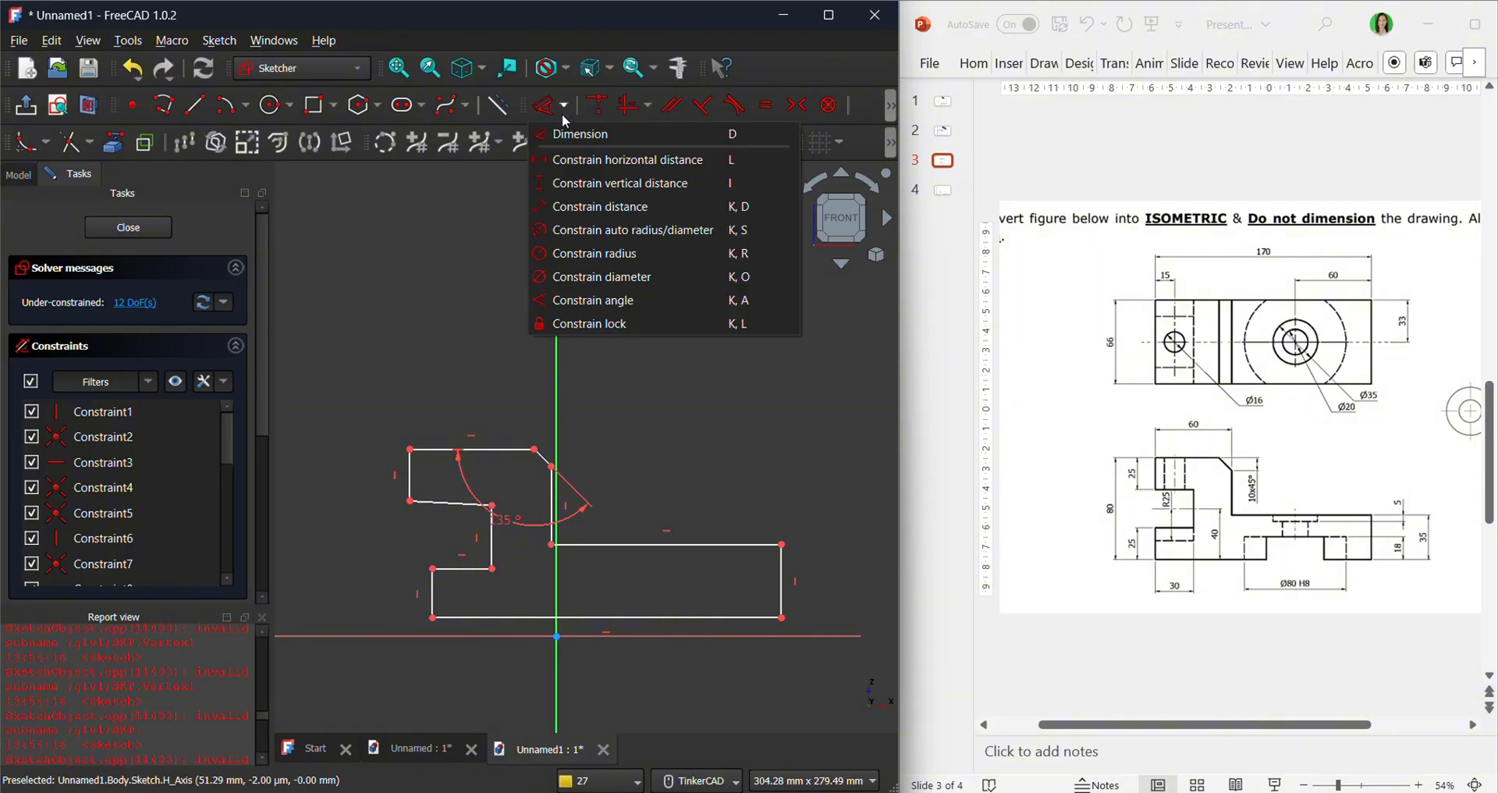
{"action": "left_click", "coordinate": [772, 185]}
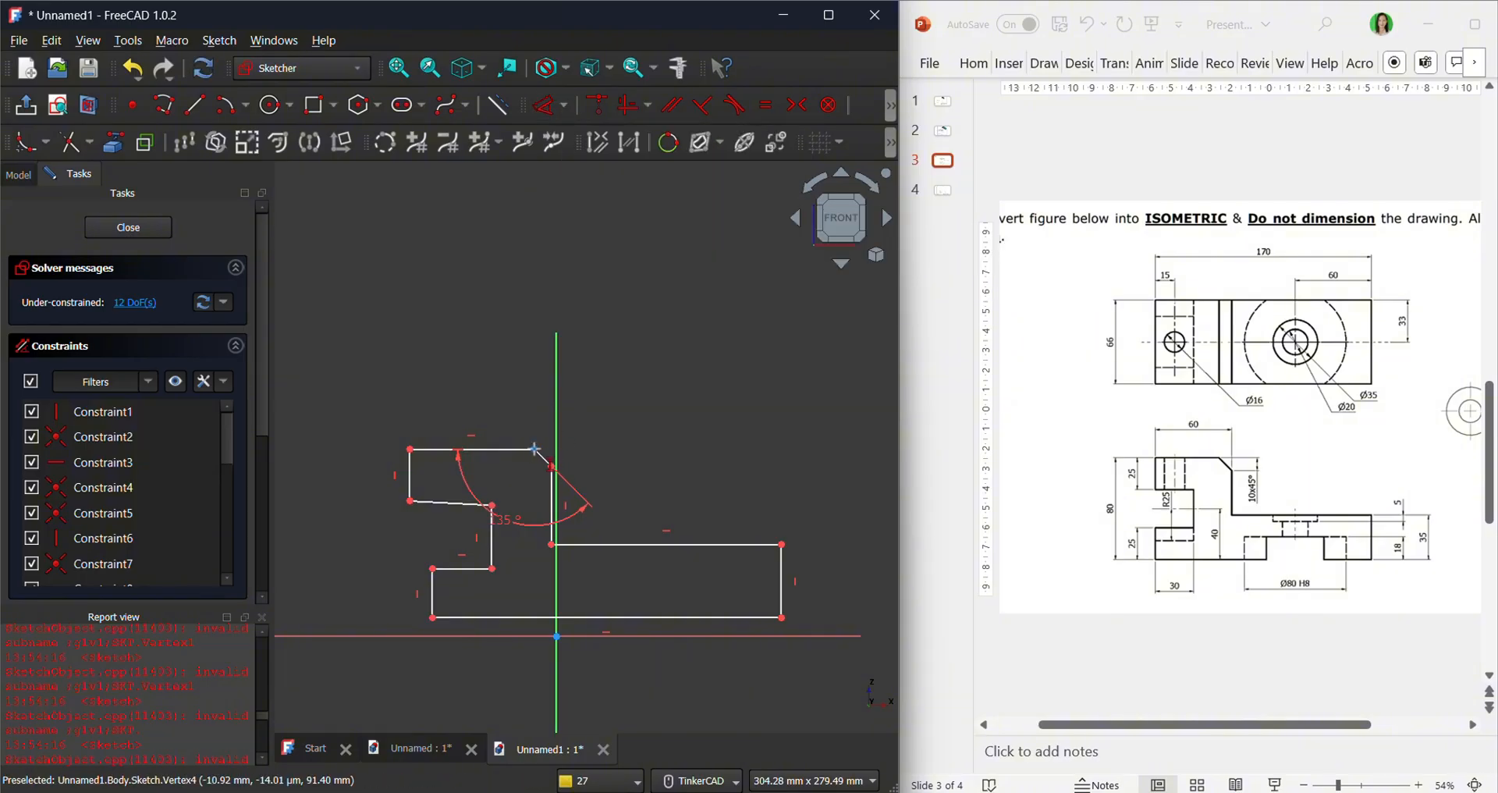
{"action": "left_click", "coordinate": [534, 450]}
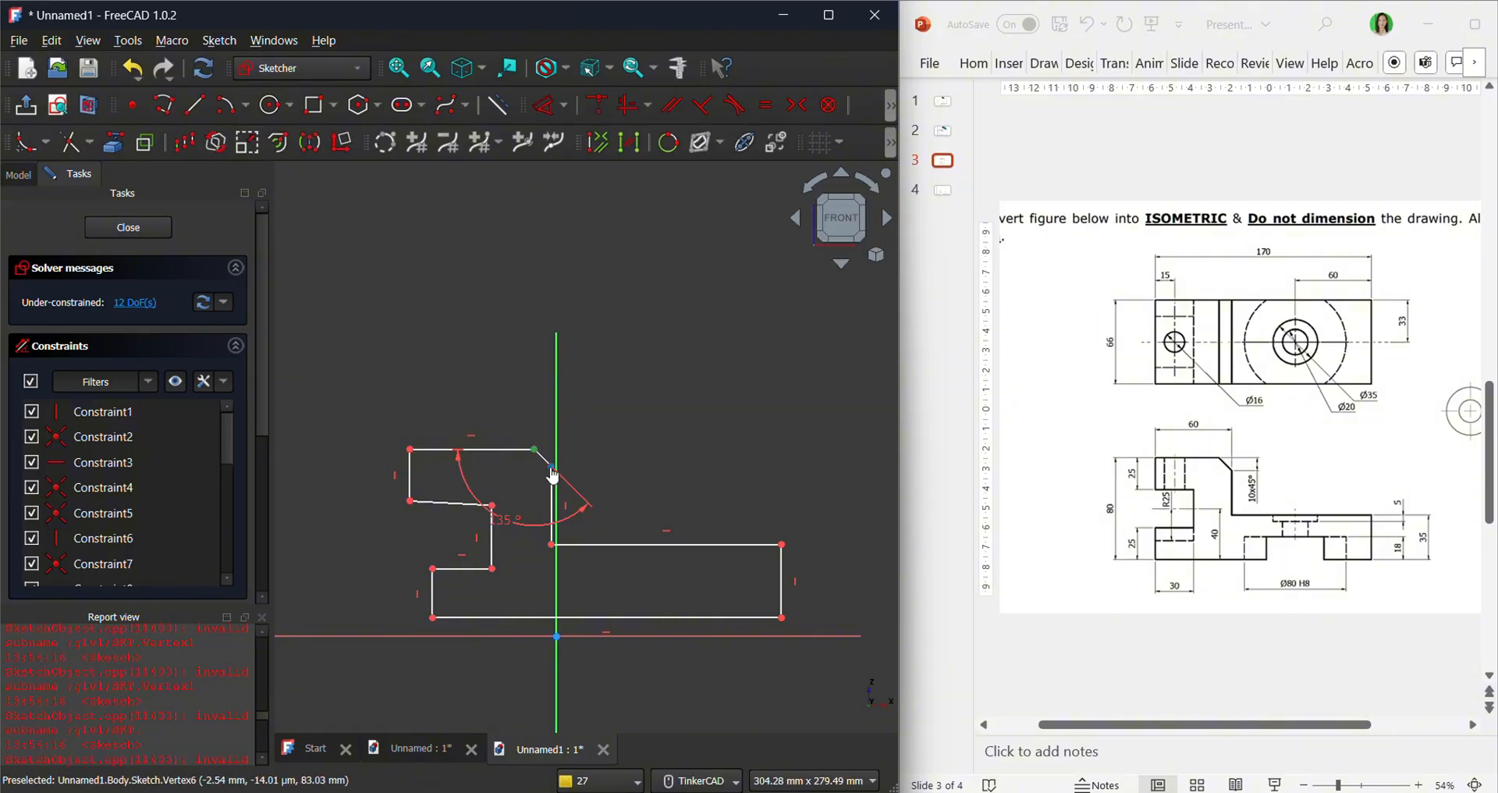
{"action": "left_click", "coordinate": [552, 468]}
{"action": "type", "text": "10"}
{"action": "key", "text": "Return"}
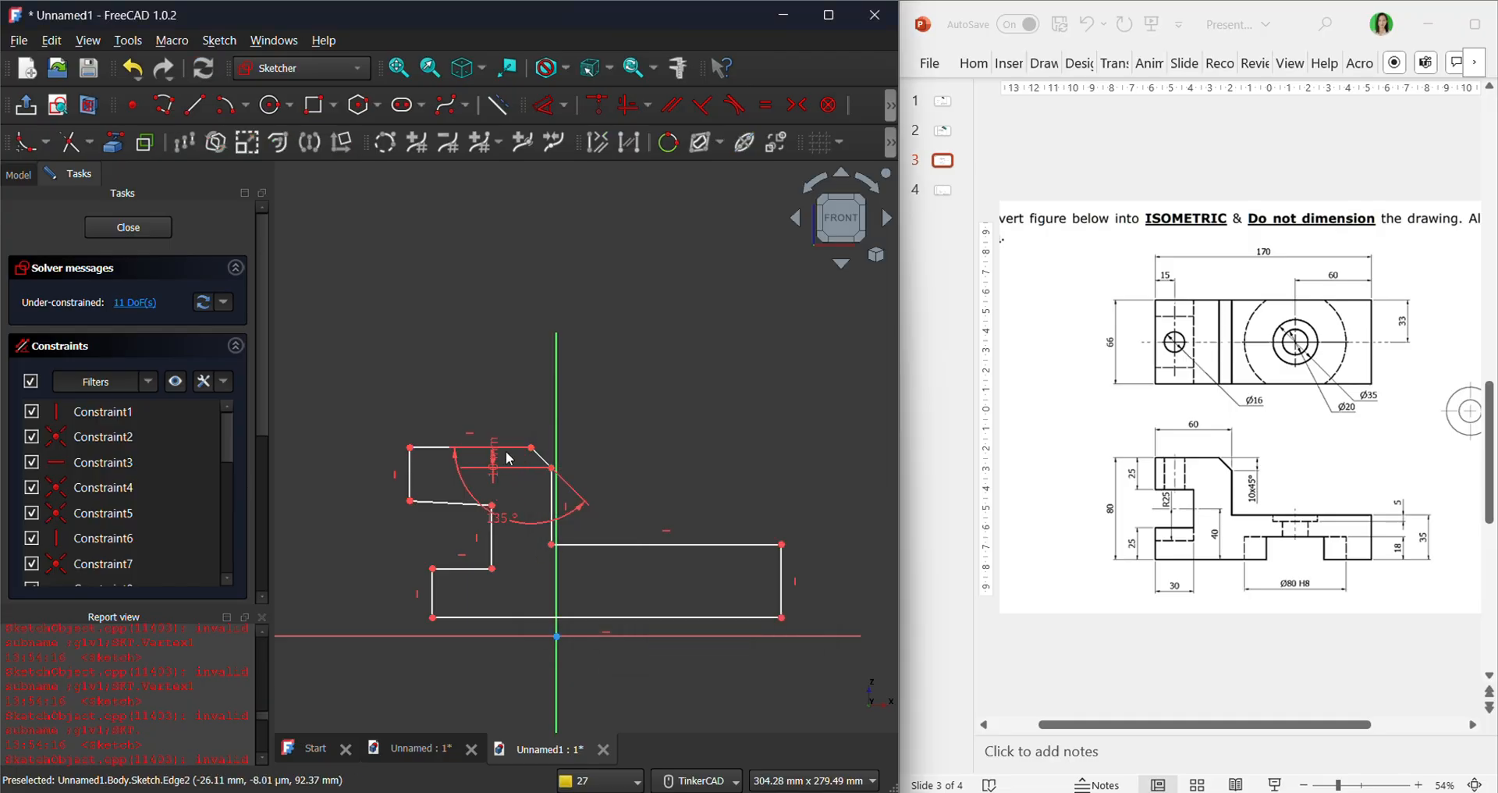
Move the chamfer's 10 mm and angle dimensions clear of the profile.
{"action": "left_click_drag", "start_coordinate": [498, 465], "coordinate": [652, 511]}
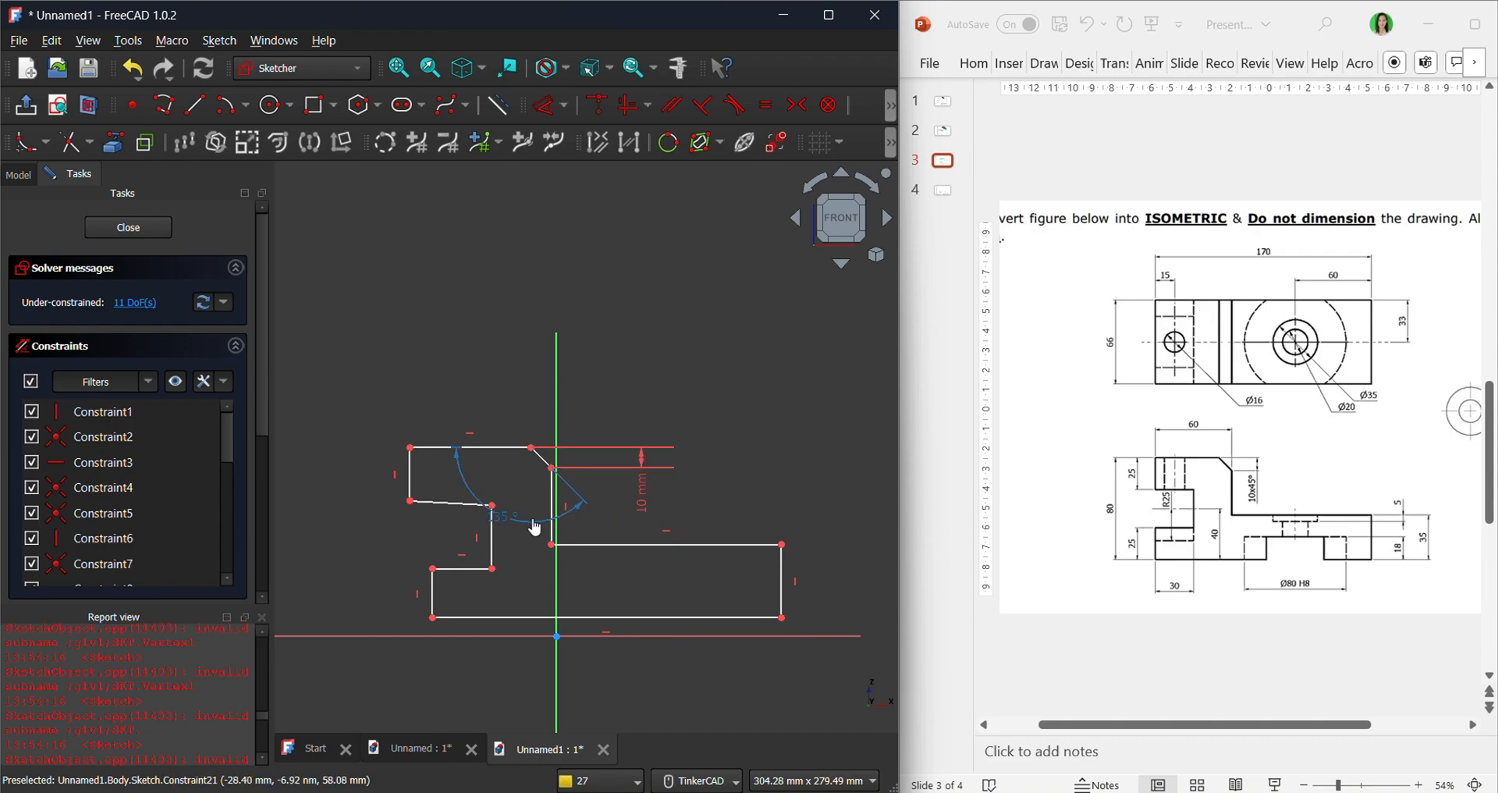
{"action": "left_click_drag", "start_coordinate": [535, 529], "coordinate": [595, 501]}
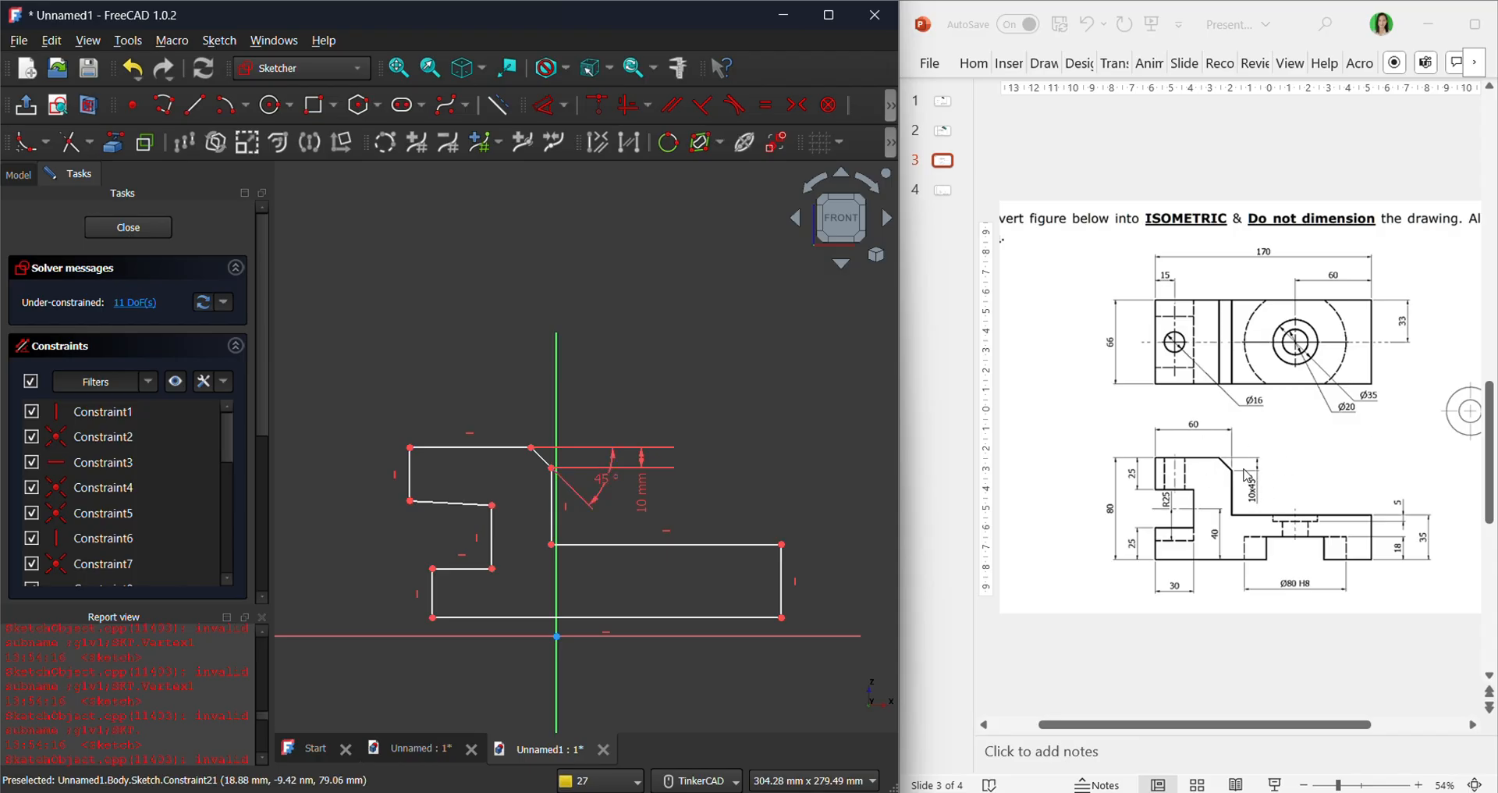
Constrain the horizontal distance between the upper block's left edge and the vertical edge below the chamfer to 60 mm.
{"action": "left_click", "coordinate": [545, 104]}
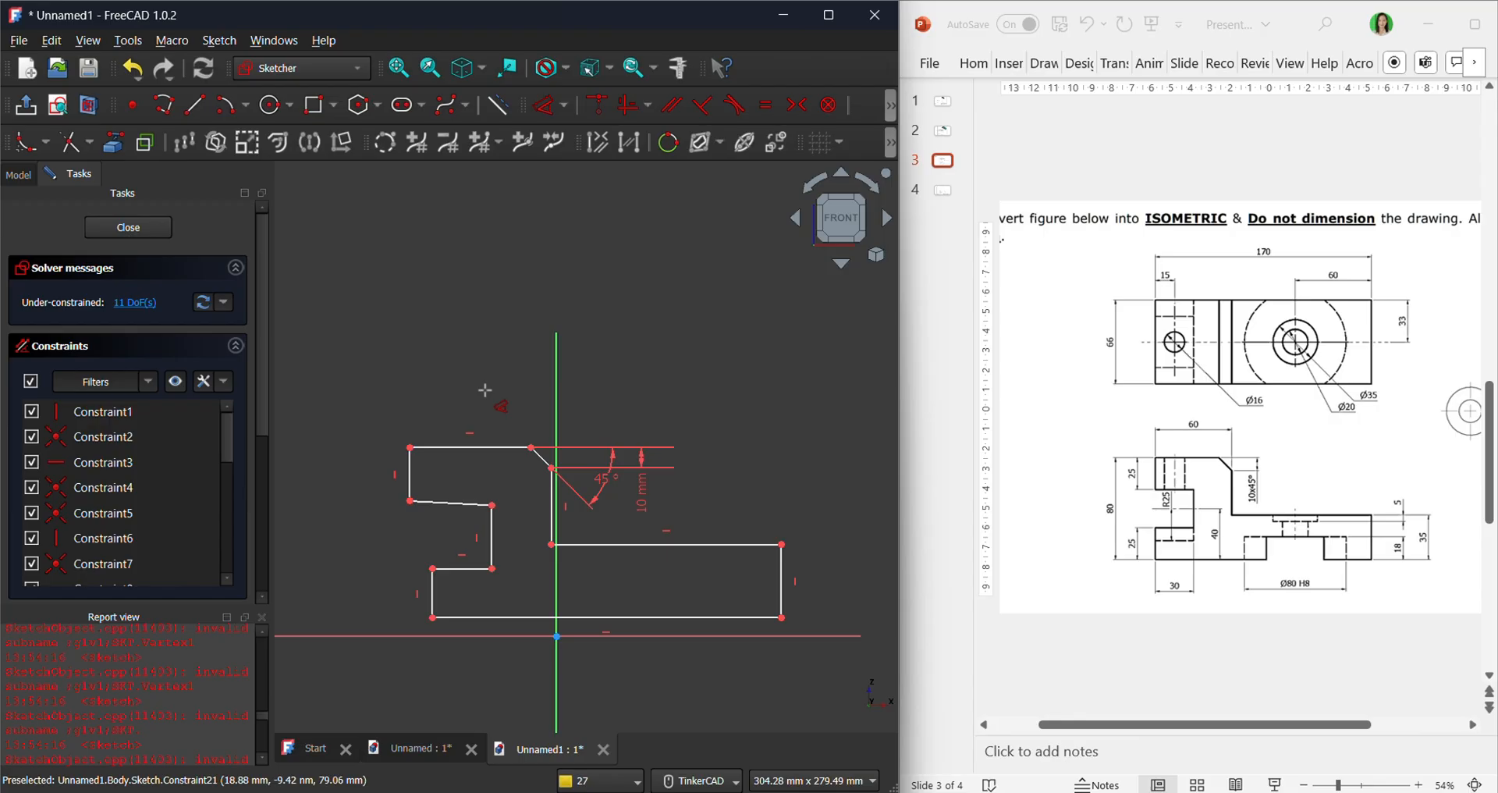
{"action": "left_click", "coordinate": [410, 473]}
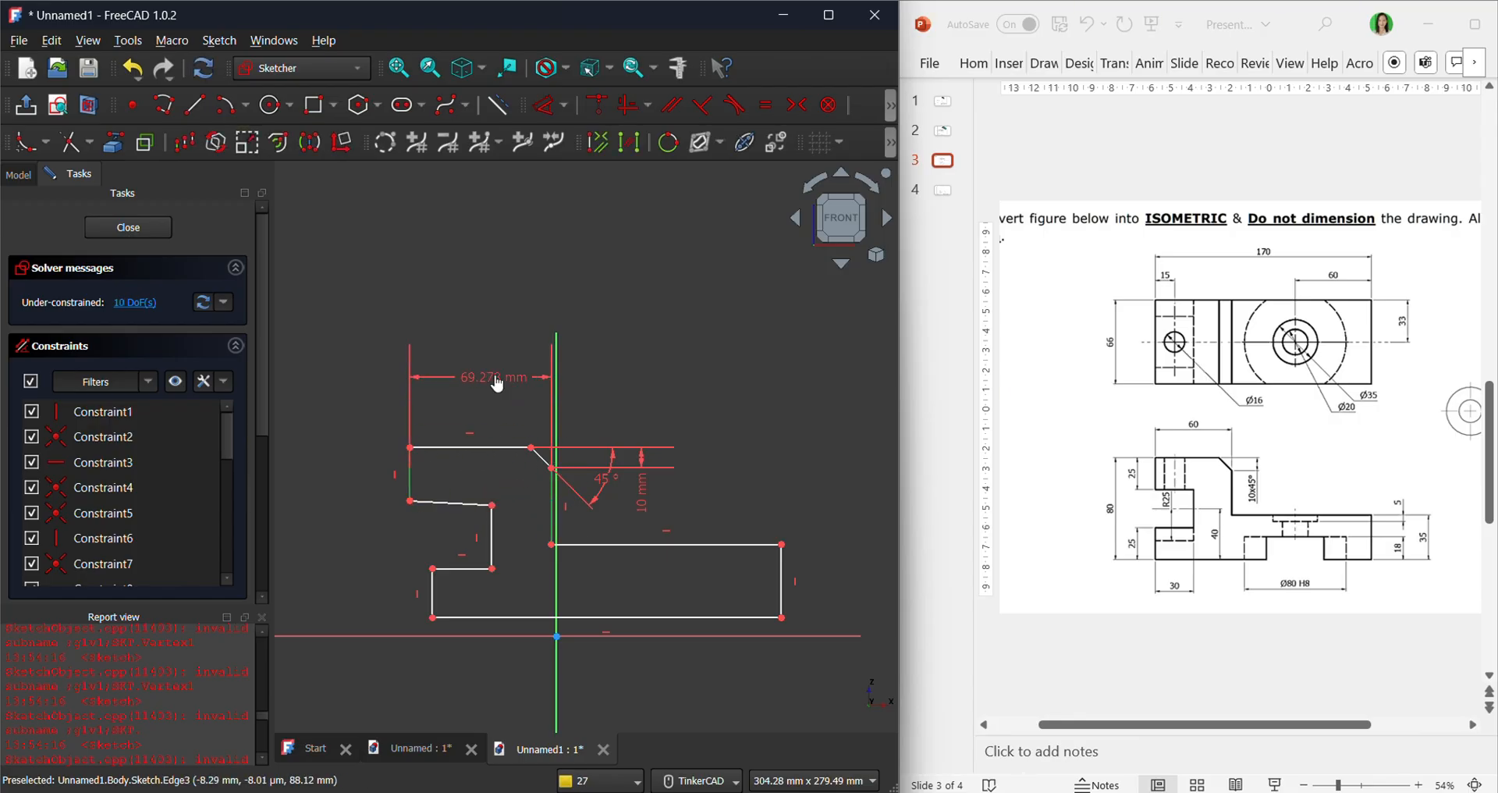
{"action": "left_click", "coordinate": [493, 376]}
{"action": "type", "text": "60"}
{"action": "key", "text": "Return"}
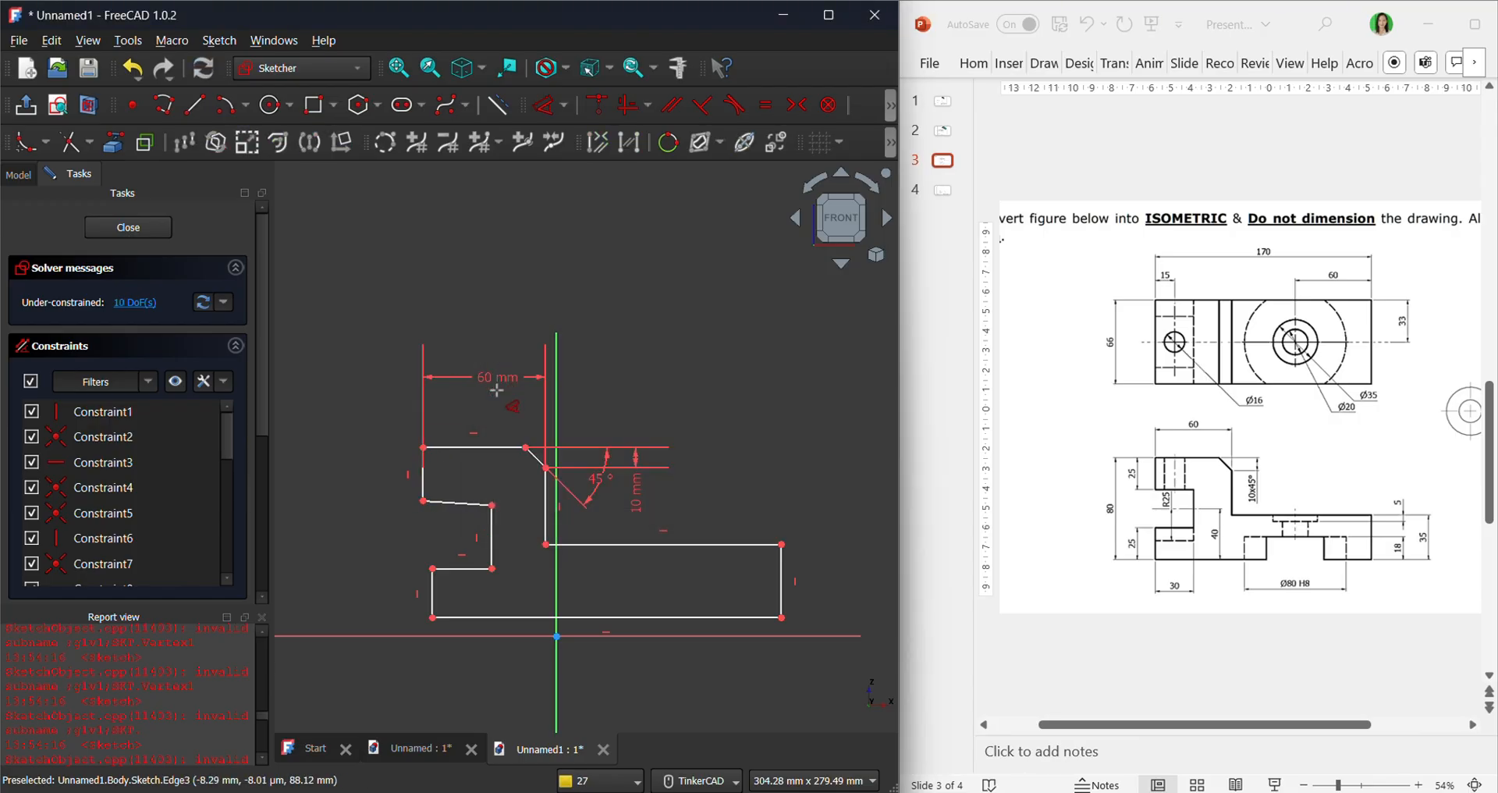
{"action": "left_click", "coordinate": [556, 627]}
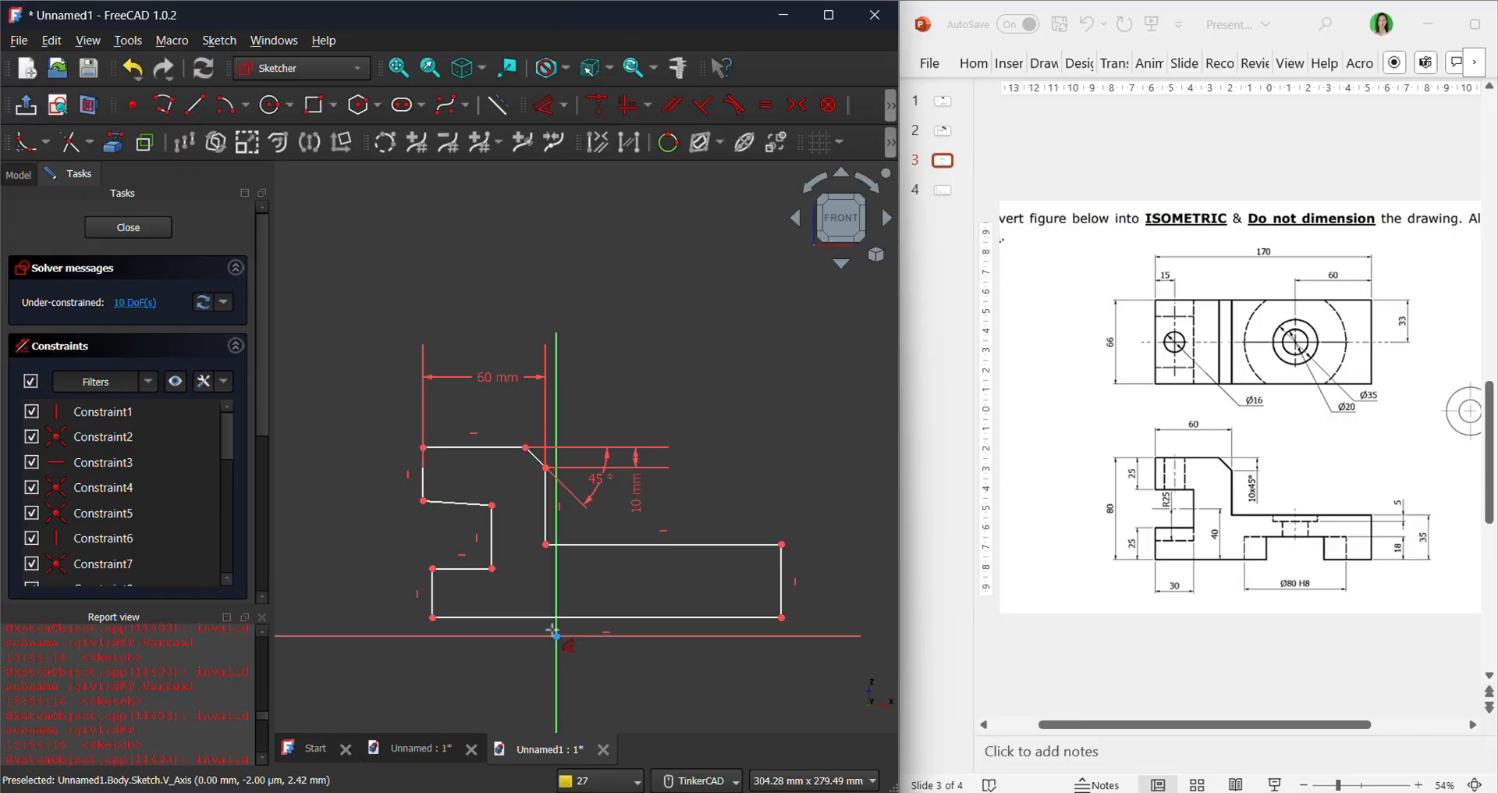
Constrain the height of the upper block's left edge to 25 mm.
{"action": "left_click", "coordinate": [423, 447]}
{"action": "left_click", "coordinate": [423, 500]}
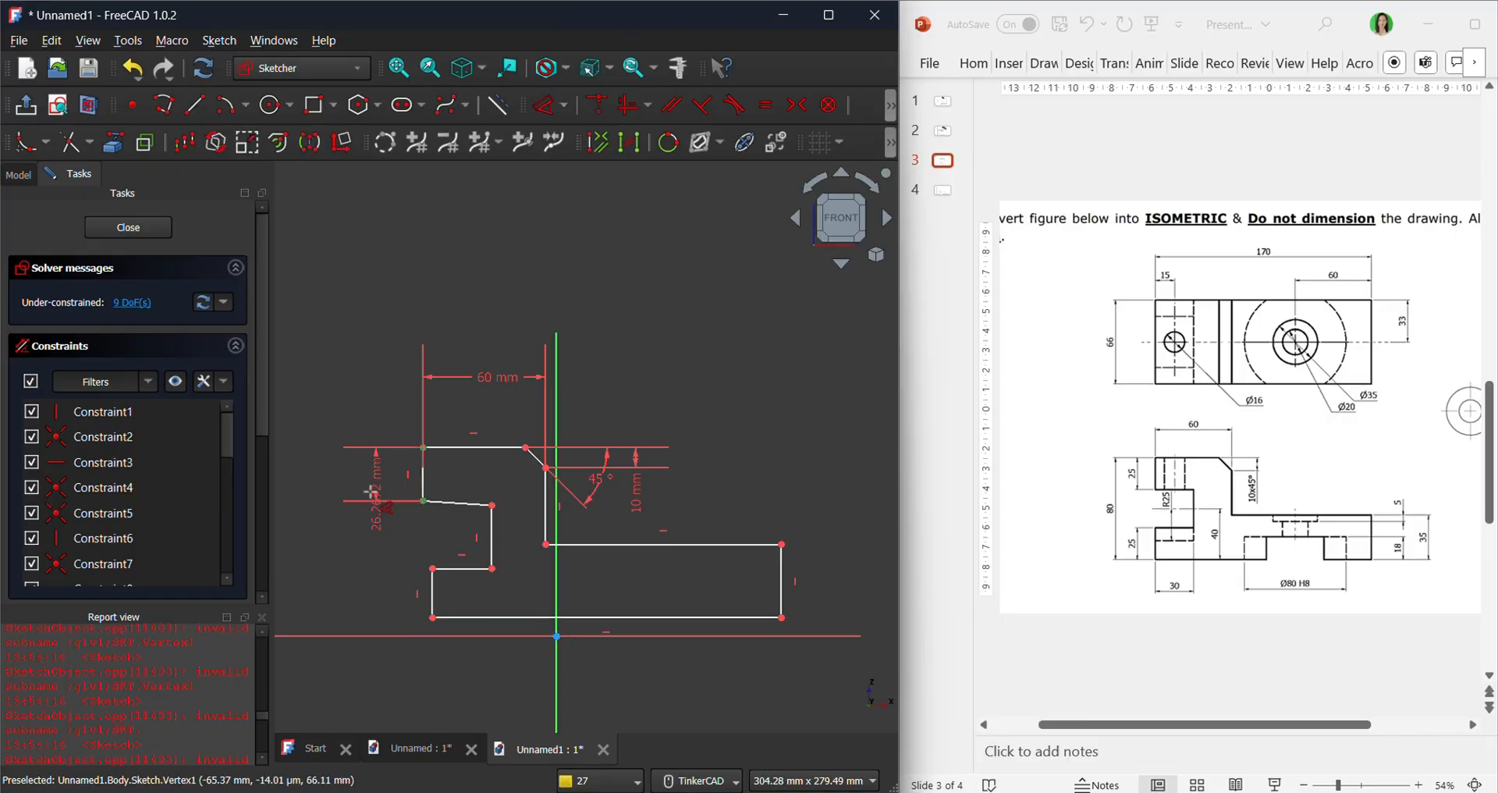
{"action": "left_click", "coordinate": [349, 557]}
{"action": "type", "text": "25"}
{"action": "key", "text": "Return"}
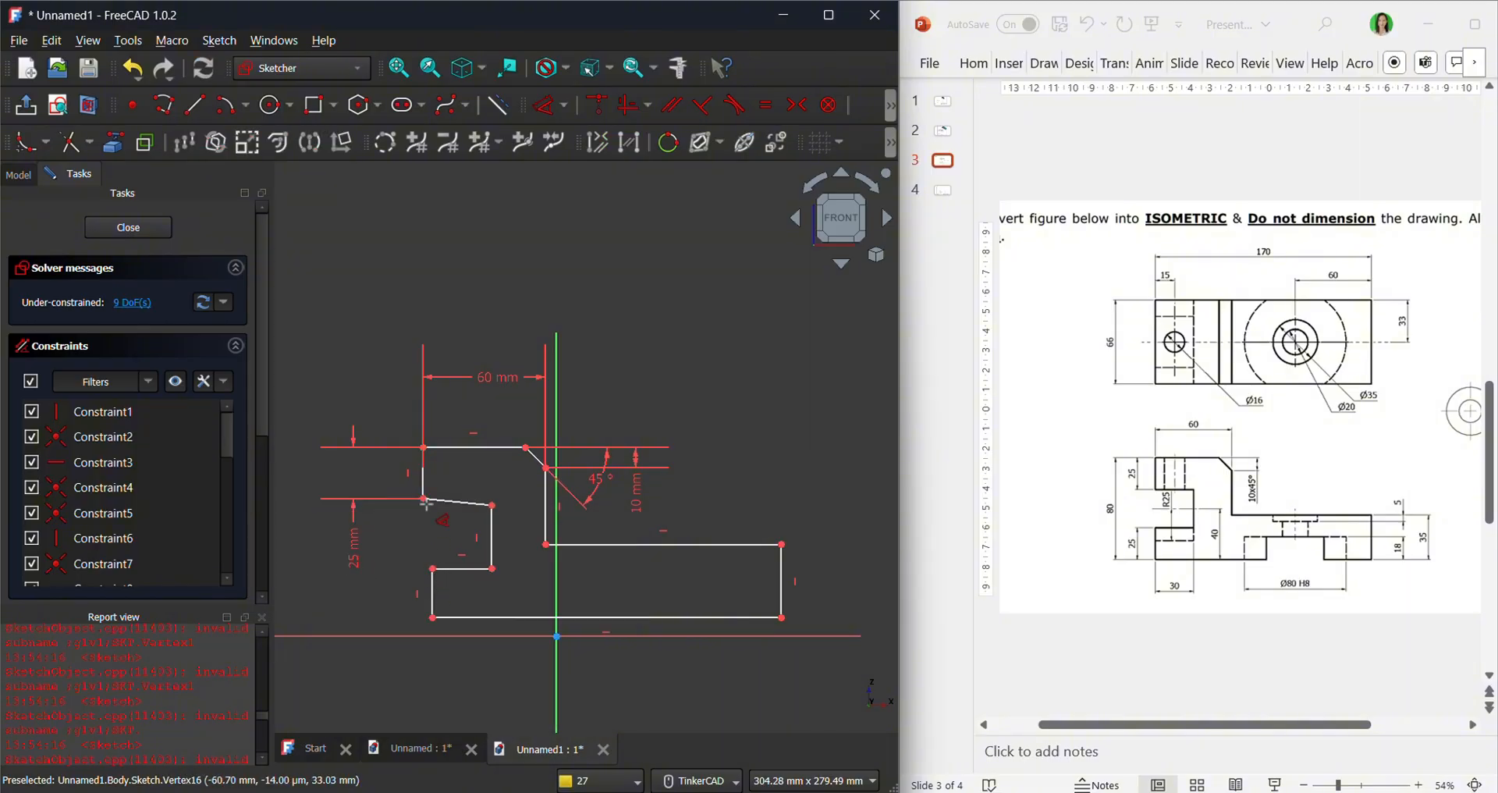
{"action": "left_click", "coordinate": [491, 519]}
{"action": "left_click", "coordinate": [464, 568]}
{"action": "right_click", "coordinate": [382, 559]}
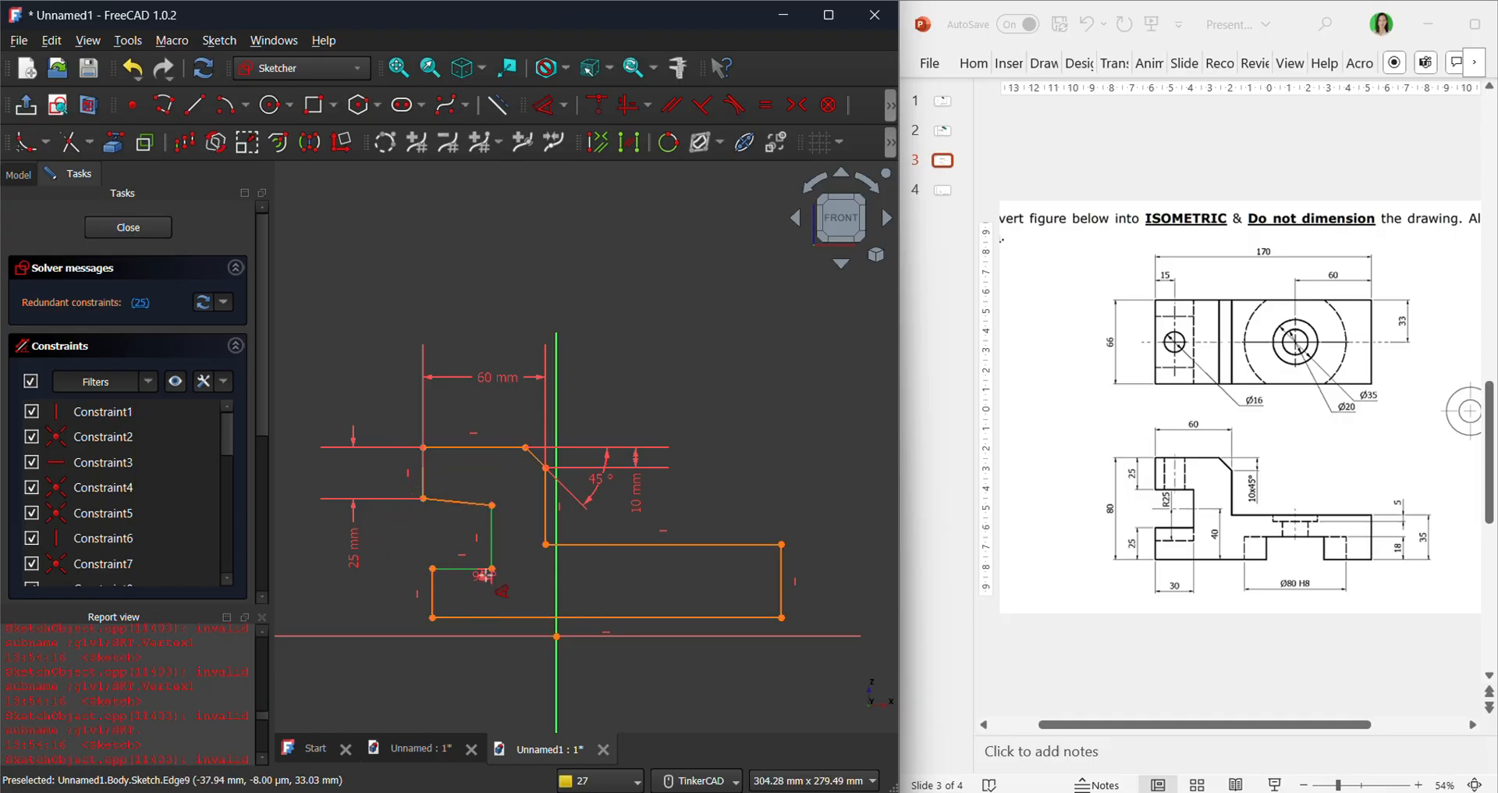
Constrain the notch's vertical opening to 30 mm, and move the 25 mm and 30 mm dimensions clear of the profile.
{"action": "left_click", "coordinate": [491, 506]}
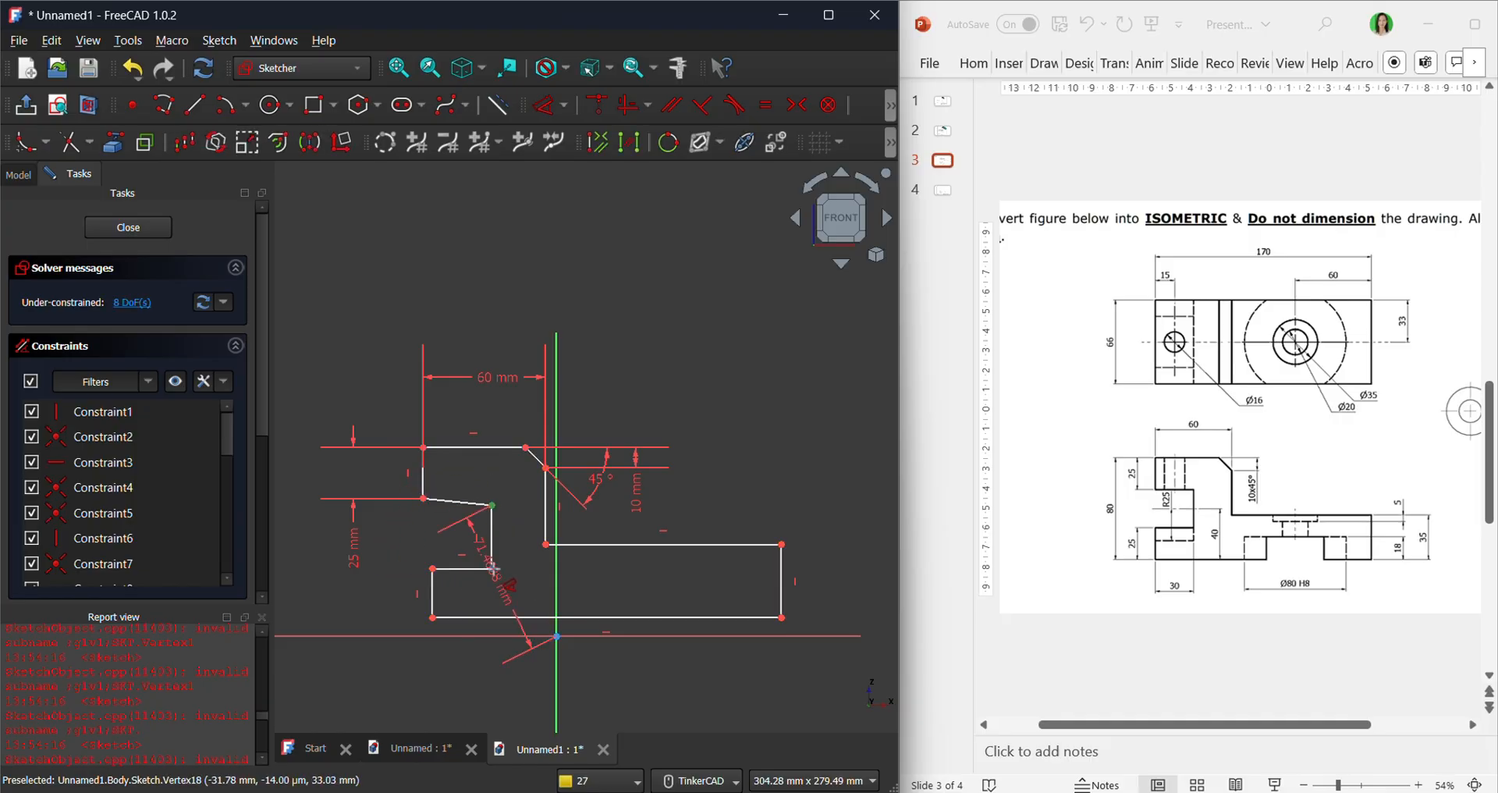
{"action": "left_click", "coordinate": [433, 569]}
{"action": "left_click", "coordinate": [394, 581]}
{"action": "type", "text": "30"}
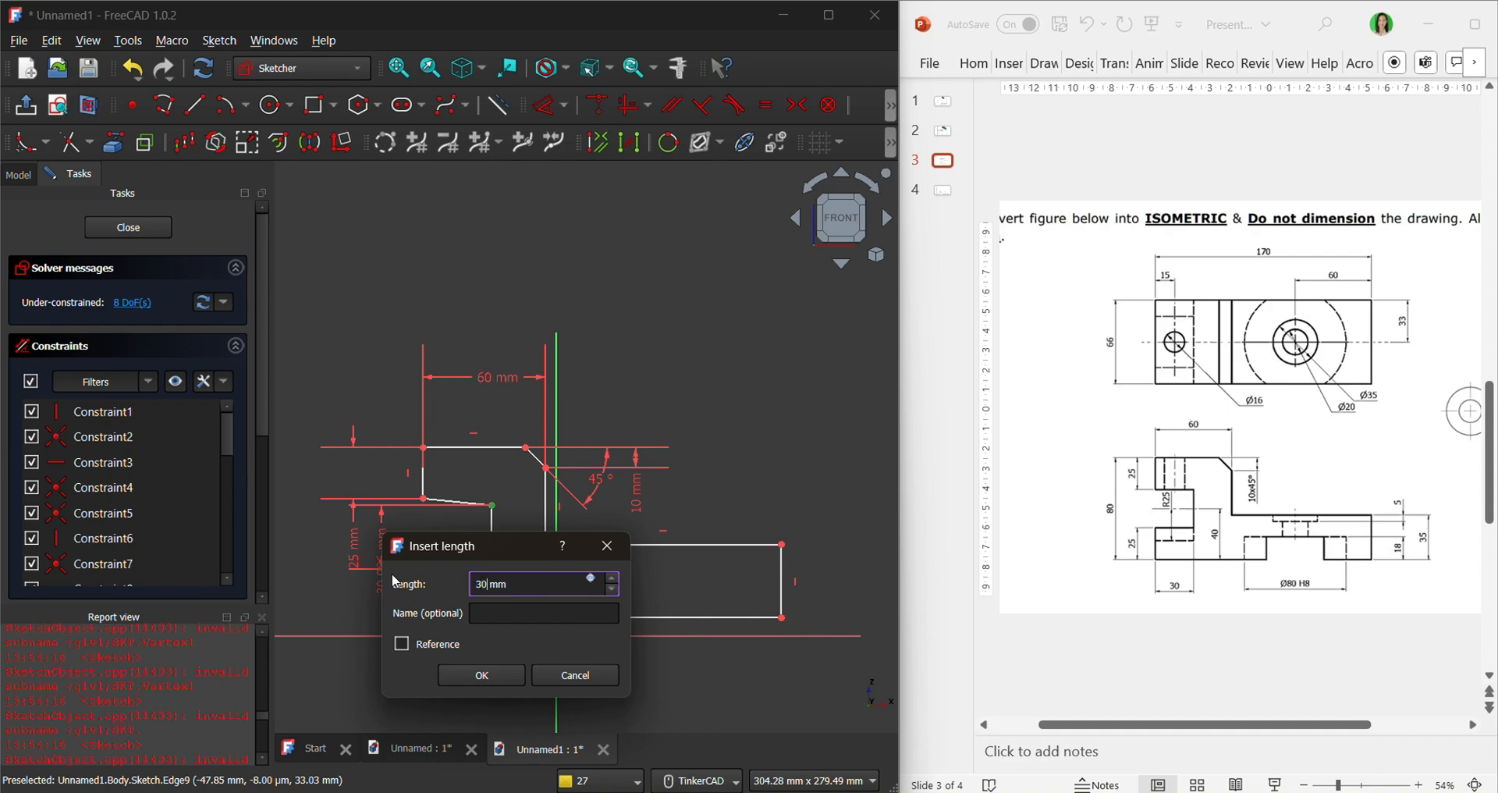
{"action": "key", "text": "Return"}
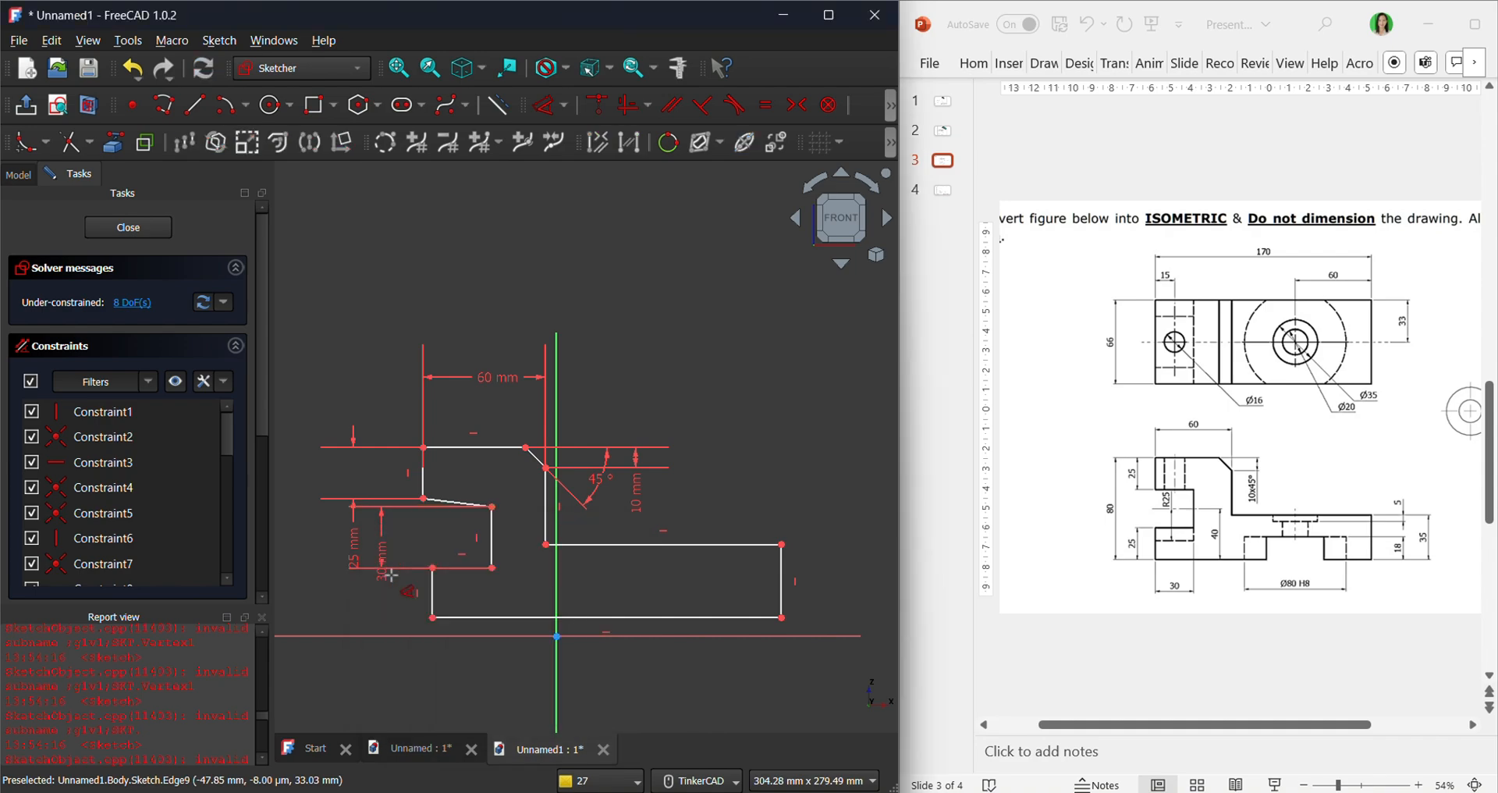
{"action": "right_click", "coordinate": [364, 475]}
{"action": "left_click_drag", "start_coordinate": [362, 545], "coordinate": [351, 418]}
{"action": "left_click_drag", "start_coordinate": [383, 543], "coordinate": [343, 545]}
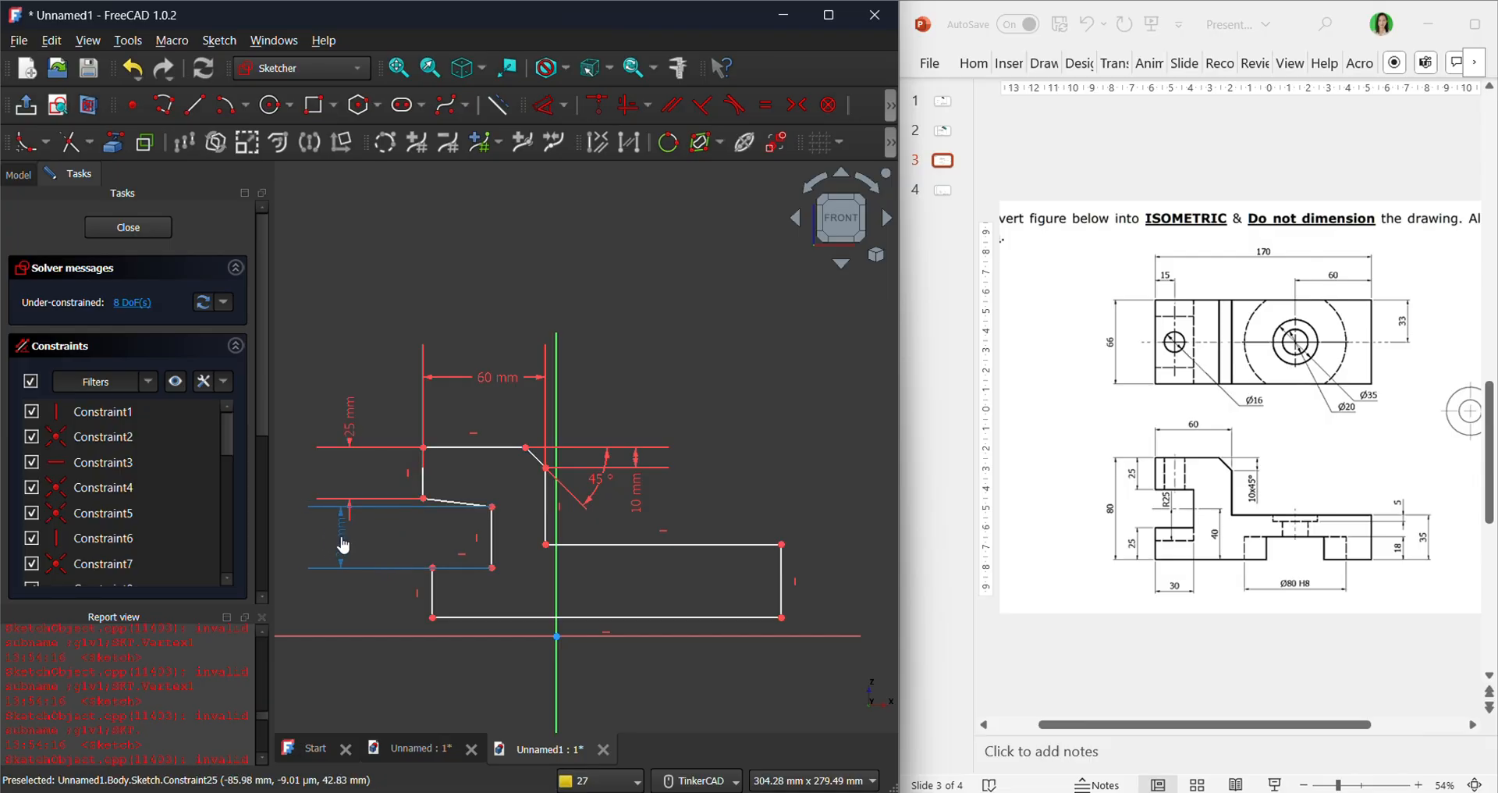
Constrain the vertical distance from the lower block's upper-left corner to the horizontal axis to 25 mm, and undo moving that dimension.
{"action": "left_click", "coordinate": [544, 104]}
{"action": "left_click", "coordinate": [432, 567]}
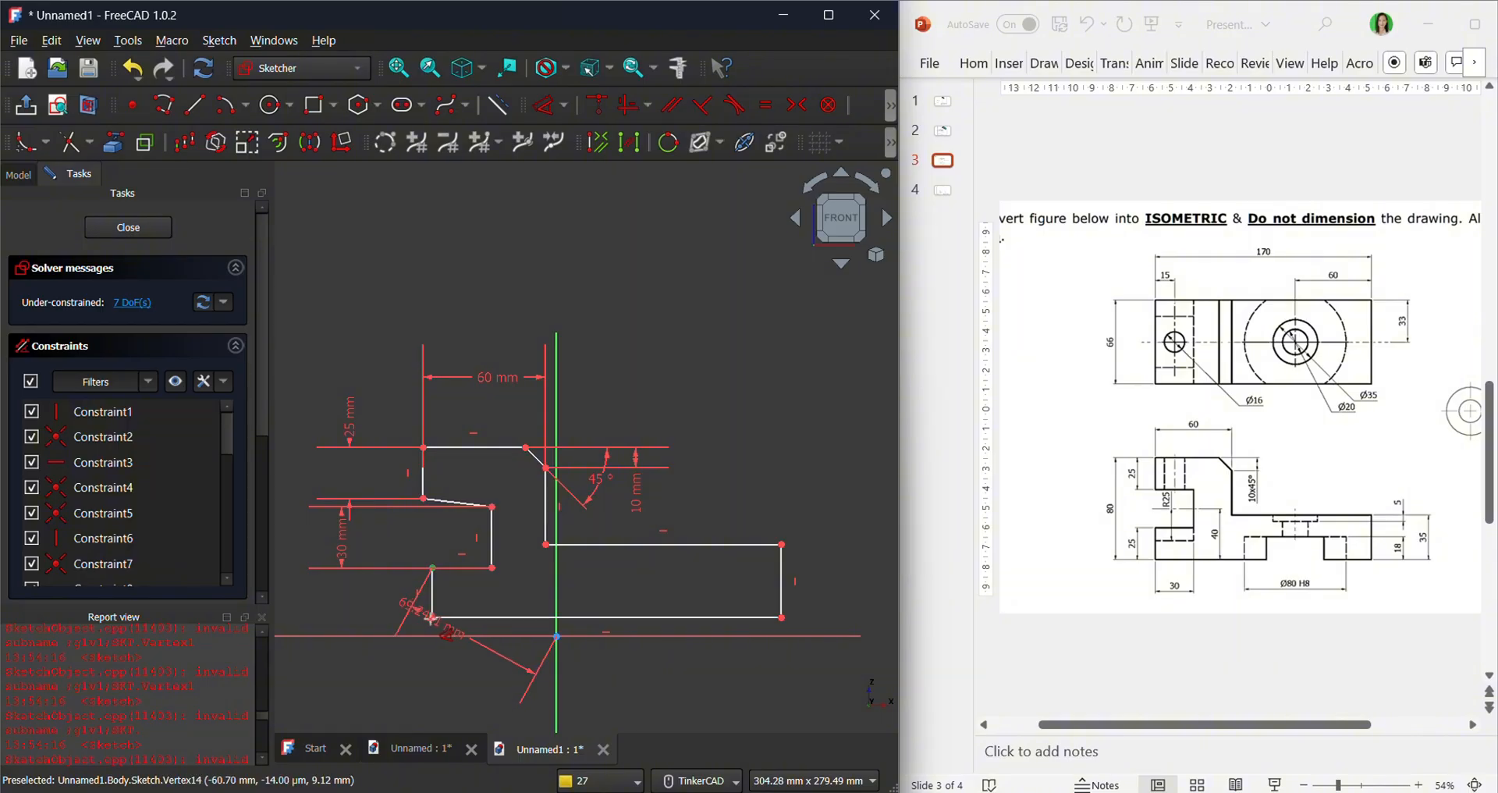
{"action": "left_click", "coordinate": [433, 635]}
{"action": "type", "text": "25"}
{"action": "key", "text": "Return"}
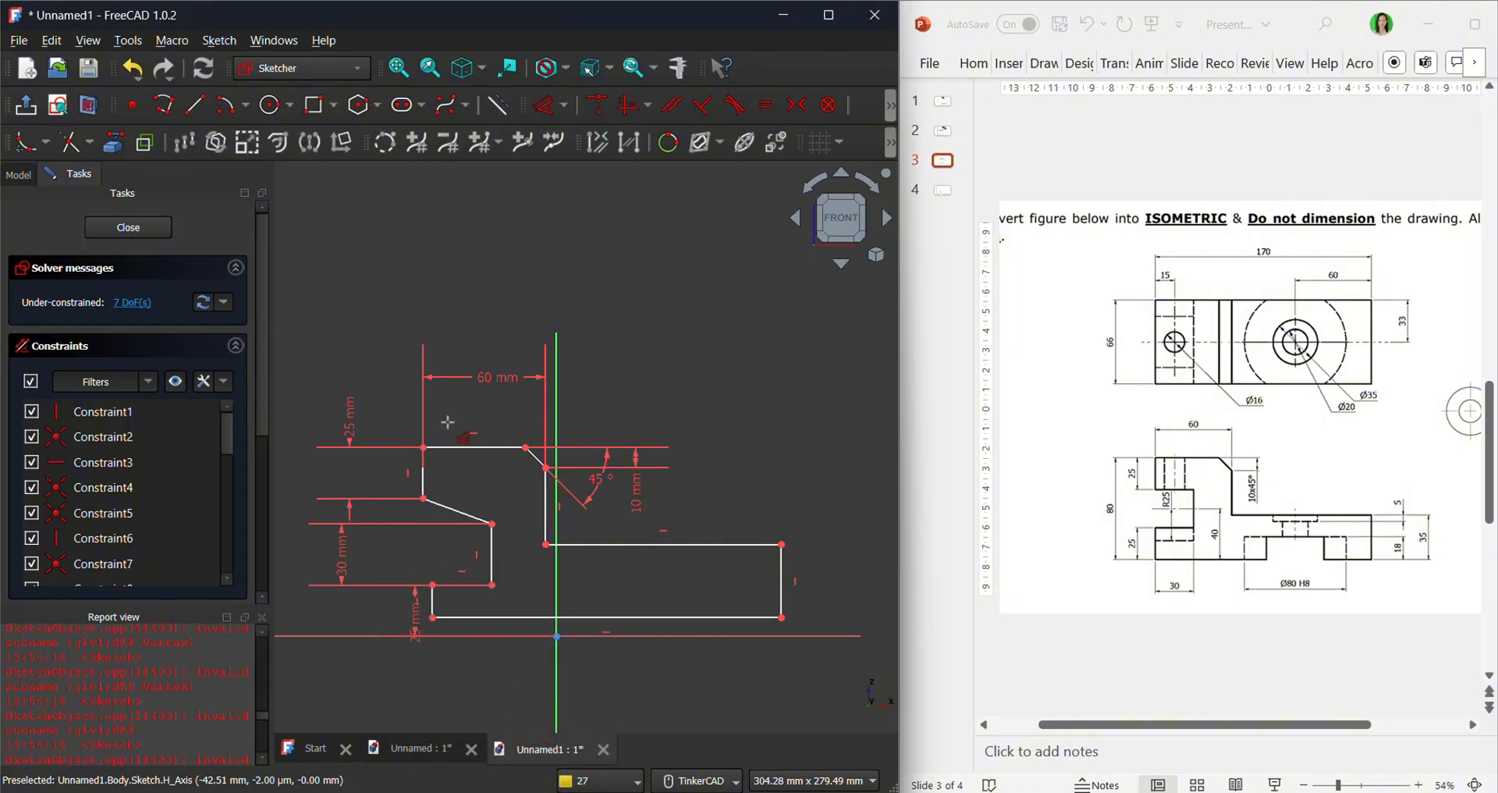
{"action": "right_click", "coordinate": [407, 609]}
{"action": "left_click_drag", "start_coordinate": [416, 623], "coordinate": [369, 619]}
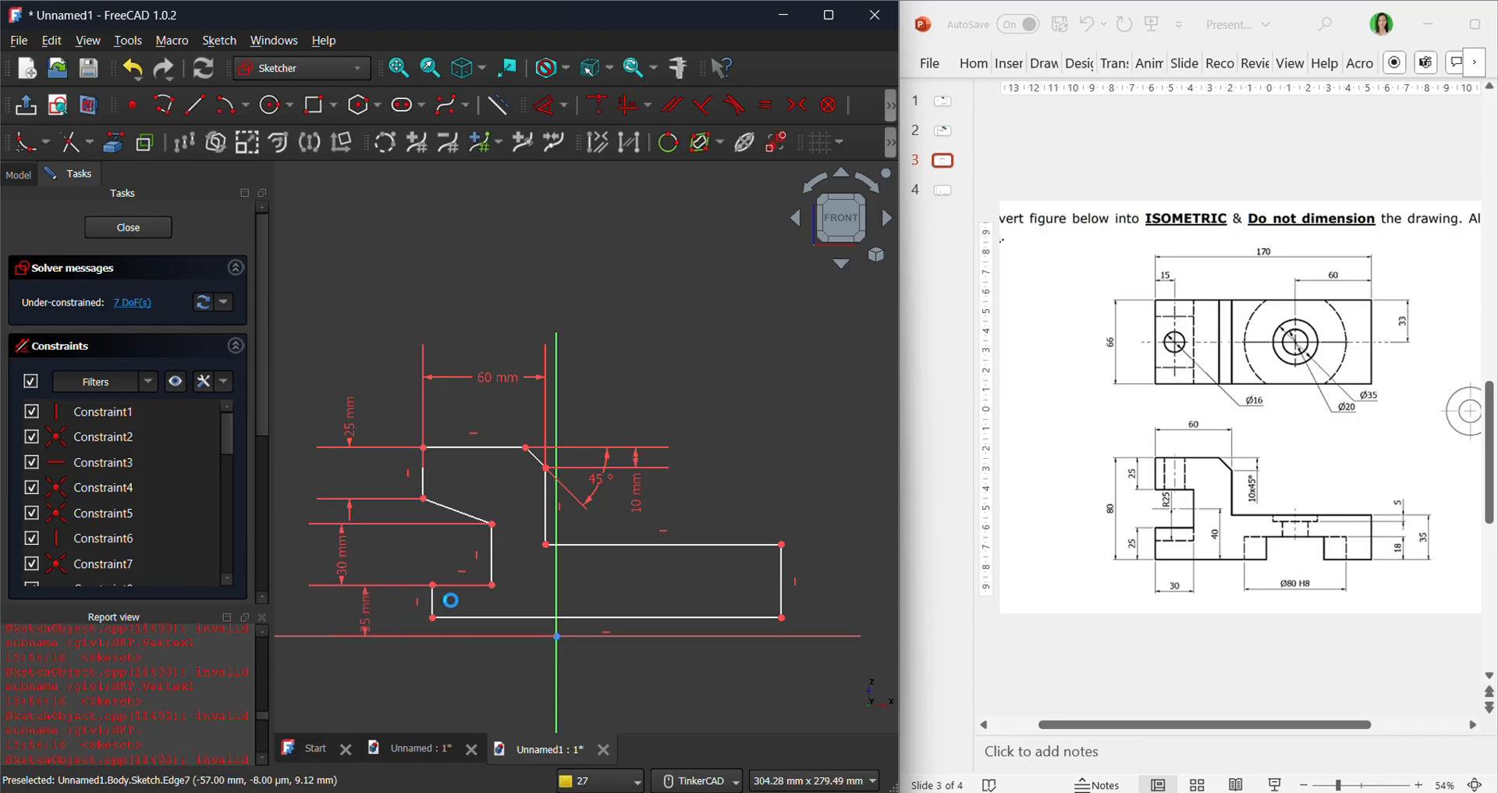
{"action": "key", "text": "ctrl+z"}
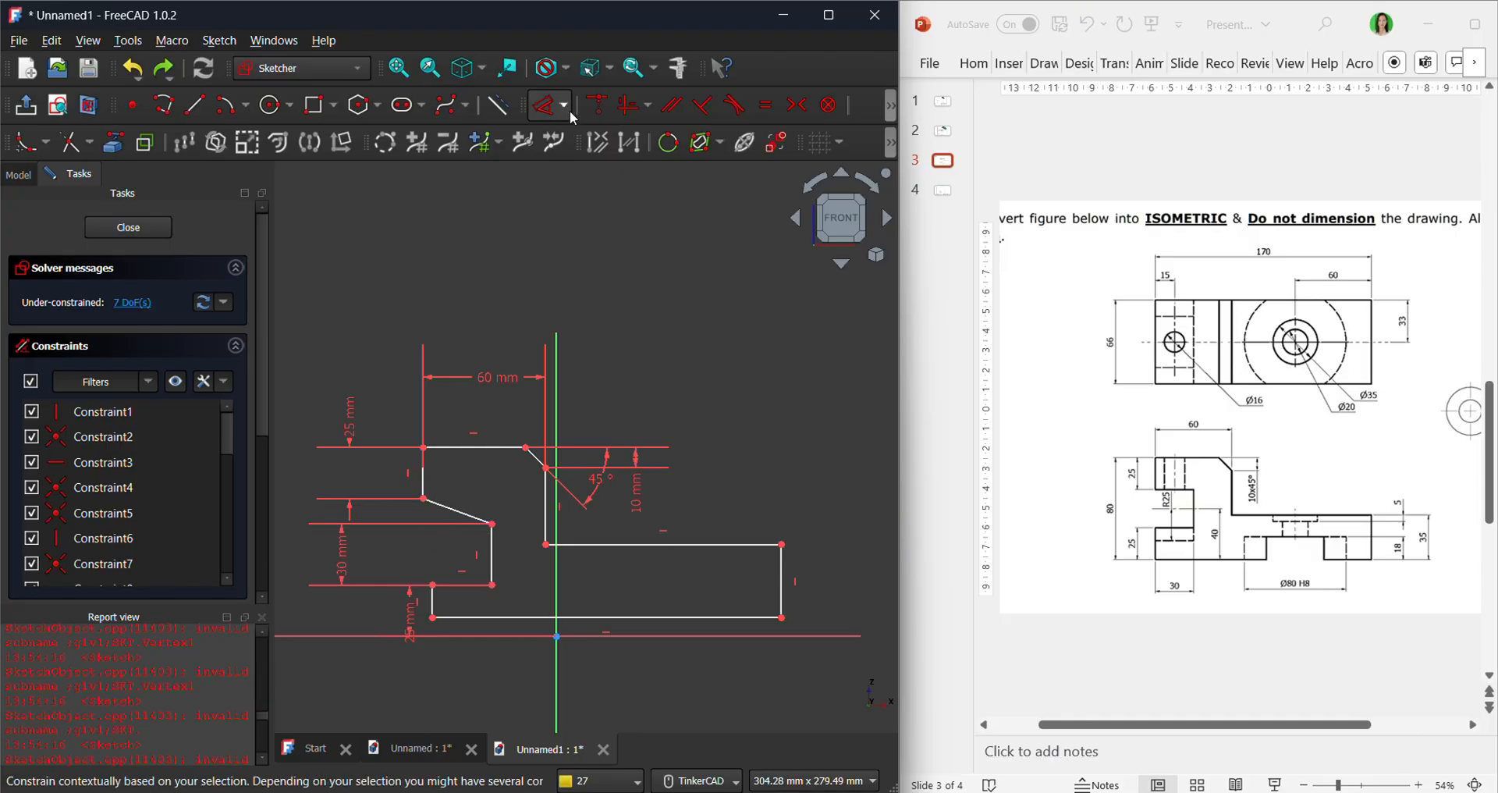
Constrain the notch's sloping upper edge to horizontal, and delete the 25 mm dimension tied to the horizontal axis.
{"action": "left_click", "coordinate": [637, 109]}
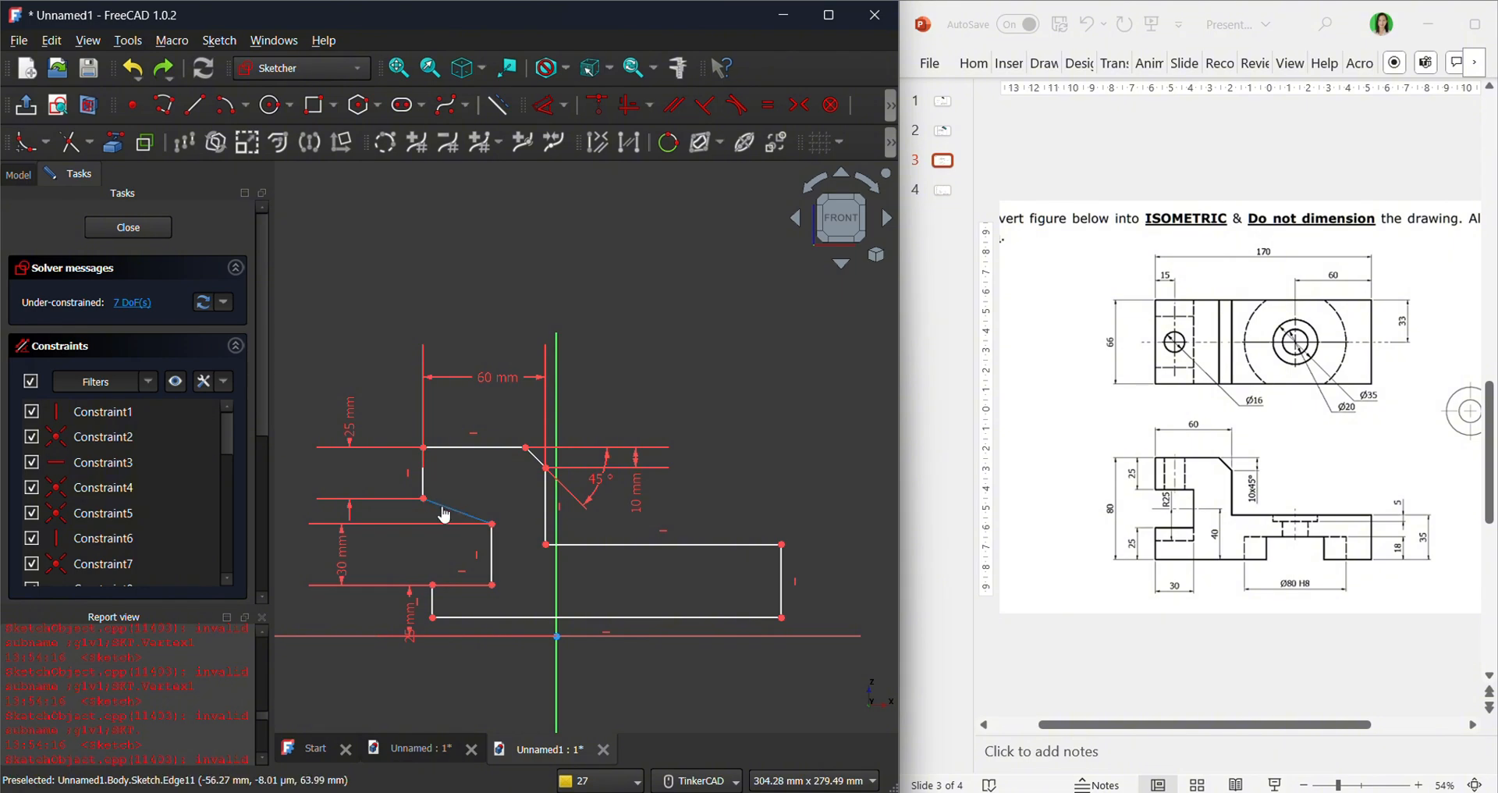
{"action": "left_click", "coordinate": [443, 507]}
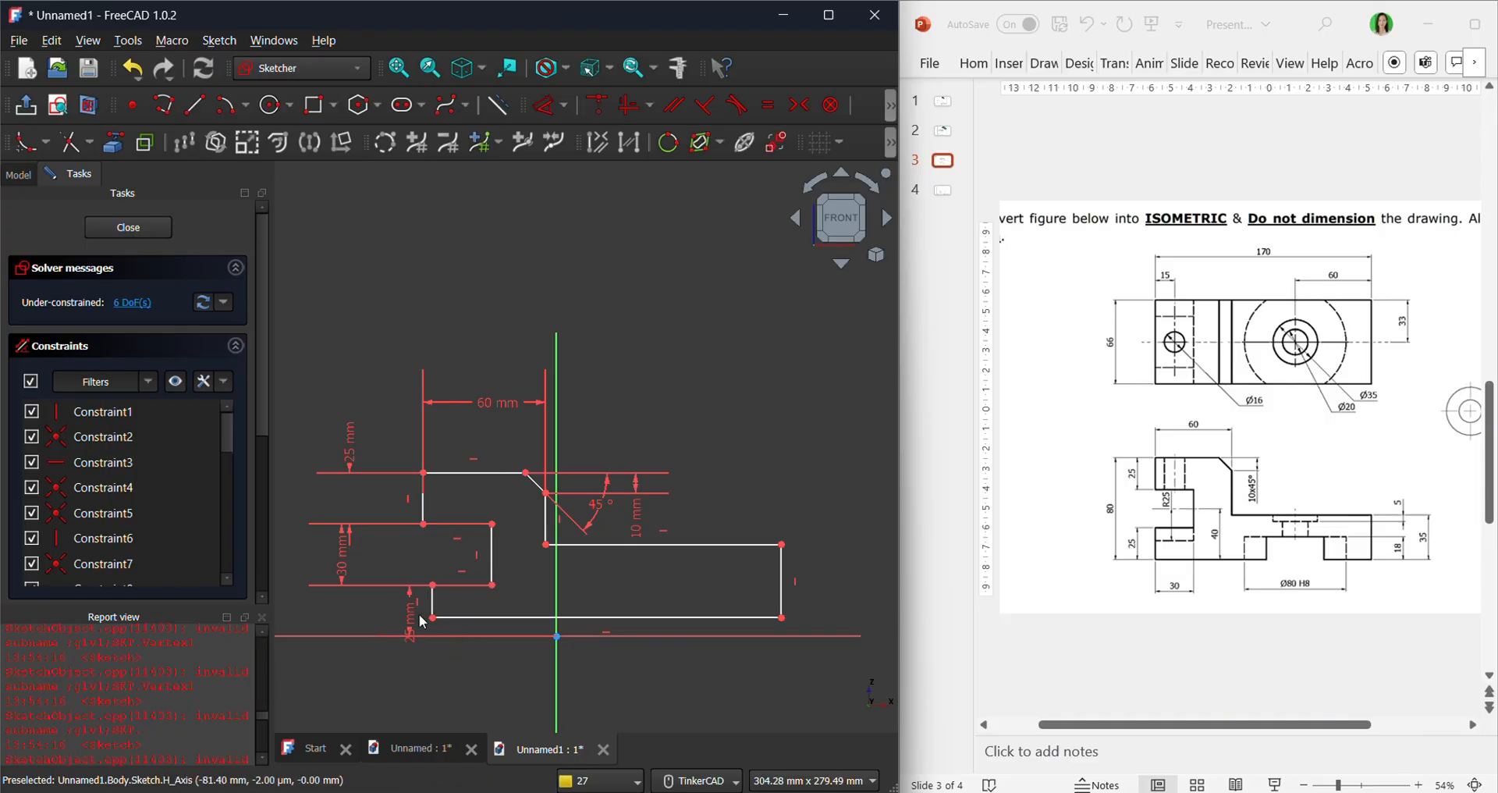
{"action": "left_click", "coordinate": [414, 620]}
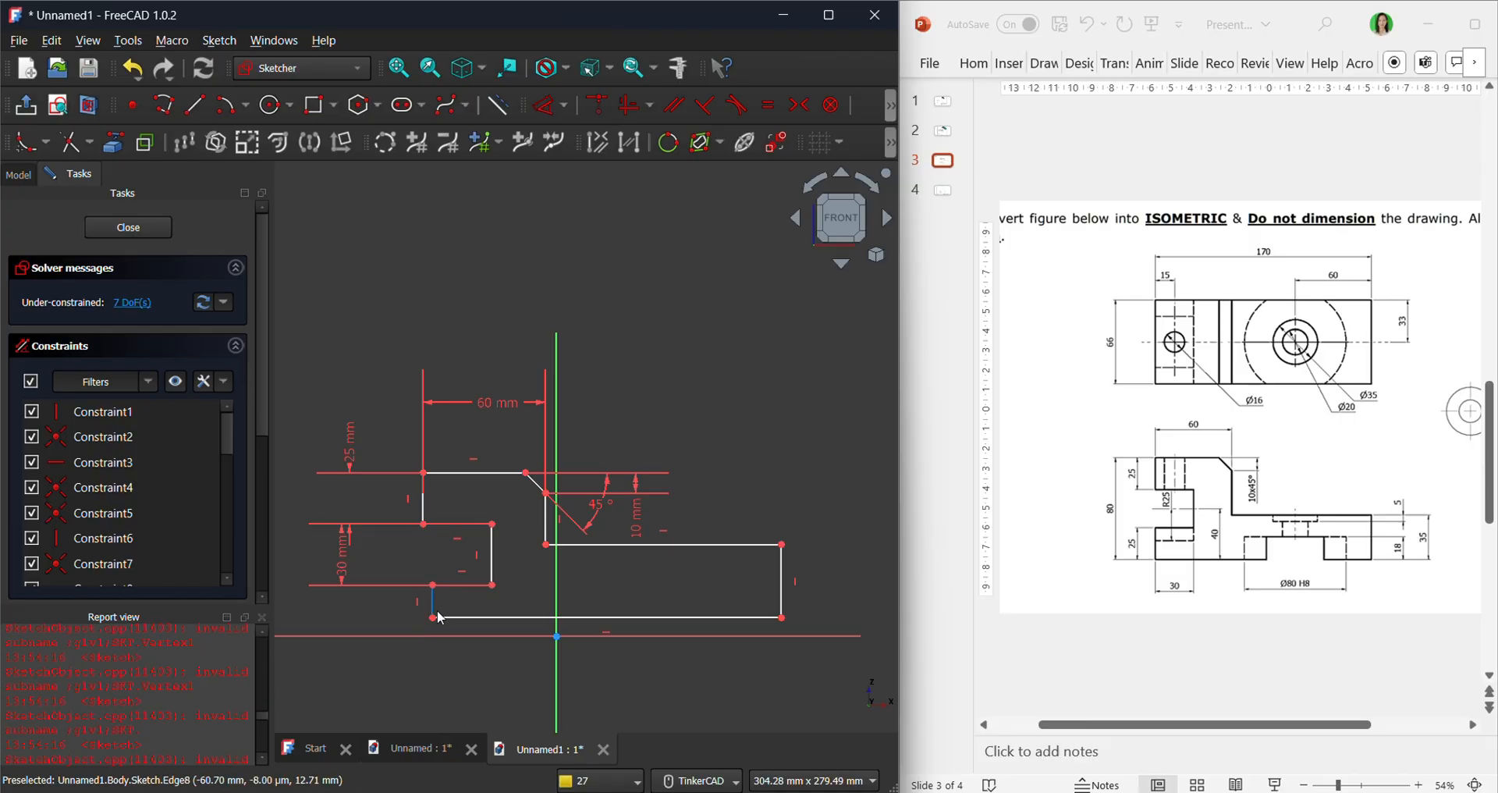
Try to dimension the lower block's left edge at 25 mm, and undo the stray dimension.
{"action": "left_click", "coordinate": [546, 105]}
{"action": "left_click", "coordinate": [432, 584]}
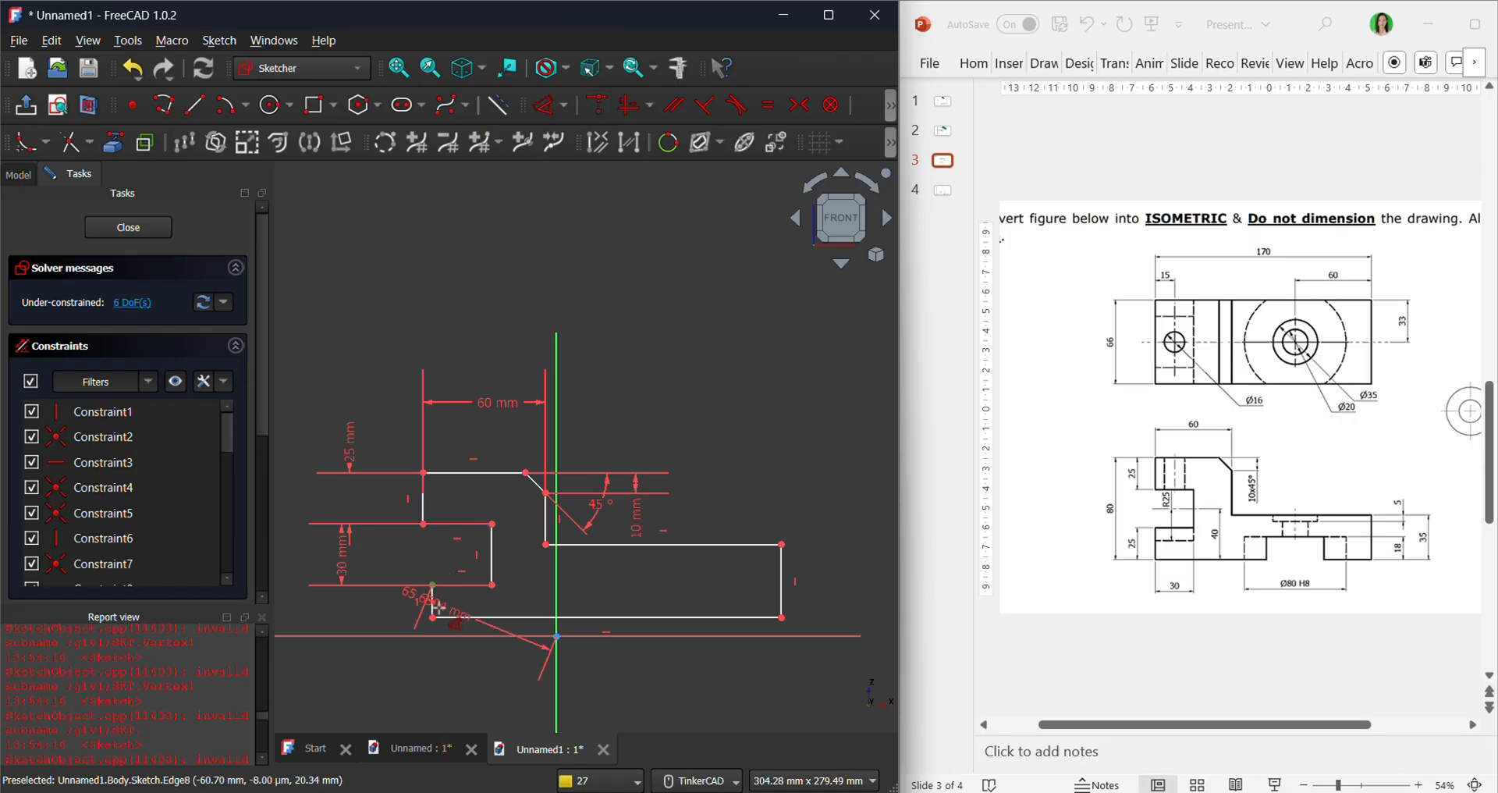
{"action": "left_click", "coordinate": [438, 625]}
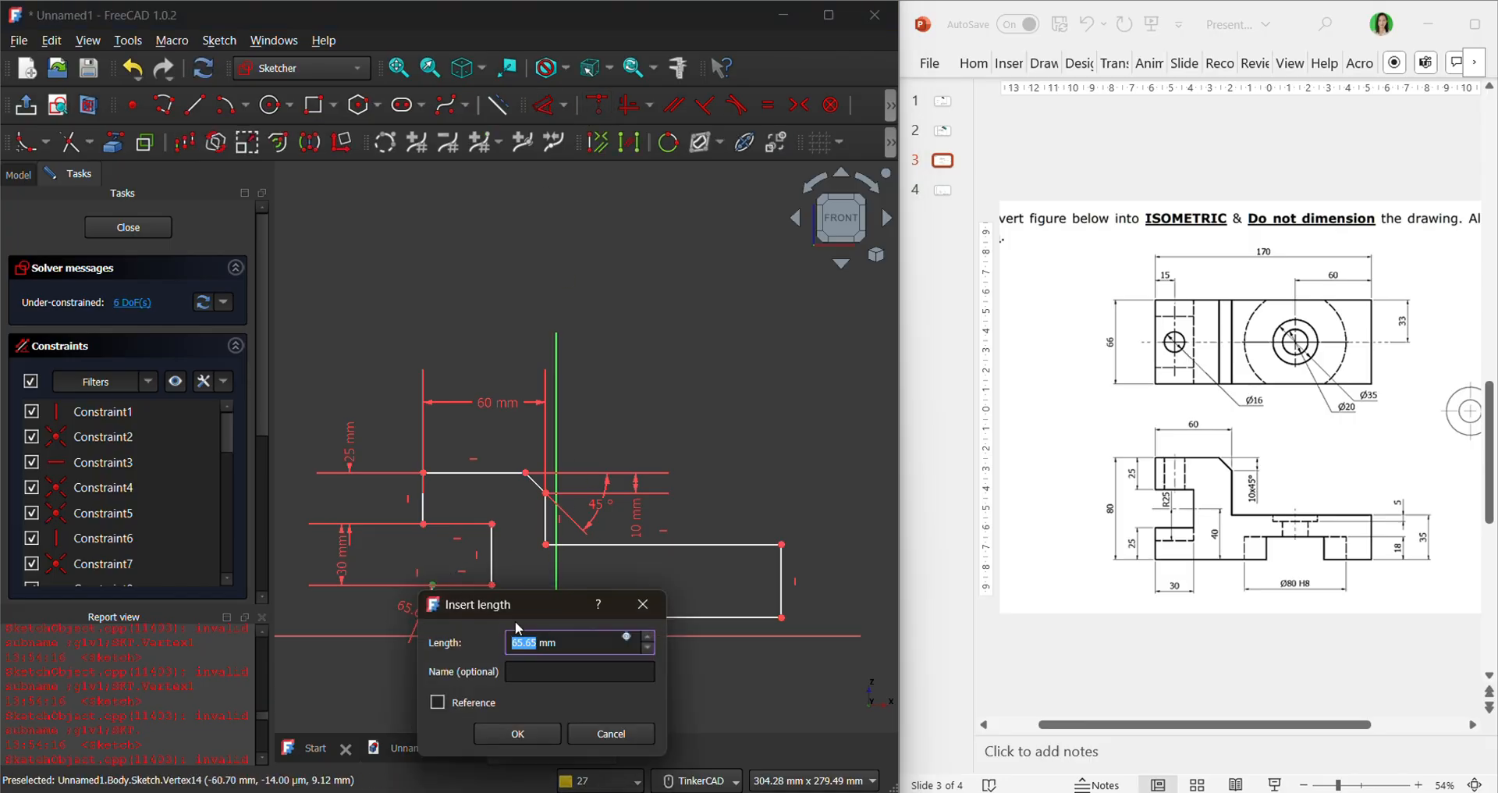
{"action": "type", "text": "25"}
{"action": "key", "text": "Return"}
{"action": "key", "text": "ctrl+z"}
Constrain the height of the lower block's left edge to 25 mm, and move its dimension below the profile.
{"action": "scroll", "coordinate": [430, 610], "scroll_direction": "up", "scroll_amount": 1}
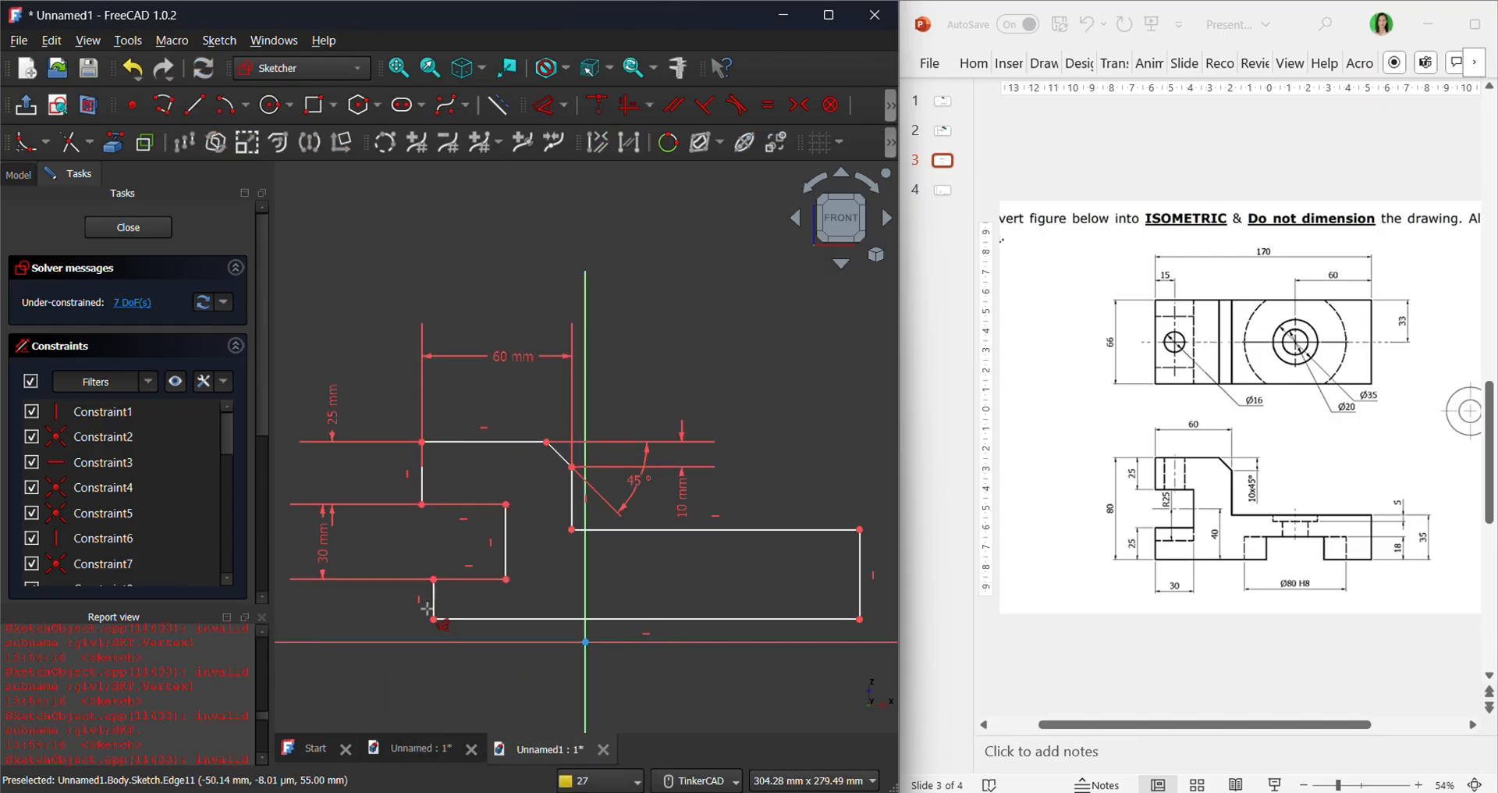
{"action": "scroll", "coordinate": [427, 608], "scroll_direction": "up", "scroll_amount": 4}
{"action": "left_click", "coordinate": [433, 579]}
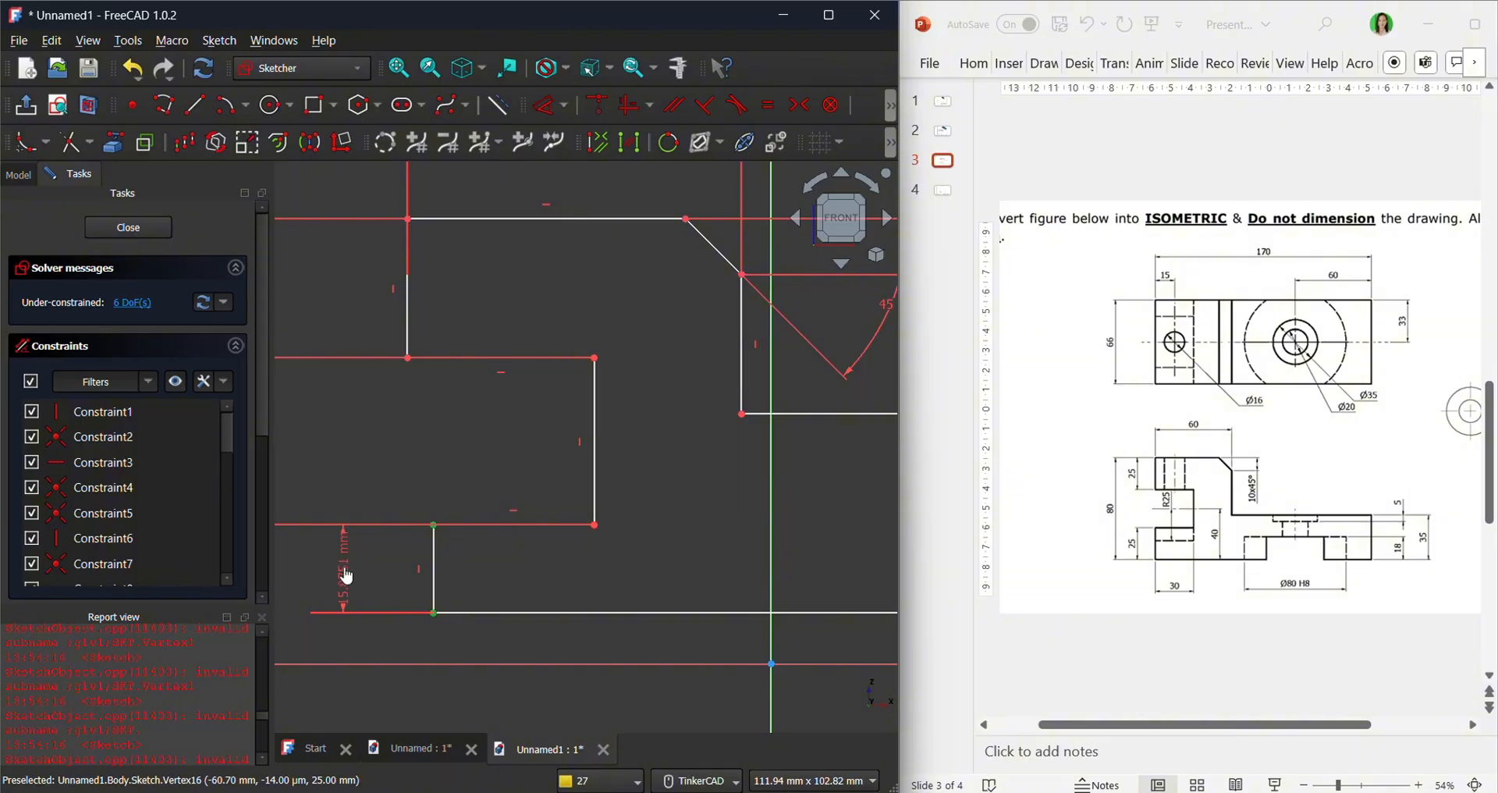
{"action": "left_click", "coordinate": [346, 575]}
{"action": "type", "text": "25"}
{"action": "key", "text": "Return"}
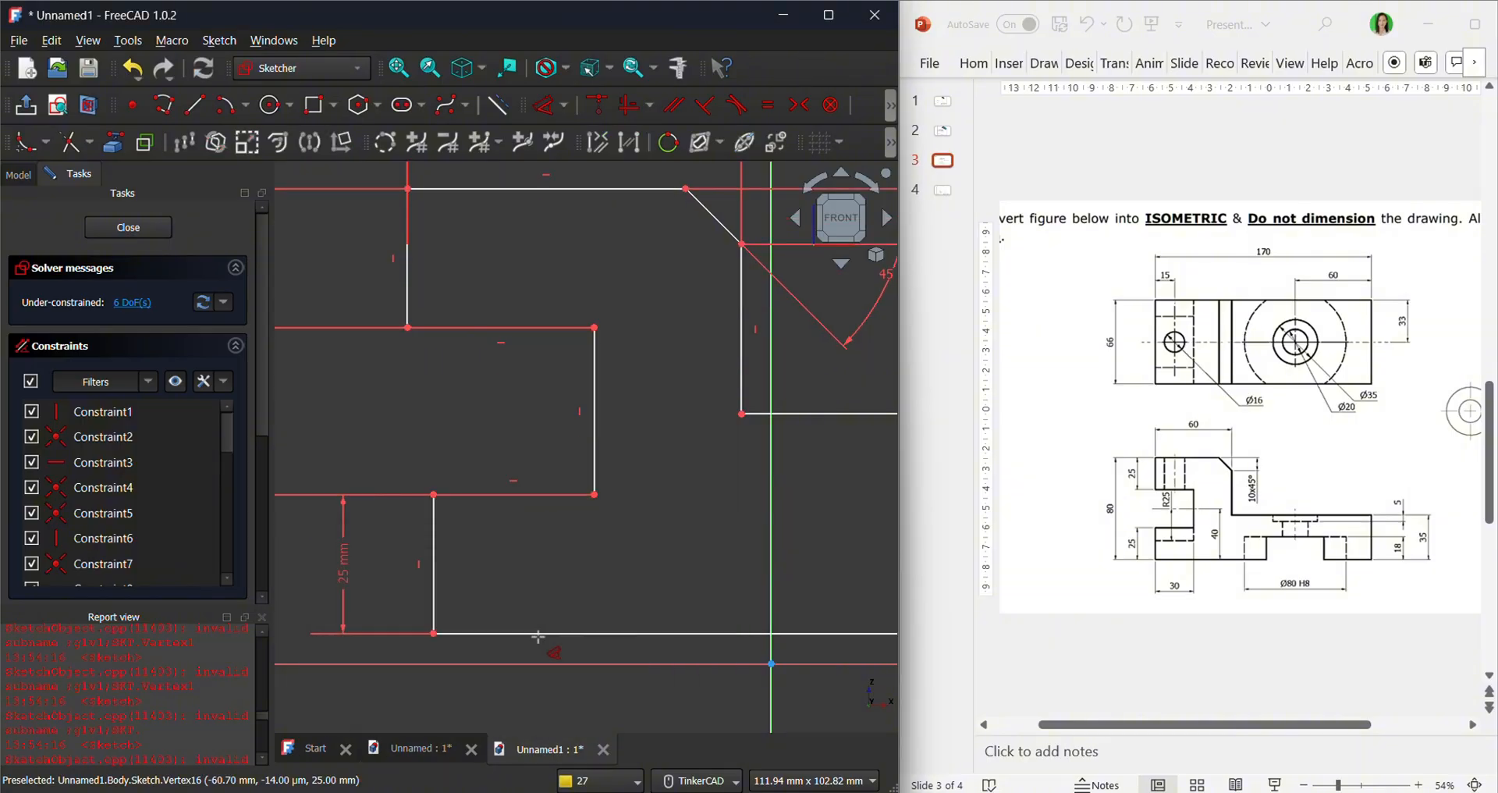
{"action": "scroll", "coordinate": [437, 507], "scroll_direction": "down", "scroll_amount": 5}
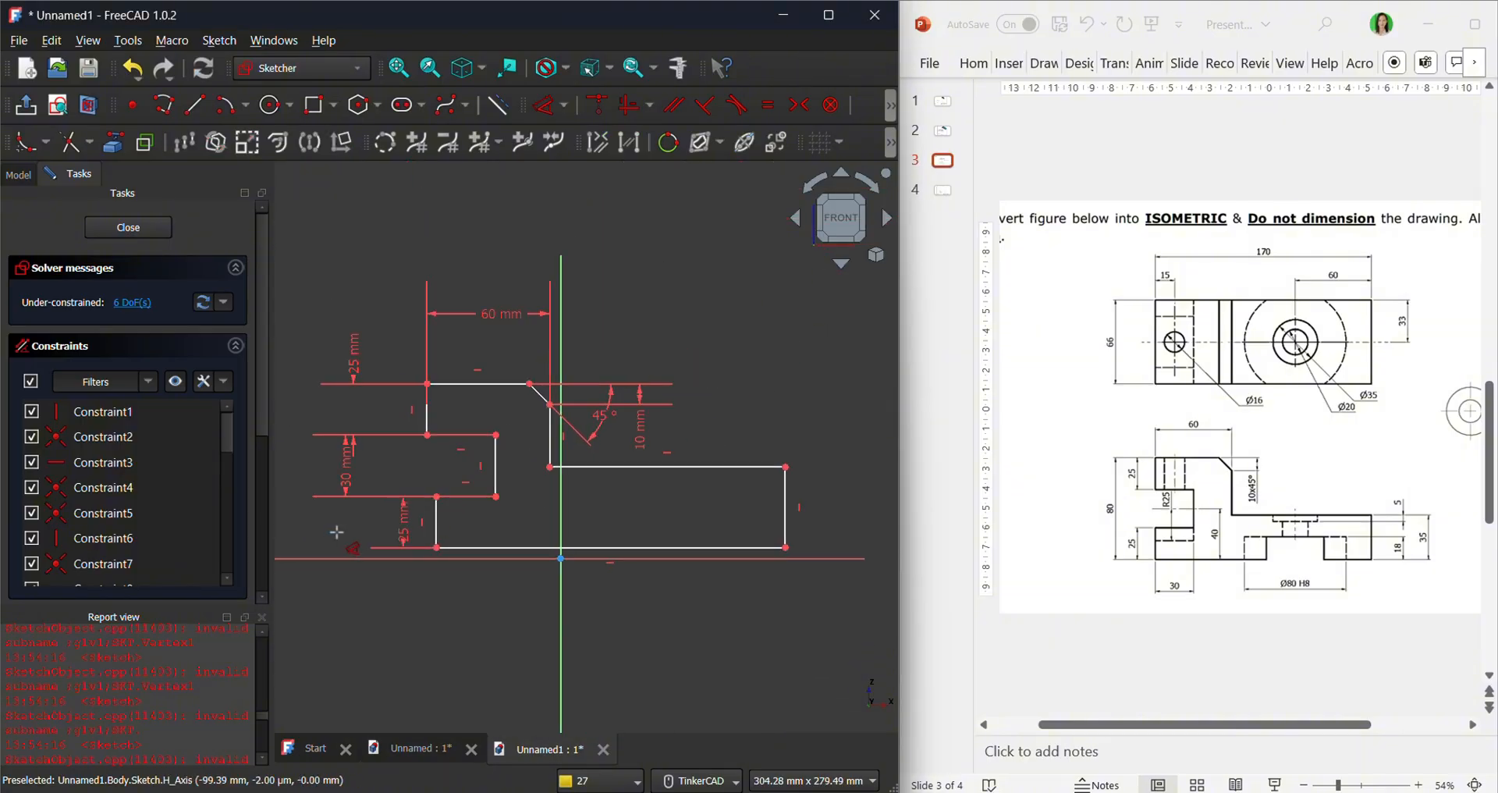
{"action": "key", "text": "Escape"}
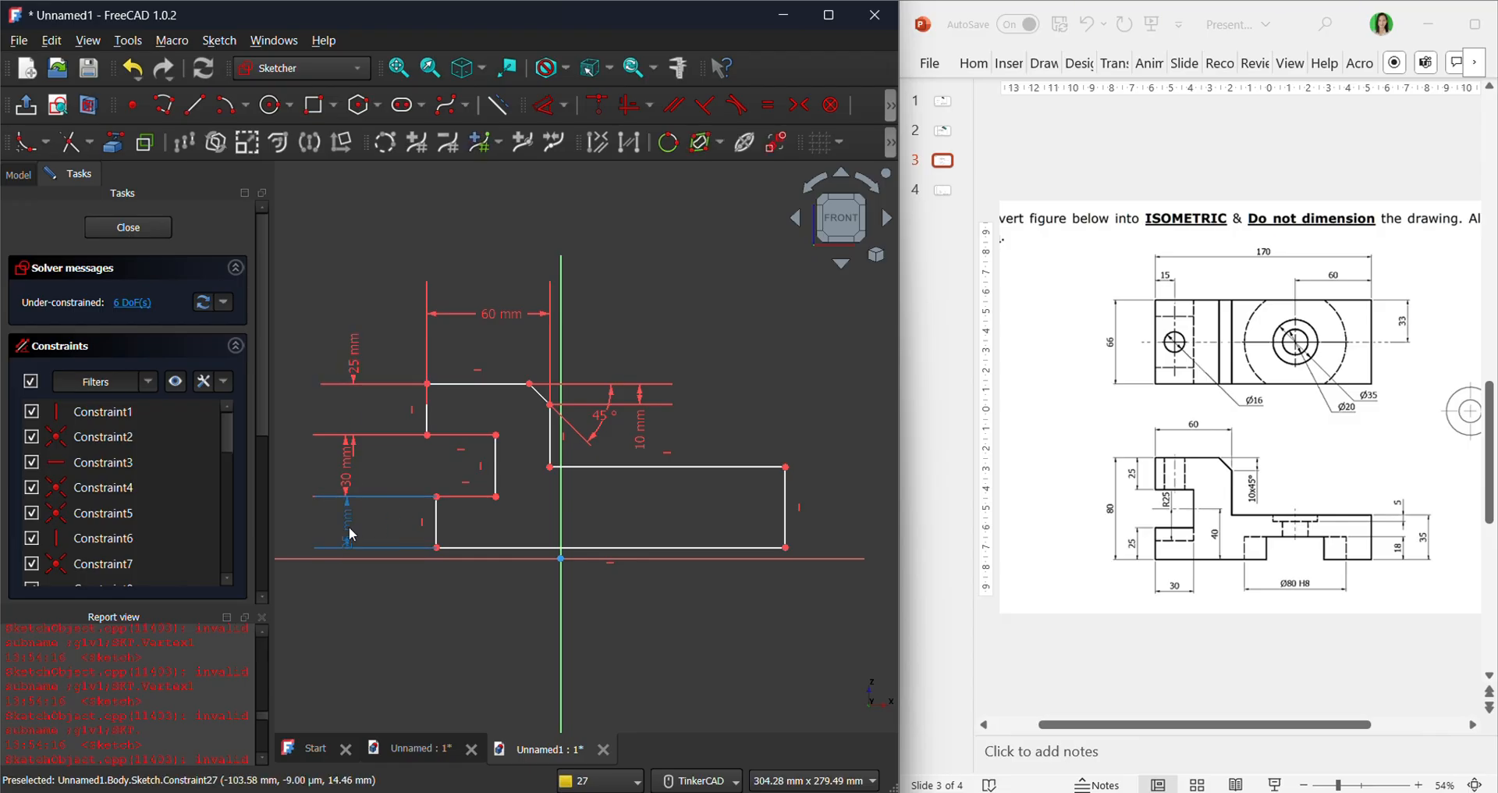
{"action": "left_click_drag", "start_coordinate": [351, 534], "coordinate": [347, 605]}
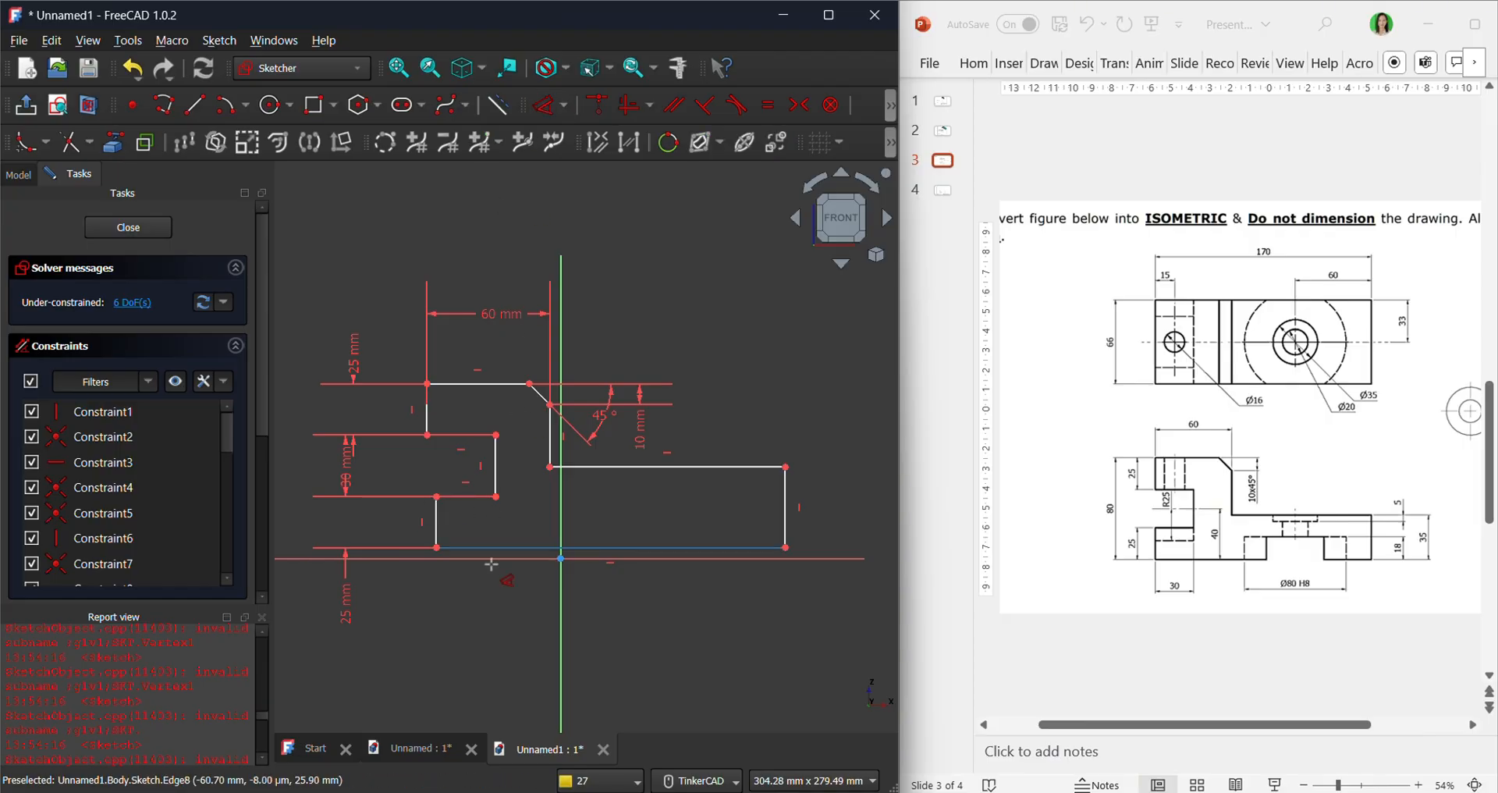
{"action": "left_click", "coordinate": [437, 548]}
{"action": "key", "text": "d"}
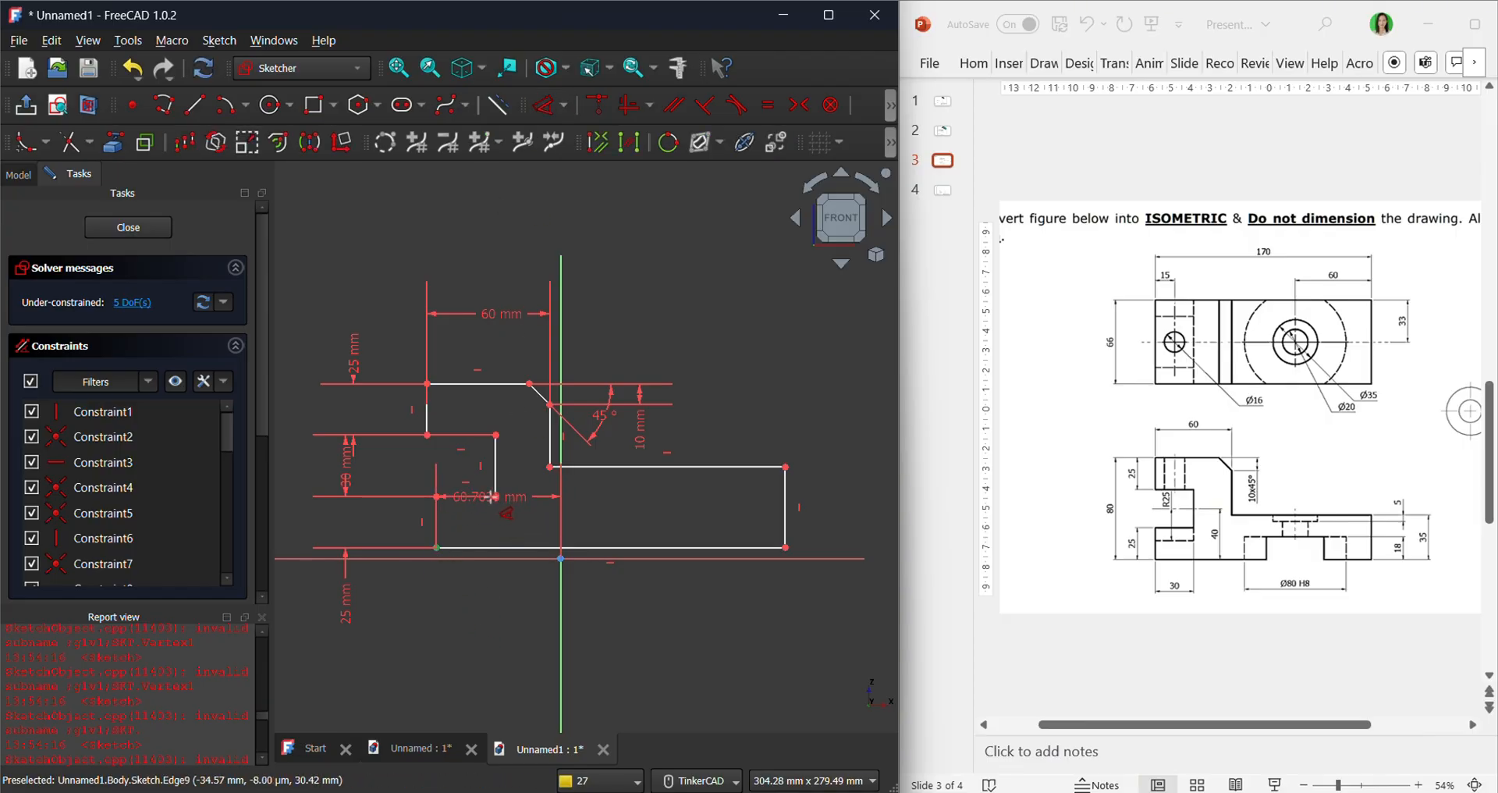
{"action": "scroll", "coordinate": [496, 497], "scroll_direction": "up", "scroll_amount": 3}
{"action": "left_click", "coordinate": [498, 506]}
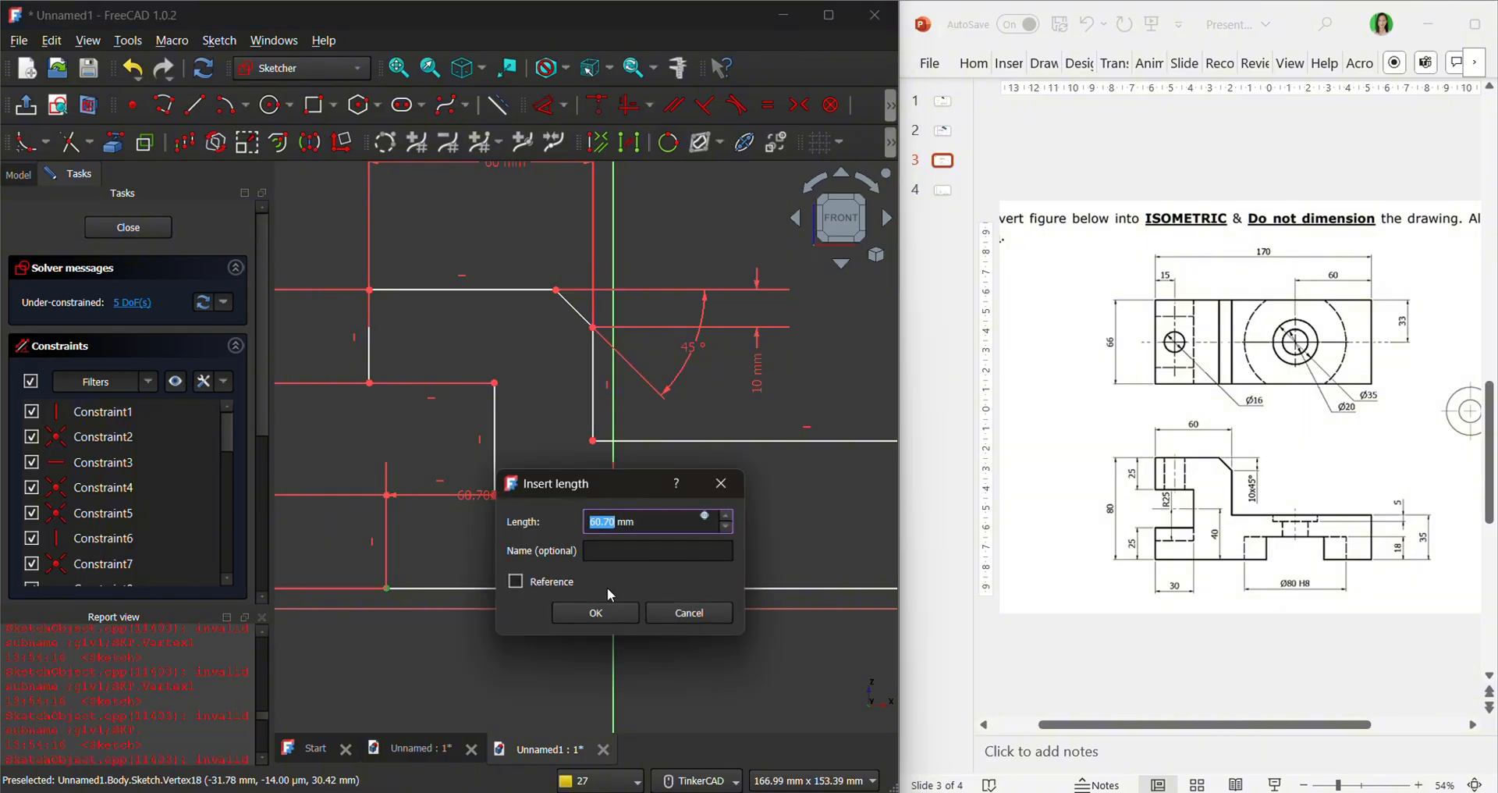
{"action": "left_click", "coordinate": [725, 487]}
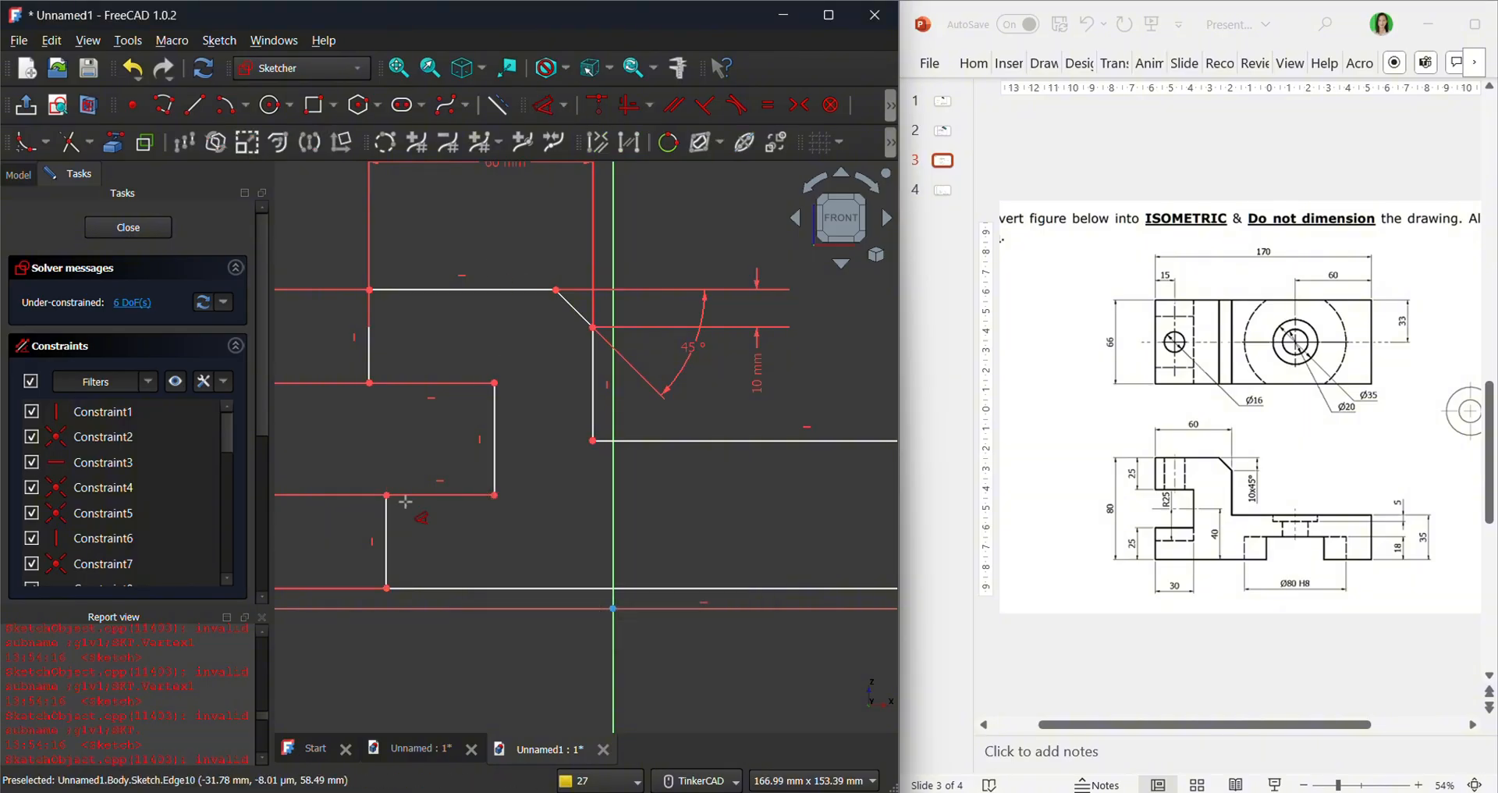
Constrain the horizontal length of the notch's lower edge to 30 mm.
{"action": "left_click", "coordinate": [494, 495]}
{"action": "left_click", "coordinate": [387, 494]}
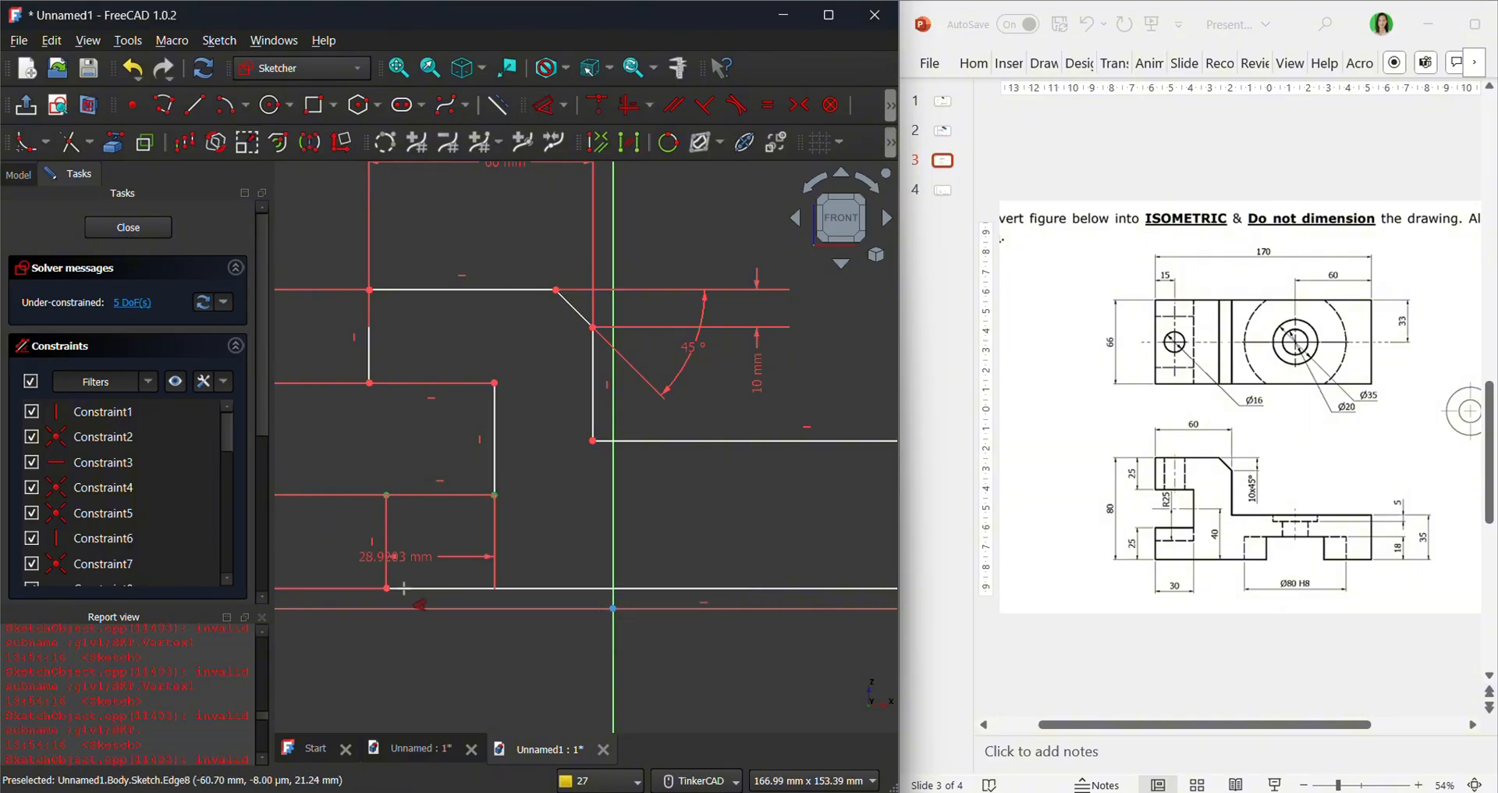
{"action": "left_click", "coordinate": [428, 697]}
{"action": "type", "text": "30"}
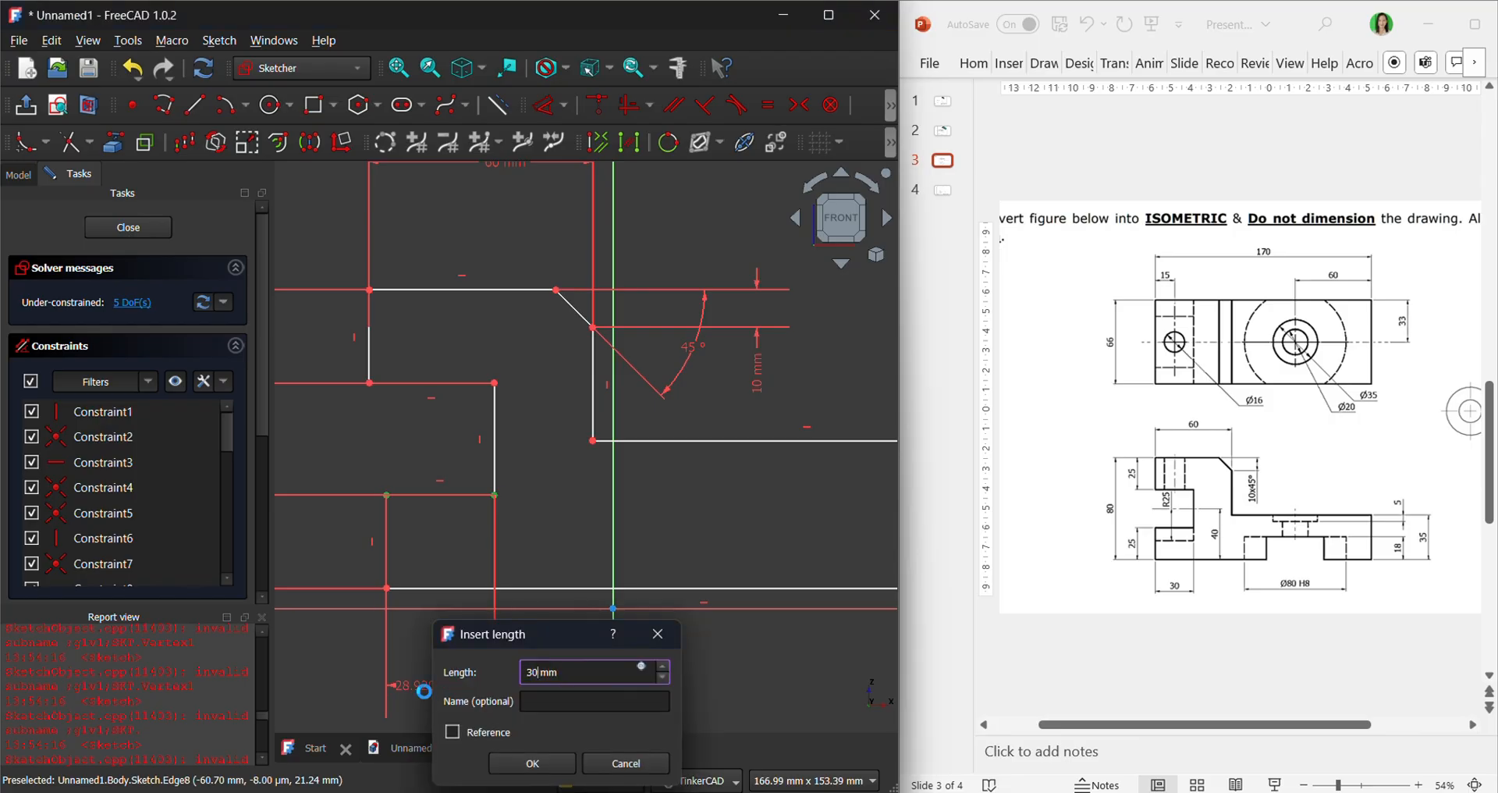
{"action": "key", "text": "Return"}
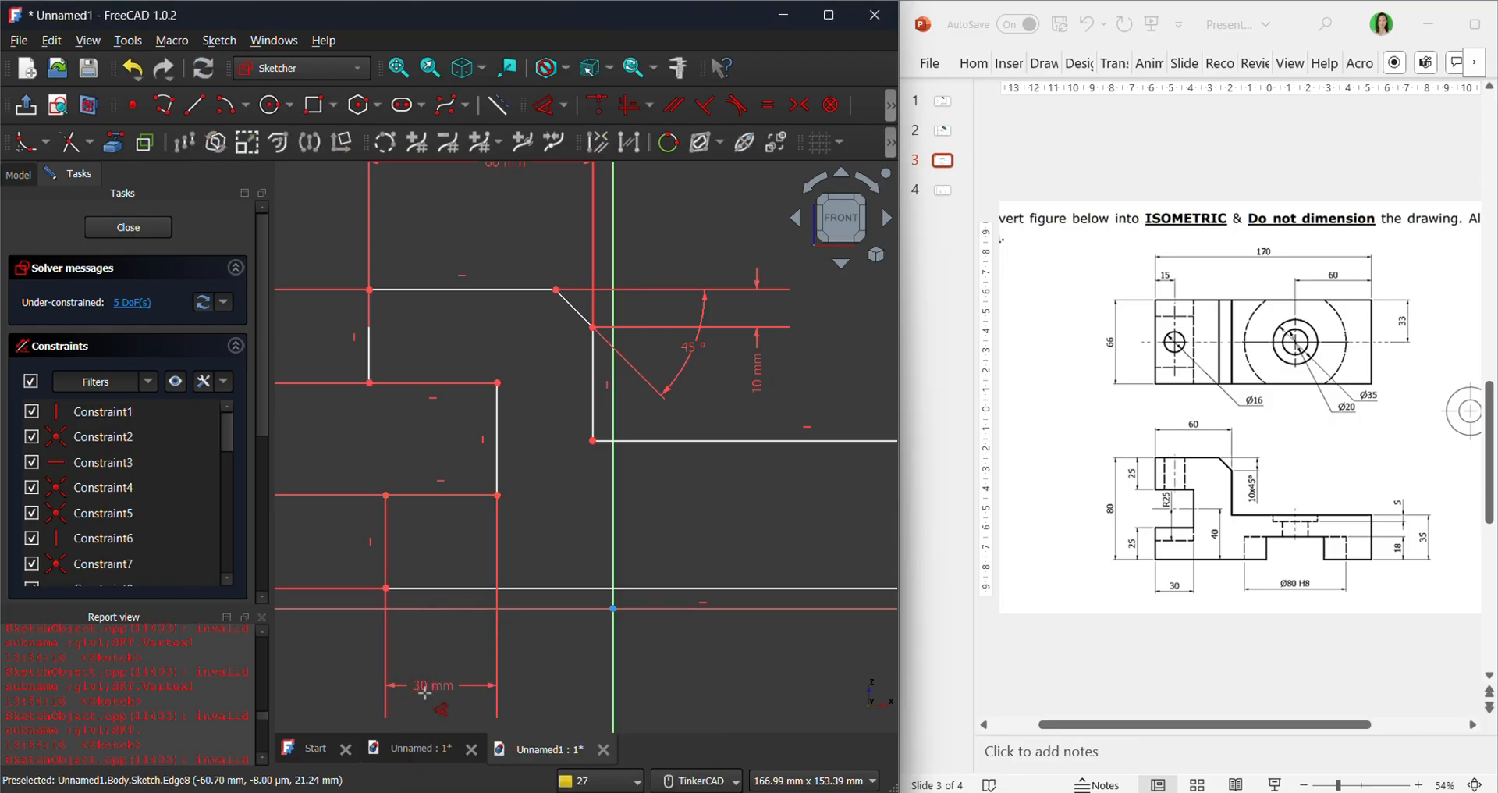
Constrain the horizontal length of the notch's upper edge to 30 mm, placing its dimension above the profile.
{"action": "left_click", "coordinate": [497, 382]}
{"action": "left_click", "coordinate": [369, 382]}
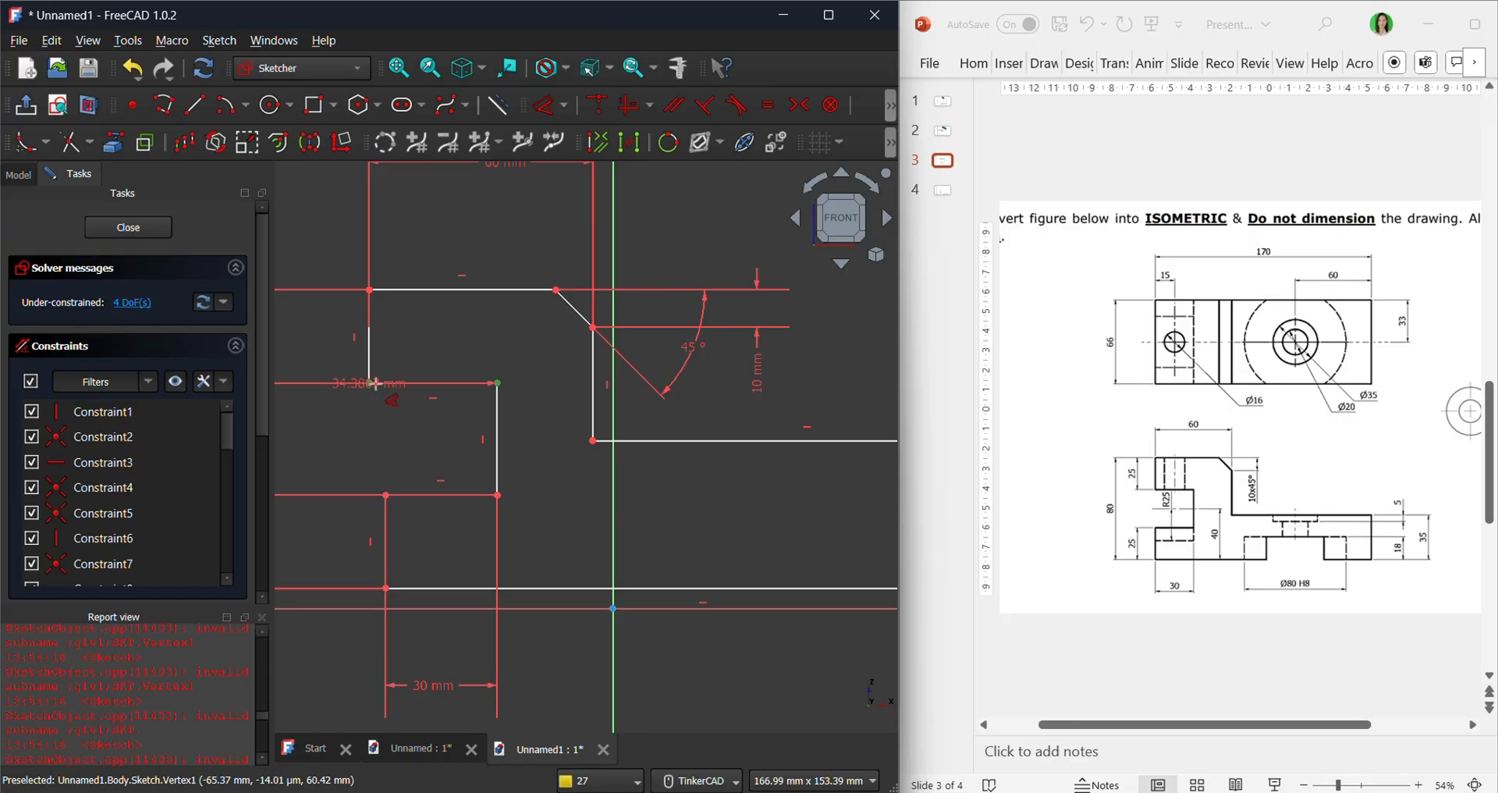
{"action": "scroll", "coordinate": [418, 423], "scroll_direction": "down", "scroll_amount": 2}
{"action": "scroll", "coordinate": [418, 423], "scroll_direction": "down", "scroll_amount": 1}
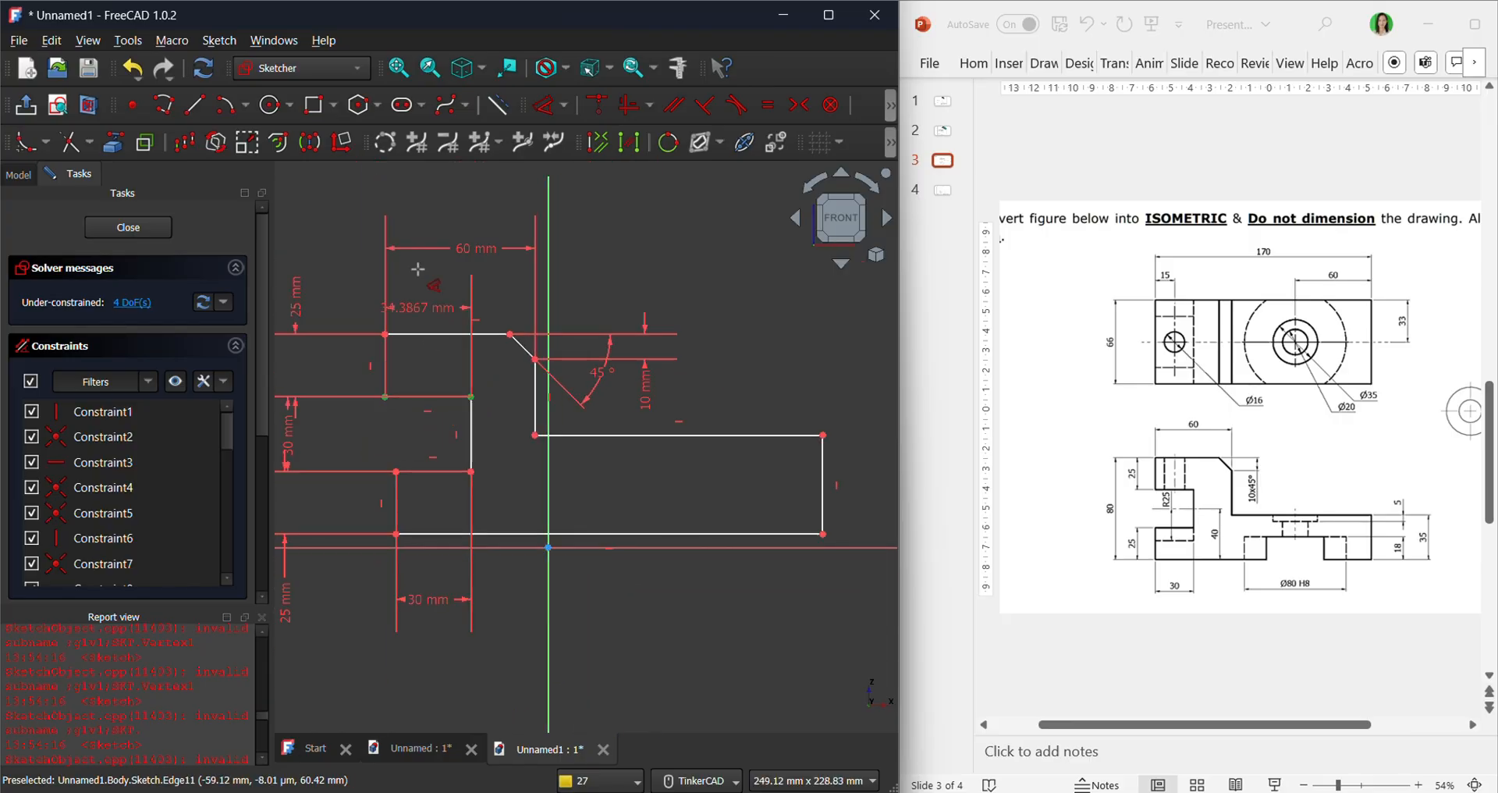
{"action": "left_click", "coordinate": [431, 290]}
{"action": "type", "text": "30"}
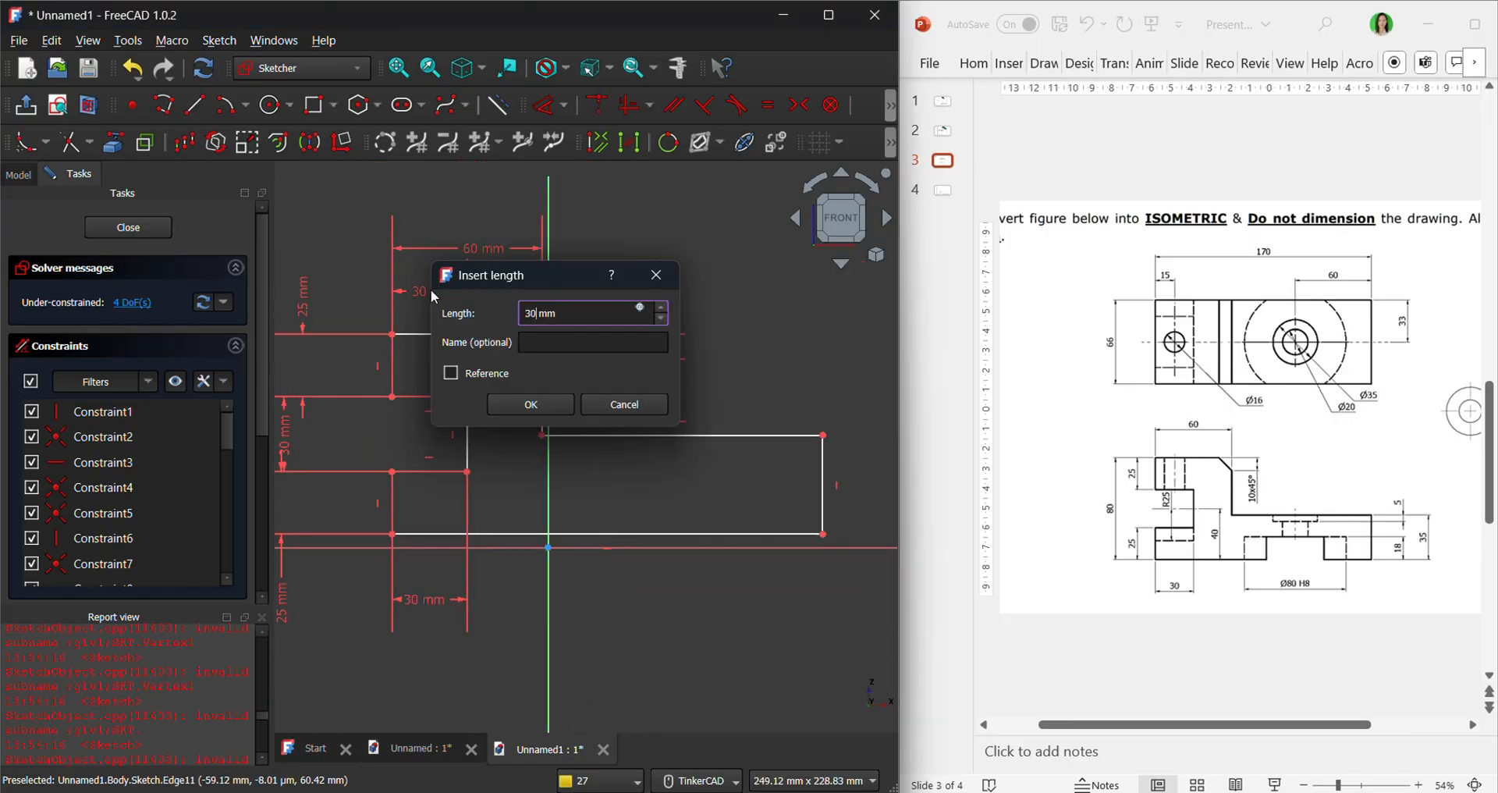
{"action": "key", "text": "Return"}
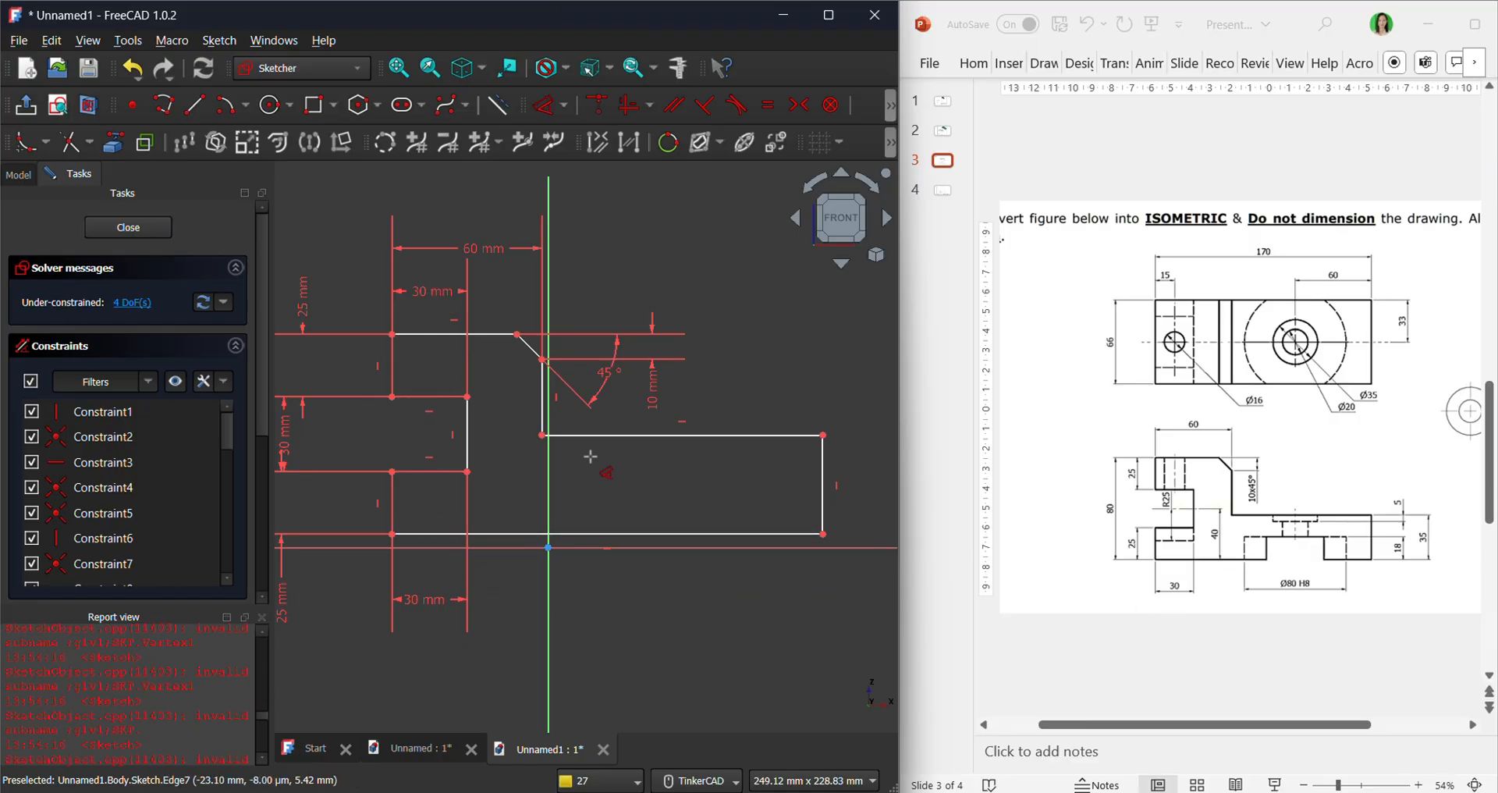
{"action": "left_click", "coordinate": [550, 434]}
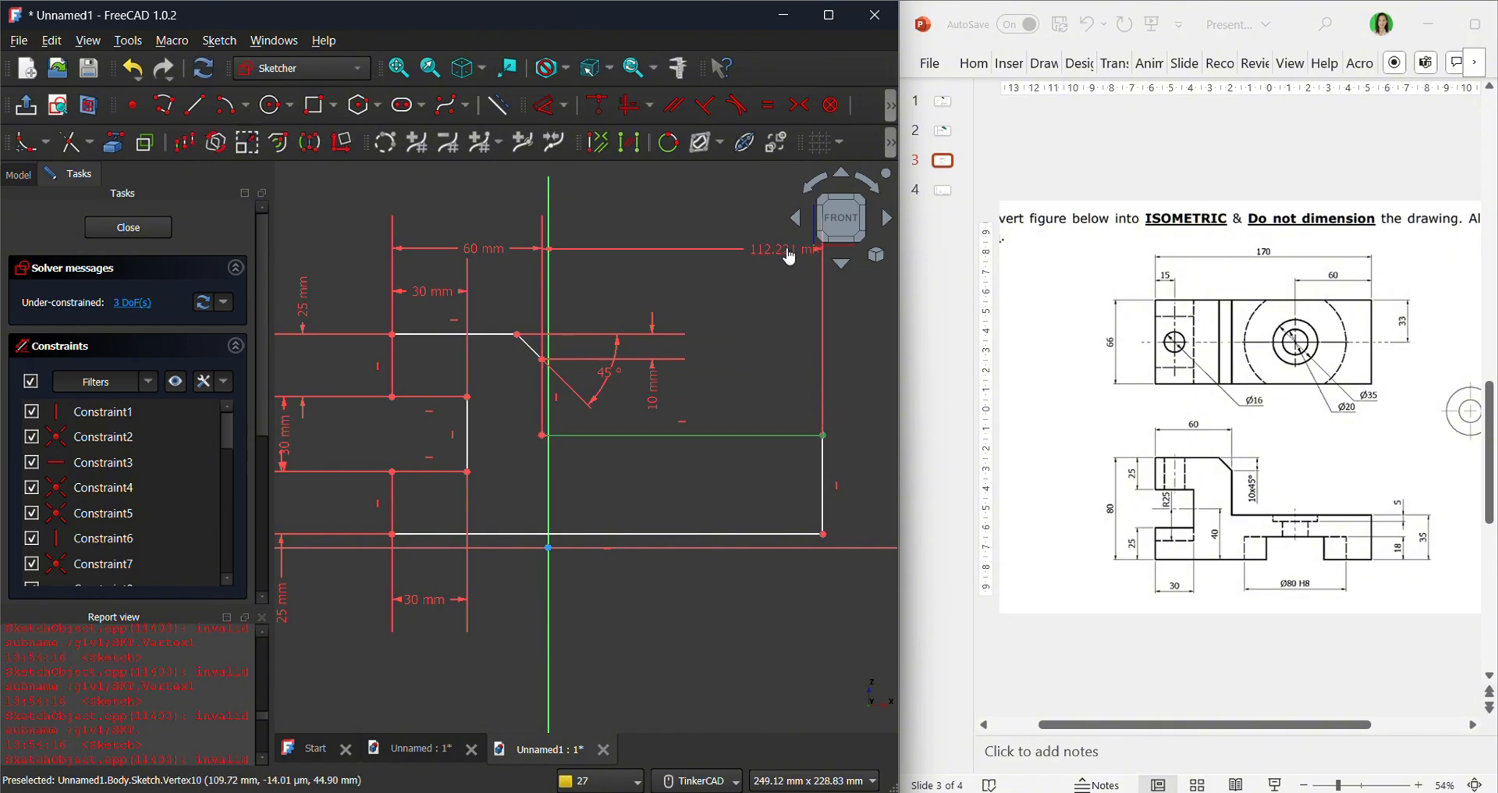
{"action": "left_click", "coordinate": [788, 254]}
{"action": "type", "text": "10"}
{"action": "key", "text": "Return"}
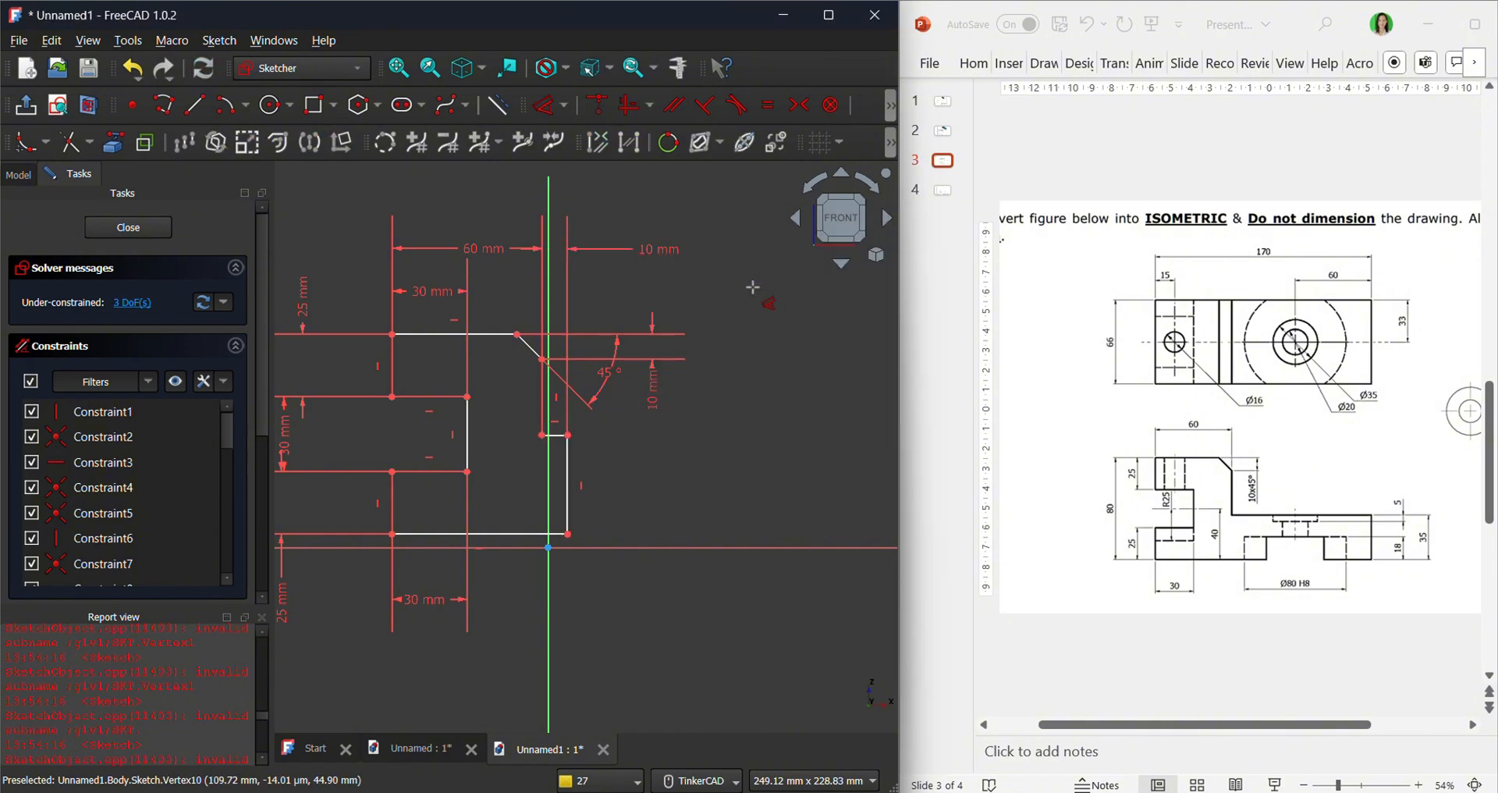
{"action": "key", "text": "ctrl+z"}
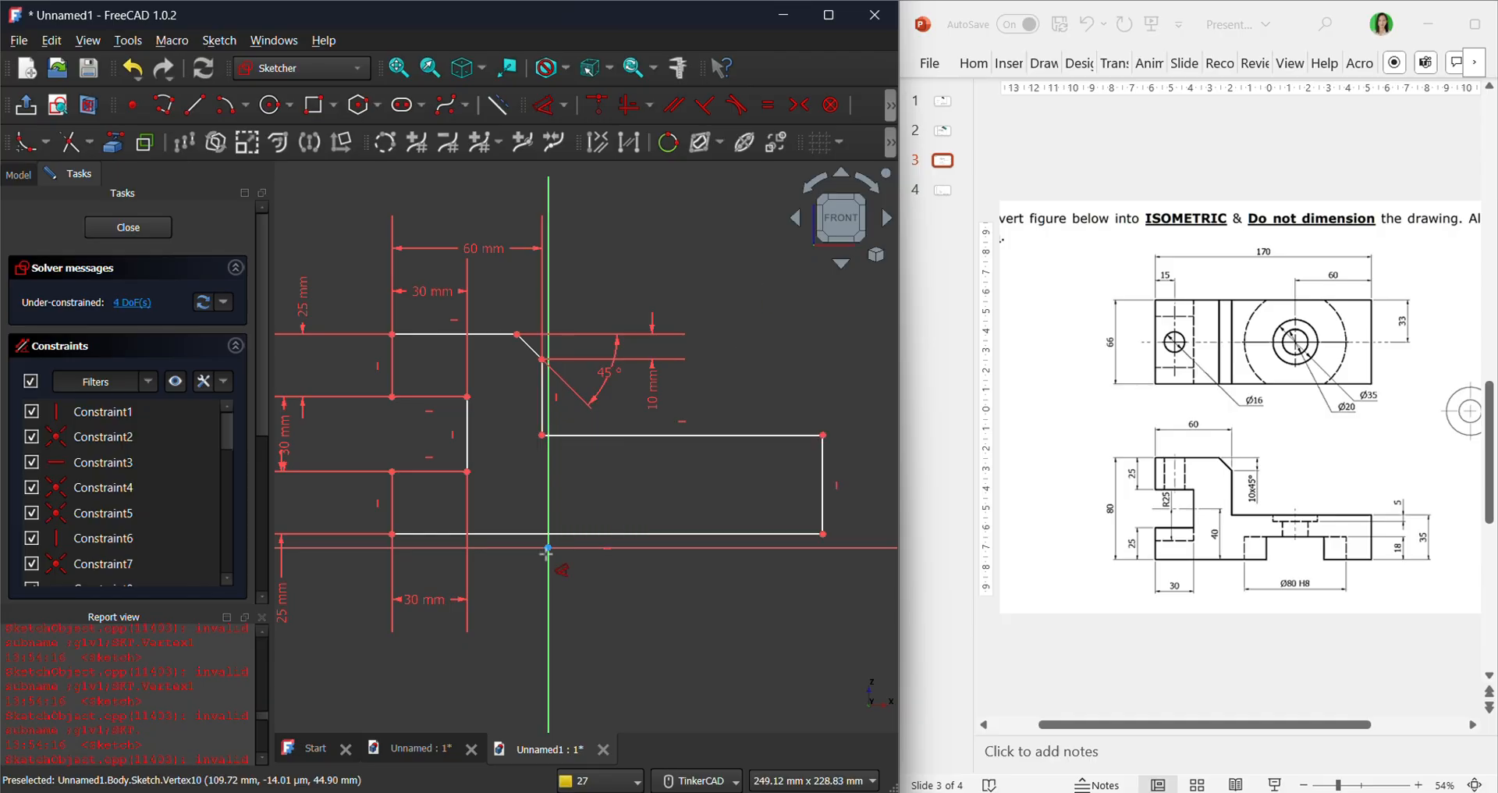
Constrain the horizontal length of the base's upper edge to 110 mm, placing the dimension above the profile.
{"action": "left_click", "coordinate": [544, 437]}
{"action": "left_click", "coordinate": [671, 271]}
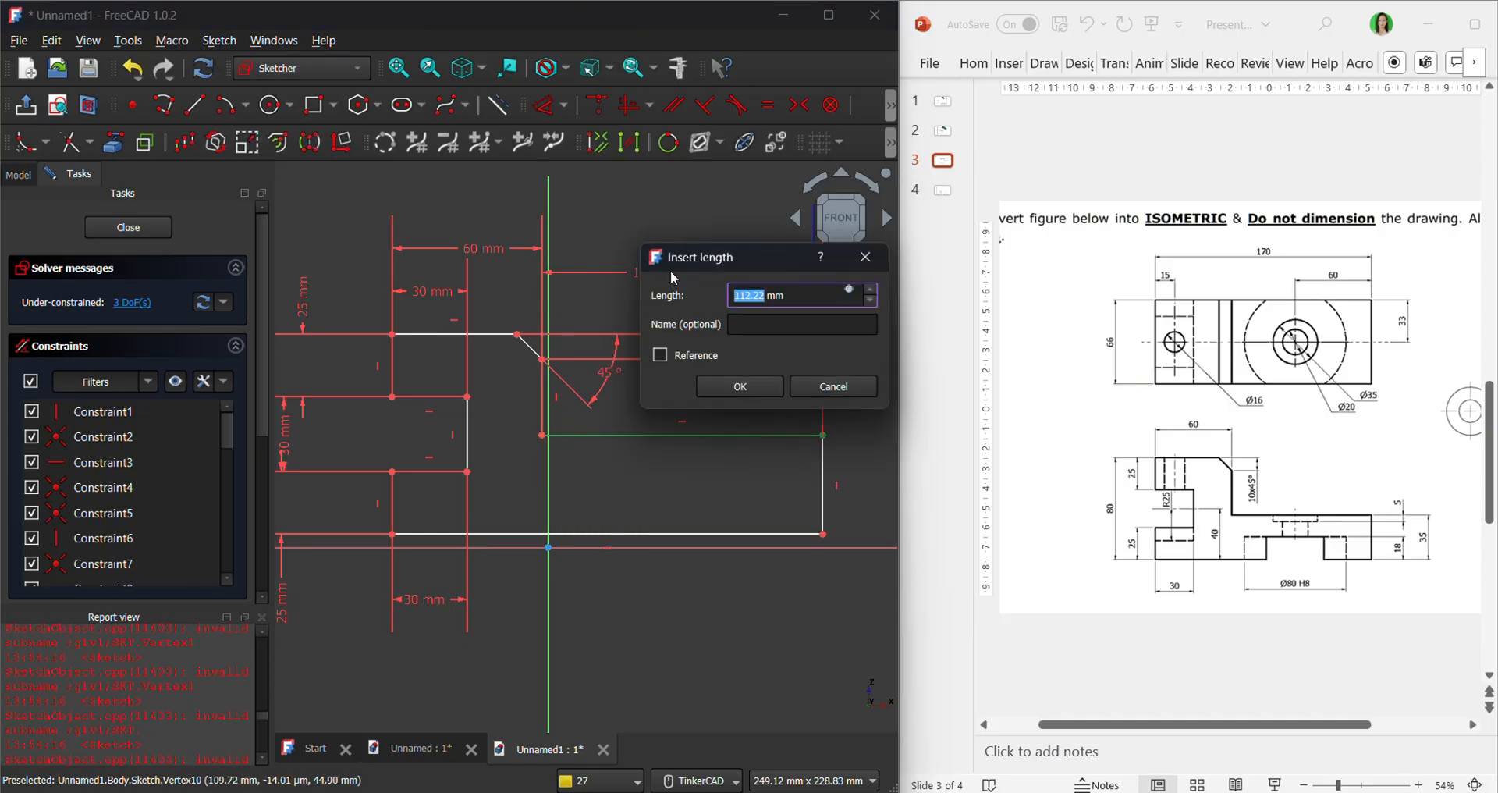
{"action": "type", "text": "110"}
{"action": "key", "text": "Return"}
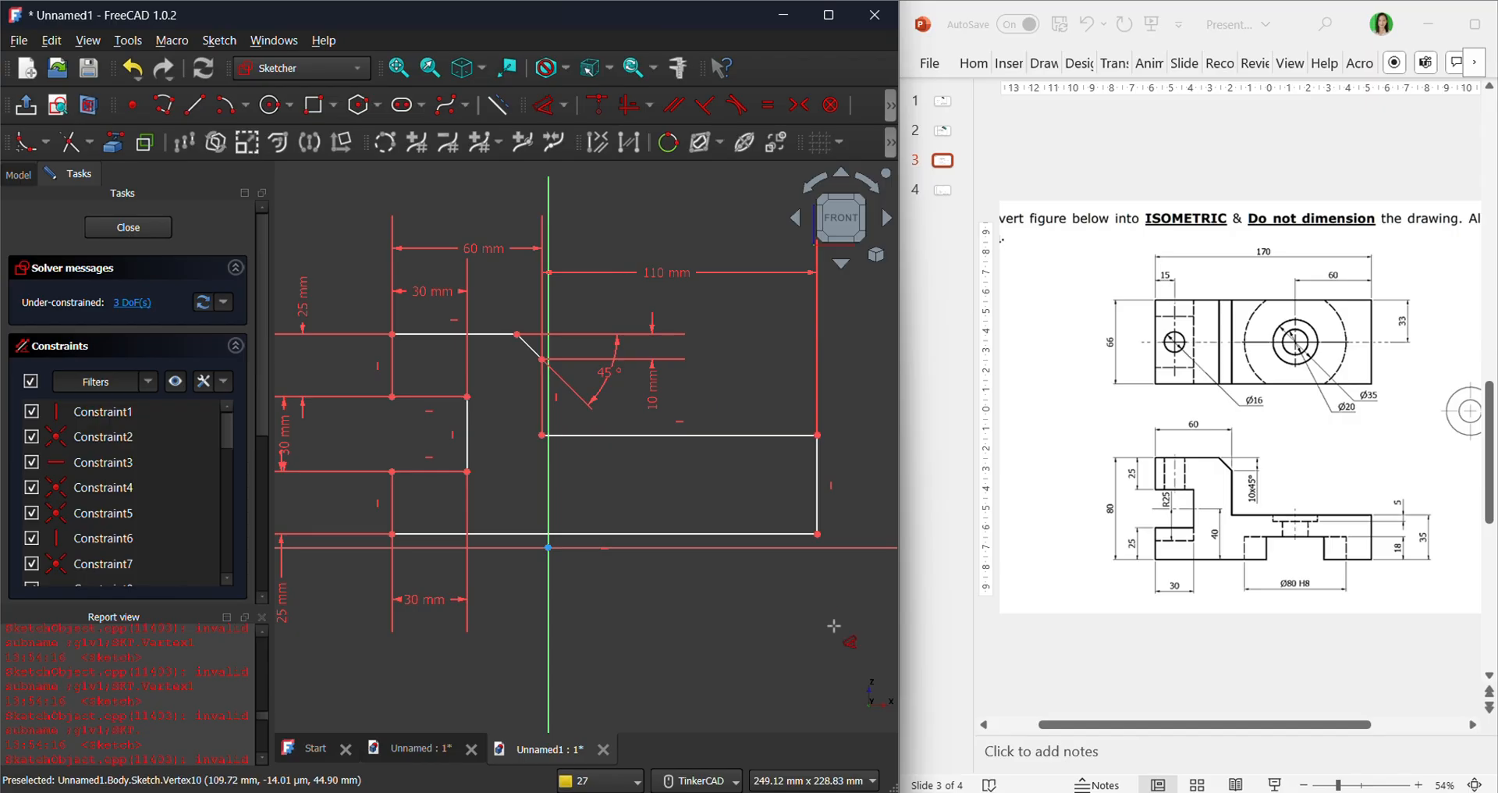
Constrain the height of the base's right edge to 35 mm between its two end points.
{"action": "left_click", "coordinate": [818, 435]}
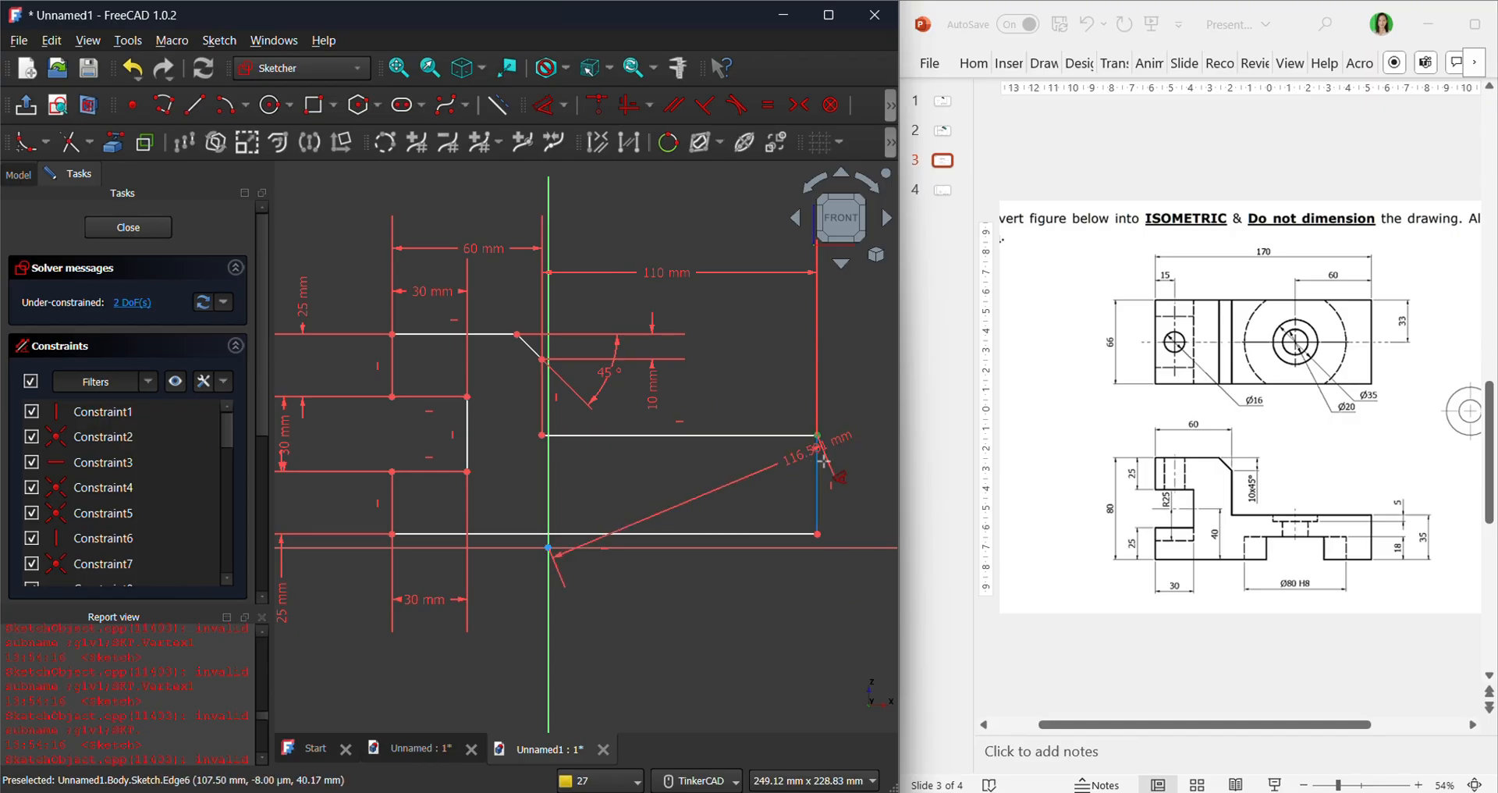
{"action": "left_click", "coordinate": [817, 534]}
{"action": "left_click", "coordinate": [851, 479]}
{"action": "type", "text": "35"}
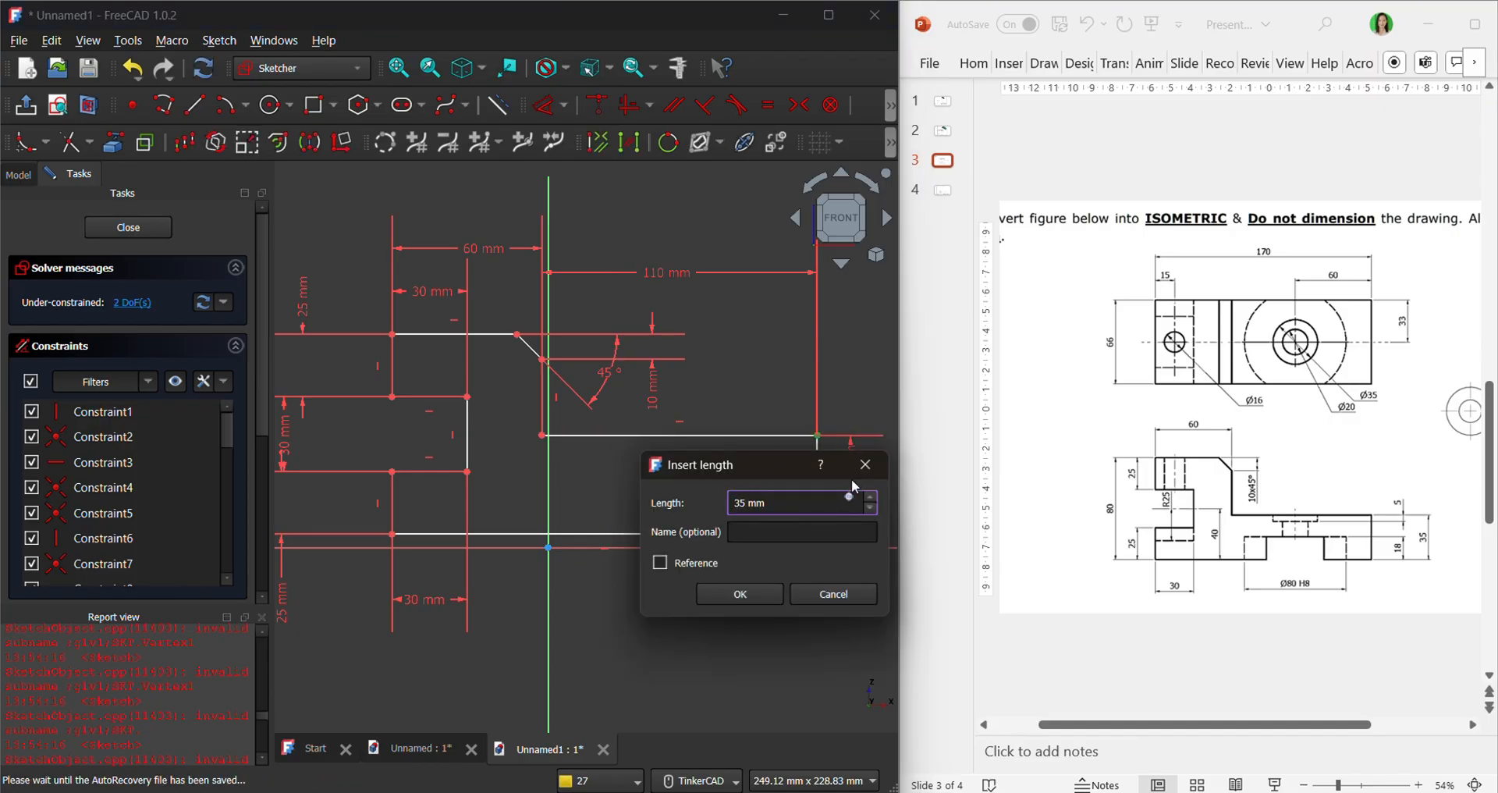
{"action": "key", "text": "Return"}
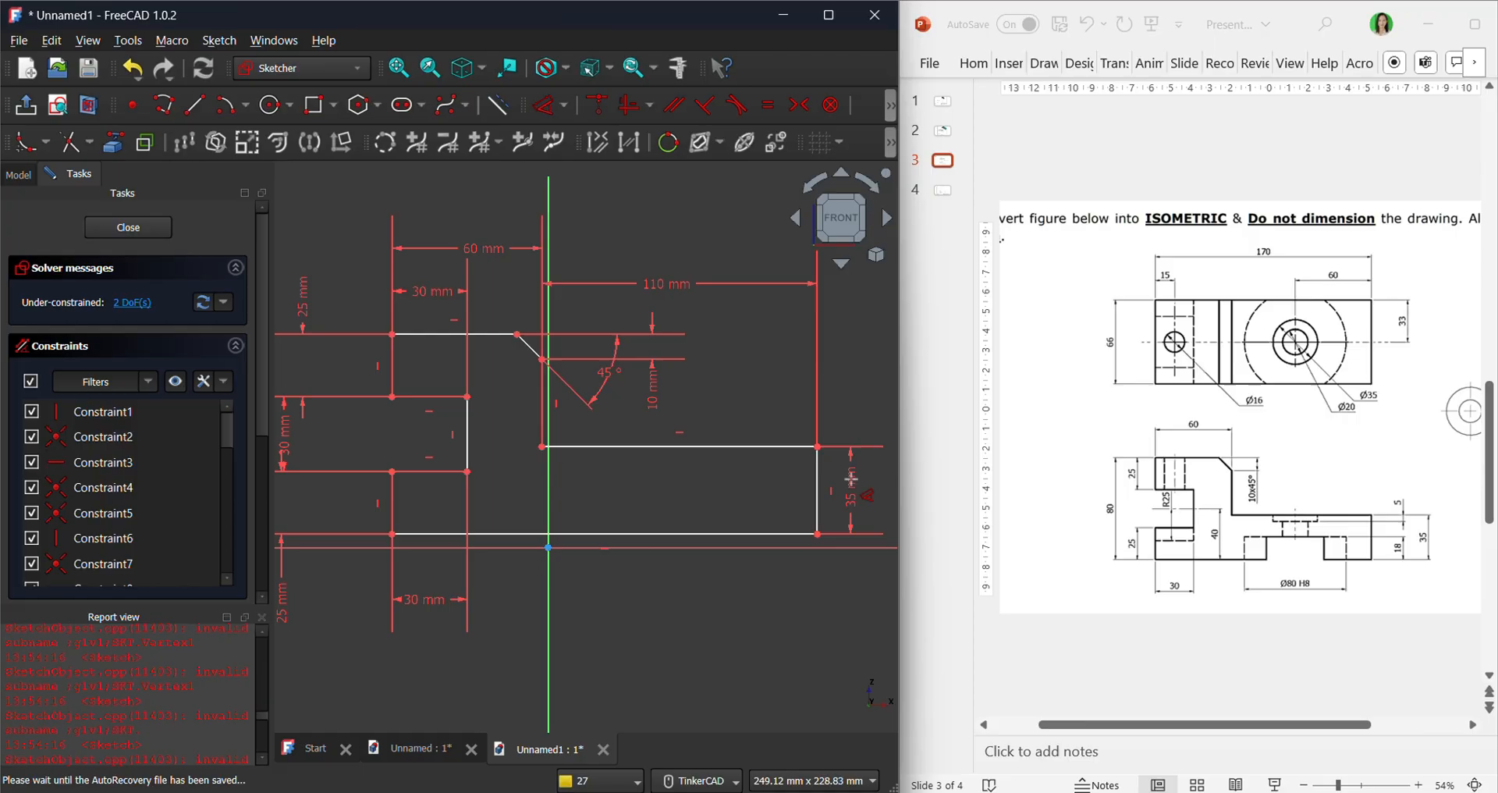
Try to dimension the profile's overall bottom length at 170 mm, and undo it together with the right edge's height dimension.
{"action": "left_click", "coordinate": [817, 534]}
{"action": "left_click", "coordinate": [392, 534]}
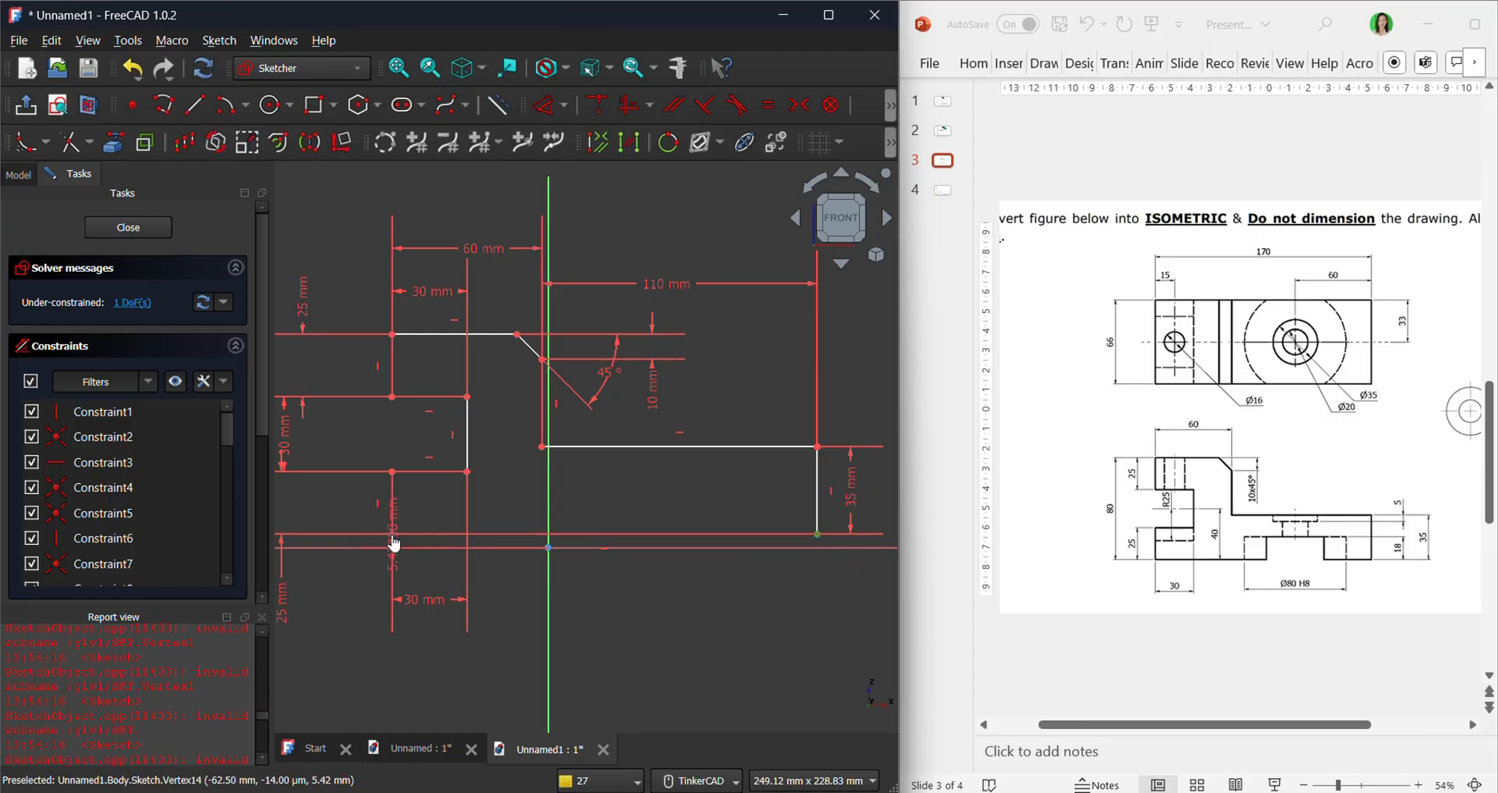
{"action": "left_click", "coordinate": [628, 657]}
{"action": "left_click", "coordinate": [729, 759]}
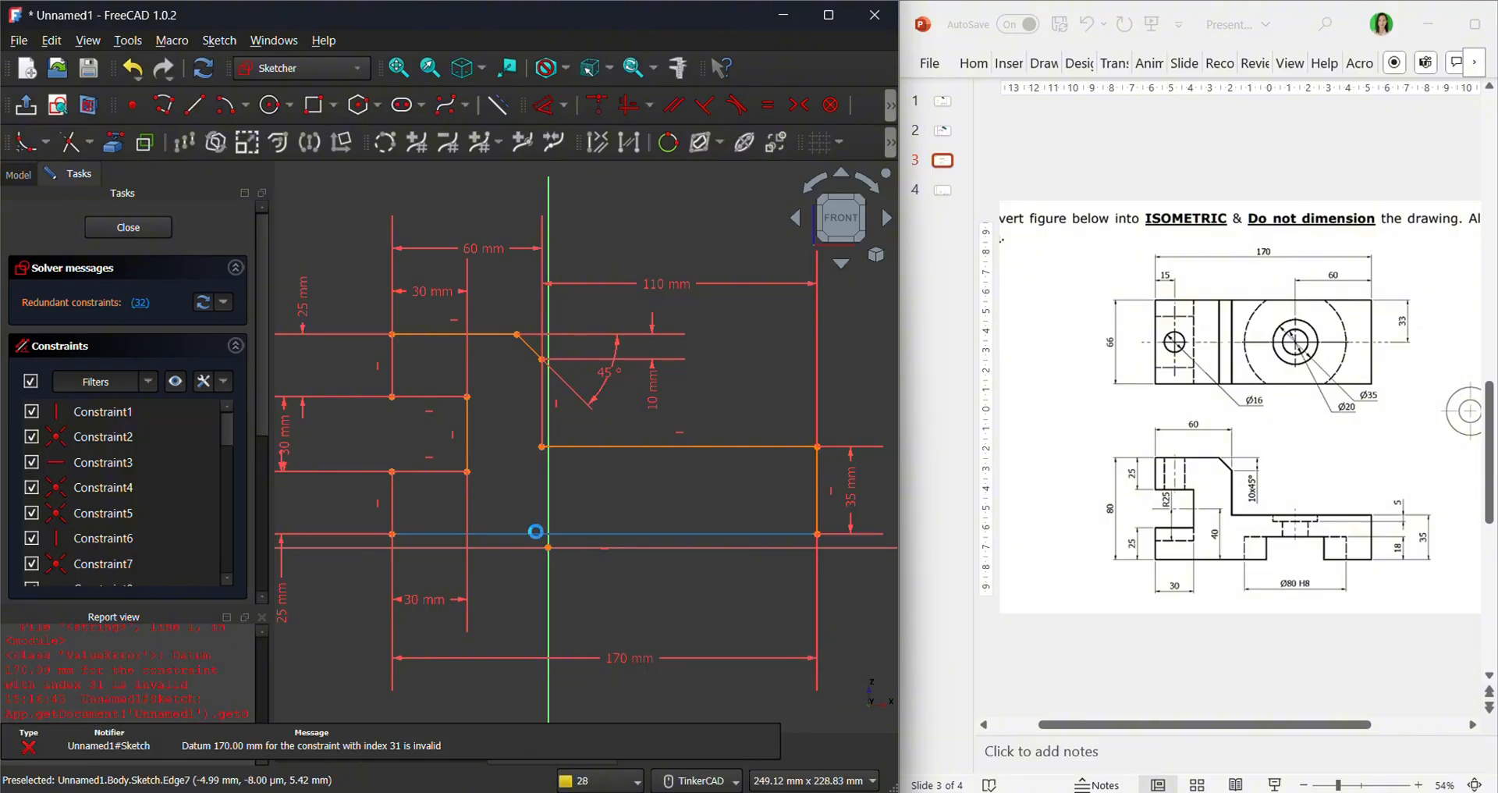
{"action": "key", "text": "ctrl+z"}
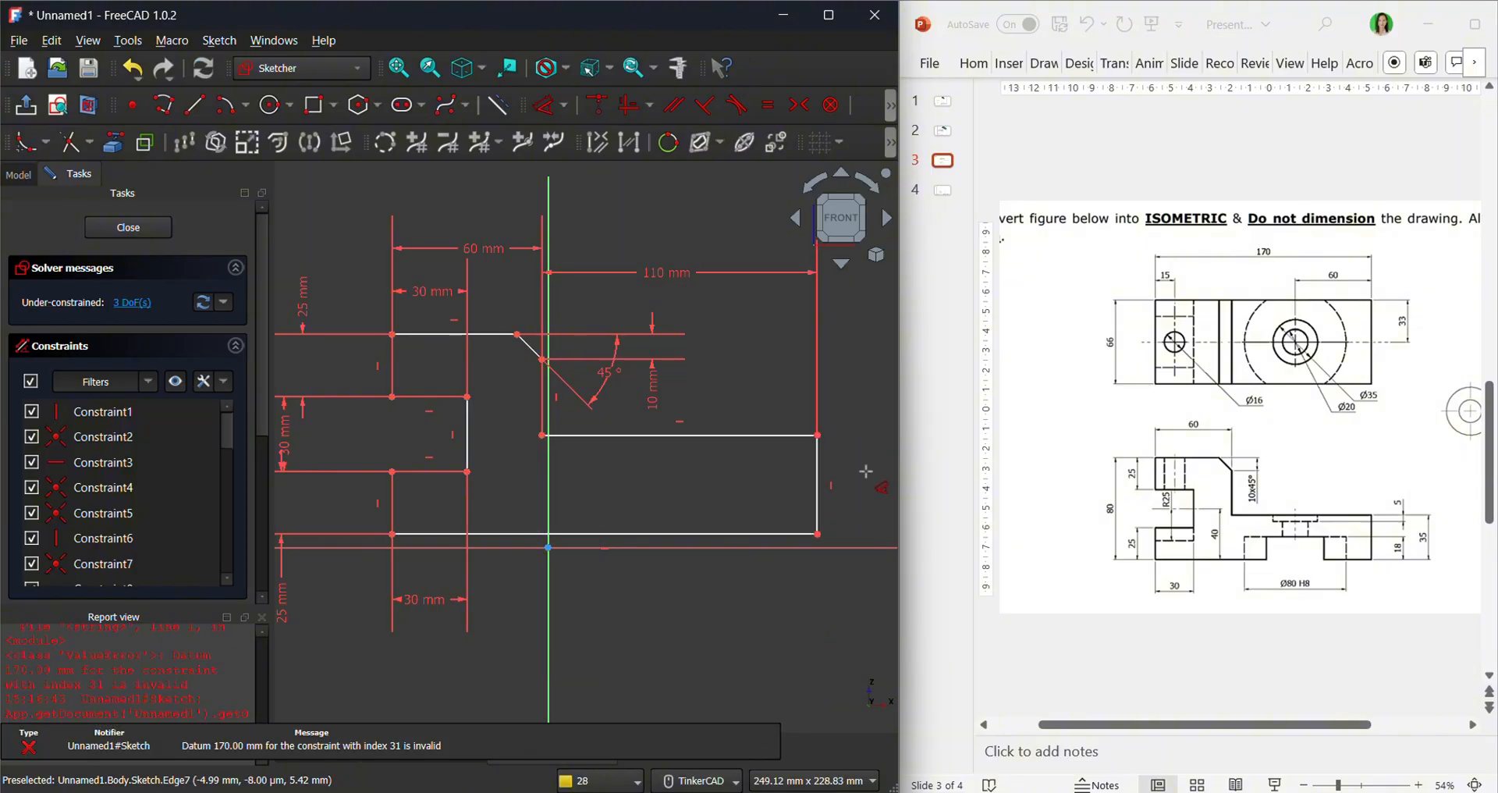
Dimension the base's right edge vertically again at 35 mm, placing the dimension beside the profile.
{"action": "left_click", "coordinate": [818, 435]}
{"action": "left_click", "coordinate": [818, 534]}
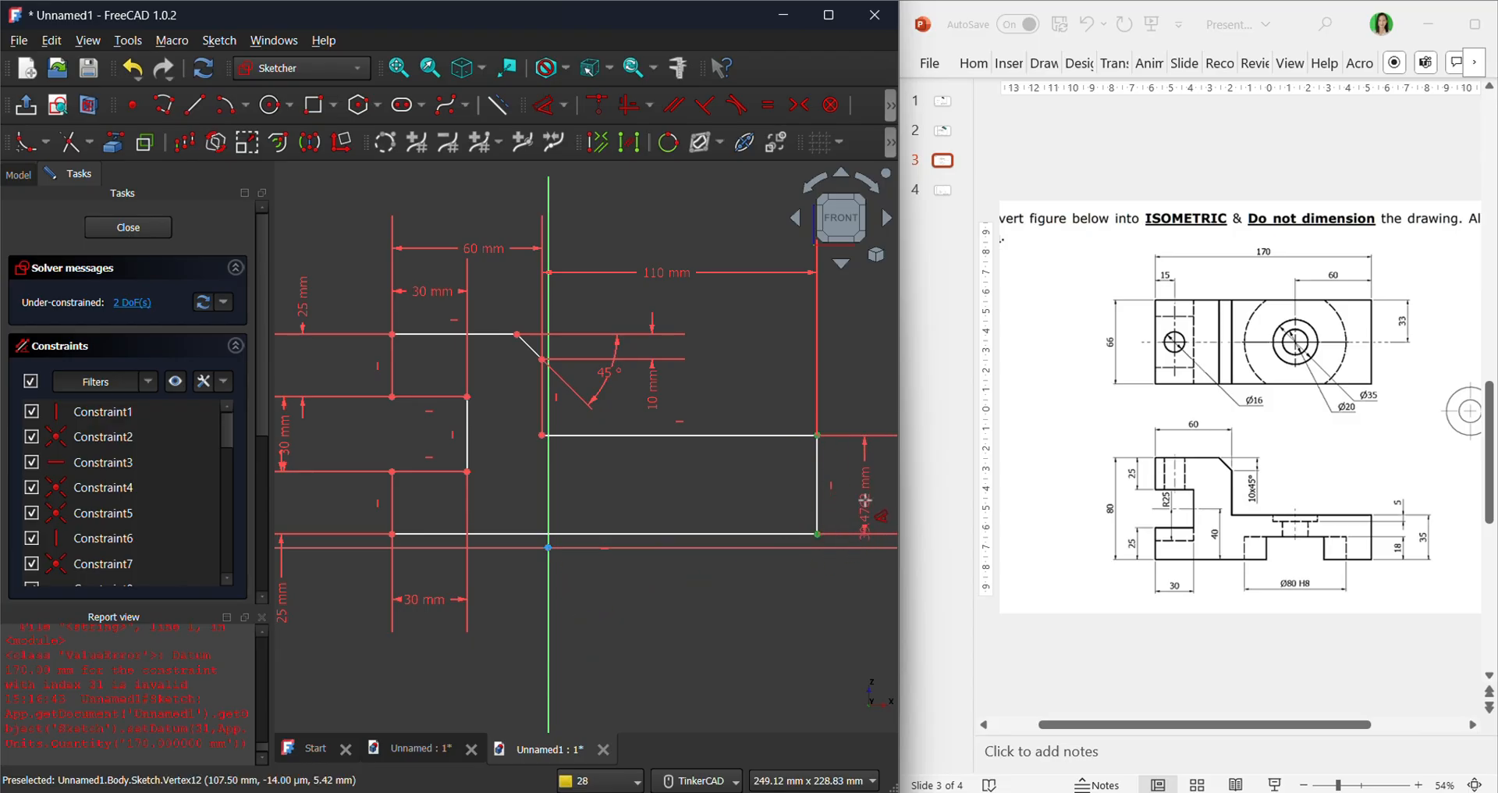
{"action": "left_click", "coordinate": [865, 500]}
{"action": "type", "text": "35"}
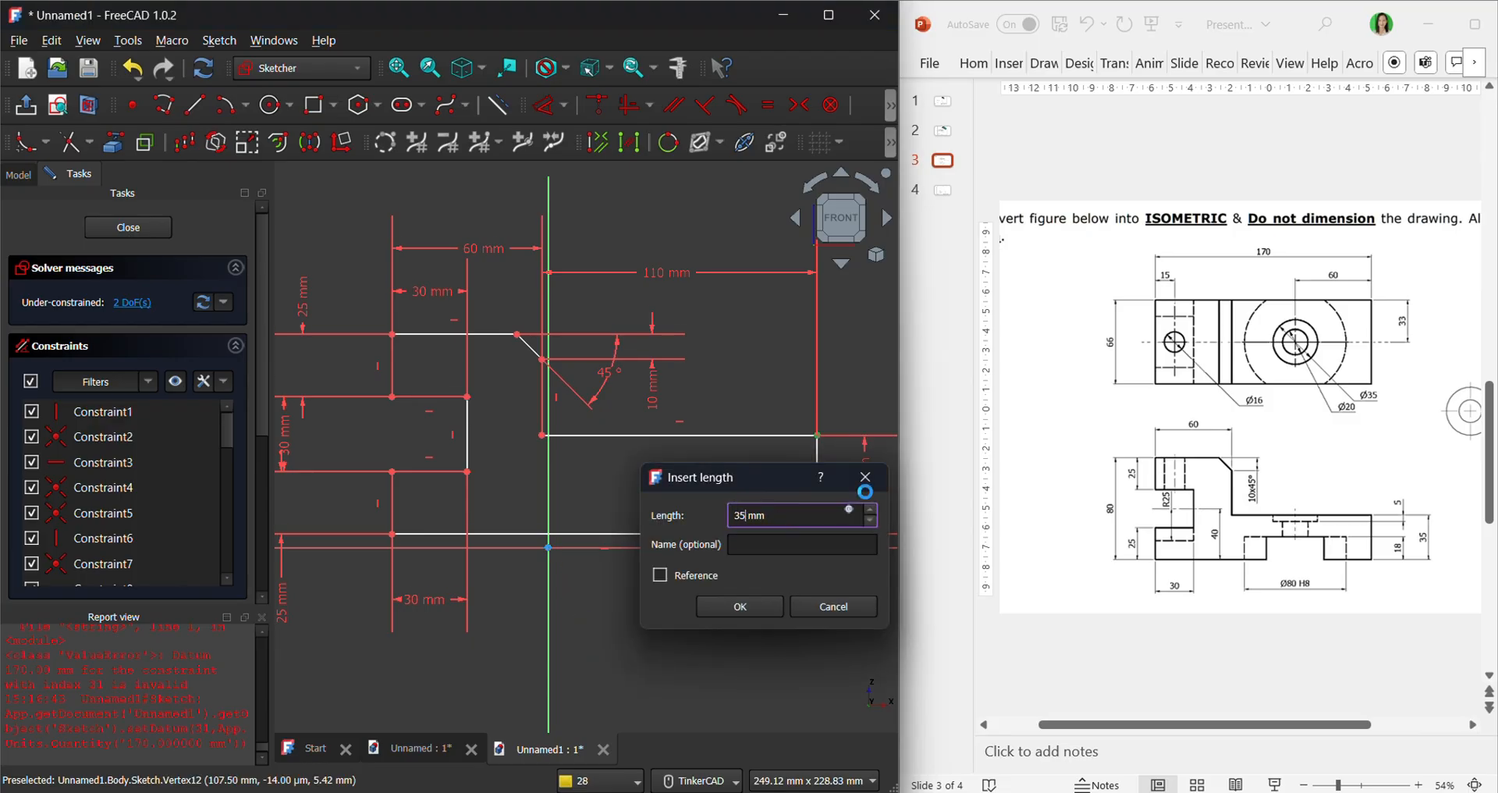
{"action": "key", "text": "Return"}
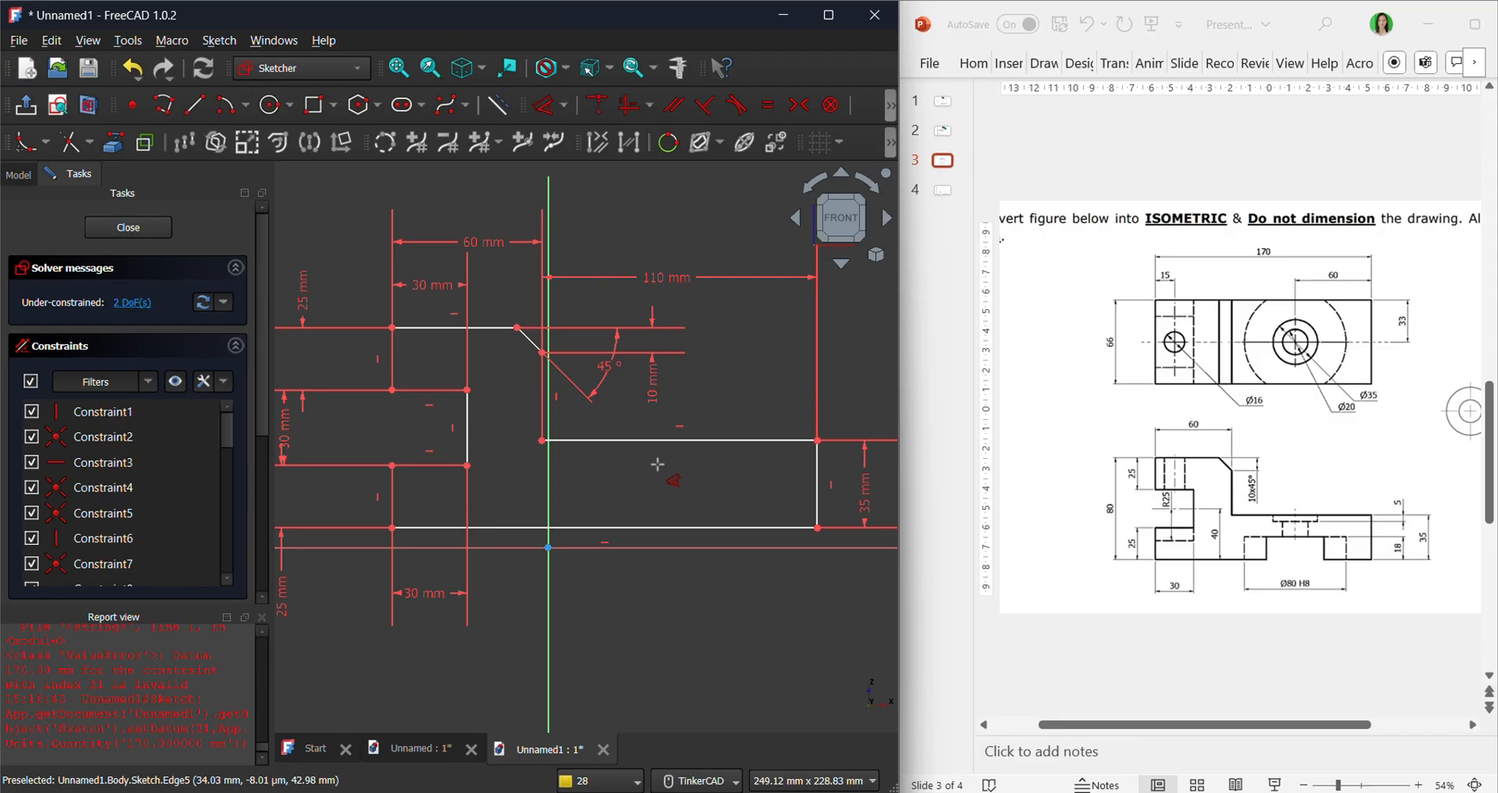
Try to dimension the vertical distance between the profile's top edge and the base's upper edge at 45 mm, and undo it.
{"action": "left_click", "coordinate": [544, 356]}
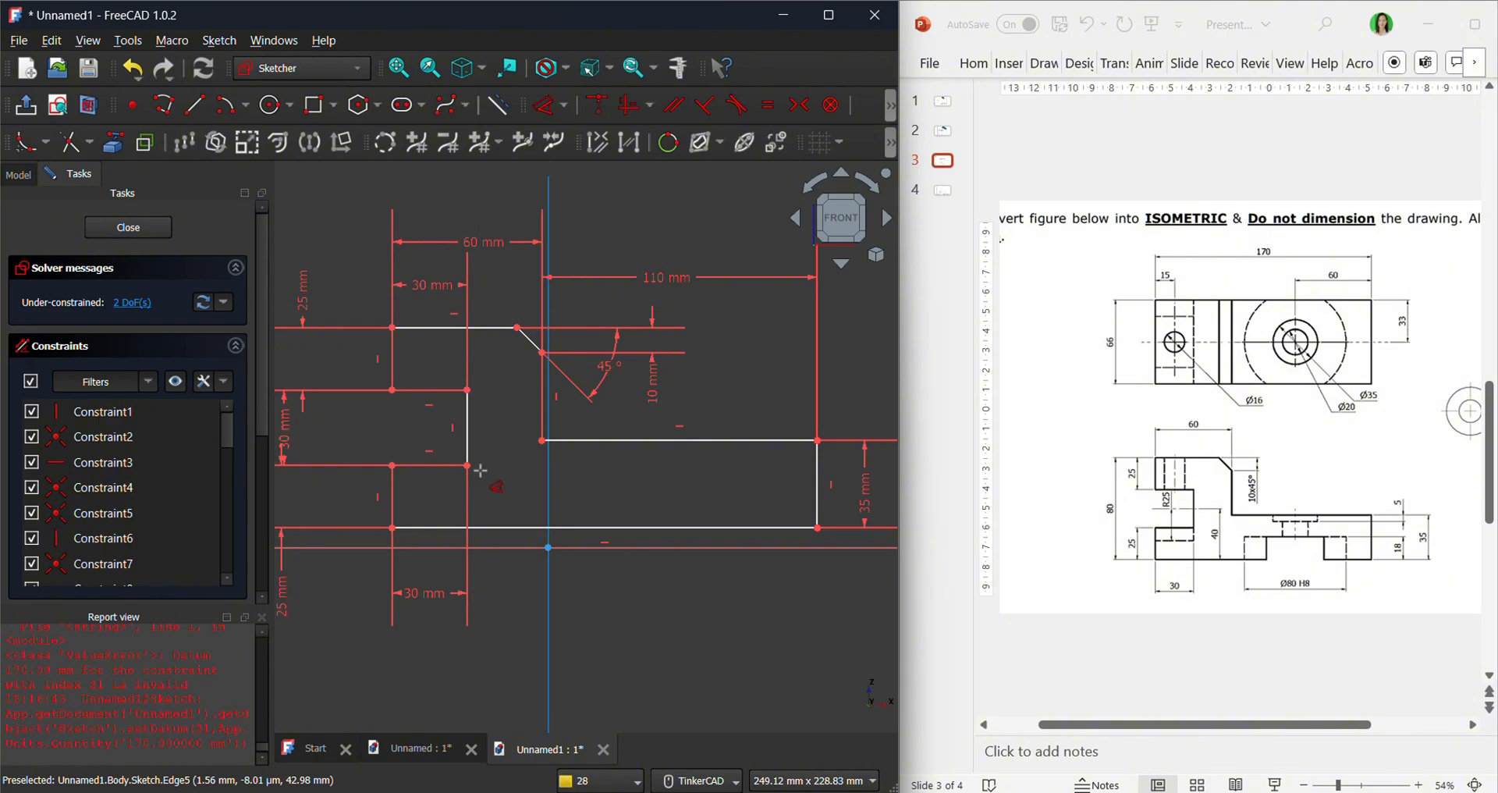
{"action": "left_click", "coordinate": [490, 329]}
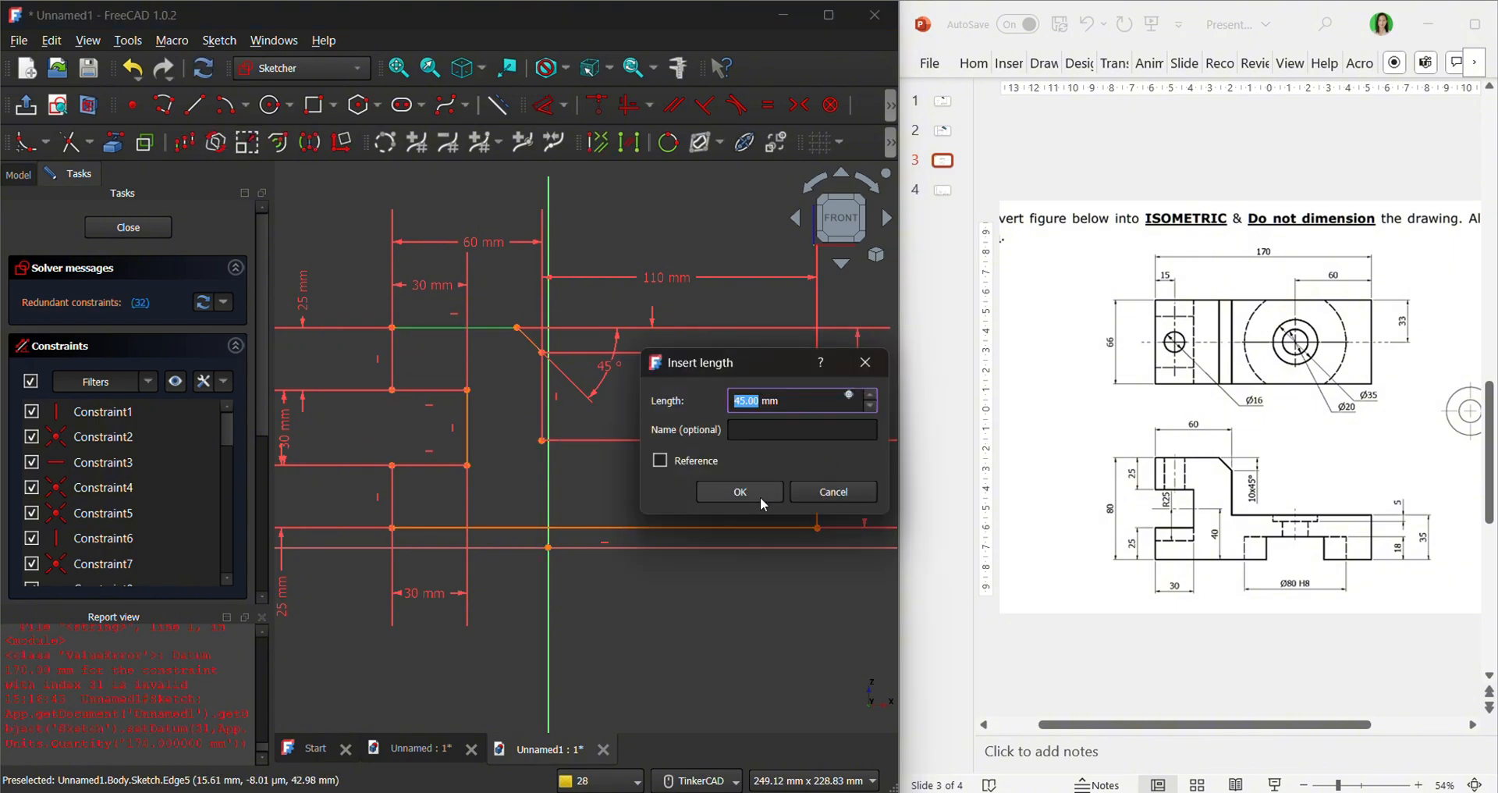
{"action": "left_click", "coordinate": [745, 492]}
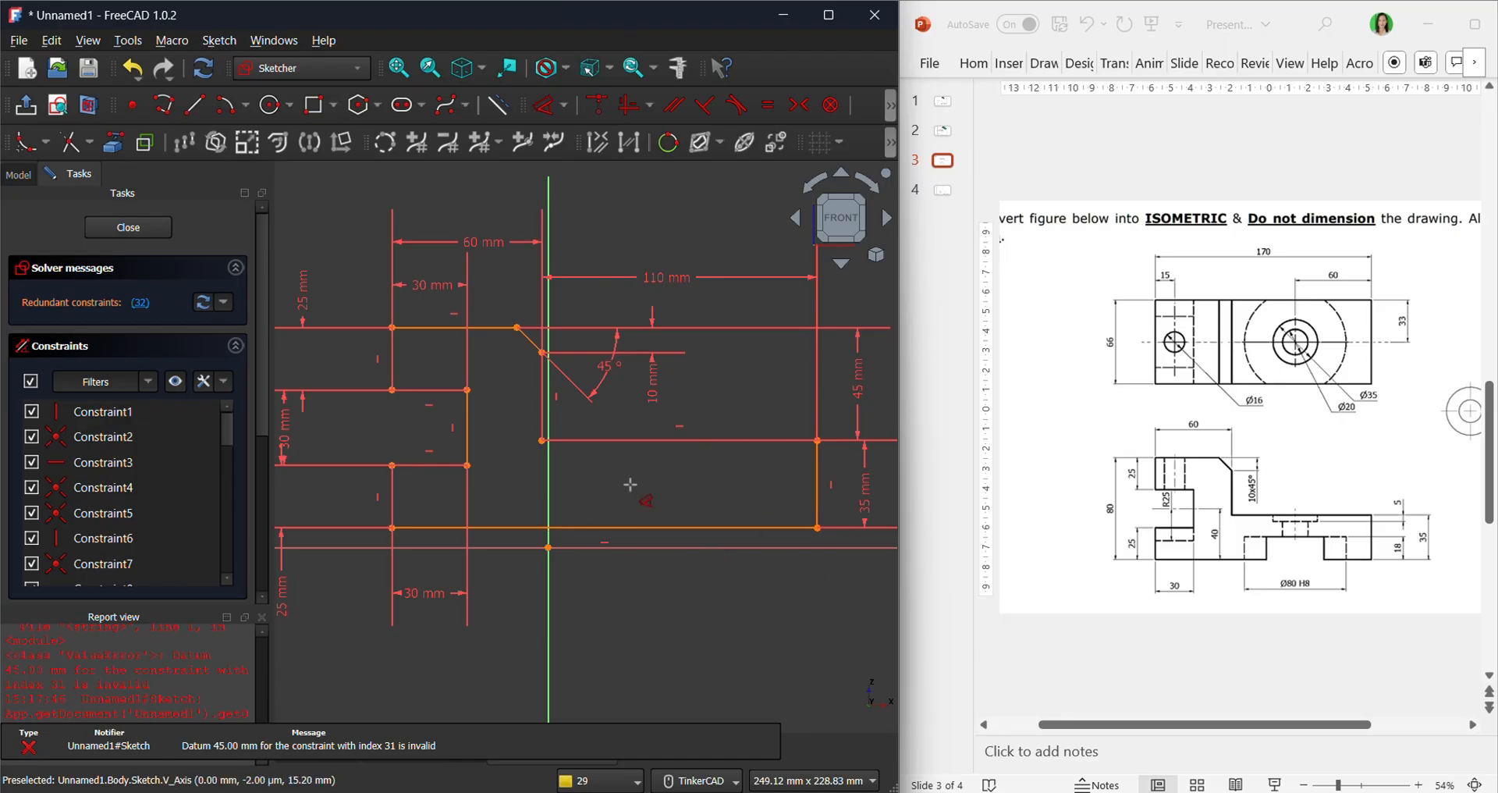
{"action": "key", "text": "ctrl+z"}
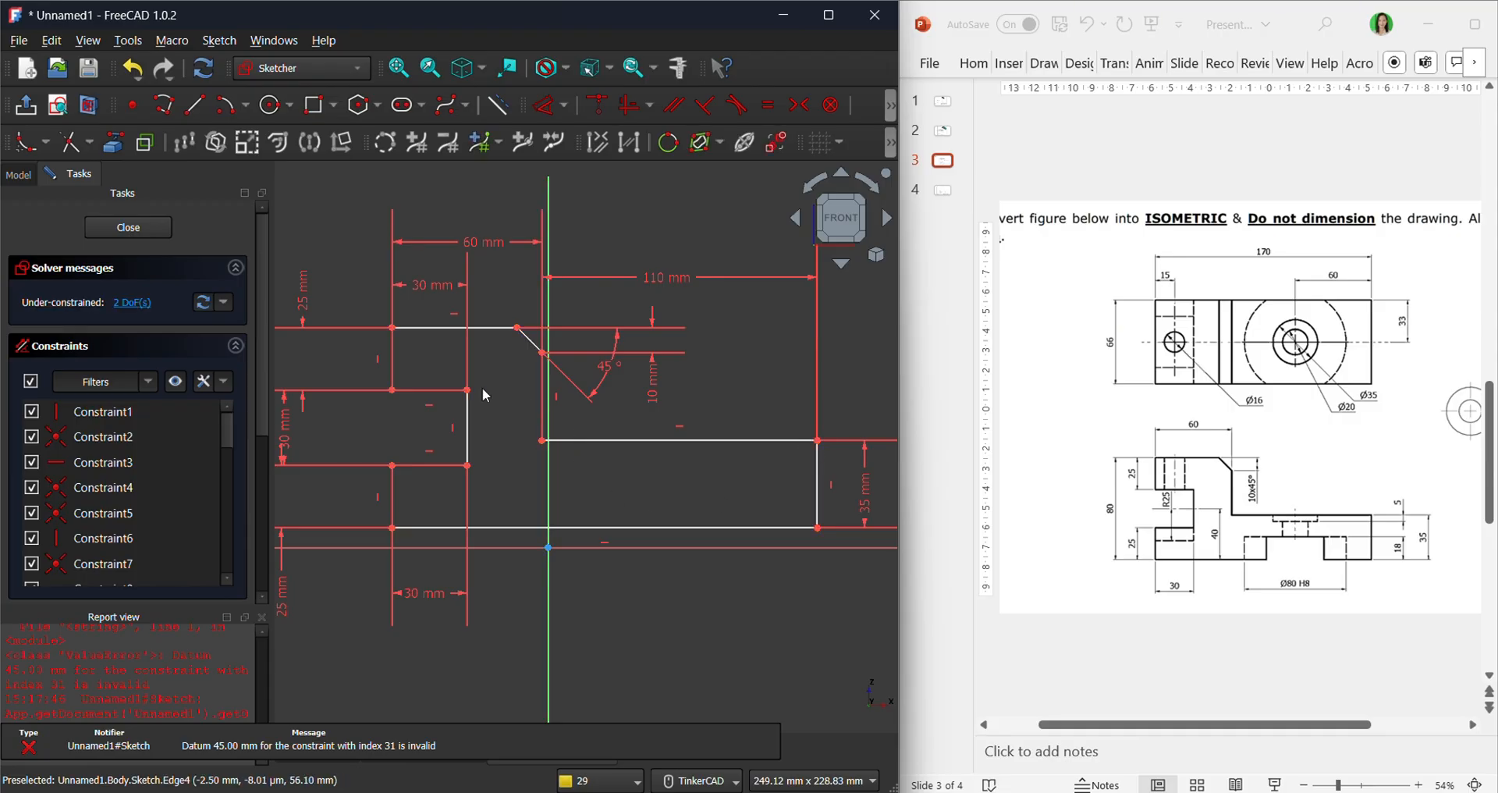
Shift the profile by its bottom edge so it lies left of the vertical axis and above the horizontal axis.
{"action": "scroll", "coordinate": [692, 494], "scroll_direction": "down", "scroll_amount": 2}
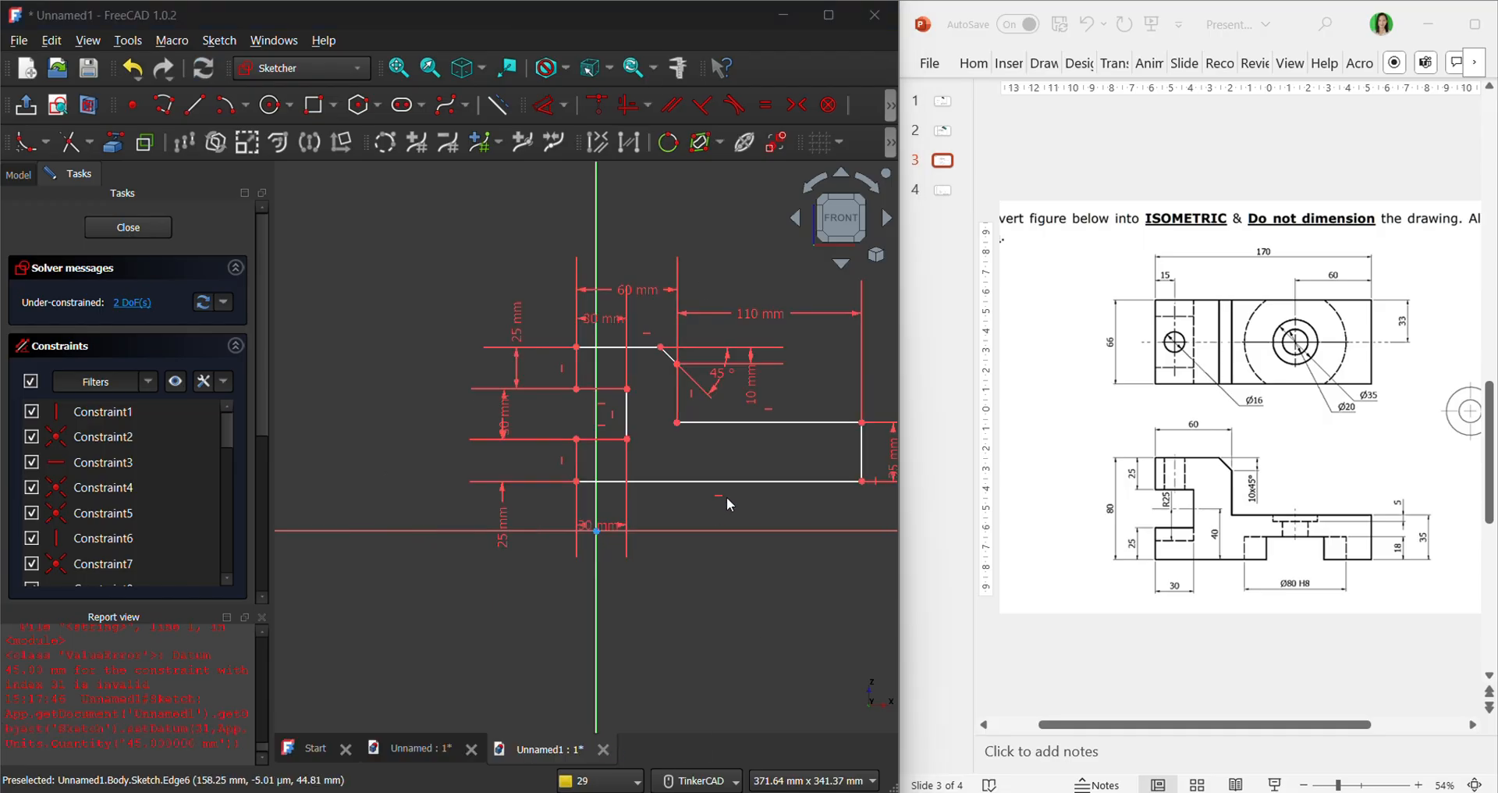
{"action": "mouse_move", "coordinate": [760, 476]}
{"action": "middle_mouse_down"}
{"action": "mouse_move", "coordinate": [545, 444]}
{"action": "mouse_move", "coordinate": [471, 459]}
{"action": "middle_mouse_up"}
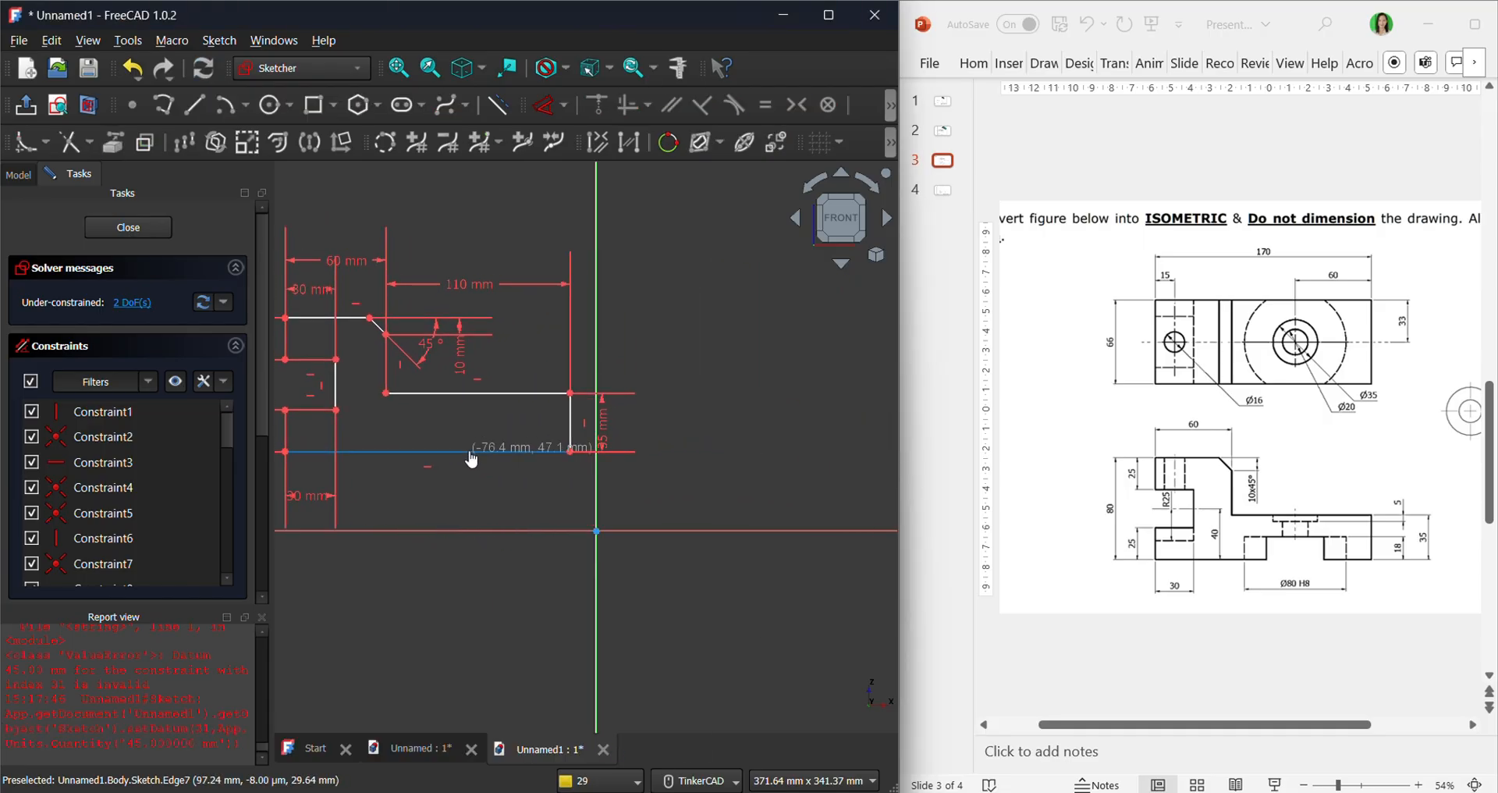
{"action": "mouse_move", "coordinate": [471, 459]}
{"action": "left_mouse_down"}
{"action": "mouse_move", "coordinate": [455, 438]}
{"action": "mouse_move", "coordinate": [458, 465]}
{"action": "mouse_move", "coordinate": [424, 470]}
{"action": "mouse_move", "coordinate": [422, 487]}
{"action": "left_mouse_up"}
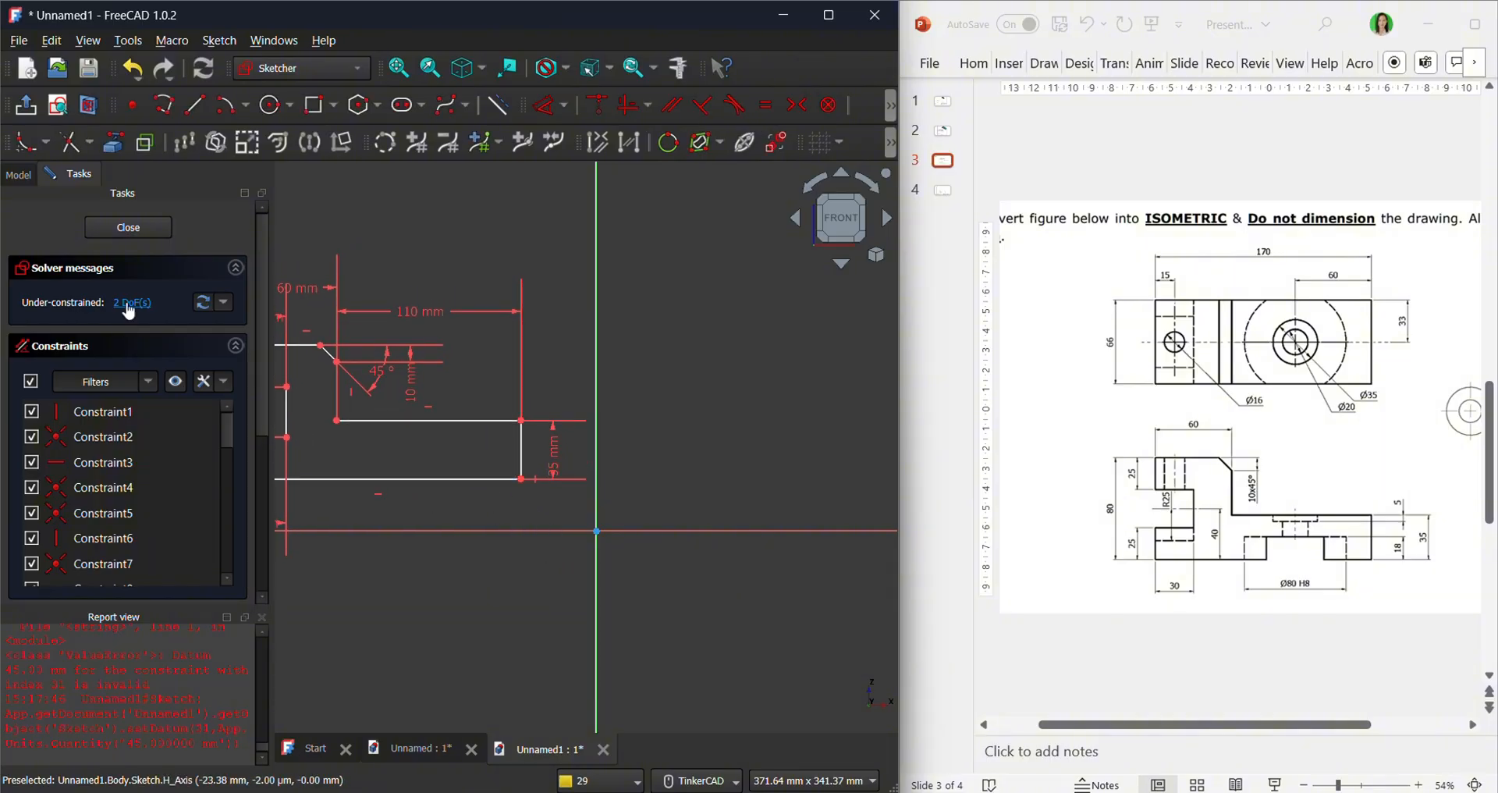
Constrain the vertical distance between the profile's bottom edge and the origin at 30.84 mm.
{"action": "left_click", "coordinate": [545, 105]}
{"action": "left_click", "coordinate": [507, 478]}
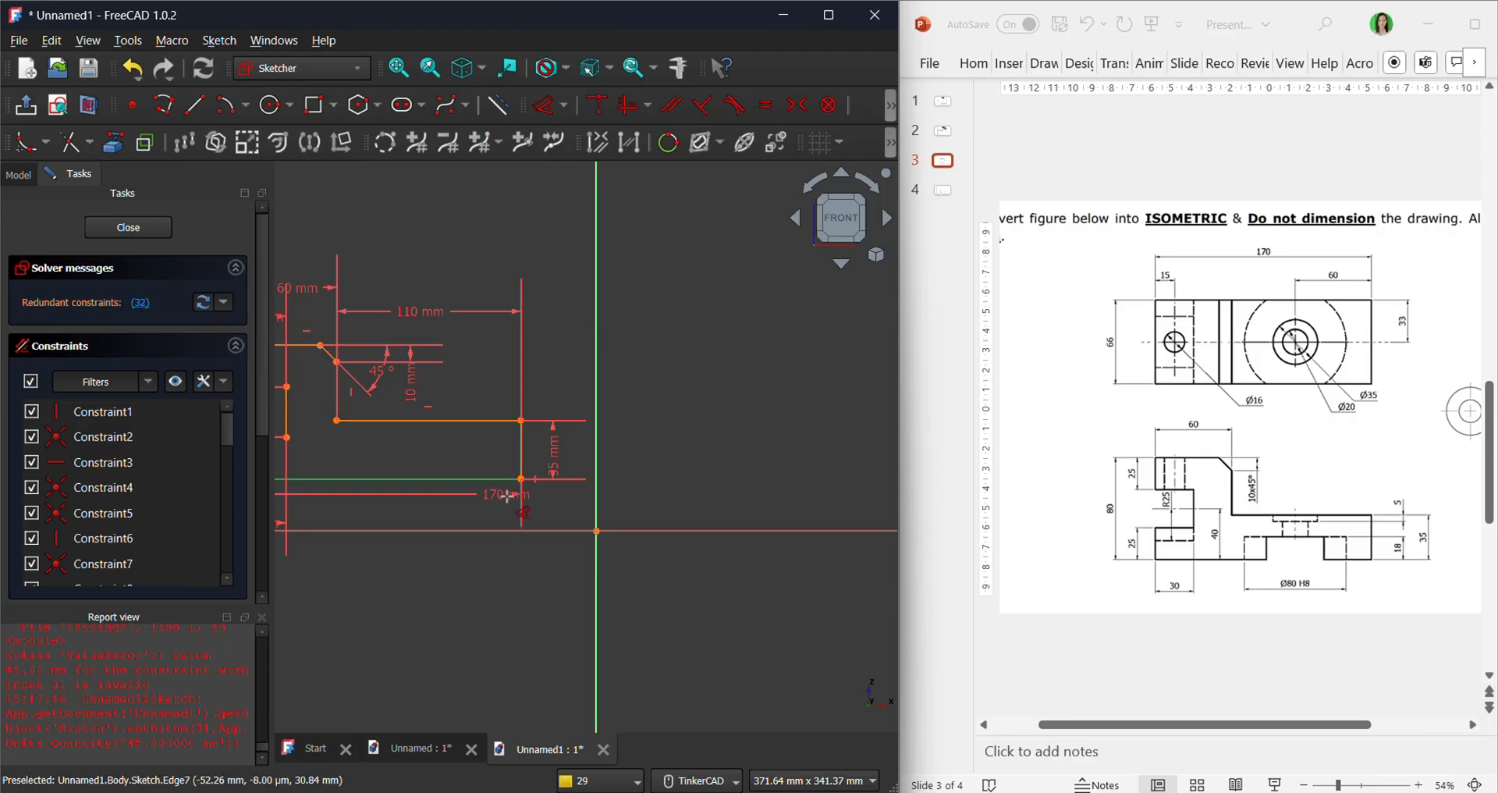
{"action": "left_click", "coordinate": [612, 531]}
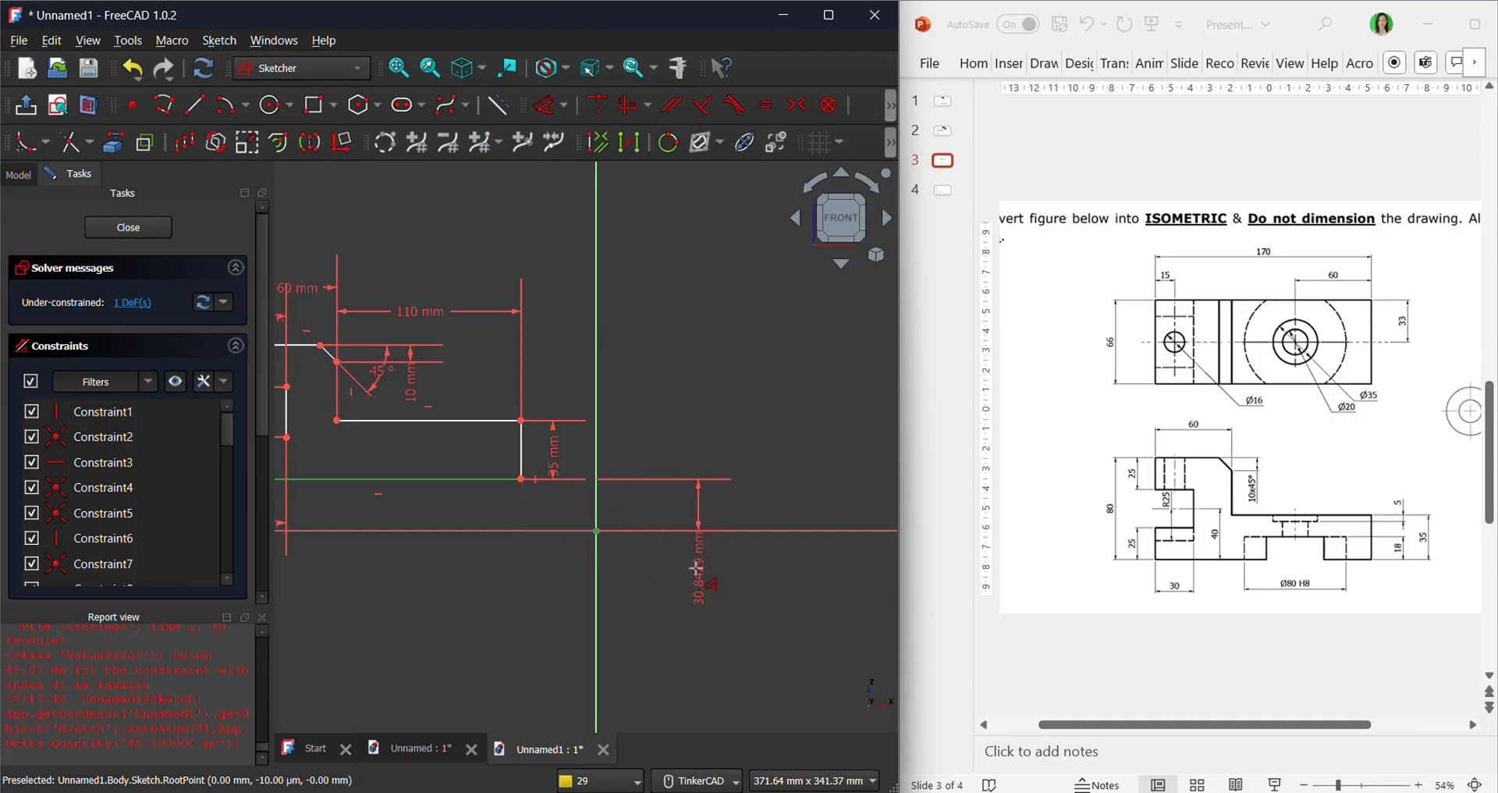
{"action": "left_click", "coordinate": [691, 609]}
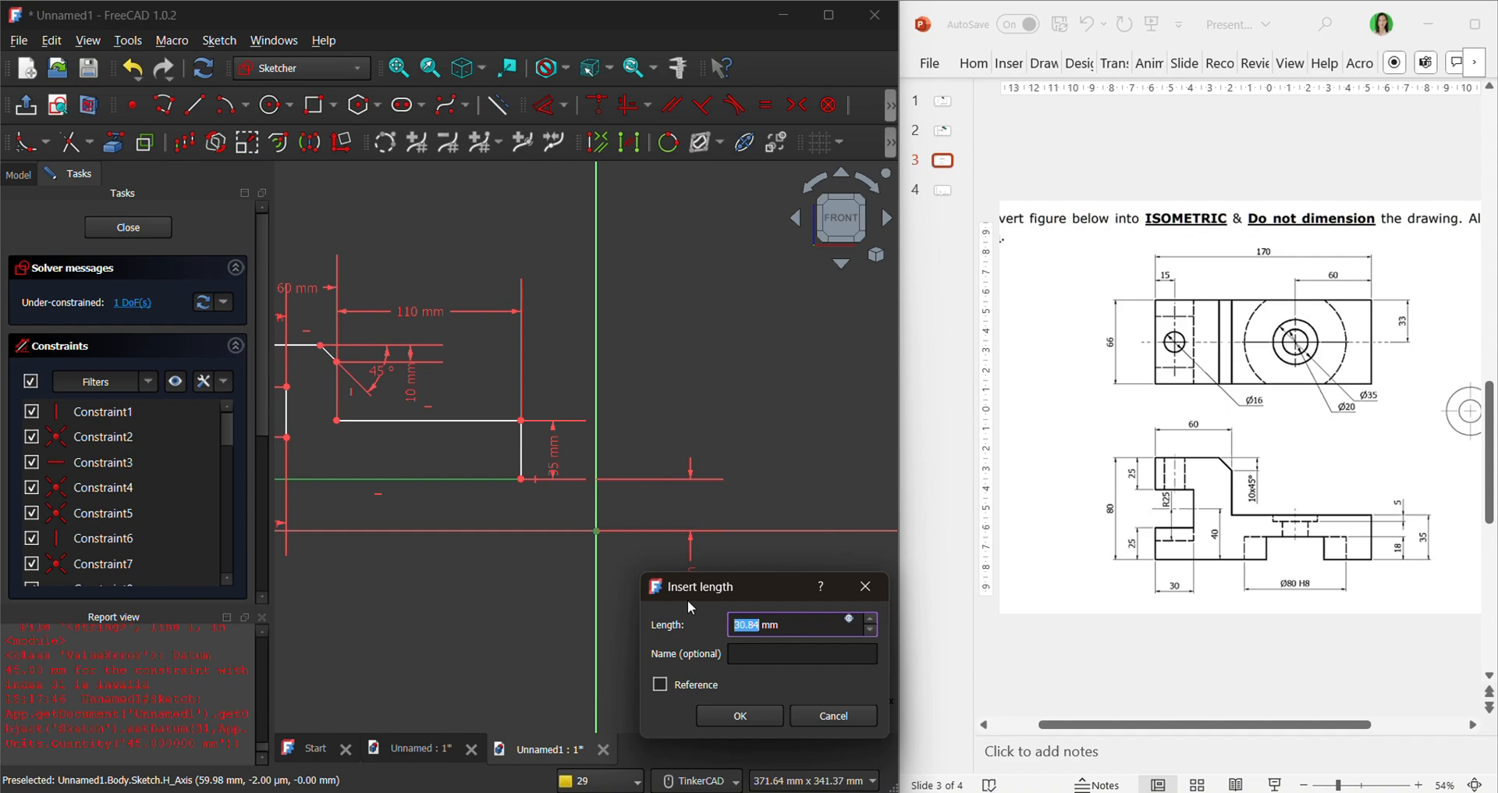
{"action": "left_click", "coordinate": [750, 712]}
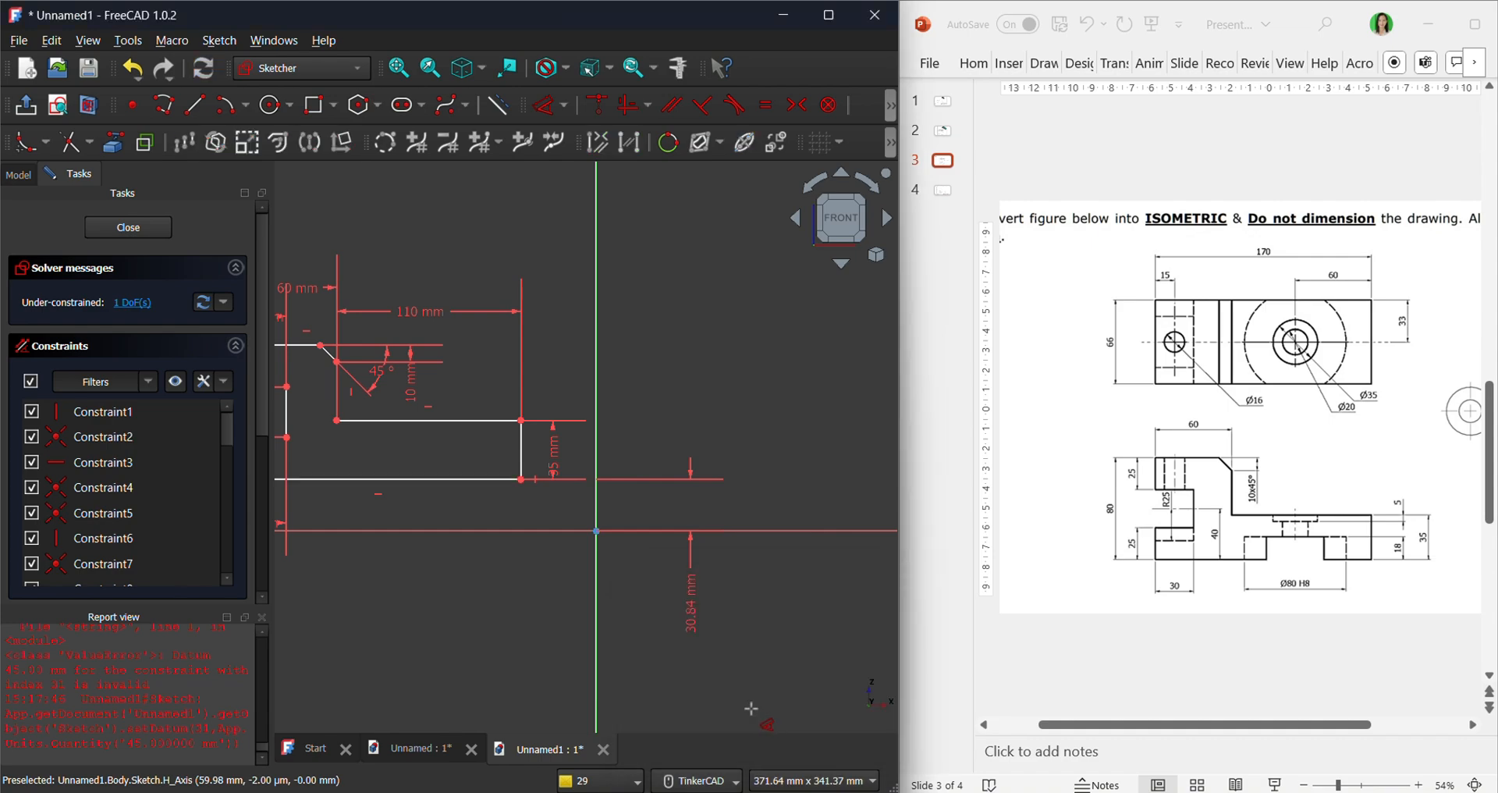
Constrain the horizontal distance between the base's right edge and the vertical axis at 44.81 mm.
{"action": "left_click", "coordinate": [523, 453]}
{"action": "left_click", "coordinate": [597, 452]}
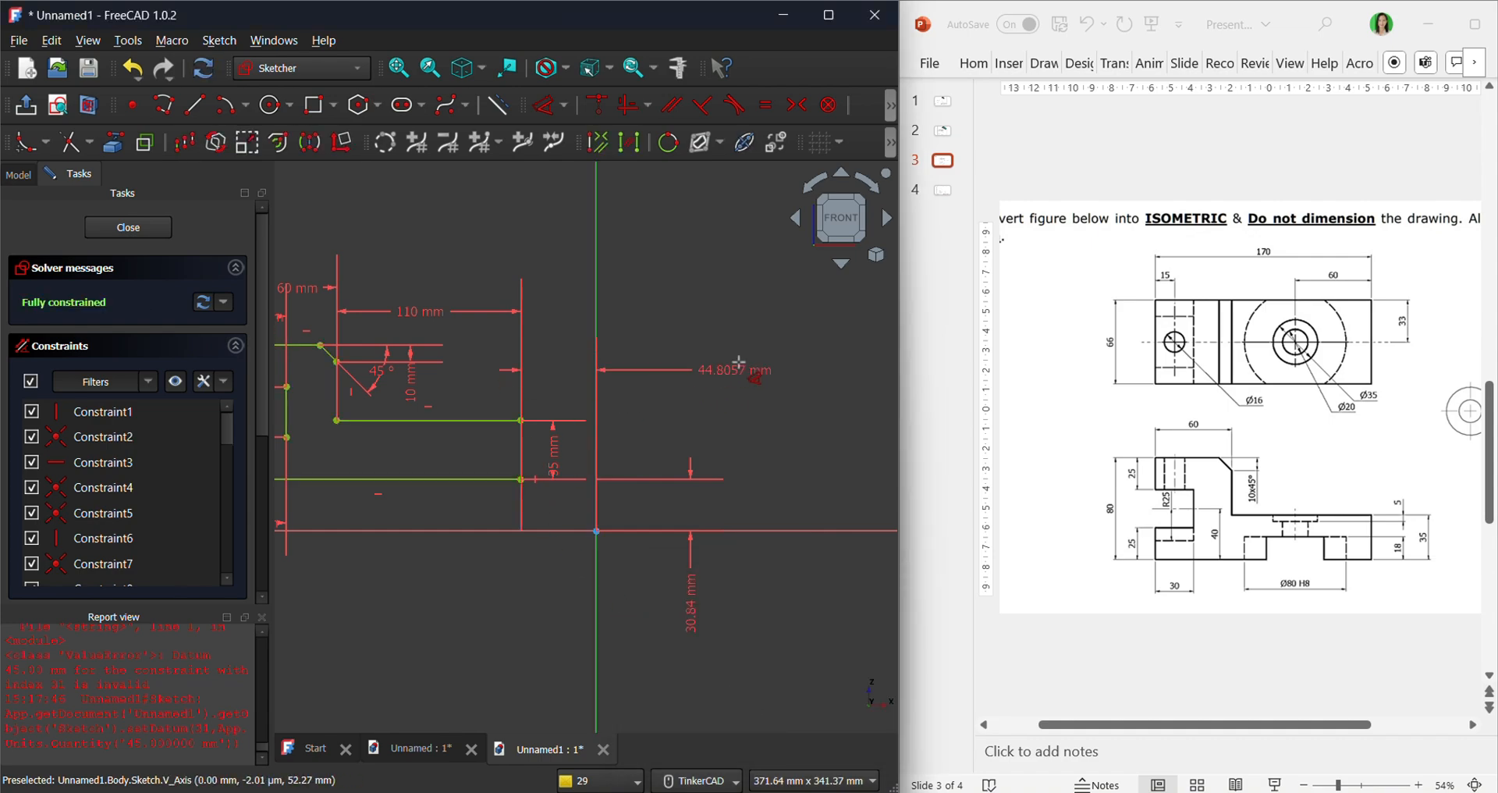
{"action": "left_click", "coordinate": [742, 370]}
{"action": "left_click", "coordinate": [748, 477]}
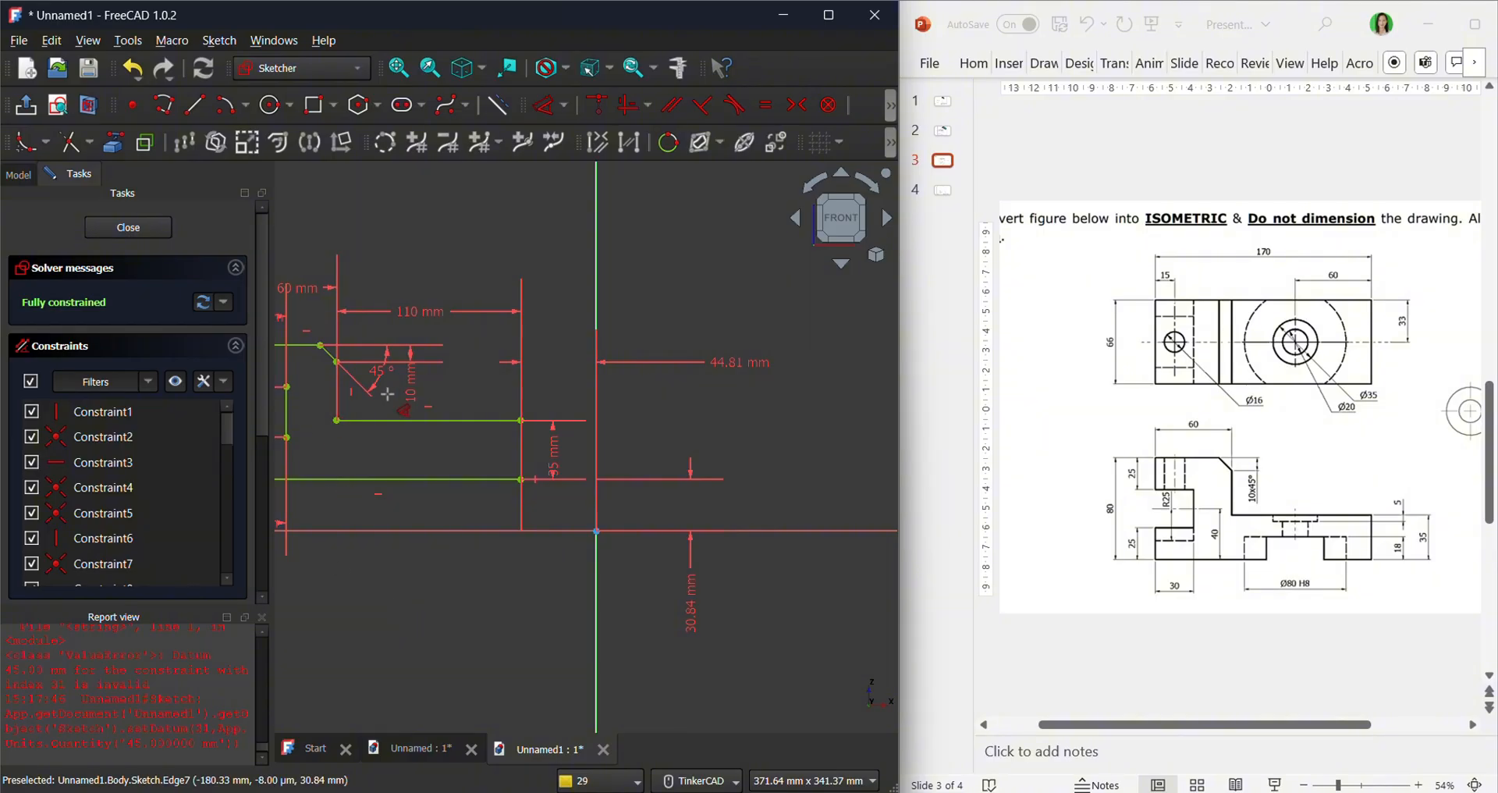
Finish editing the profile sketch, and enlarge the modelling window to fill the screen.
{"action": "scroll", "coordinate": [387, 394], "scroll_direction": "up", "scroll_amount": 2}
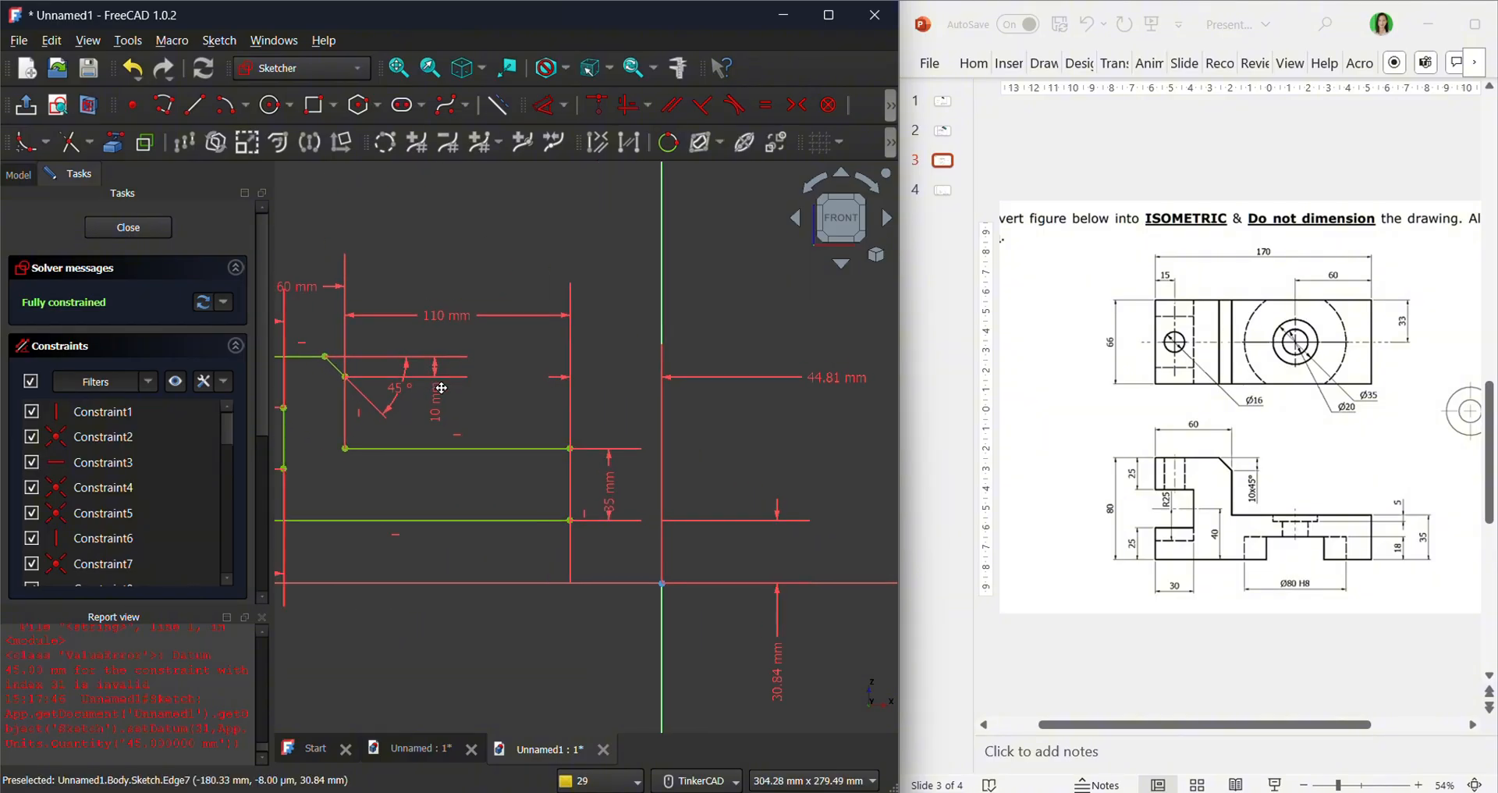
{"action": "middle_click_drag", "start_coordinate": [441, 388], "coordinate": [683, 373]}
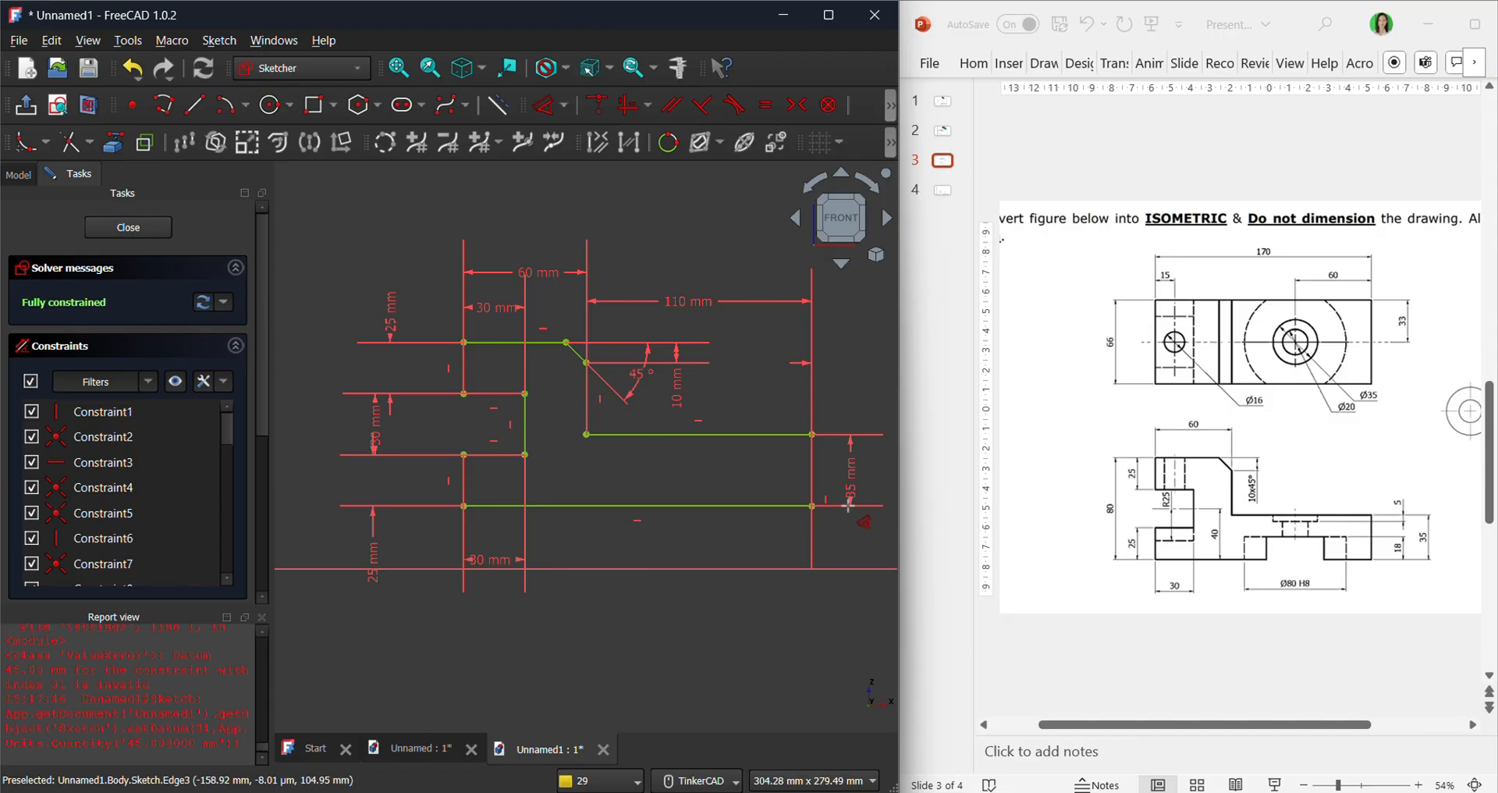
{"action": "left_click", "coordinate": [128, 228]}
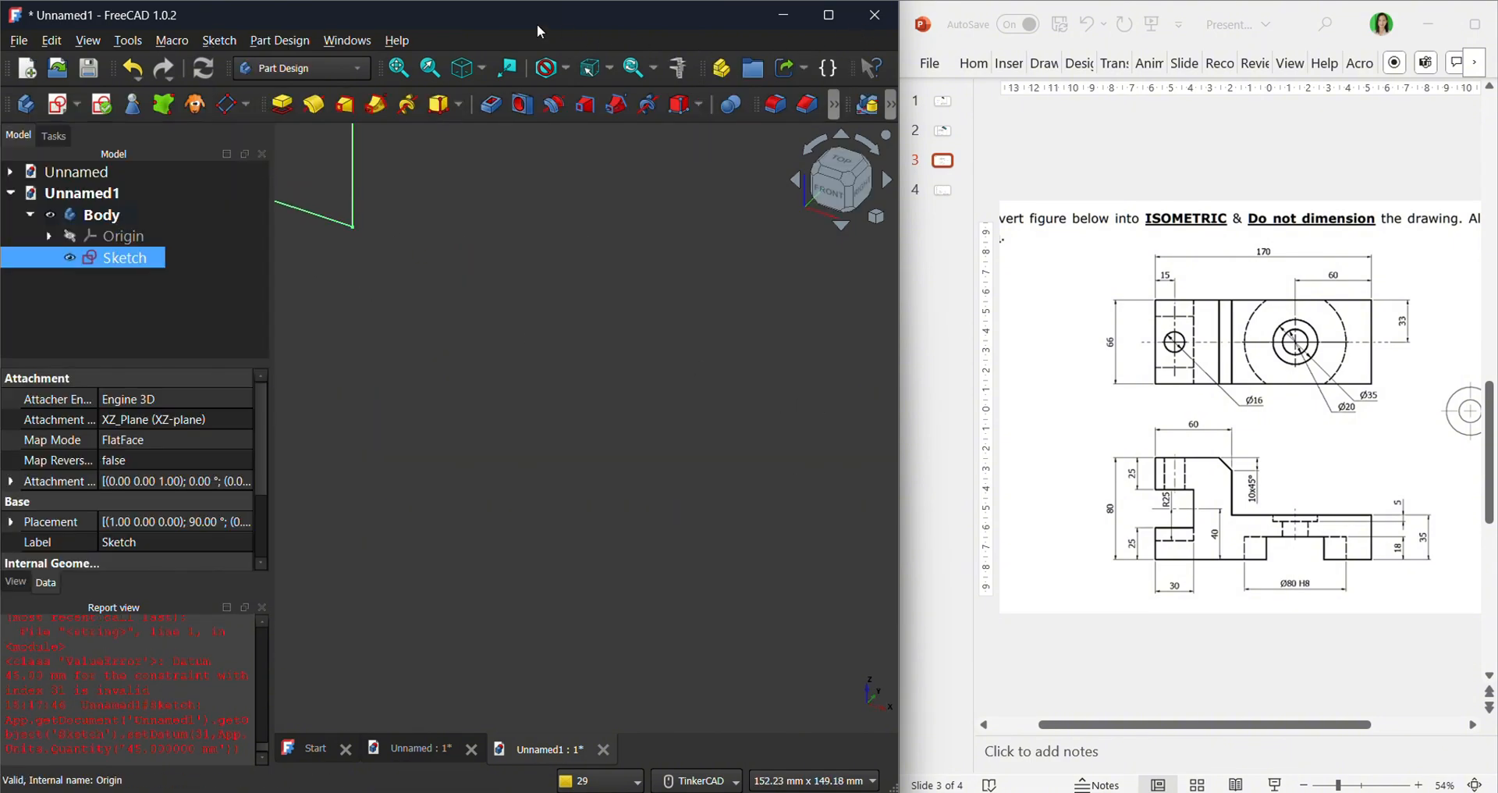
{"action": "left_click_drag", "start_coordinate": [734, 19], "coordinate": [1035, 1]}
{"action": "scroll", "coordinate": [521, 301], "scroll_direction": "down", "scroll_amount": 8}
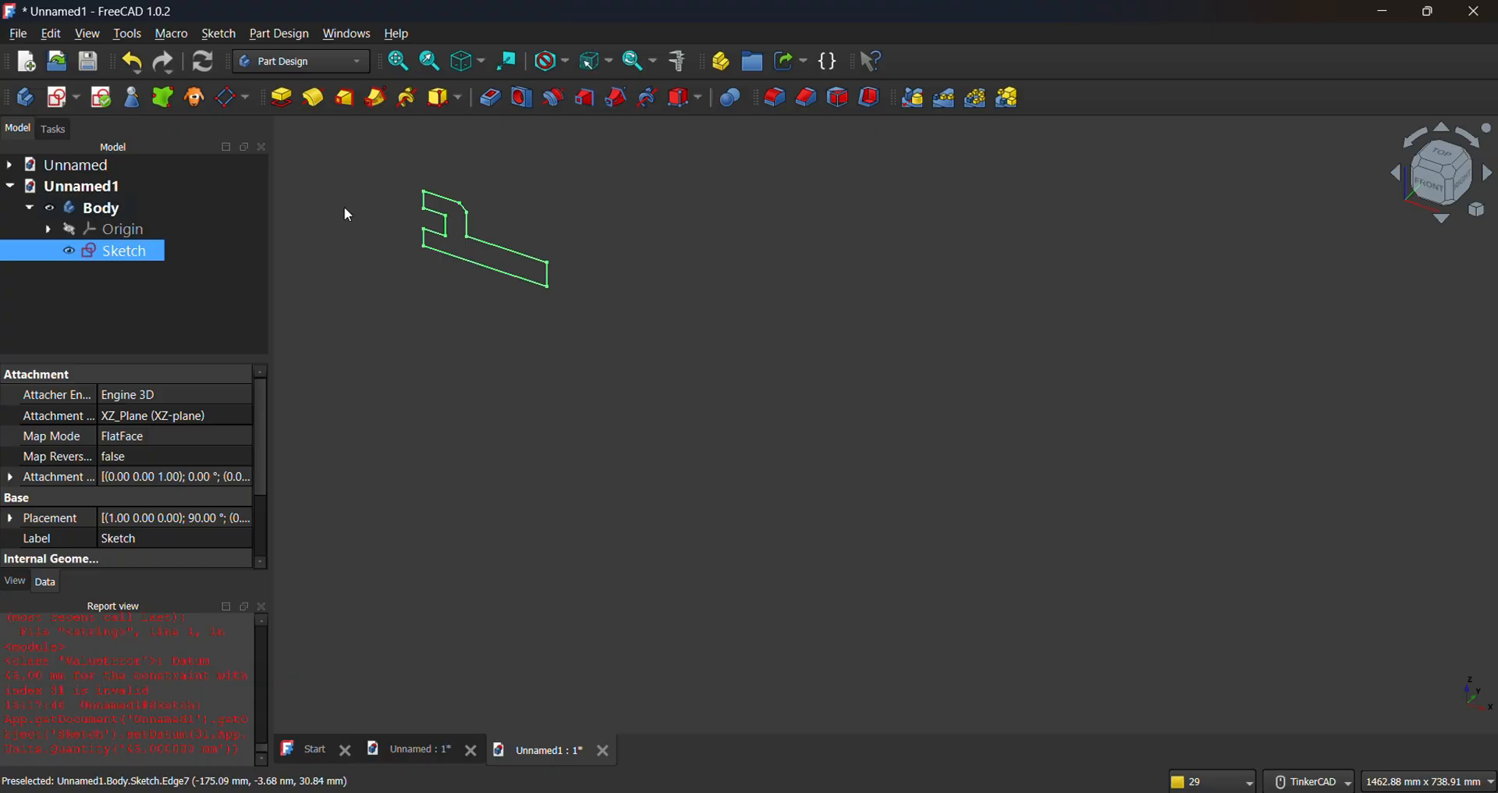
Pad the profile sketch to a length of 66 mm, the bracket width given in the reference drawing.
{"action": "left_click", "coordinate": [281, 97]}
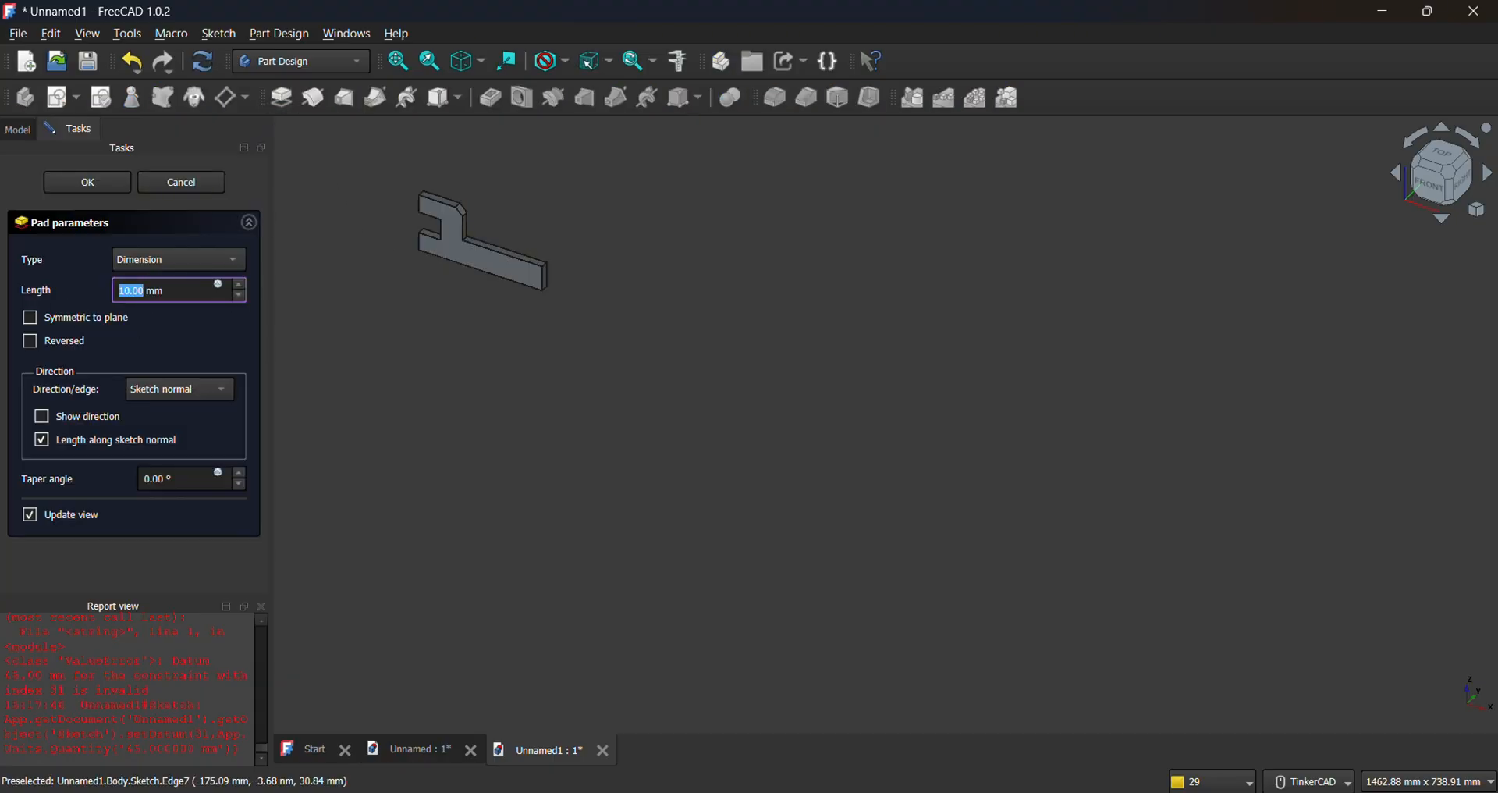
{"action": "key", "text": "alt+Tab"}
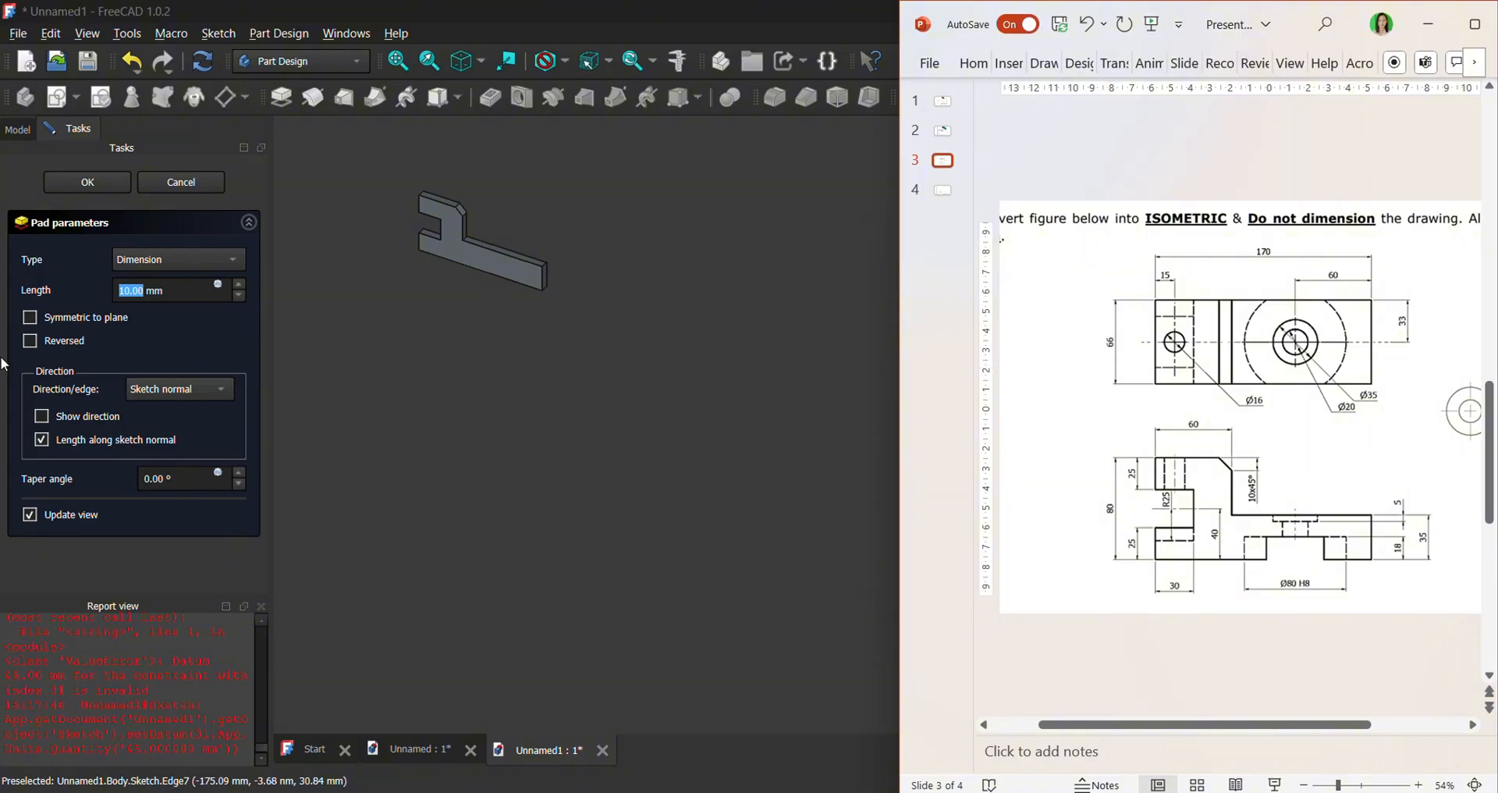
{"action": "type", "text": "66"}
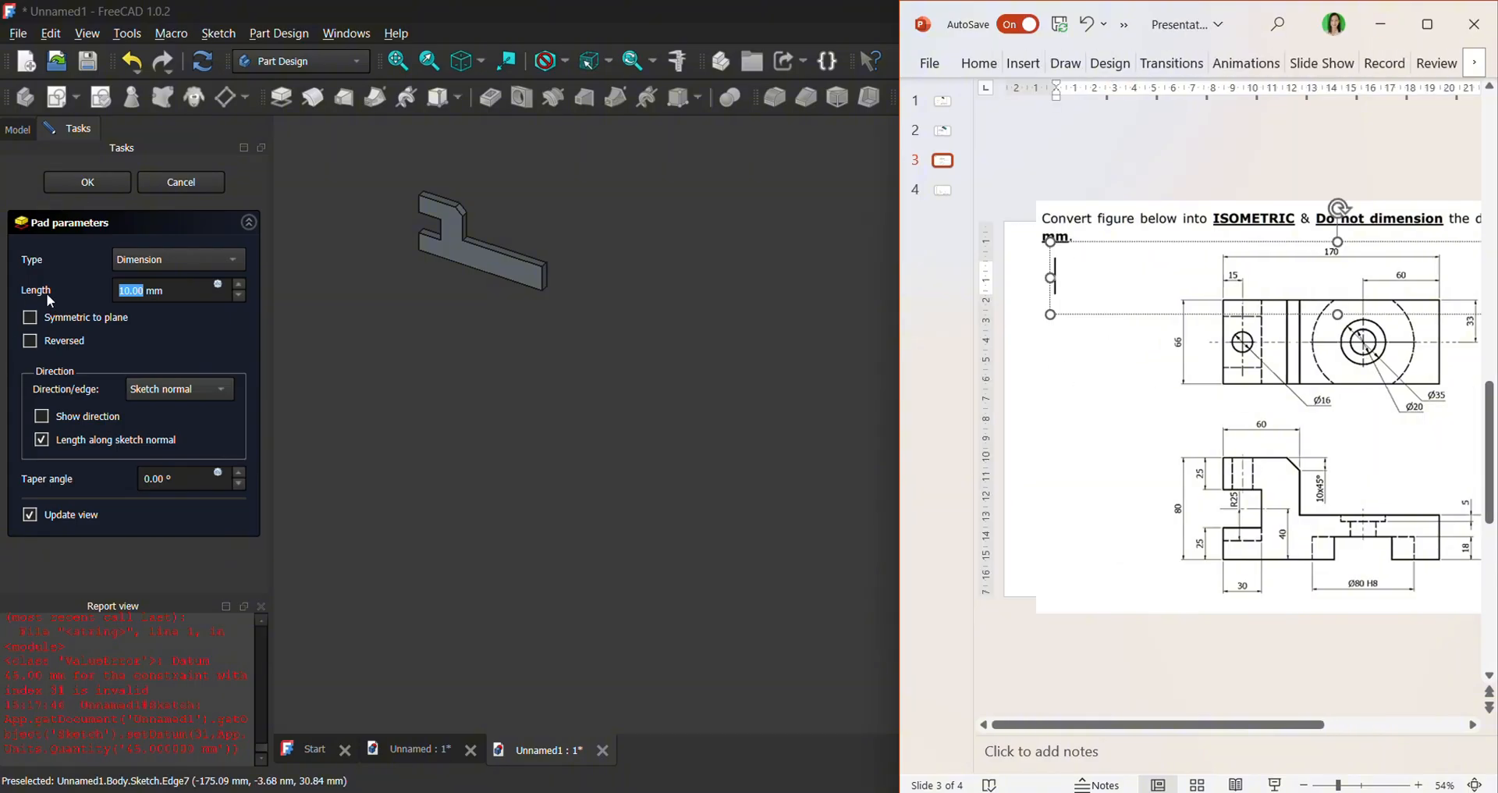
{"action": "left_click", "coordinate": [144, 291]}
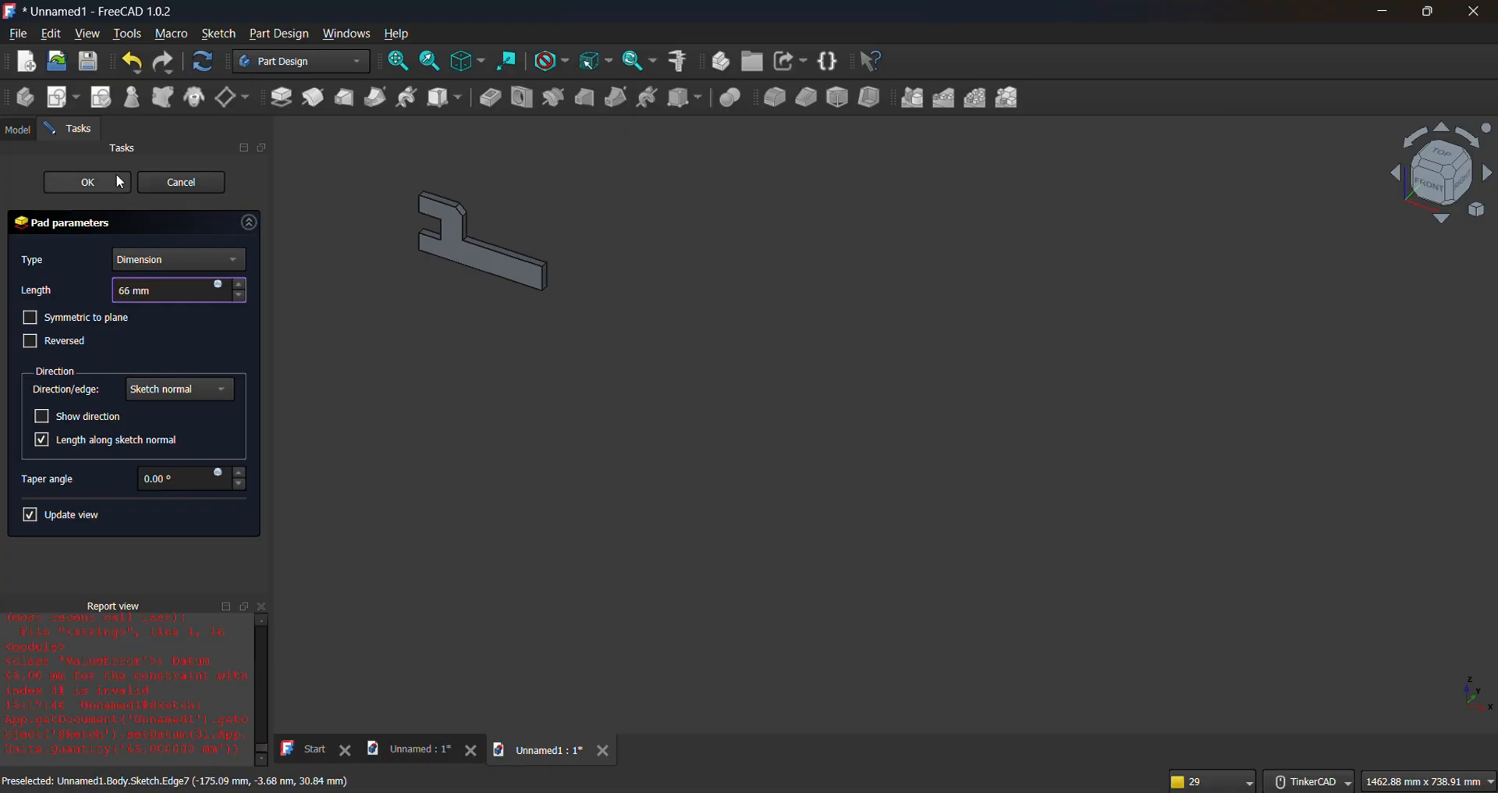
{"action": "left_click", "coordinate": [88, 182]}
{"action": "scroll", "coordinate": [377, 205], "scroll_direction": "up", "scroll_amount": 5}
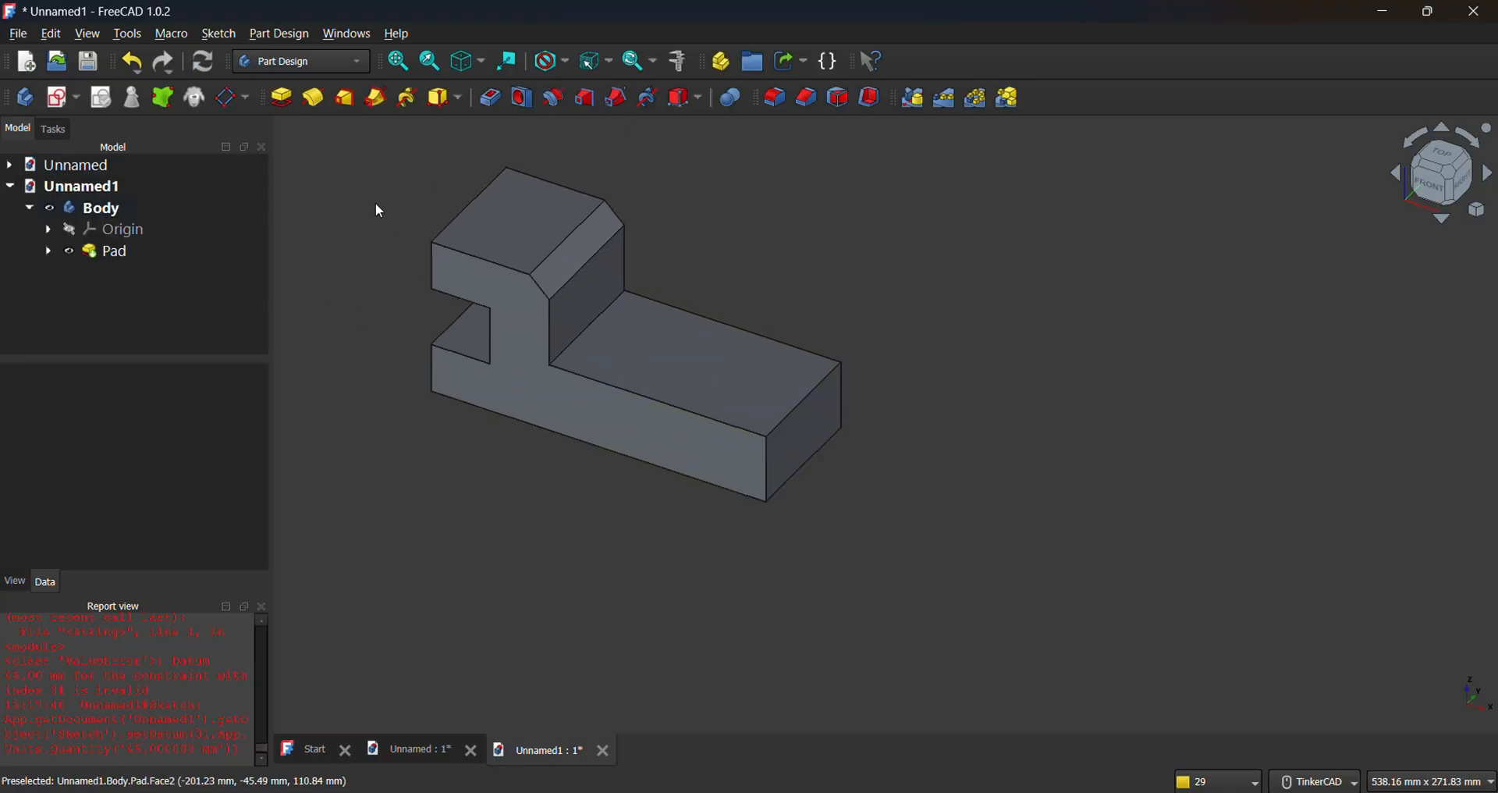
{"action": "scroll", "coordinate": [816, 521], "scroll_direction": "down", "scroll_amount": 2}
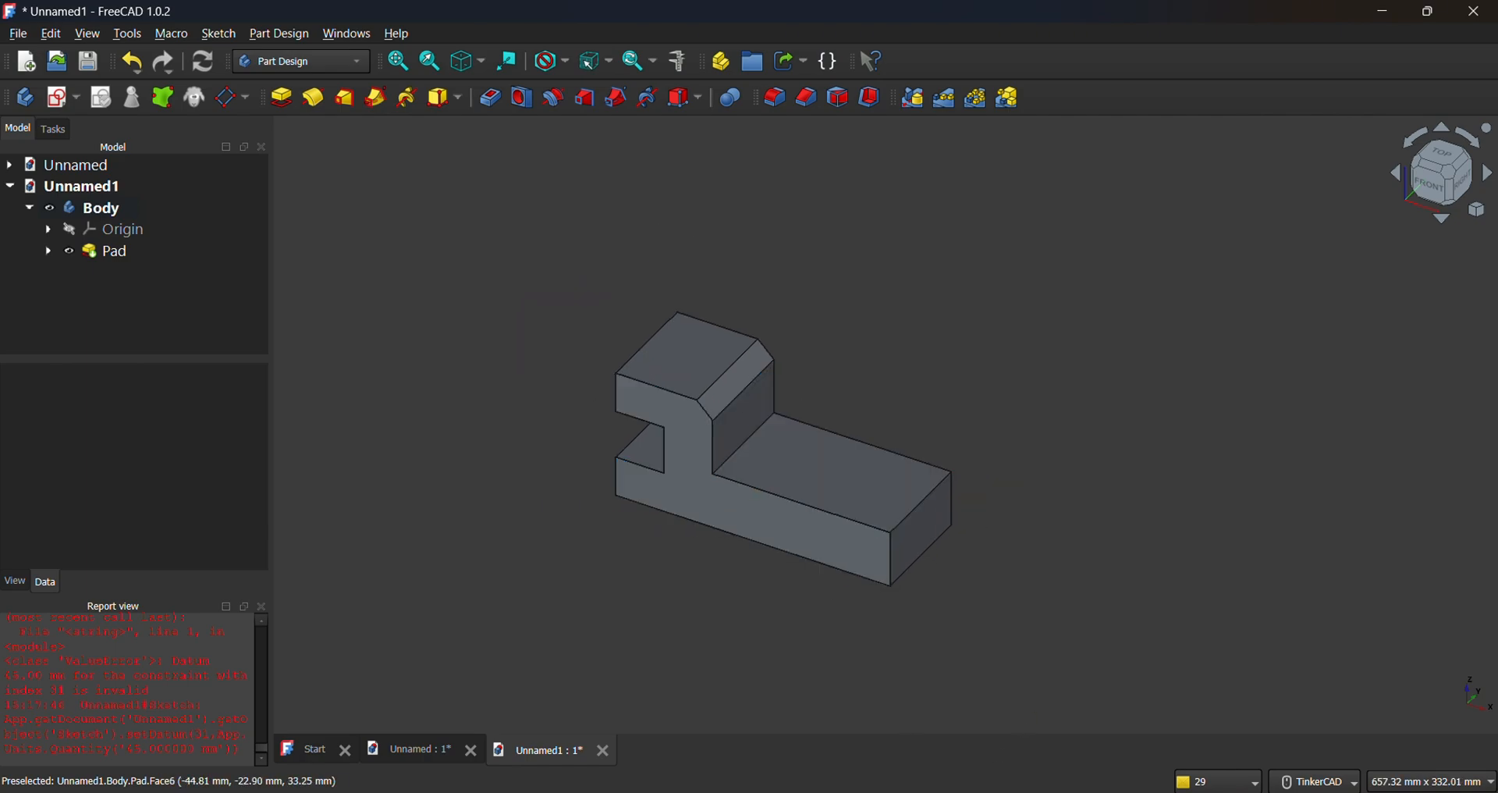
Consult the reference drawing, and start a new sketch on the bracket's bottom face.
{"action": "key", "text": "alt+Tab"}
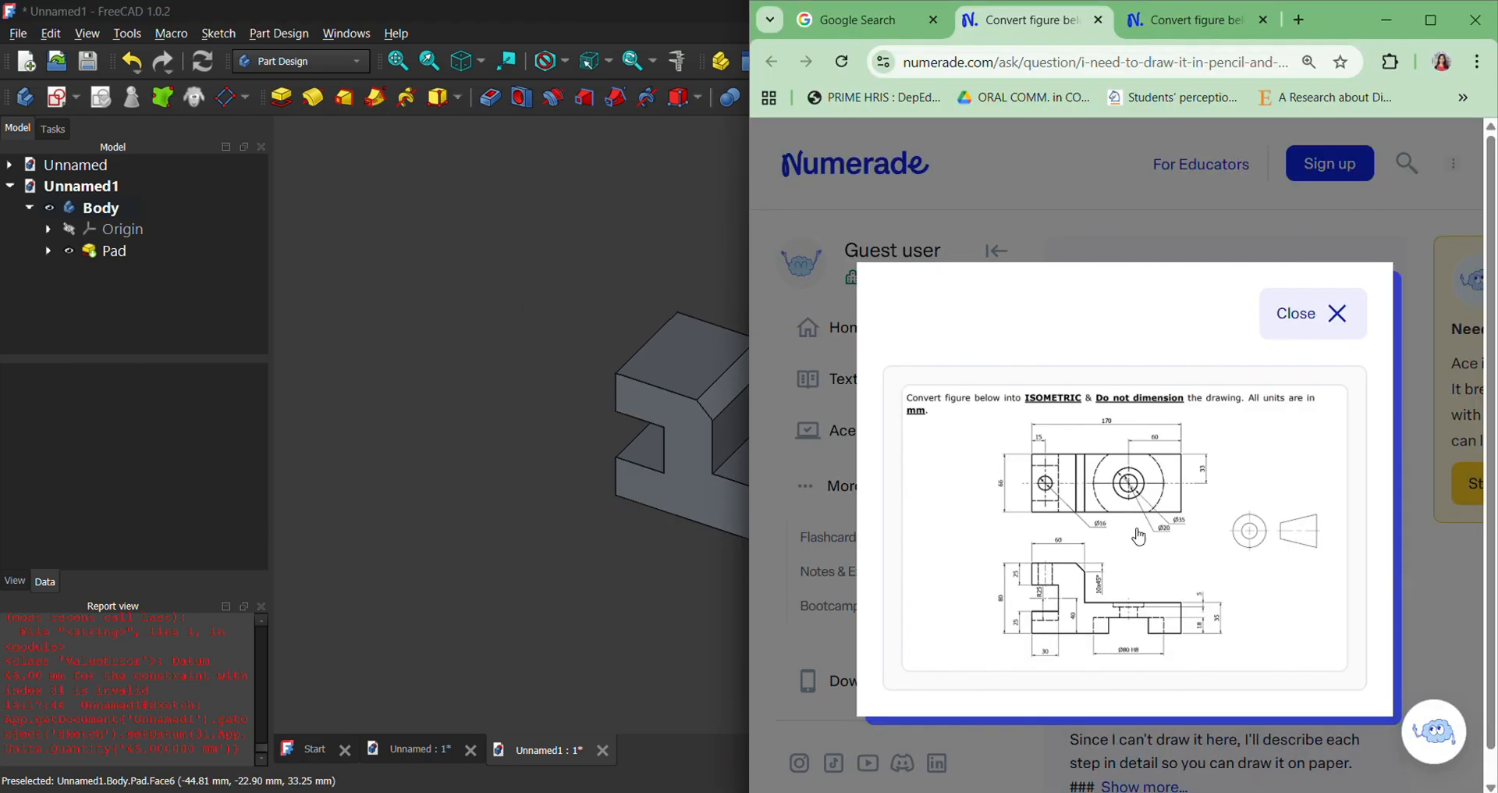
{"action": "key", "text": "alt+Tab"}
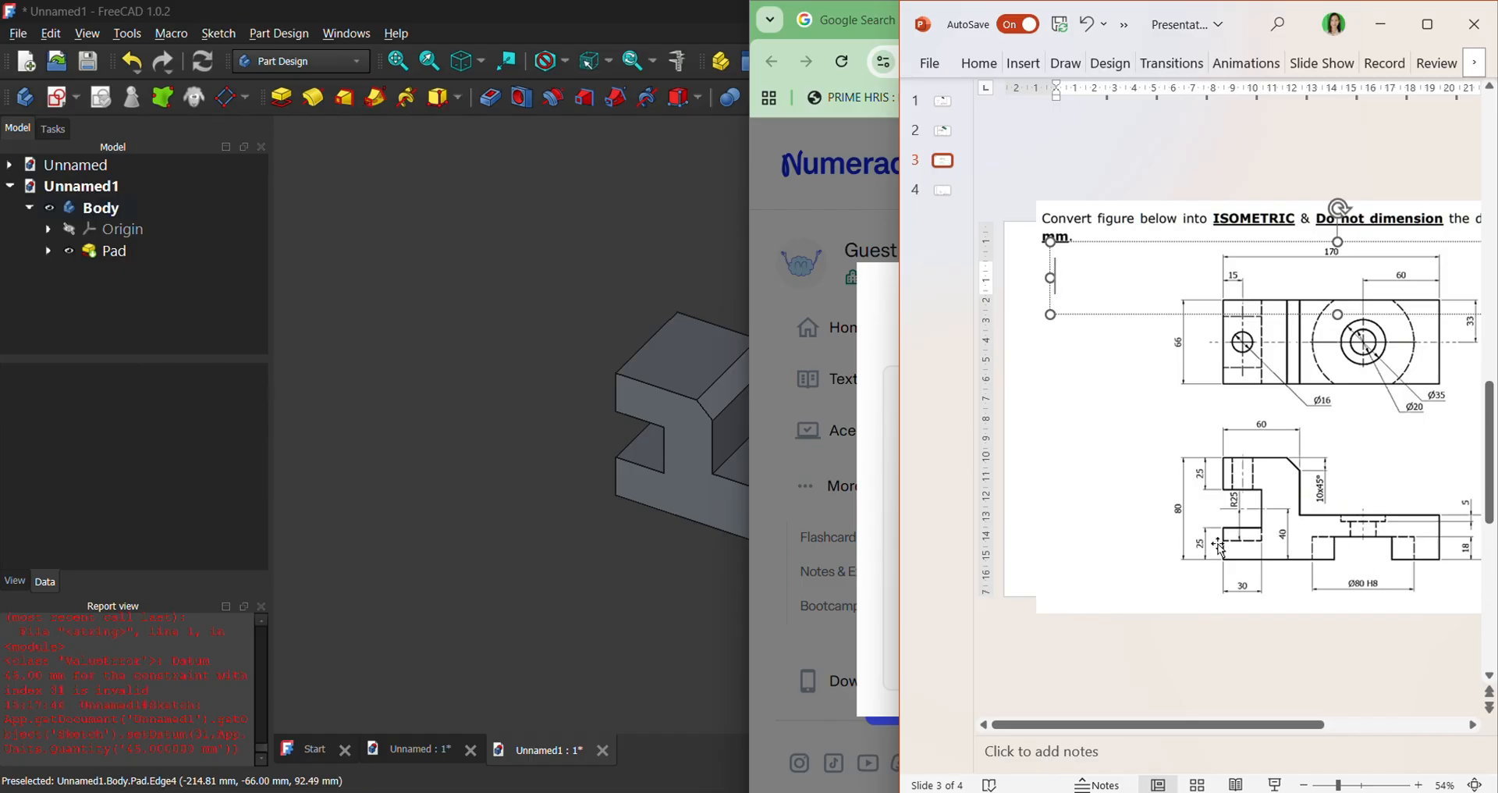
{"action": "left_click", "coordinate": [494, 259]}
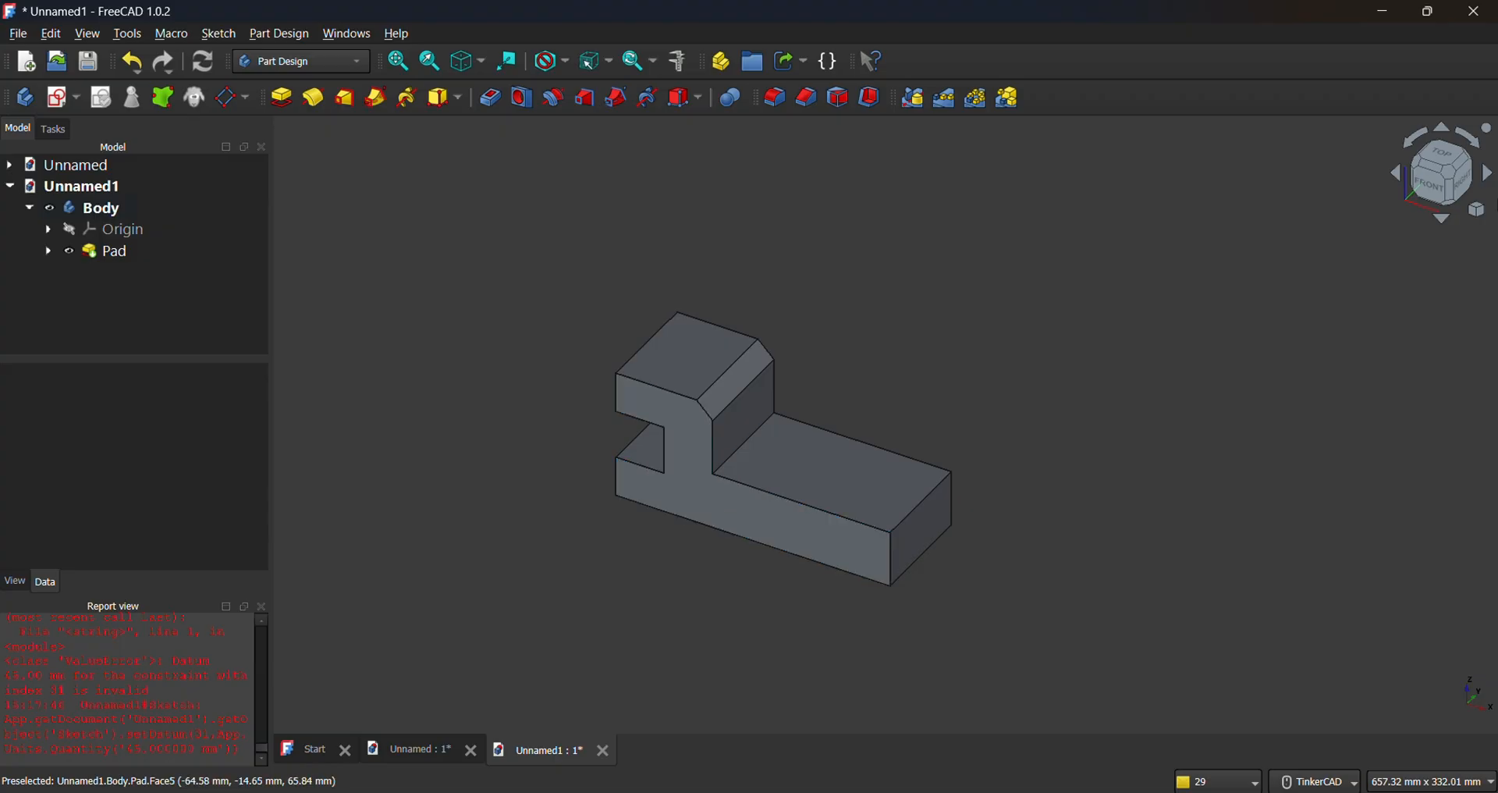
{"action": "left_click", "coordinate": [1443, 220]}
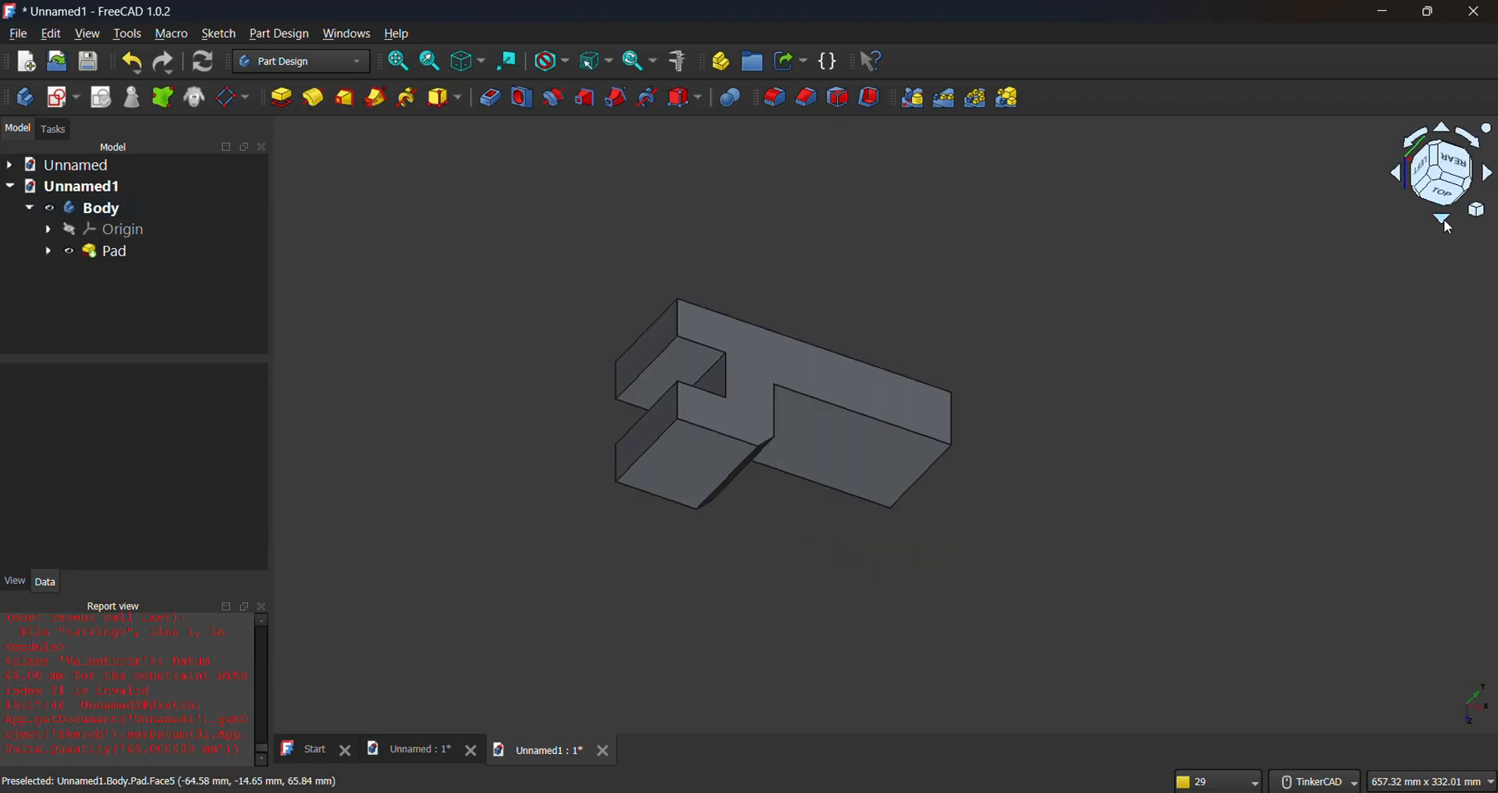
{"action": "left_click", "coordinate": [1443, 218]}
{"action": "left_click", "coordinate": [831, 409]}
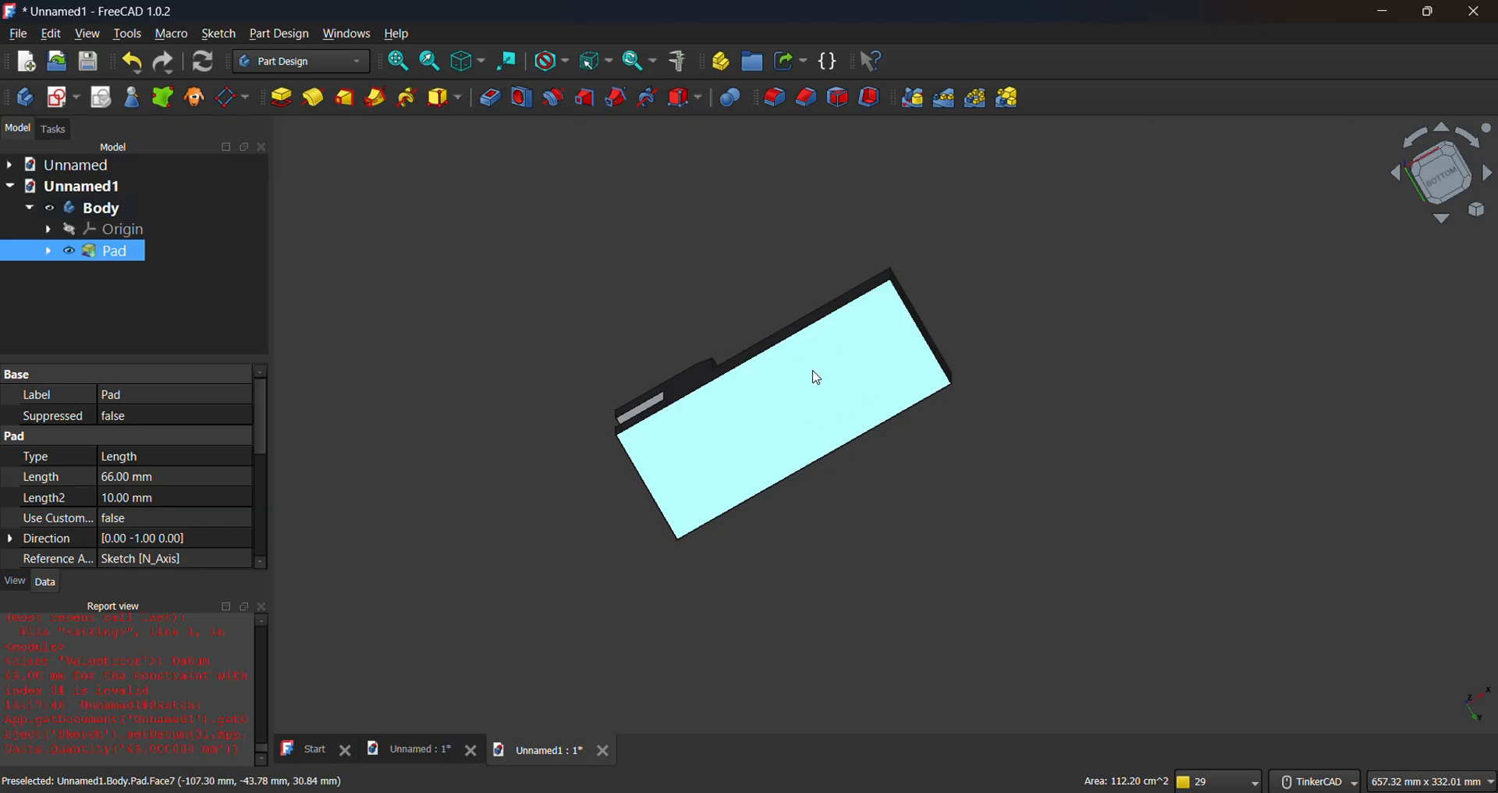
{"action": "left_click", "coordinate": [60, 97]}
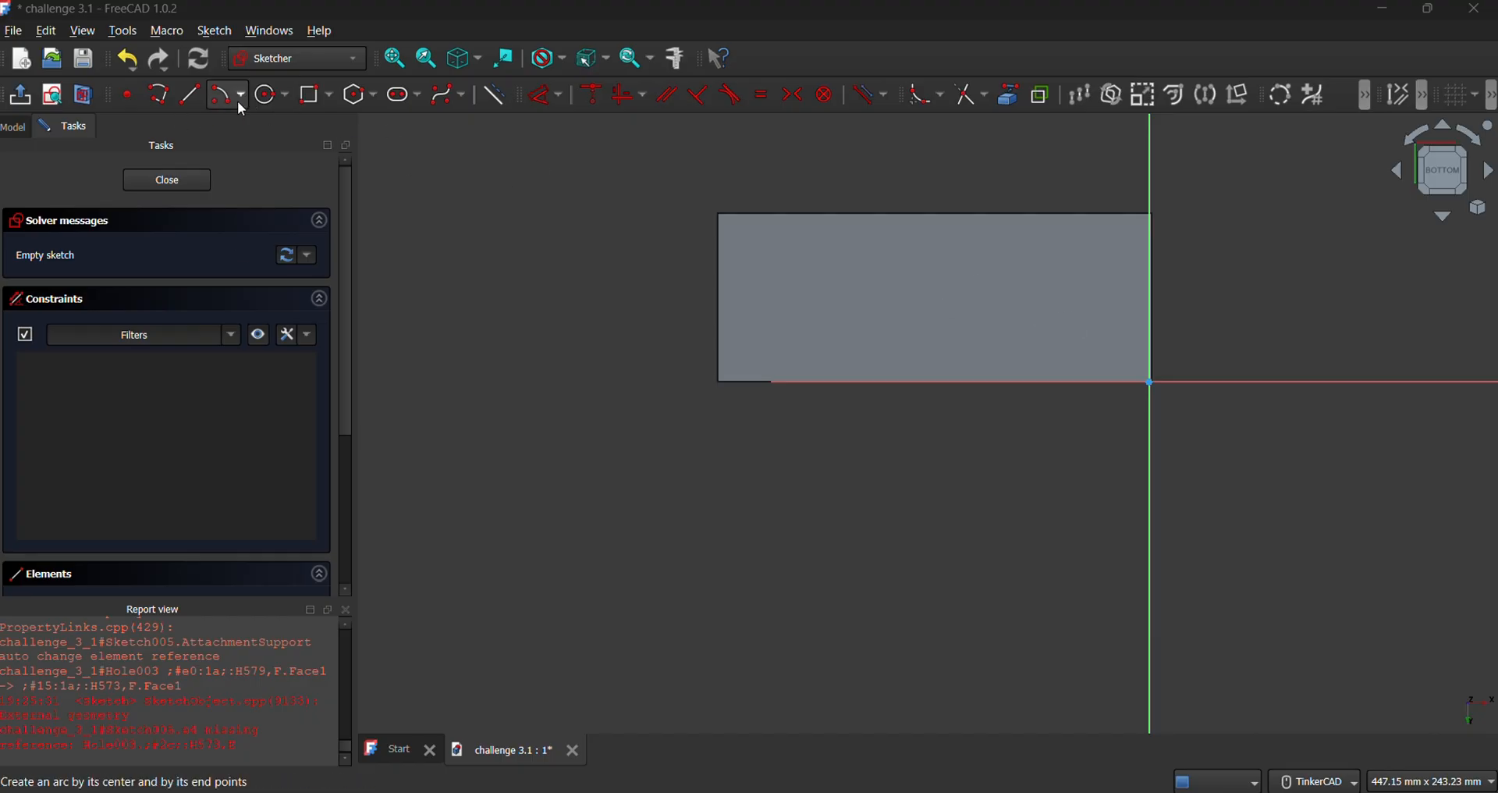
Sketch a circle 80 mm in diameter on the bottom face, centred near the short end by the vertical axis.
{"action": "key", "text": "g"}
{"action": "key", "text": "c"}
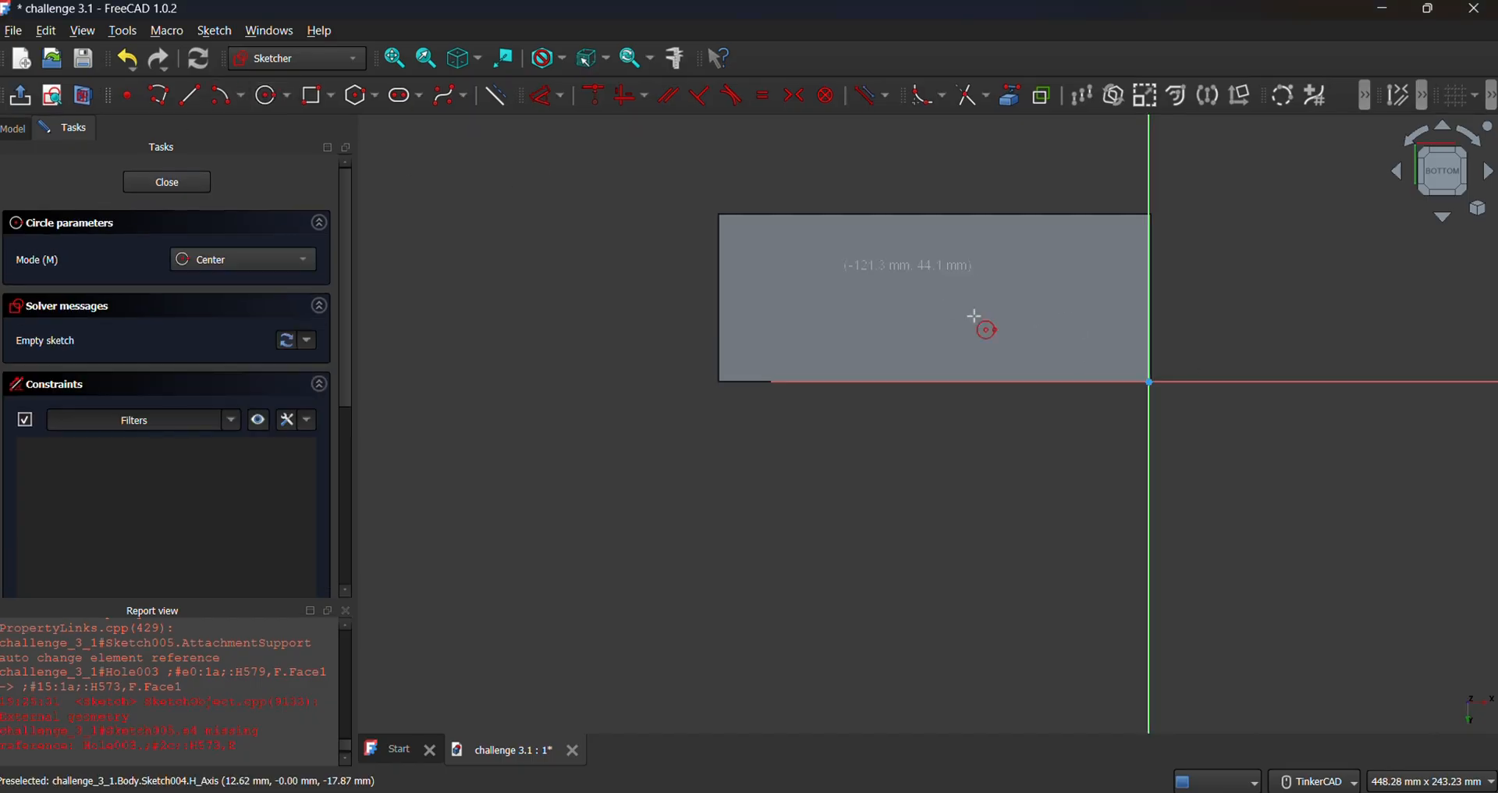
{"action": "left_click", "coordinate": [1039, 290]}
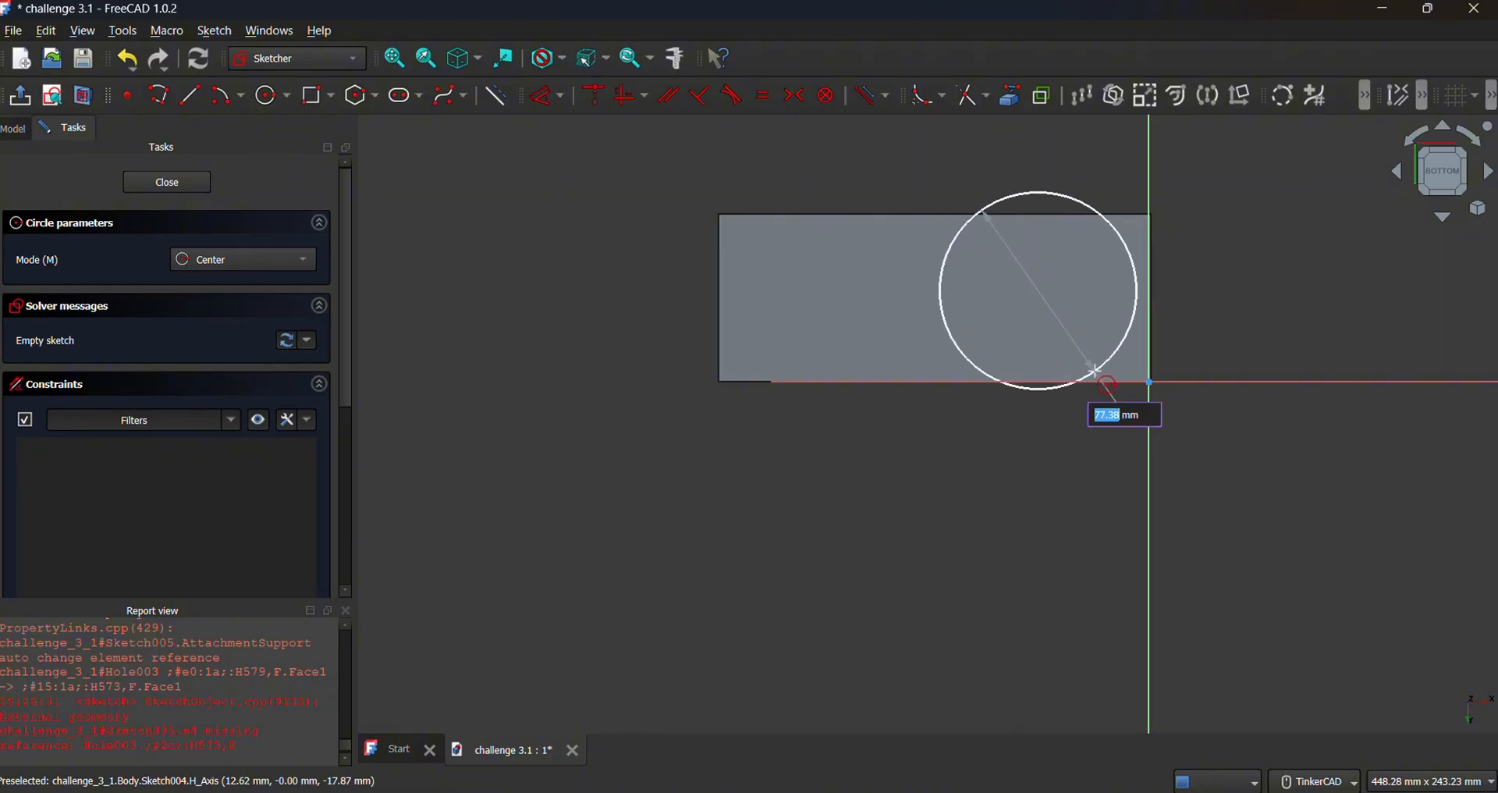
{"action": "type", "text": "80"}
{"action": "key", "text": "Return"}
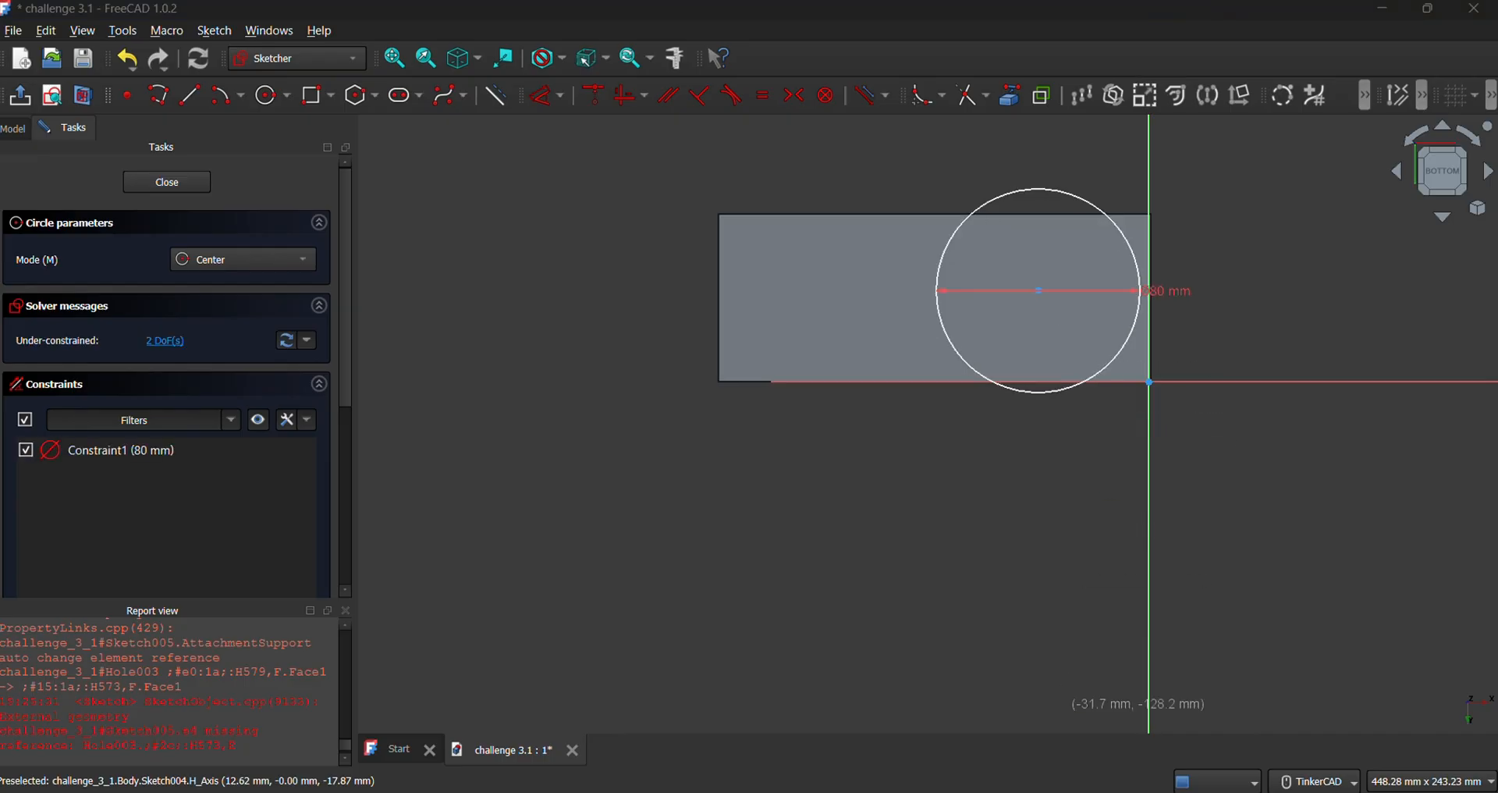
Check the reference drawing for the position of the 80 mm circle's centre.
{"action": "key", "text": "super+Tab"}
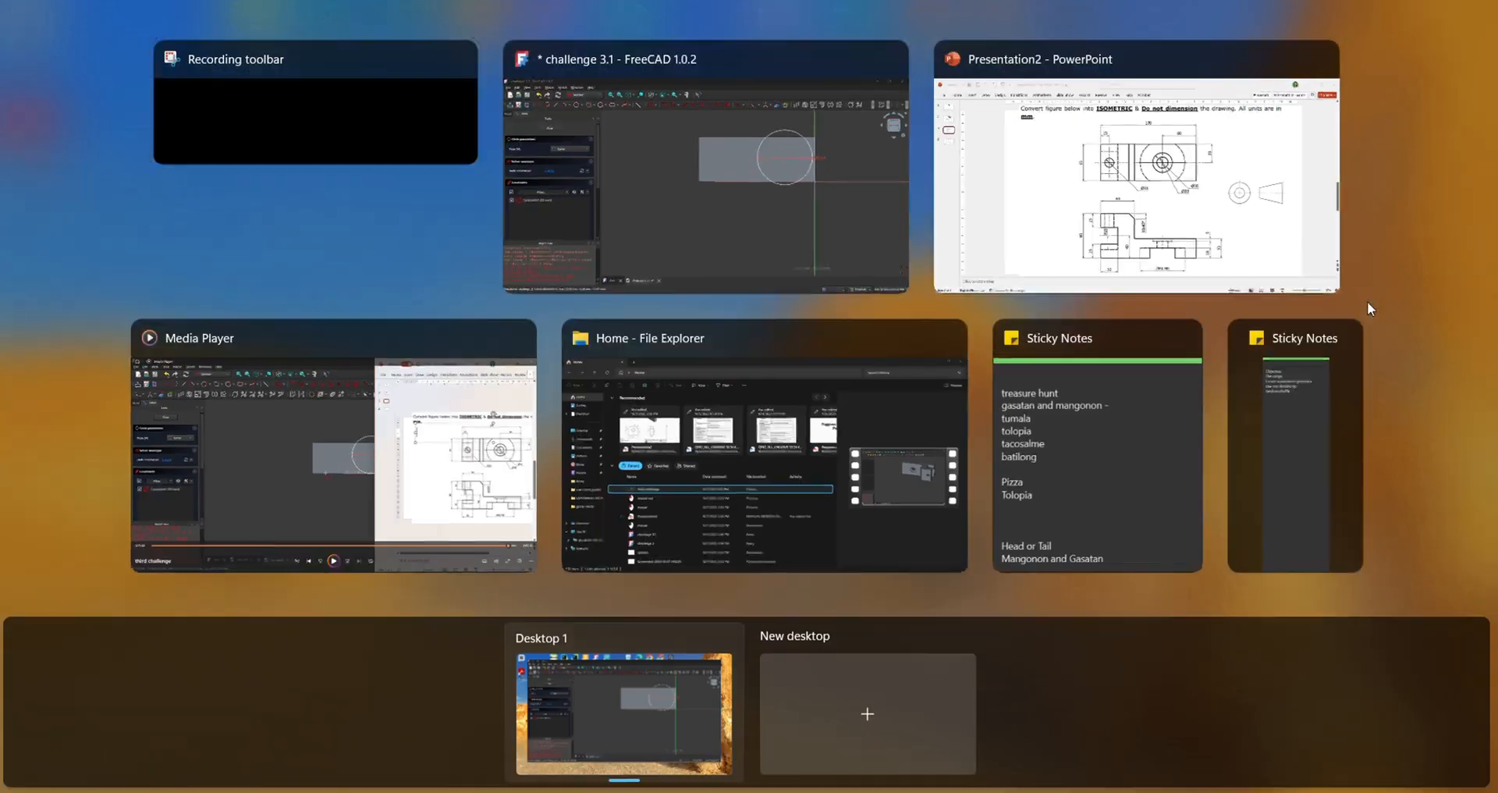
{"action": "left_click", "coordinate": [1326, 280]}
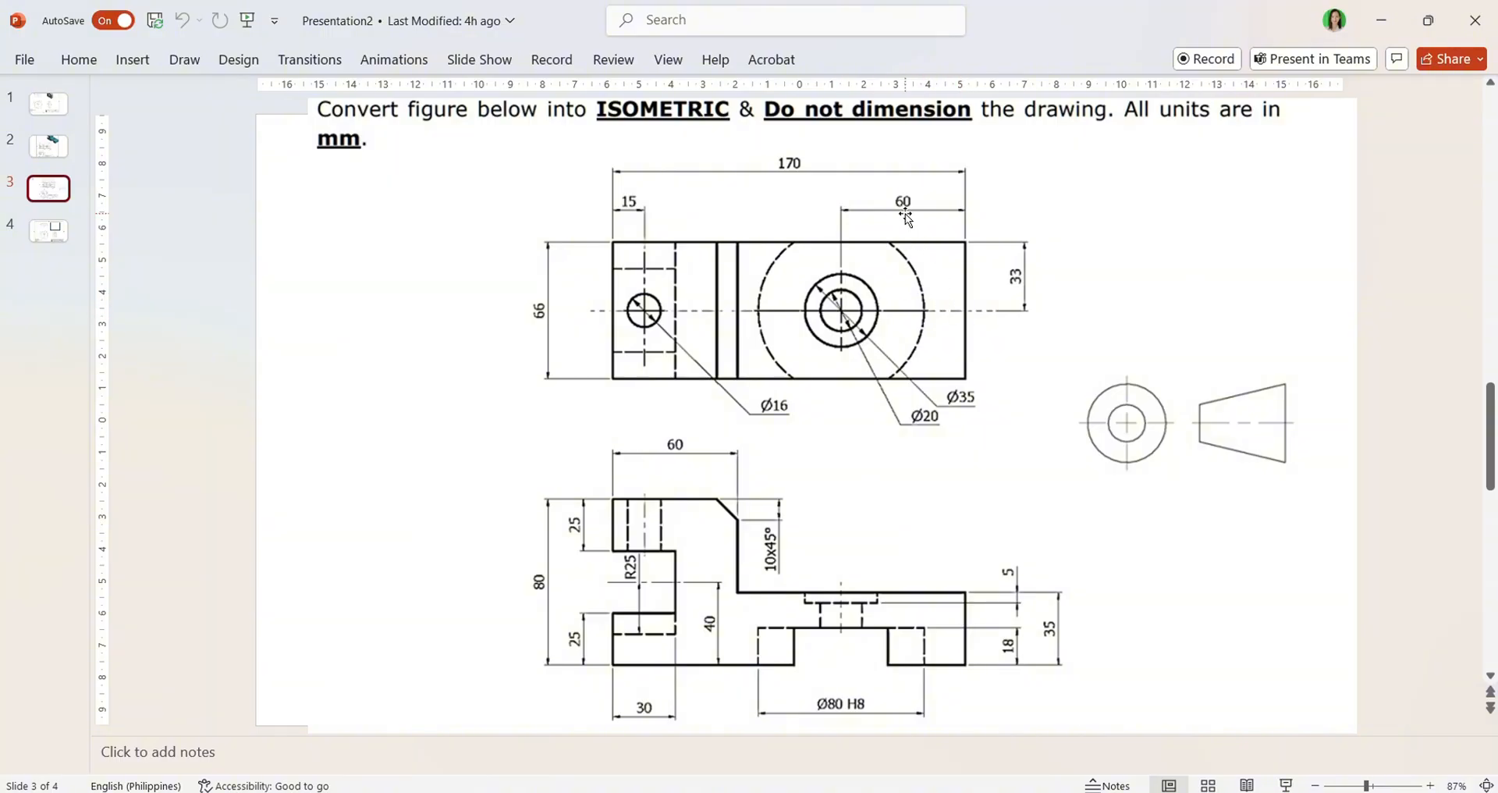
{"action": "key", "text": "super+Tab"}
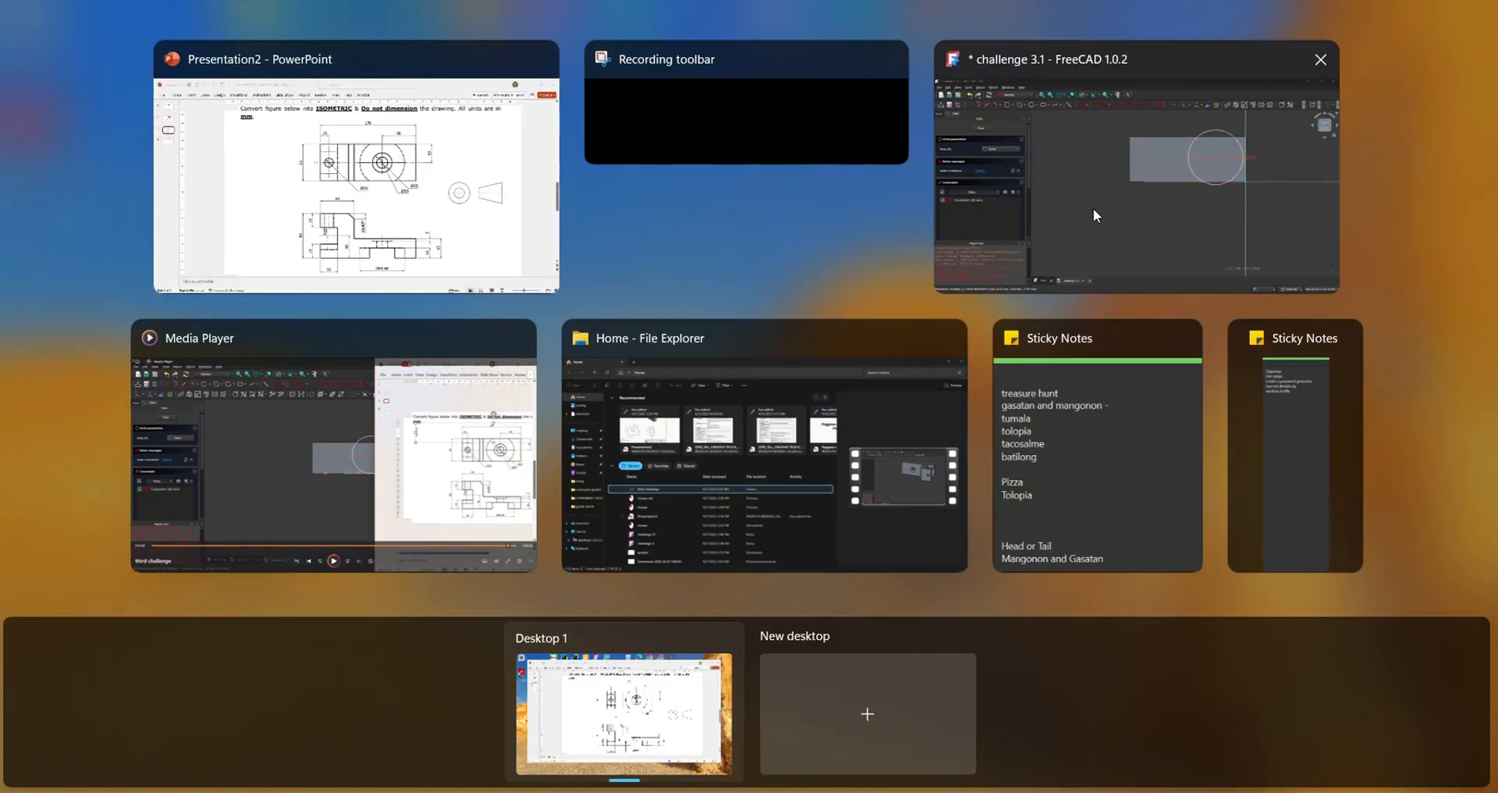
{"action": "left_click", "coordinate": [1093, 208]}
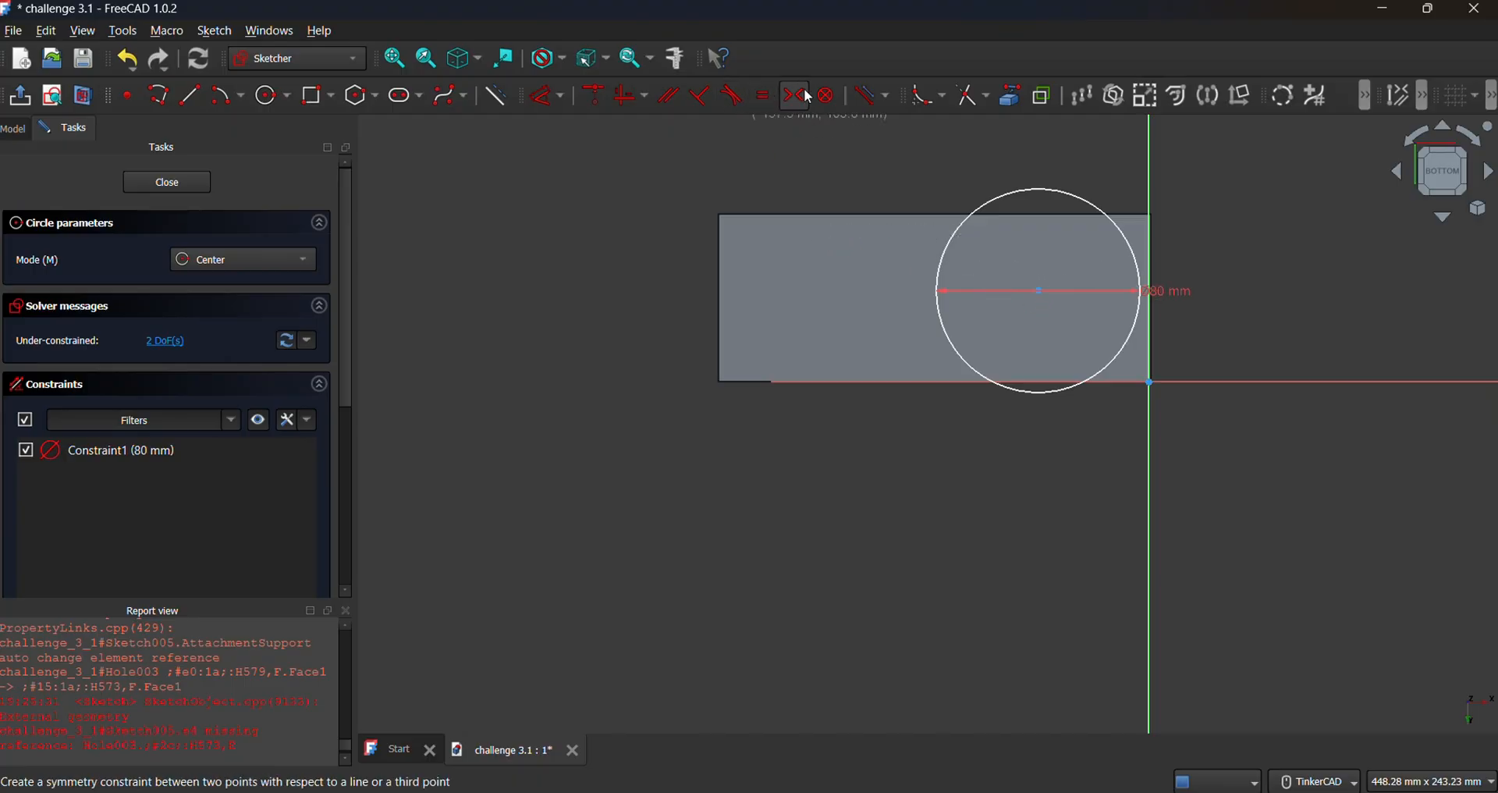
{"action": "left_click", "coordinate": [541, 97]}
{"action": "left_click", "coordinate": [1039, 290]}
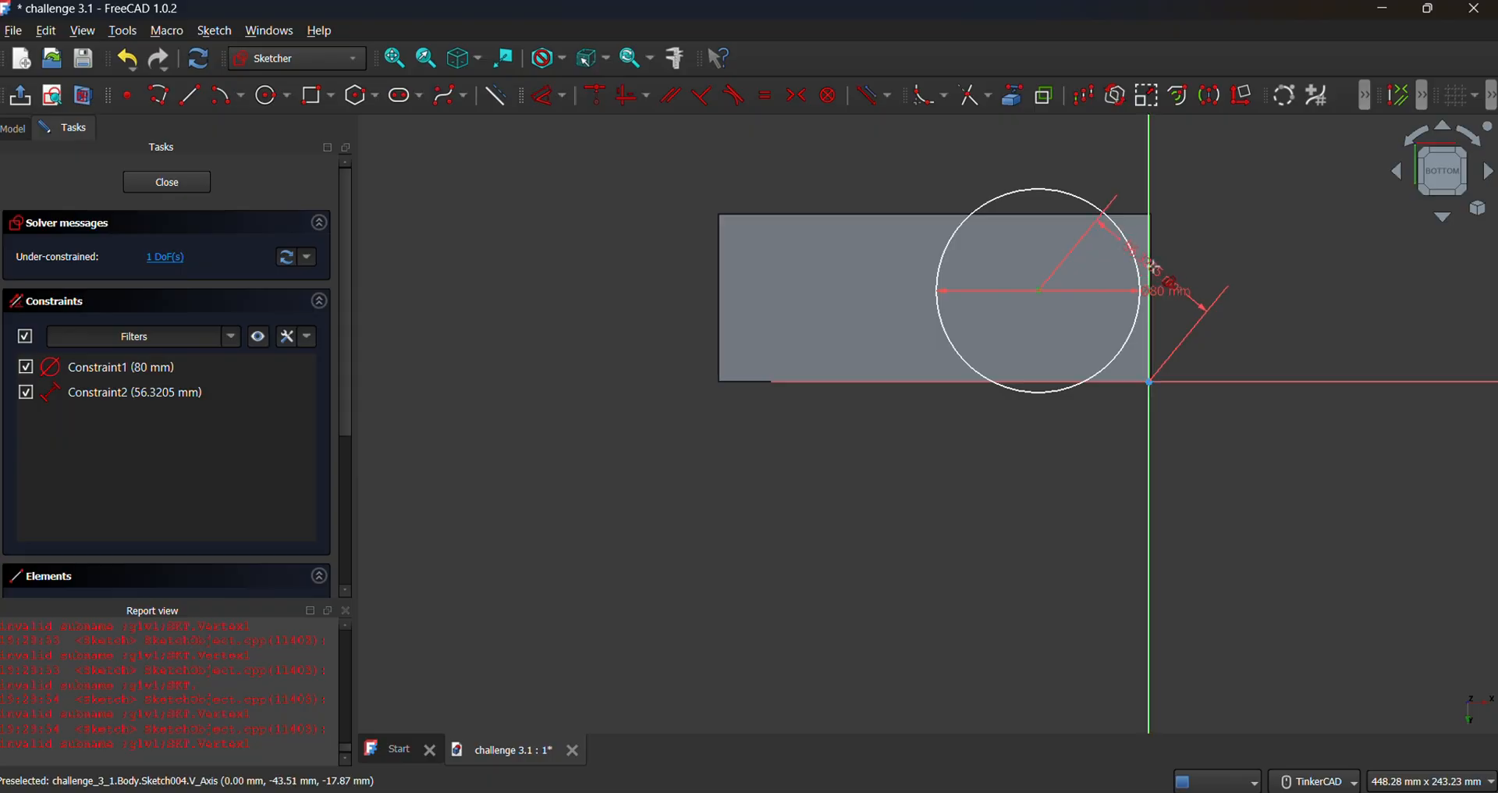
{"action": "scroll", "coordinate": [1149, 292], "scroll_direction": "up", "scroll_amount": 5}
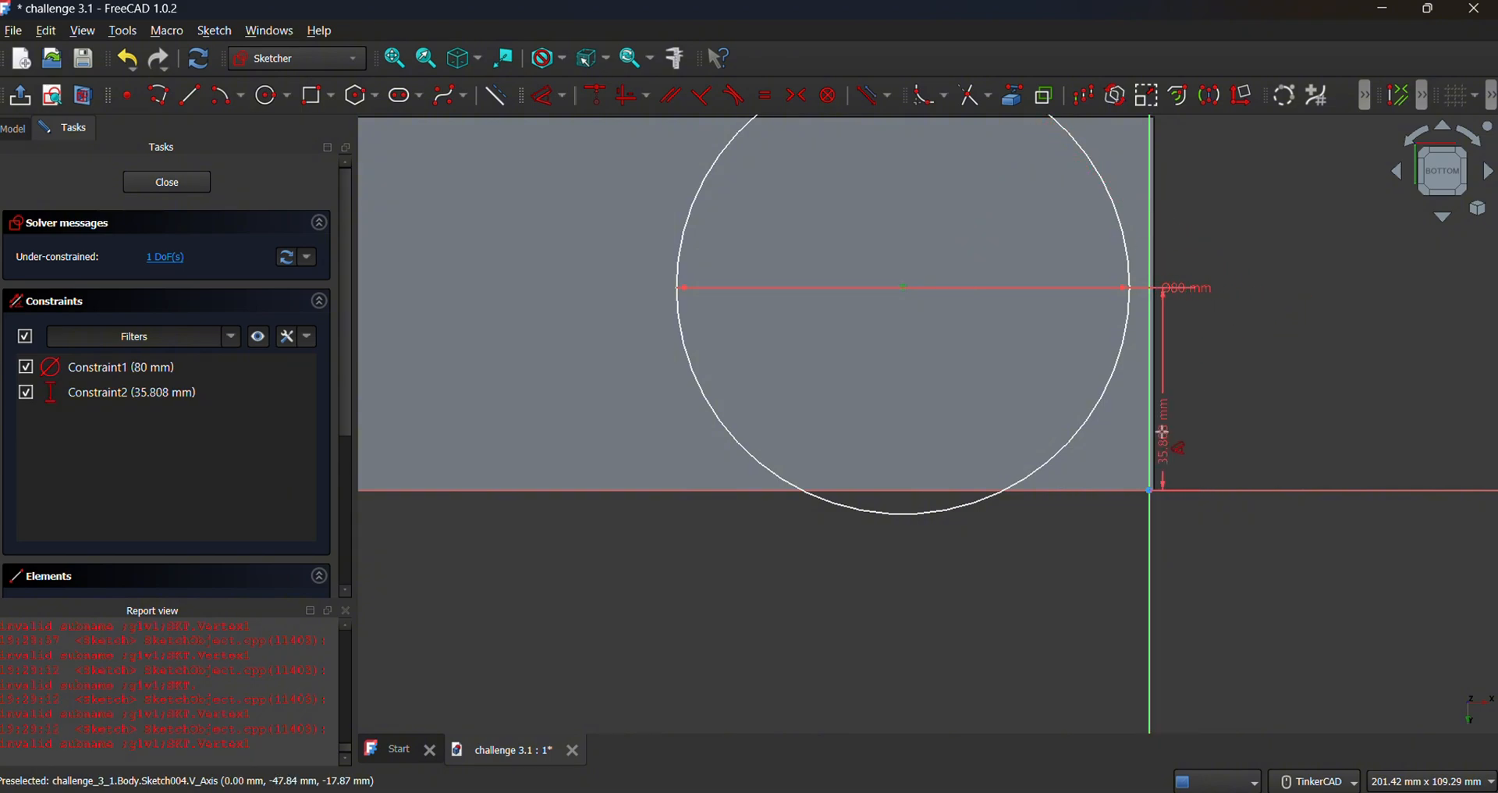
Project the face's short edge beside the vertical axis as external geometry and constrain the circle's centre 60 mm from it.
{"action": "left_click", "coordinate": [1012, 95]}
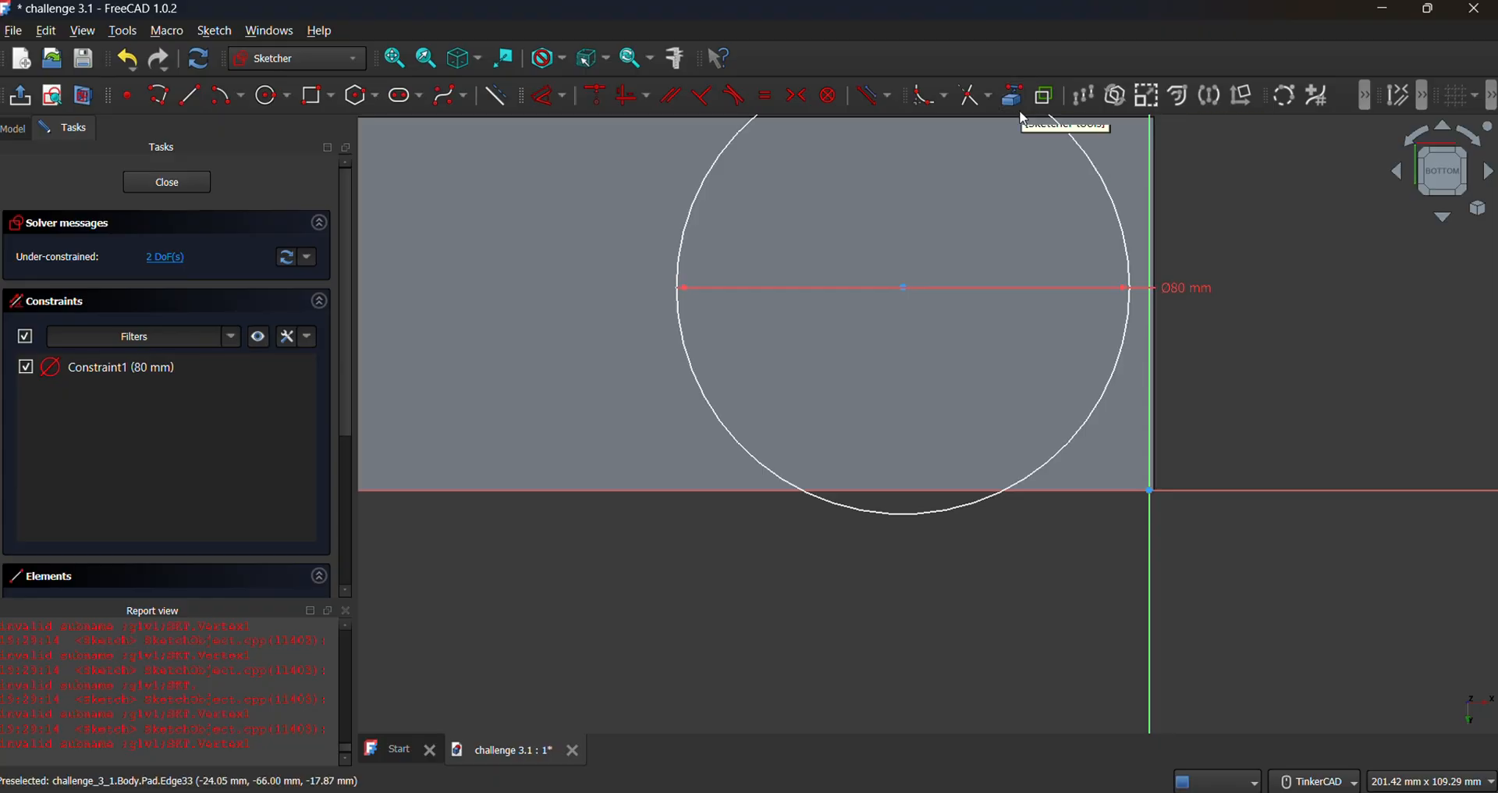
{"action": "left_click", "coordinate": [1154, 245]}
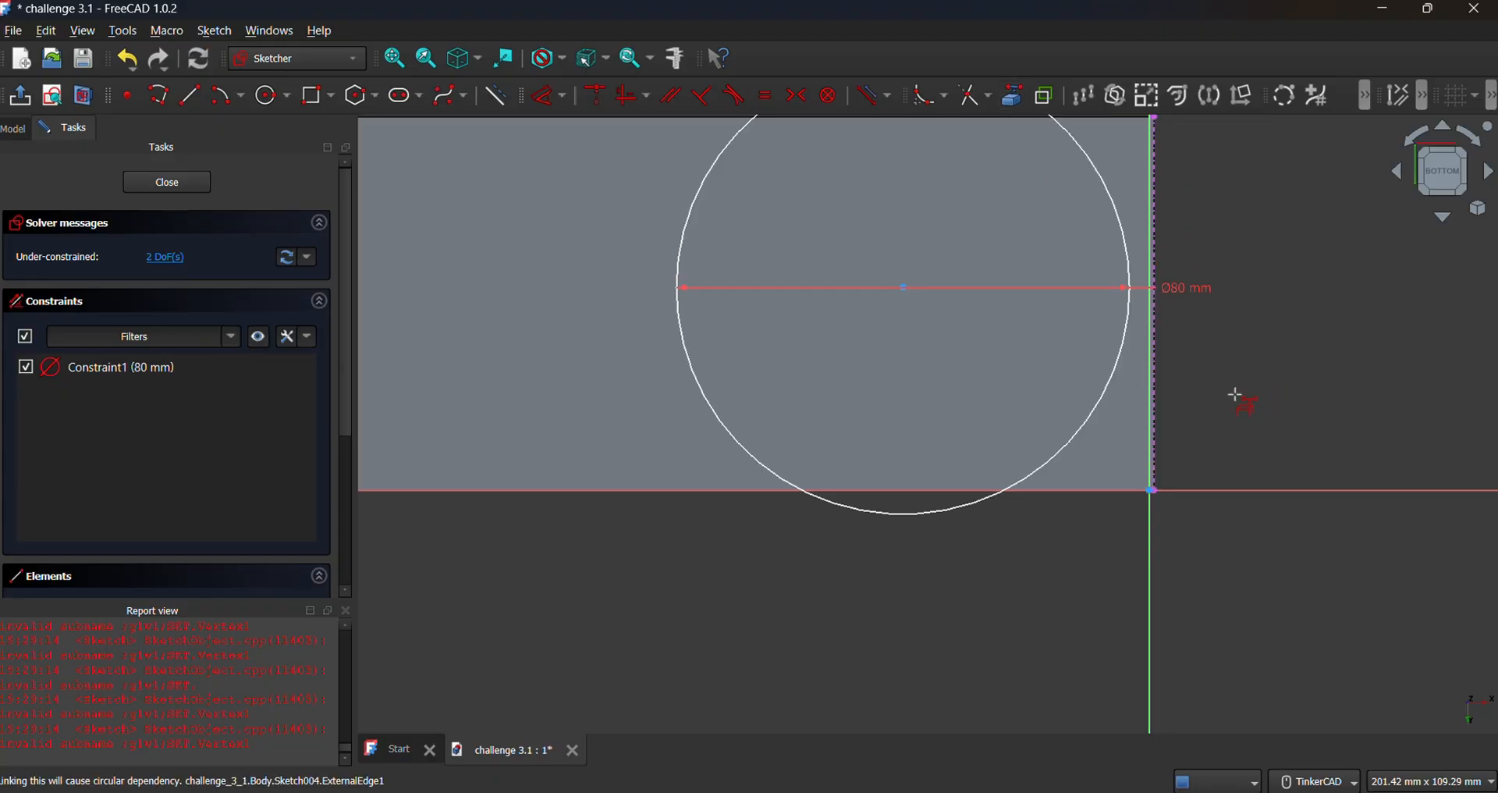
{"action": "left_click", "coordinate": [546, 97]}
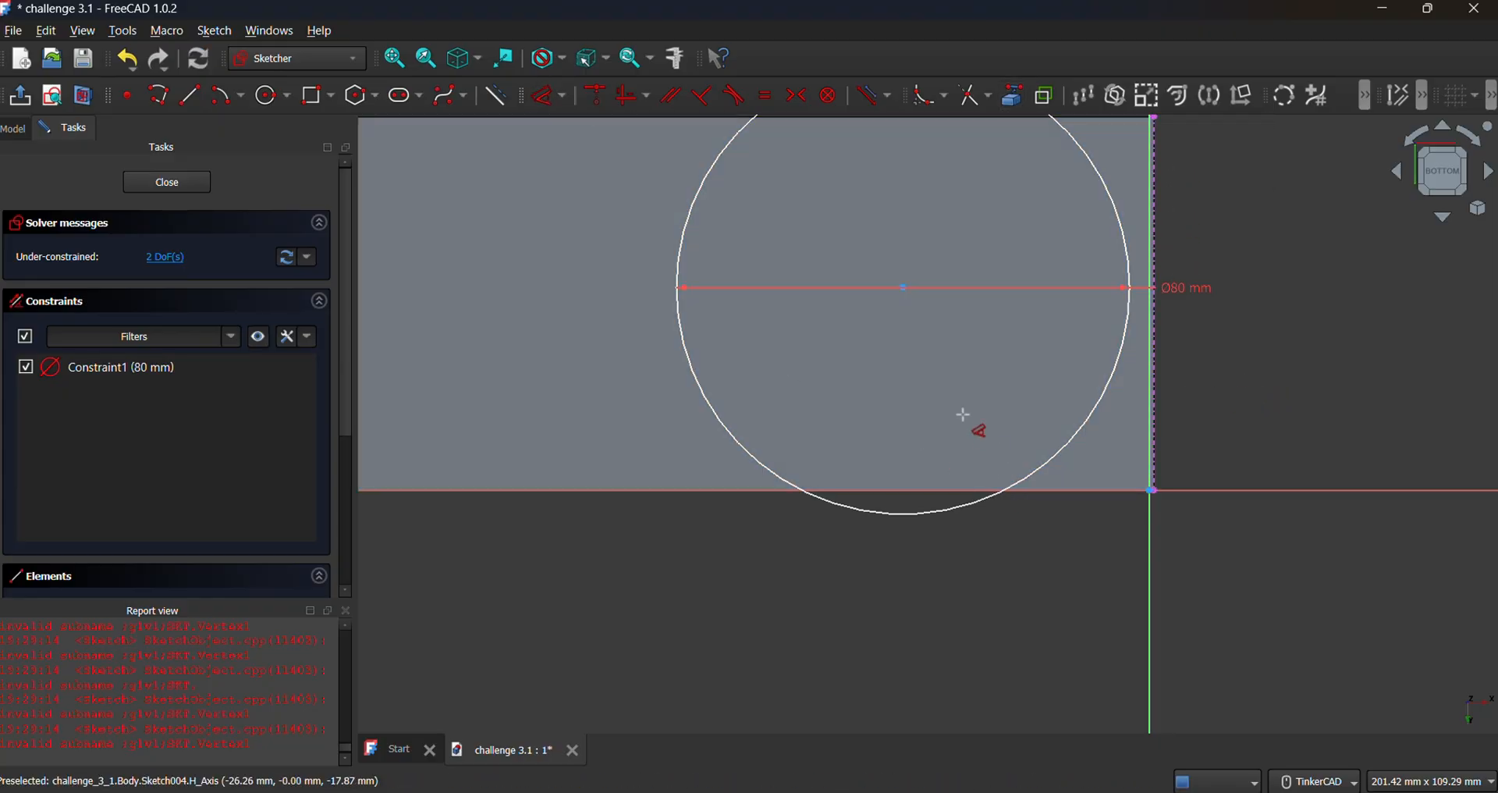
{"action": "left_click", "coordinate": [906, 288]}
{"action": "left_click_drag", "start_coordinate": [1001, 349], "coordinate": [1159, 269]}
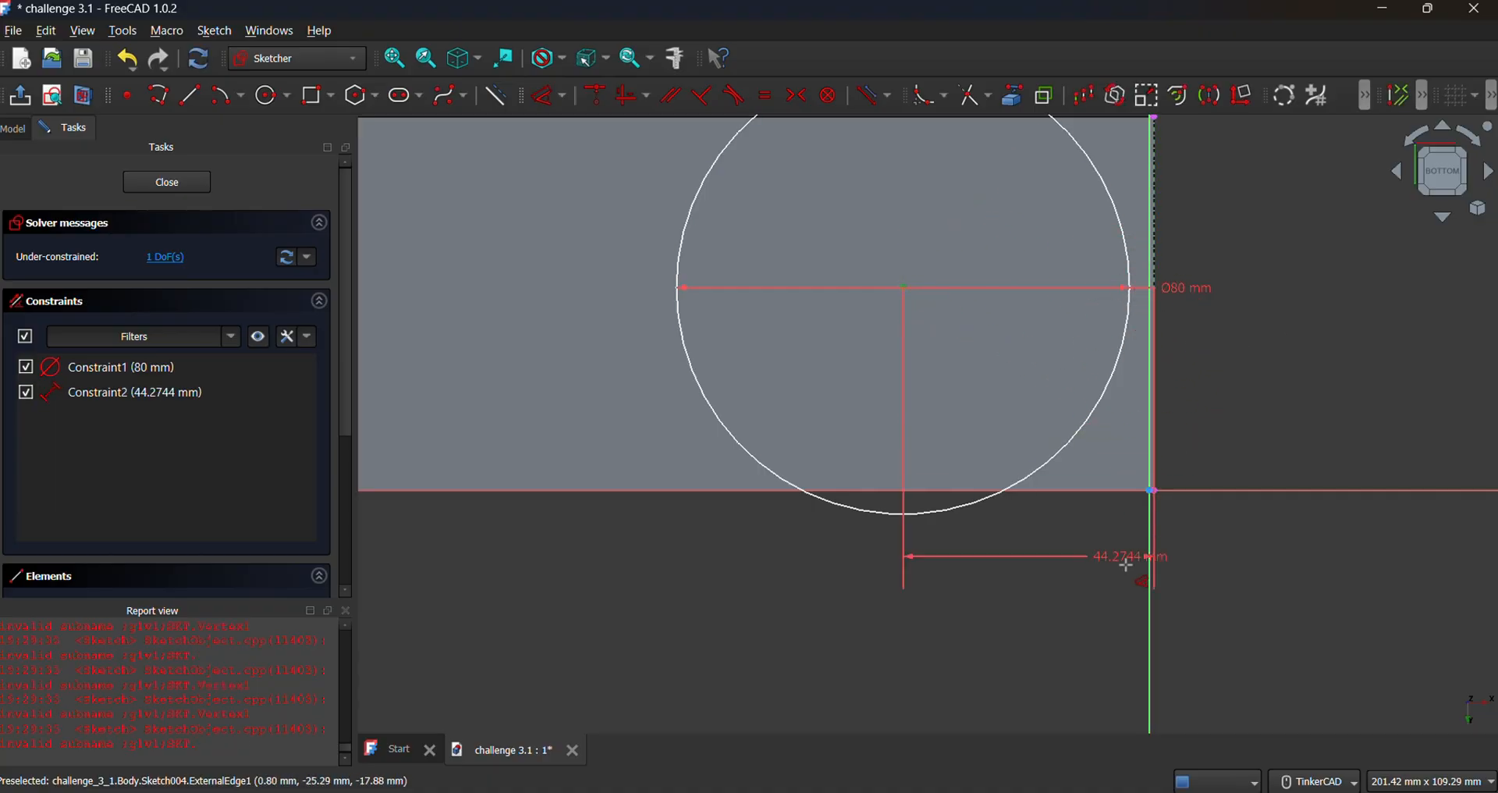
{"action": "left_click", "coordinate": [1040, 639]}
{"action": "type", "text": "60"}
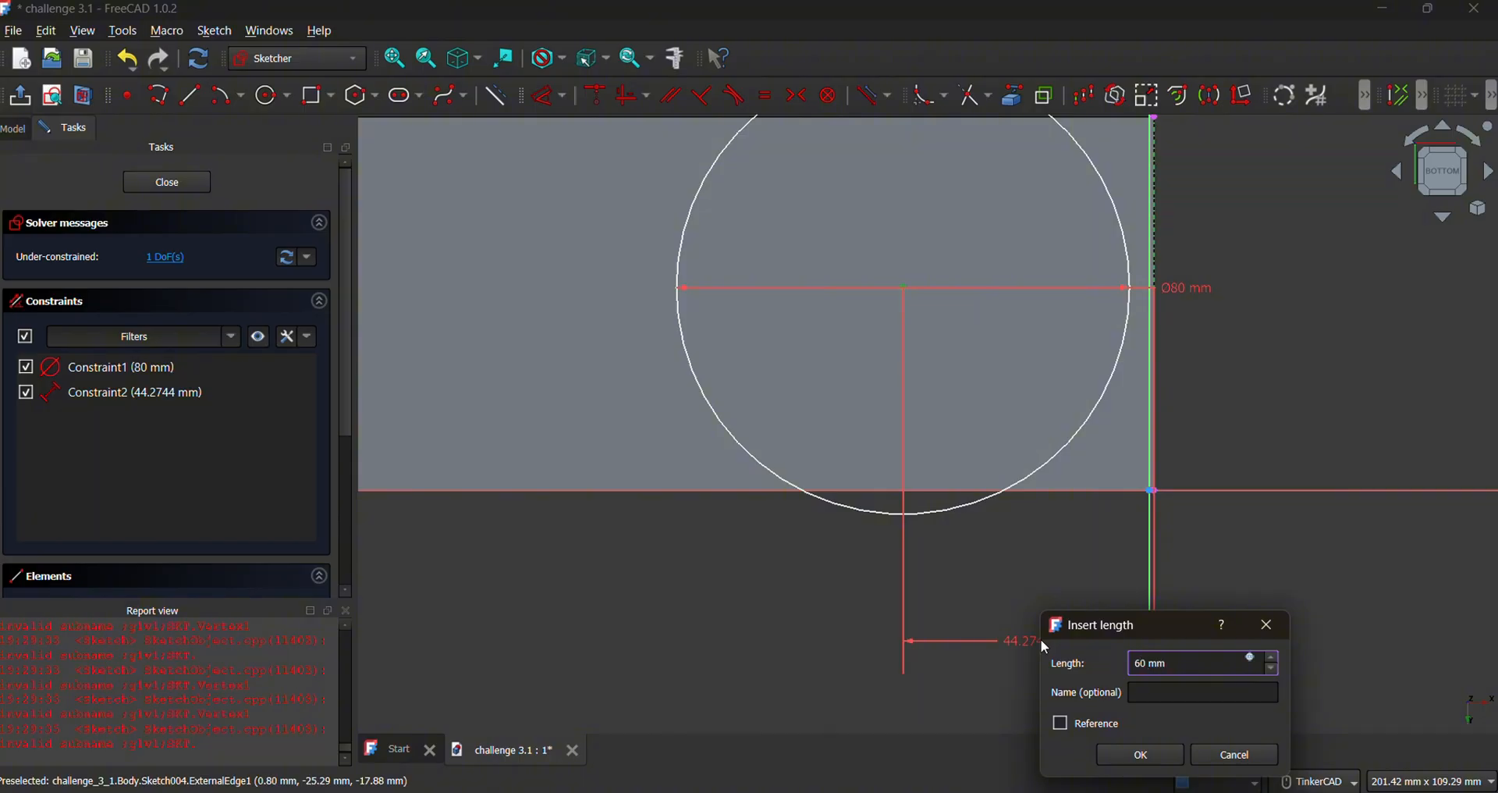
{"action": "key", "text": "Return"}
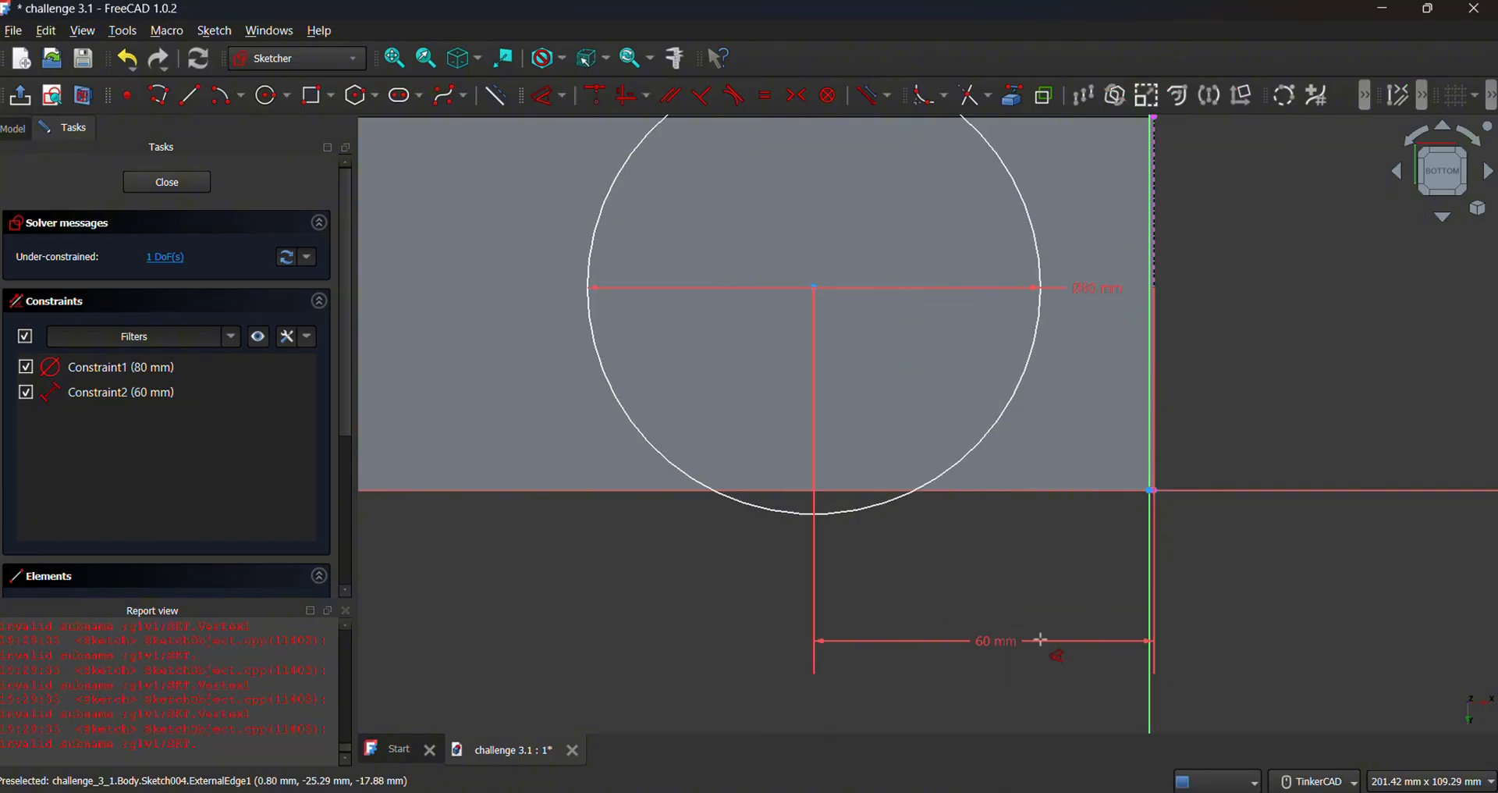
Check the reference drawing for the 80 mm circle centre's distance from the bracket's long edge.
{"action": "key", "text": "super+Tab"}
{"action": "left_click", "coordinate": [877, 144]}
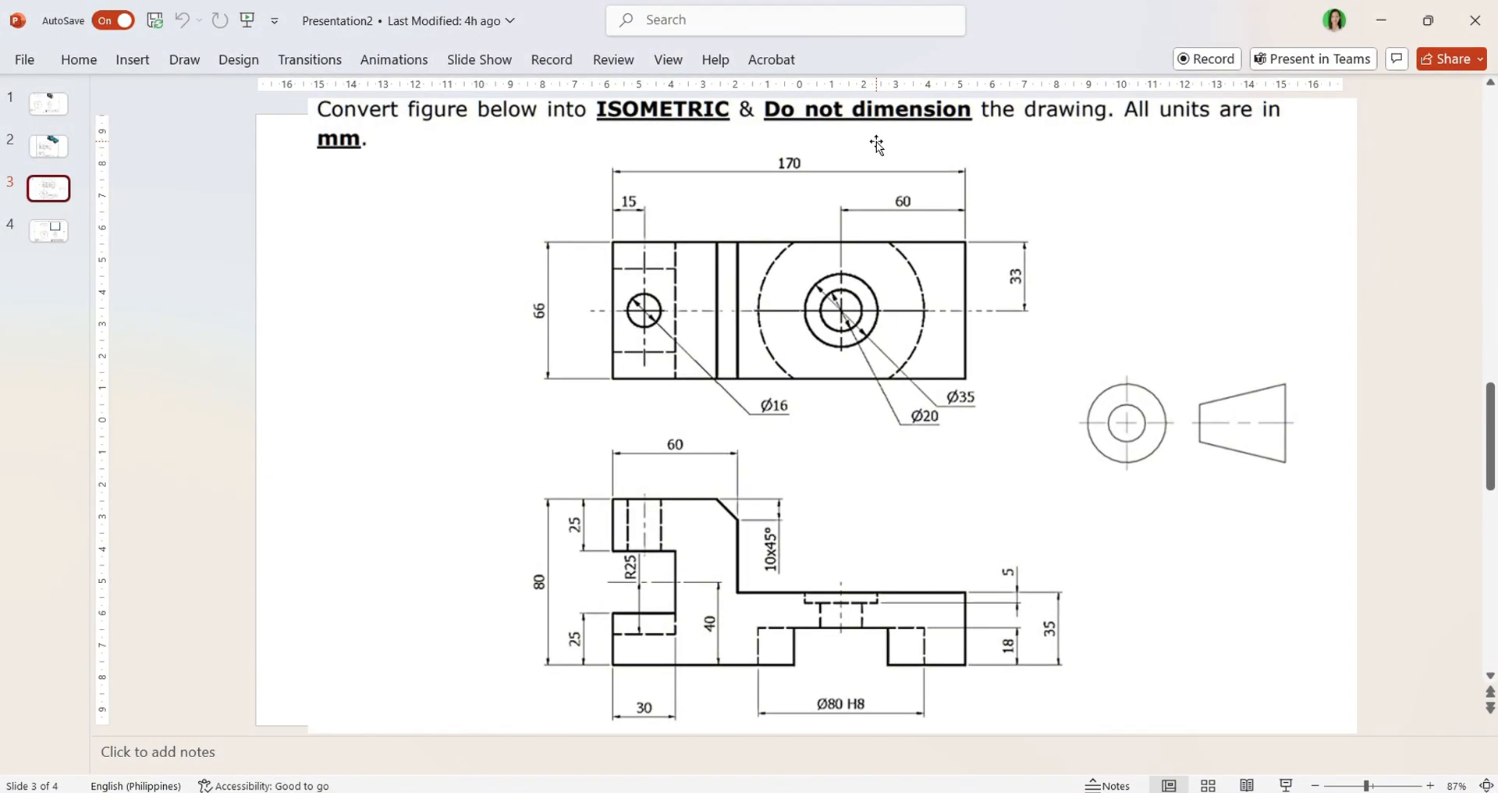
{"action": "key", "text": "alt+Tab"}
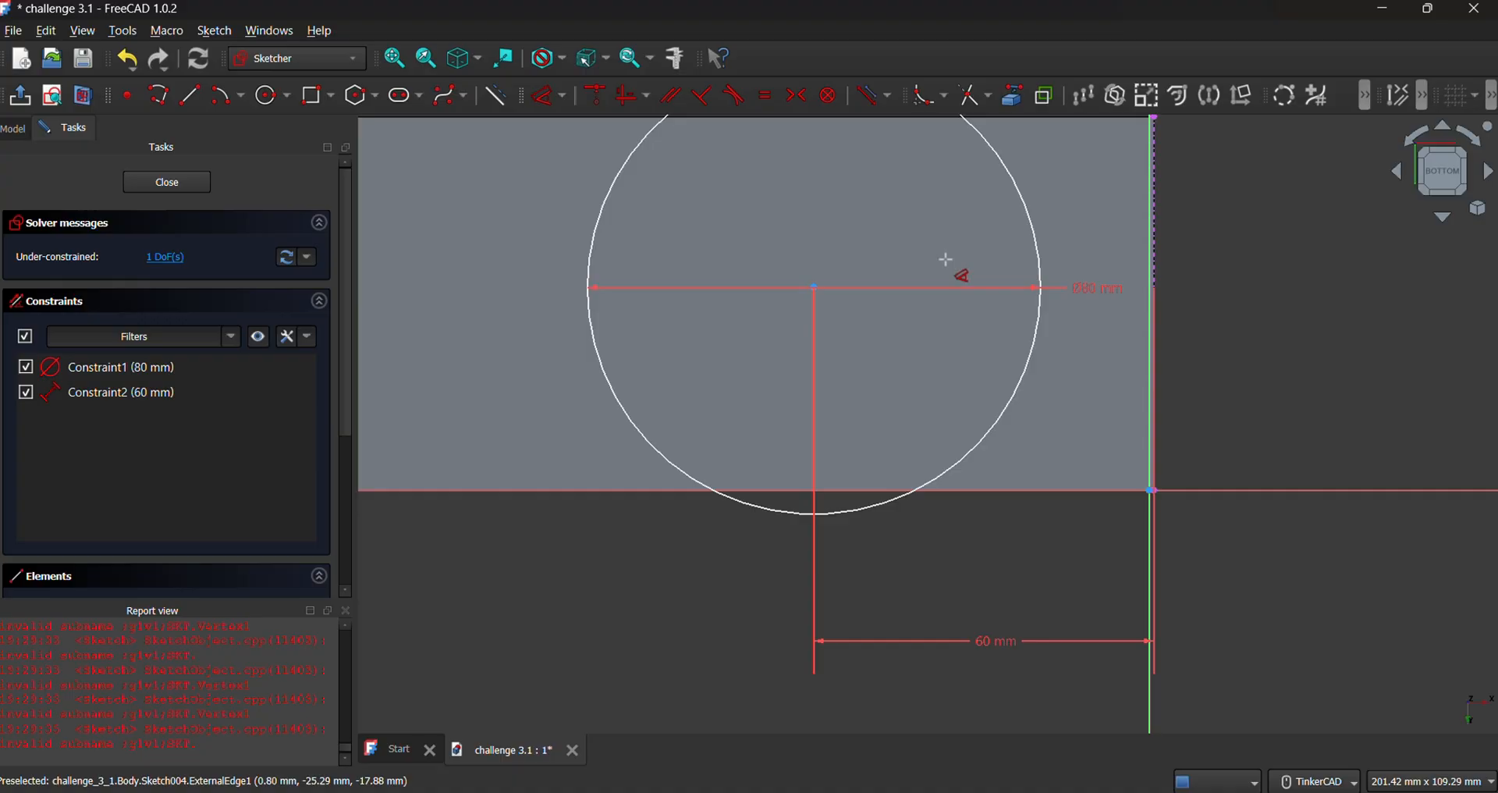
{"action": "key", "text": "alt+Tab"}
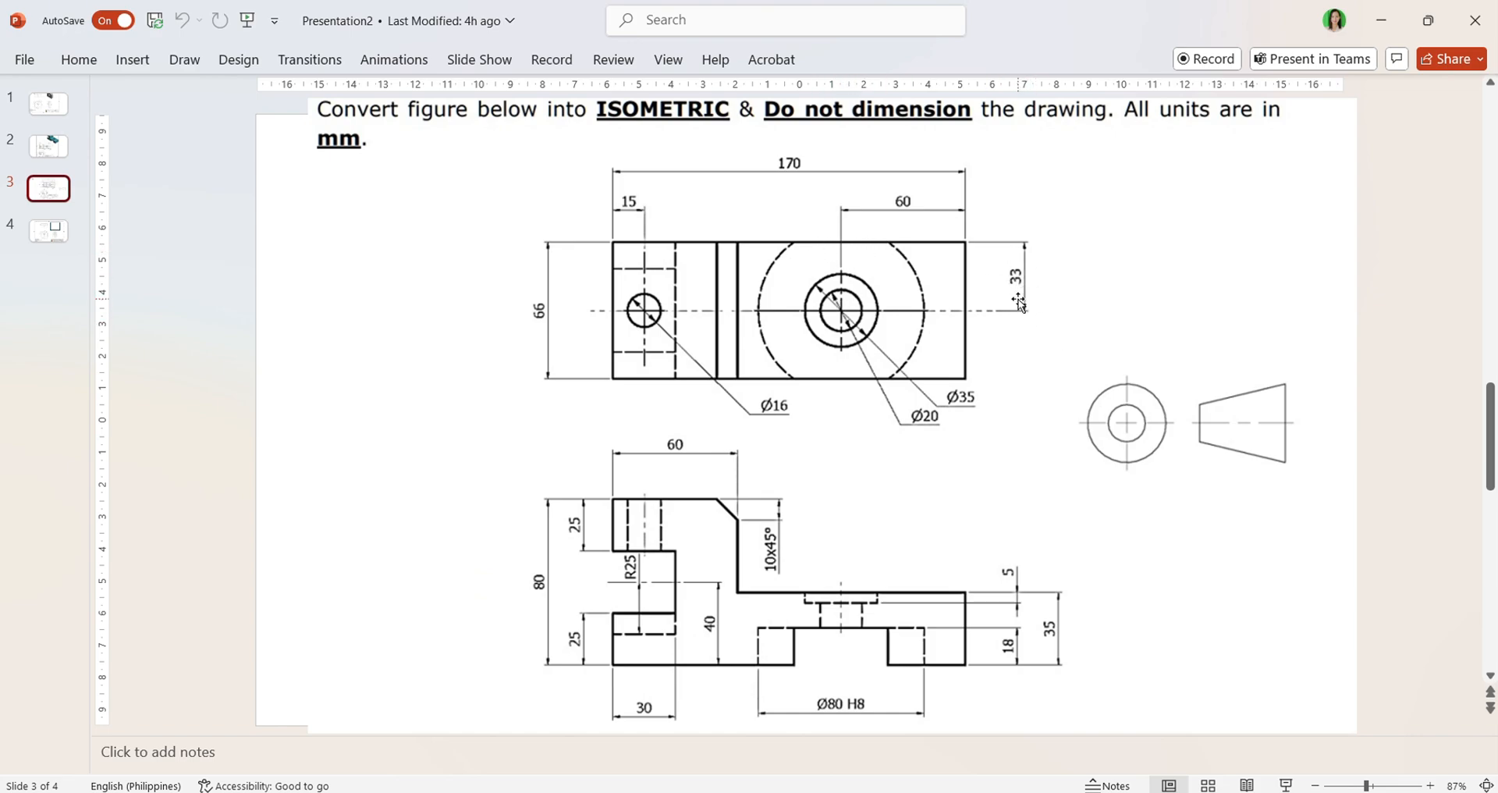
{"action": "key", "text": "alt+Tab"}
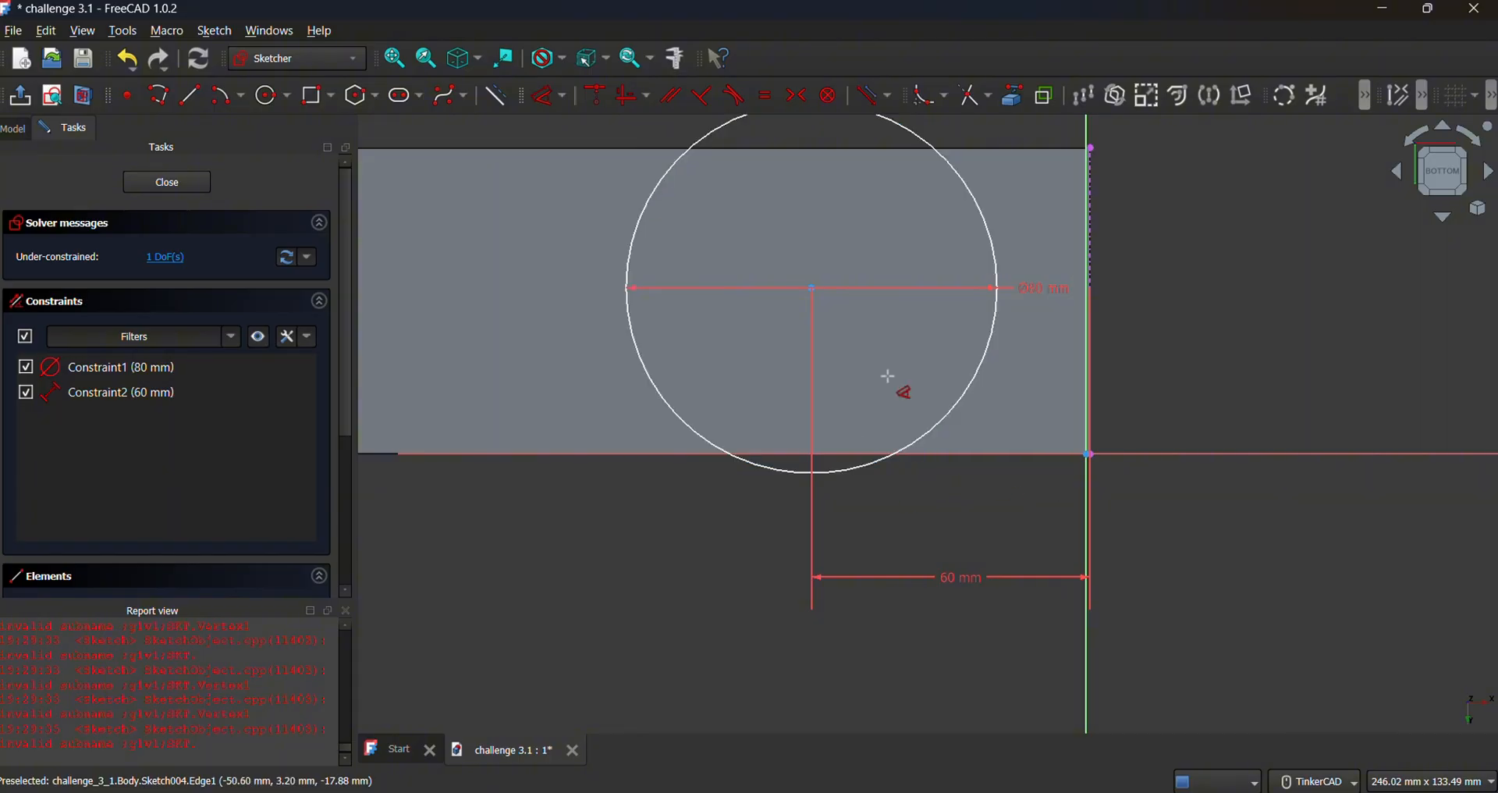
Project the face's long edge opposite the horizontal axis as external geometry, constrain the circle's centre 33 mm from it, and close the sketch.
{"action": "left_click", "coordinate": [1006, 107]}
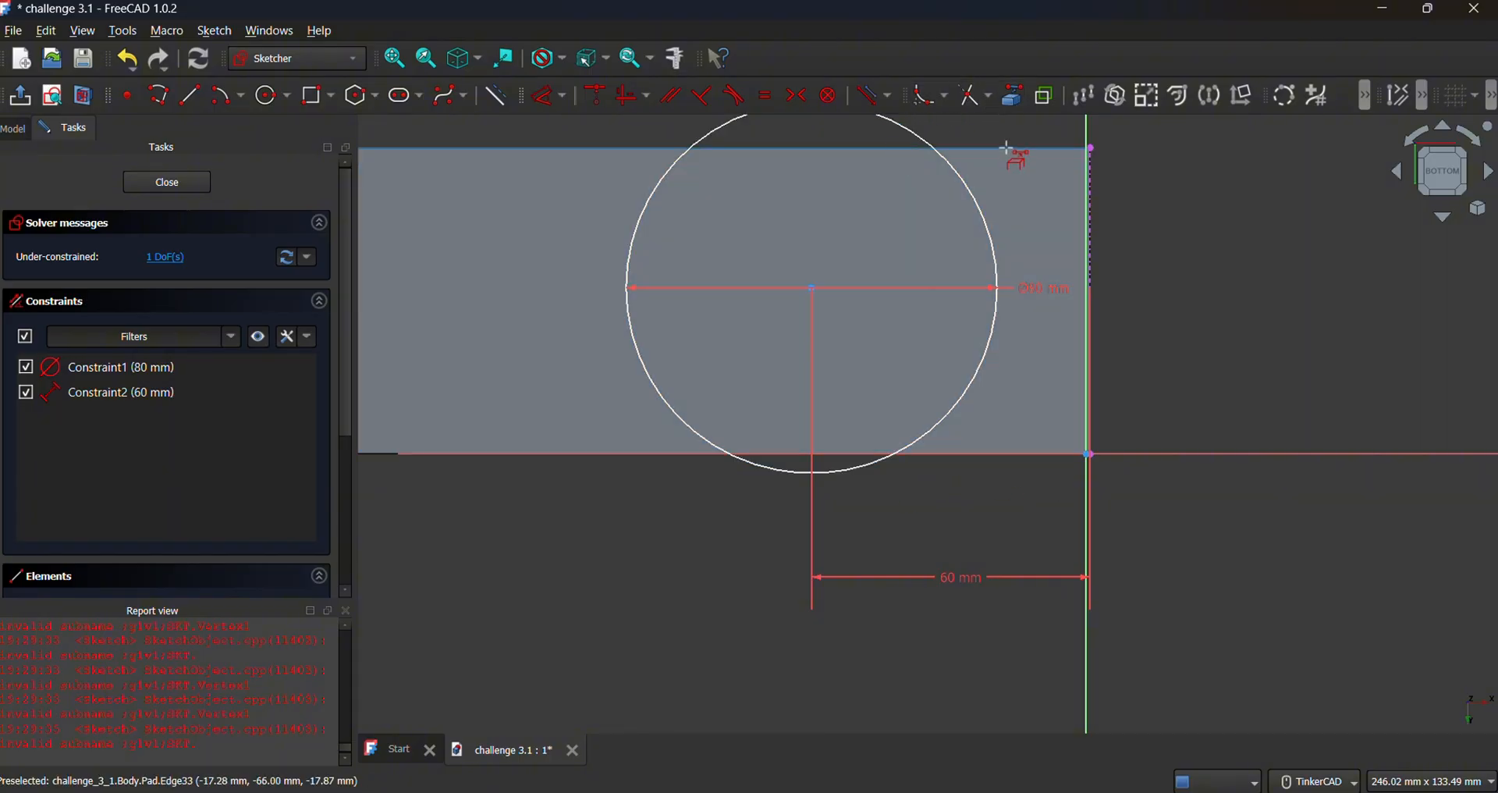
{"action": "left_click", "coordinate": [1006, 147]}
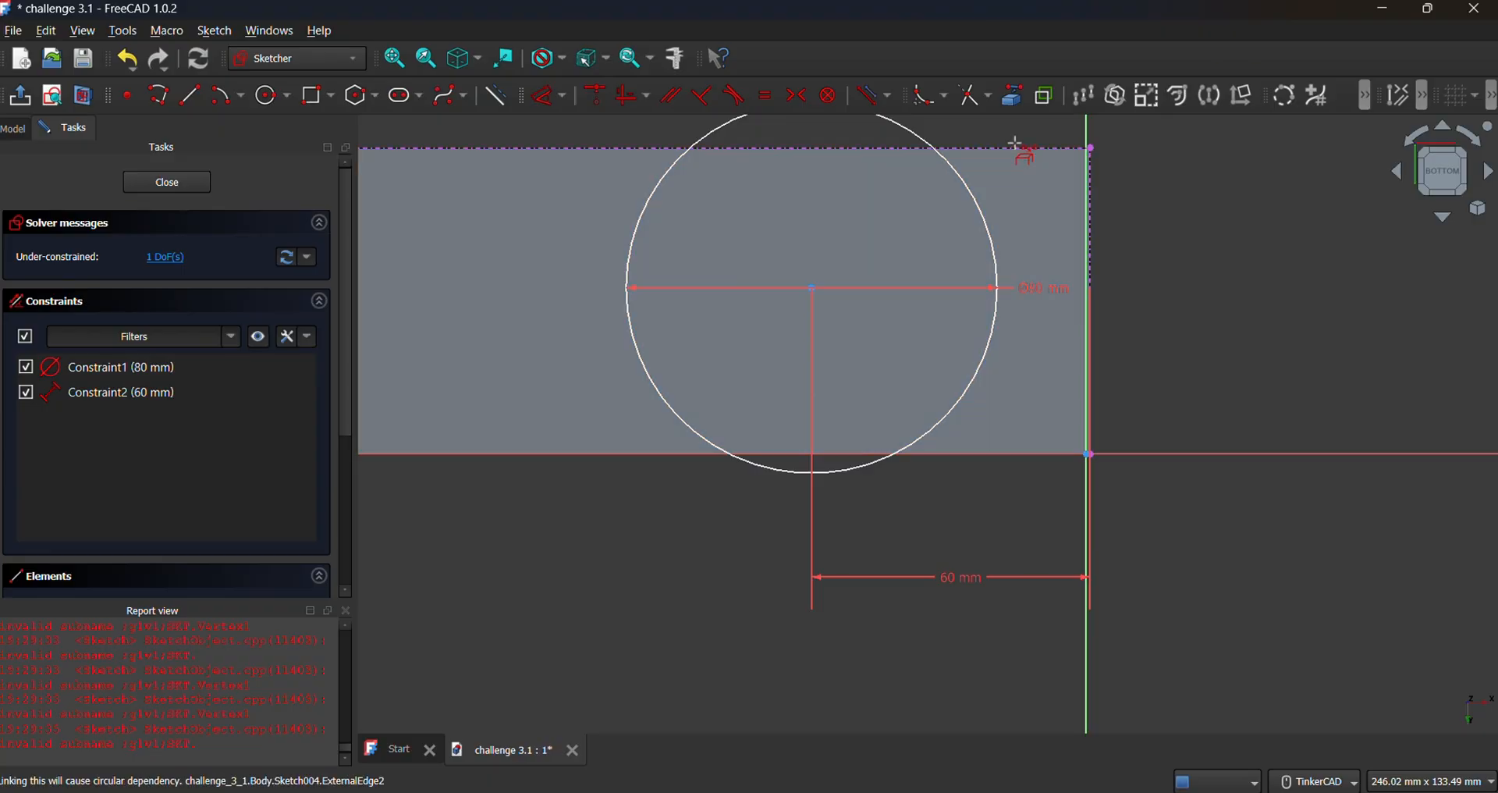
{"action": "left_click", "coordinate": [547, 95]}
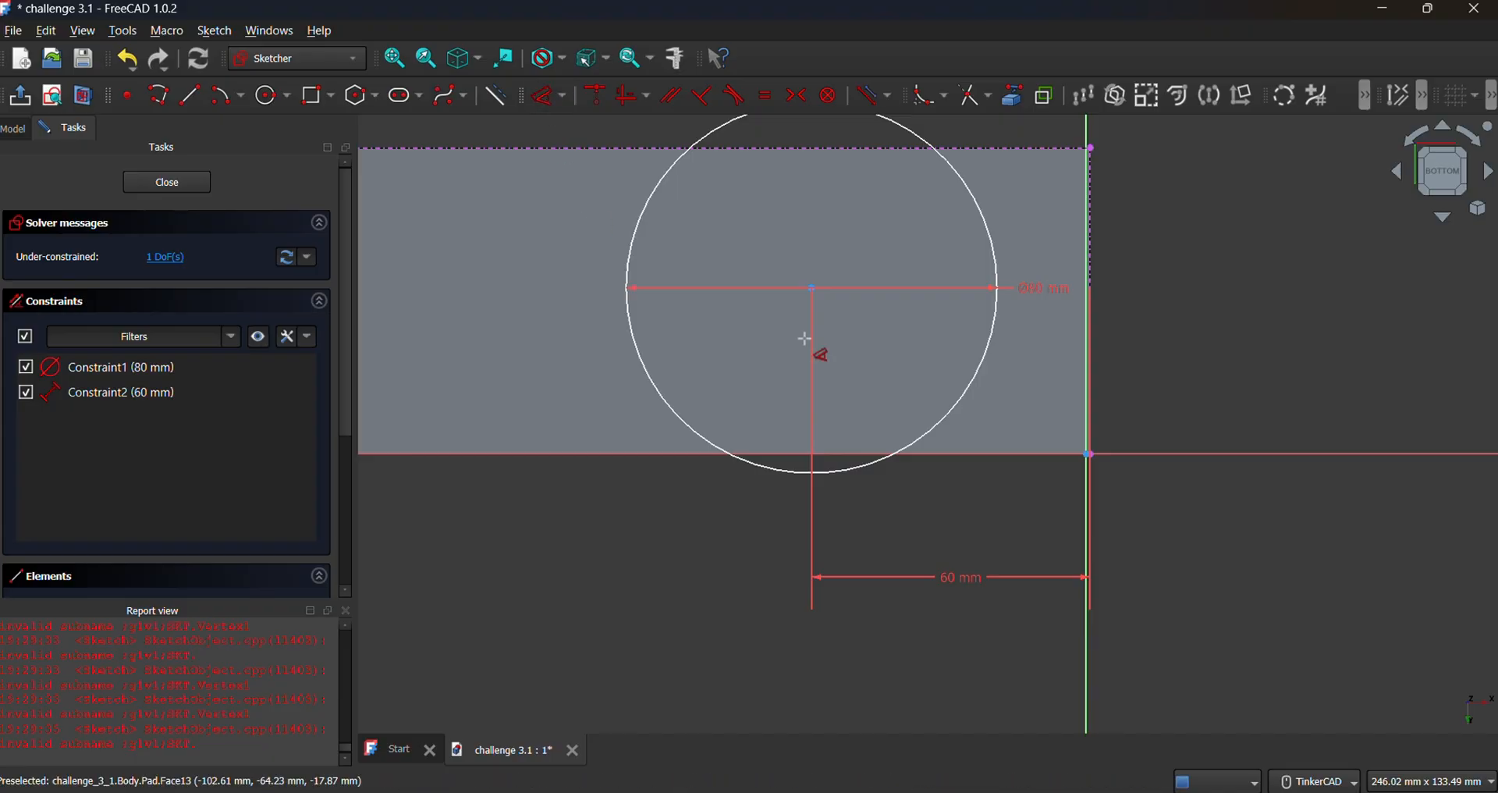
{"action": "left_click", "coordinate": [813, 288]}
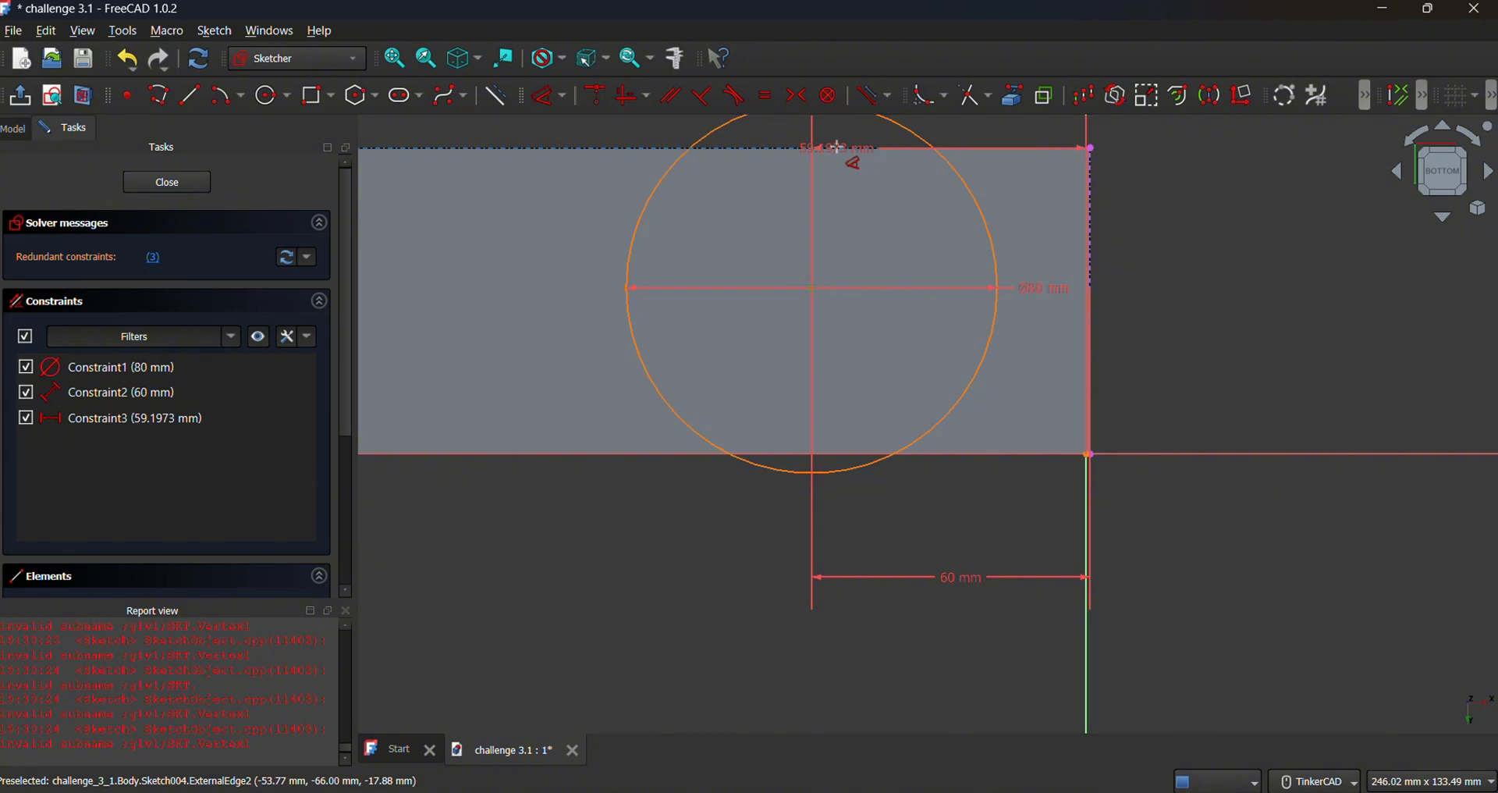
{"action": "left_click", "coordinate": [836, 147]}
{"action": "left_click", "coordinate": [1168, 222]}
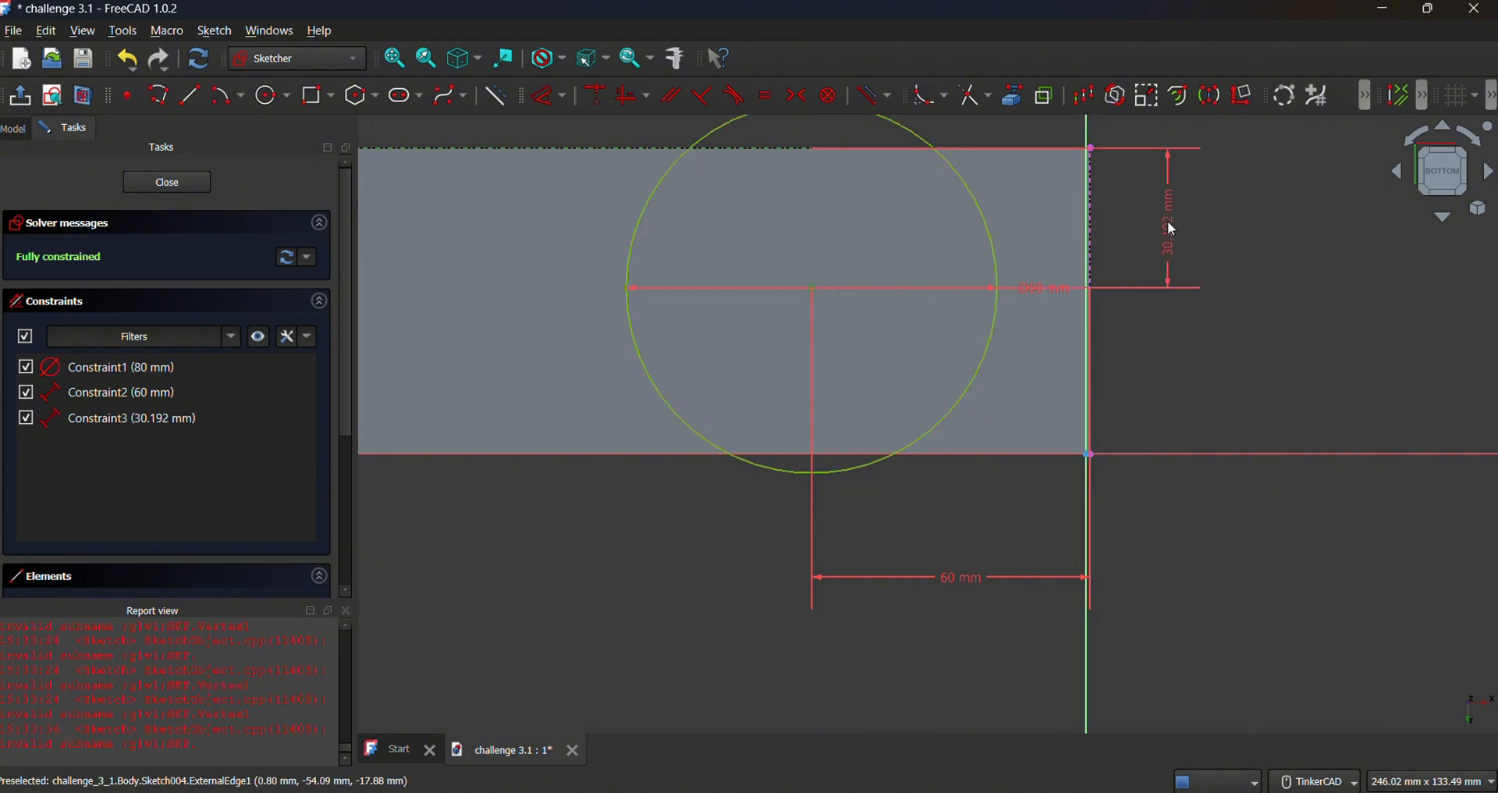
{"action": "type", "text": "33"}
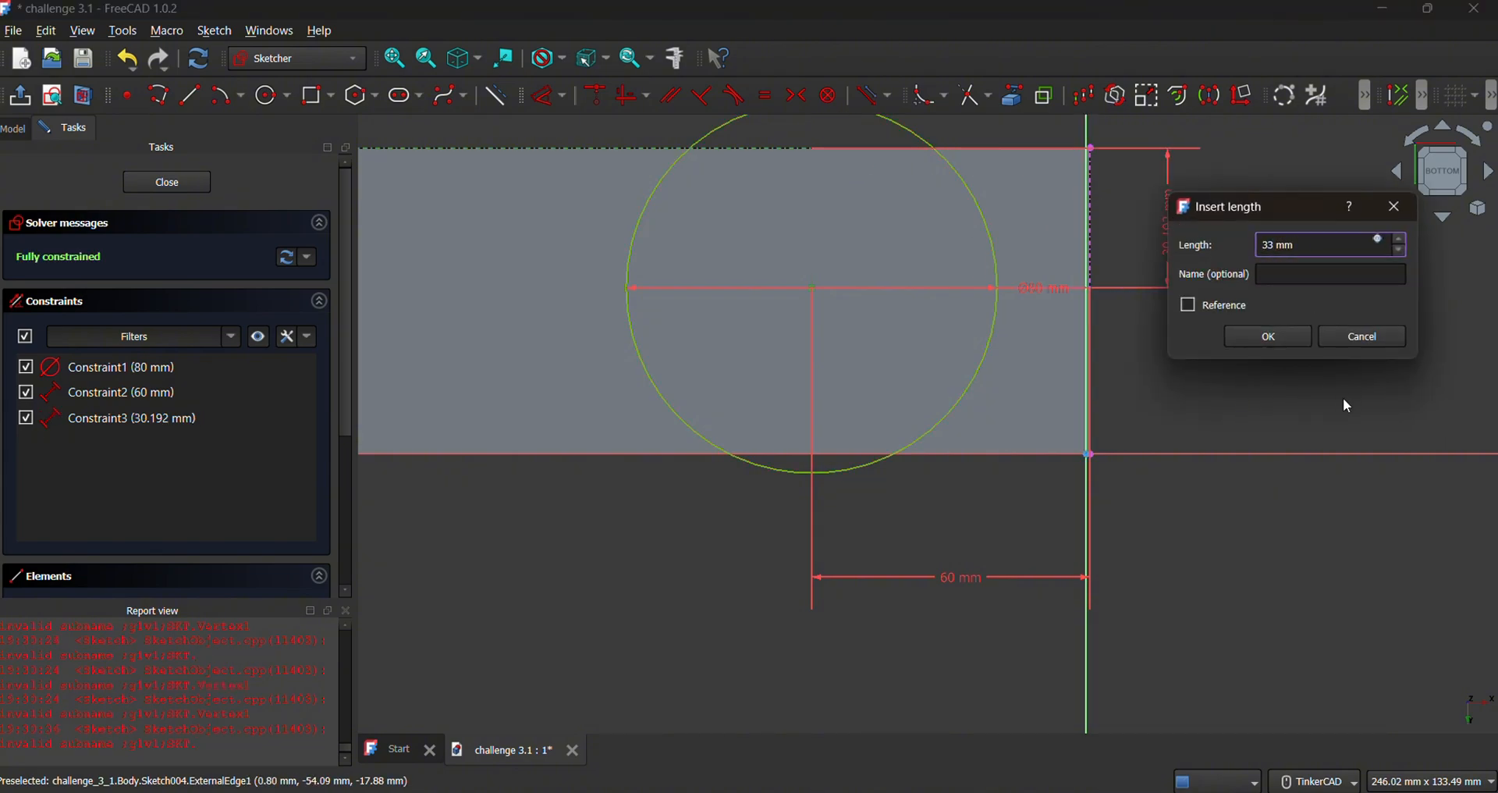
{"action": "key", "text": "alt+Tab"}
{"action": "key", "text": "alt+Tab"}
{"action": "key", "text": "Return"}
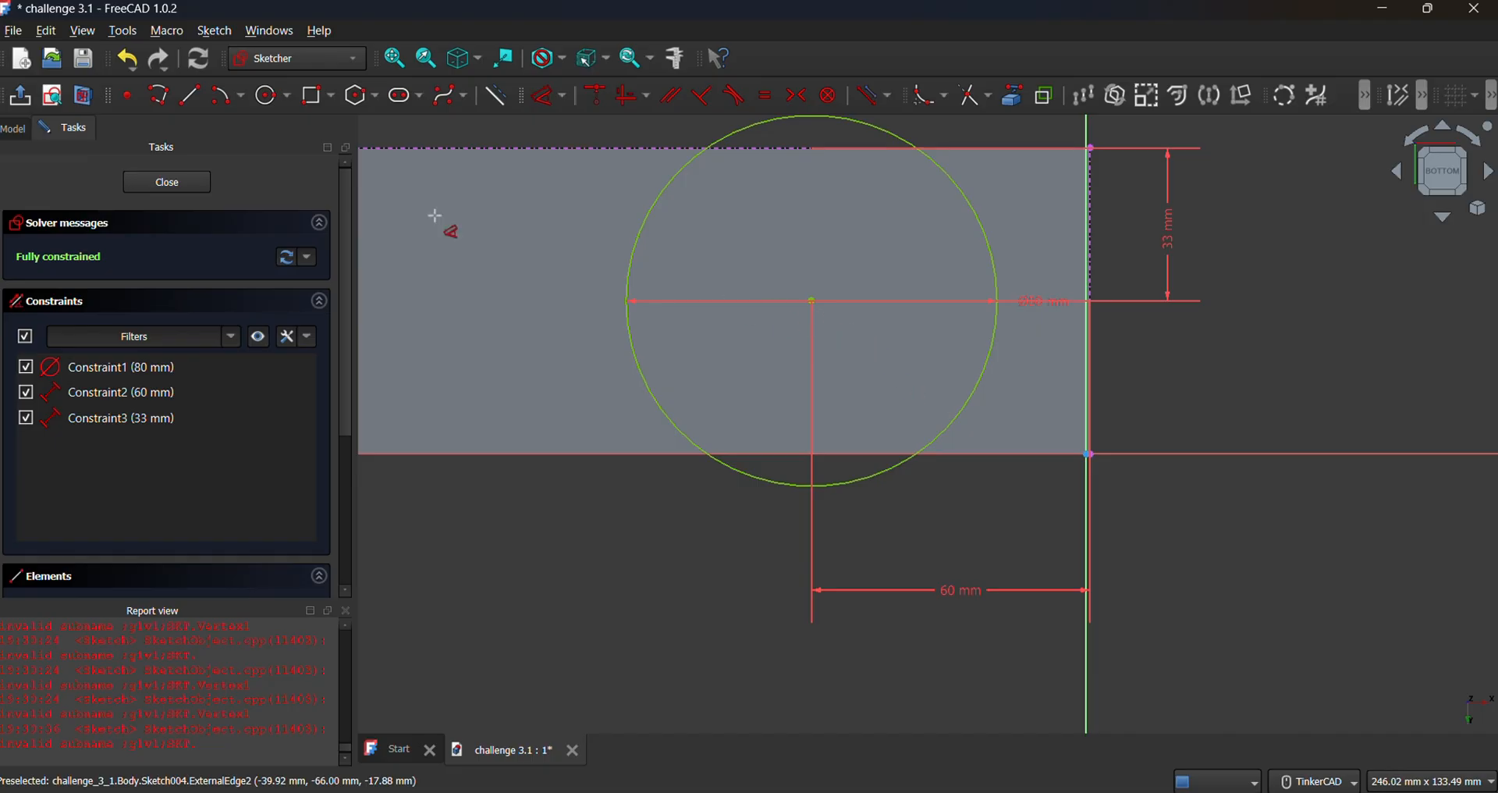
{"action": "left_click", "coordinate": [176, 187]}
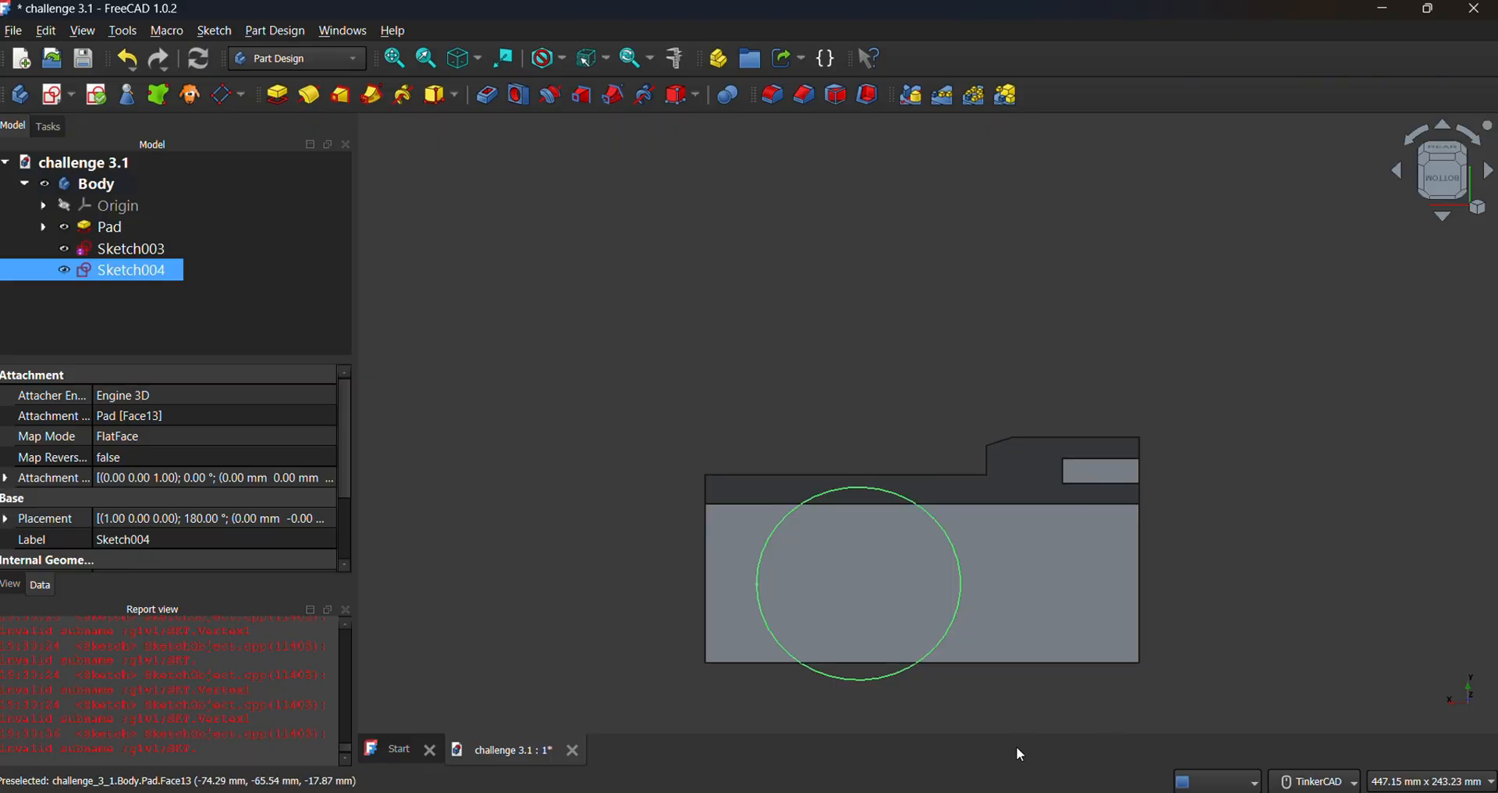
Create a hole from the circle sketch on the bottom face with a diameter of 80 mm.
{"action": "left_click", "coordinate": [987, 722]}
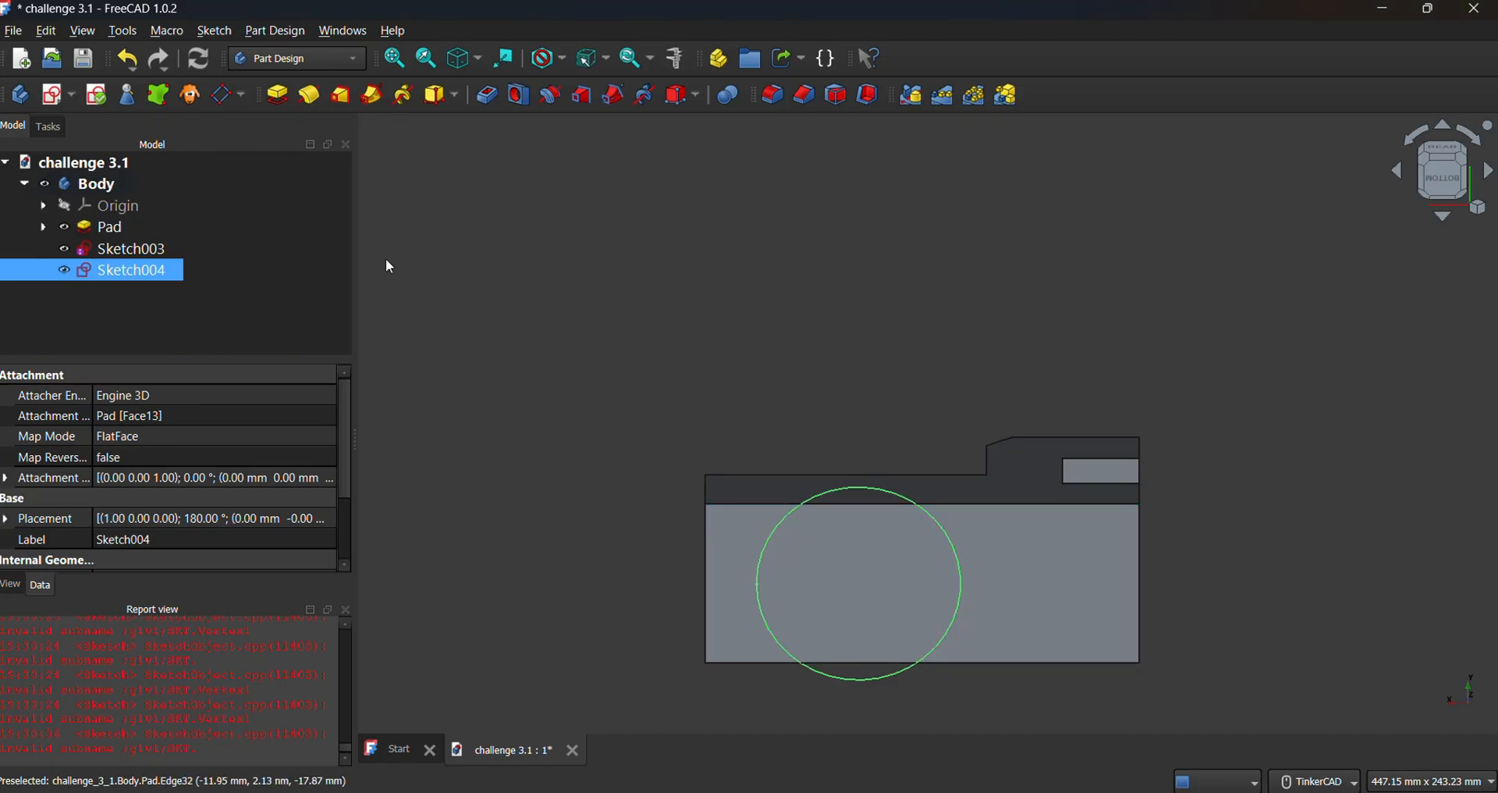
{"action": "left_click", "coordinate": [524, 96]}
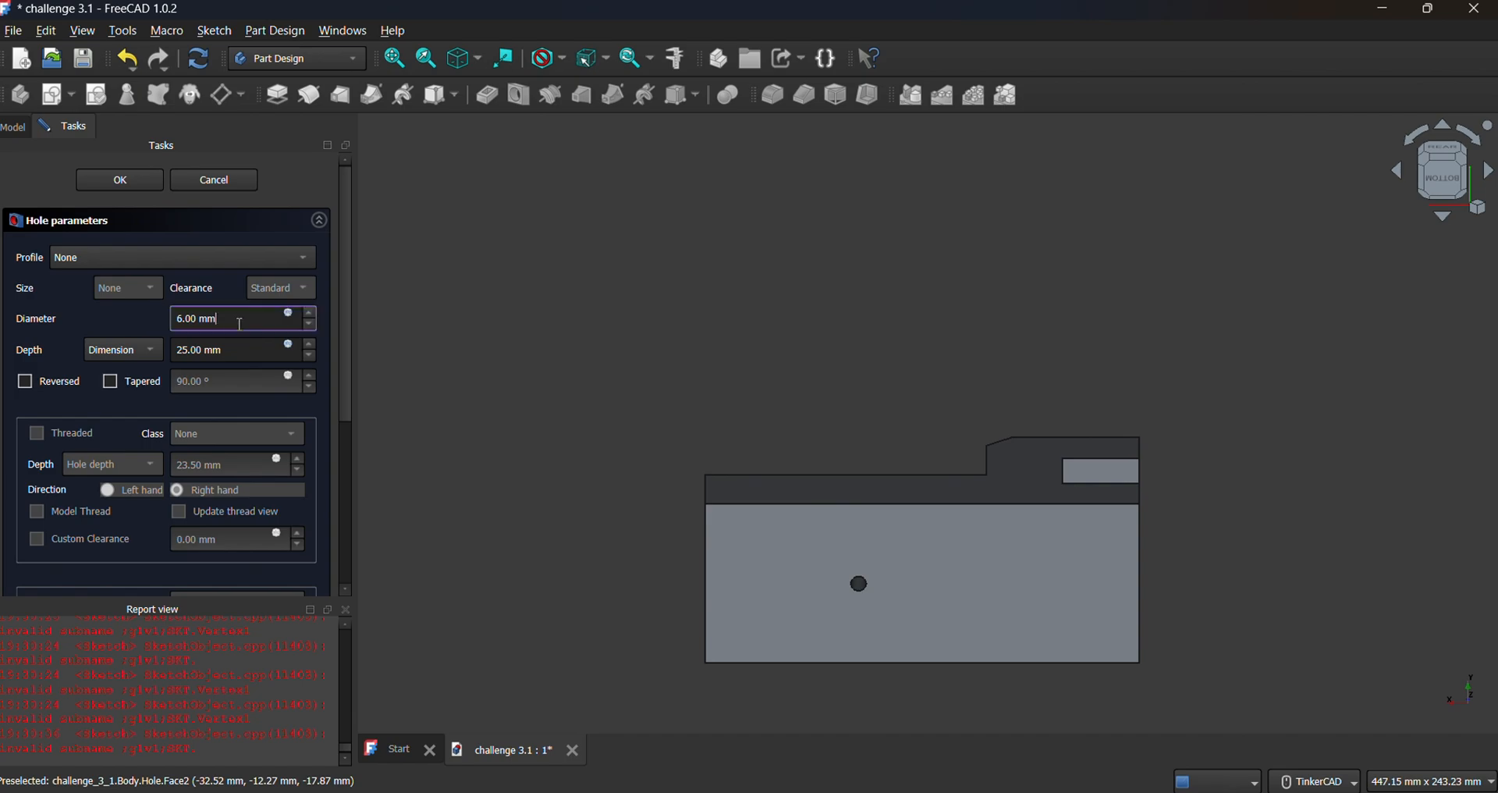
{"action": "left_click_drag", "start_coordinate": [226, 320], "coordinate": [167, 320]}
{"action": "type", "text": "80"}
{"action": "key", "text": "Return"}
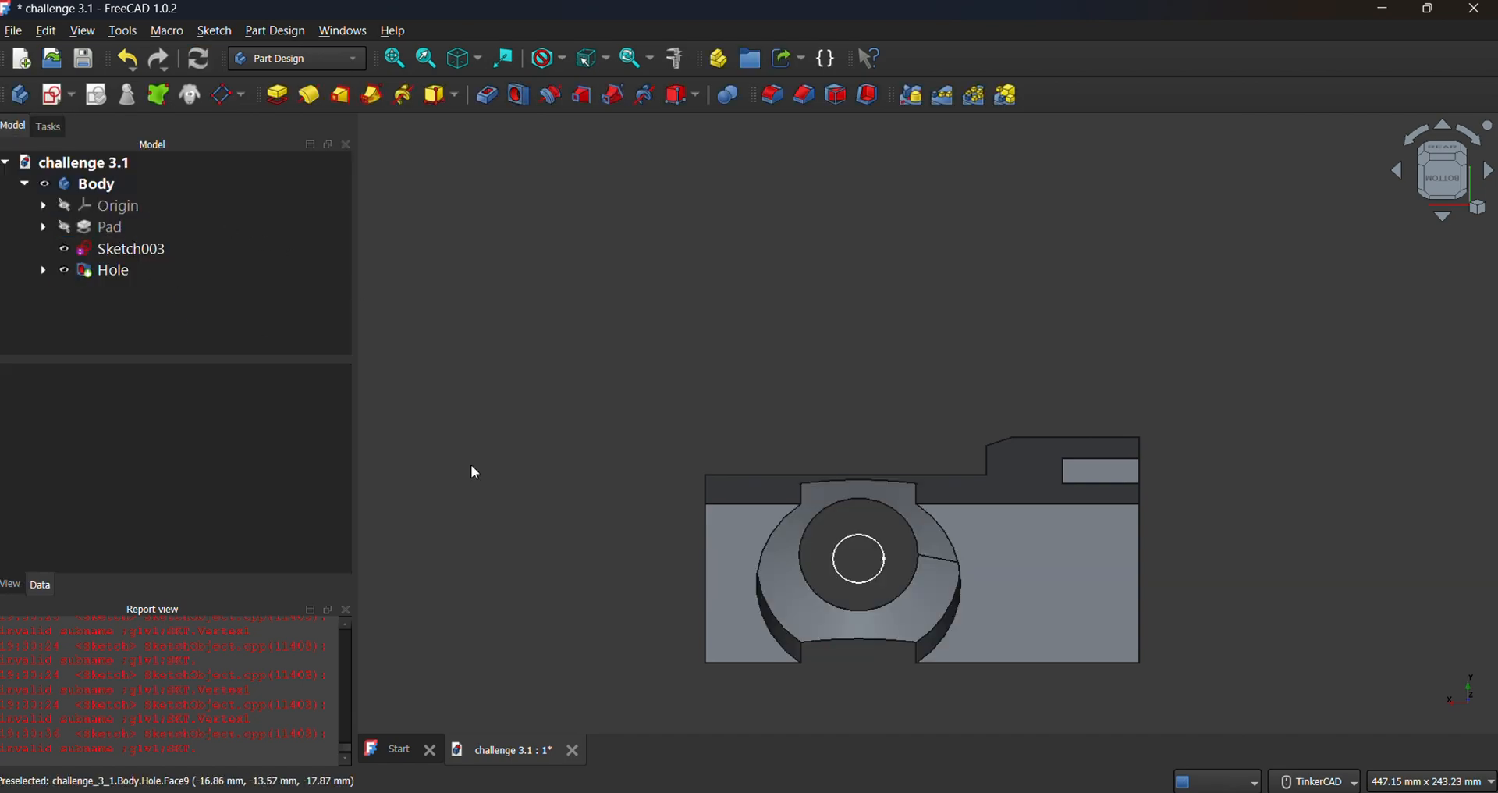
Reopen the 80 mm hole for editing, check its depth in the reference drawing, and set the depth to 18 mm.
{"action": "double_click", "coordinate": [125, 273]}
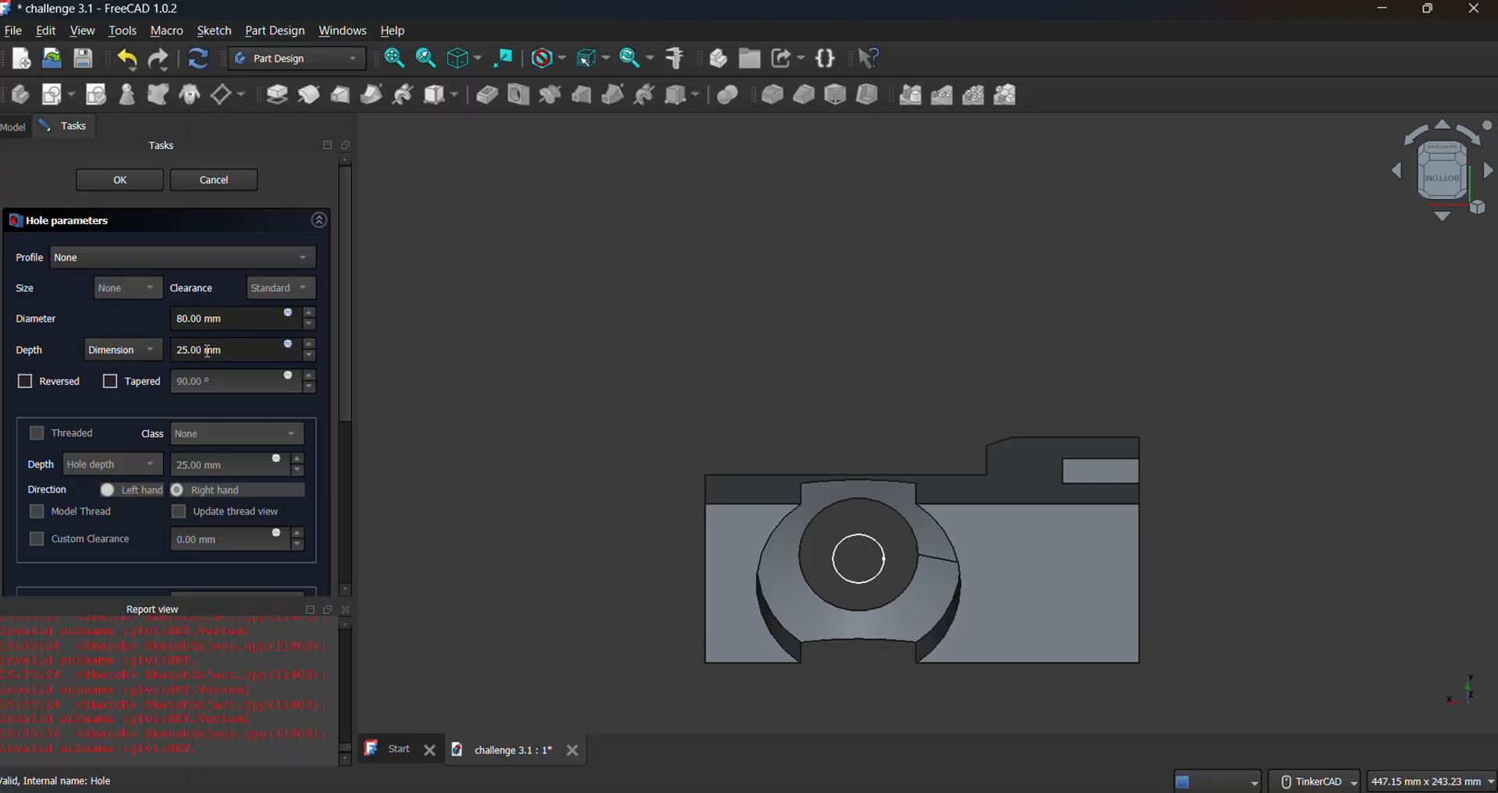
{"action": "left_click_drag", "start_coordinate": [228, 351], "coordinate": [174, 359]}
{"action": "key", "text": "alt+Tab"}
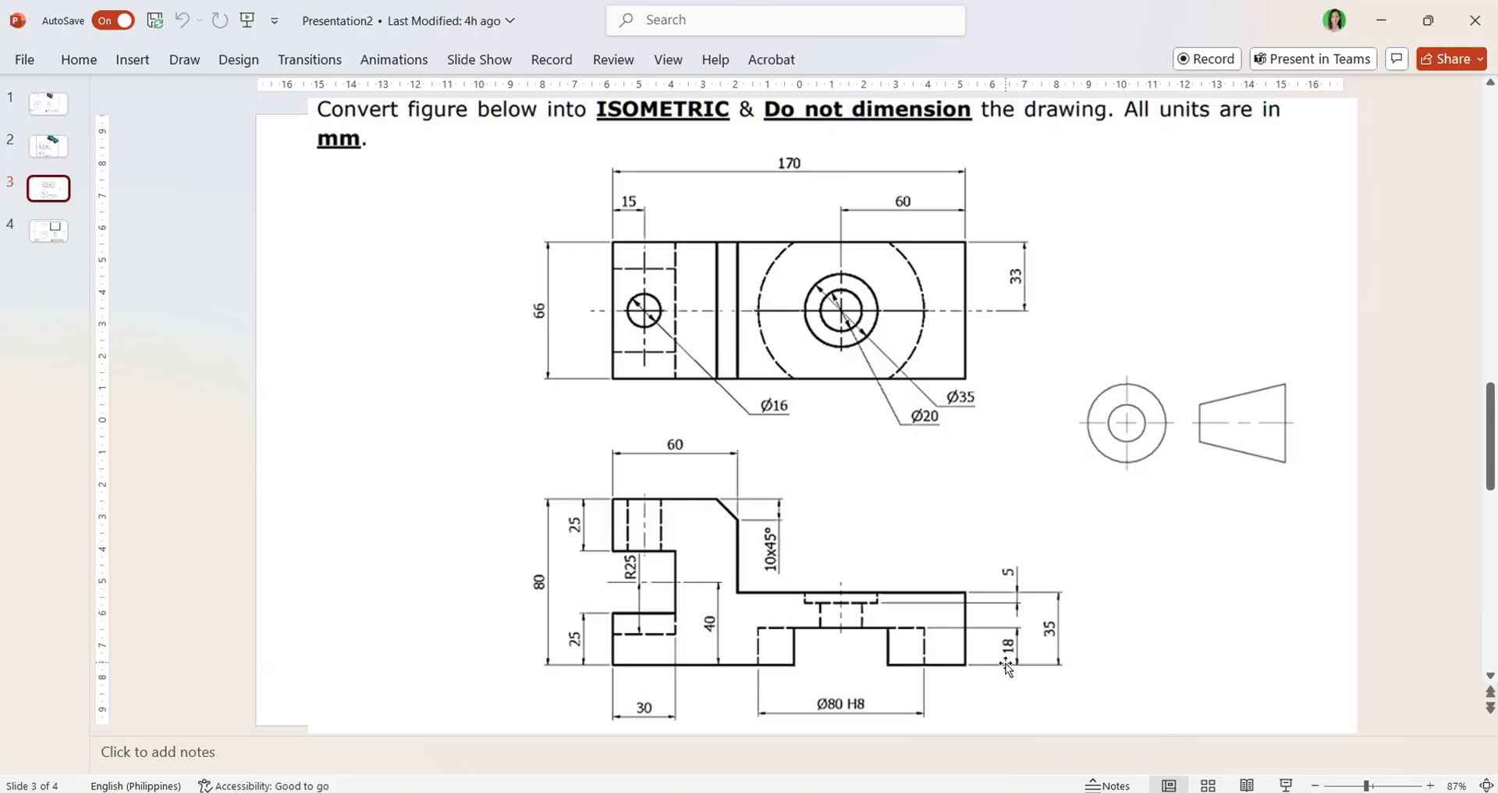
{"action": "key", "text": "alt+Tab"}
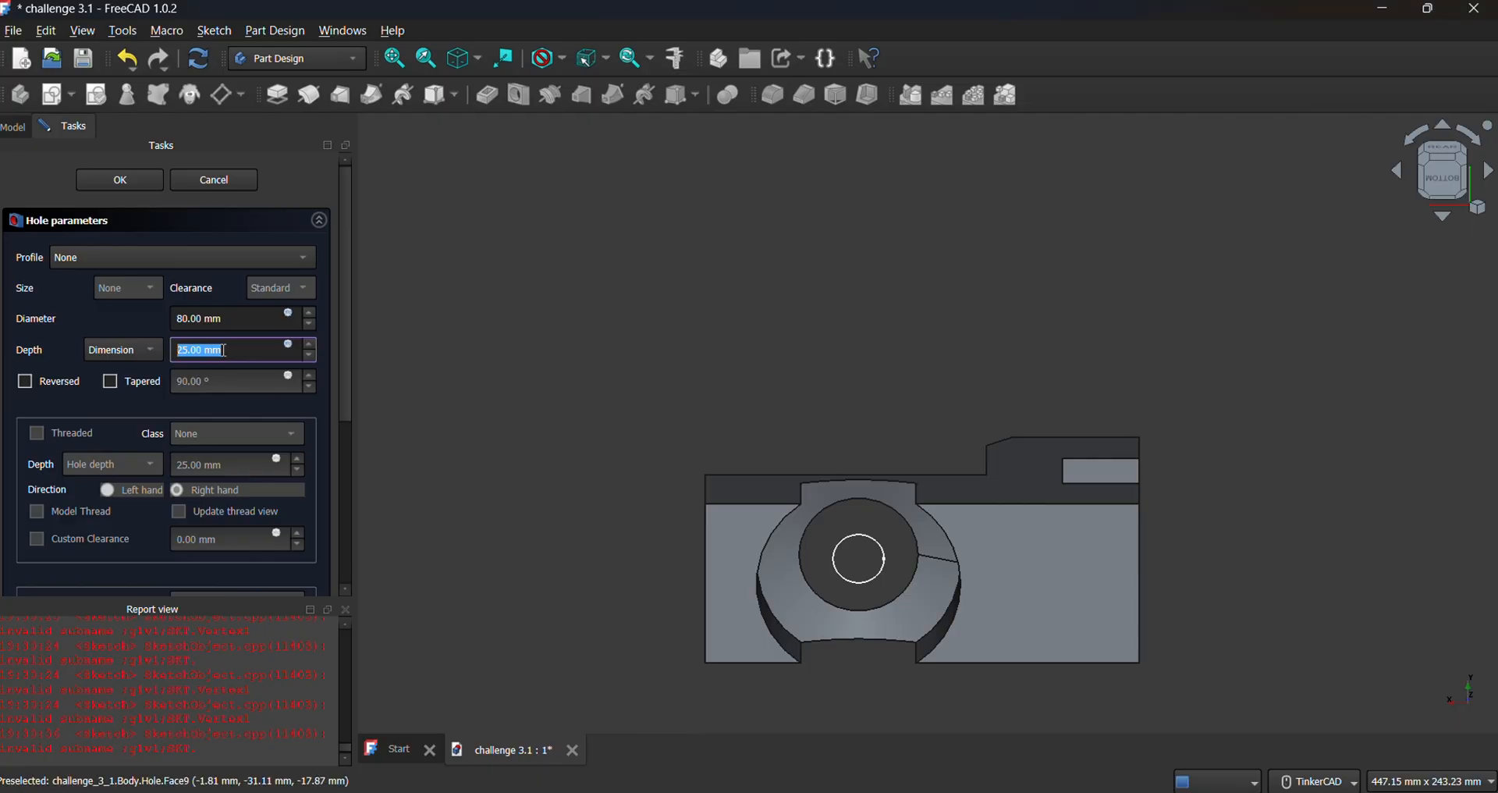
{"action": "type", "text": "18"}
{"action": "scroll", "coordinate": [171, 365], "scroll_direction": "down", "scroll_amount": 5}
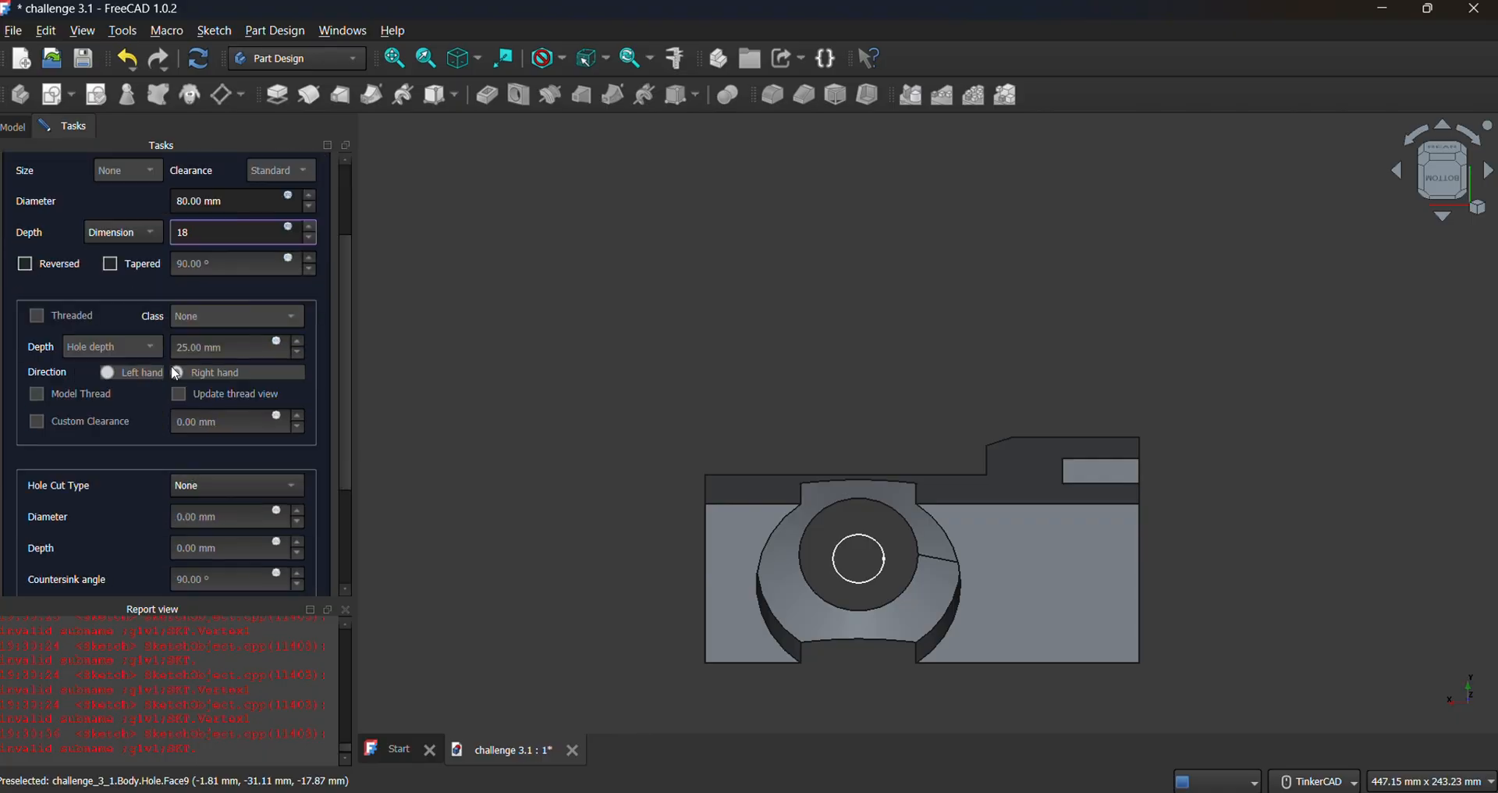
{"action": "scroll", "coordinate": [234, 531], "scroll_direction": "down", "scroll_amount": 1}
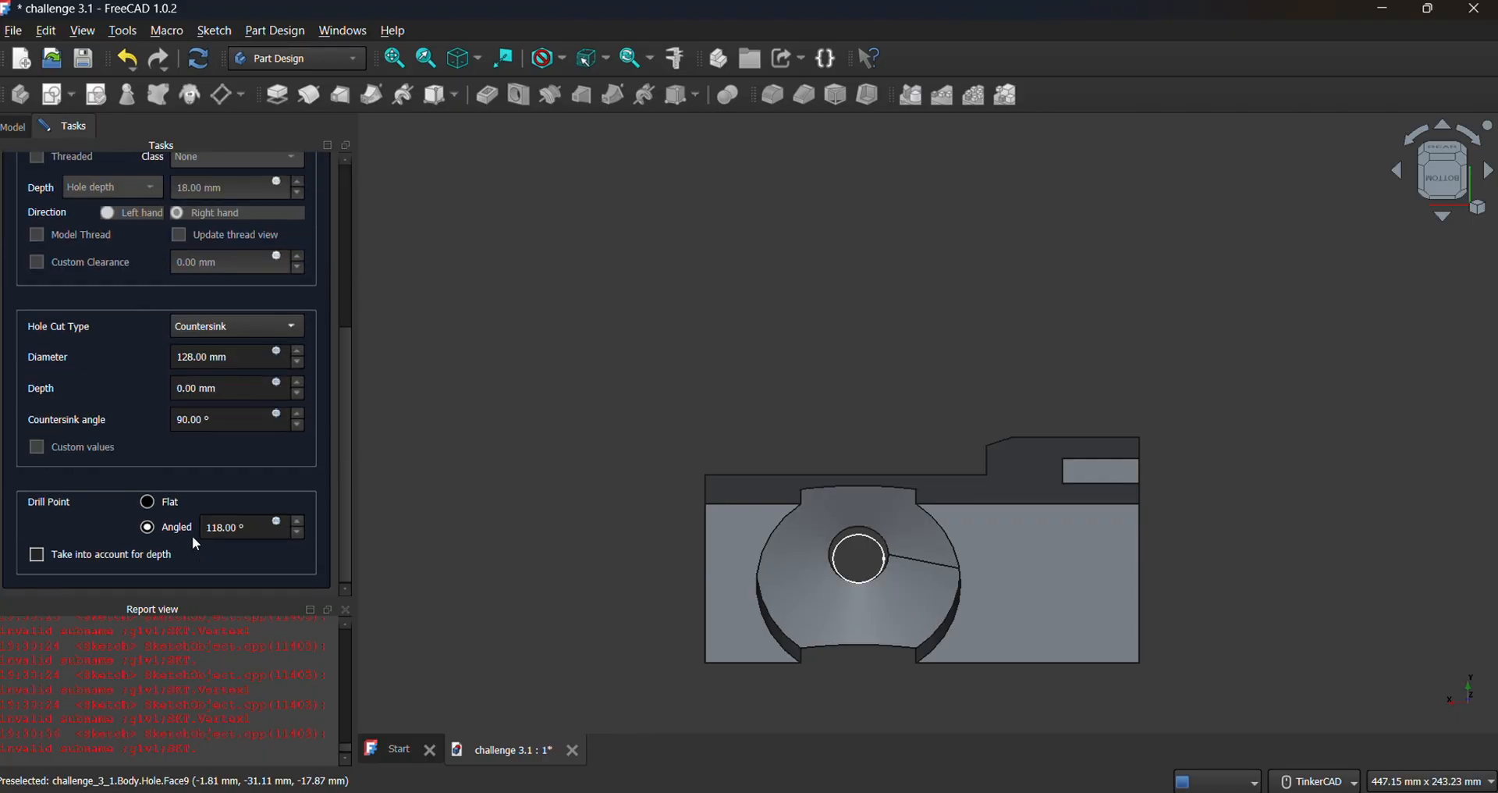
Give the 80 mm hole a flat drill point and set its hole cut type to None, comparing with the reference drawing.
{"action": "left_click", "coordinate": [148, 503]}
{"action": "key", "text": "alt+Tab"}
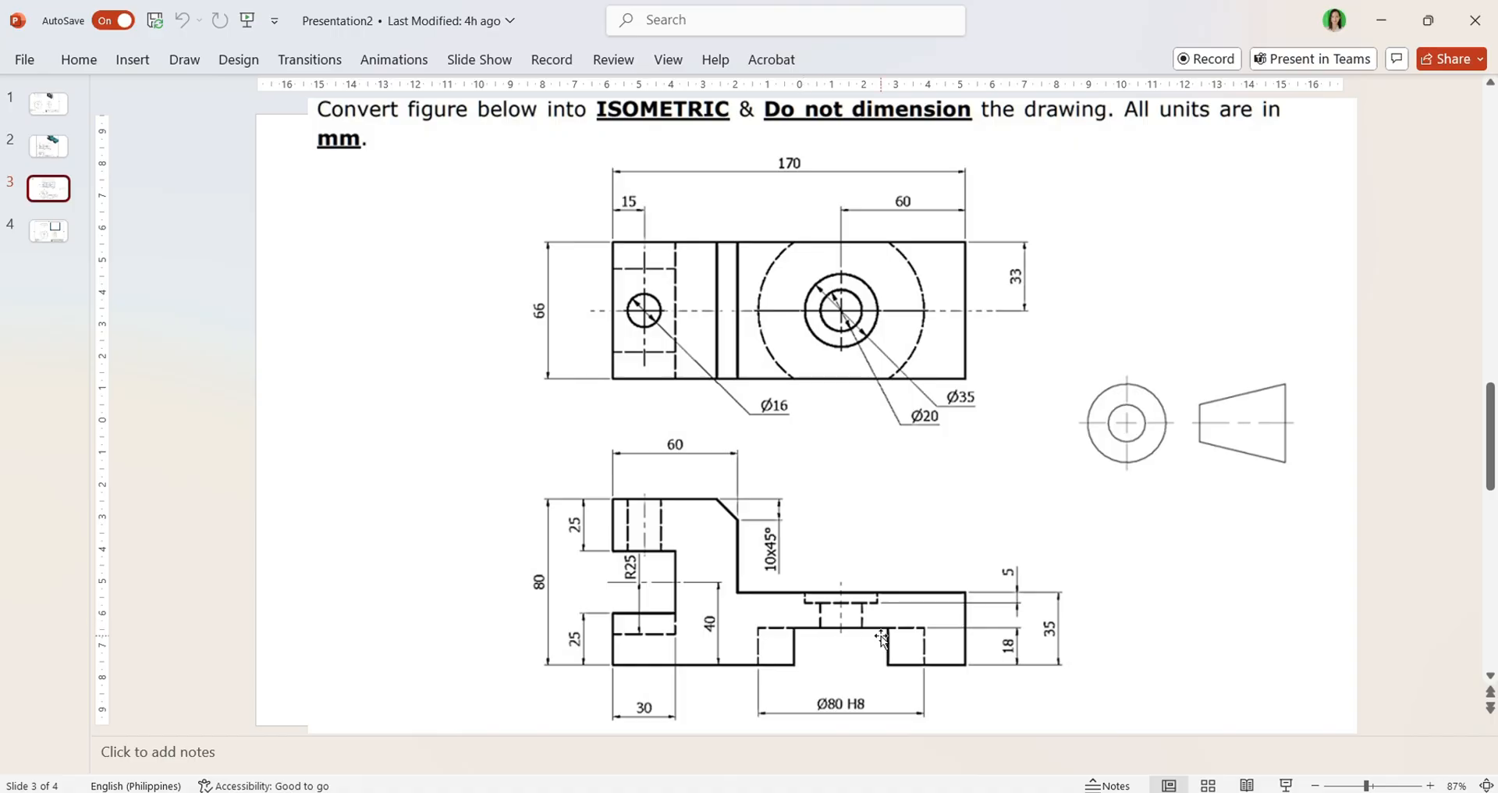
{"action": "key", "text": "alt+Tab"}
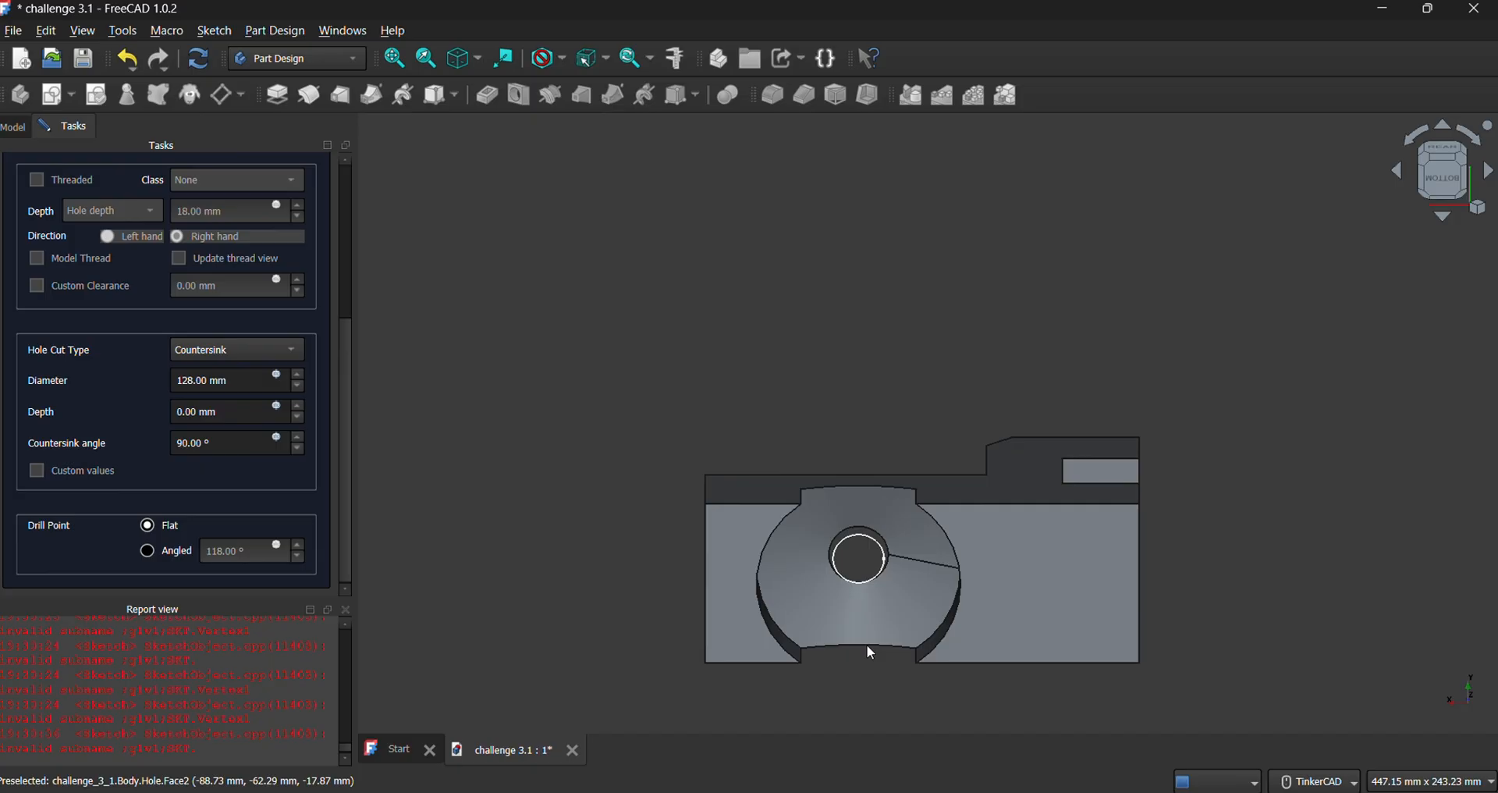
{"action": "left_click", "coordinate": [1446, 221]}
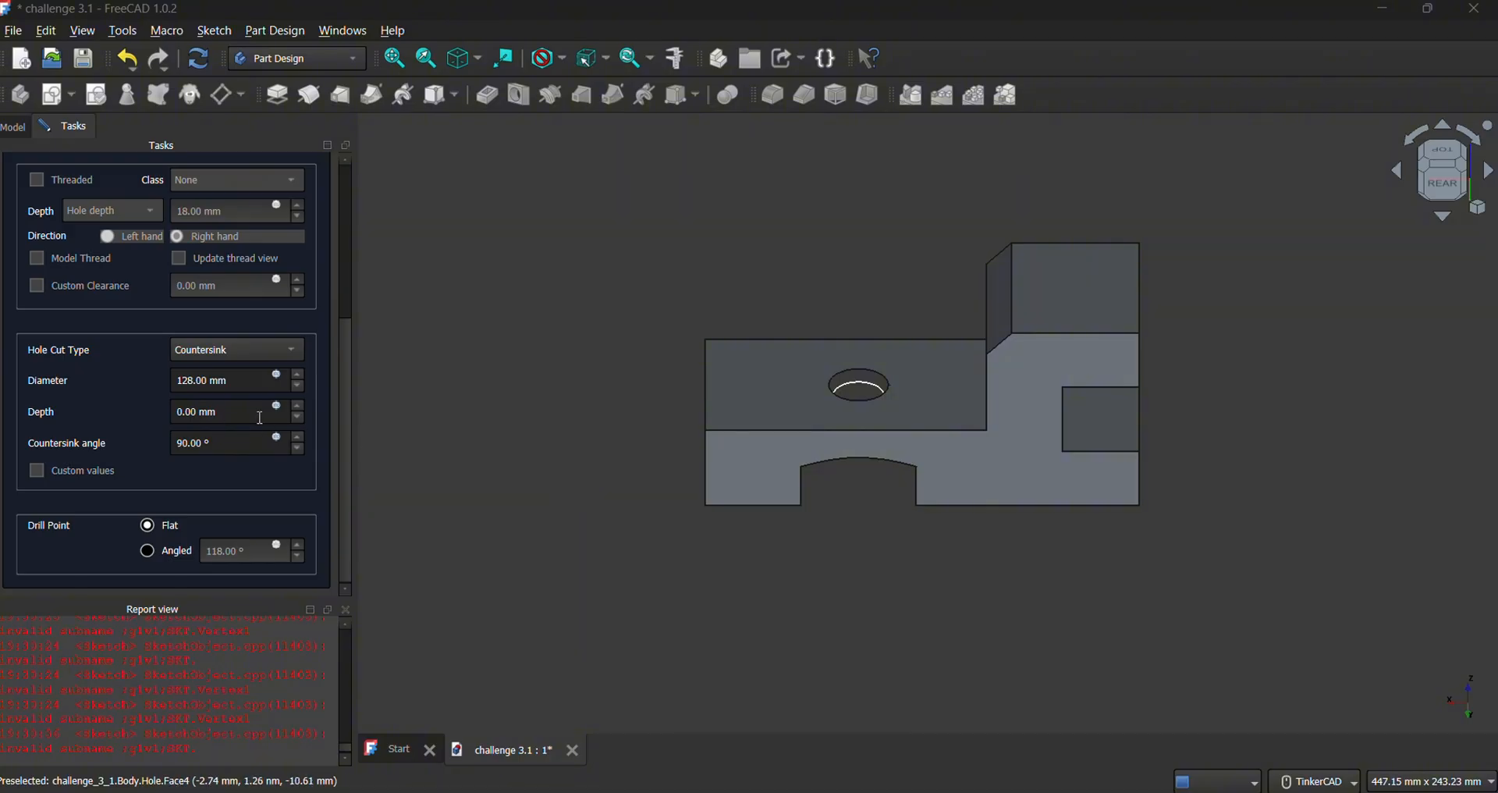
{"action": "left_click", "coordinate": [243, 350]}
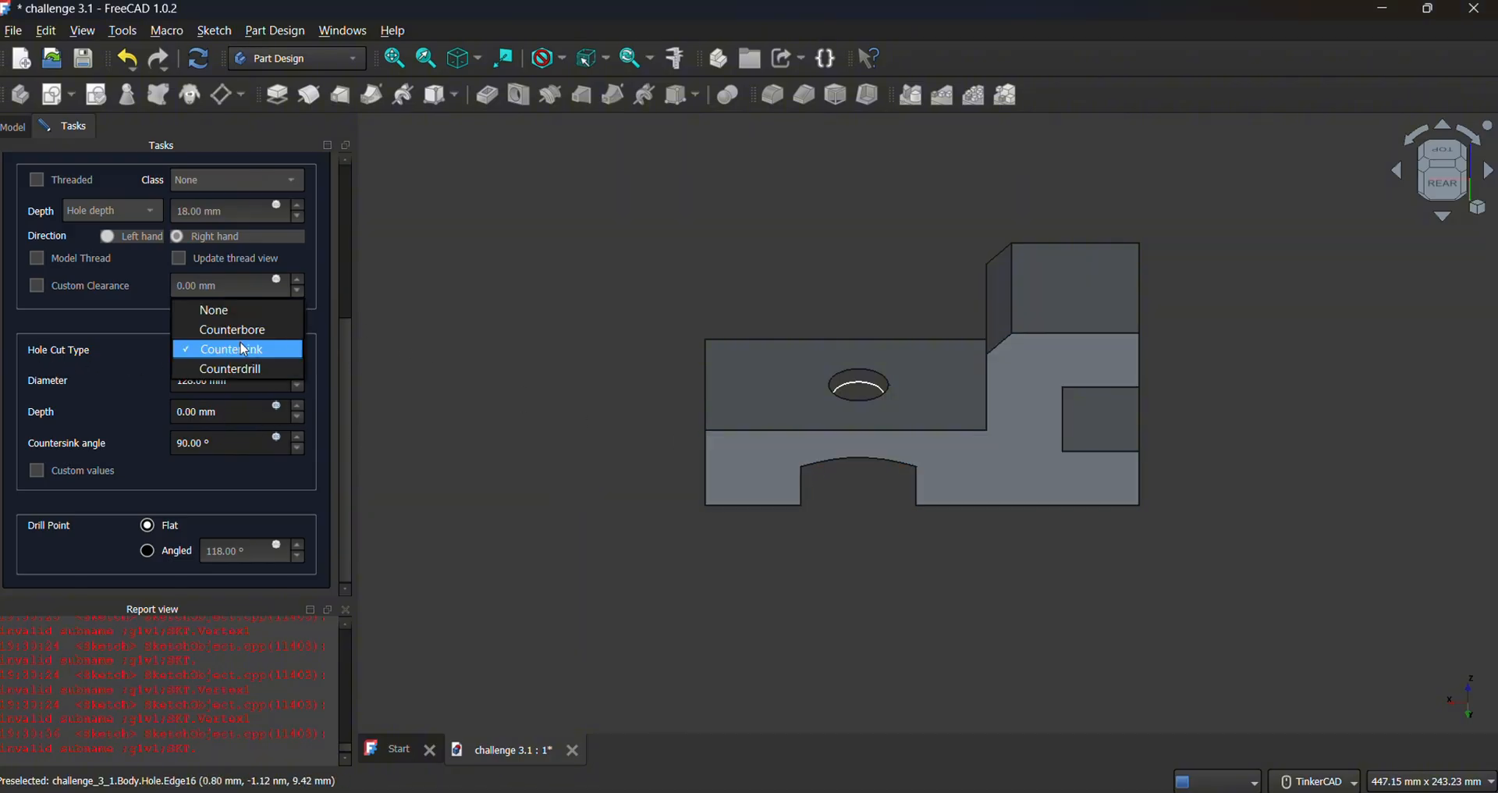
{"action": "left_click", "coordinate": [233, 310]}
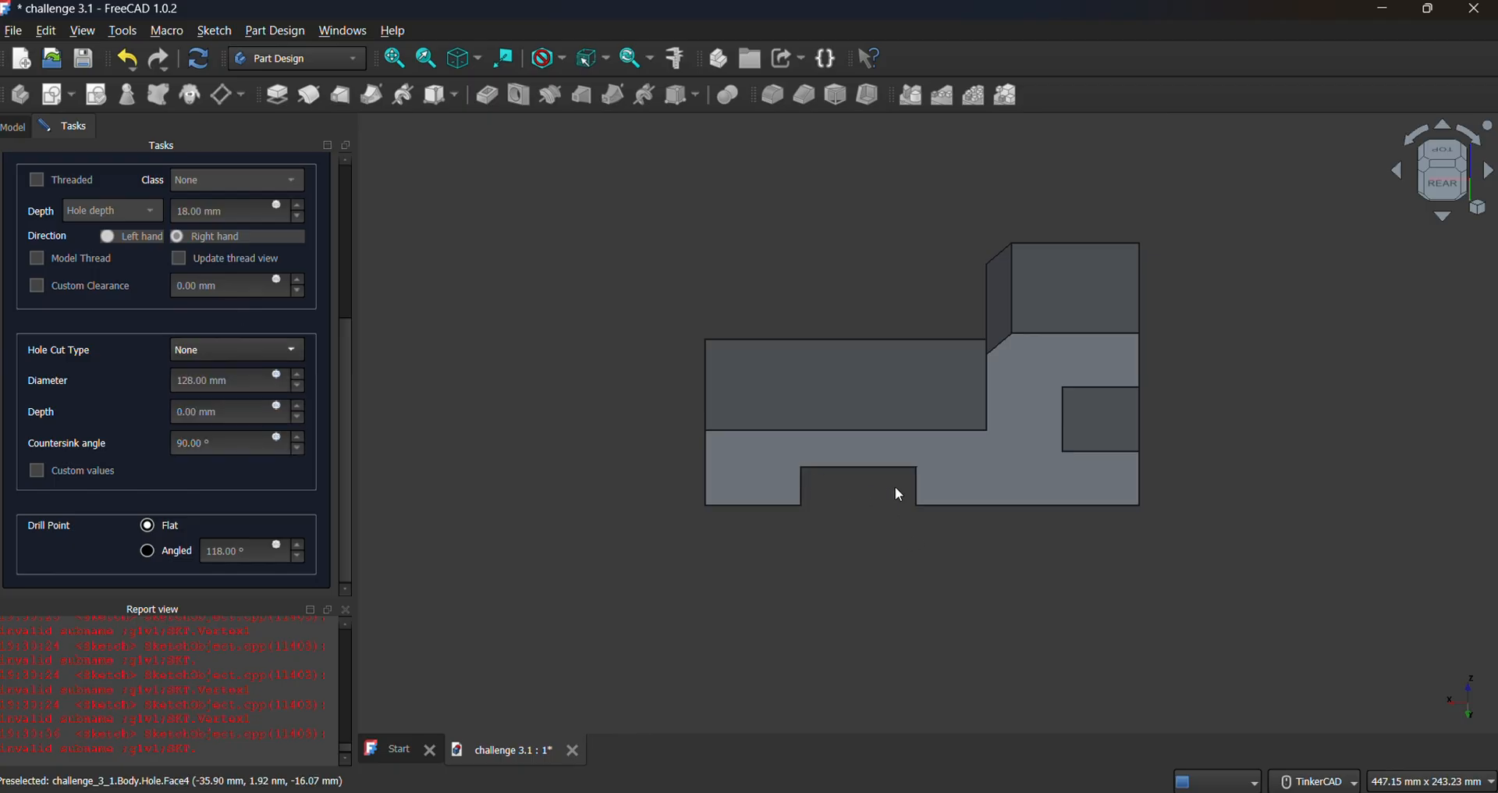
{"action": "scroll", "coordinate": [202, 287], "scroll_direction": "up", "scroll_amount": 5}
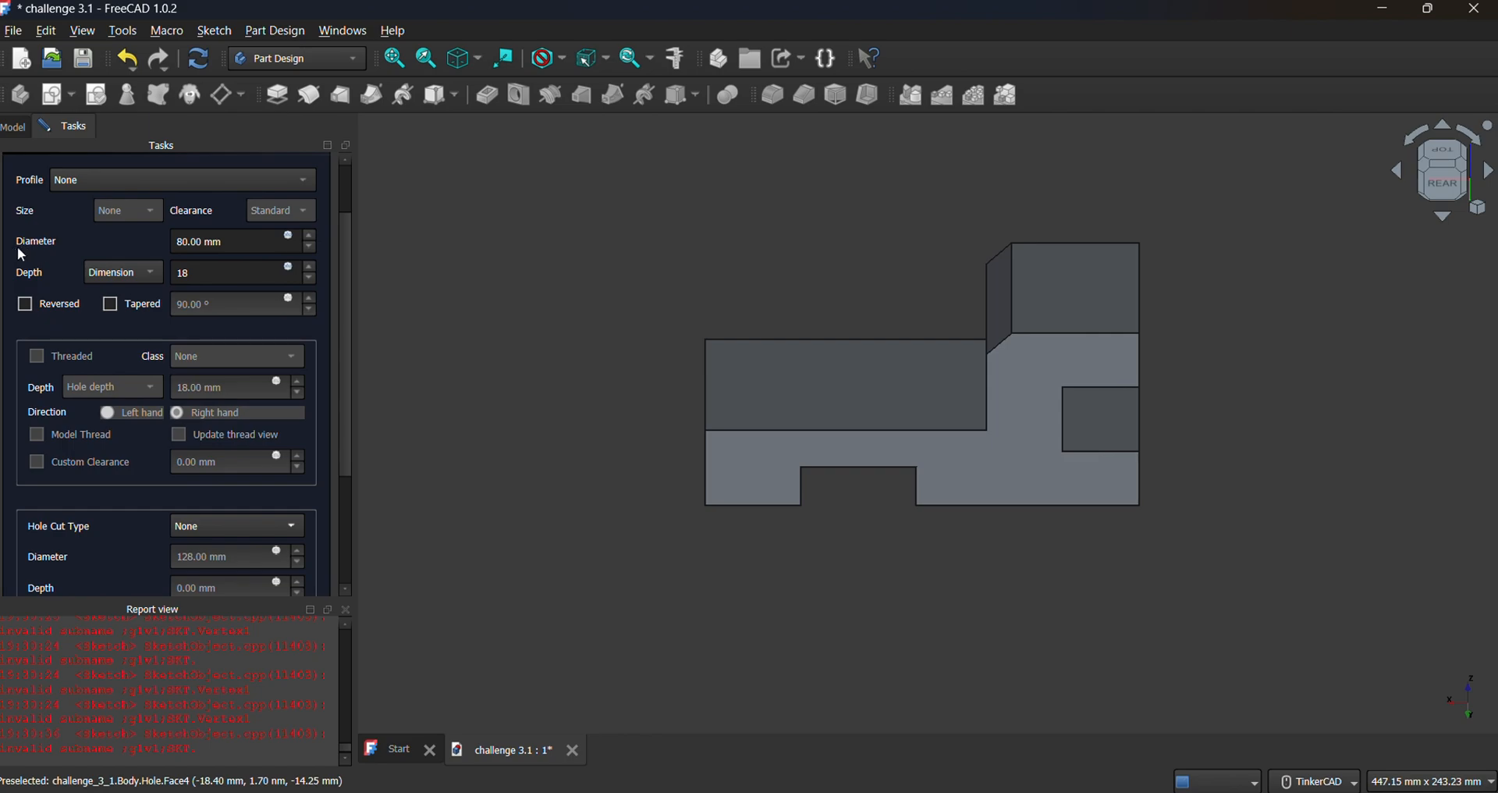
{"action": "scroll", "coordinate": [210, 436], "scroll_direction": "down", "scroll_amount": 1}
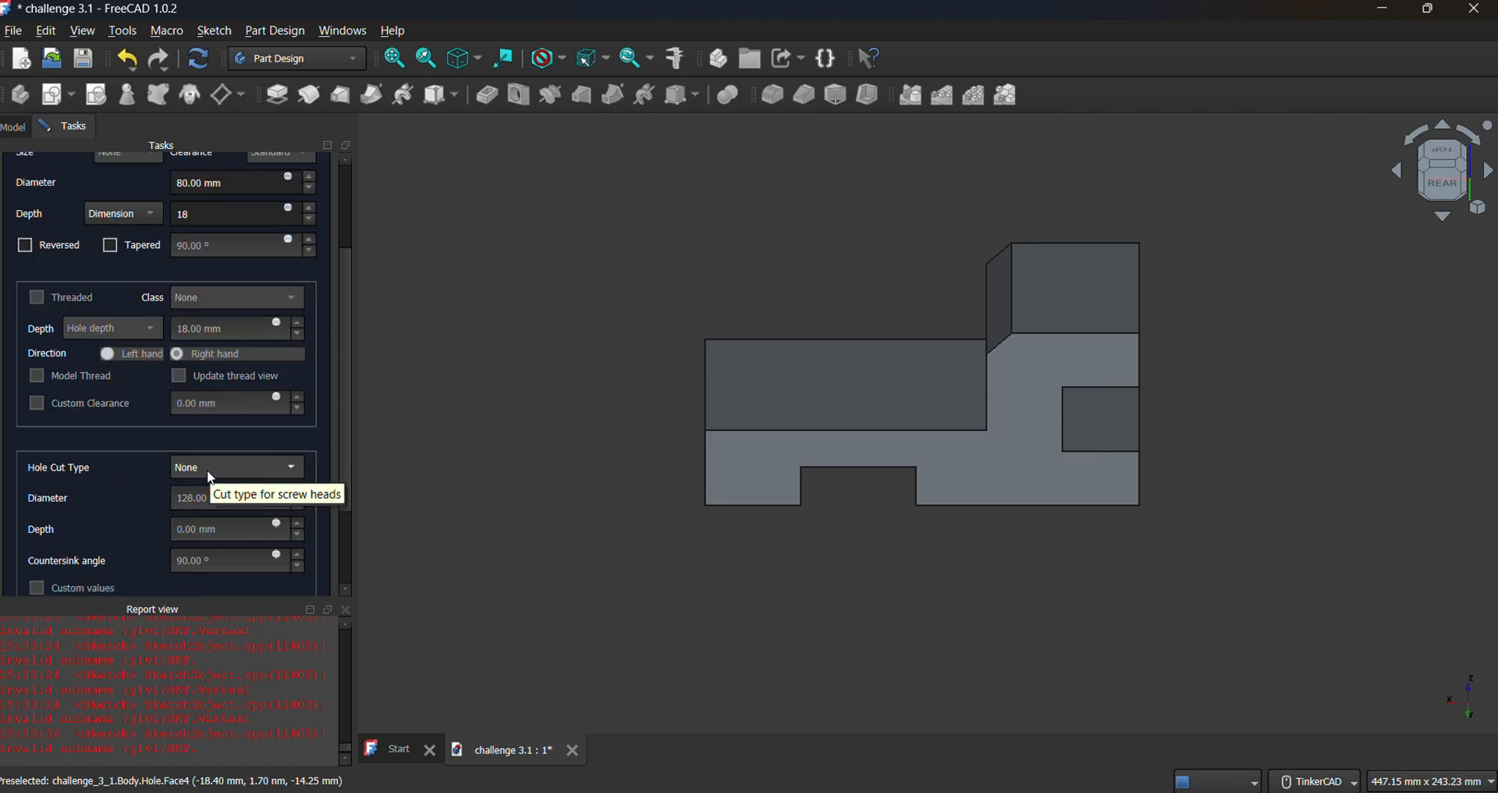
{"action": "scroll", "coordinate": [208, 471], "scroll_direction": "down", "scroll_amount": 2}
{"action": "scroll", "coordinate": [187, 559], "scroll_direction": "down", "scroll_amount": 1}
{"action": "scroll", "coordinate": [136, 568], "scroll_direction": "down", "scroll_amount": 2}
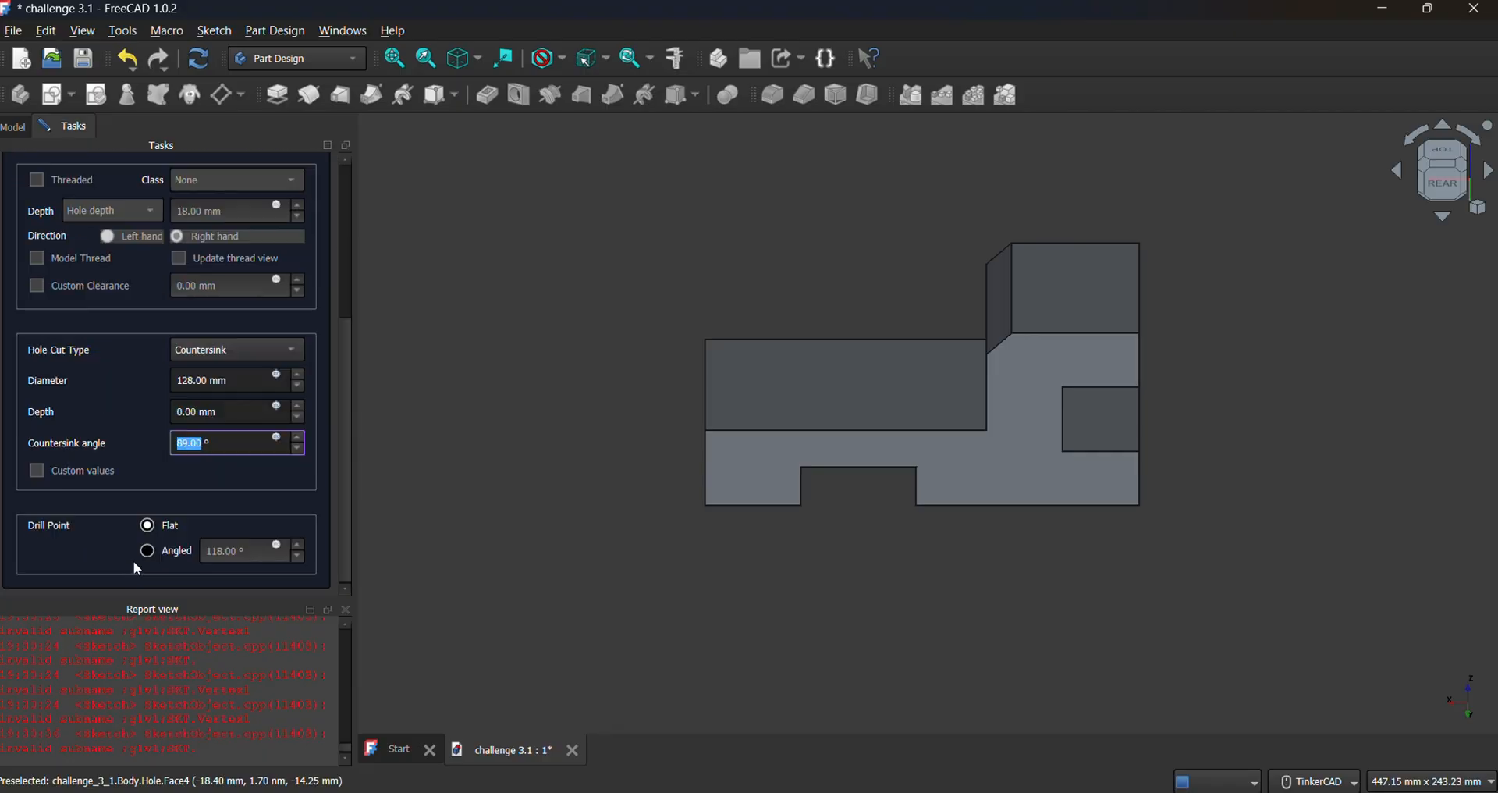
{"action": "left_click", "coordinate": [242, 351]}
{"action": "left_click", "coordinate": [234, 312]}
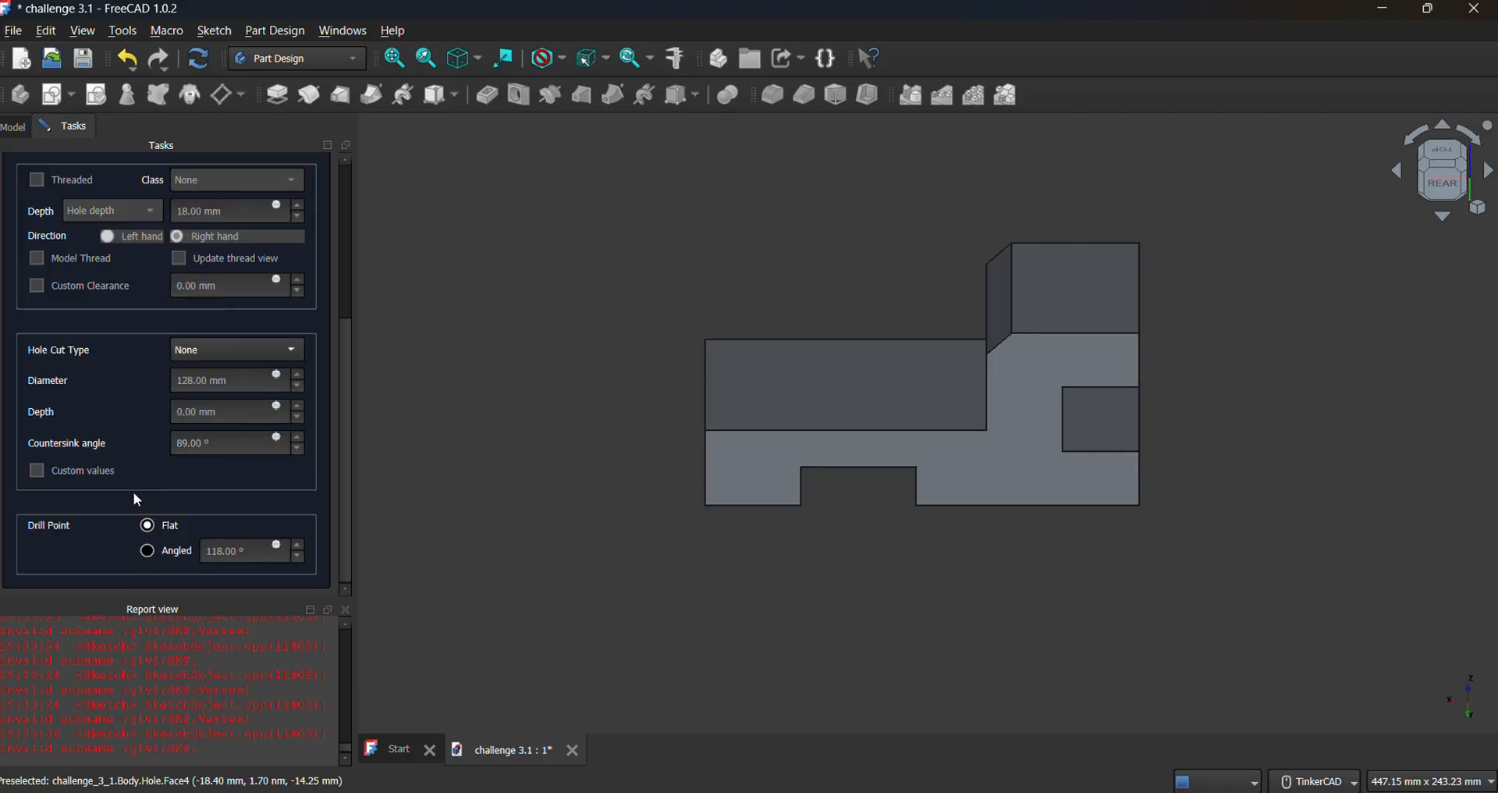
Inspect the recess from the bracket's underside and accept the edited hole parameters.
{"action": "left_click", "coordinate": [1444, 219]}
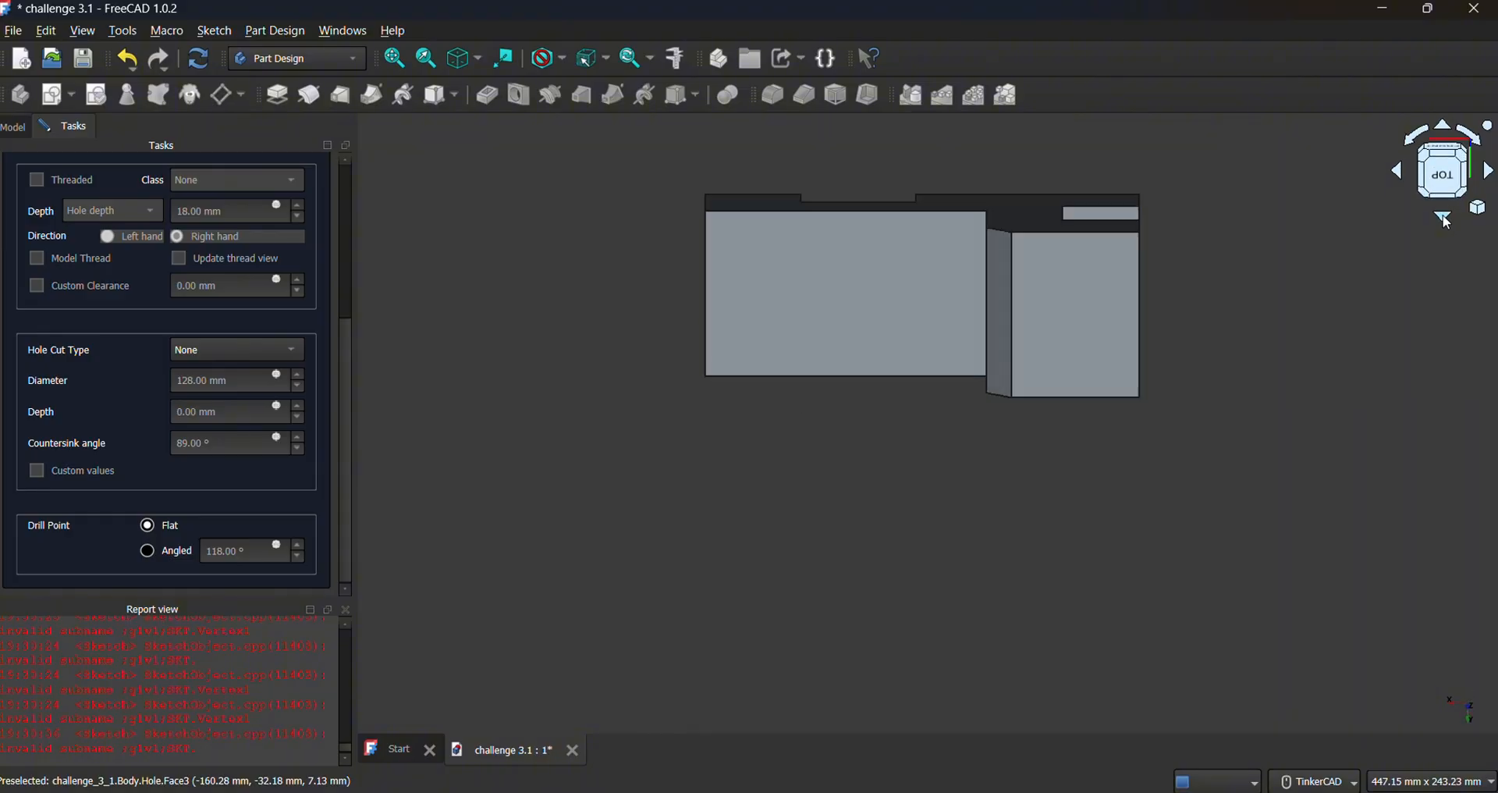
{"action": "left_click", "coordinate": [1444, 219]}
{"action": "left_click", "coordinate": [1444, 219]}
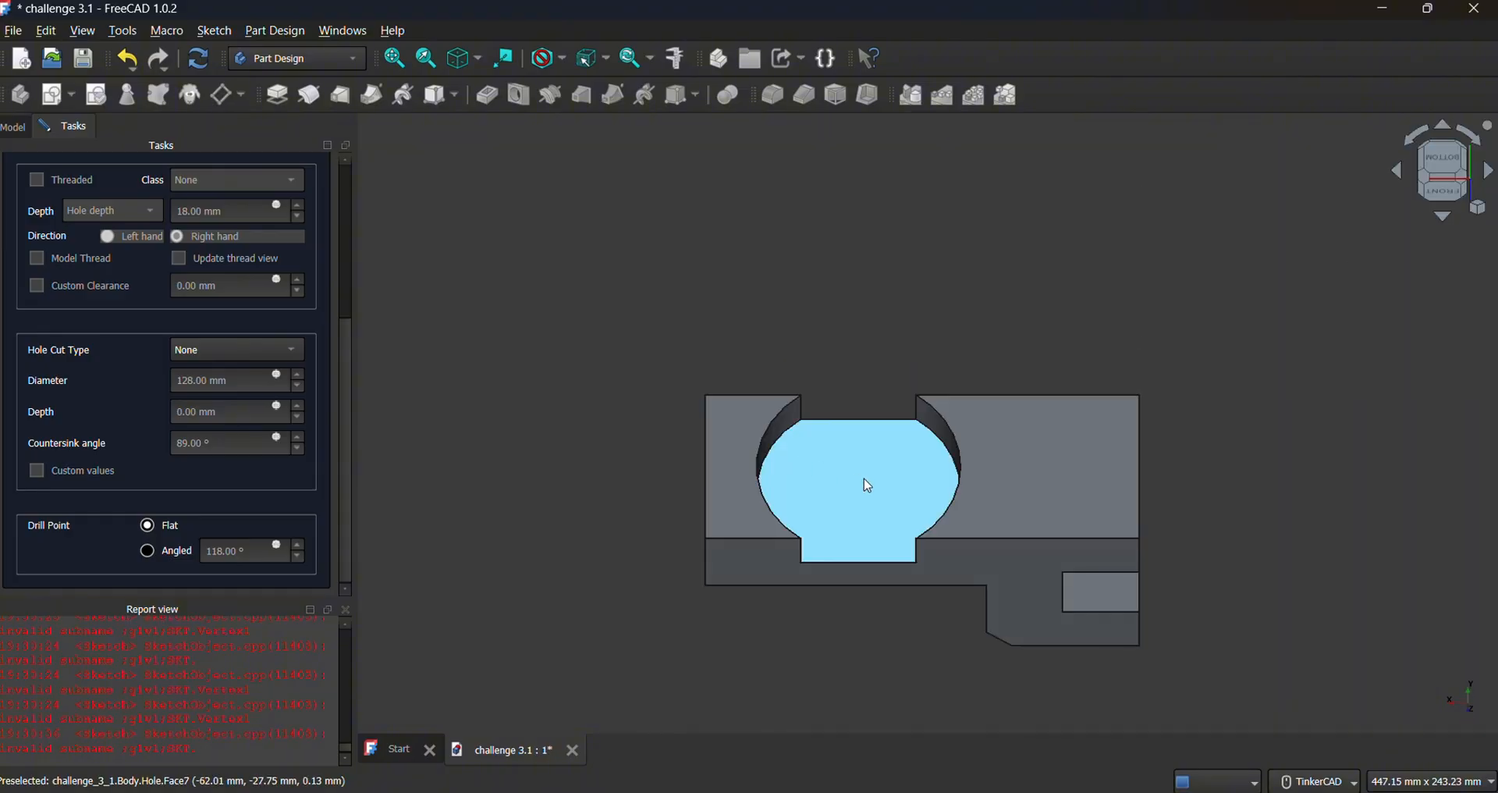
{"action": "scroll", "coordinate": [331, 234], "scroll_direction": "up", "scroll_amount": 10}
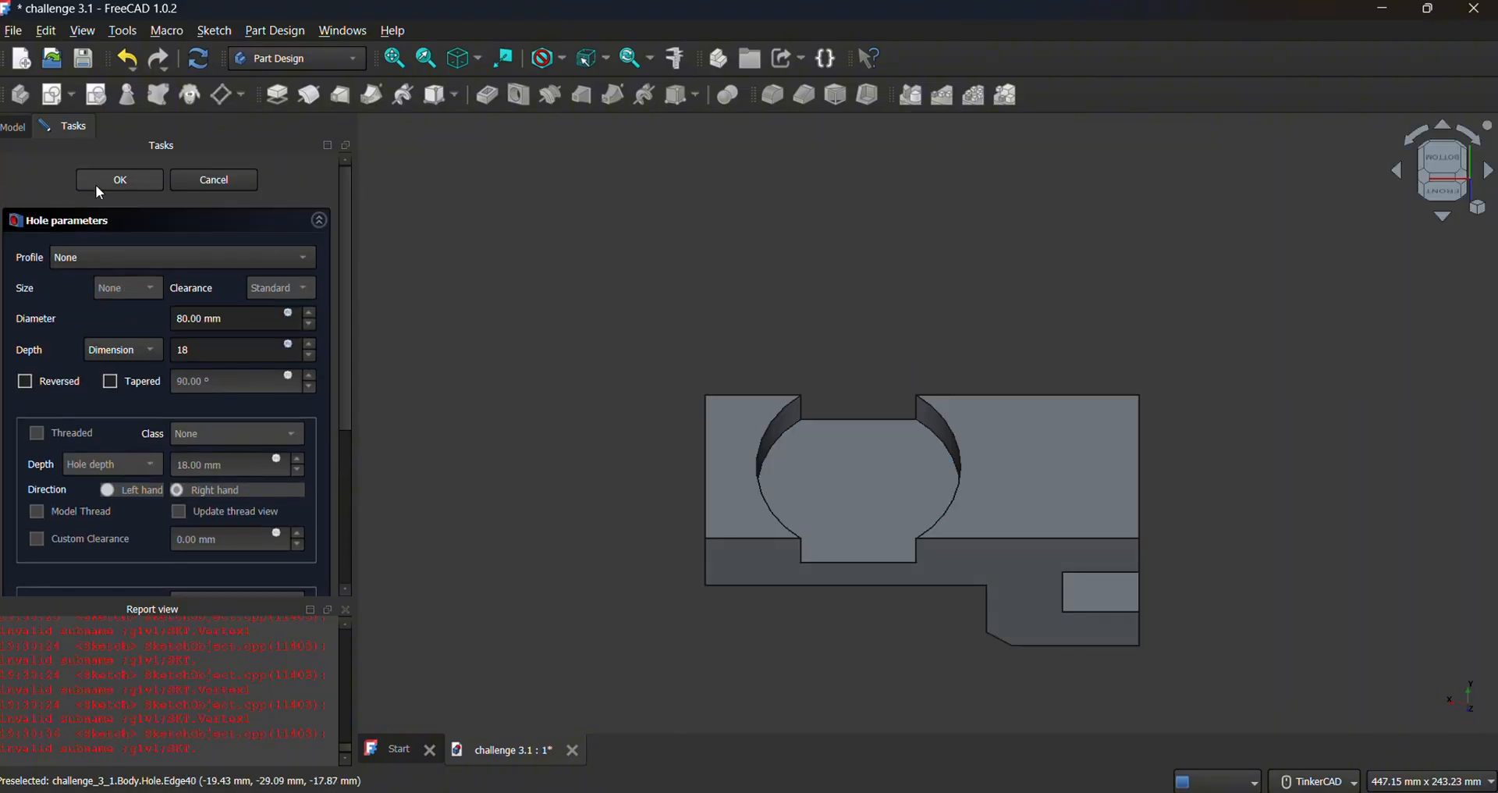
{"action": "left_click", "coordinate": [117, 156]}
View the bracket's lower top face and consult the reference drawing for the concentric holes above the recess.
{"action": "left_click", "coordinate": [1444, 219]}
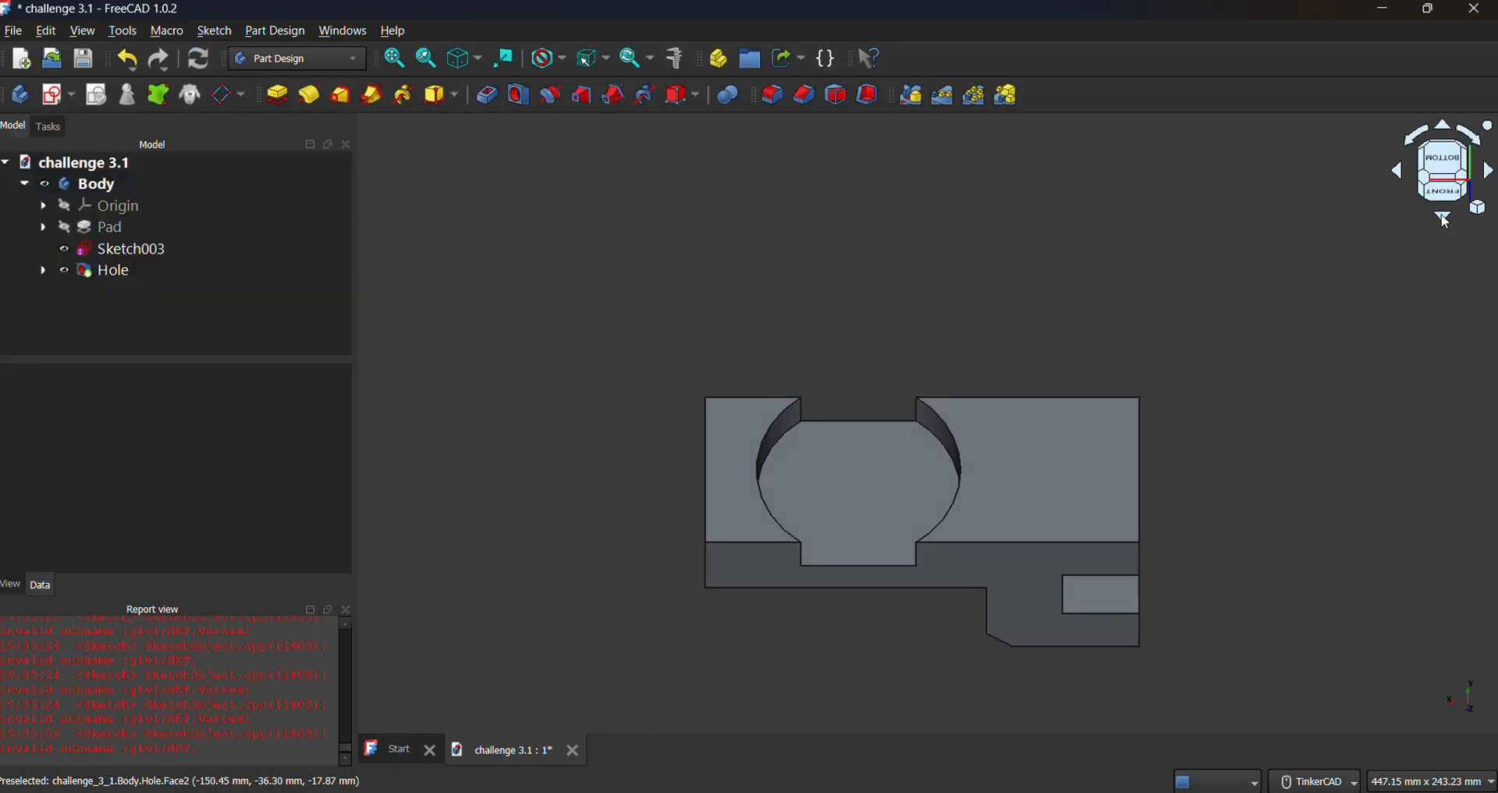
{"action": "left_click", "coordinate": [1444, 220]}
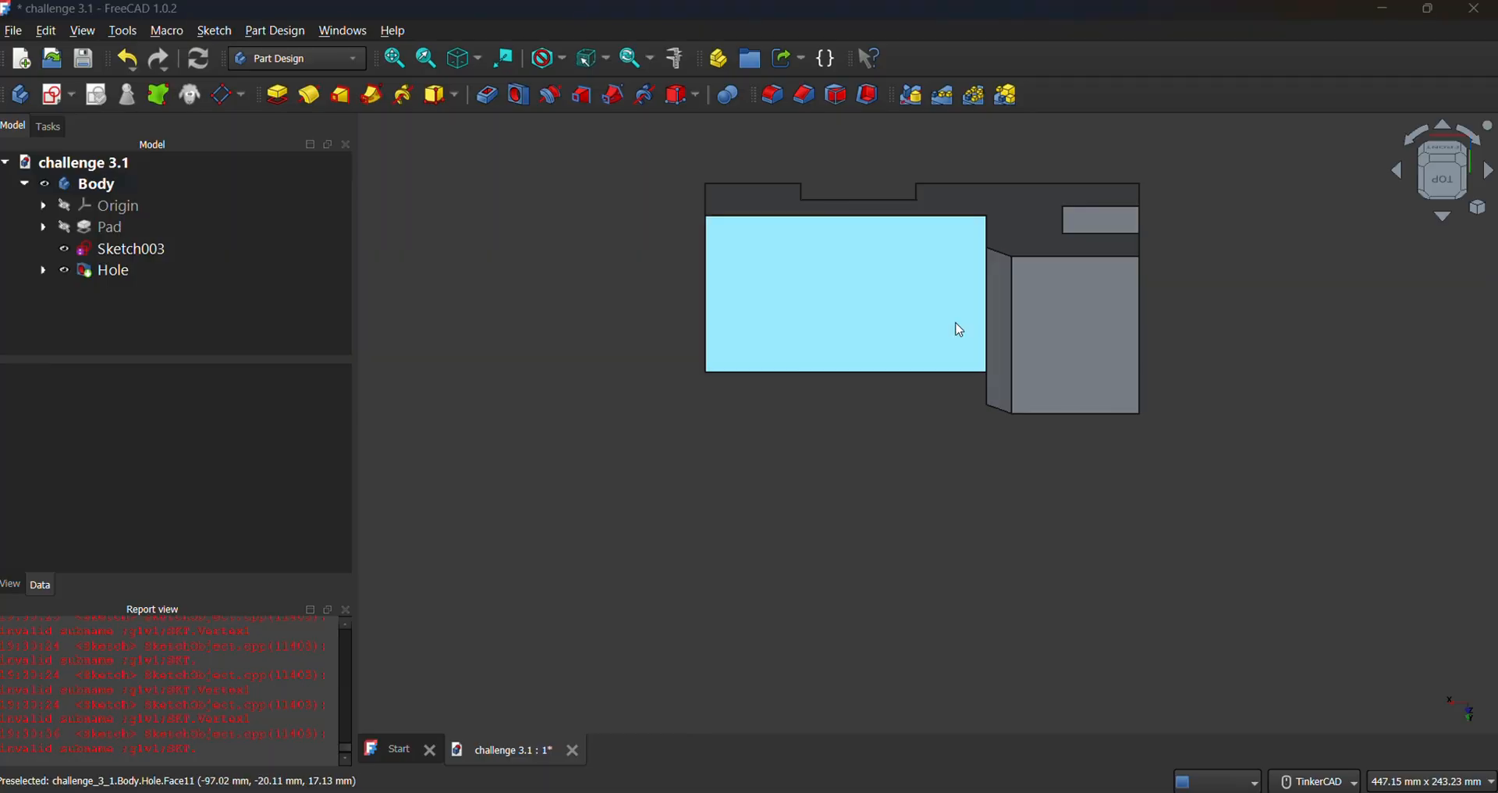
{"action": "key", "text": "alt+Tab"}
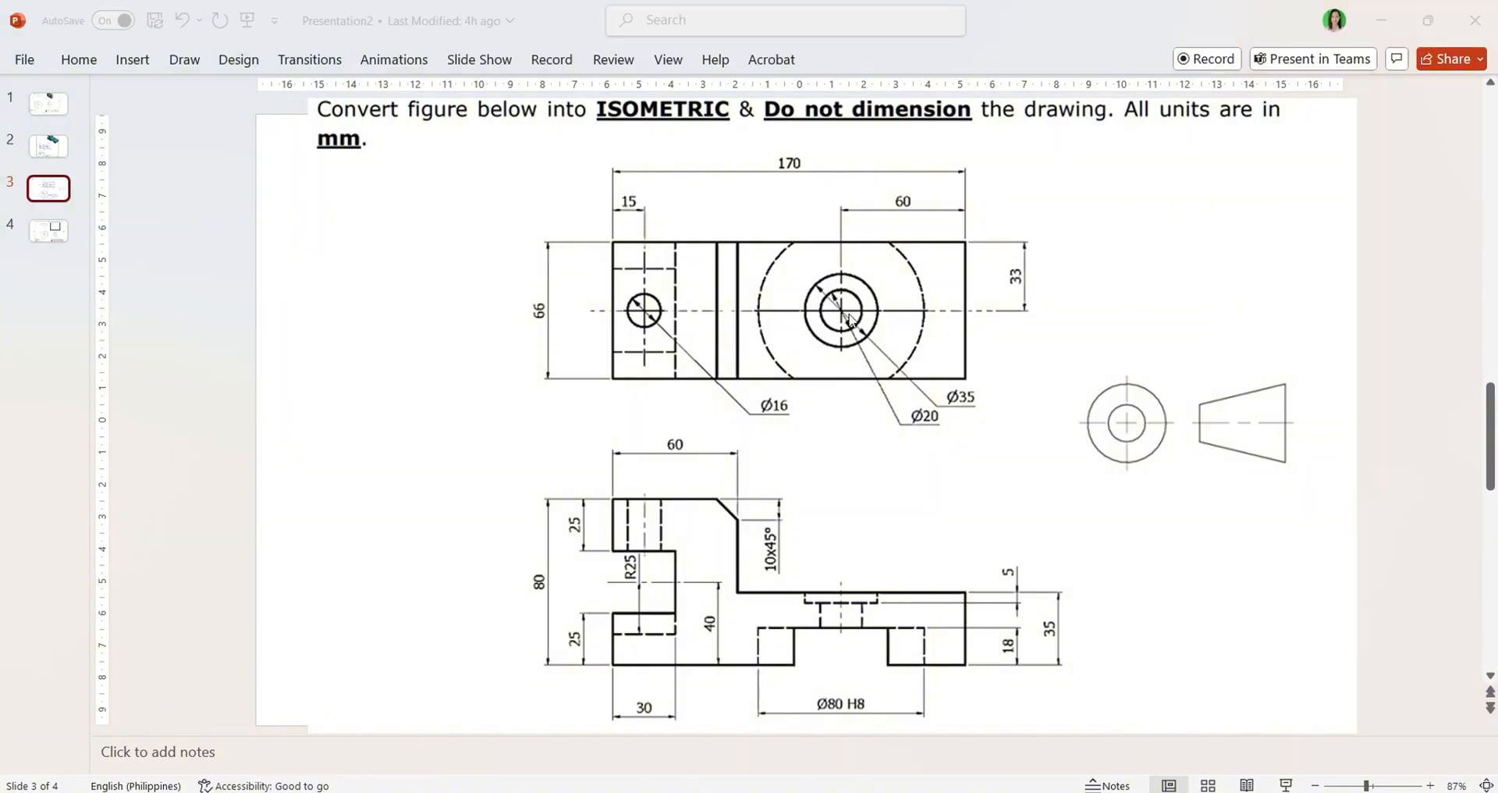
Start a sketch on the bracket's lower top face and draw a 35 mm diameter circle near its middle.
{"action": "key", "text": "alt+Tab"}
{"action": "key", "text": "alt+Tab"}
{"action": "left_click", "coordinate": [845, 289]}
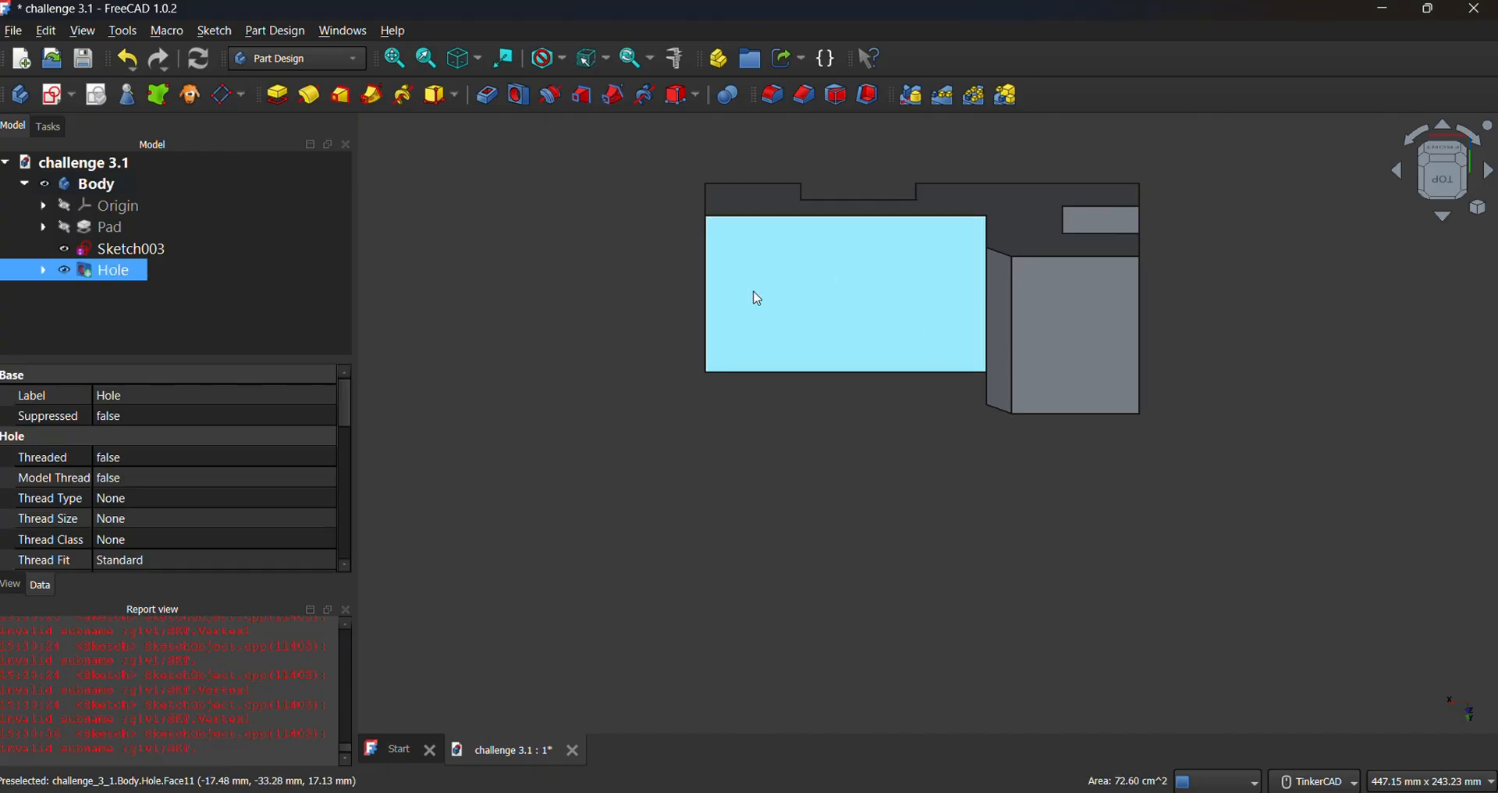
{"action": "left_click", "coordinate": [56, 94]}
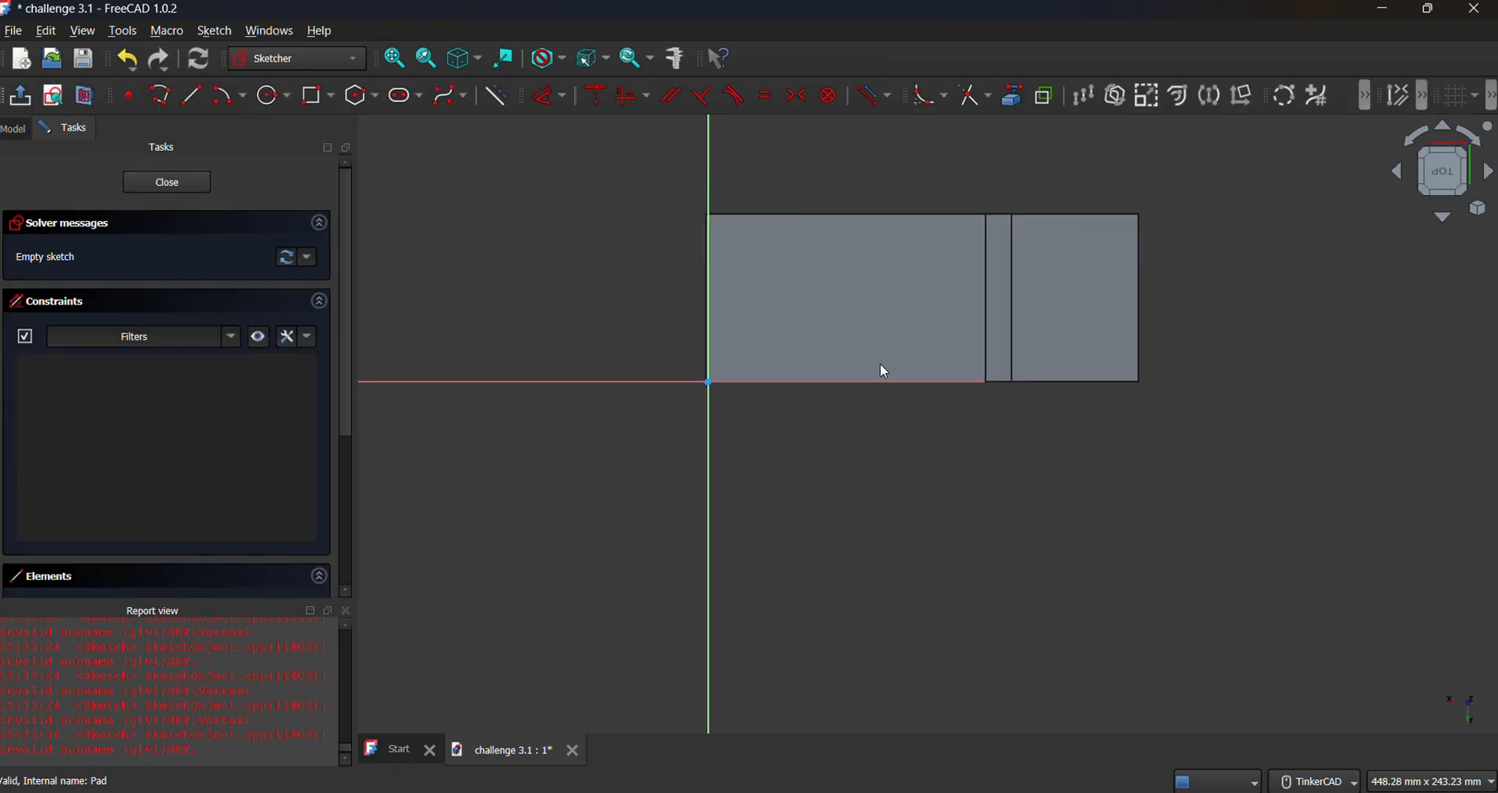
{"action": "left_click", "coordinate": [271, 97]}
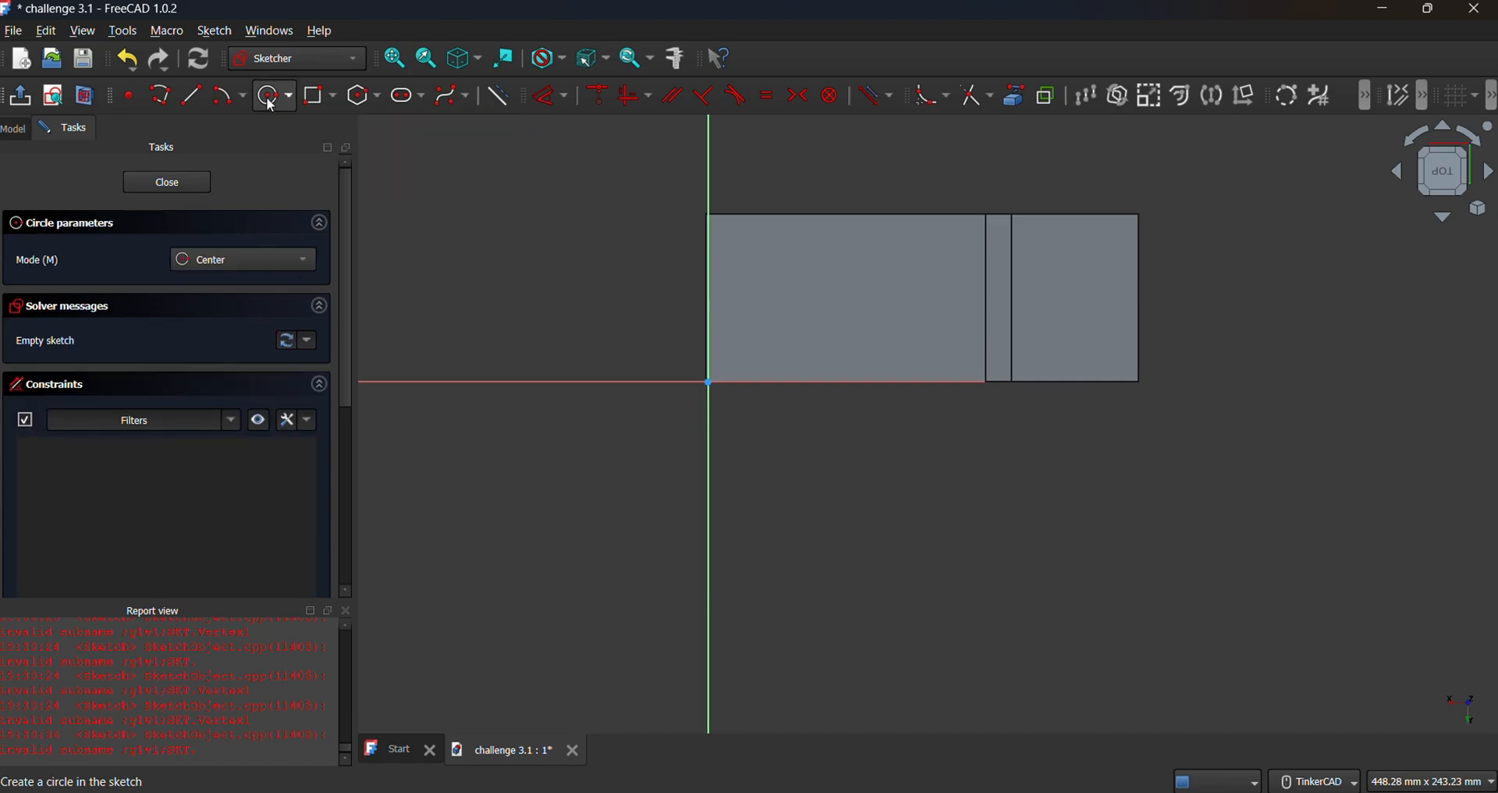
{"action": "left_click", "coordinate": [843, 290]}
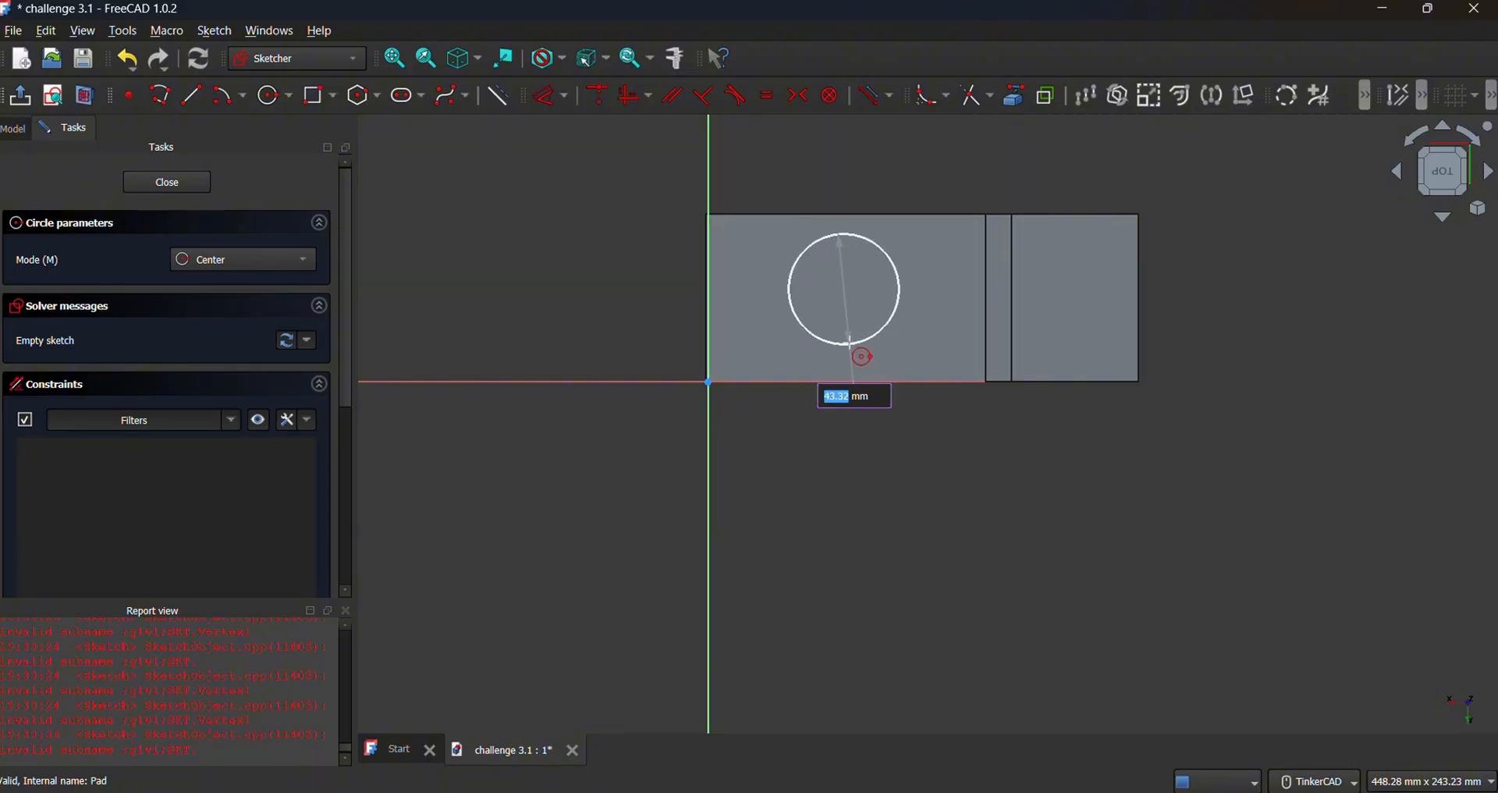
{"action": "type", "text": "3"}
{"action": "key", "text": "Return"}
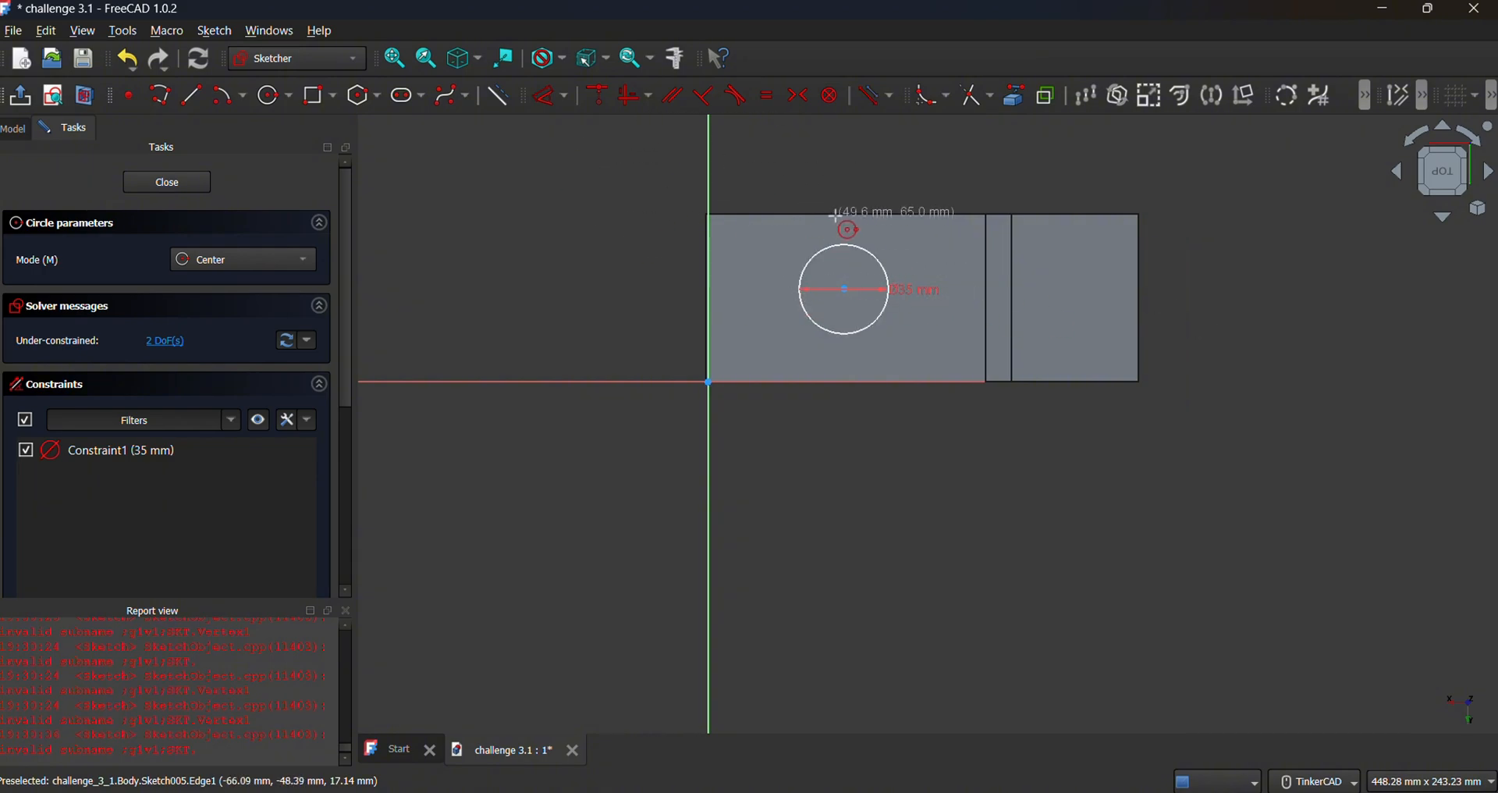
Check the circle's position in the reference drawing and project the face's long edge and outer end edge as external geometry.
{"action": "key", "text": "alt+Tab"}
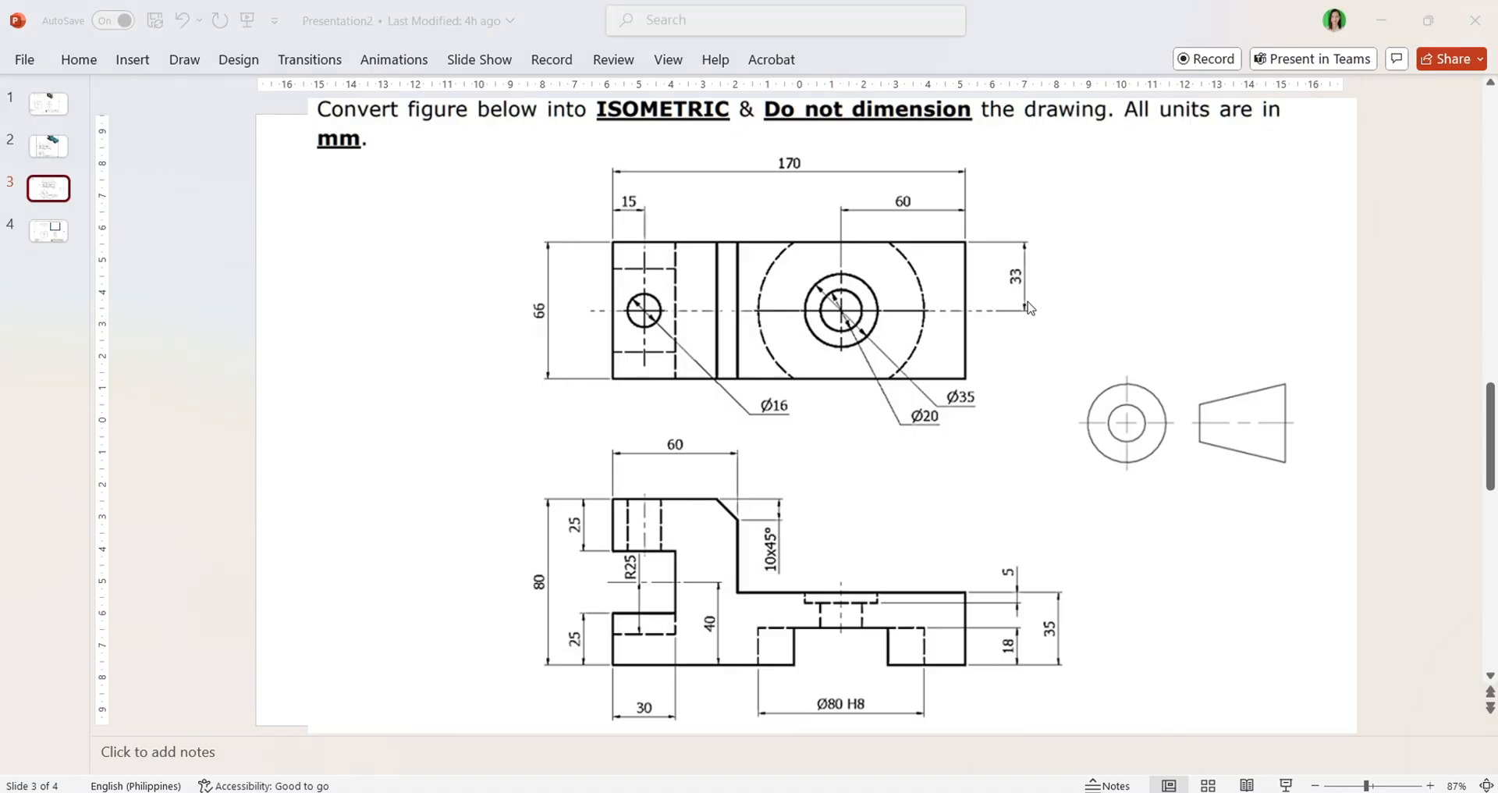
{"action": "key", "text": "alt+Tab"}
{"action": "key", "text": "alt+Tab"}
{"action": "key", "text": "alt+Tab"}
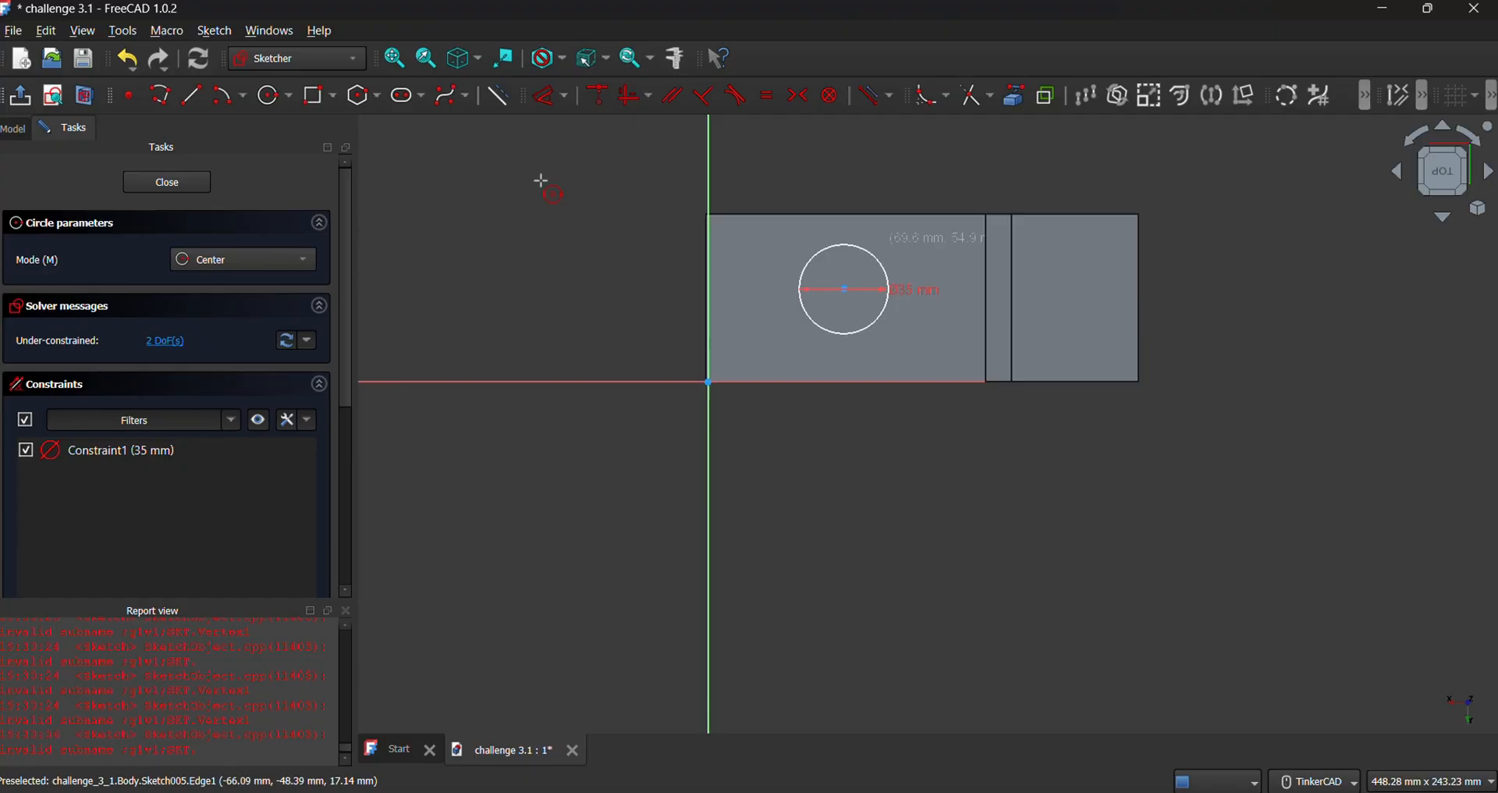
{"action": "left_click", "coordinate": [545, 102]}
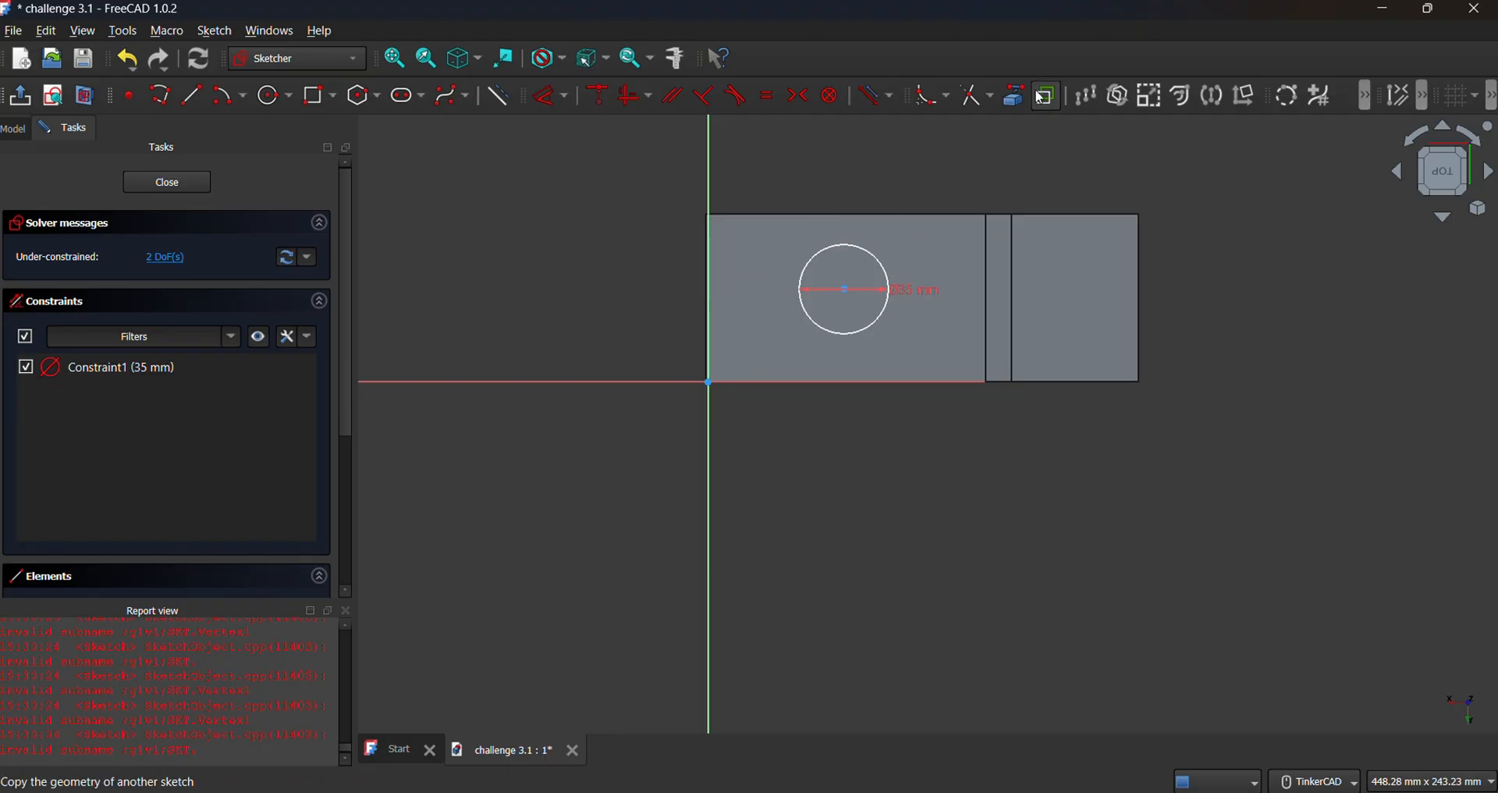
{"action": "left_click", "coordinate": [869, 216]}
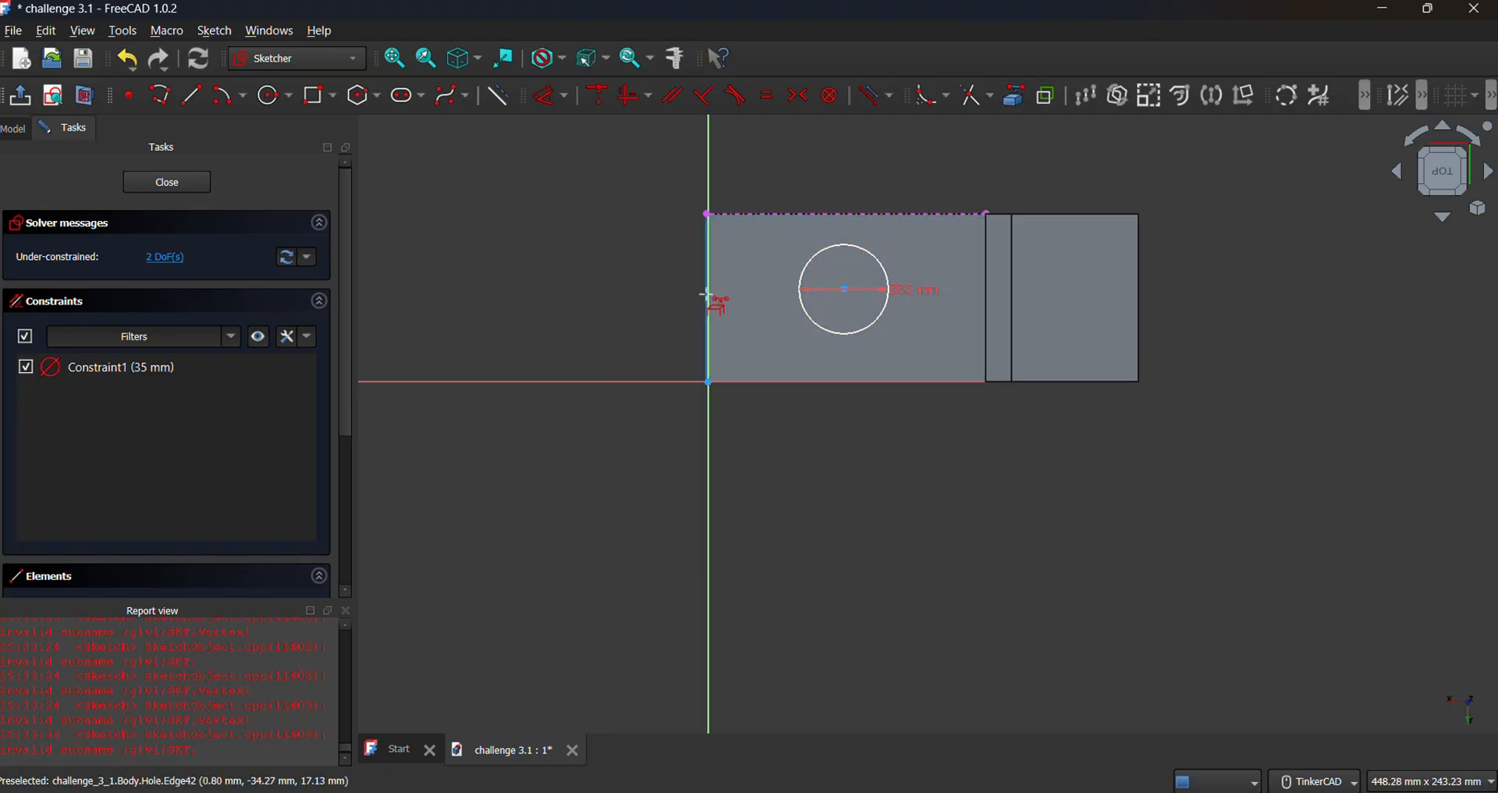
{"action": "left_click", "coordinate": [710, 305]}
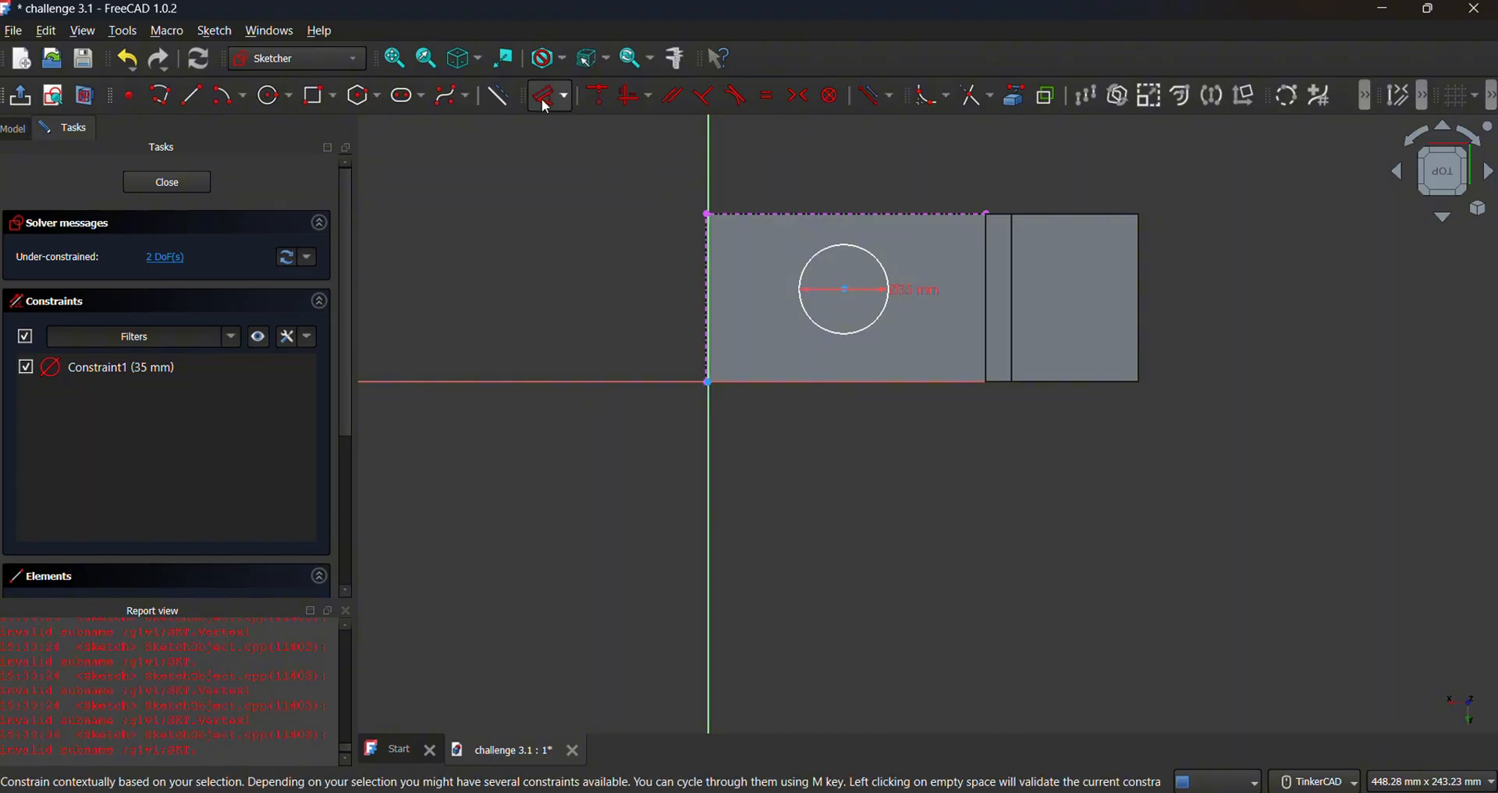
Constrain the circle's center 33 mm from the projected long edge.
{"action": "left_click", "coordinate": [550, 101]}
{"action": "left_click", "coordinate": [846, 290]}
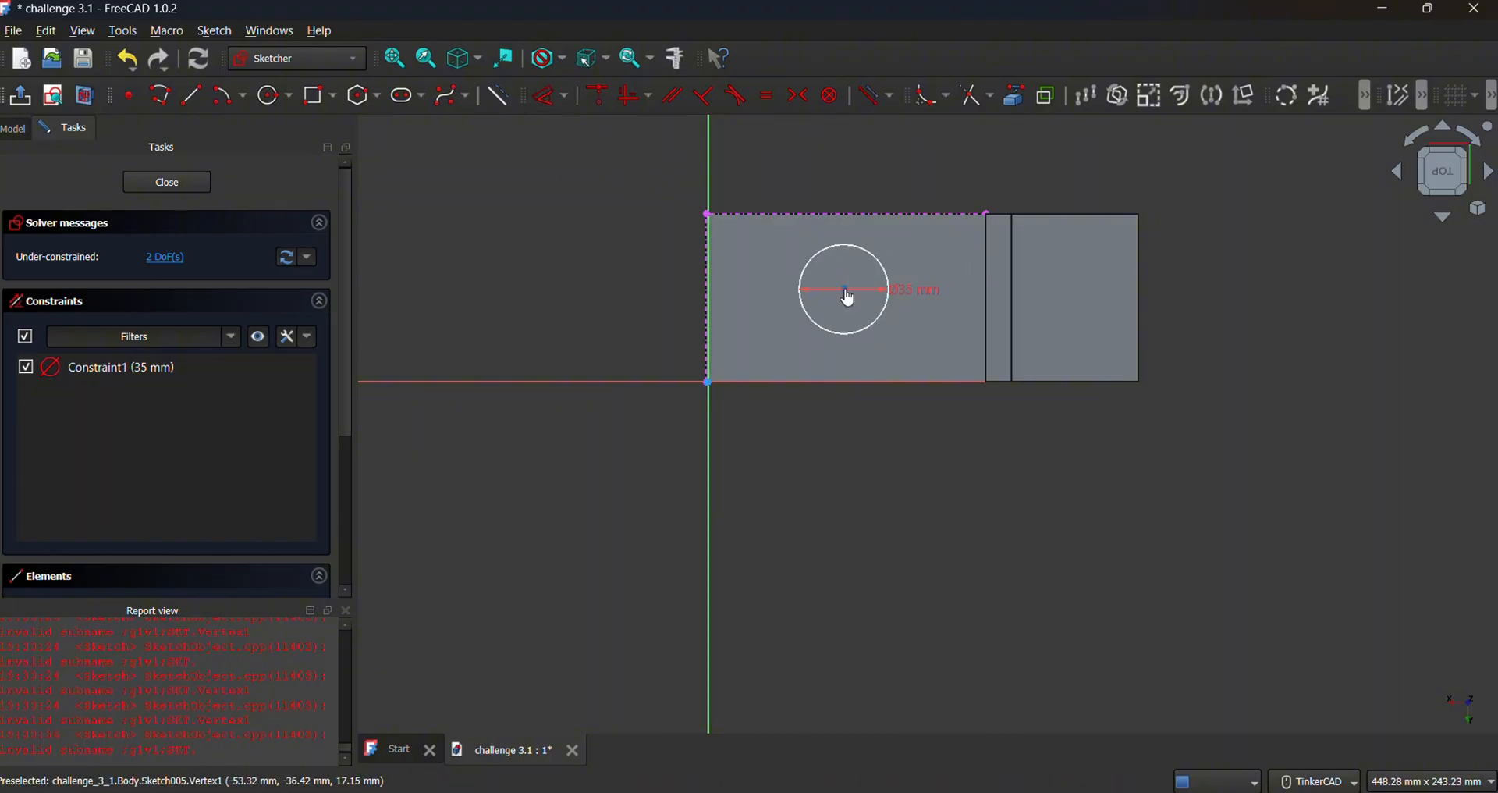
{"action": "left_click", "coordinate": [850, 223]}
{"action": "left_click", "coordinate": [585, 219]}
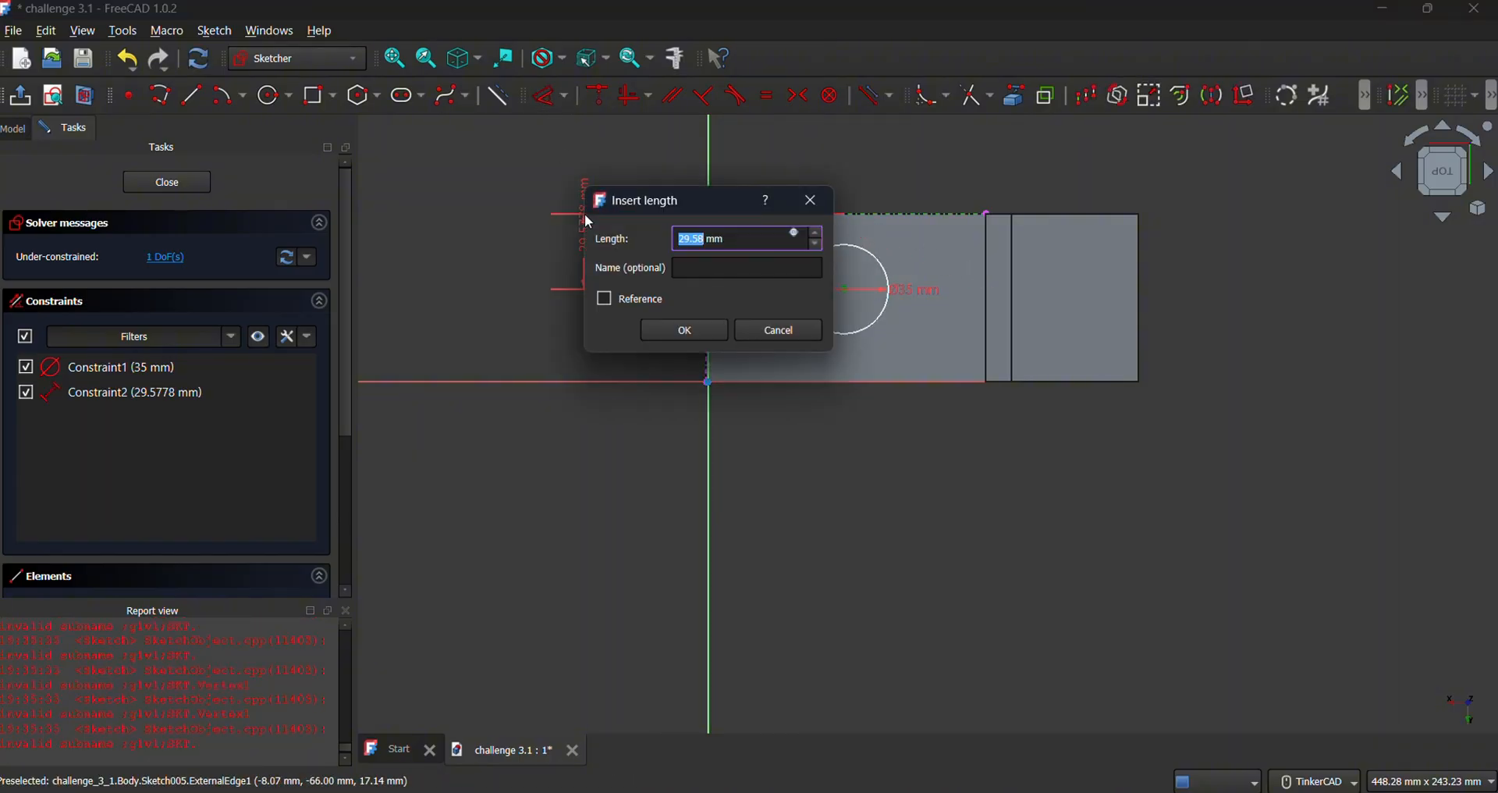
{"action": "type", "text": "33"}
{"action": "key", "text": "Return"}
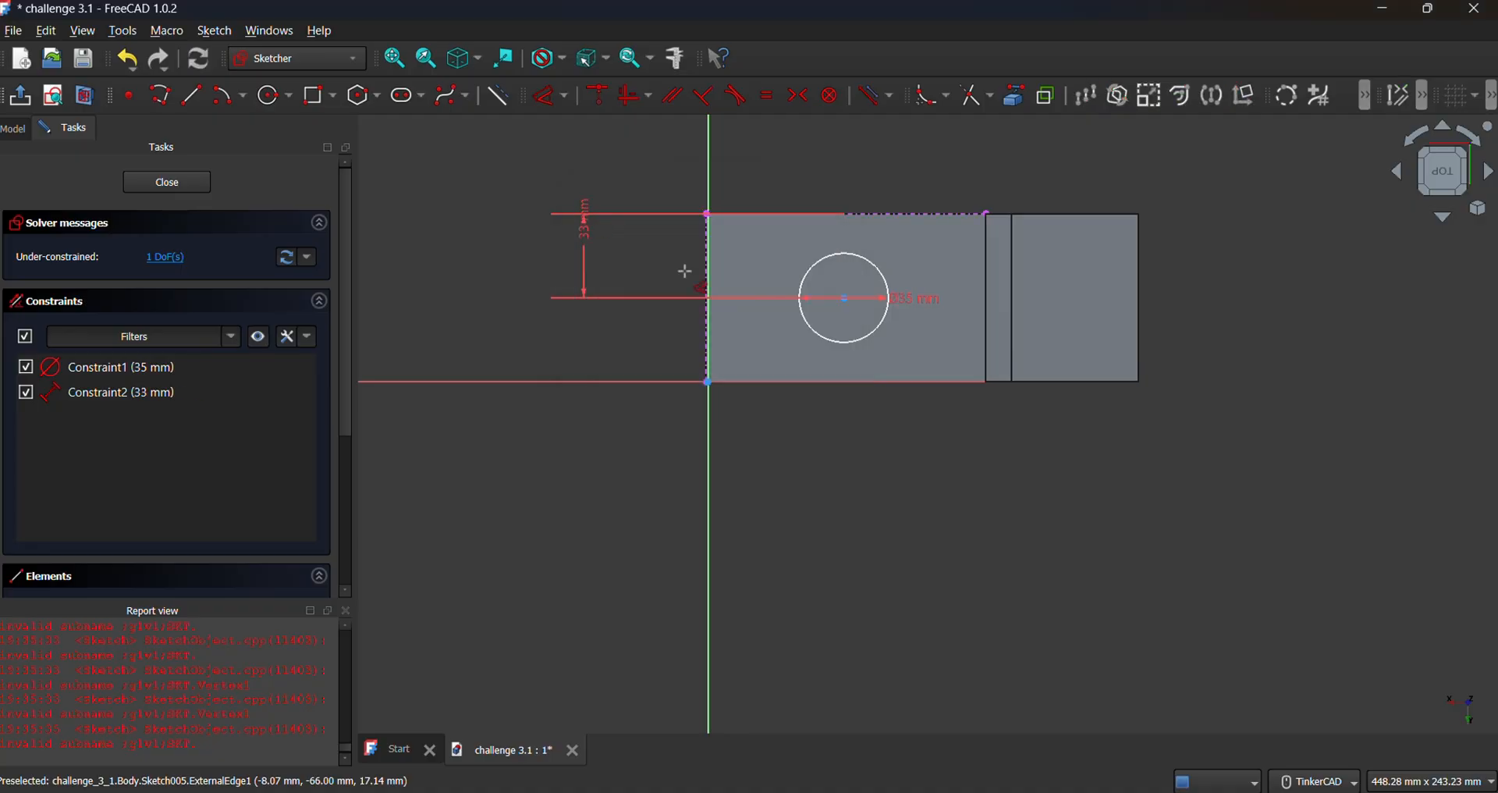
Constrain the circle's center 60 mm from the bracket's outer end edge and close the sketch.
{"action": "left_click", "coordinate": [841, 299]}
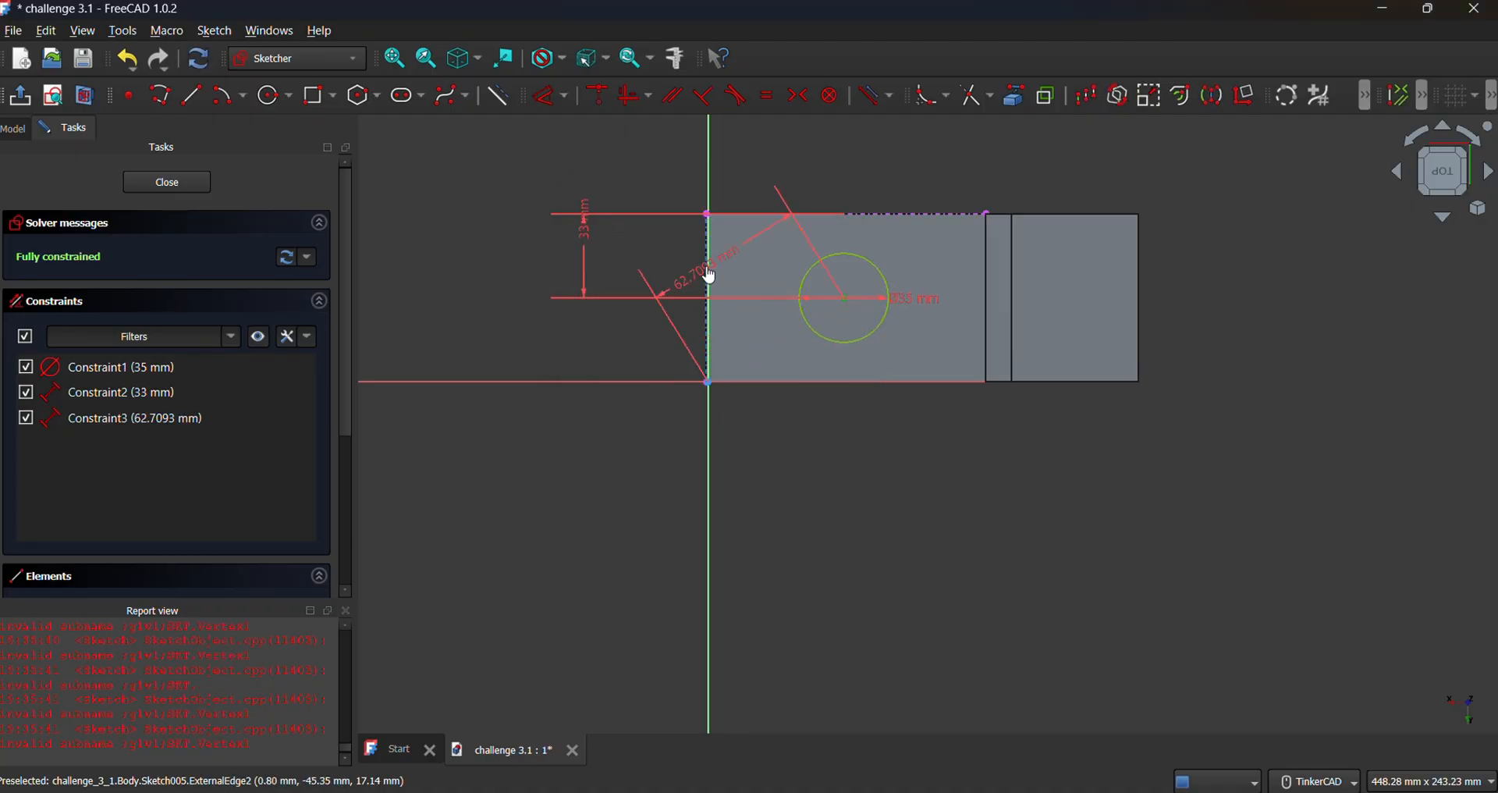
{"action": "left_click", "coordinate": [771, 447]}
{"action": "type", "text": "60"}
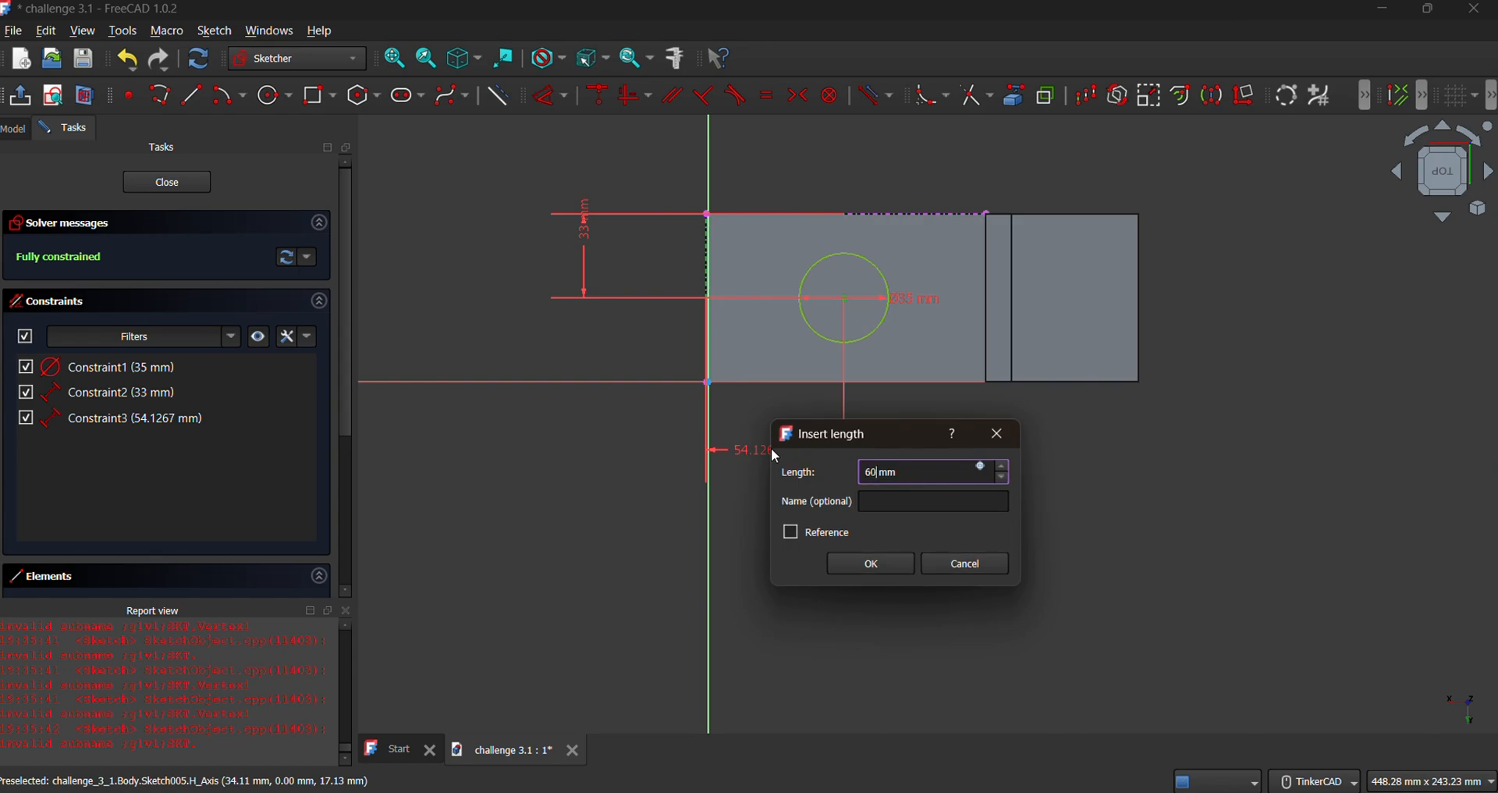
{"action": "key", "text": "Return"}
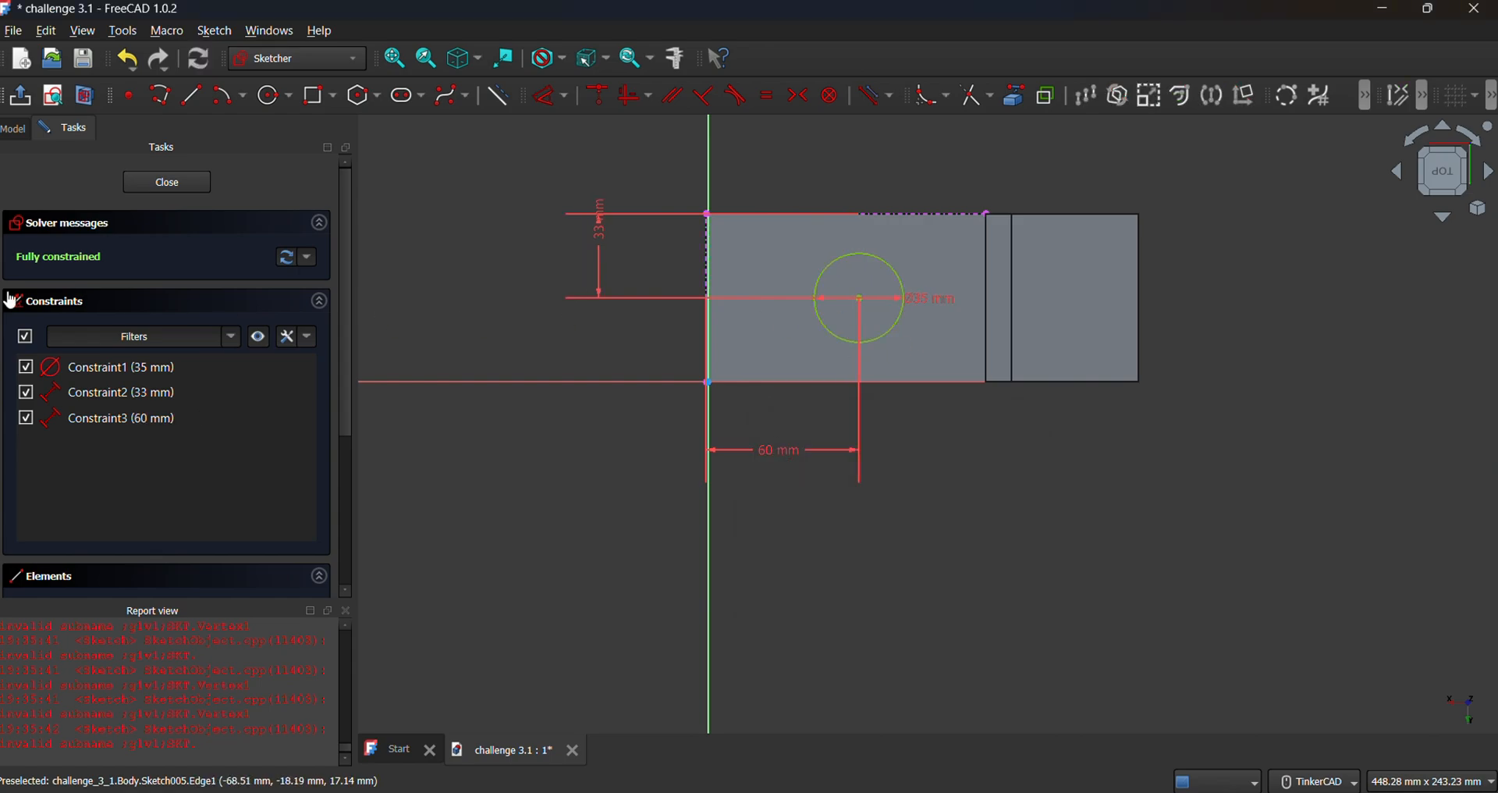
{"action": "left_click", "coordinate": [152, 184]}
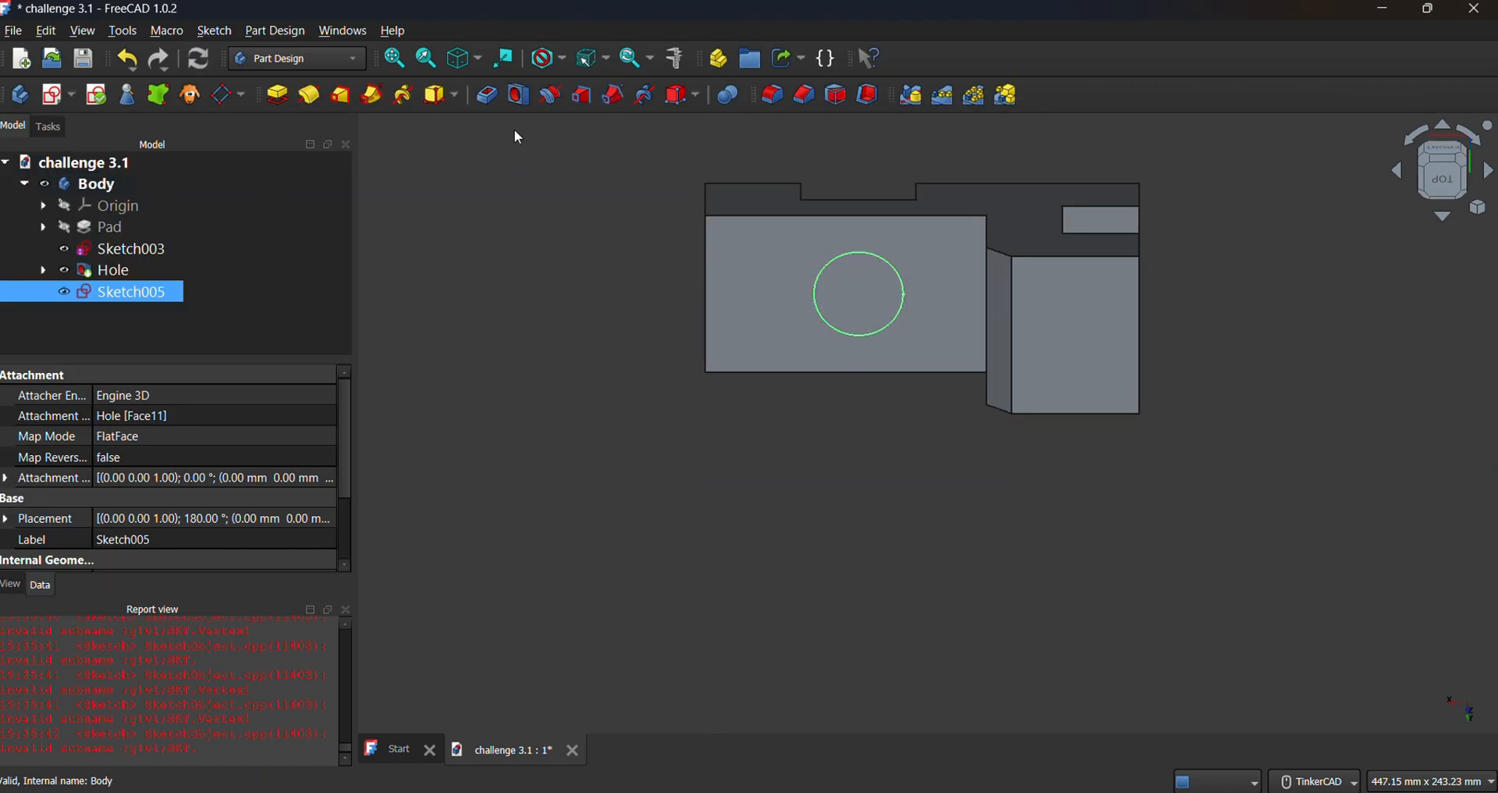
Create a hole from the circle sketch with a diameter of 35 mm.
{"action": "left_click", "coordinate": [520, 97]}
{"action": "left_click_drag", "start_coordinate": [227, 320], "coordinate": [165, 319]}
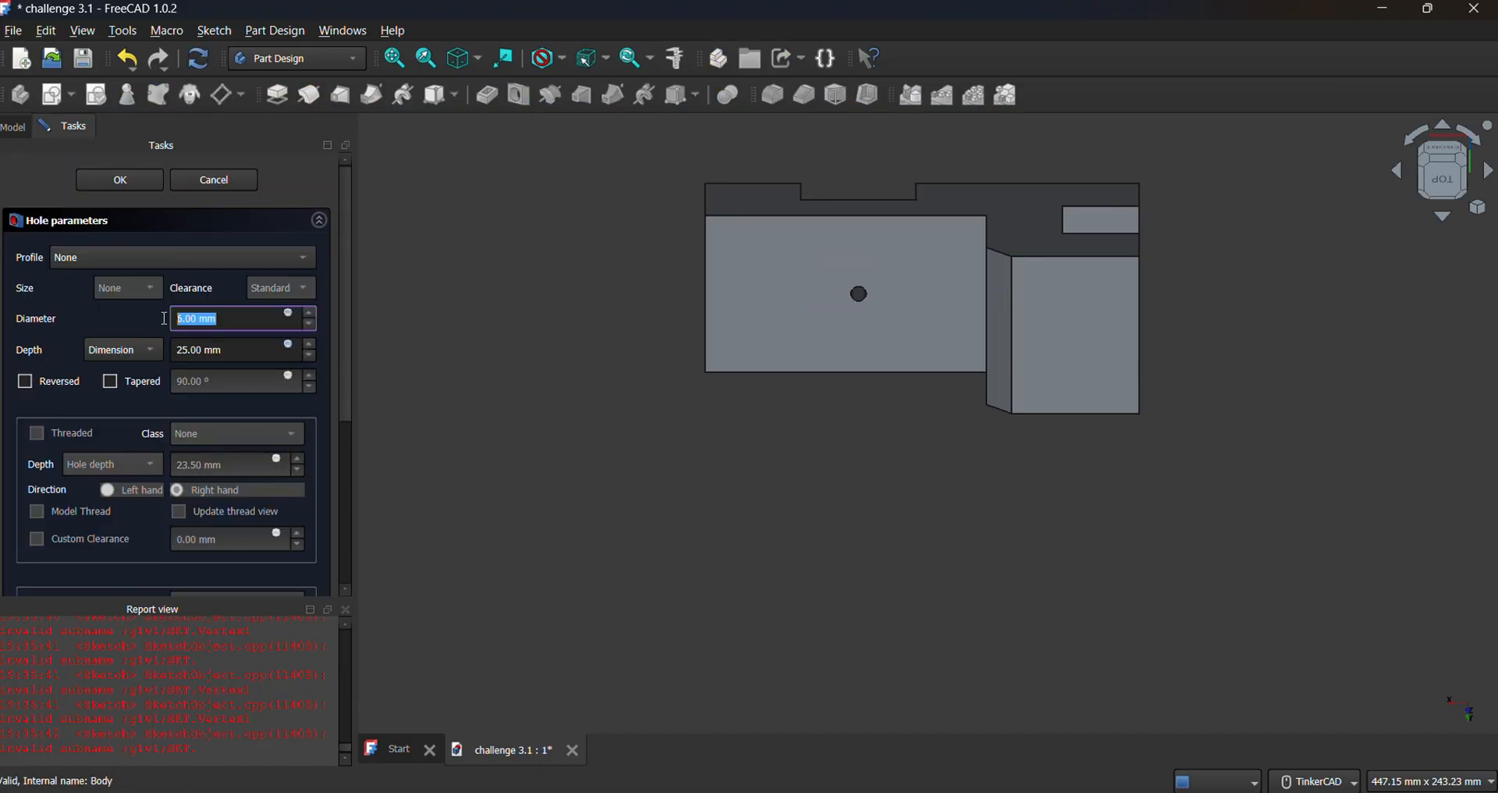
{"action": "type", "text": "35"}
{"action": "key", "text": "Return"}
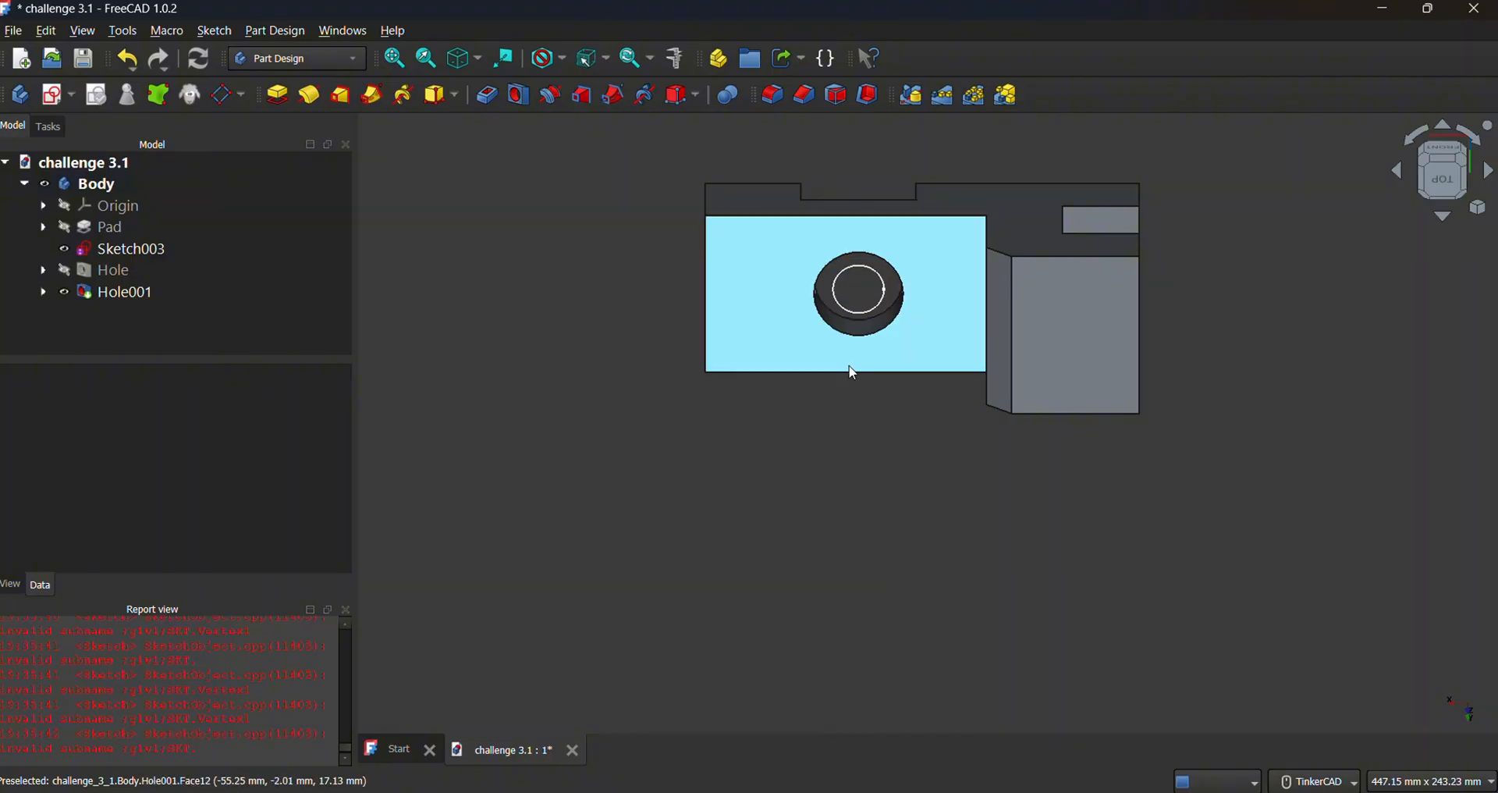
Check the counterbore depth in the reference drawing, reopen the 35 mm hole for editing, and set its depth to 5 mm.
{"action": "key", "text": "alt+Tab"}
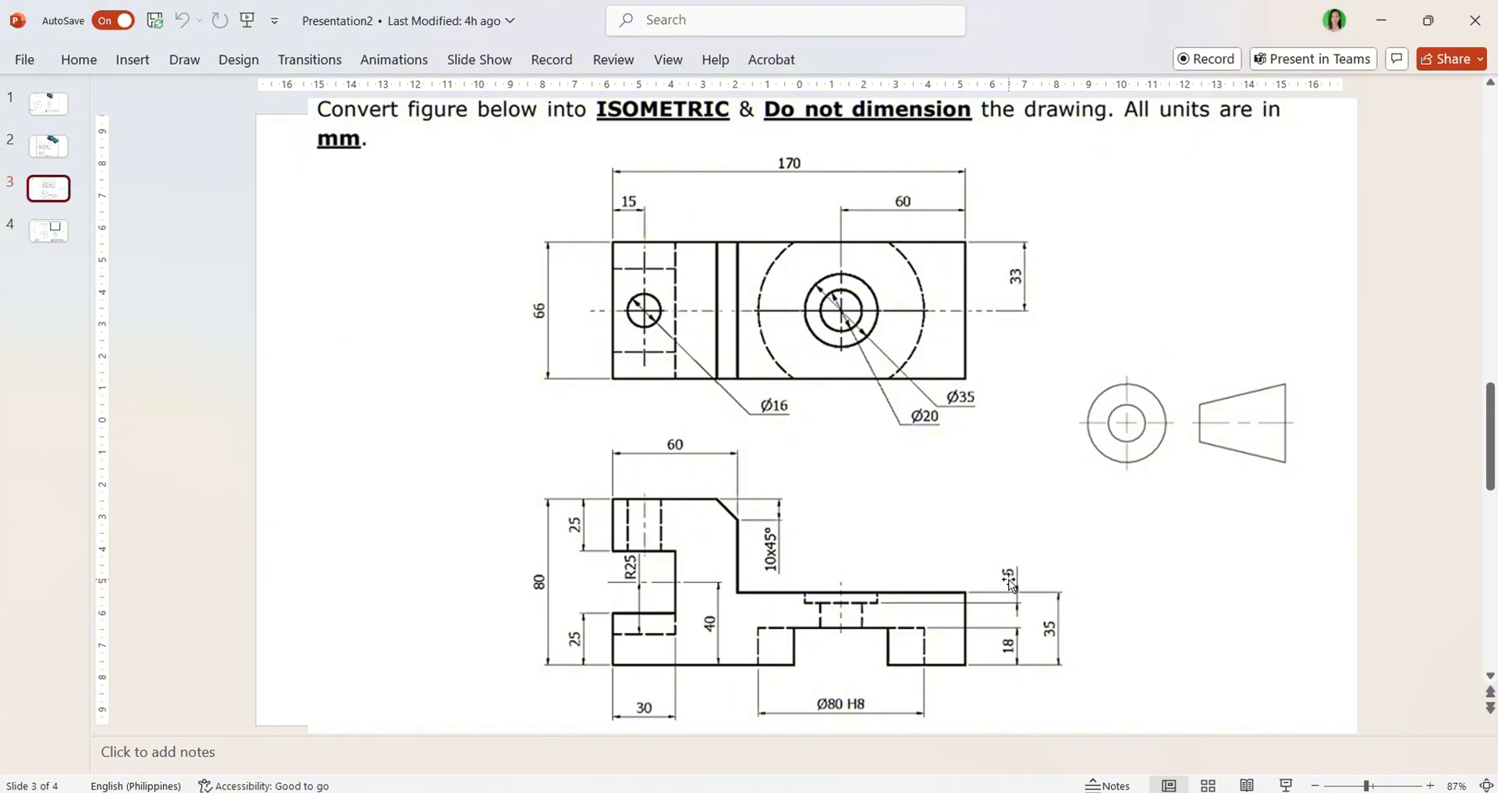
{"action": "key", "text": "alt+Tab"}
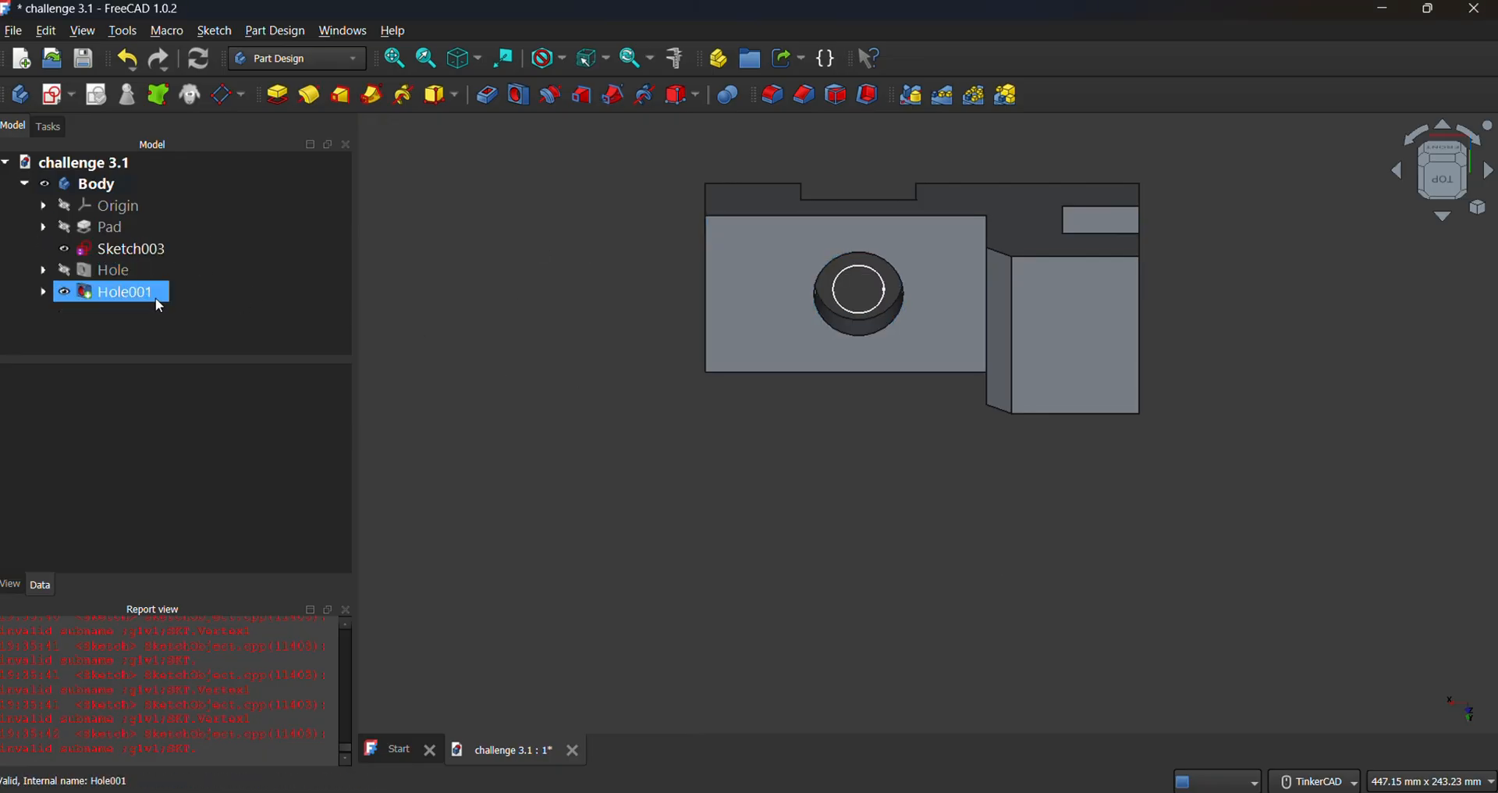
{"action": "left_click", "coordinate": [852, 341]}
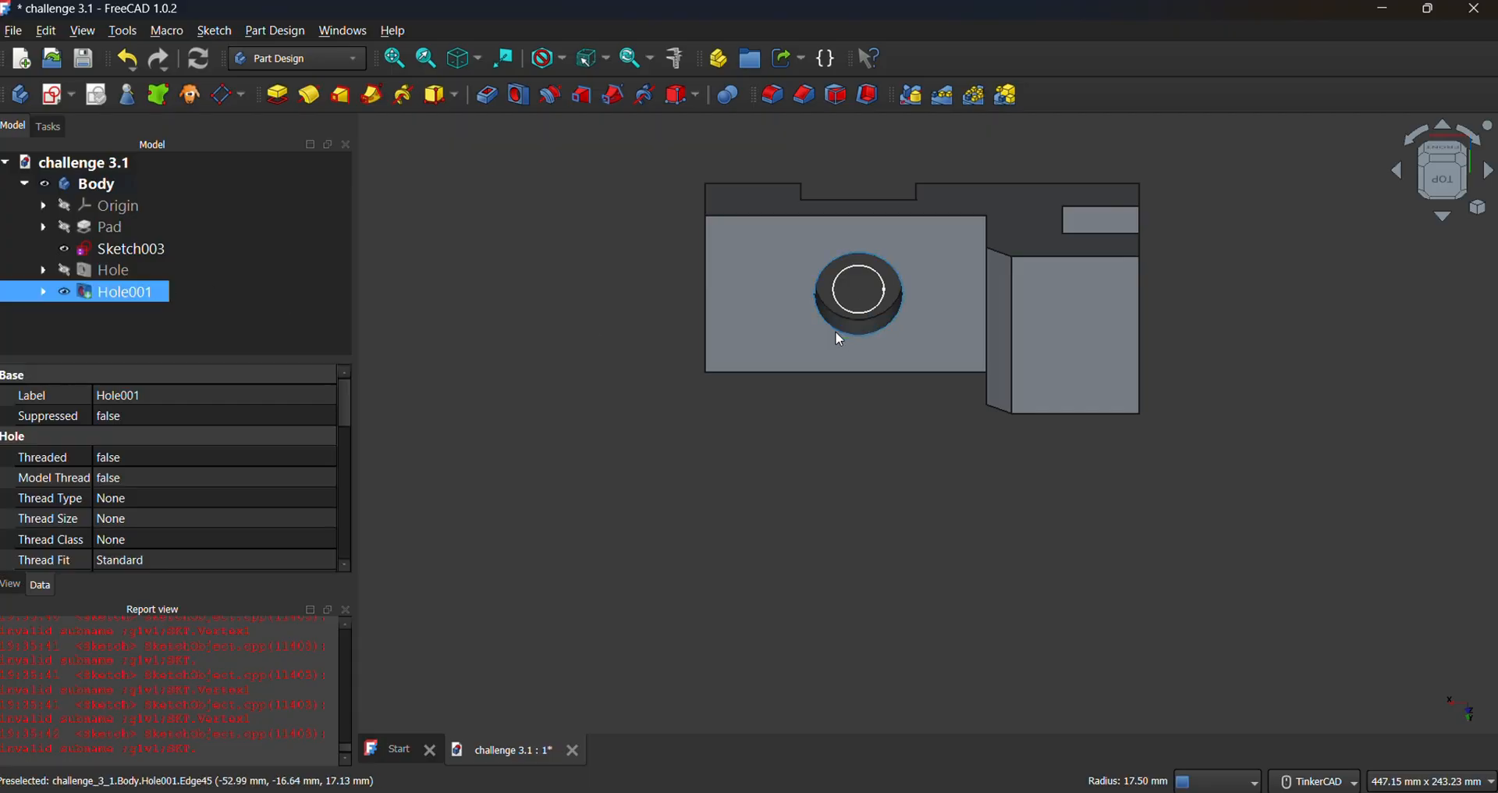
{"action": "double_click", "coordinate": [124, 292]}
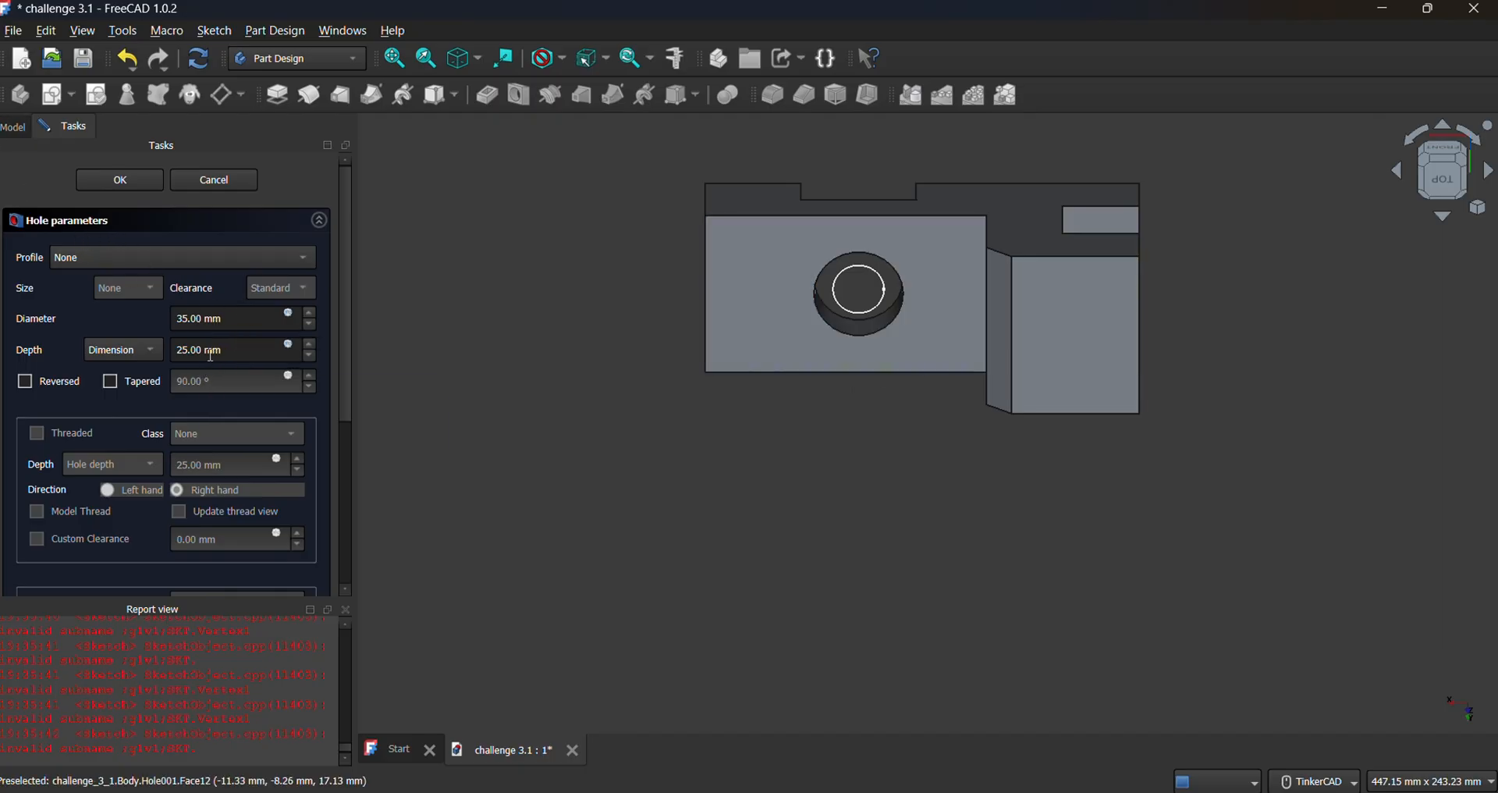
{"action": "left_click_drag", "start_coordinate": [297, 358], "coordinate": [173, 351]}
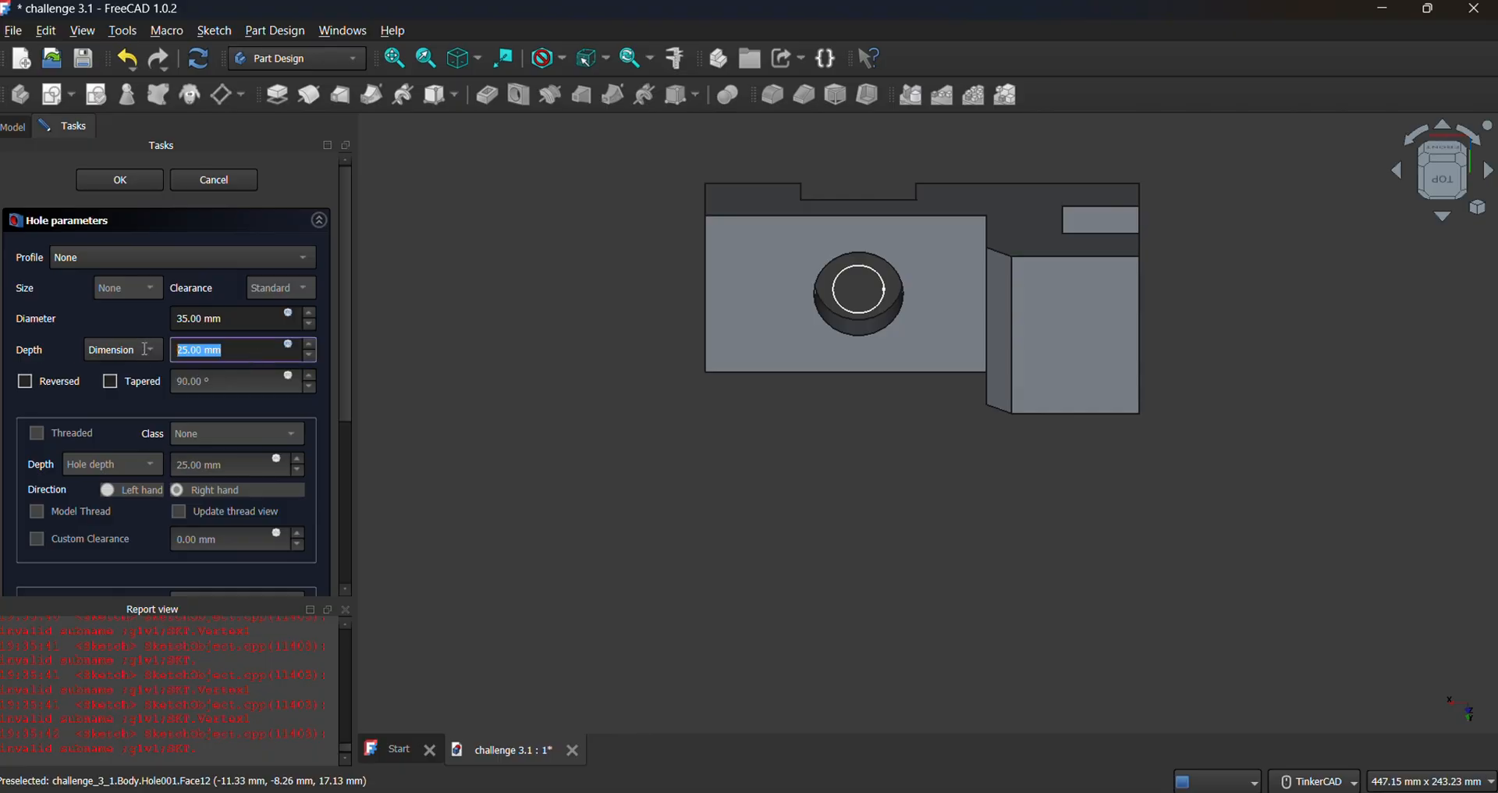
{"action": "type", "text": "5"}
Give the 35 mm hole a flat drill point.
{"action": "scroll", "coordinate": [208, 430], "scroll_direction": "down", "scroll_amount": 2}
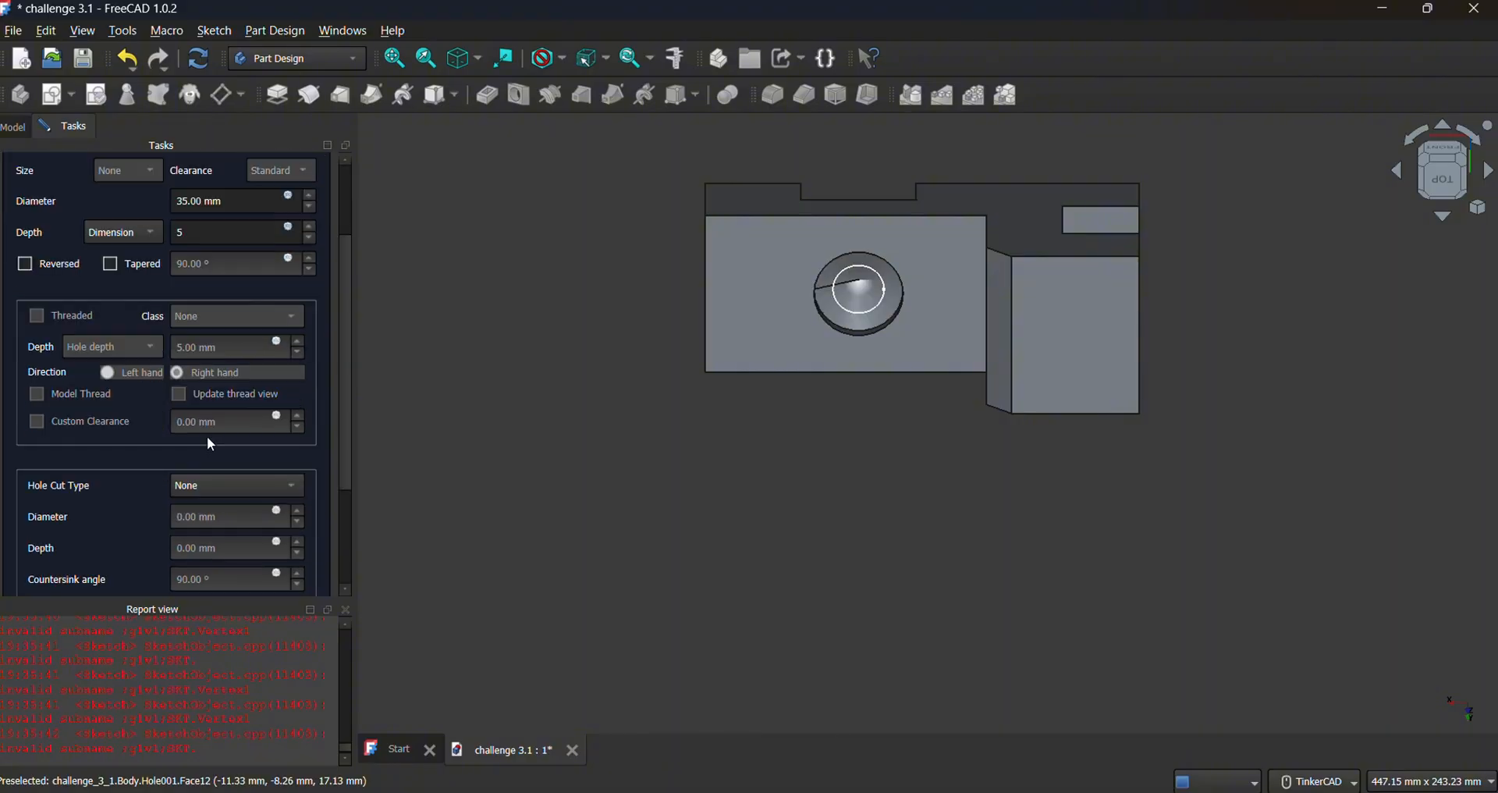
{"action": "scroll", "coordinate": [211, 448], "scroll_direction": "down", "scroll_amount": 1}
{"action": "scroll", "coordinate": [206, 483], "scroll_direction": "down", "scroll_amount": 2}
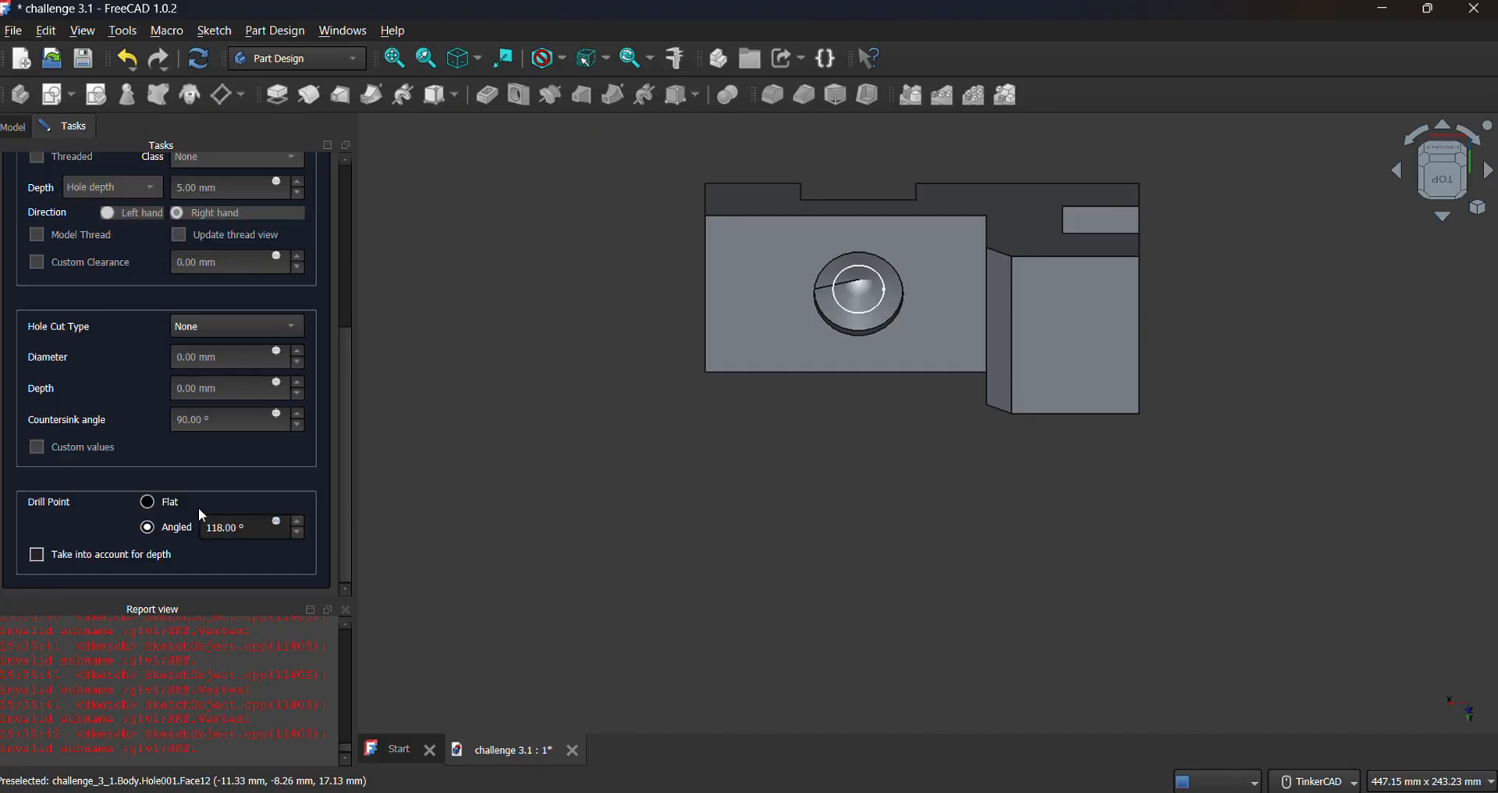
{"action": "left_click", "coordinate": [162, 506]}
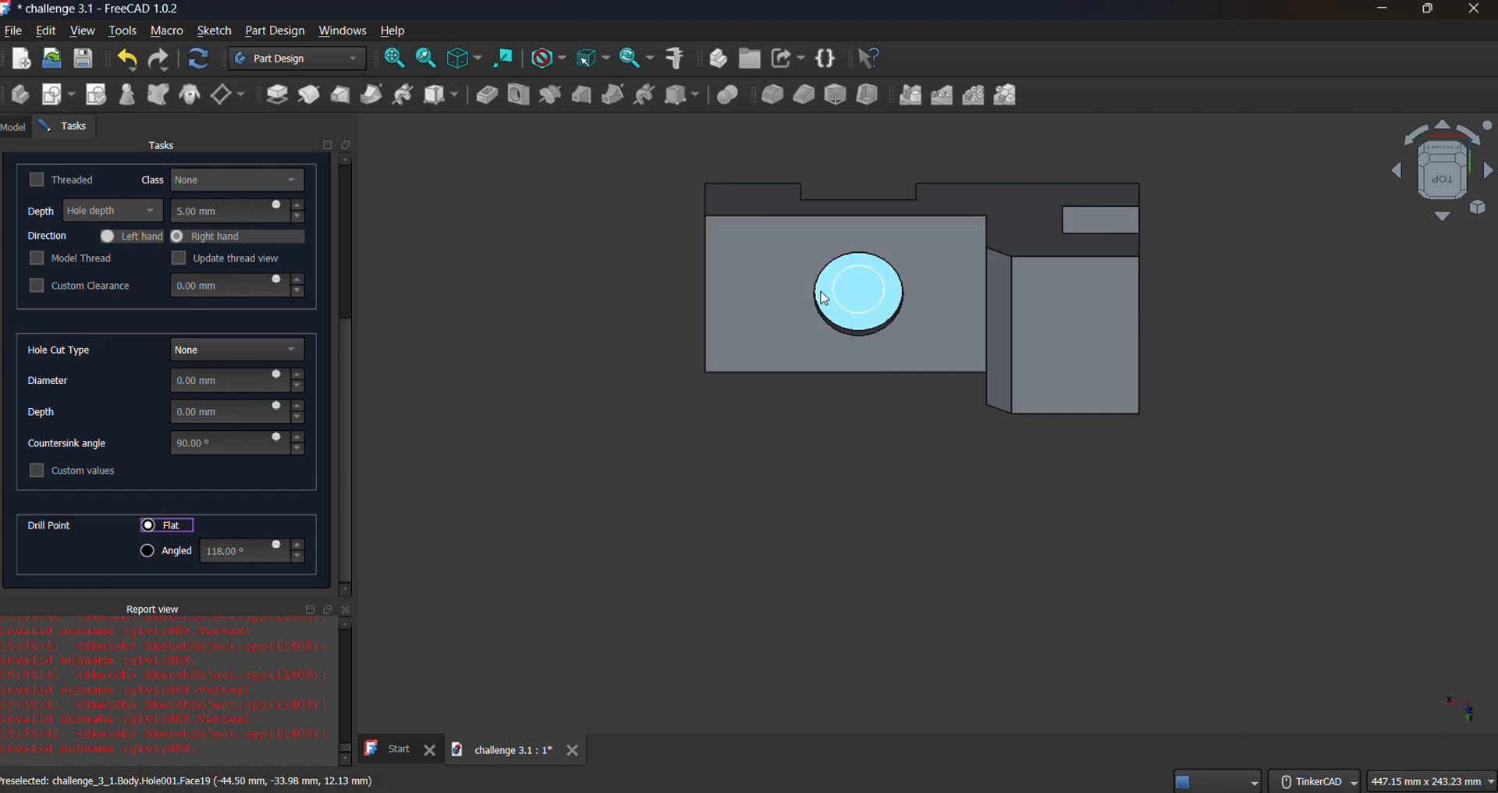
Inspect the 35 mm hole from the bracket's front, underside and top, and look closely at its flat floor.
{"action": "left_click", "coordinate": [1445, 219]}
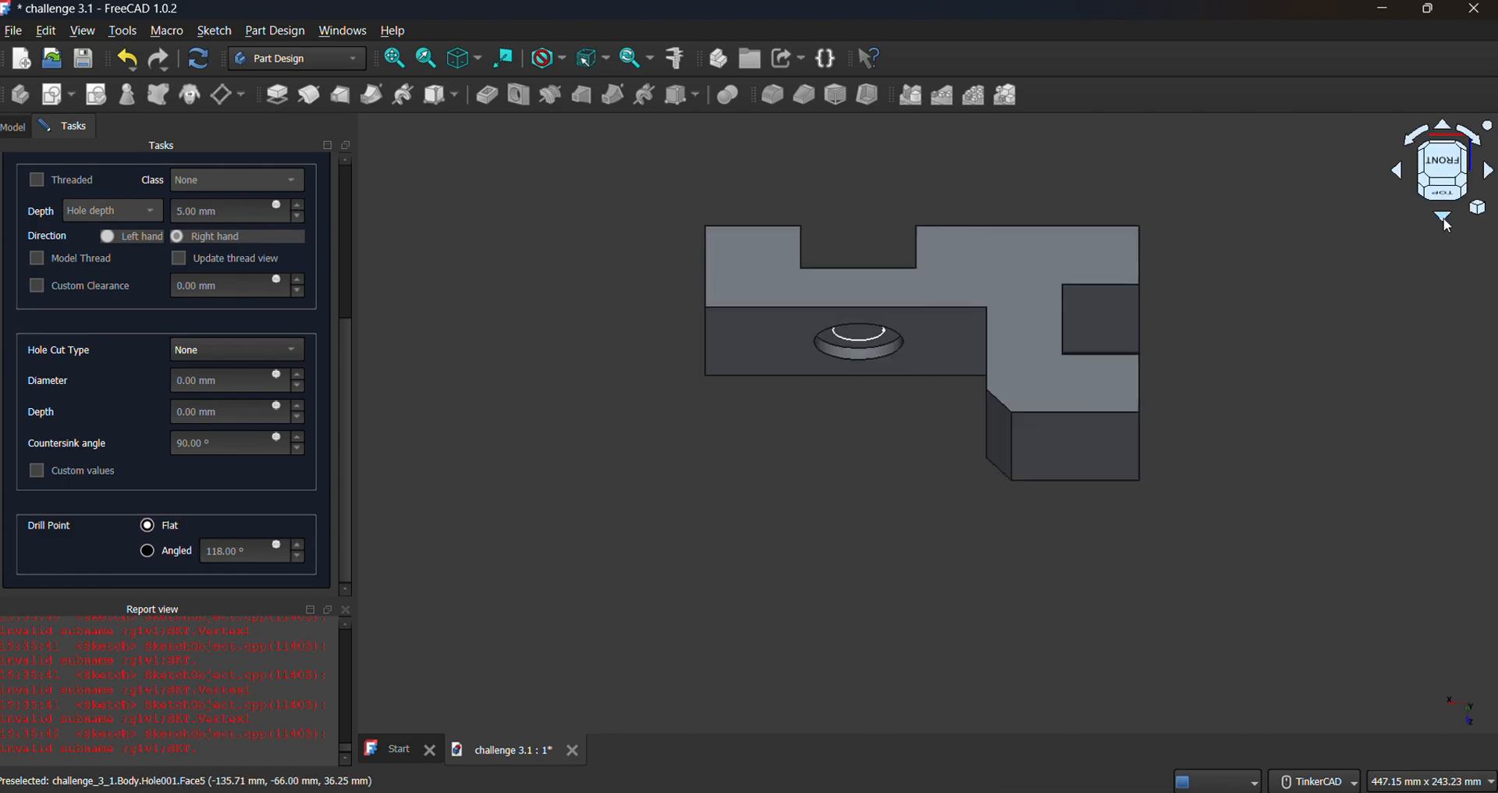
{"action": "left_click", "coordinate": [1445, 222]}
{"action": "left_click", "coordinate": [1444, 129]}
{"action": "left_click", "coordinate": [1445, 130]}
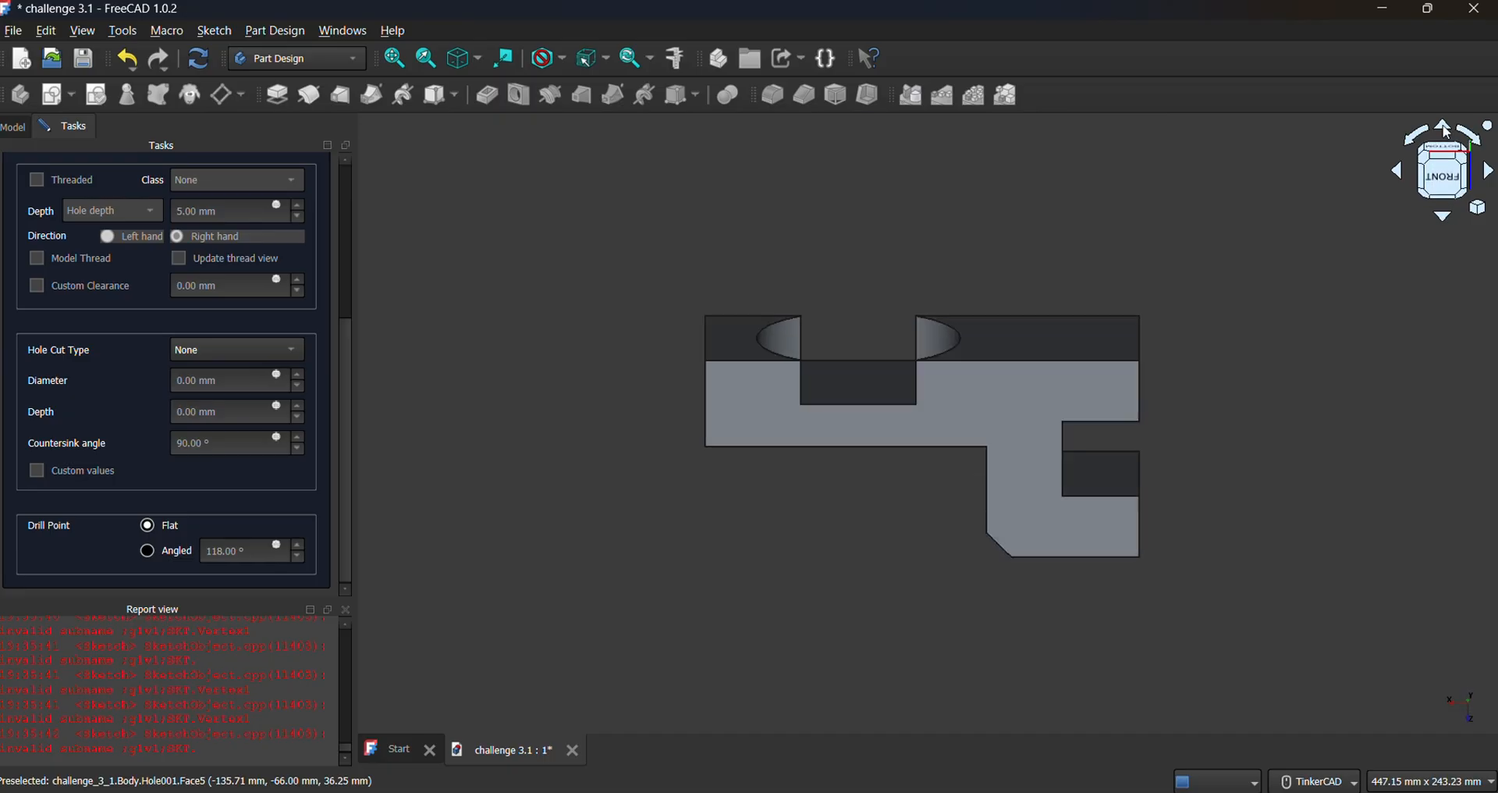
{"action": "left_click", "coordinate": [1445, 129]}
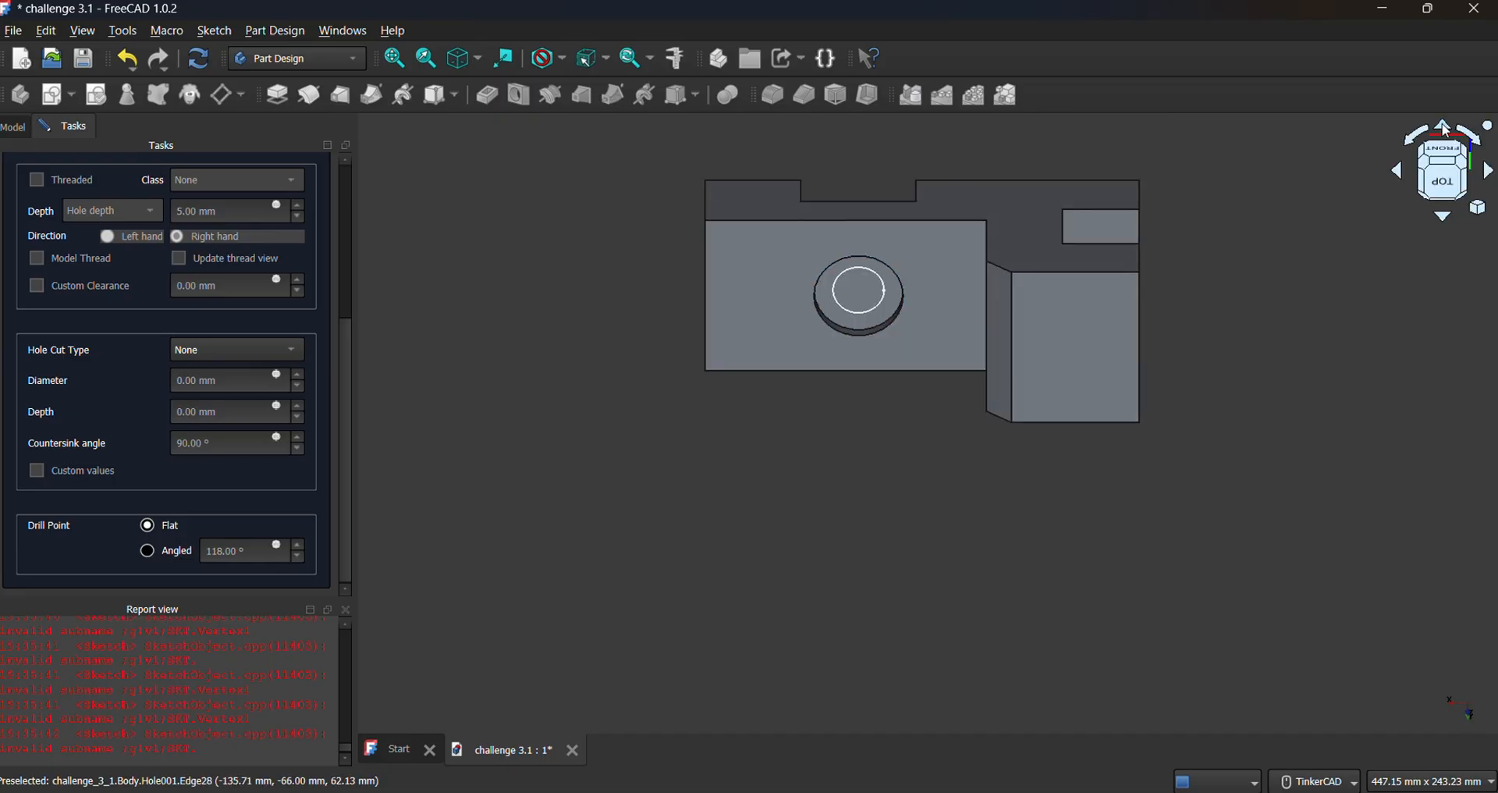
{"action": "left_click", "coordinate": [862, 316]}
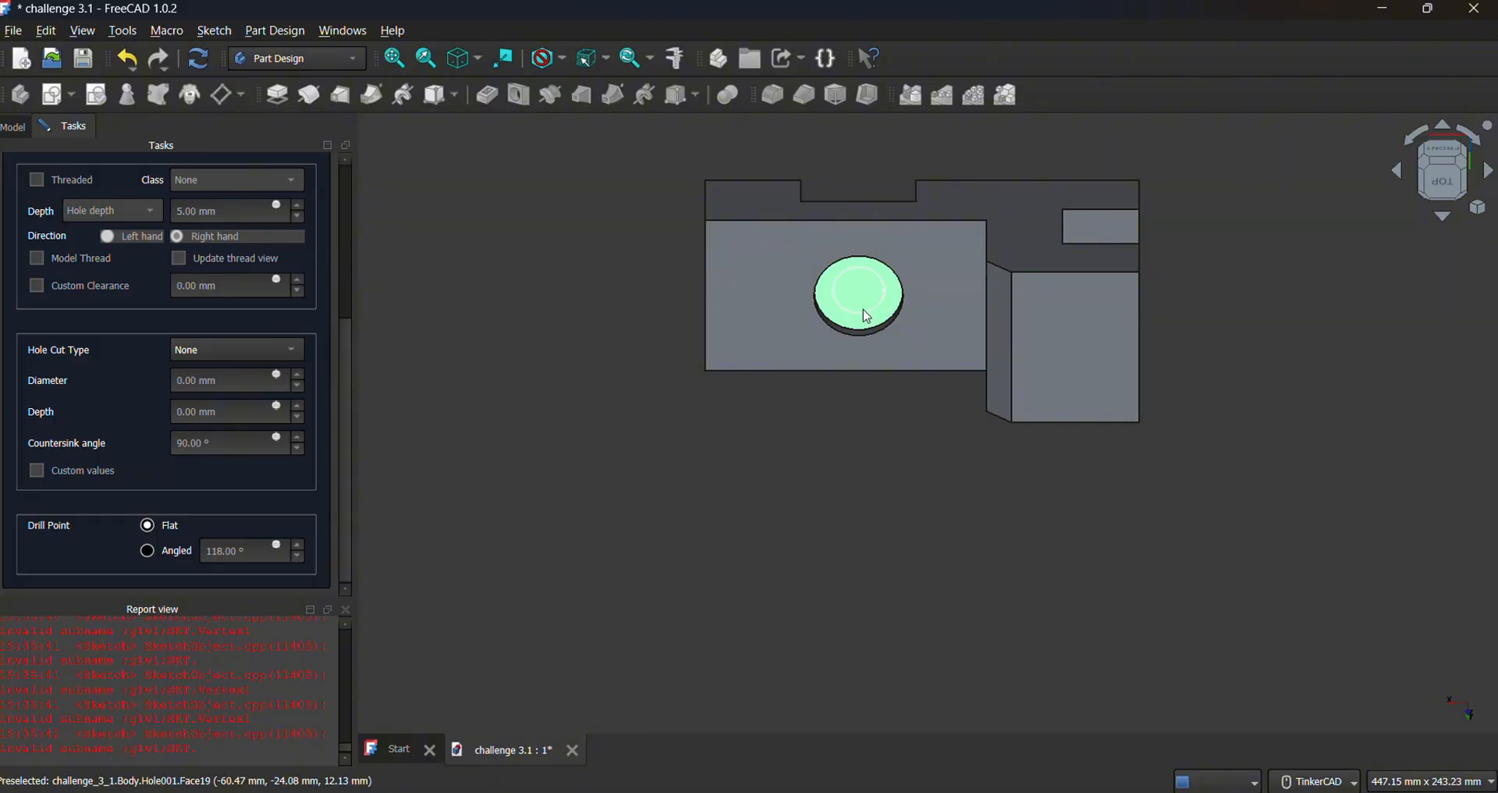
{"action": "scroll", "coordinate": [881, 303], "scroll_direction": "up", "scroll_amount": 3}
{"action": "left_click", "coordinate": [860, 314]}
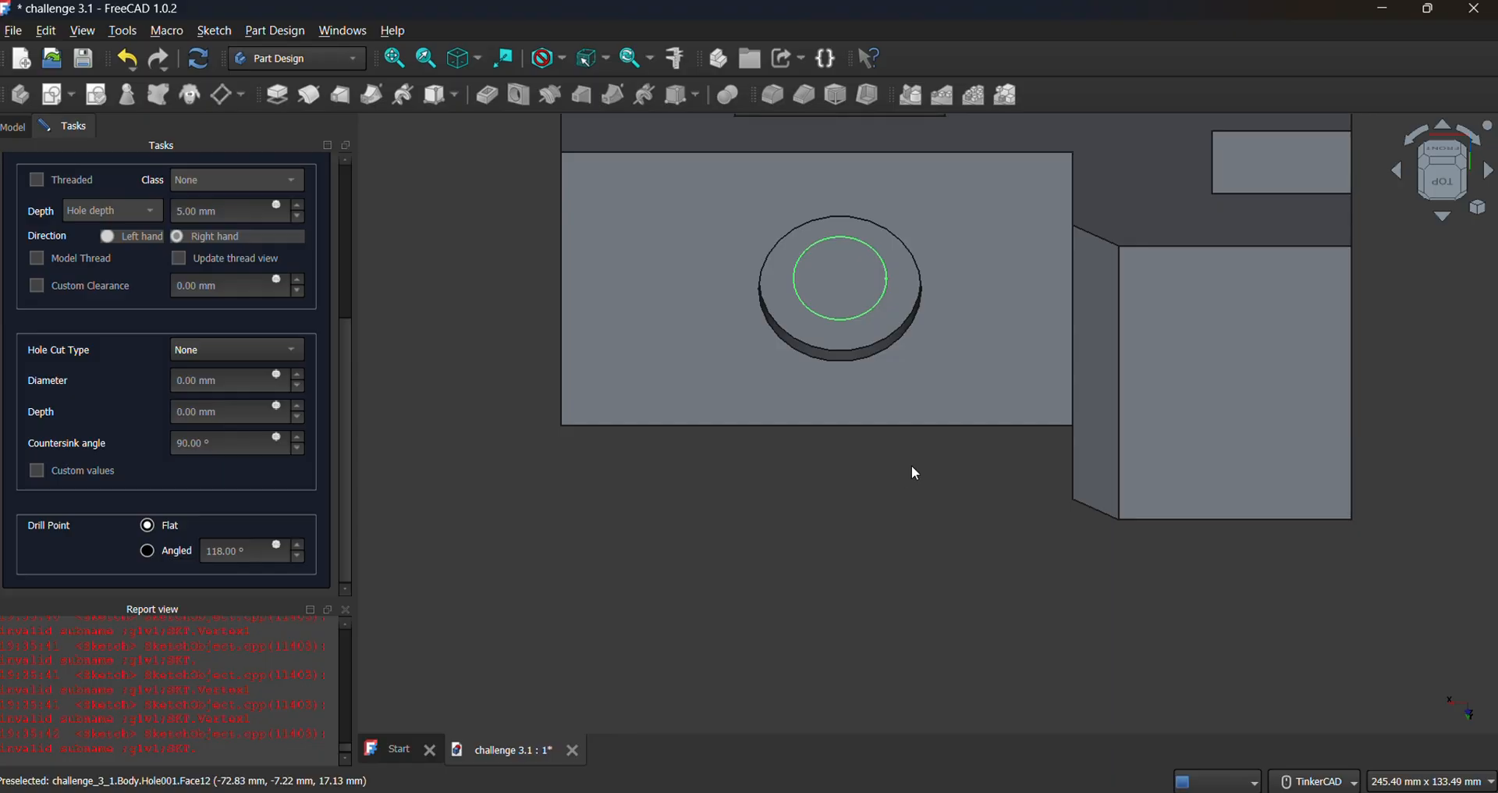
Restore the hole's diameter to 35 mm and its depth to 5 mm.
{"action": "scroll", "coordinate": [212, 262], "scroll_direction": "up", "scroll_amount": 4}
{"action": "scroll", "coordinate": [212, 265], "scroll_direction": "up", "scroll_amount": 5}
{"action": "scroll", "coordinate": [190, 235], "scroll_direction": "up", "scroll_amount": 3}
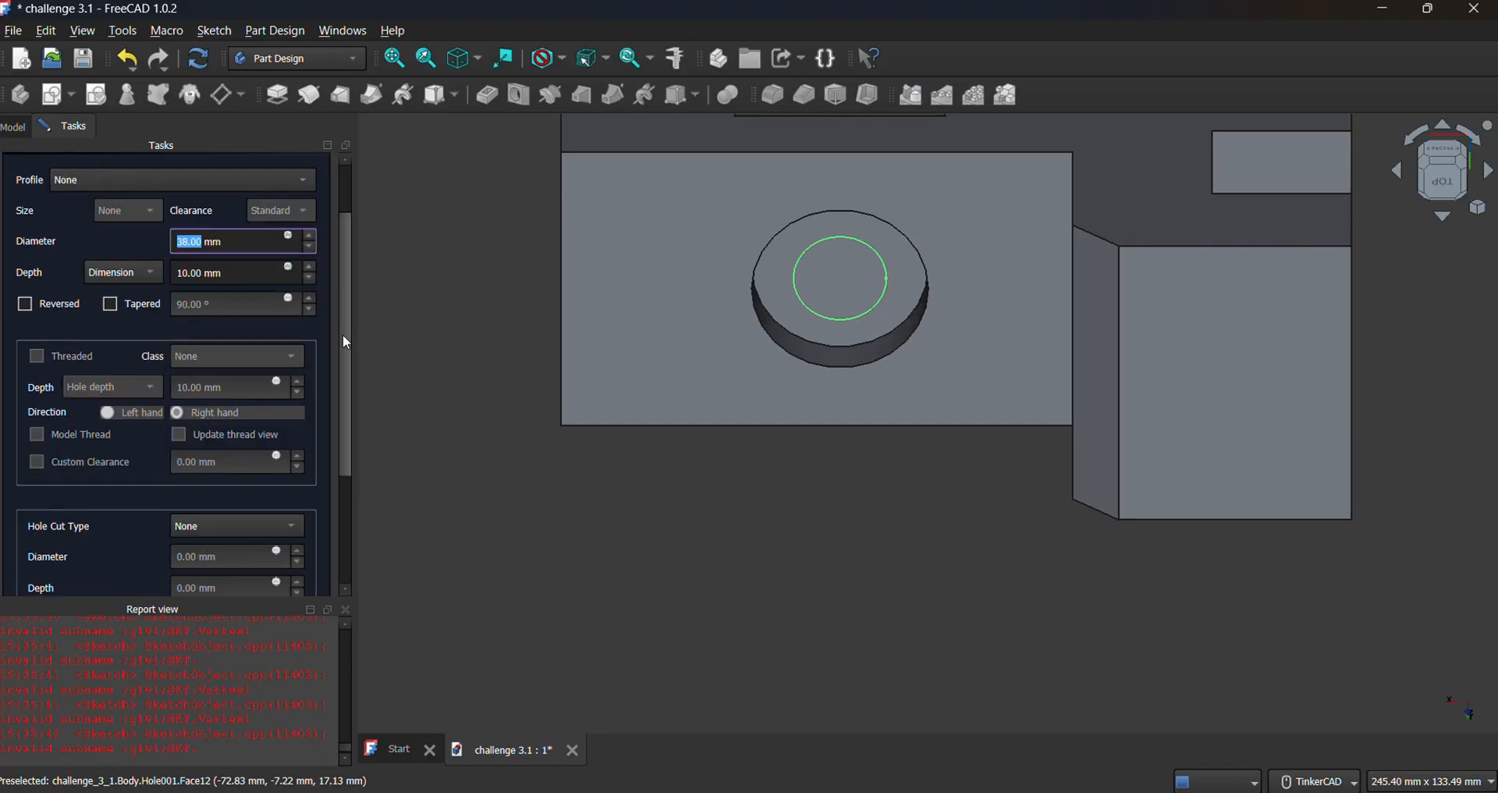
{"action": "type", "text": "34"}
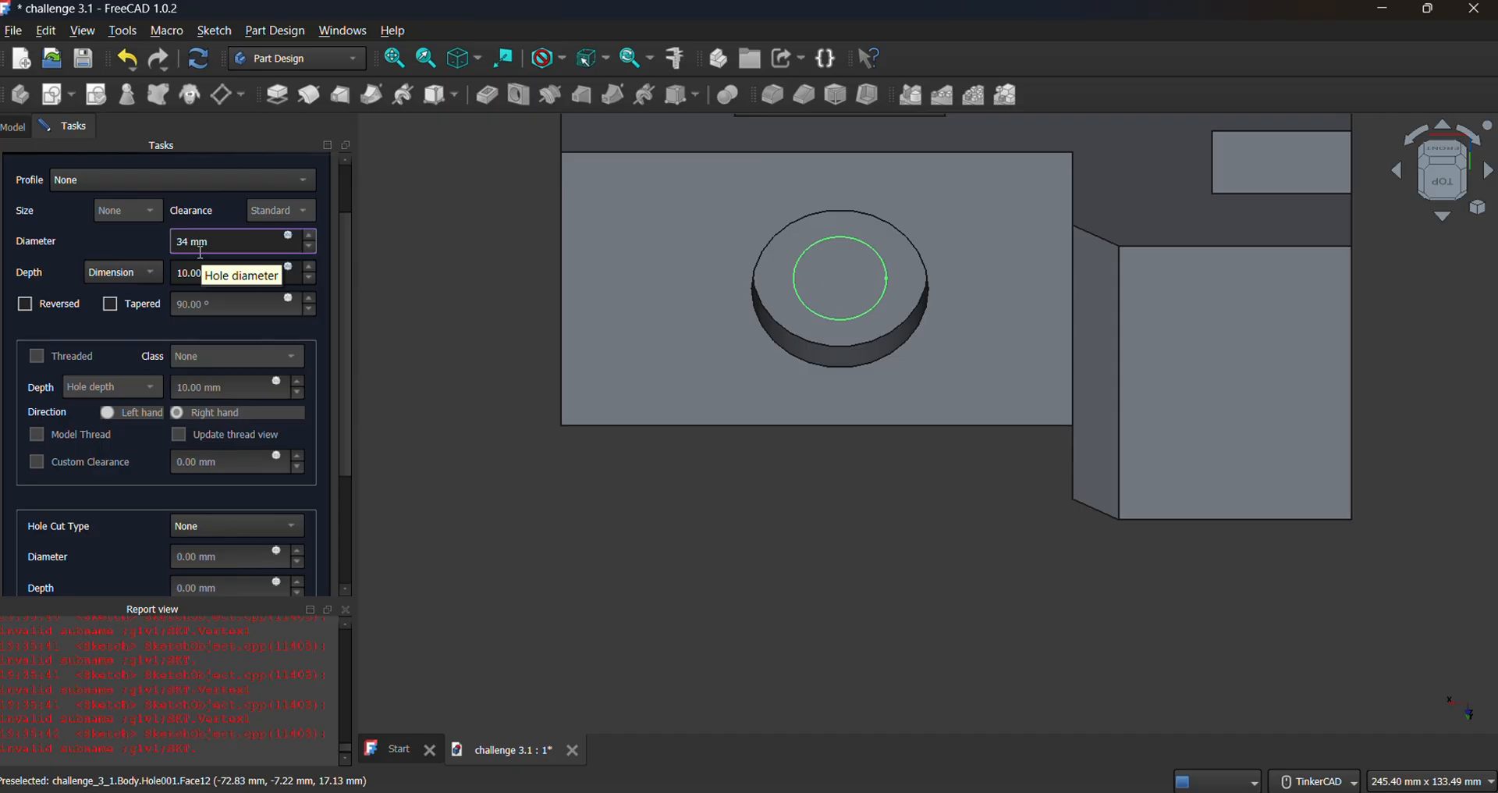
{"action": "left_click", "coordinate": [186, 273]}
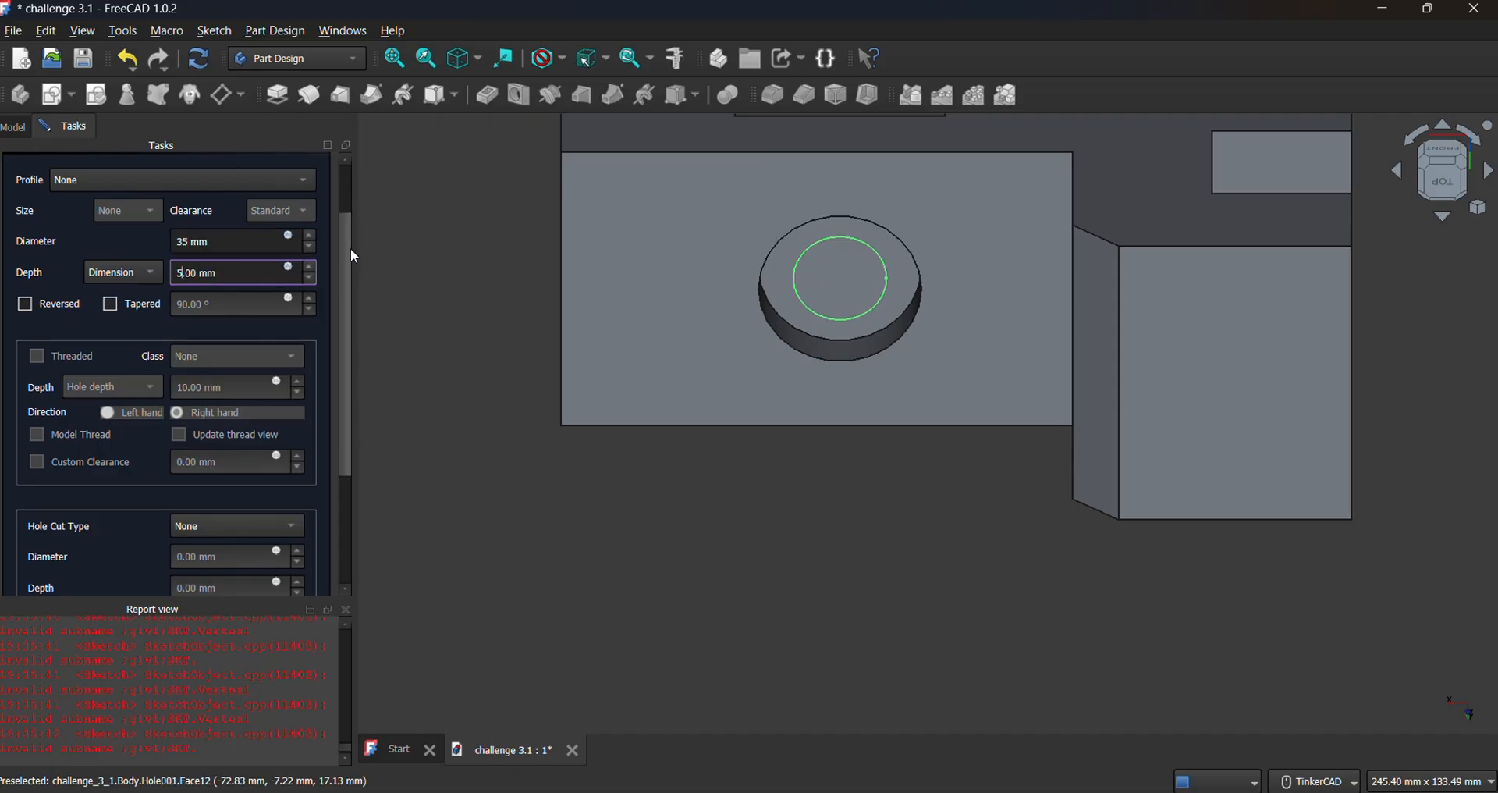
Accept the 35 mm hole and delete the leftover circle sketch on its floor.
{"action": "scroll", "coordinate": [344, 257], "scroll_direction": "up", "scroll_amount": 1}
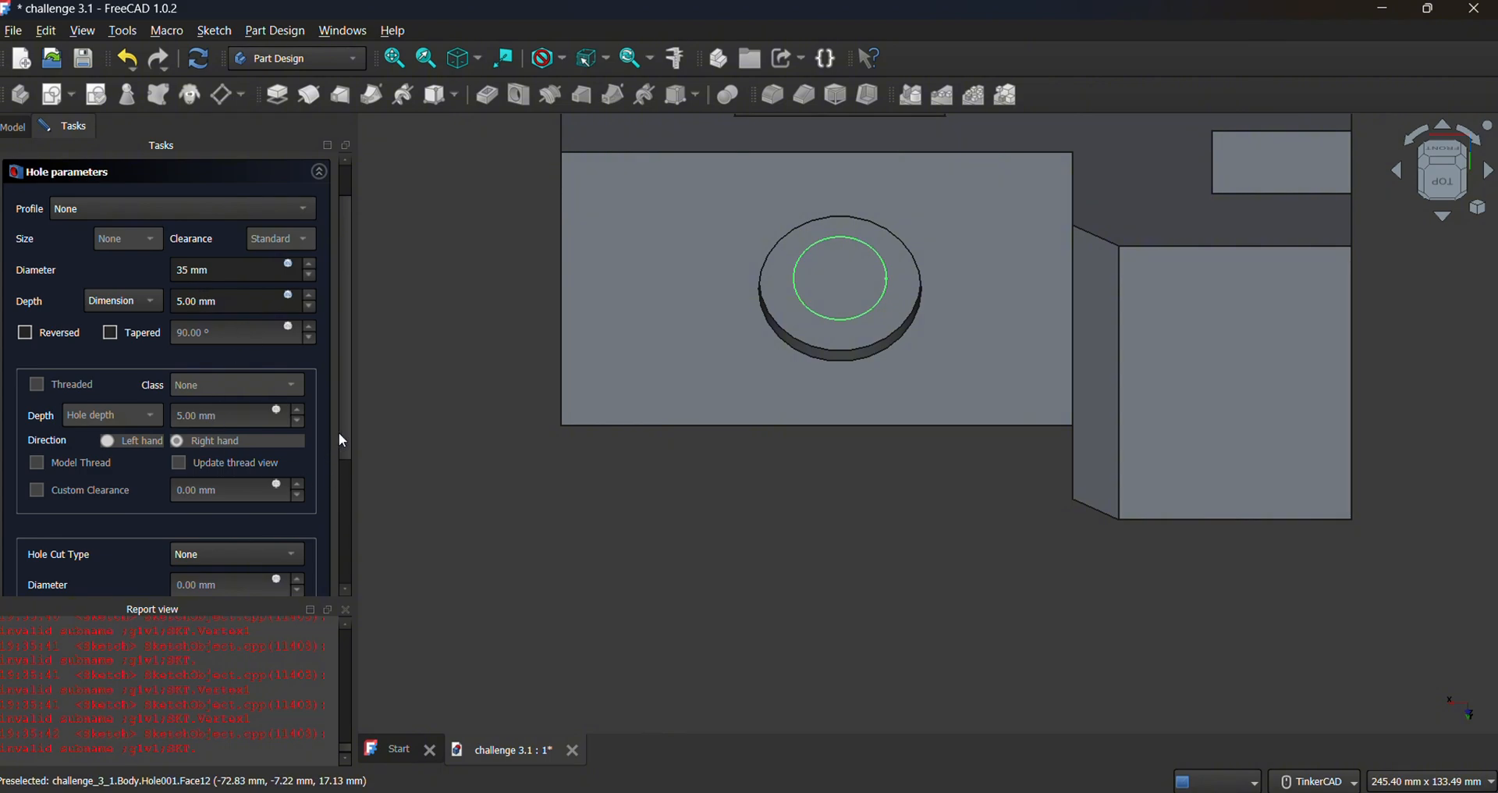
{"action": "scroll", "coordinate": [342, 441], "scroll_direction": "up", "scroll_amount": 2}
{"action": "left_click", "coordinate": [126, 173]}
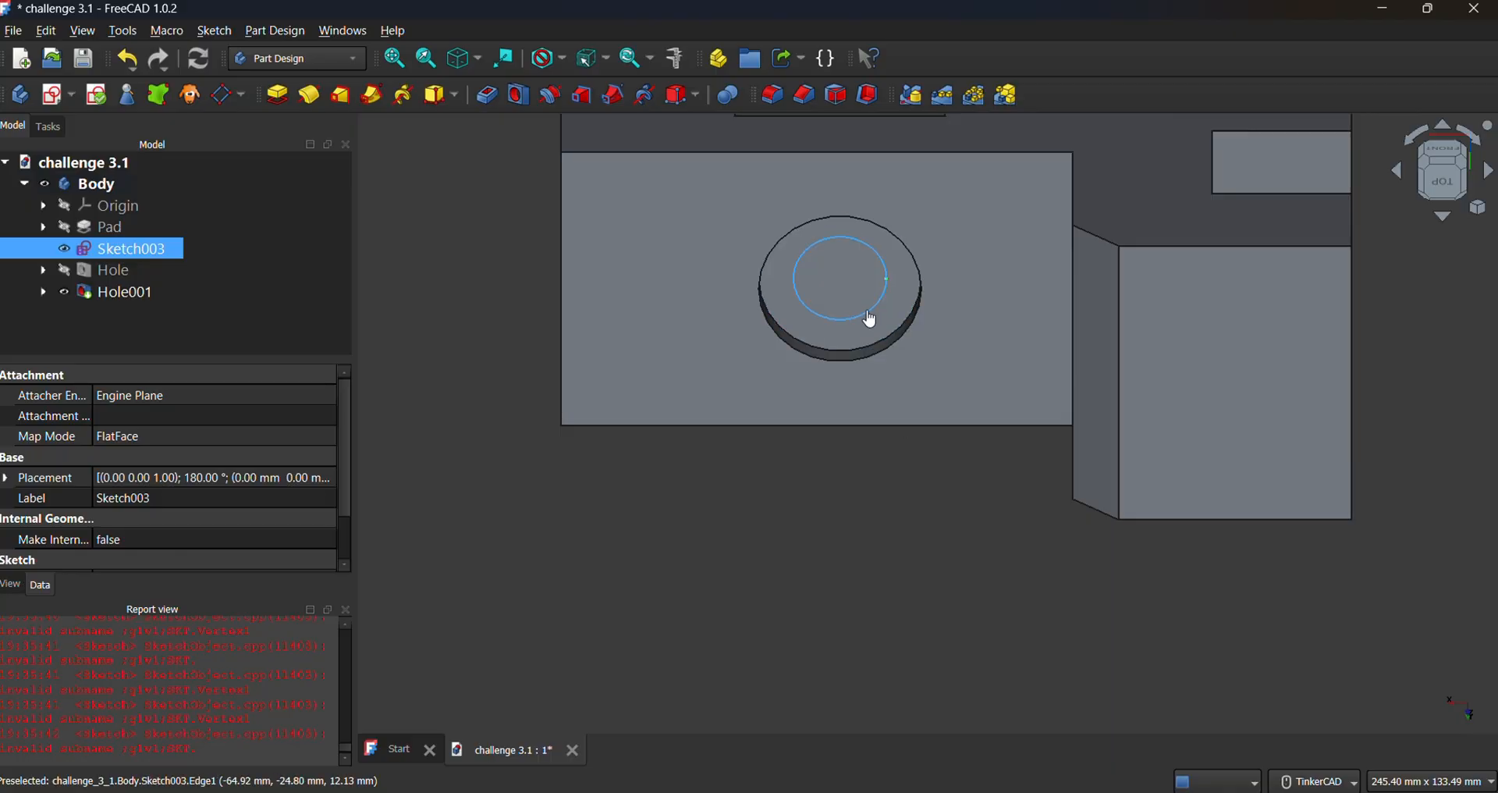
{"action": "left_click", "coordinate": [869, 395]}
{"action": "left_click", "coordinate": [923, 518]}
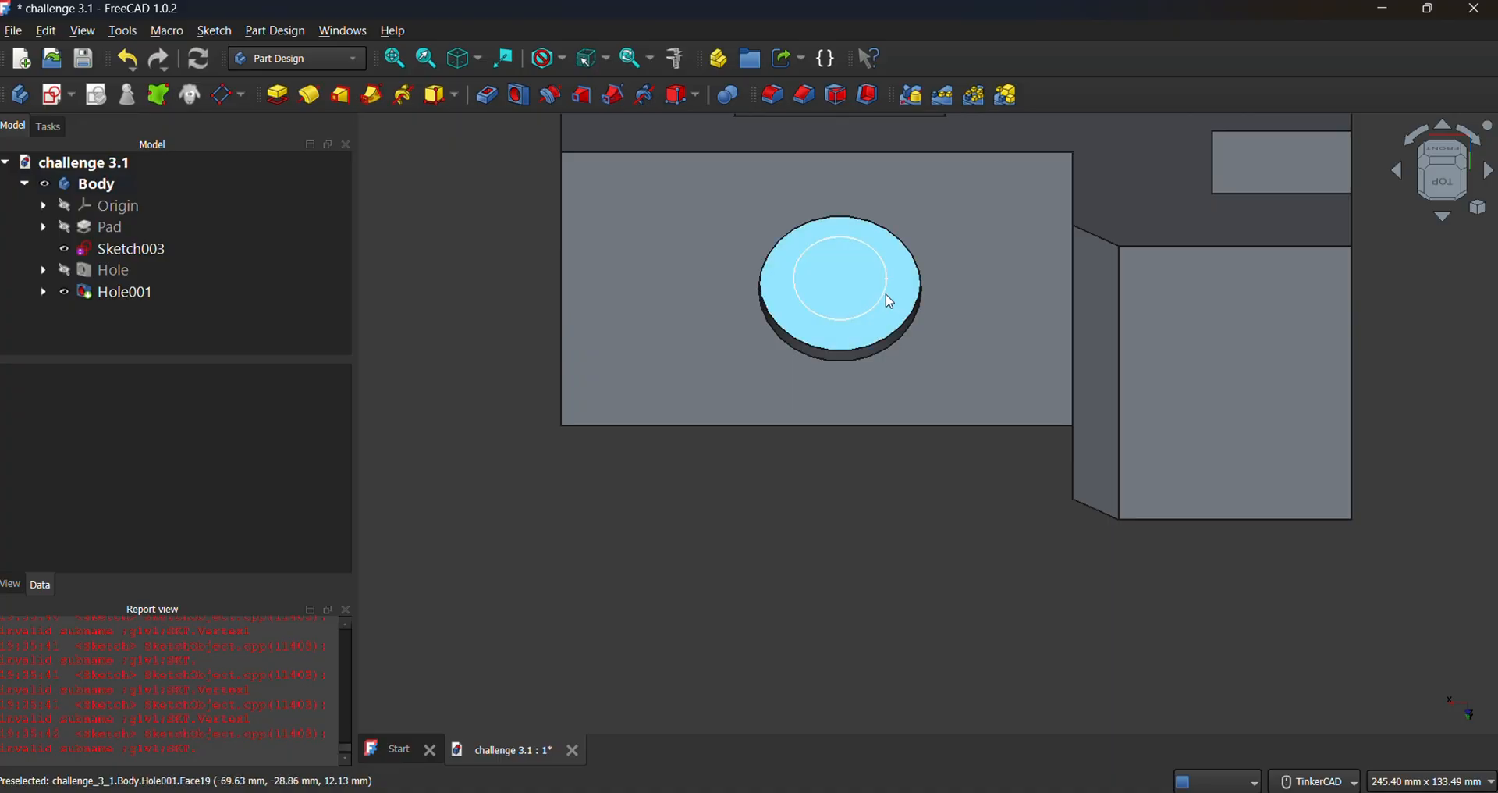
{"action": "left_click", "coordinate": [884, 300]}
{"action": "key", "text": "Delete"}
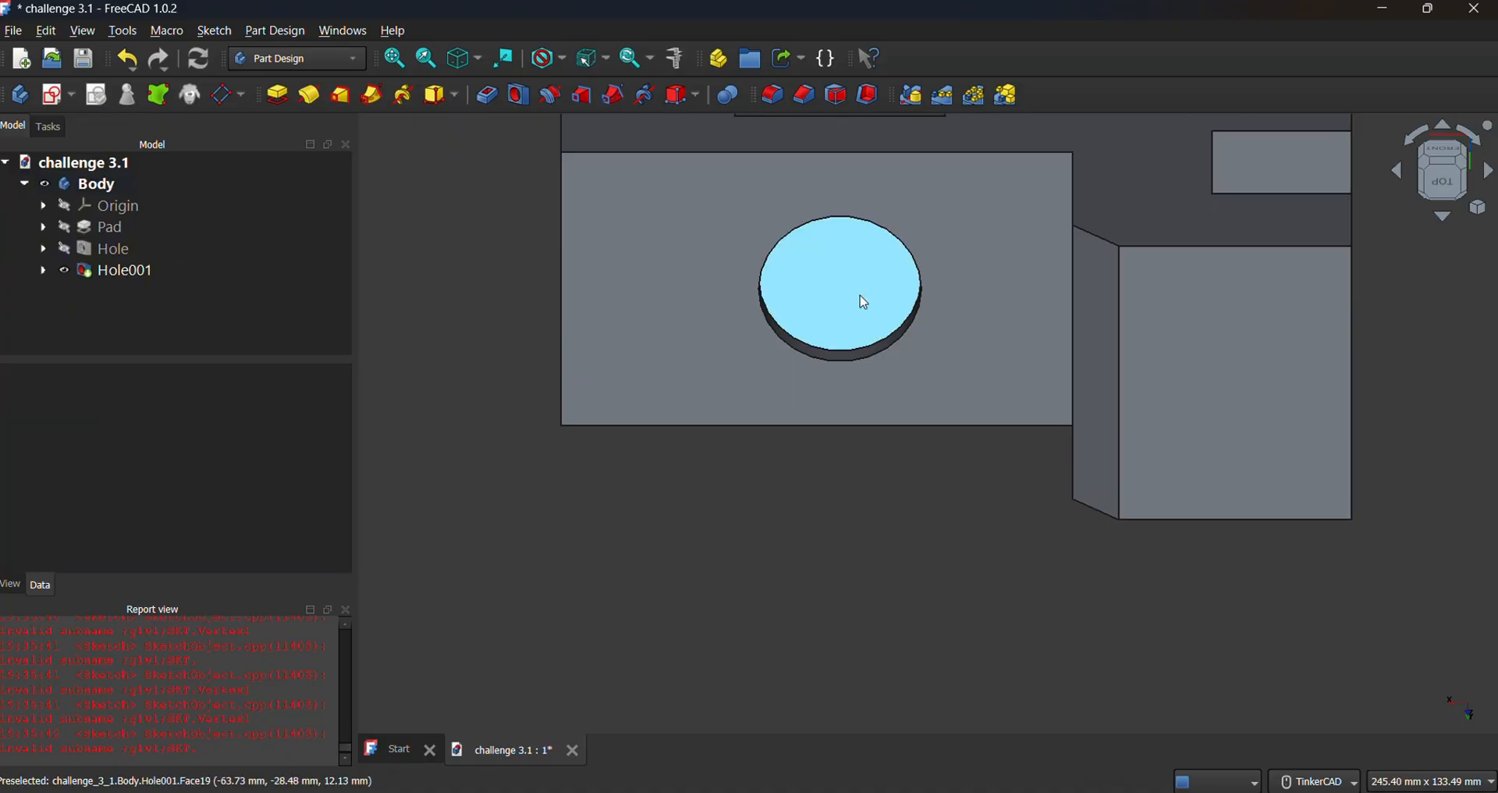
Create a hole centred on the counterbore floor, checking the reference drawing, and set its diameter to 20 mm.
{"action": "left_click", "coordinate": [860, 306]}
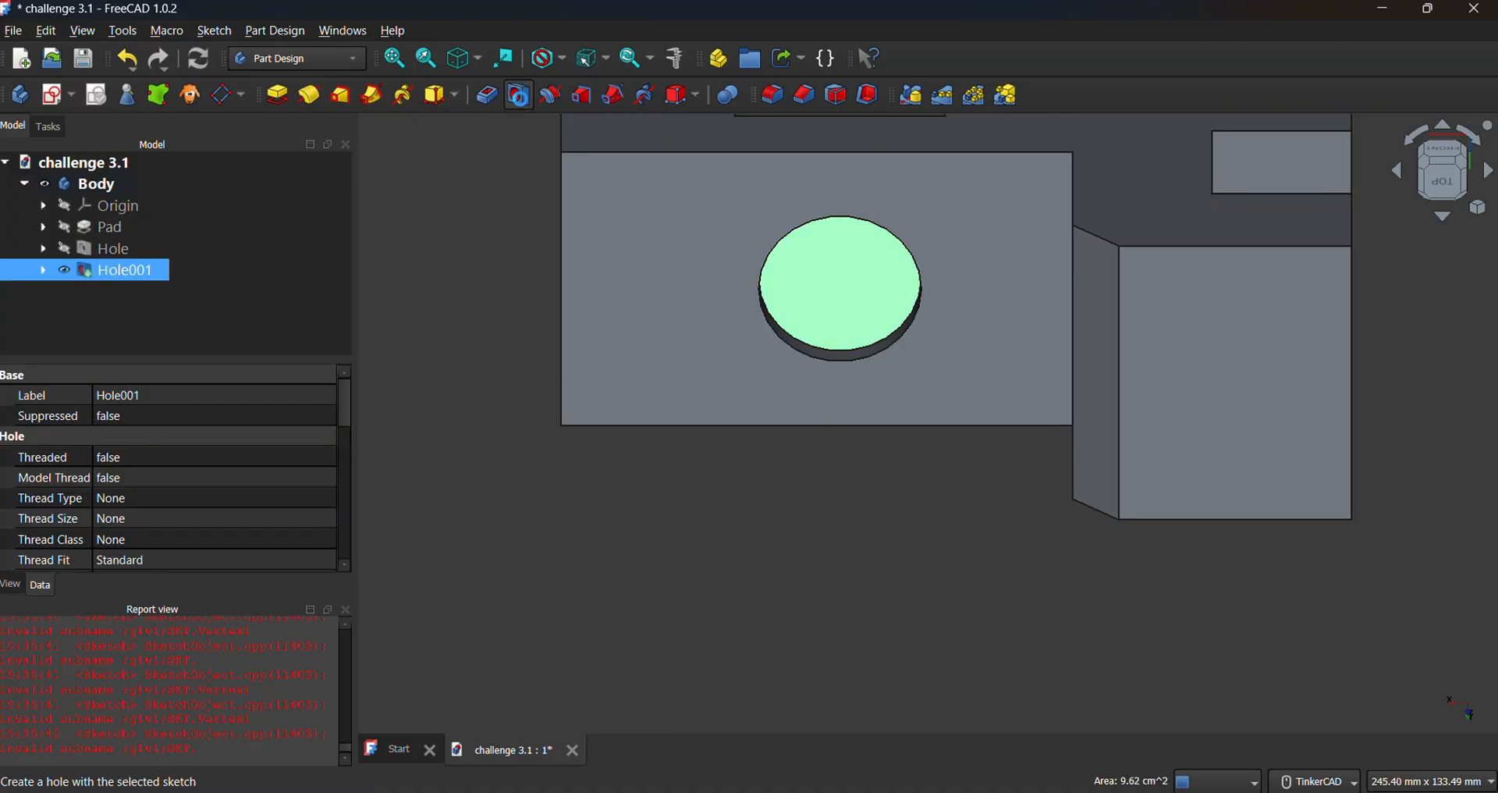
{"action": "left_click", "coordinate": [519, 95]}
{"action": "key", "text": "alt+Tab"}
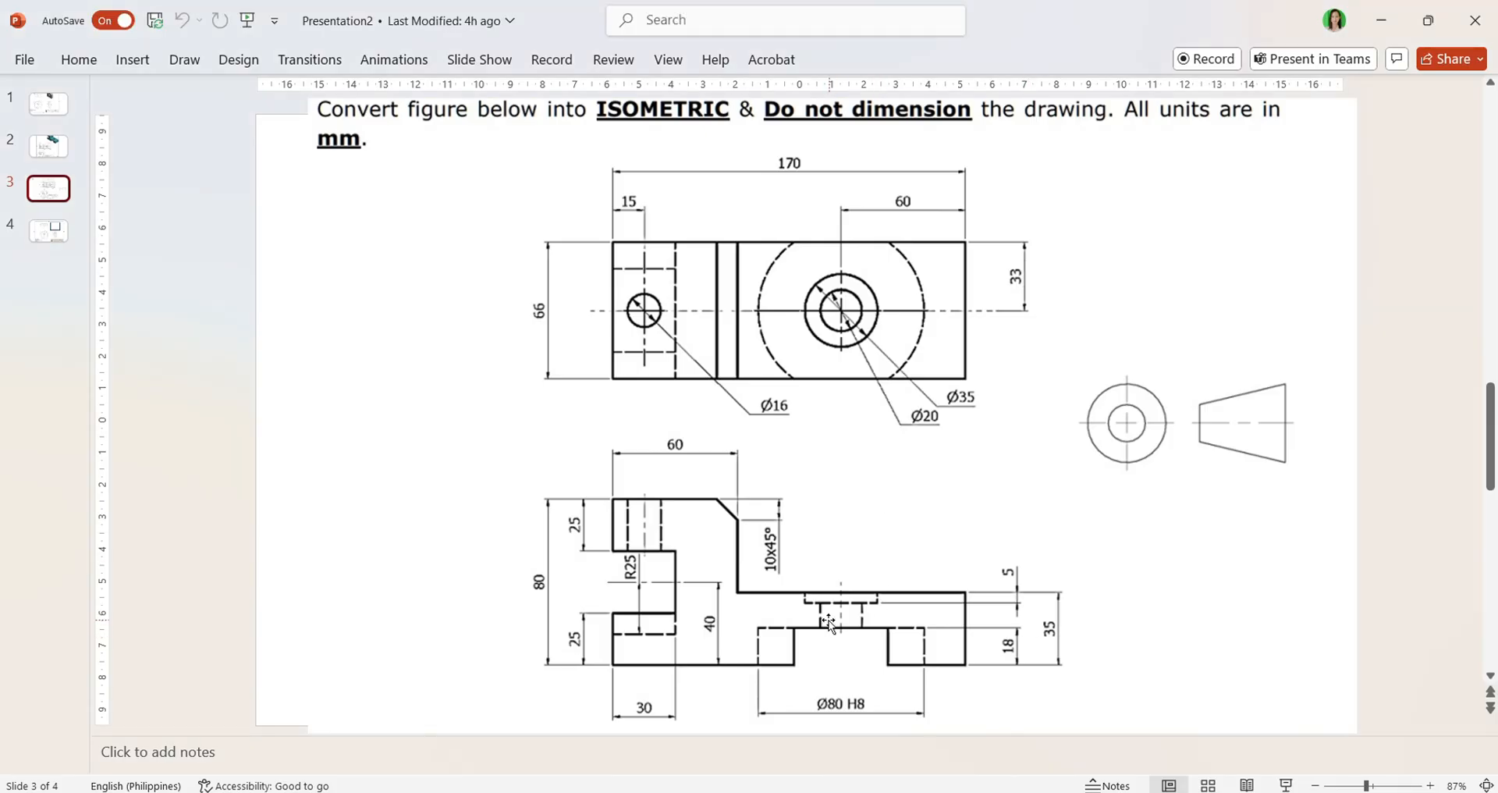
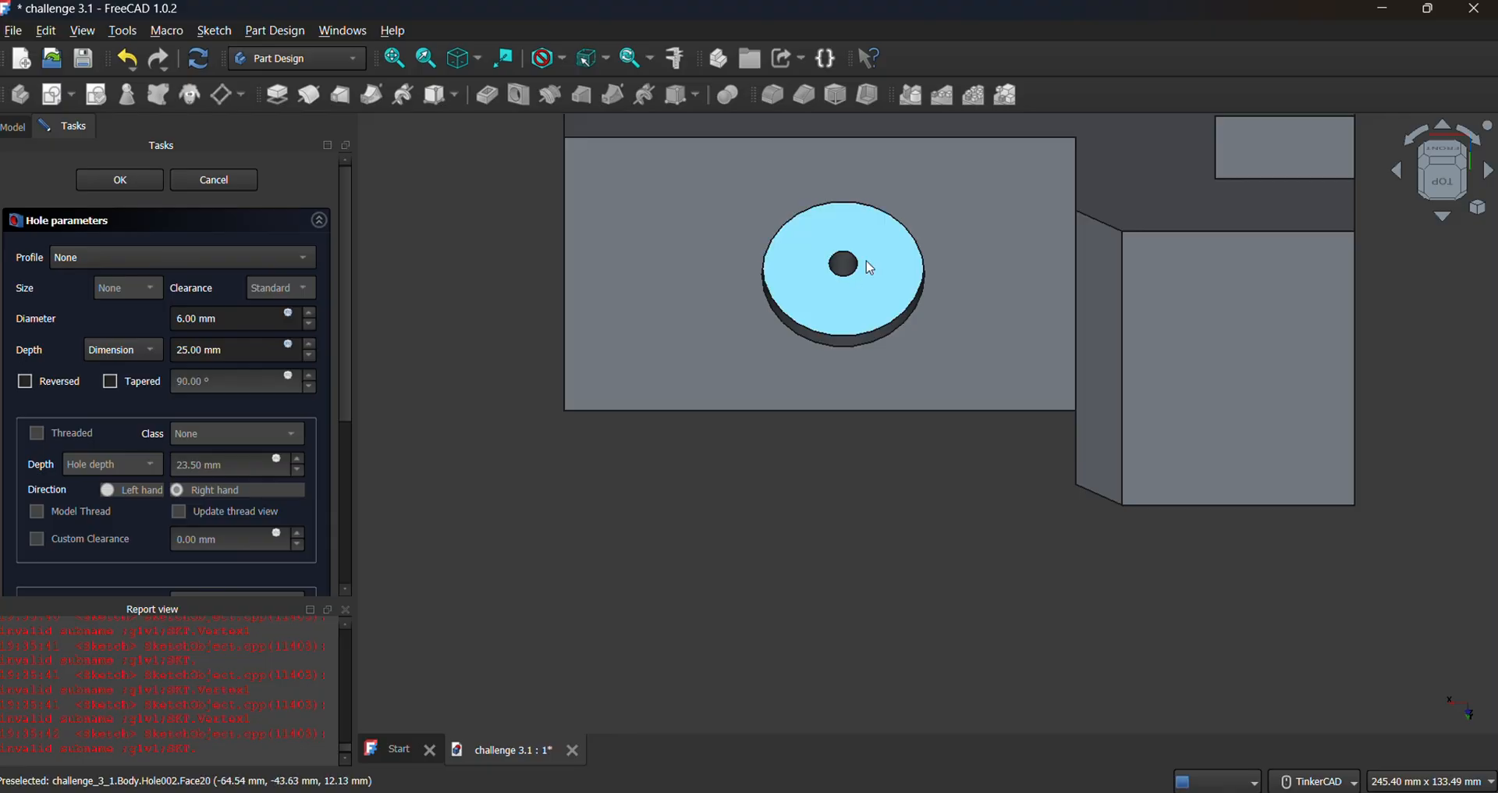
{"action": "left_click", "coordinate": [838, 268]}
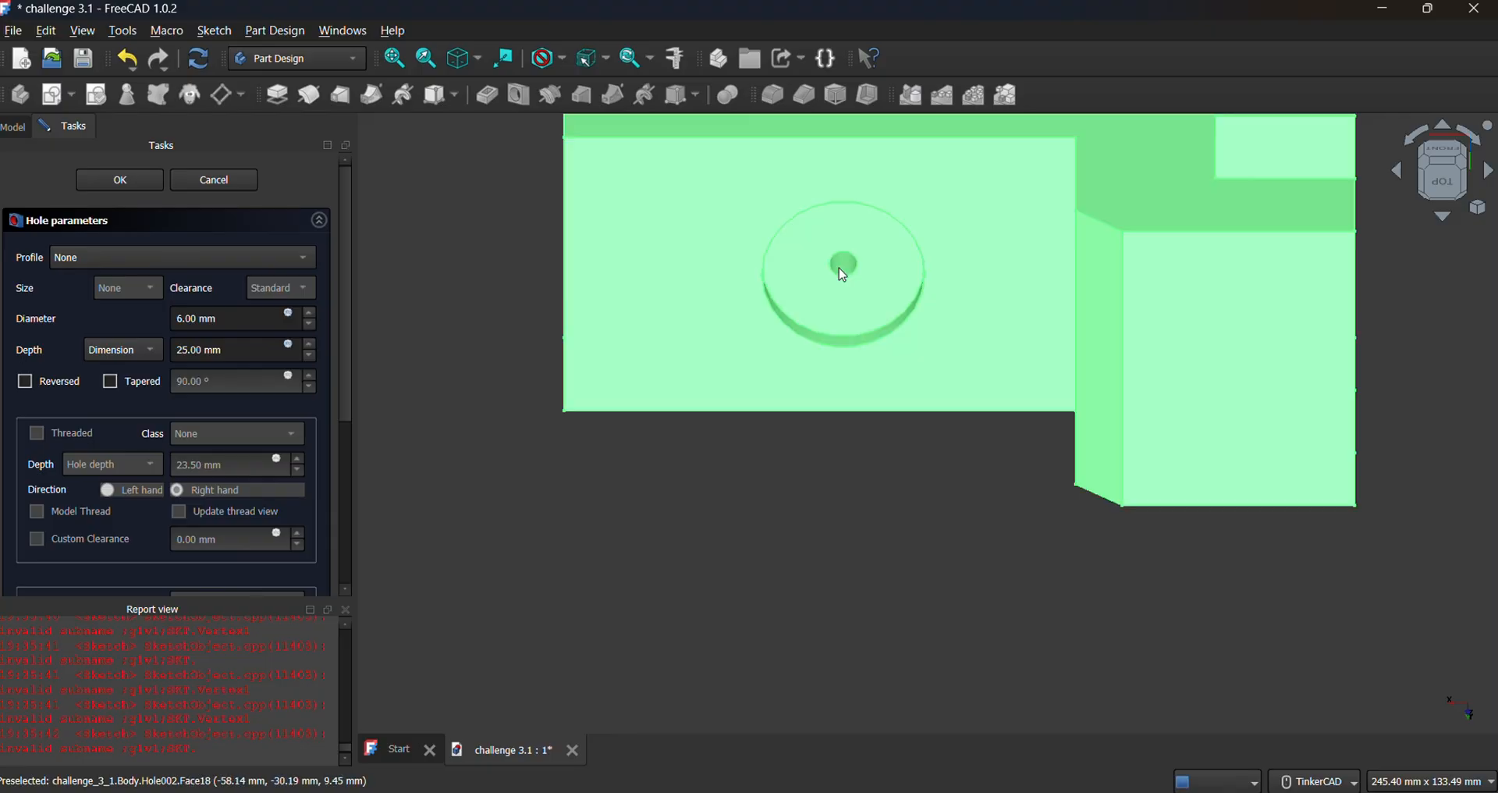
{"action": "left_click", "coordinate": [213, 322]}
{"action": "left_click", "coordinate": [726, 381]}
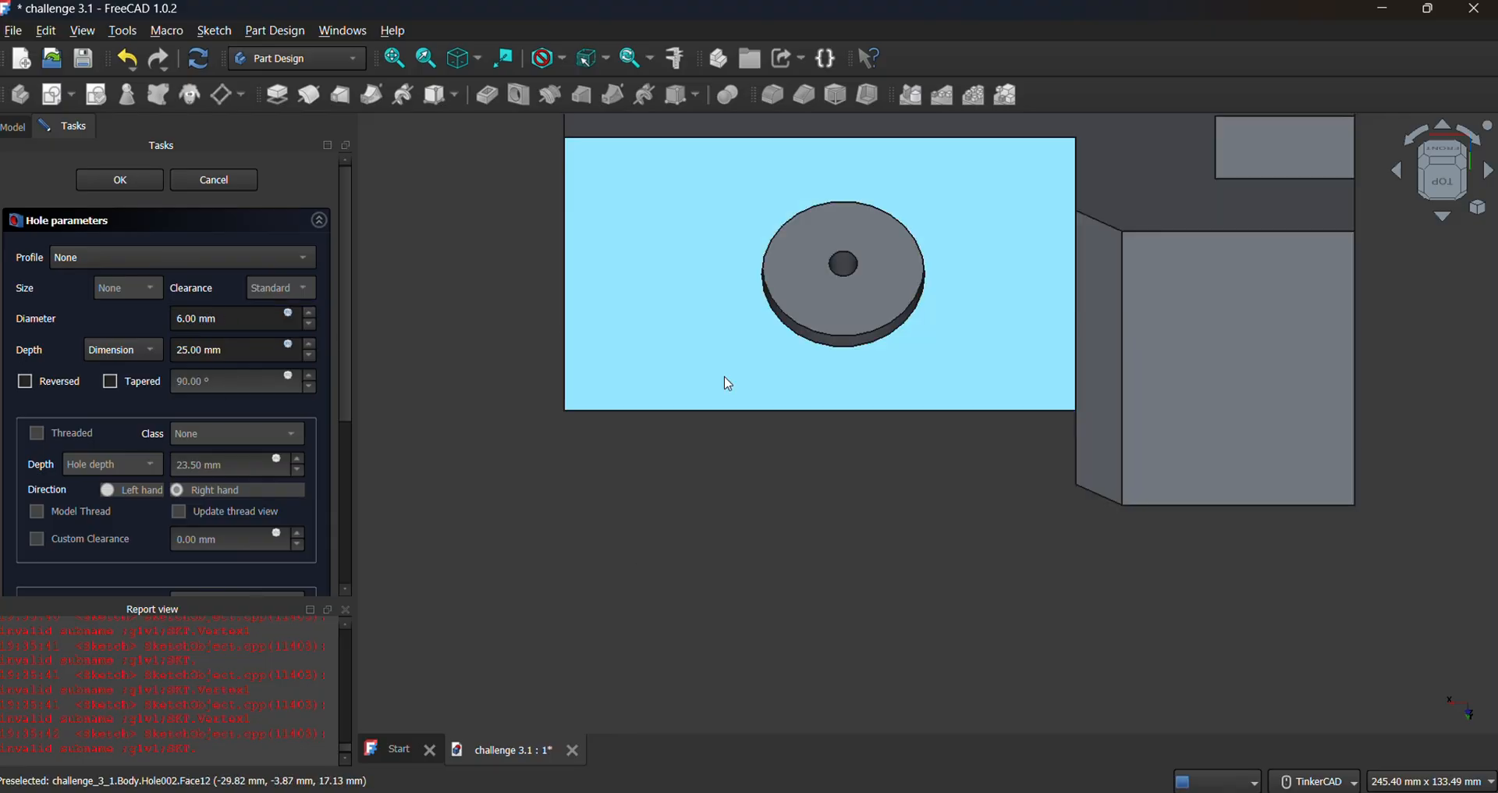
{"action": "left_click_drag", "start_coordinate": [221, 322], "coordinate": [151, 321]}
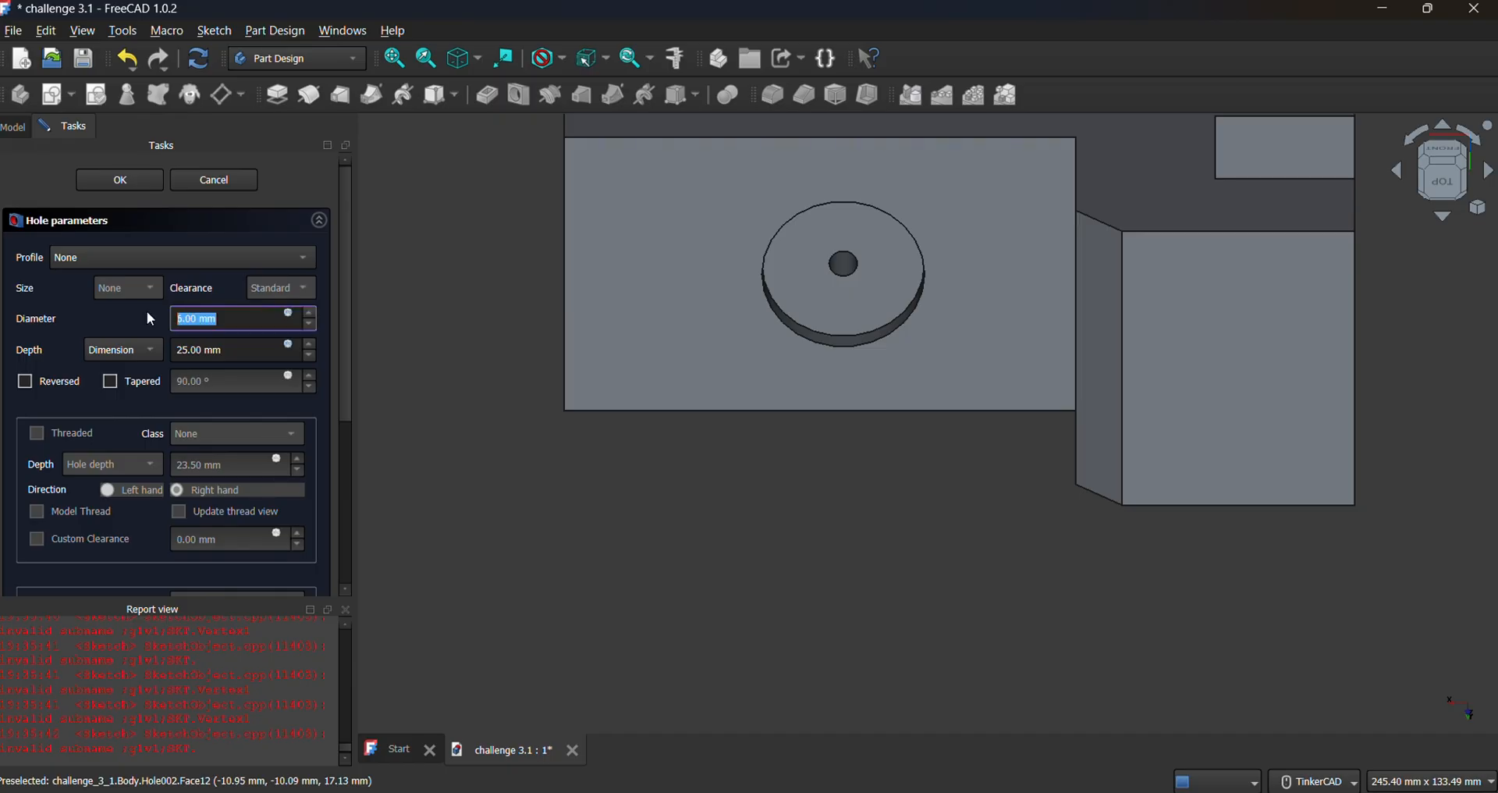
{"action": "type", "text": "20"}
Check the 20 mm hole's depth in the reference drawing and set its depth type to Through all.
{"action": "left_click", "coordinate": [265, 354]}
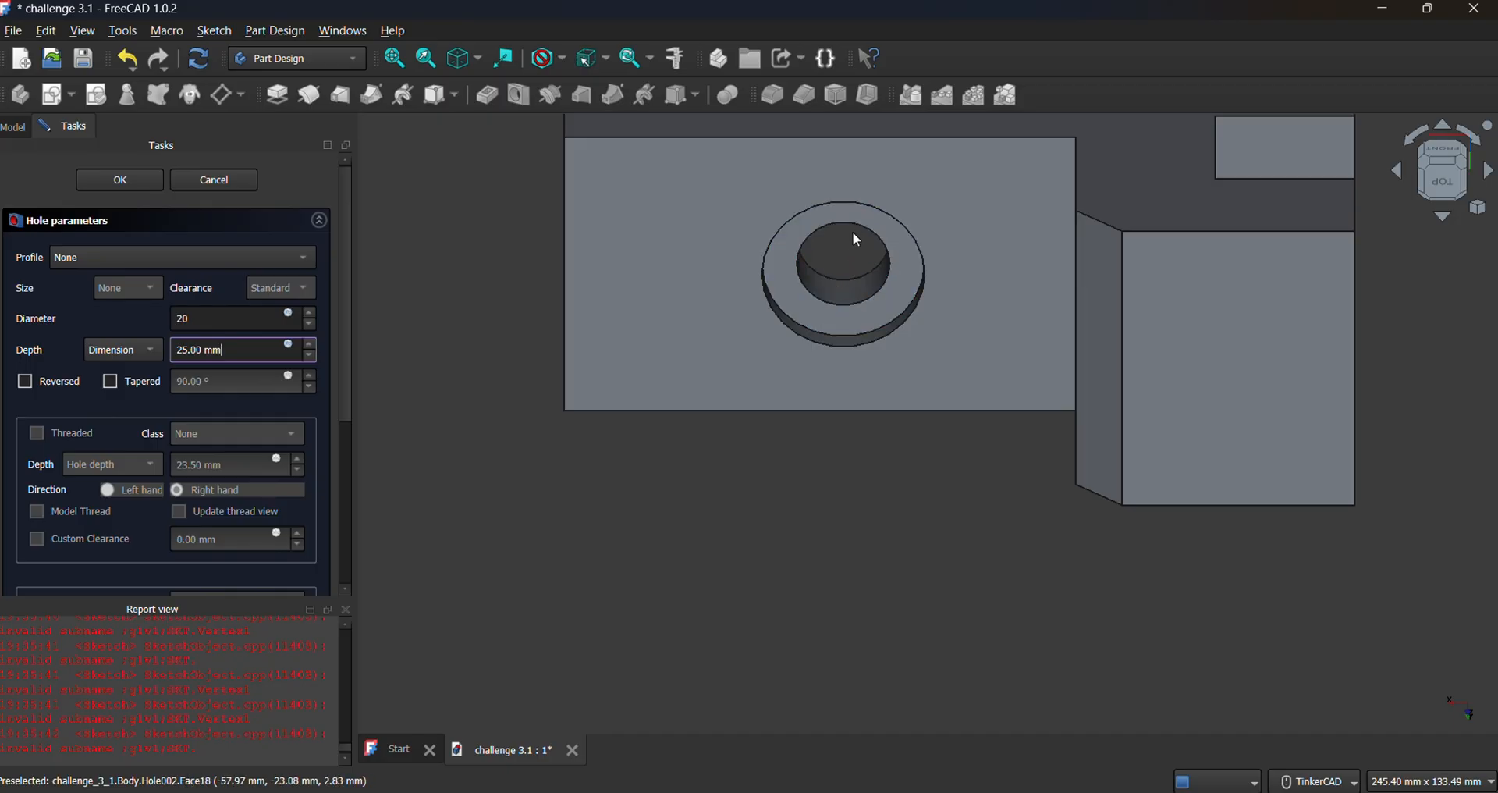
{"action": "key", "text": "alt+Tab"}
{"action": "key", "text": "alt+Tab"}
{"action": "key", "text": "alt+Tab"}
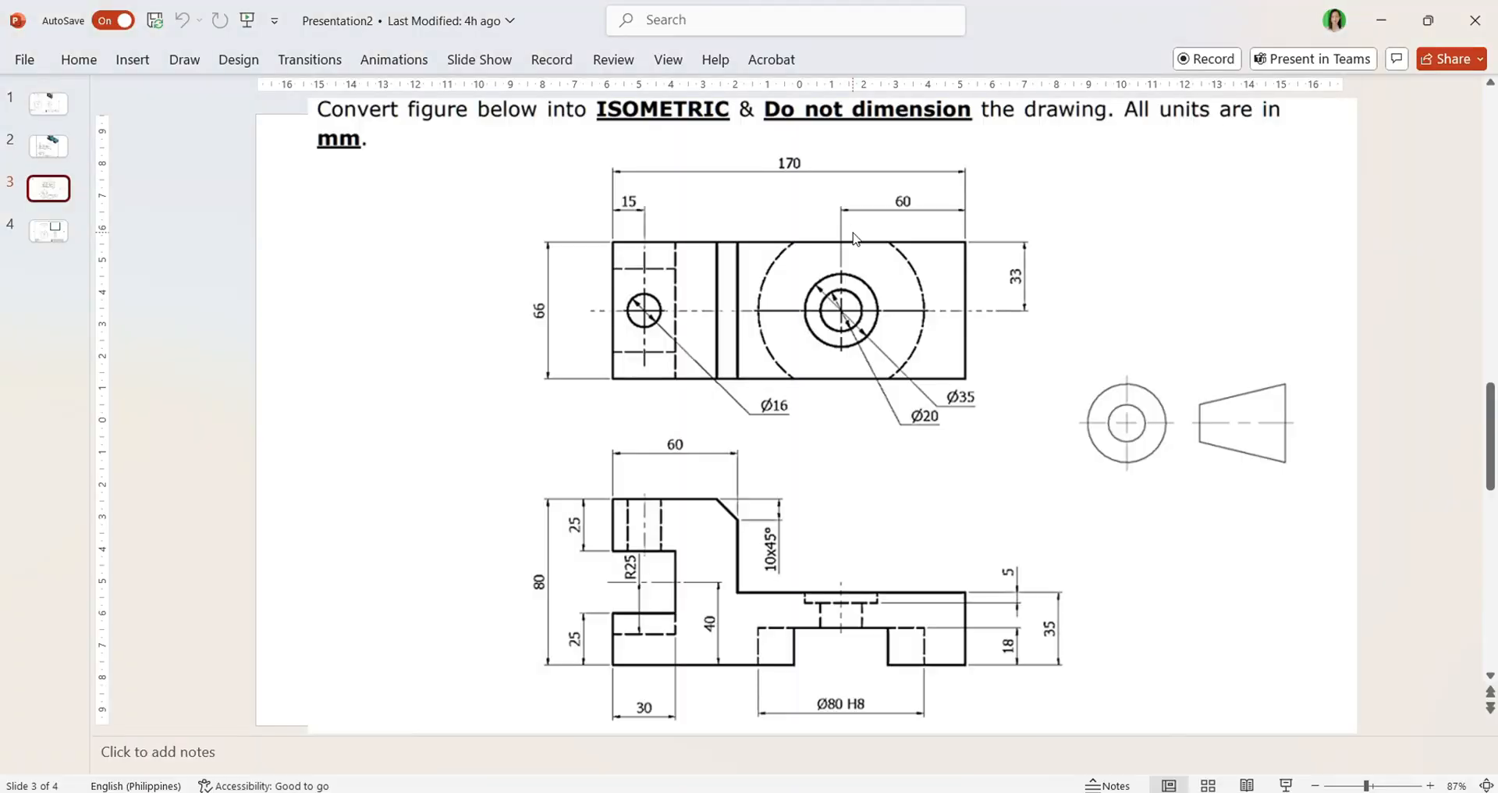
{"action": "key", "text": "alt+Tab"}
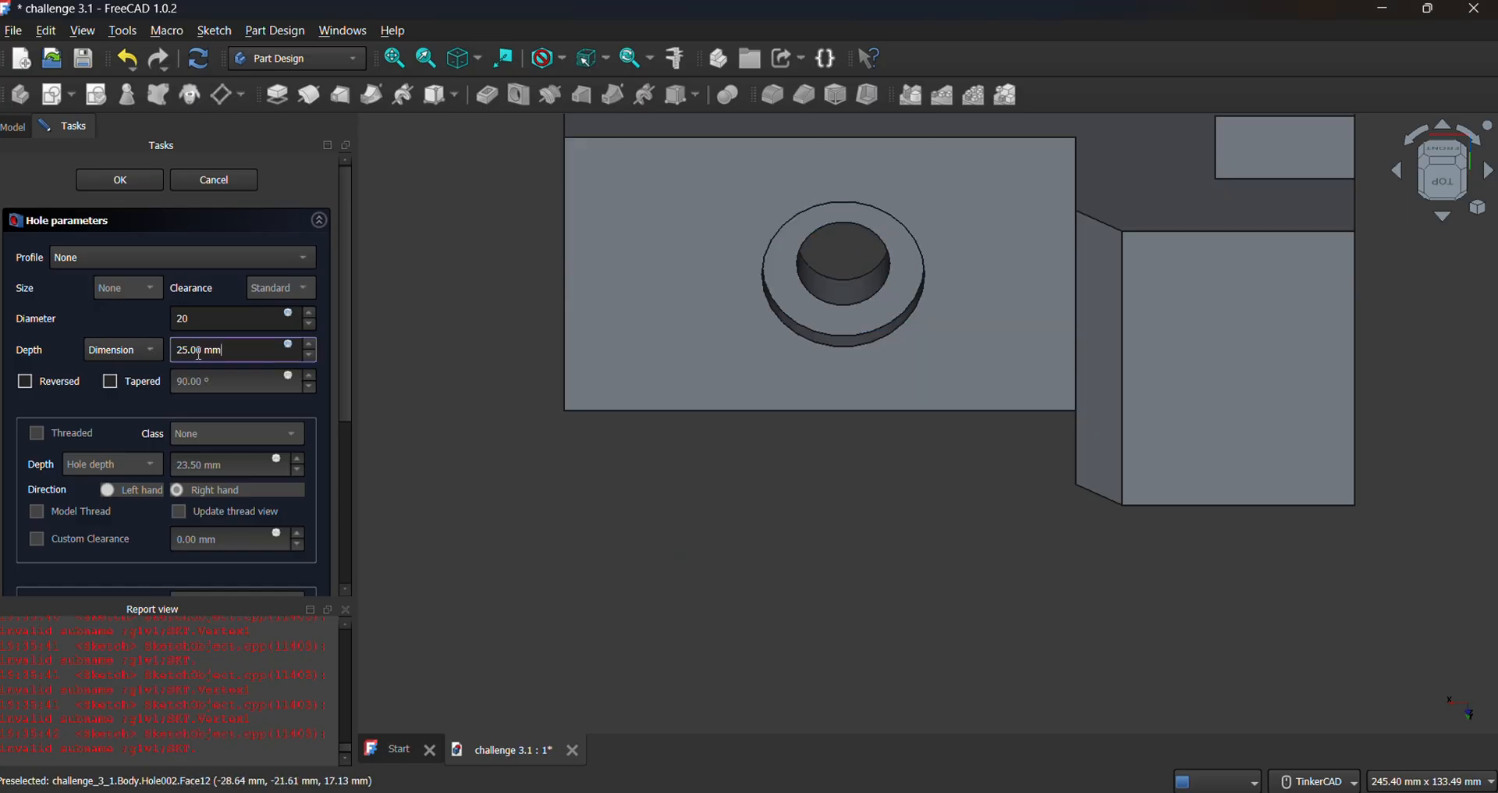
{"action": "left_click", "coordinate": [155, 355]}
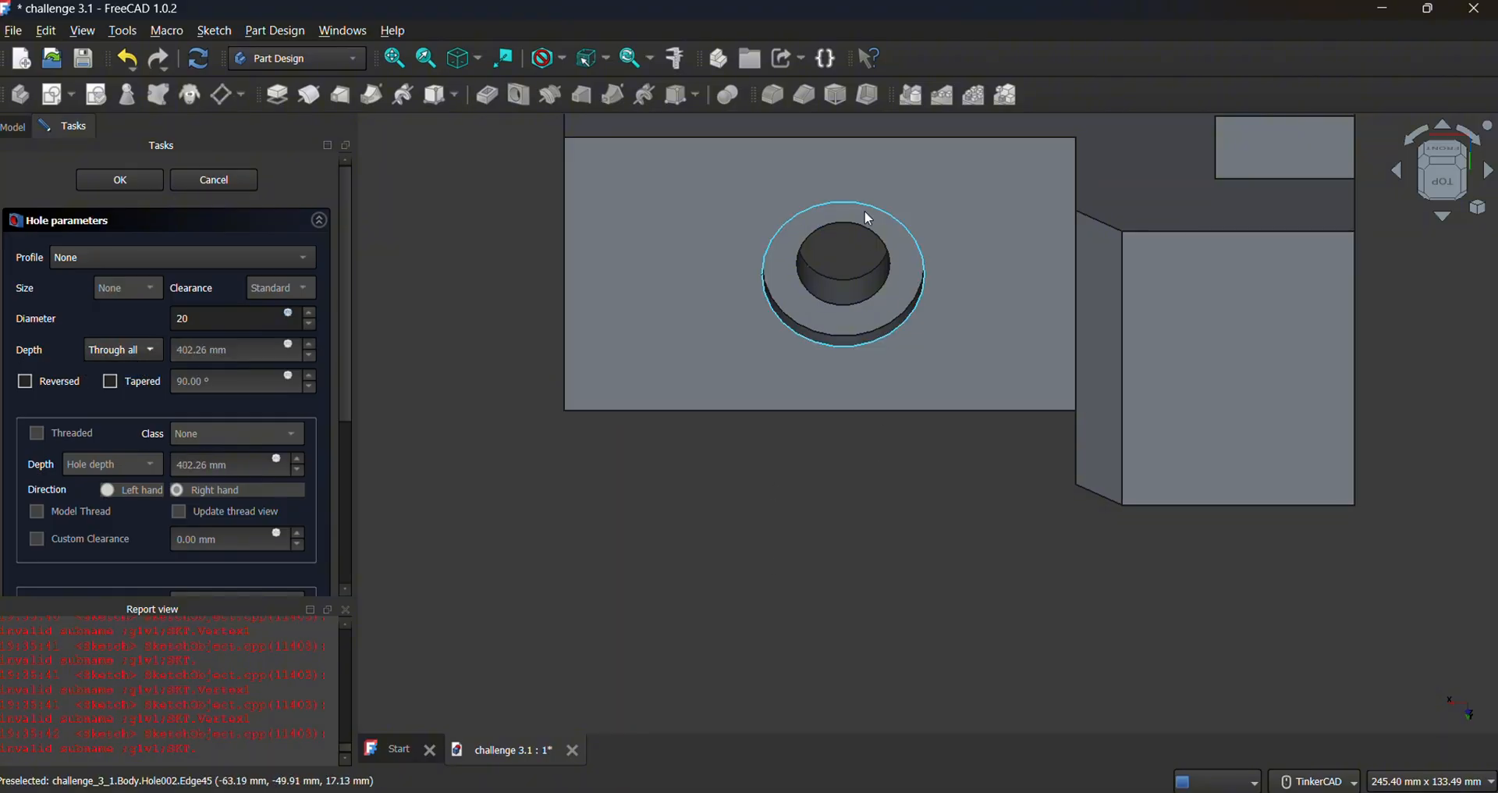
Inspect the 20 mm through hole and counterbore from the bracket's underside, rear and angled views.
{"action": "left_click", "coordinate": [1443, 218]}
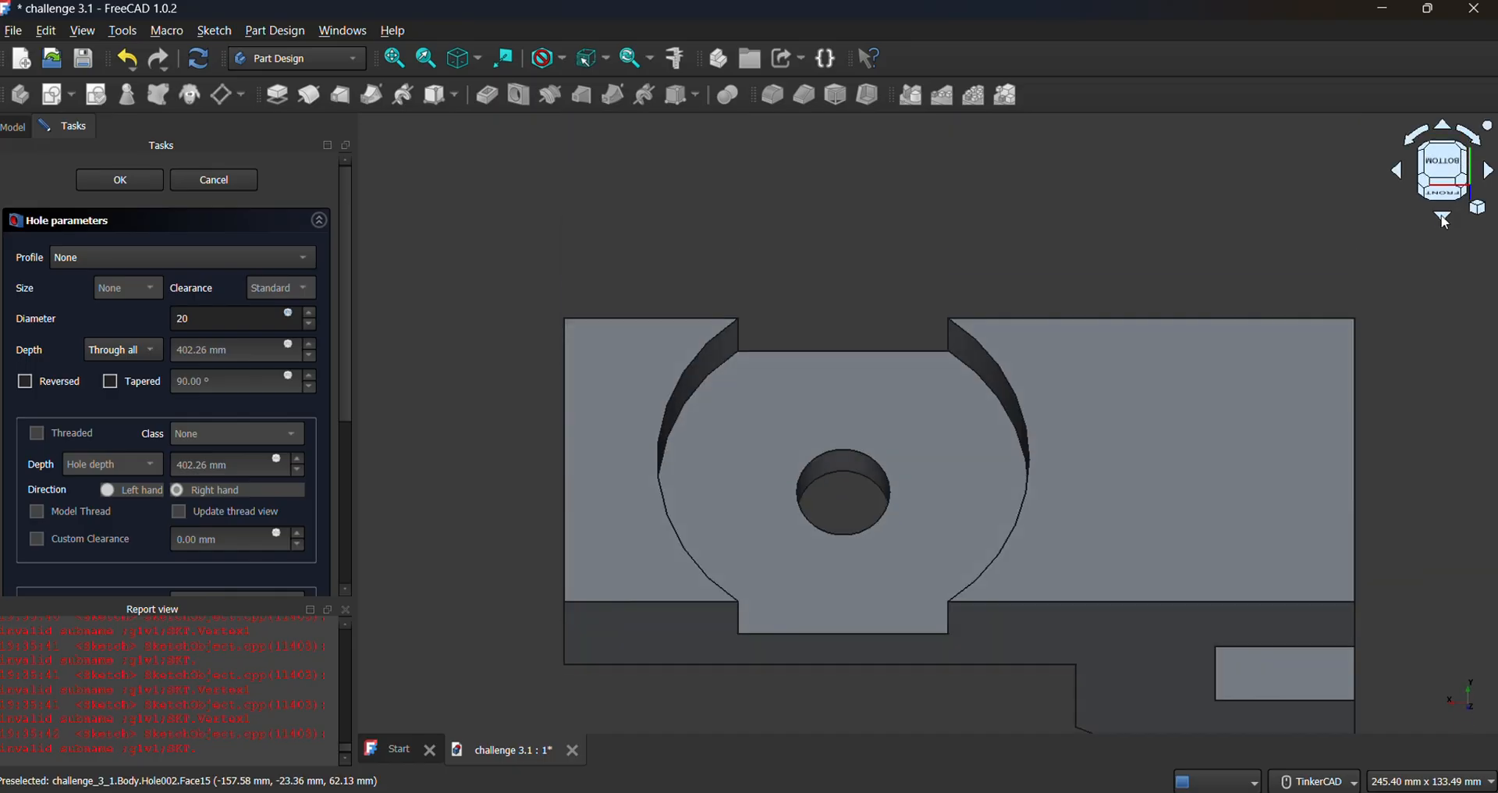
{"action": "left_click", "coordinate": [1442, 218]}
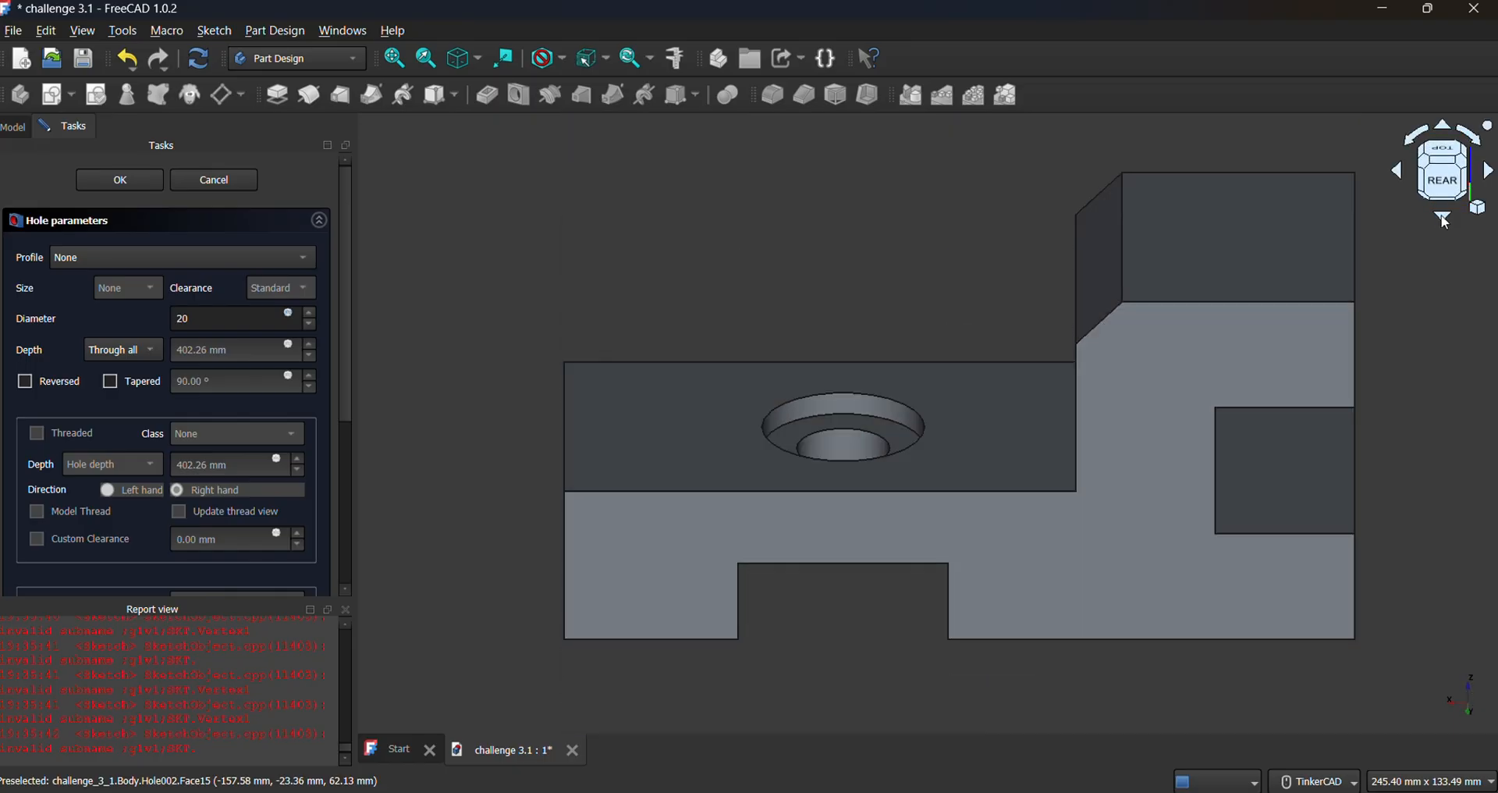
{"action": "left_click", "coordinate": [1443, 219]}
{"action": "left_click", "coordinate": [1400, 174]}
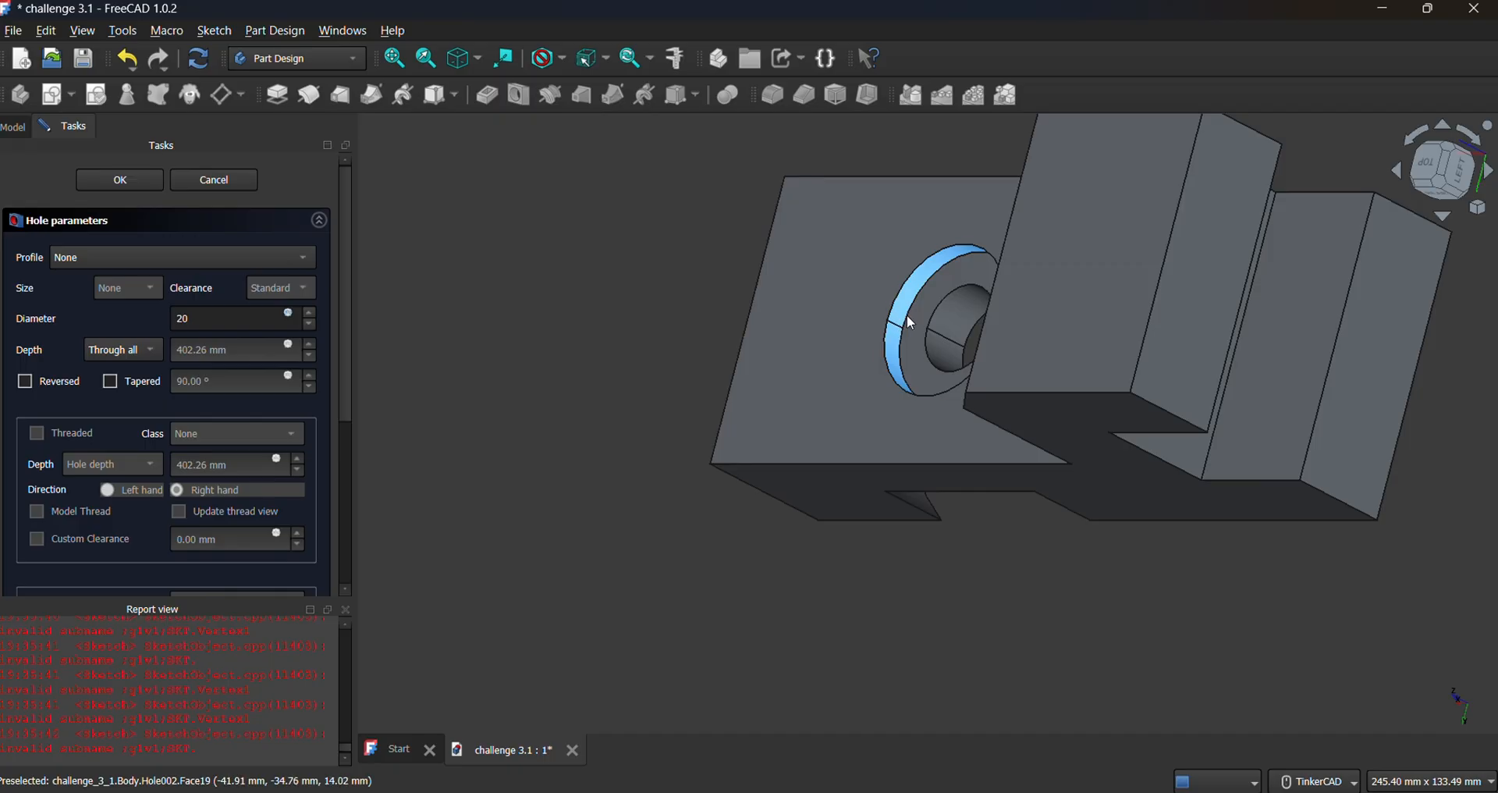
{"action": "left_click", "coordinate": [1444, 217]}
{"action": "left_click", "coordinate": [1444, 217]}
{"action": "left_click", "coordinate": [1444, 217]}
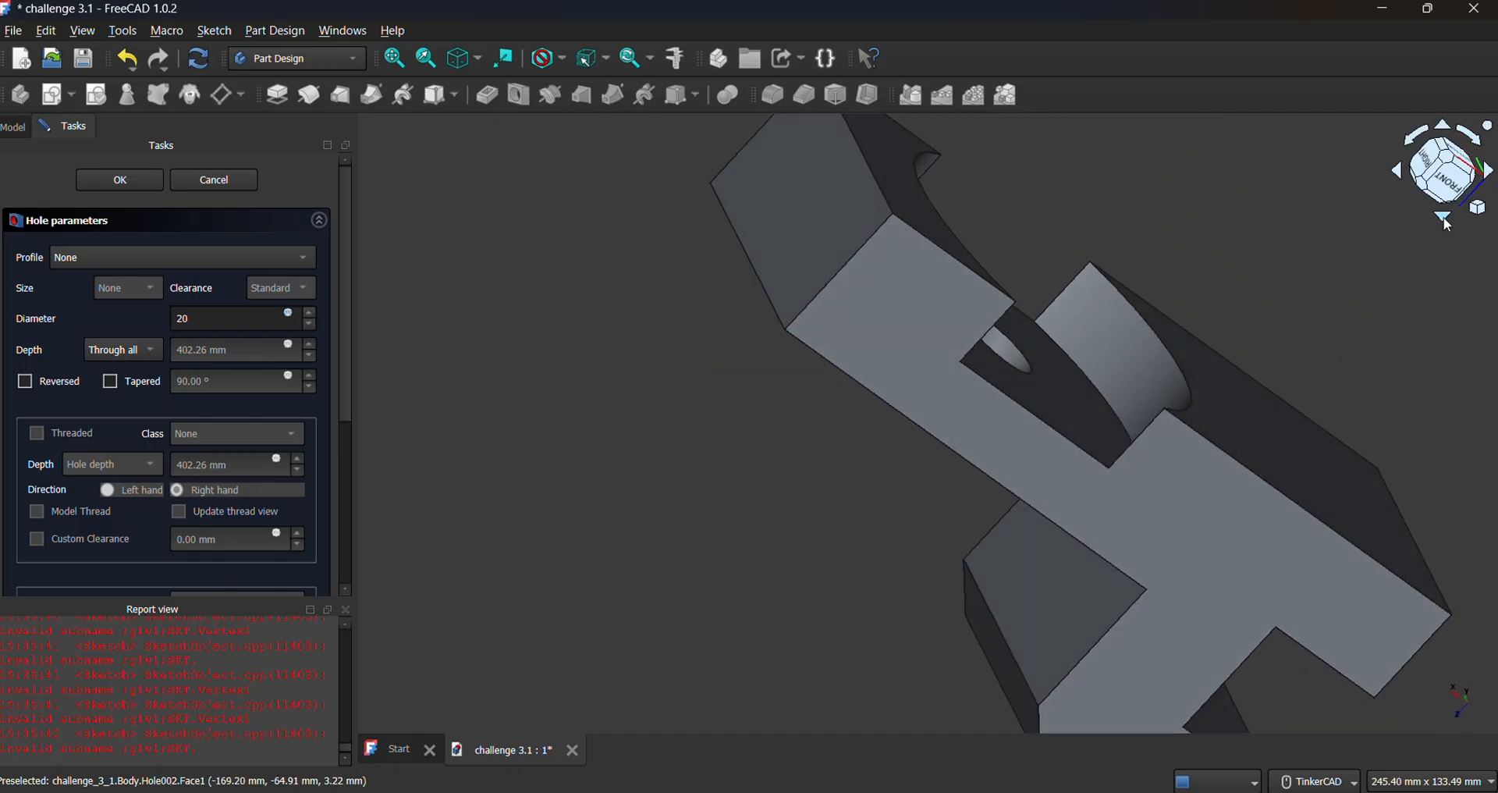
{"action": "left_click", "coordinate": [1443, 216]}
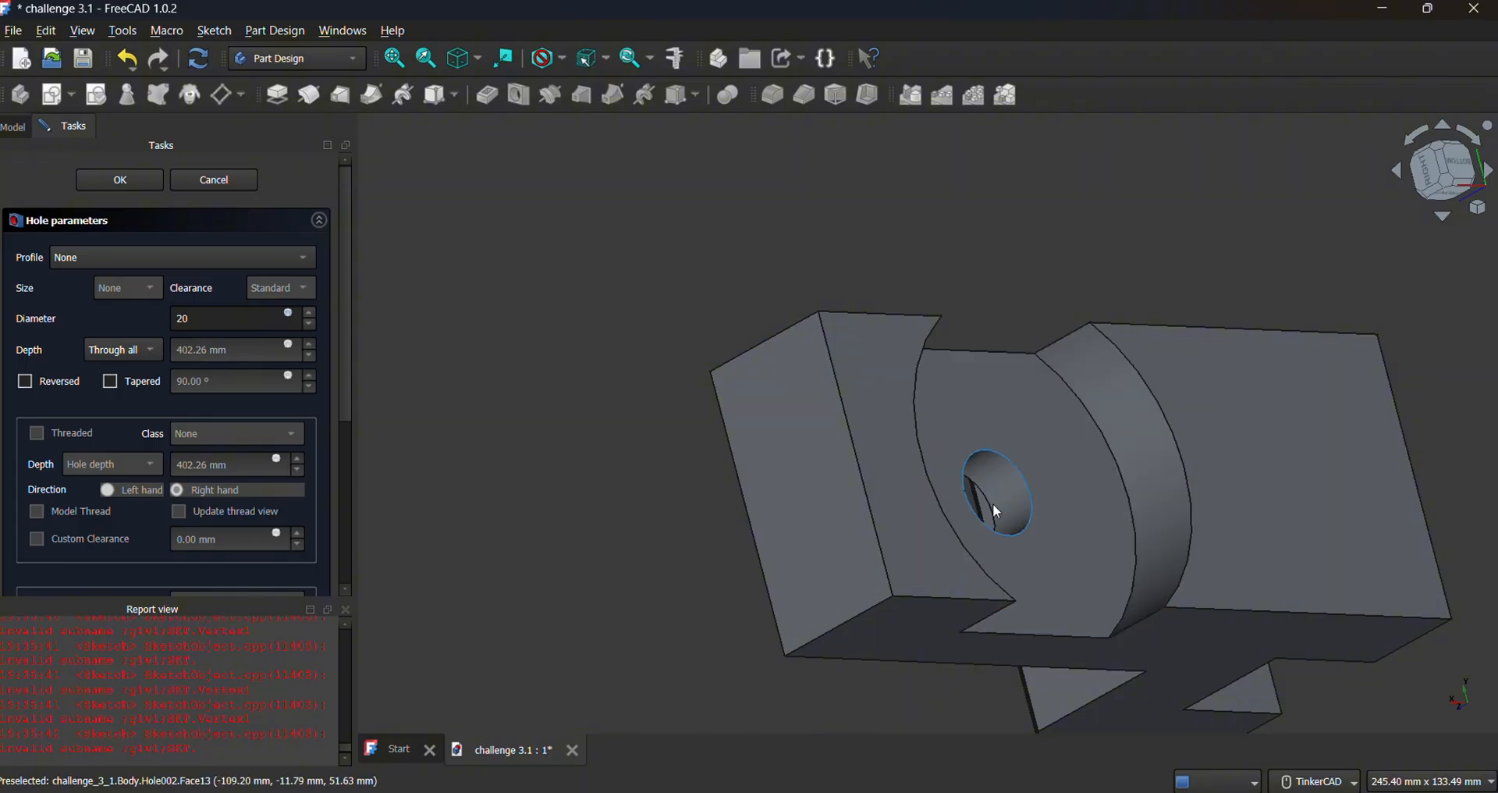
{"action": "left_click", "coordinate": [1444, 217]}
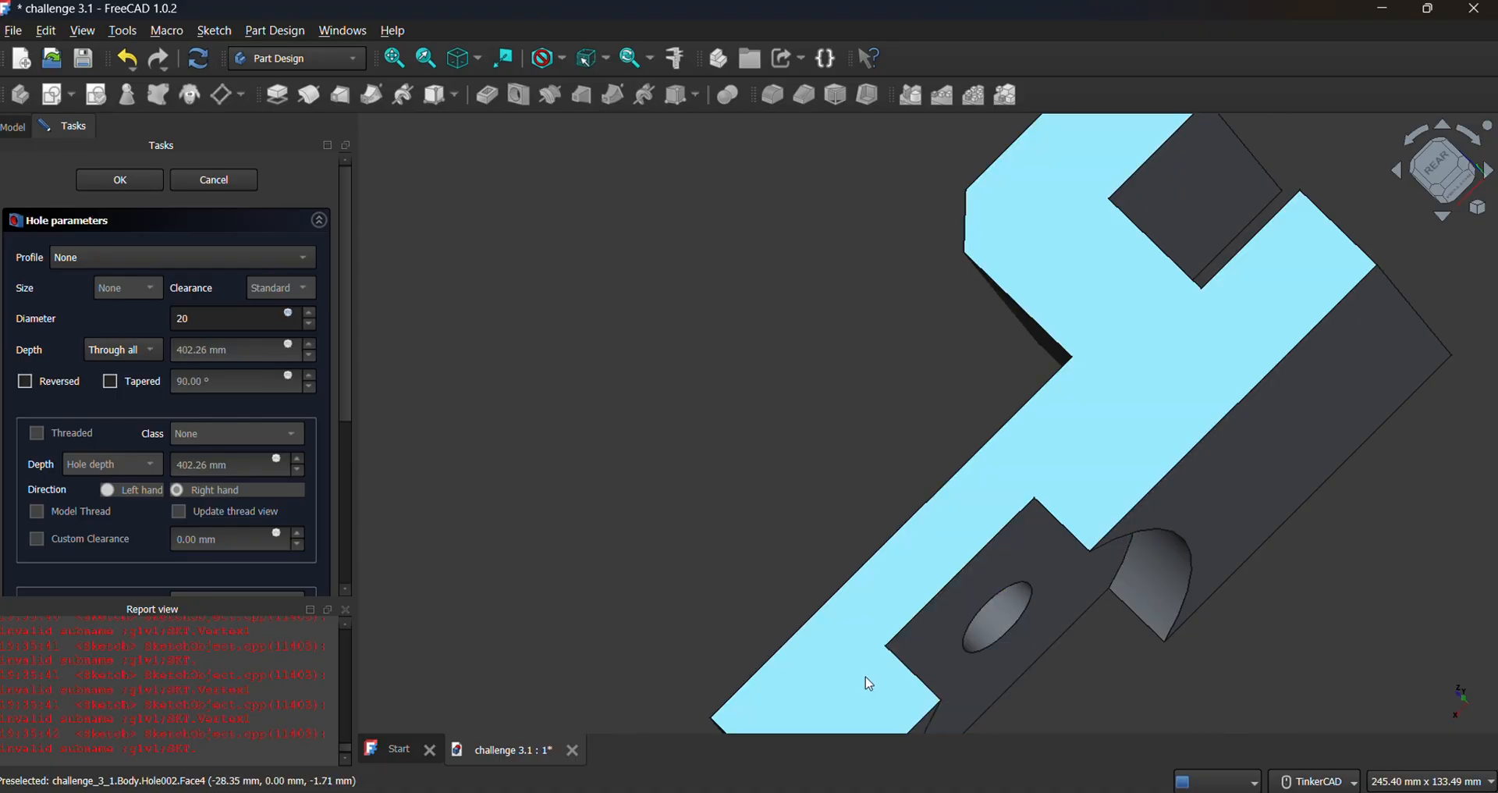
{"action": "left_click", "coordinate": [1445, 219]}
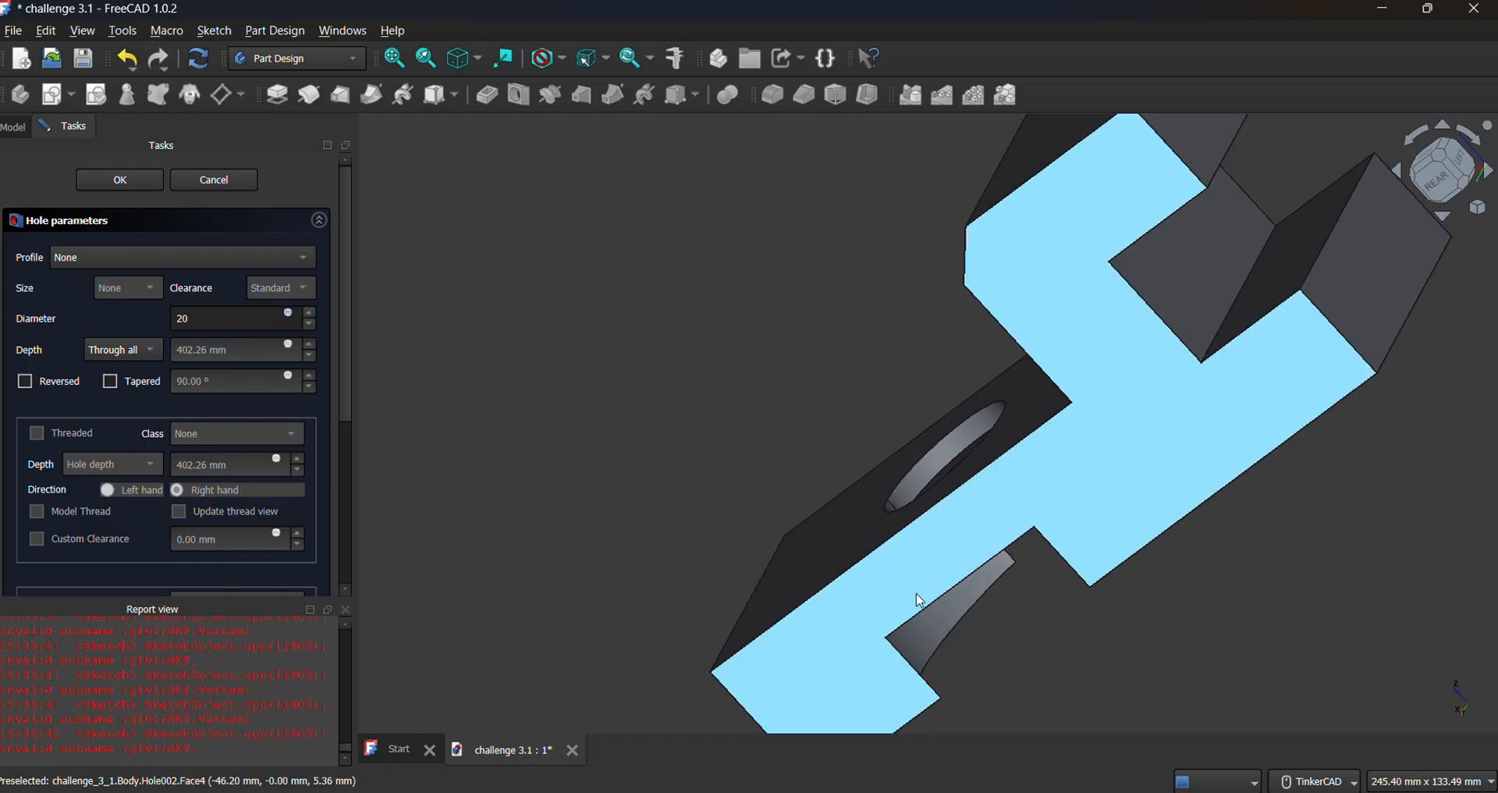
{"action": "left_click", "coordinate": [1456, 221]}
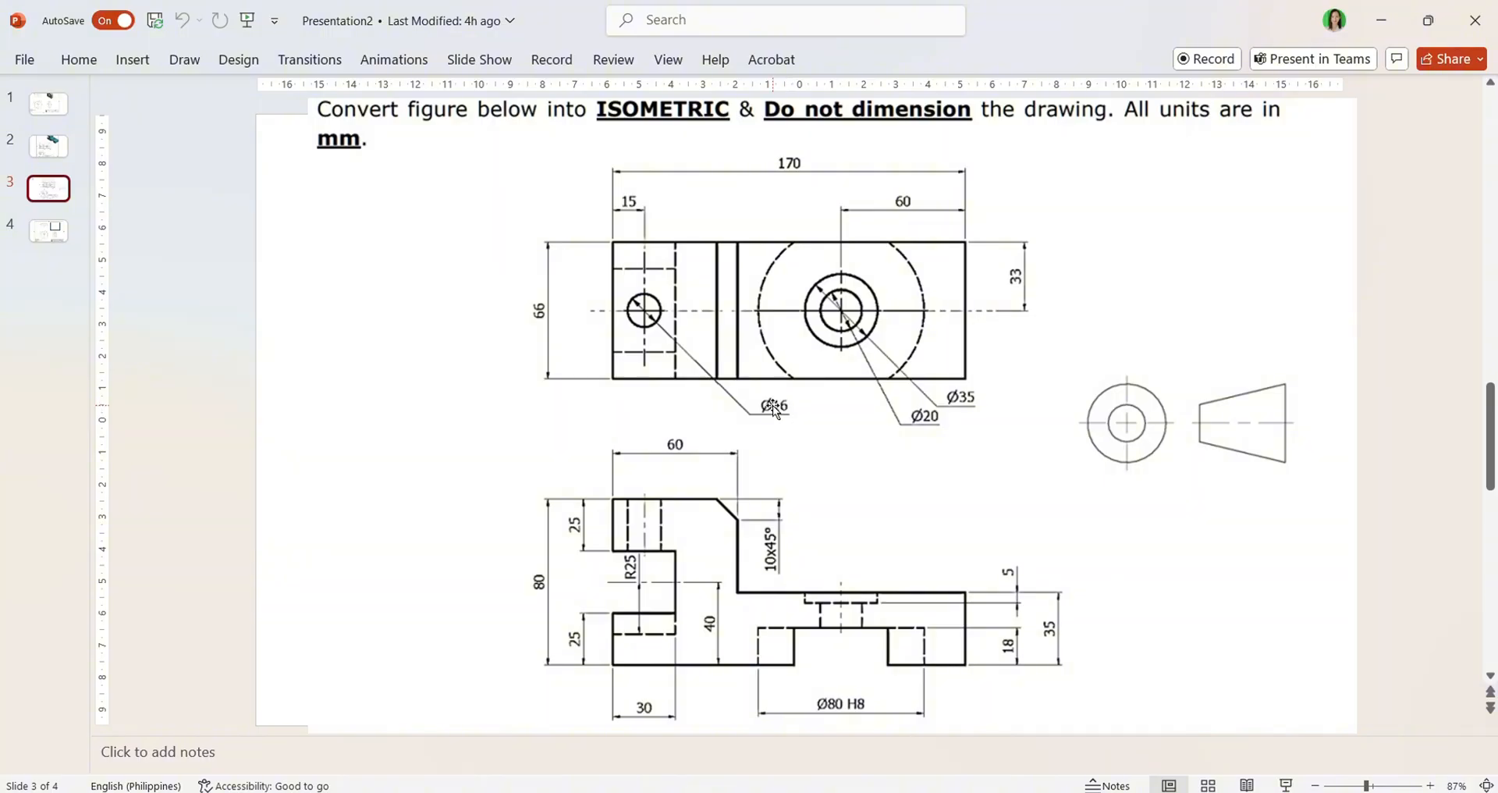
Accept the 20 mm through hole and start a new sketch on the top face of the bracket's tall end.
{"action": "key", "text": "alt+Tab"}
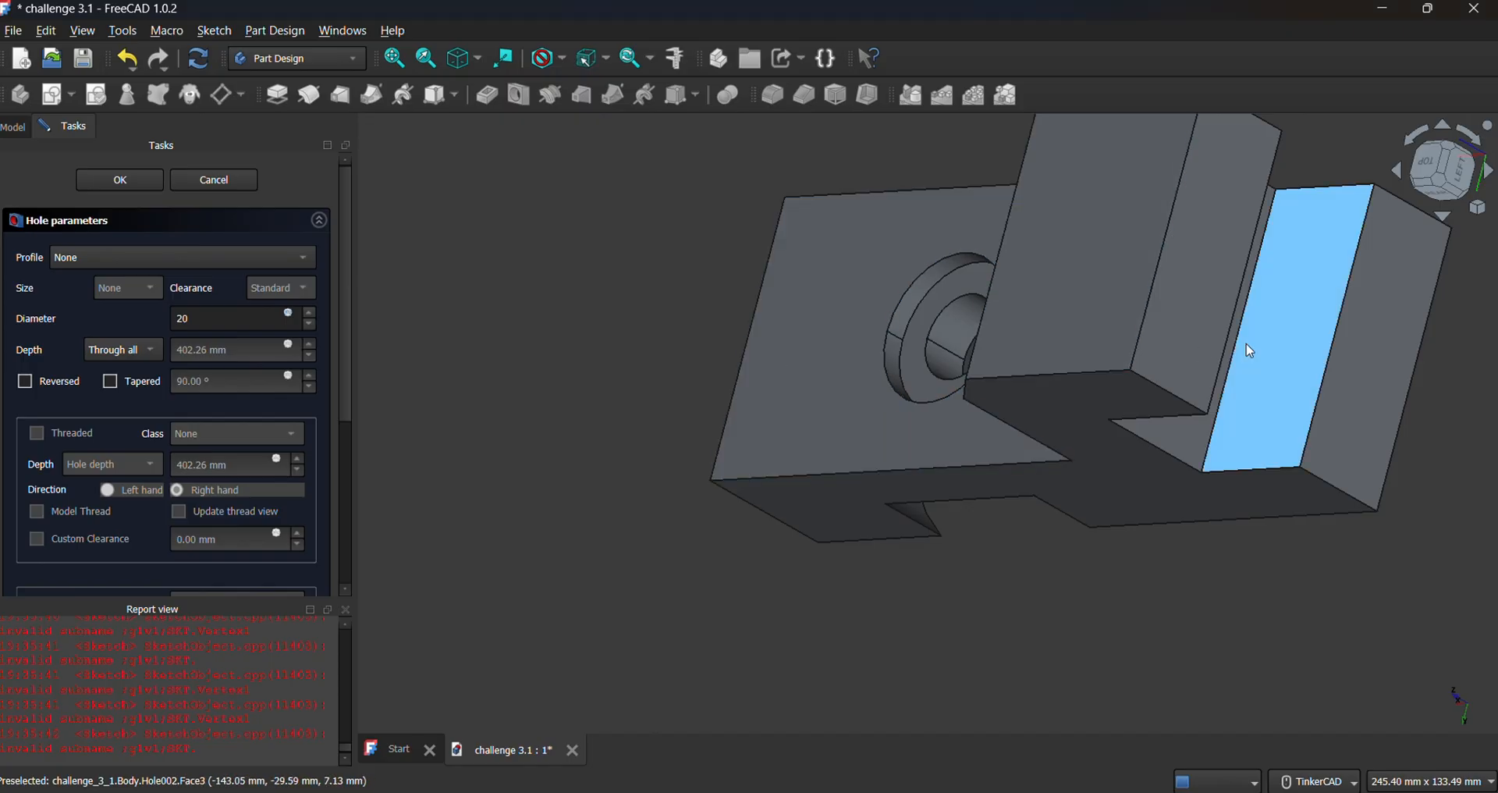
{"action": "left_click", "coordinate": [1089, 262]}
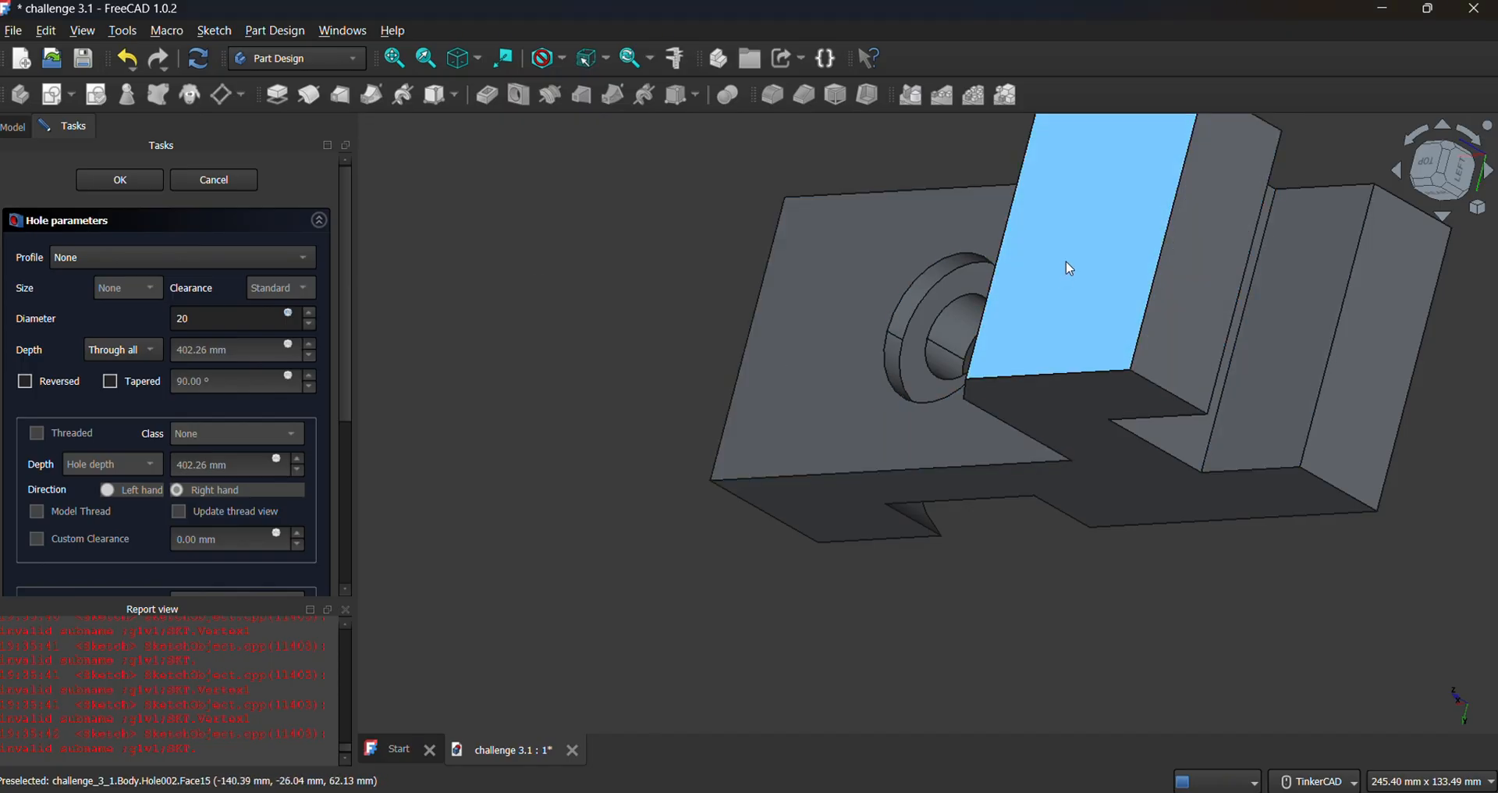
{"action": "left_click", "coordinate": [102, 182]}
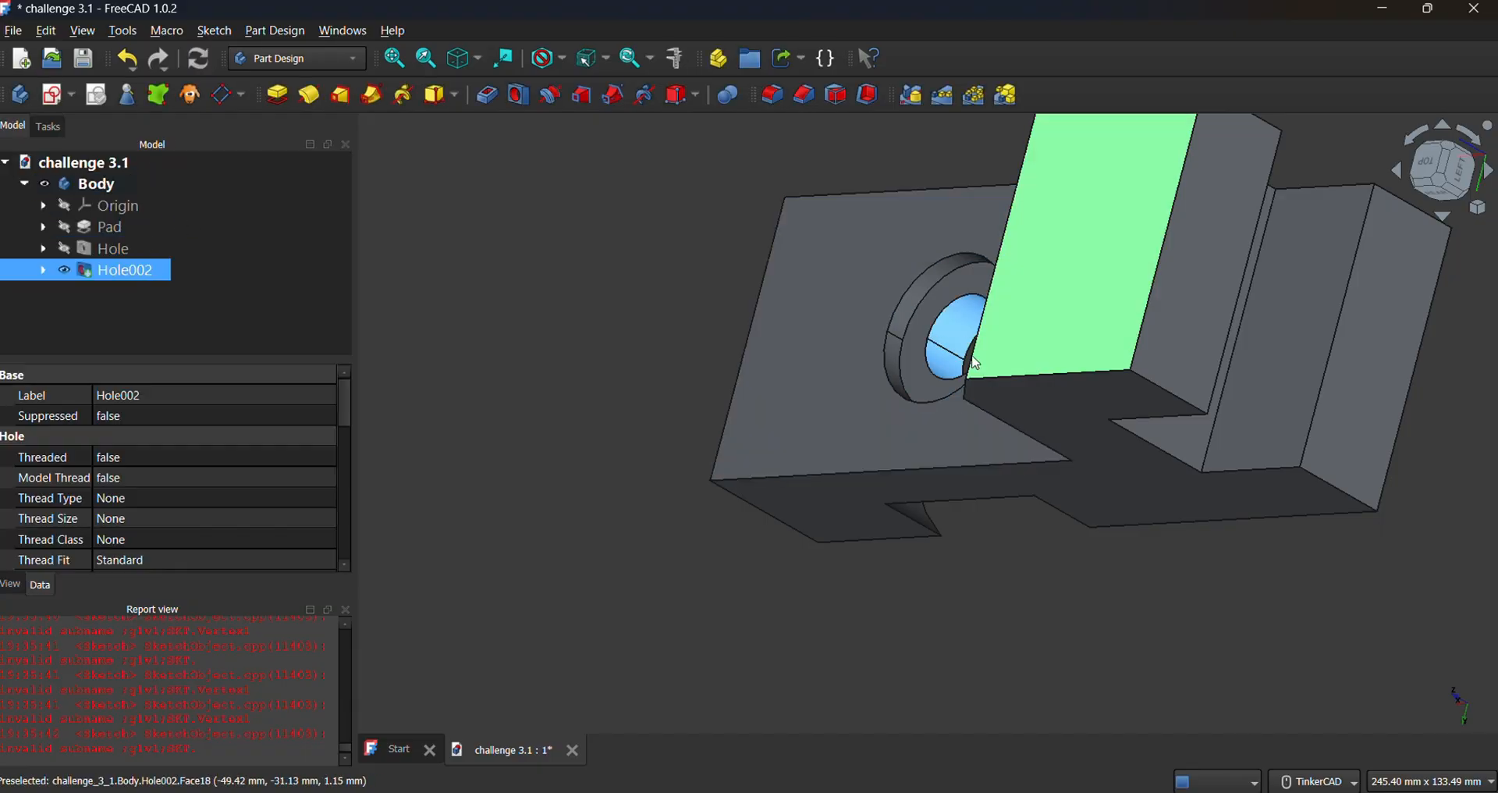
{"action": "left_click", "coordinate": [1073, 282]}
{"action": "left_click", "coordinate": [1052, 344]}
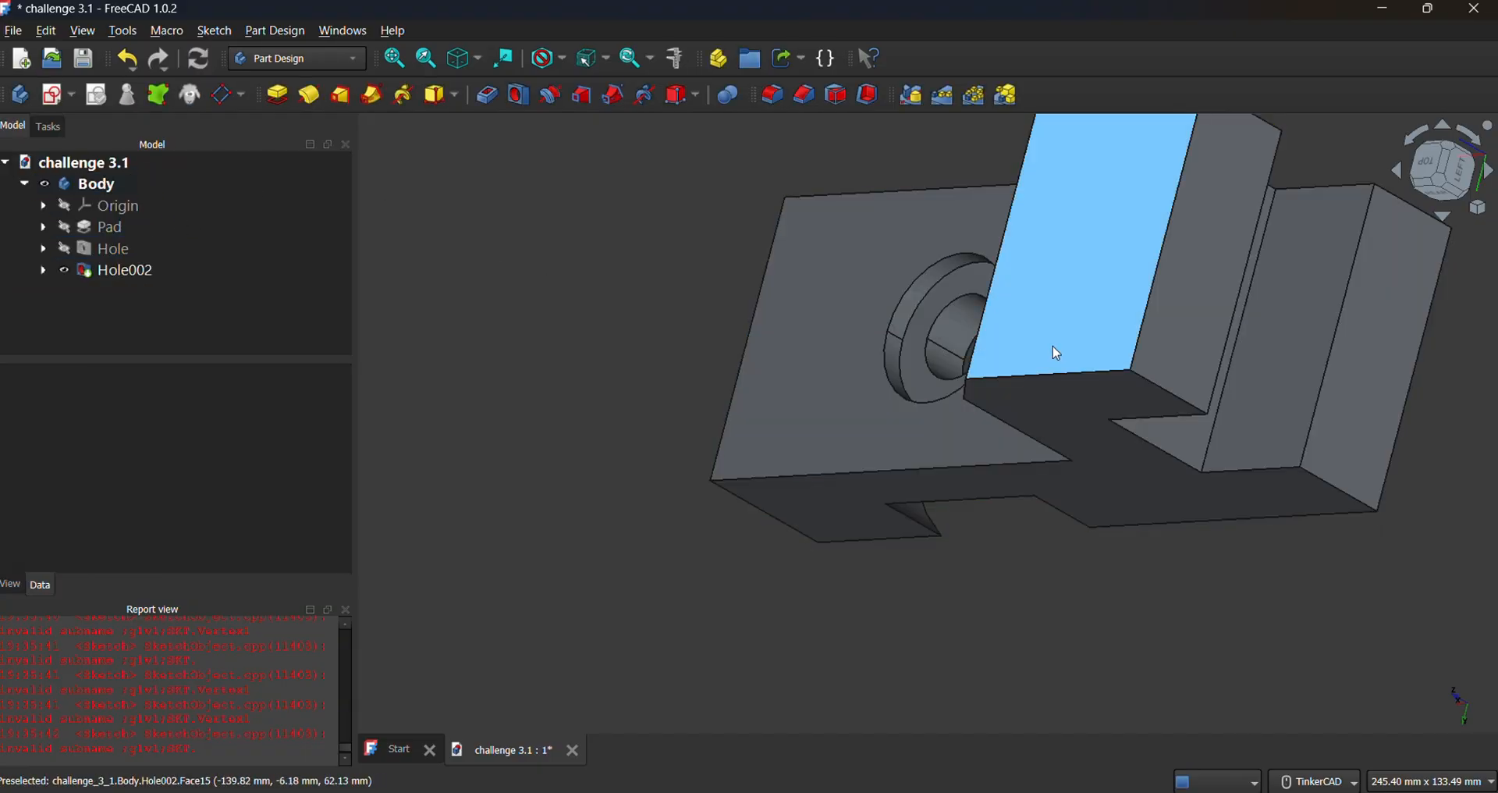
{"action": "left_click", "coordinate": [1052, 345]}
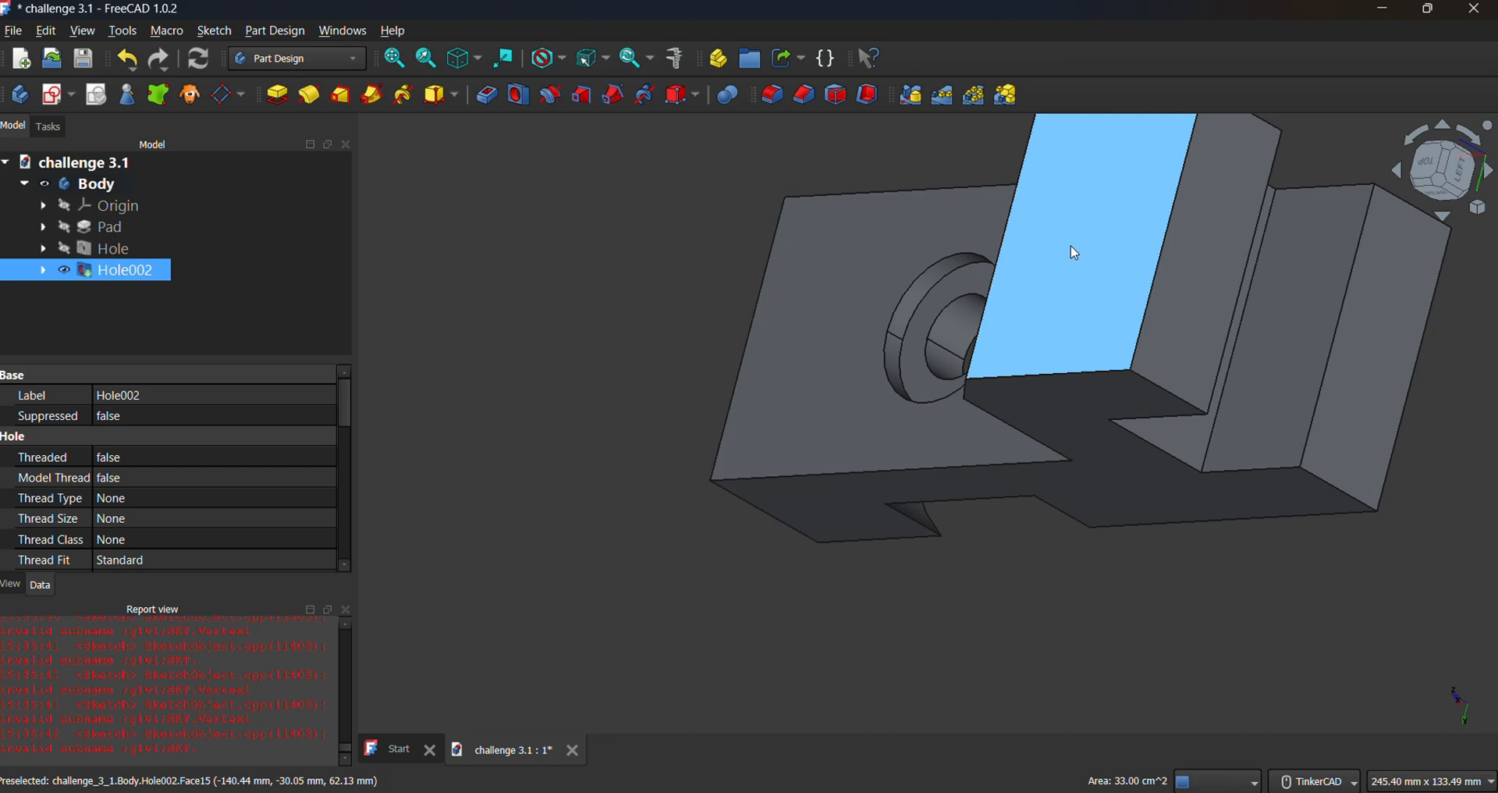
{"action": "left_click", "coordinate": [1072, 297]}
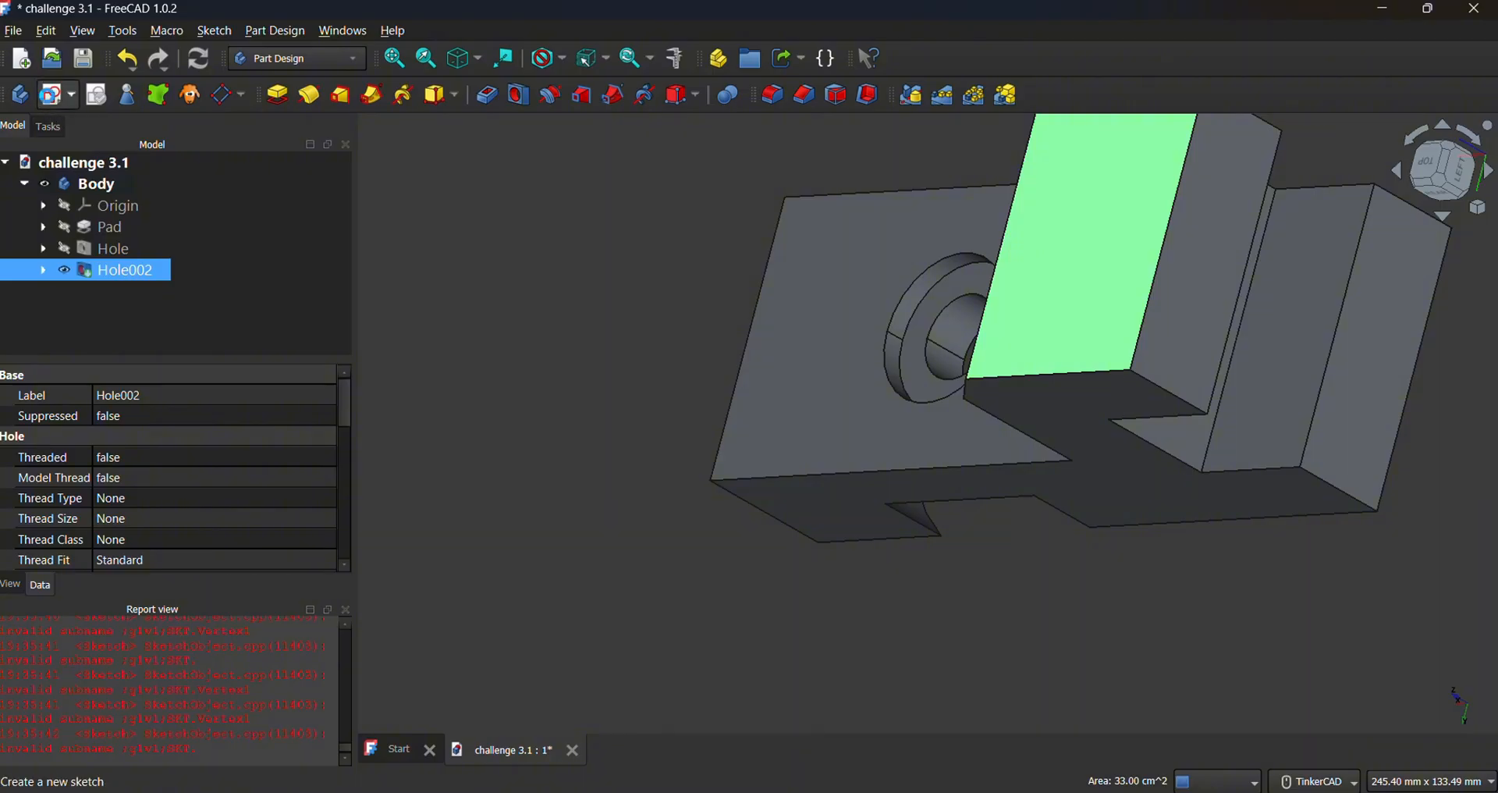
{"action": "left_click", "coordinate": [58, 94]}
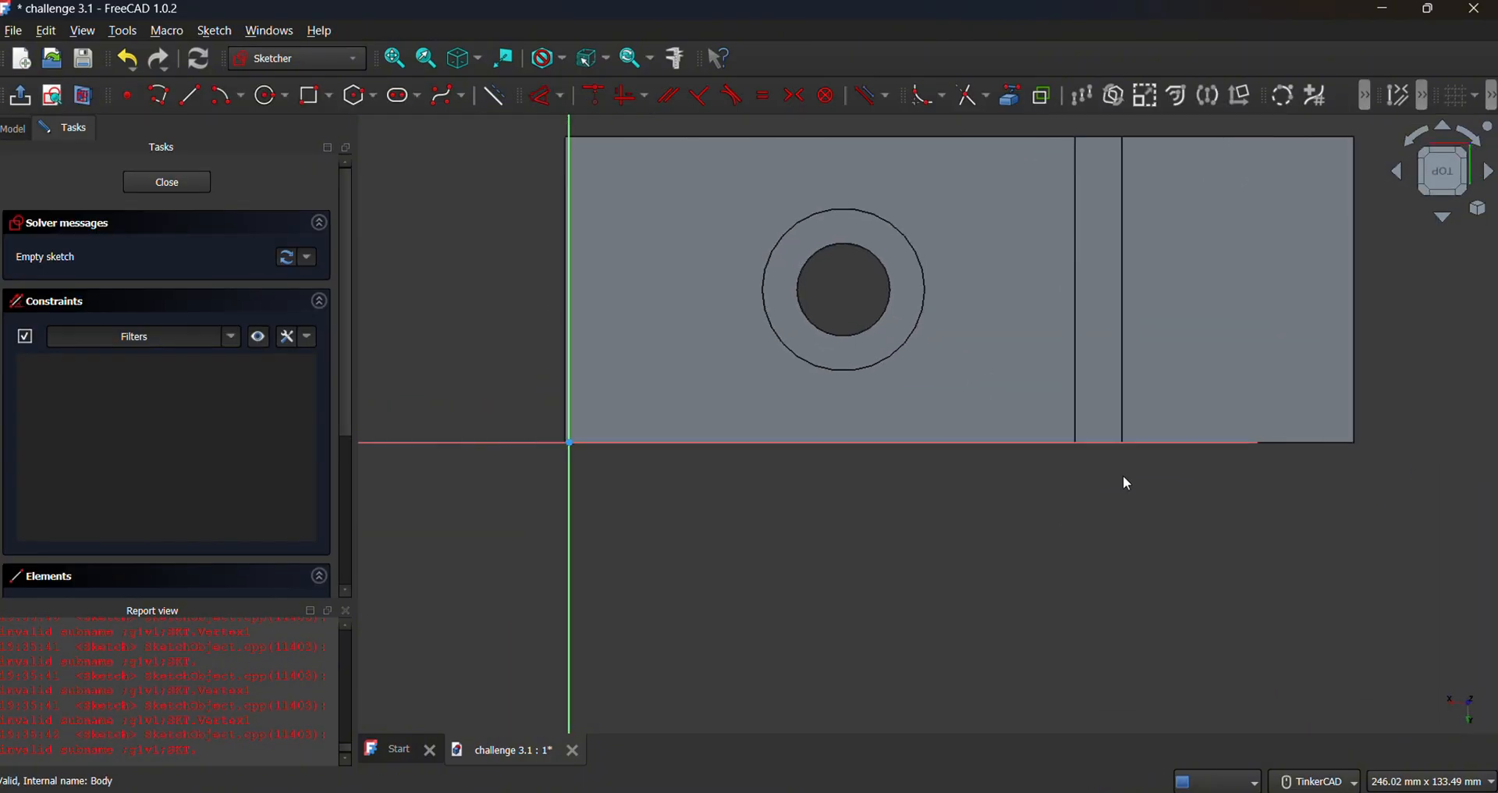
Draw a 16 mm diameter circle on the top face of the bracket's tall end.
{"action": "left_click", "coordinate": [272, 94]}
{"action": "left_click", "coordinate": [1244, 262]}
{"action": "type", "text": "16"}
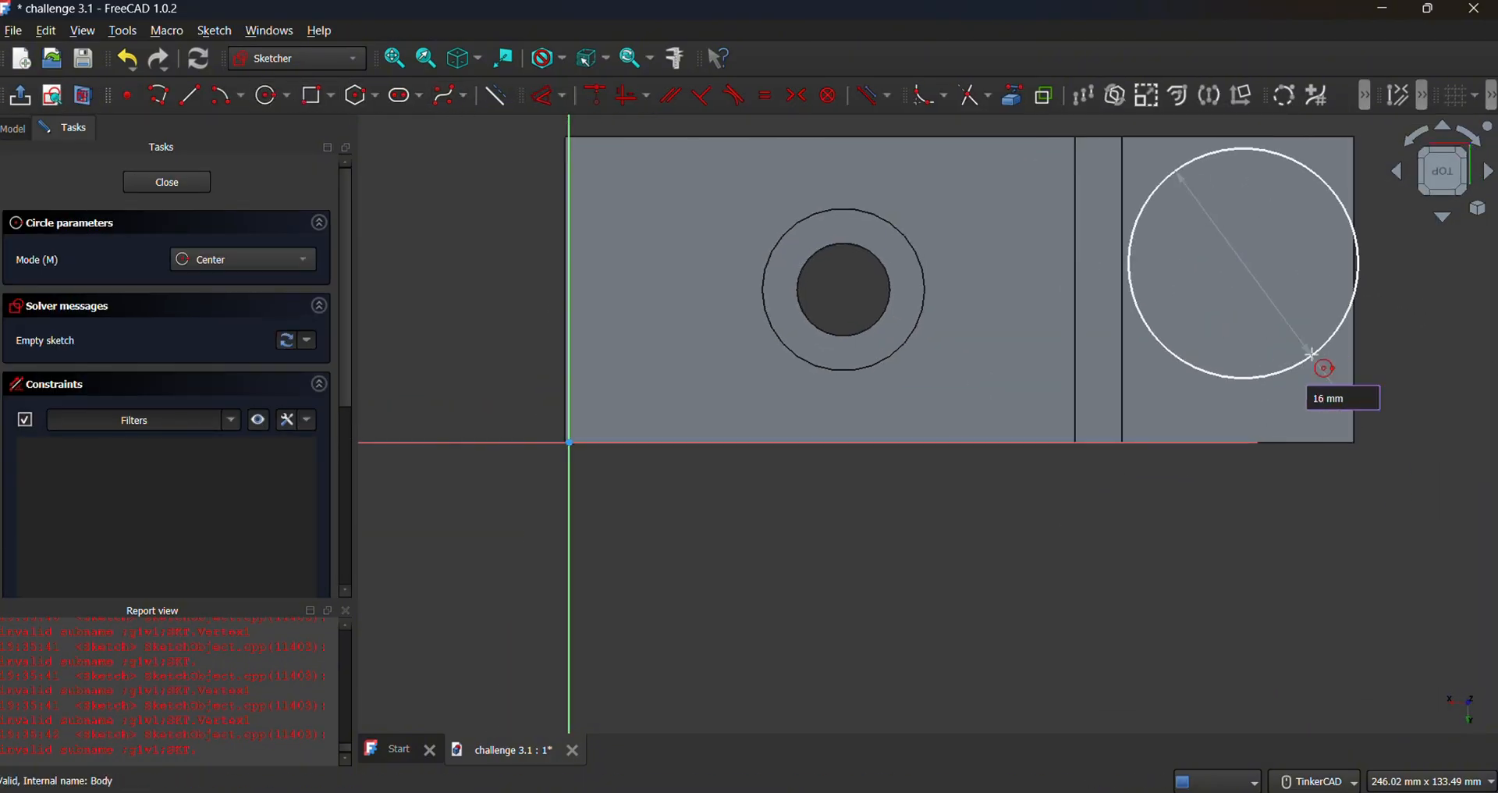
{"action": "key", "text": "Return"}
Check the 16 mm hole's position in the reference drawing and project the tall end's outer edges into the sketch as external geometry.
{"action": "key", "text": "alt+Tab"}
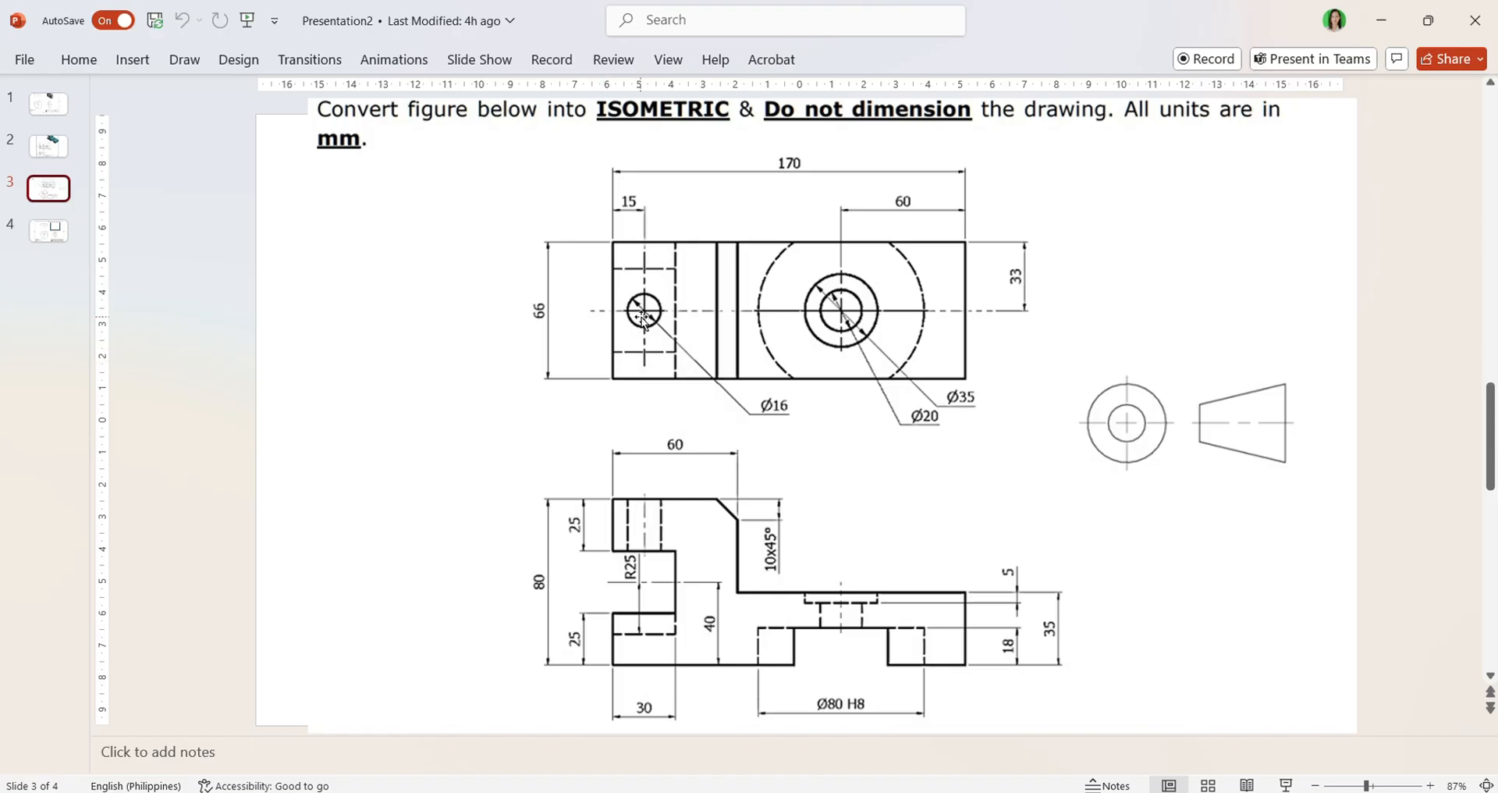
{"action": "key", "text": "alt+Tab"}
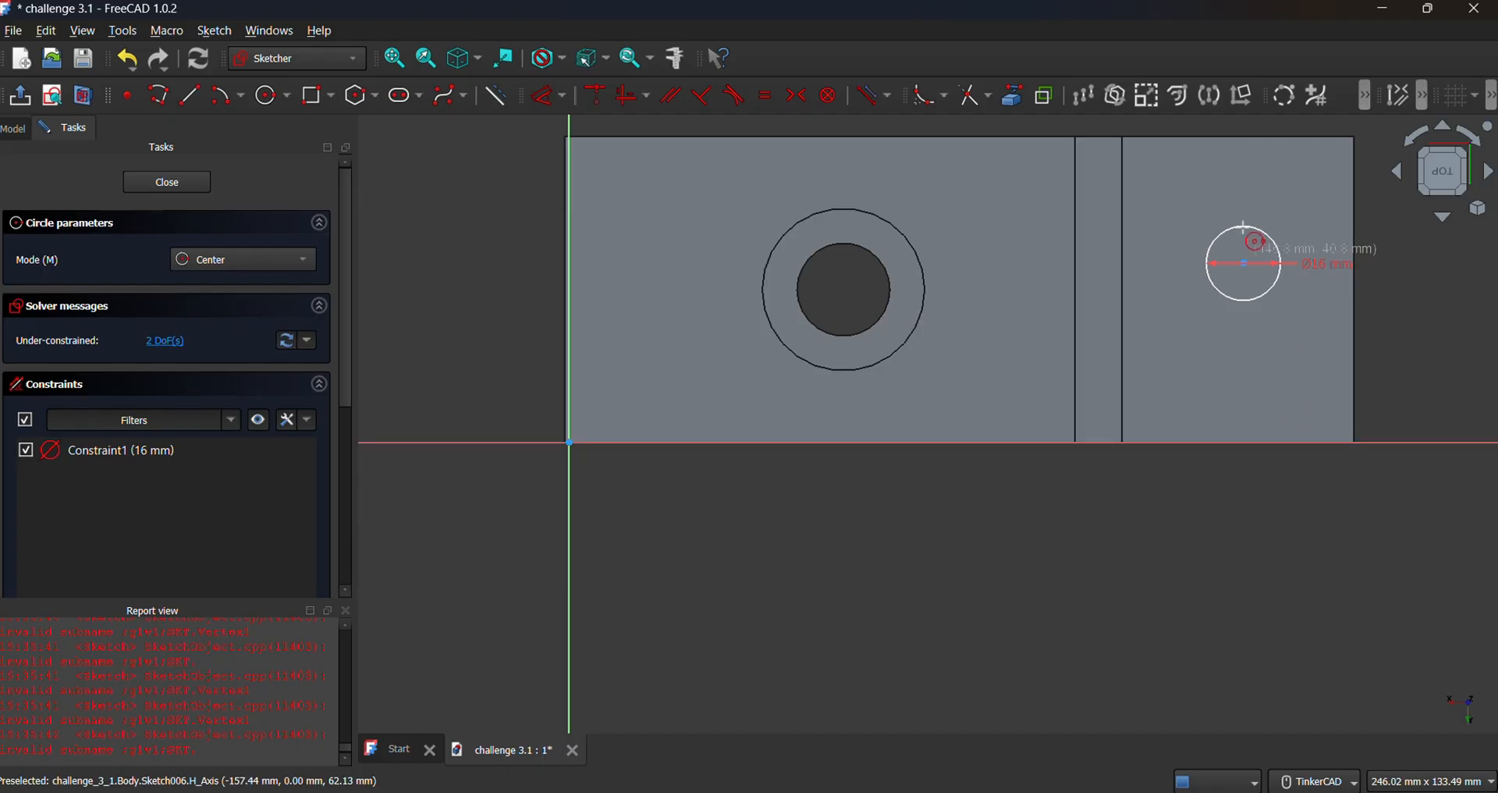
{"action": "left_click", "coordinate": [1014, 97]}
{"action": "left_click", "coordinate": [1233, 137]}
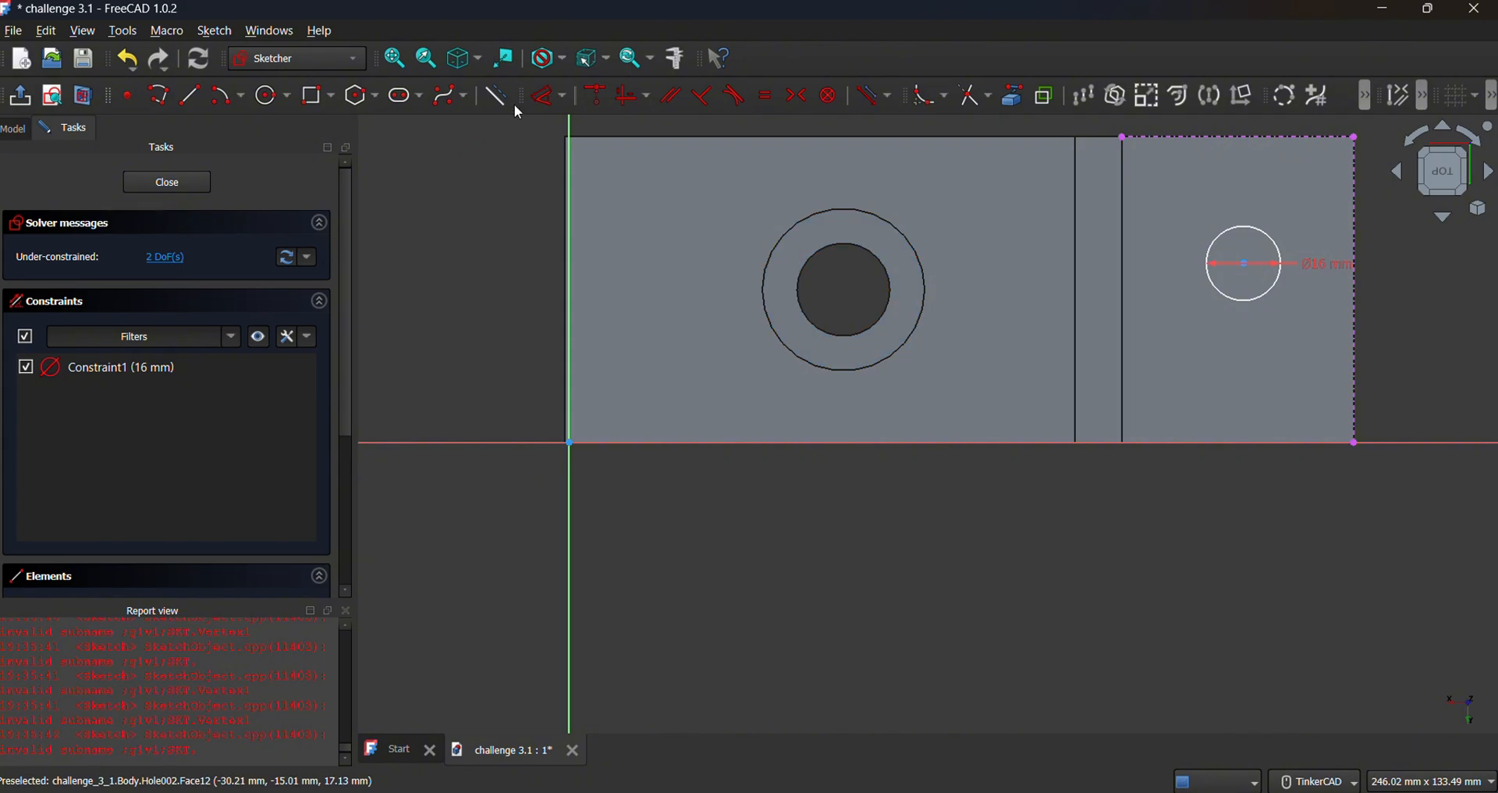
Constrain the 16 mm circle's centre 15 mm from the outer end edge of the tall end.
{"action": "left_click", "coordinate": [548, 95]}
{"action": "left_click", "coordinate": [1246, 265]}
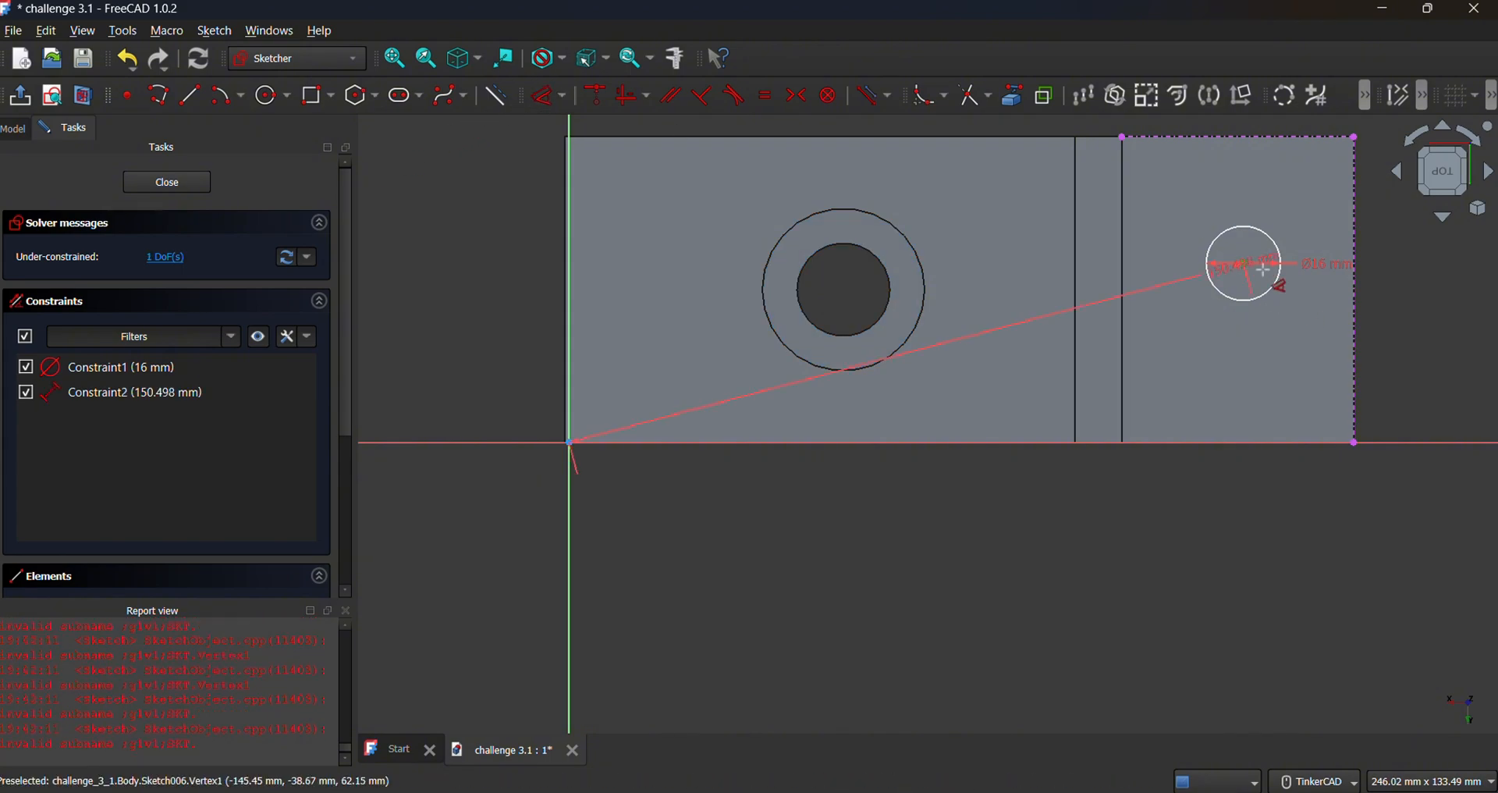
{"action": "left_click", "coordinate": [1356, 247]}
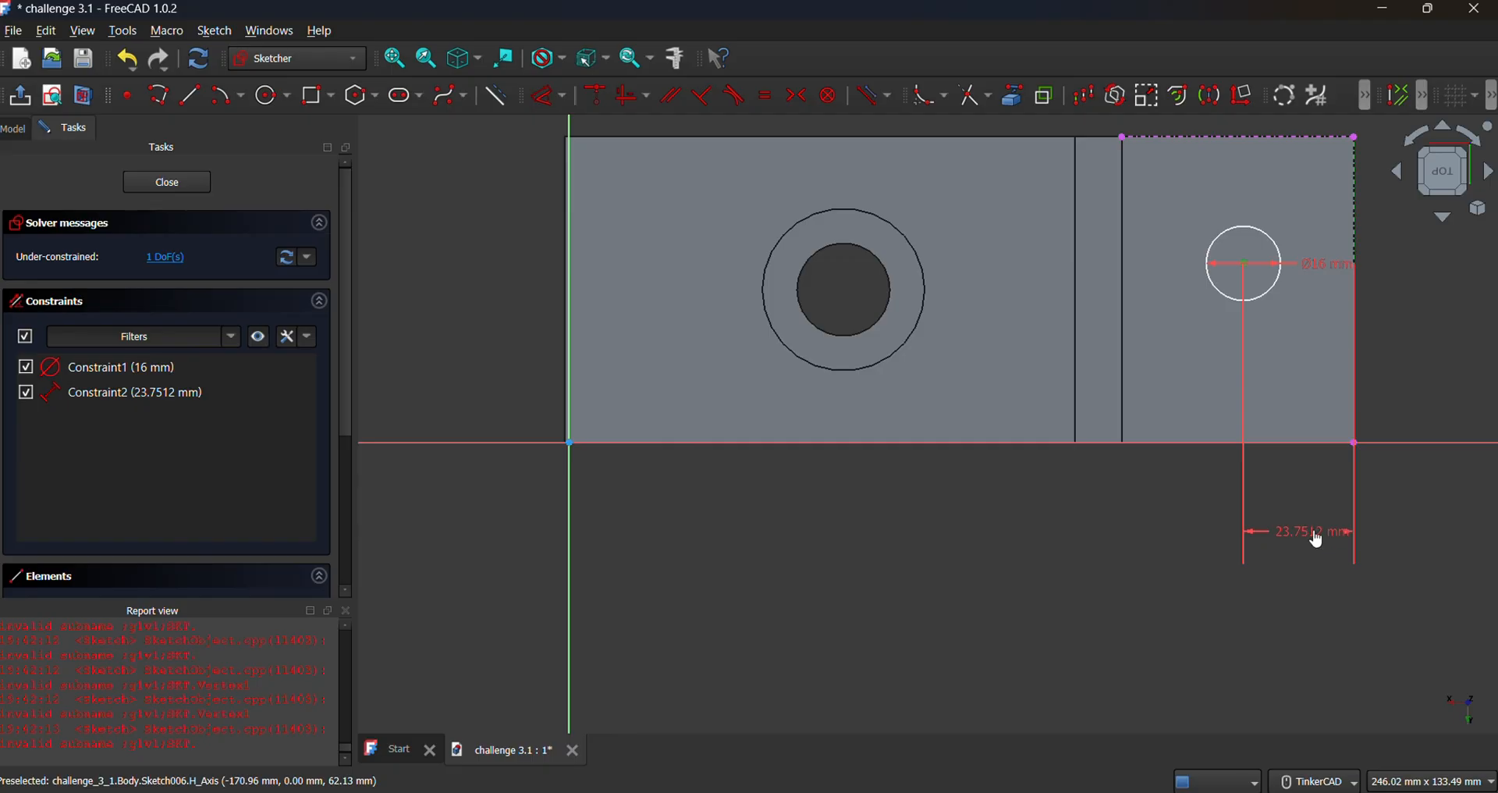
{"action": "double_click", "coordinate": [1315, 539]}
{"action": "type", "text": "17"}
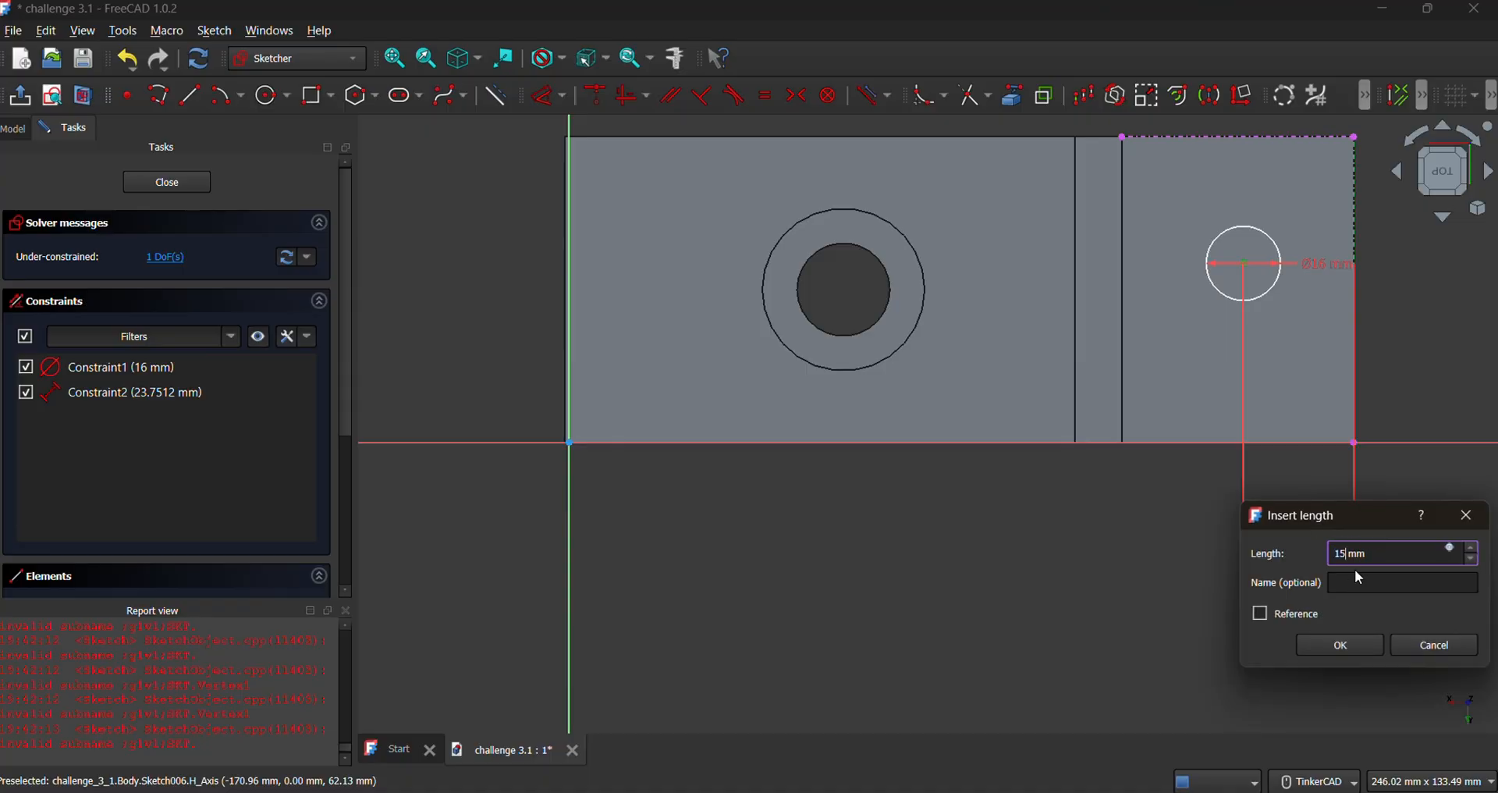
{"action": "key", "text": "Return"}
Check the hole position in the reference drawing, constrain the circle's centre 33 mm from the projected long side edge, and close the sketch.
{"action": "key", "text": "alt+Tab"}
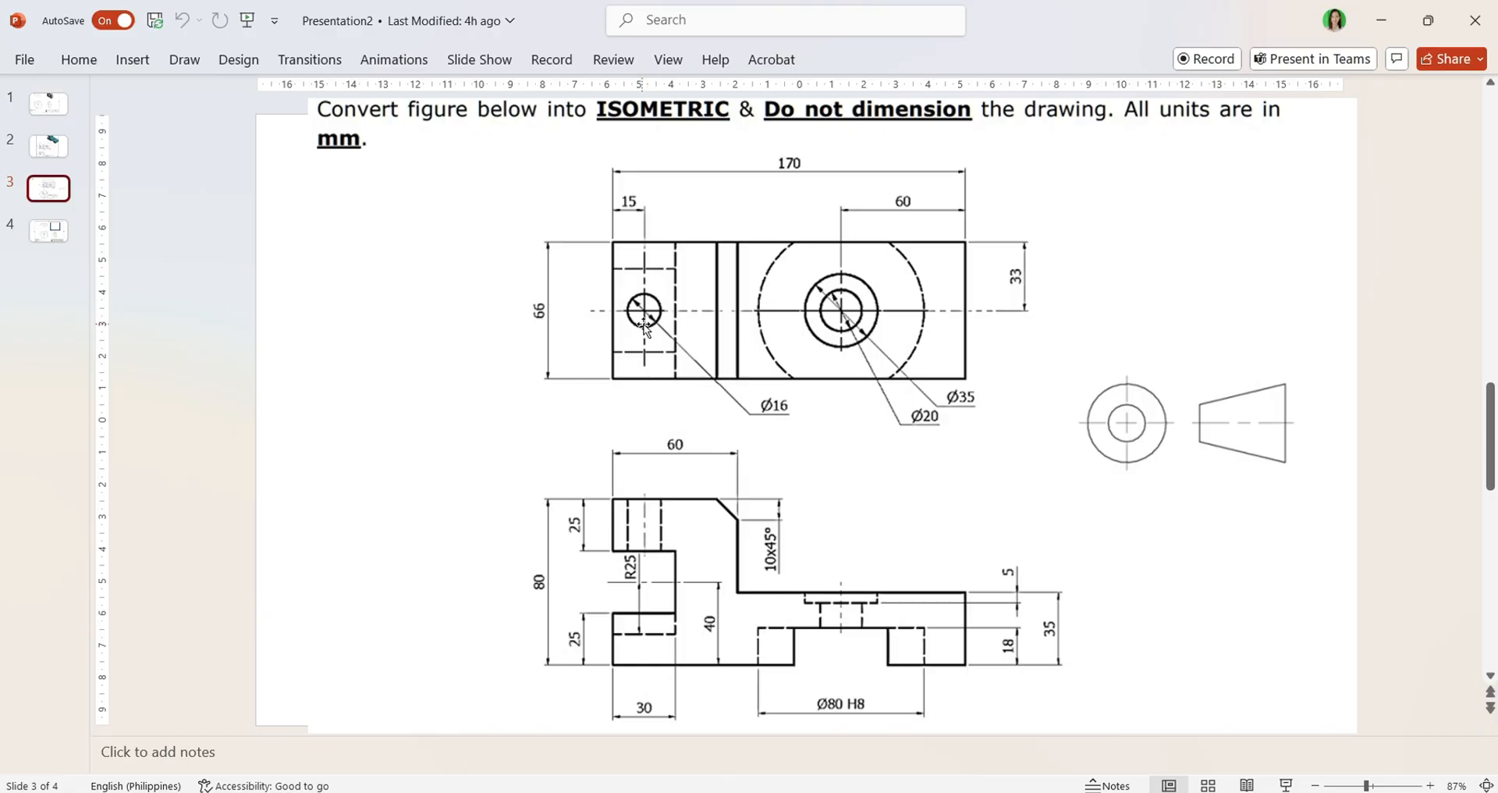
{"action": "key", "text": "alt+Tab"}
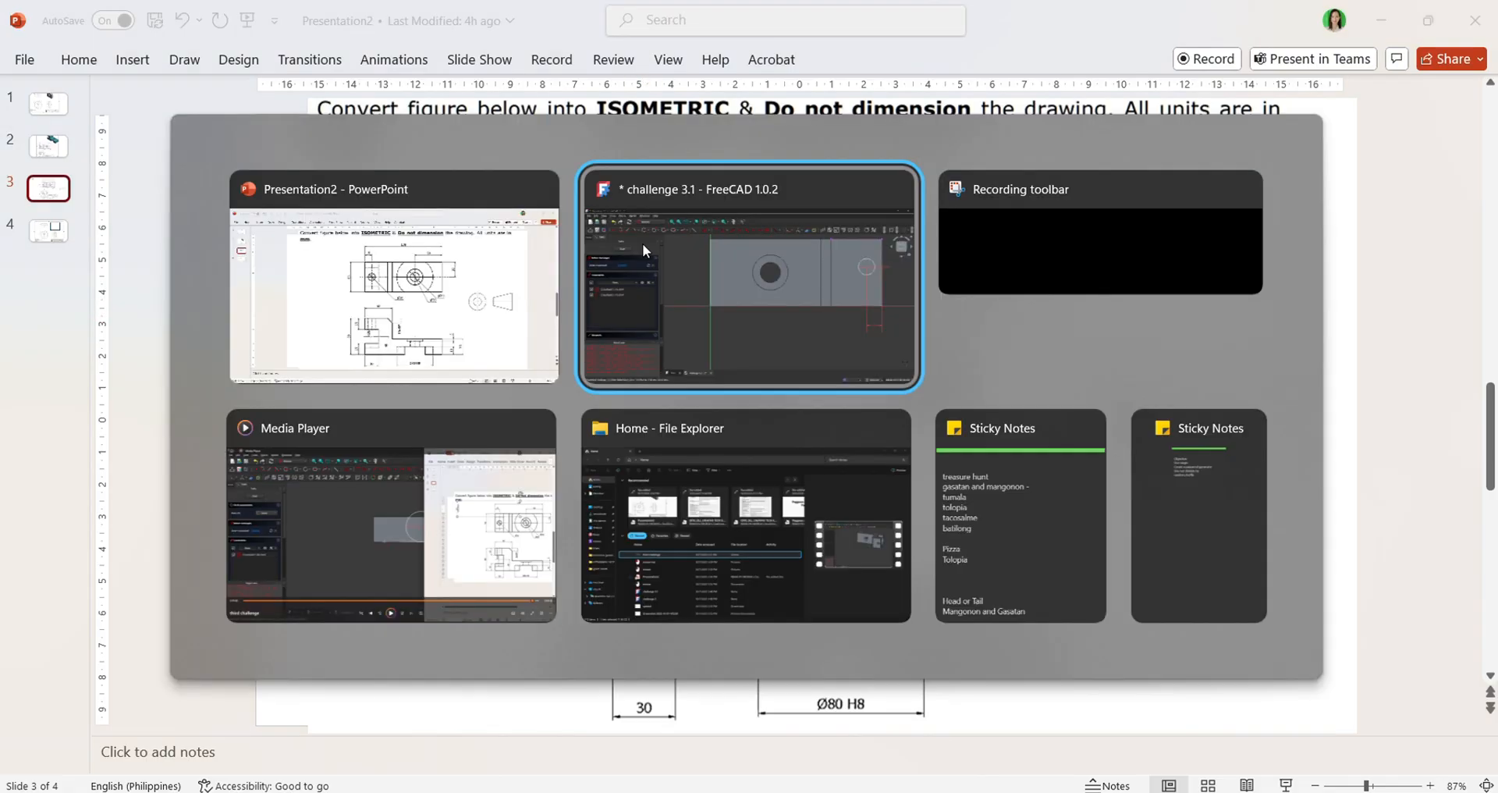
{"action": "left_click", "coordinate": [1284, 264]}
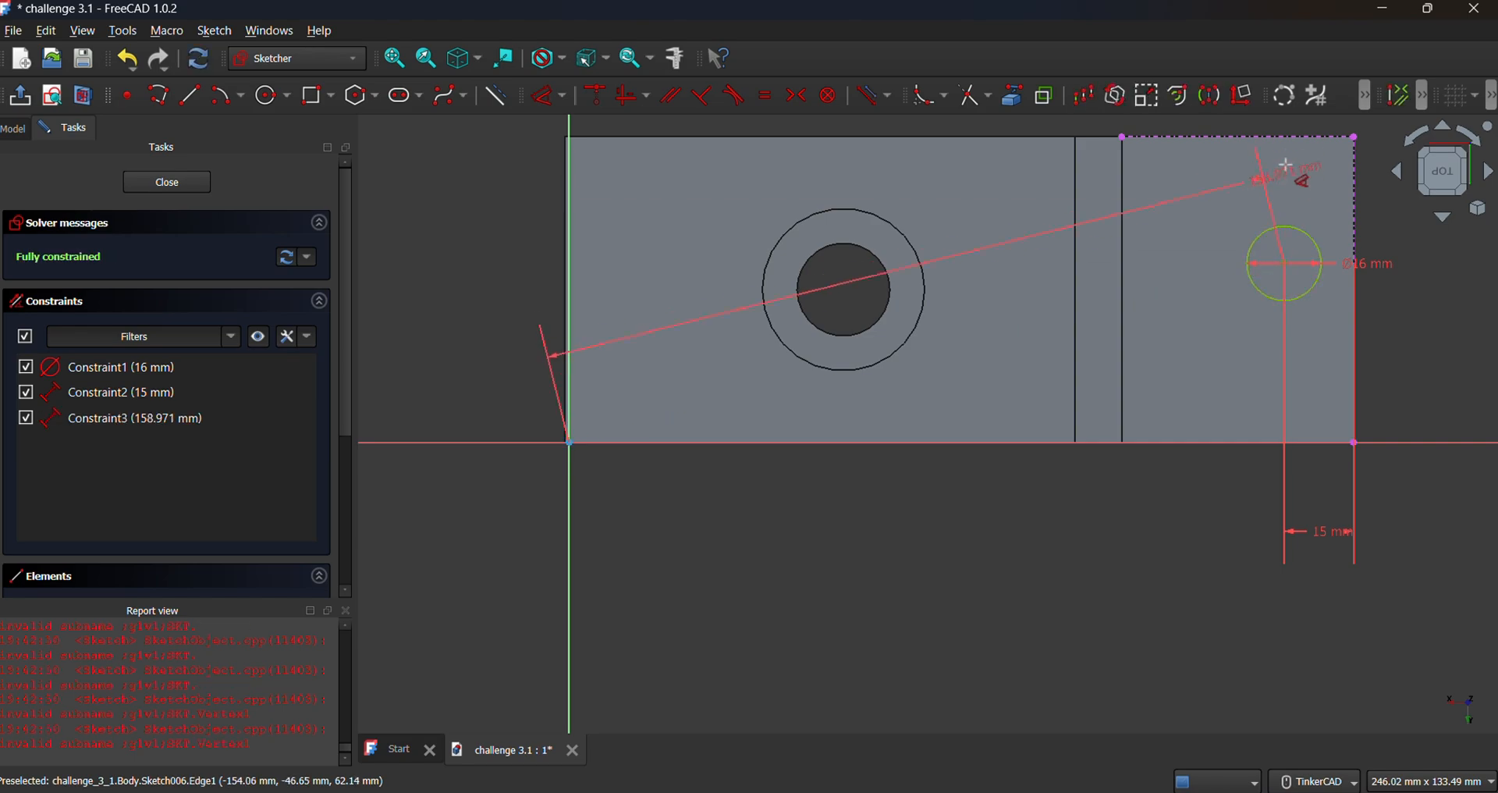
{"action": "left_click", "coordinate": [1298, 137]}
{"action": "left_click", "coordinate": [1382, 190]}
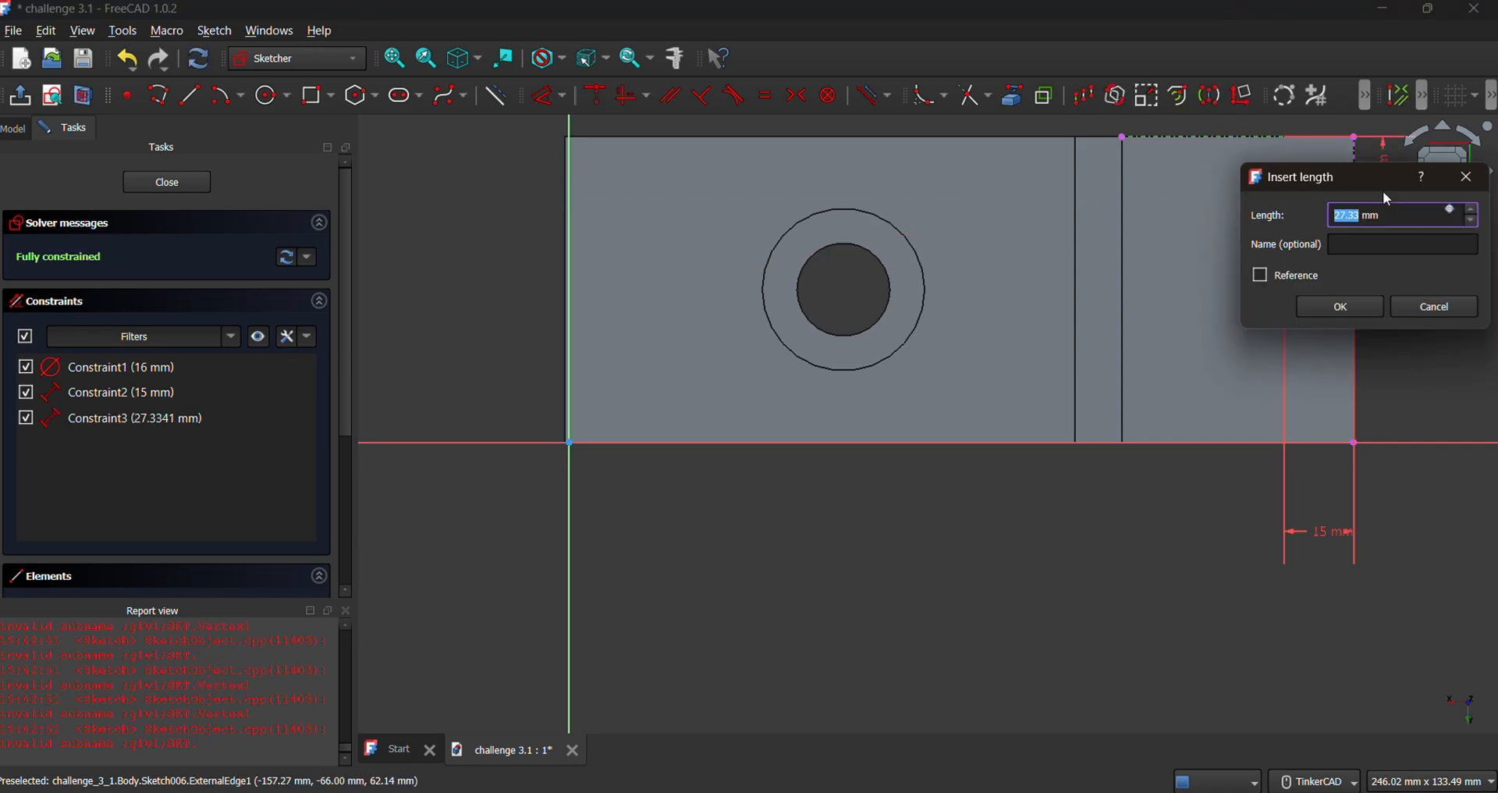
{"action": "type", "text": "33"}
{"action": "key", "text": "Return"}
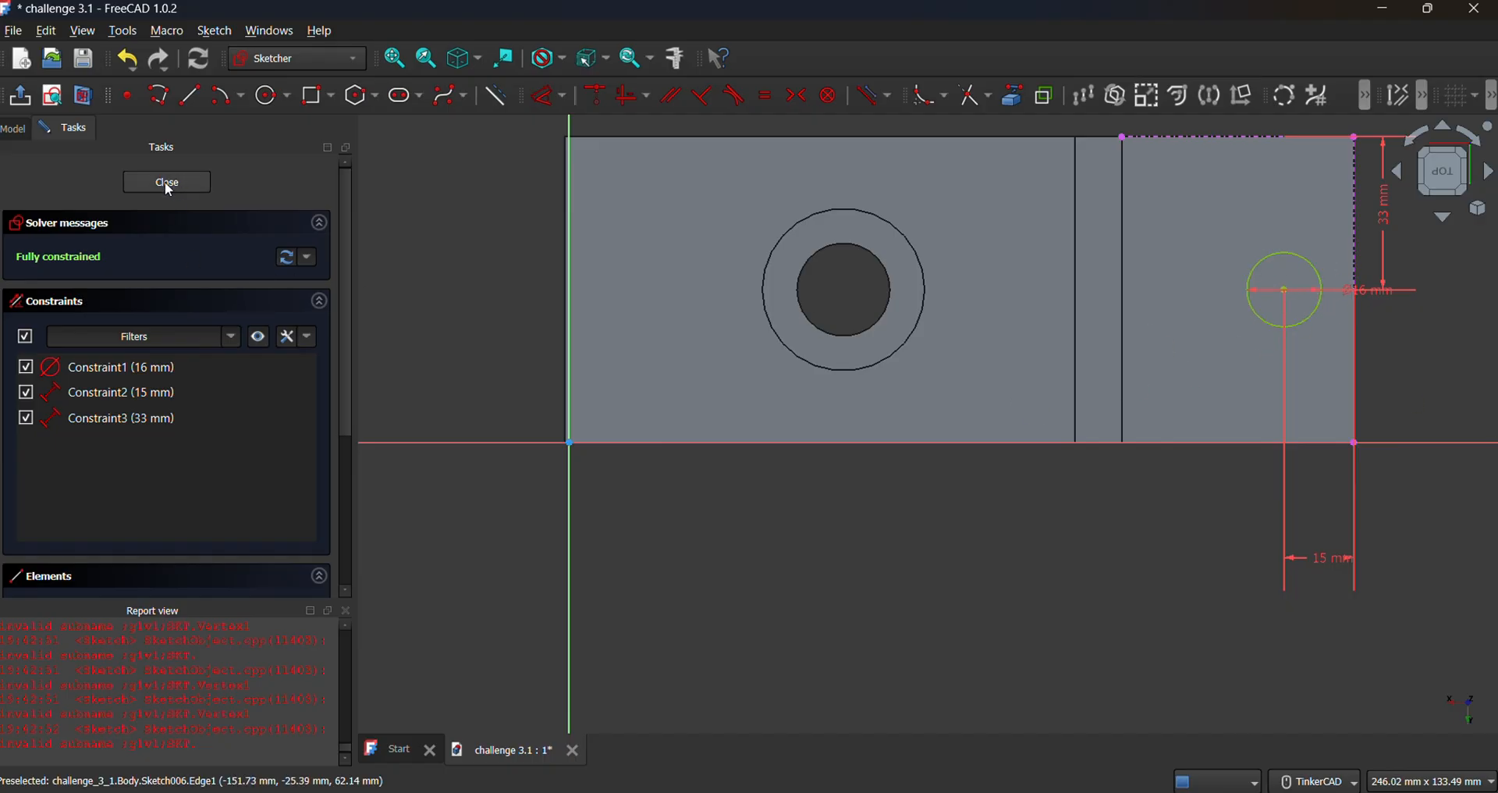
{"action": "left_click", "coordinate": [1314, 316]}
{"action": "left_click", "coordinate": [167, 185]}
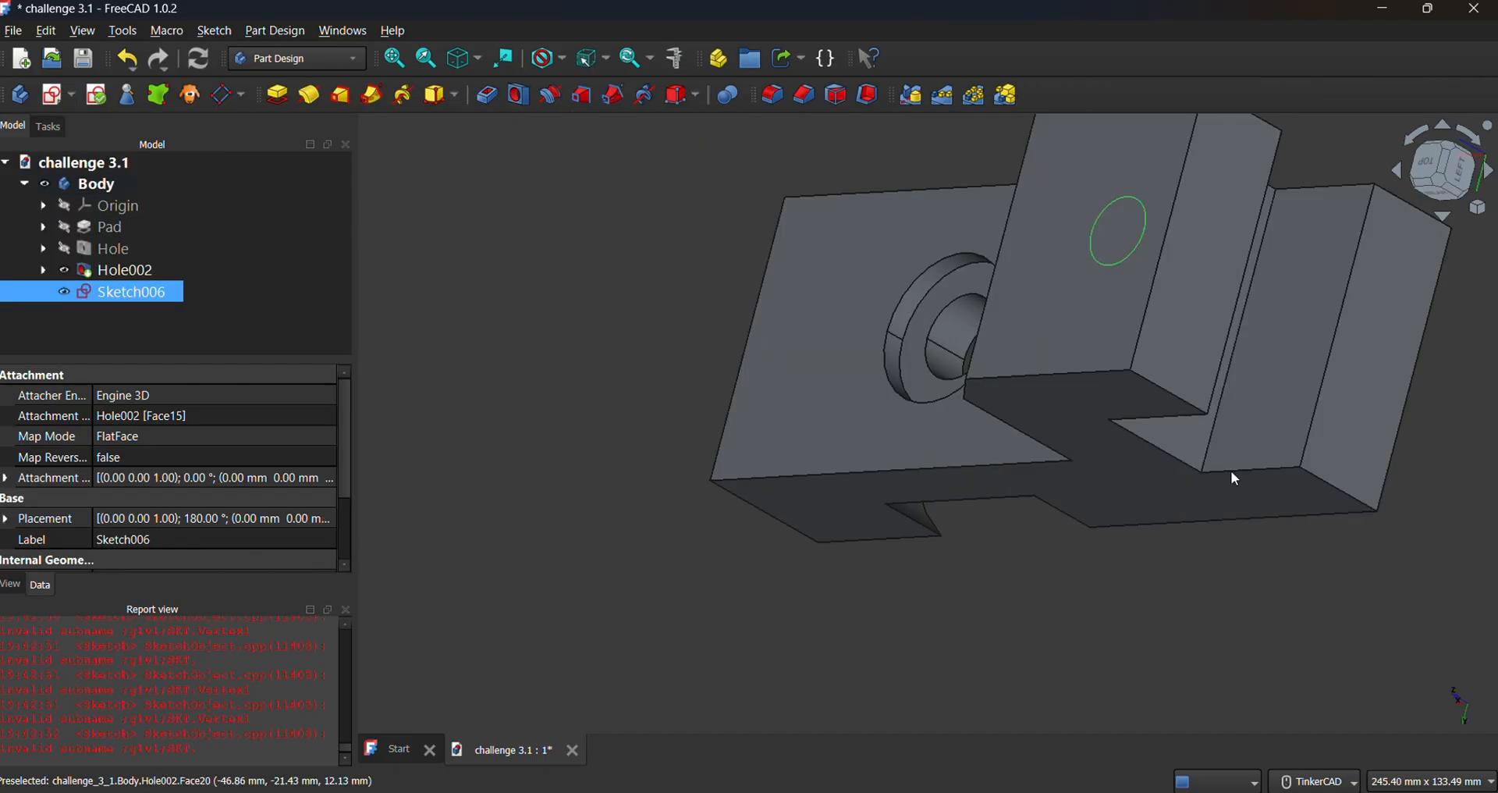
Create a 16 mm diameter hole from the circle sketch in the bracket's tall end.
{"action": "left_click", "coordinate": [511, 100]}
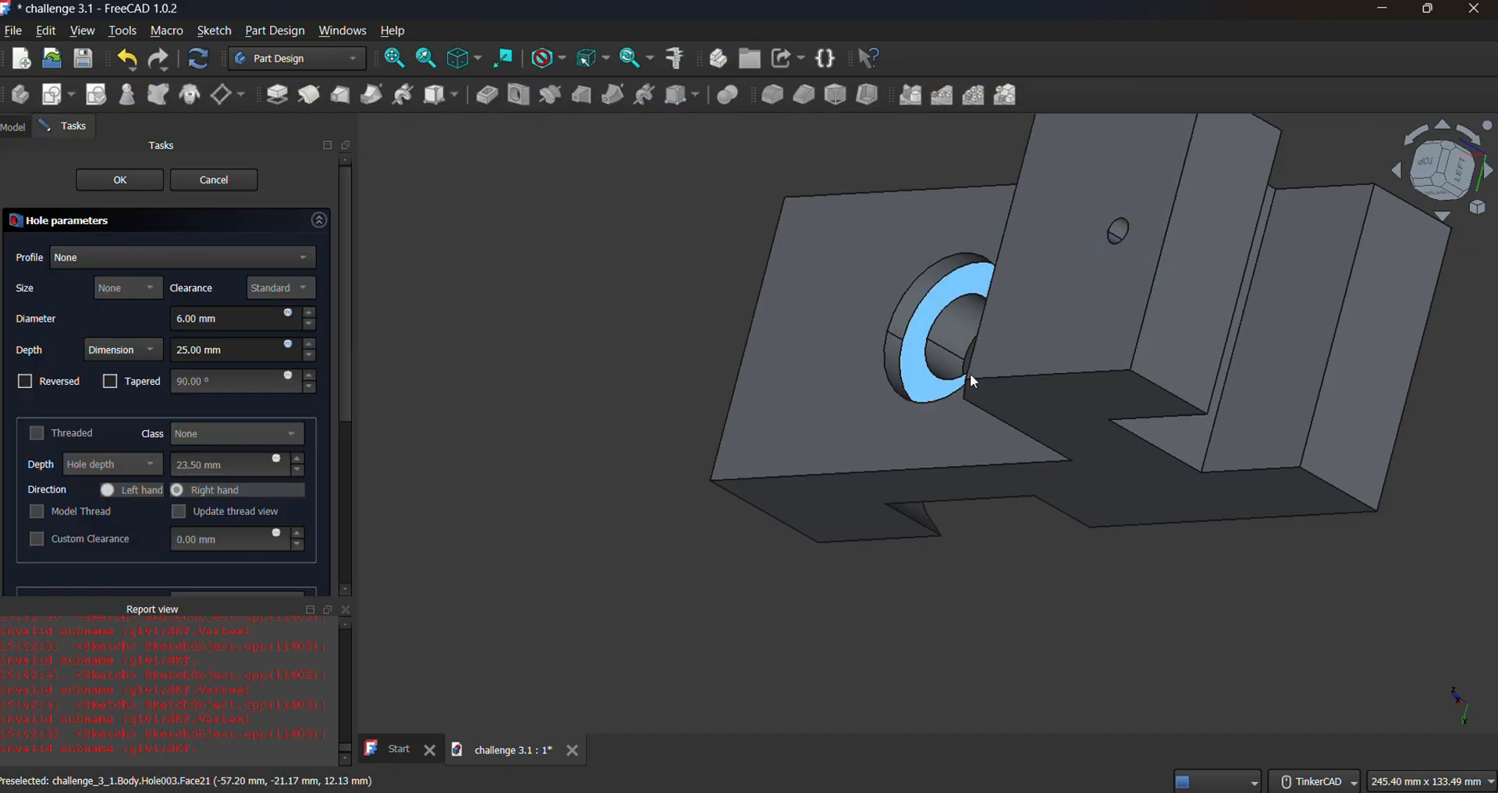
{"action": "left_click", "coordinate": [227, 321]}
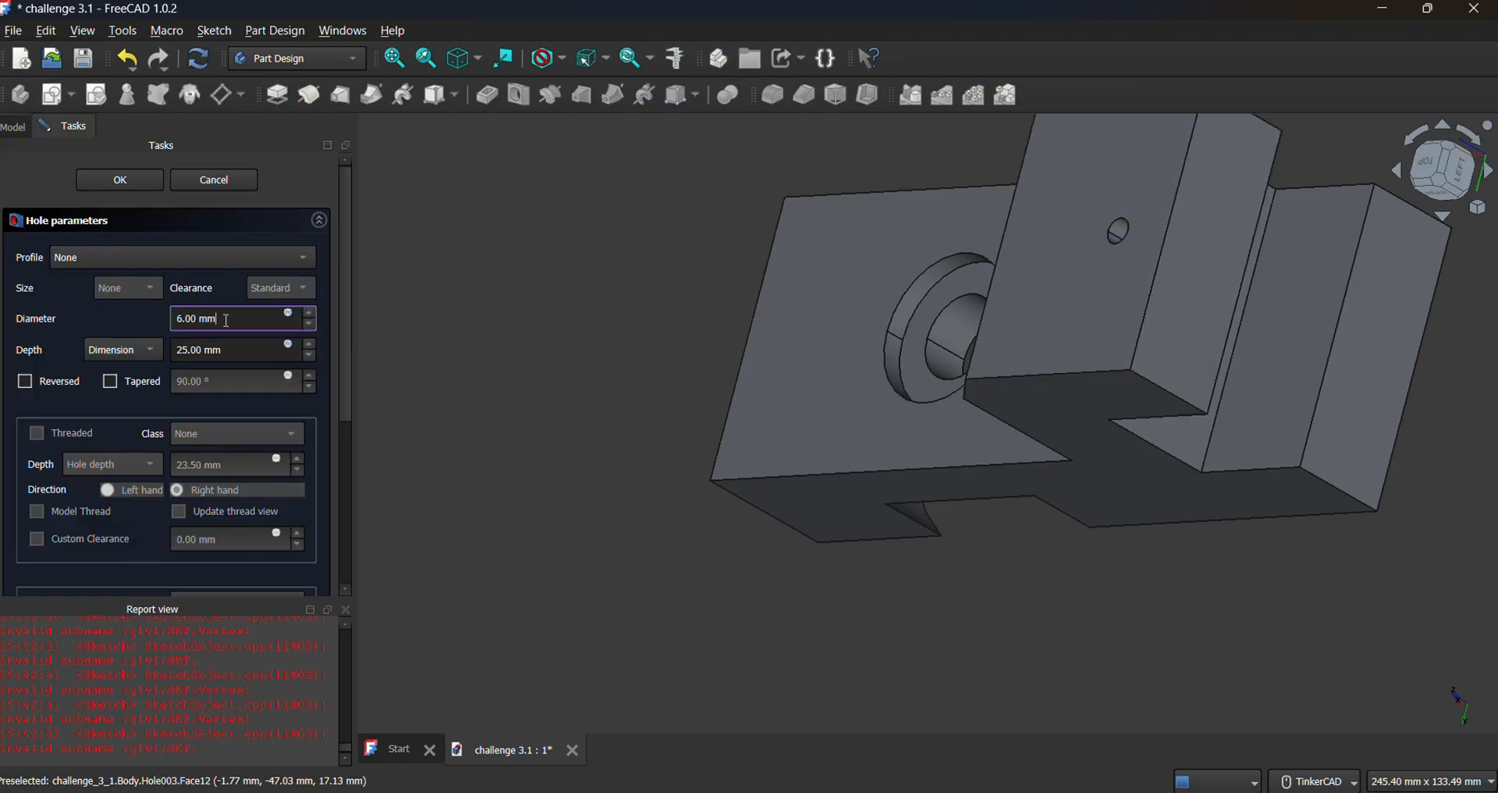
{"action": "left_click_drag", "start_coordinate": [227, 321], "coordinate": [175, 327]}
{"action": "type", "text": "16"}
{"action": "key", "text": "Return"}
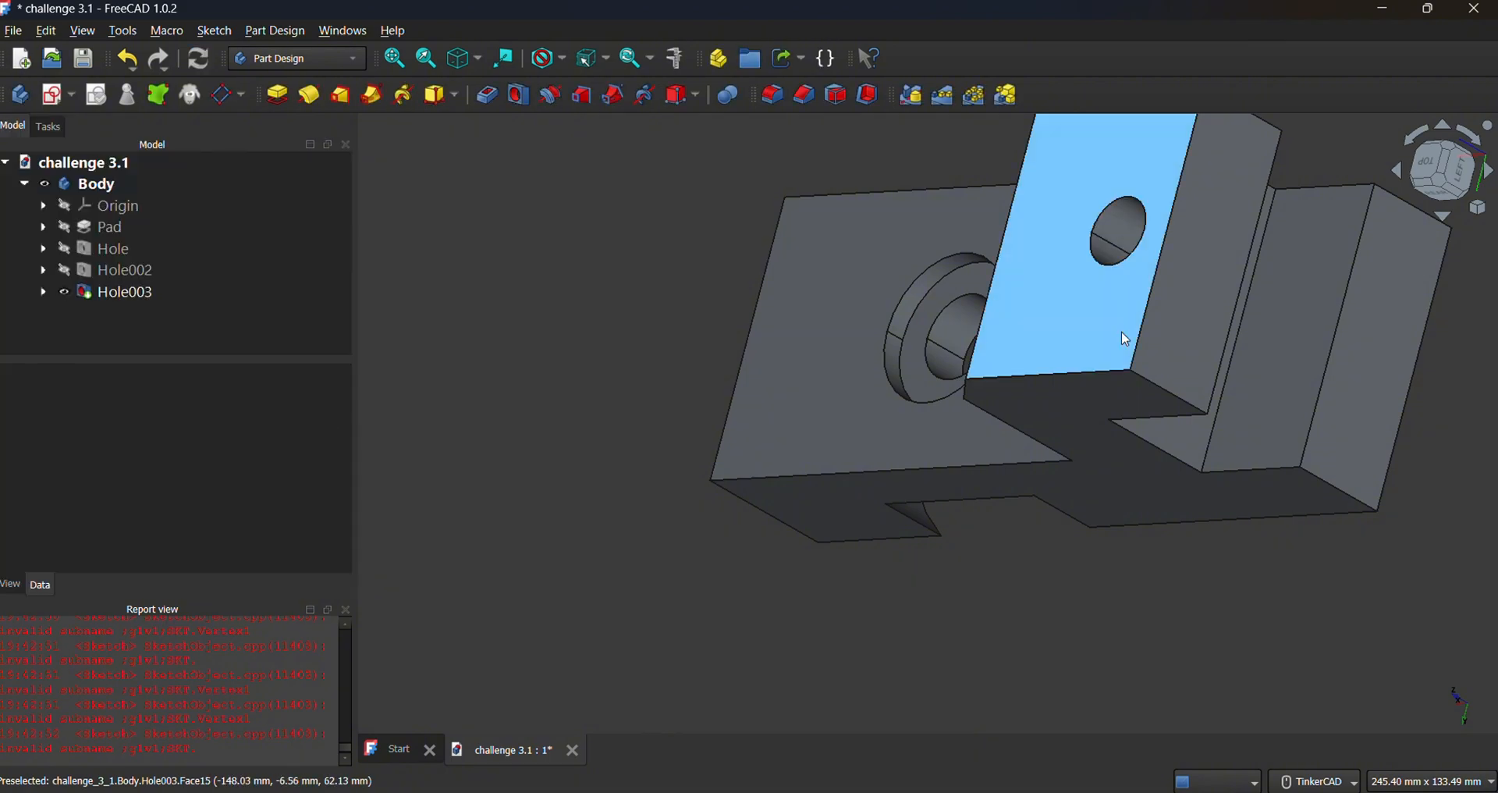
Reopen the 16 mm hole's parameters, set its drill point to flat and accept the hole.
{"action": "double_click", "coordinate": [123, 300]}
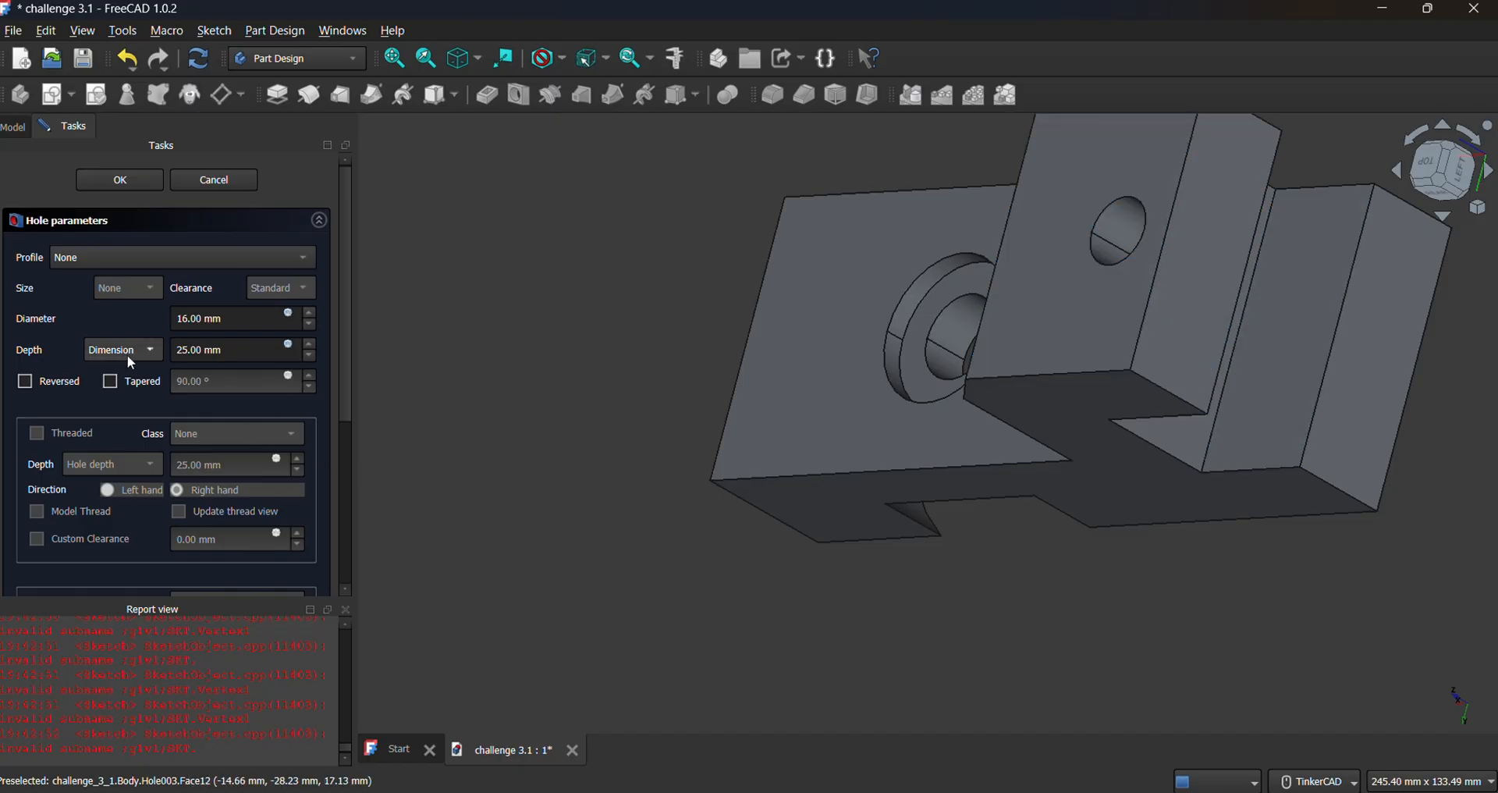
{"action": "key", "text": "alt+Tab"}
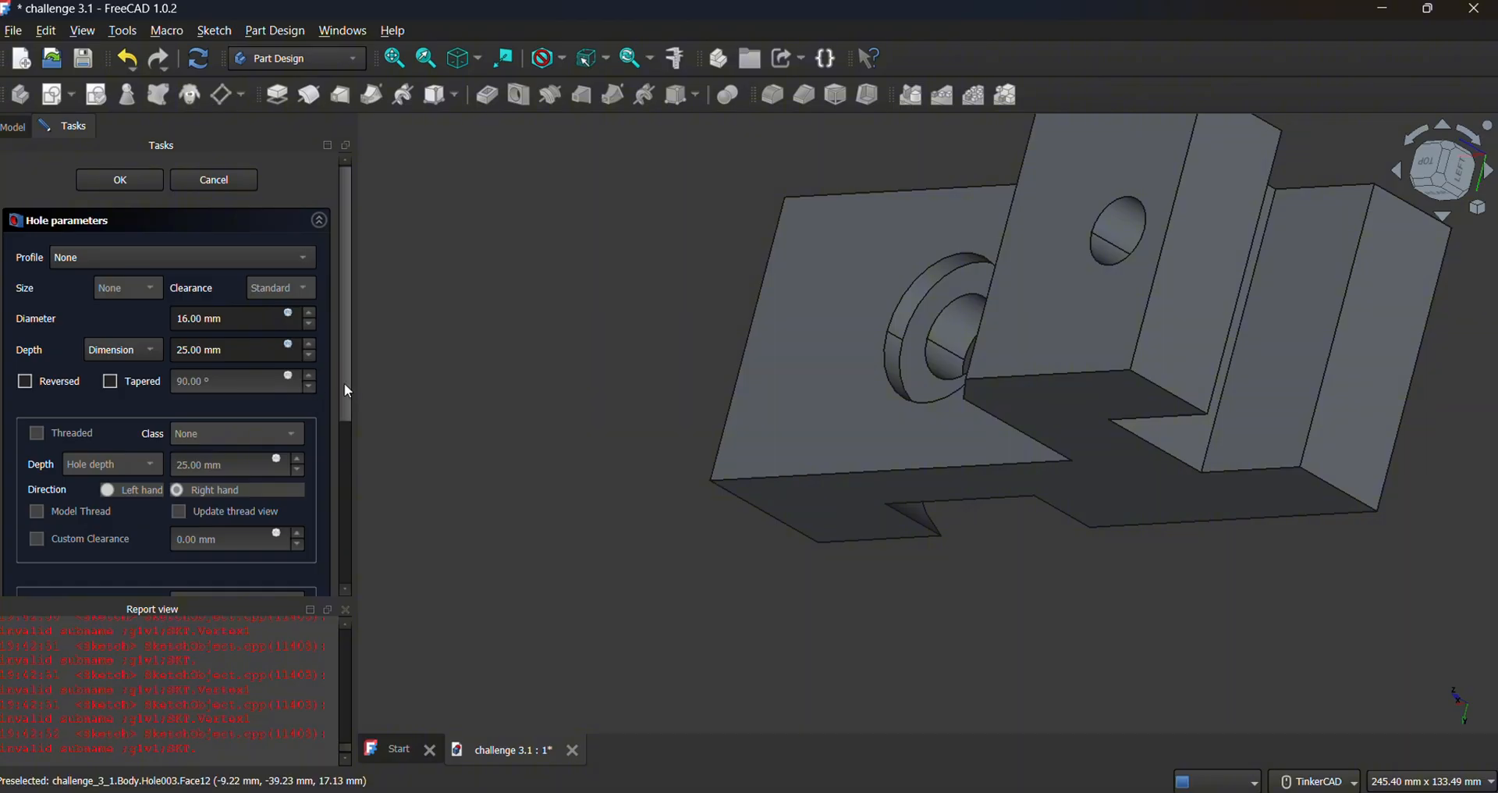
{"action": "left_click_drag", "start_coordinate": [345, 382], "coordinate": [347, 572]}
{"action": "left_click", "coordinate": [159, 503]}
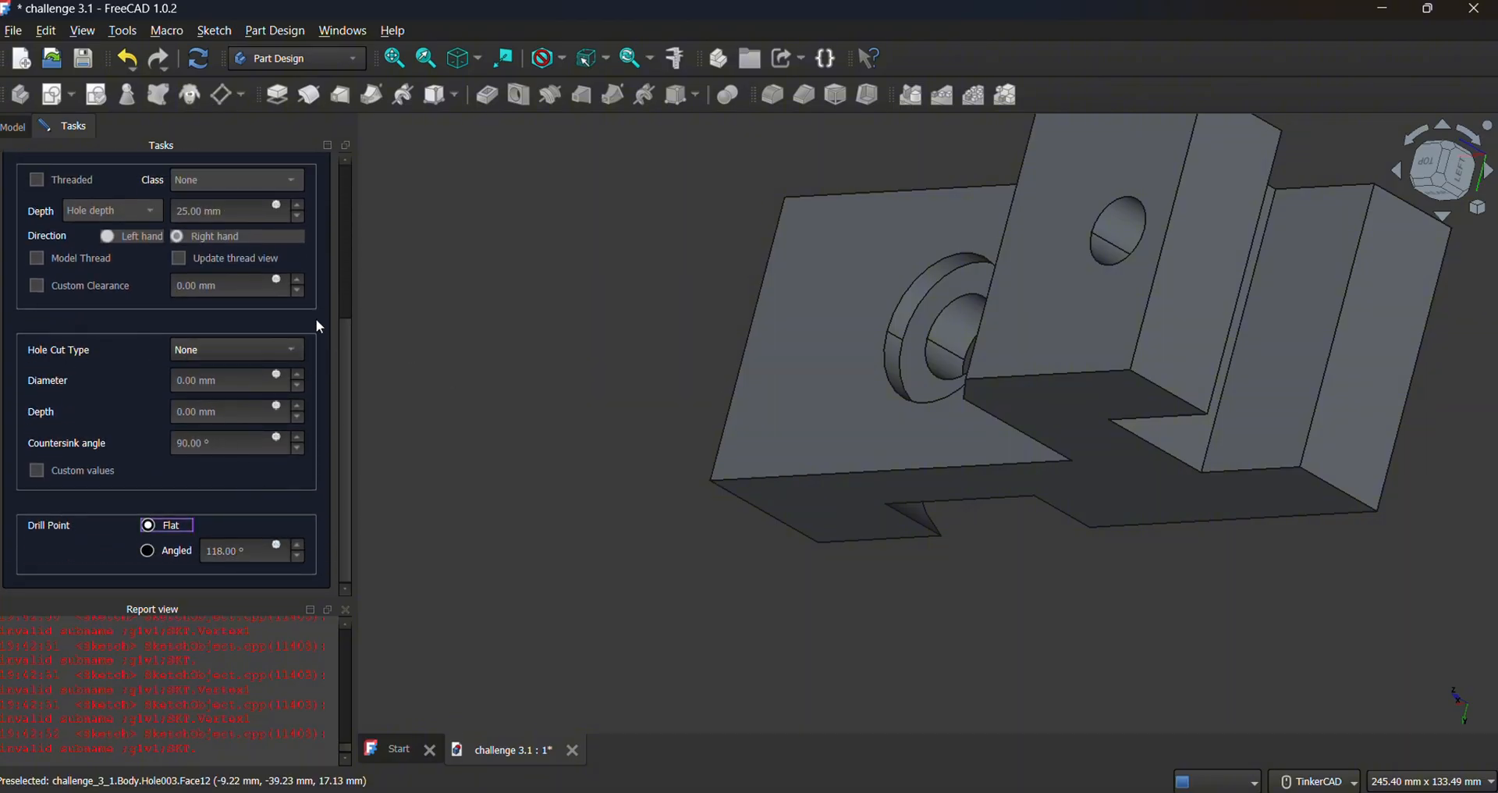
{"action": "scroll", "coordinate": [331, 288], "scroll_direction": "up", "scroll_amount": 5}
{"action": "left_click", "coordinate": [190, 186]}
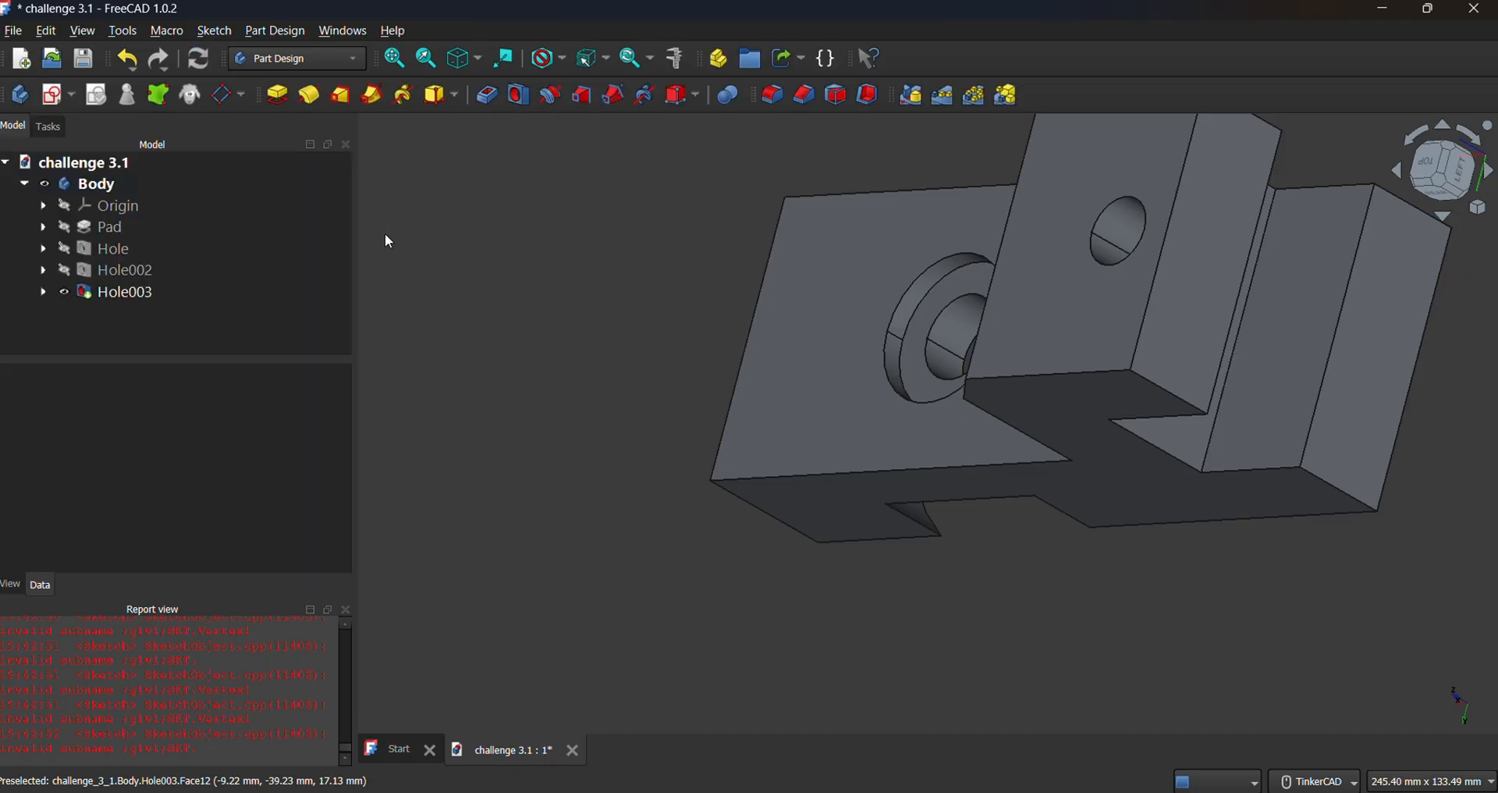
Inspect the bracket's 16 mm hole, counterbore and underside recess from the left, bottom, front and angled views.
{"action": "left_click", "coordinate": [1448, 217]}
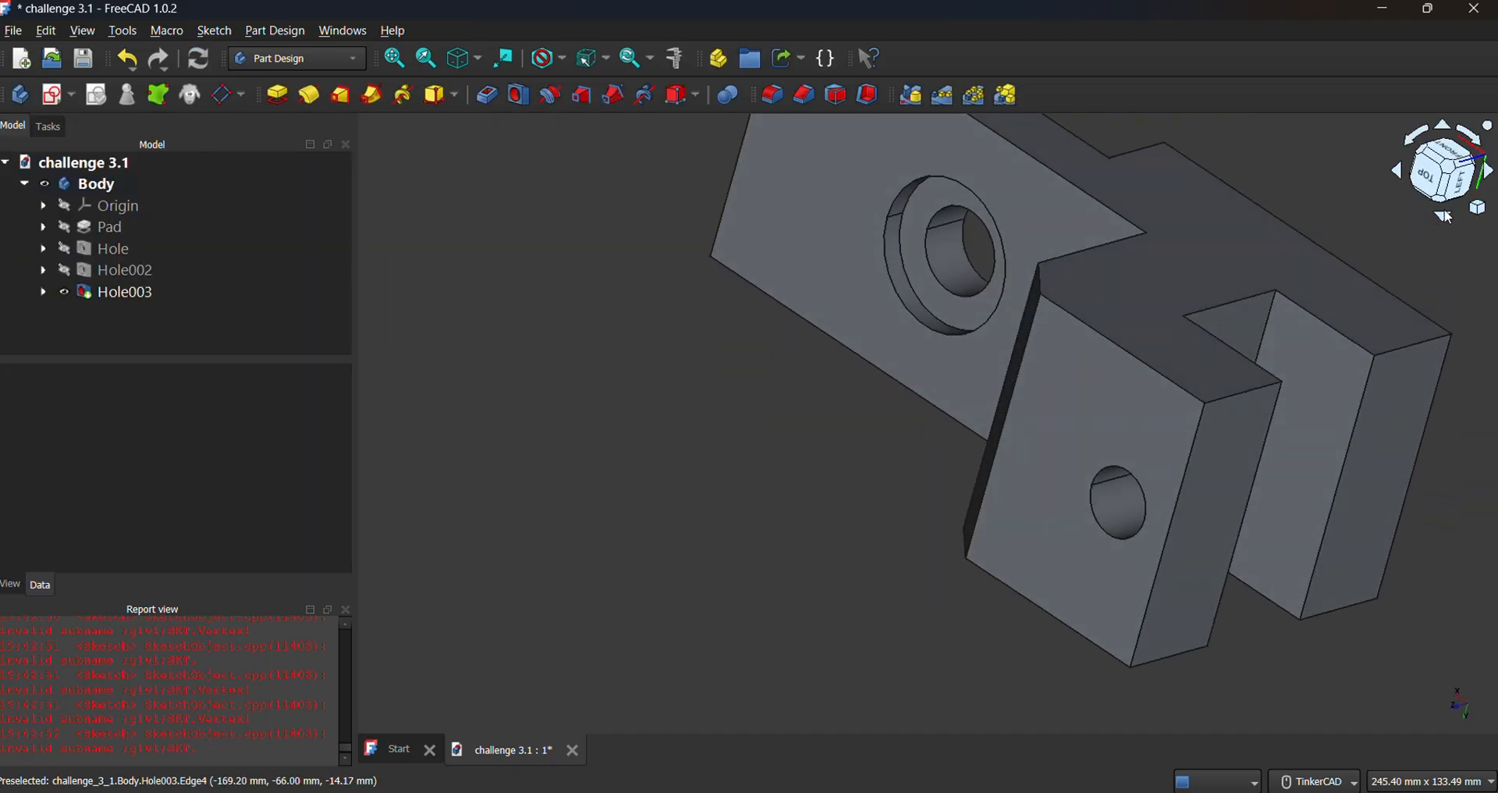
{"action": "left_click", "coordinate": [1466, 187]}
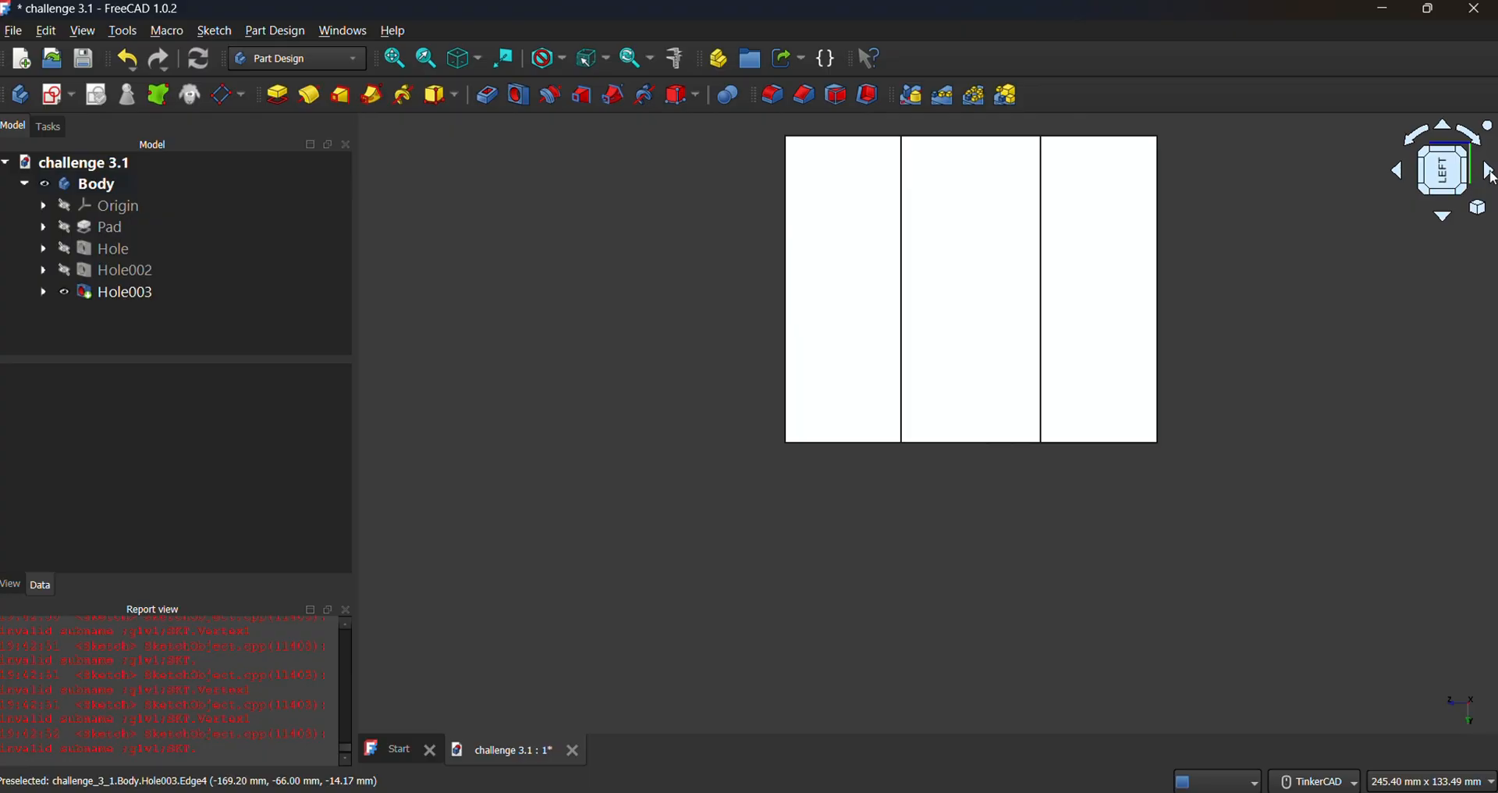
{"action": "left_click", "coordinate": [1491, 173]}
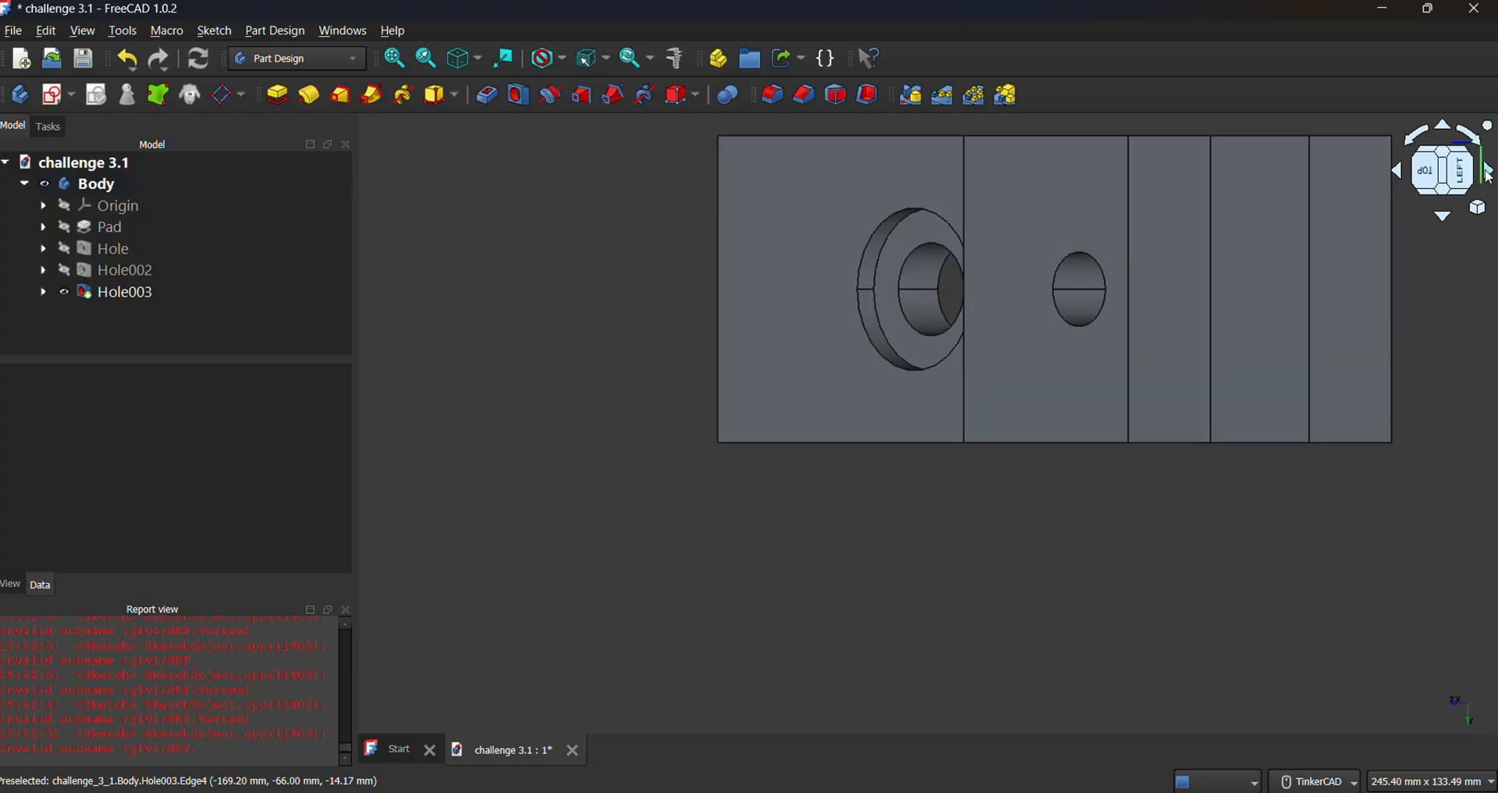
{"action": "left_click", "coordinate": [1397, 171]}
{"action": "left_click", "coordinate": [1397, 171]}
{"action": "left_click", "coordinate": [1441, 186]}
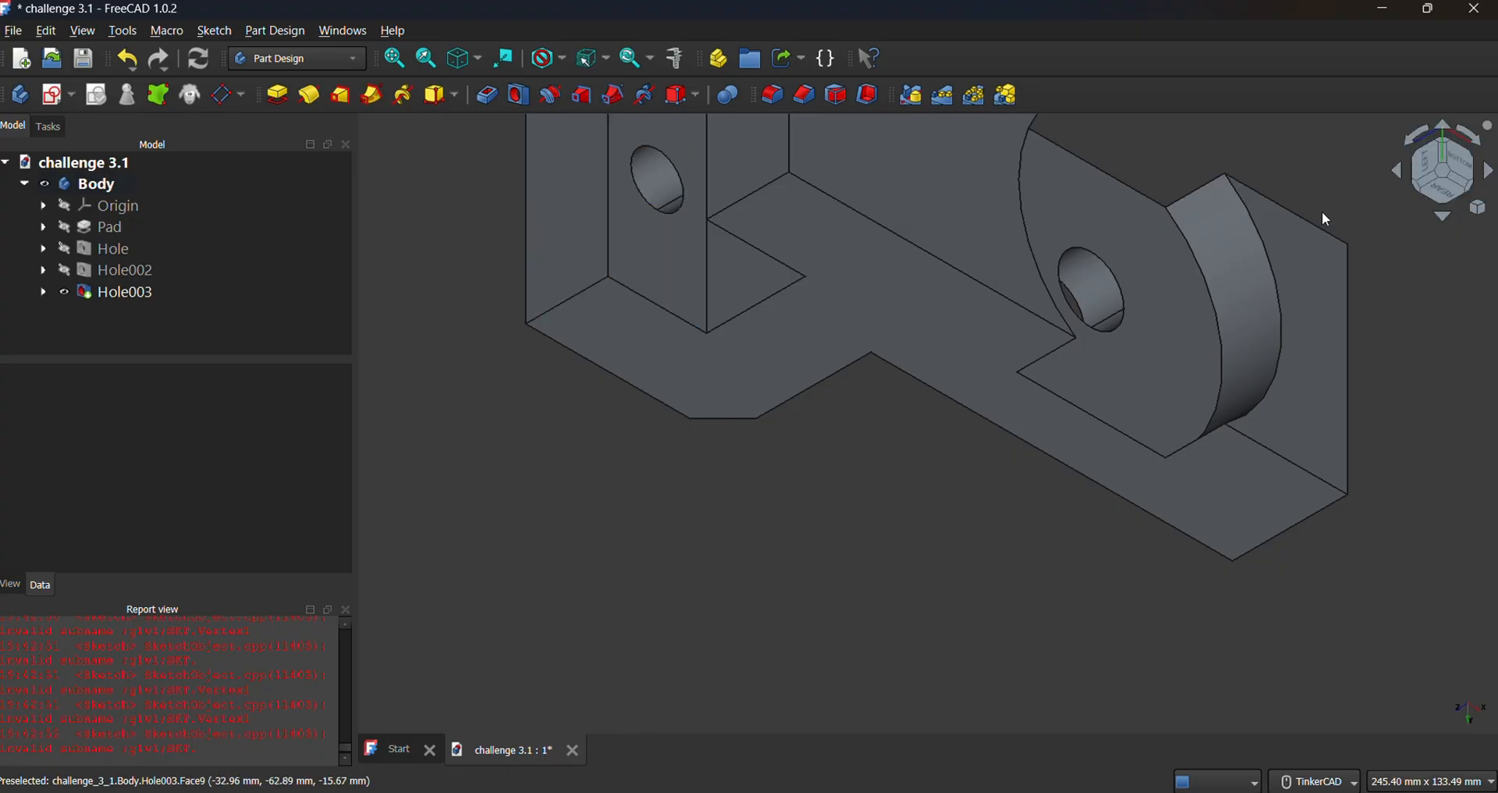
{"action": "left_click", "coordinate": [1461, 181]}
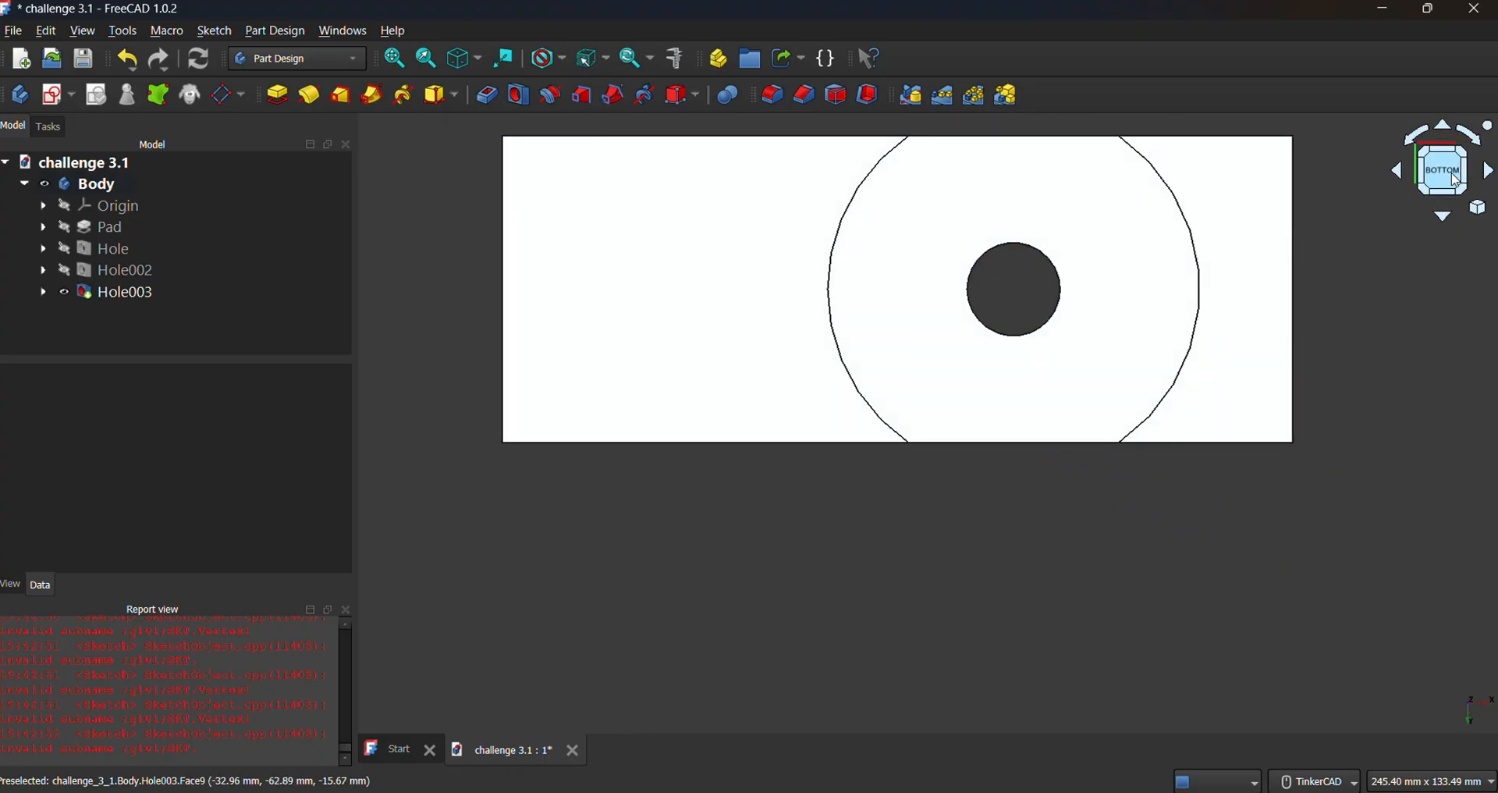
{"action": "left_click", "coordinate": [1445, 148]}
{"action": "left_click", "coordinate": [1445, 151]}
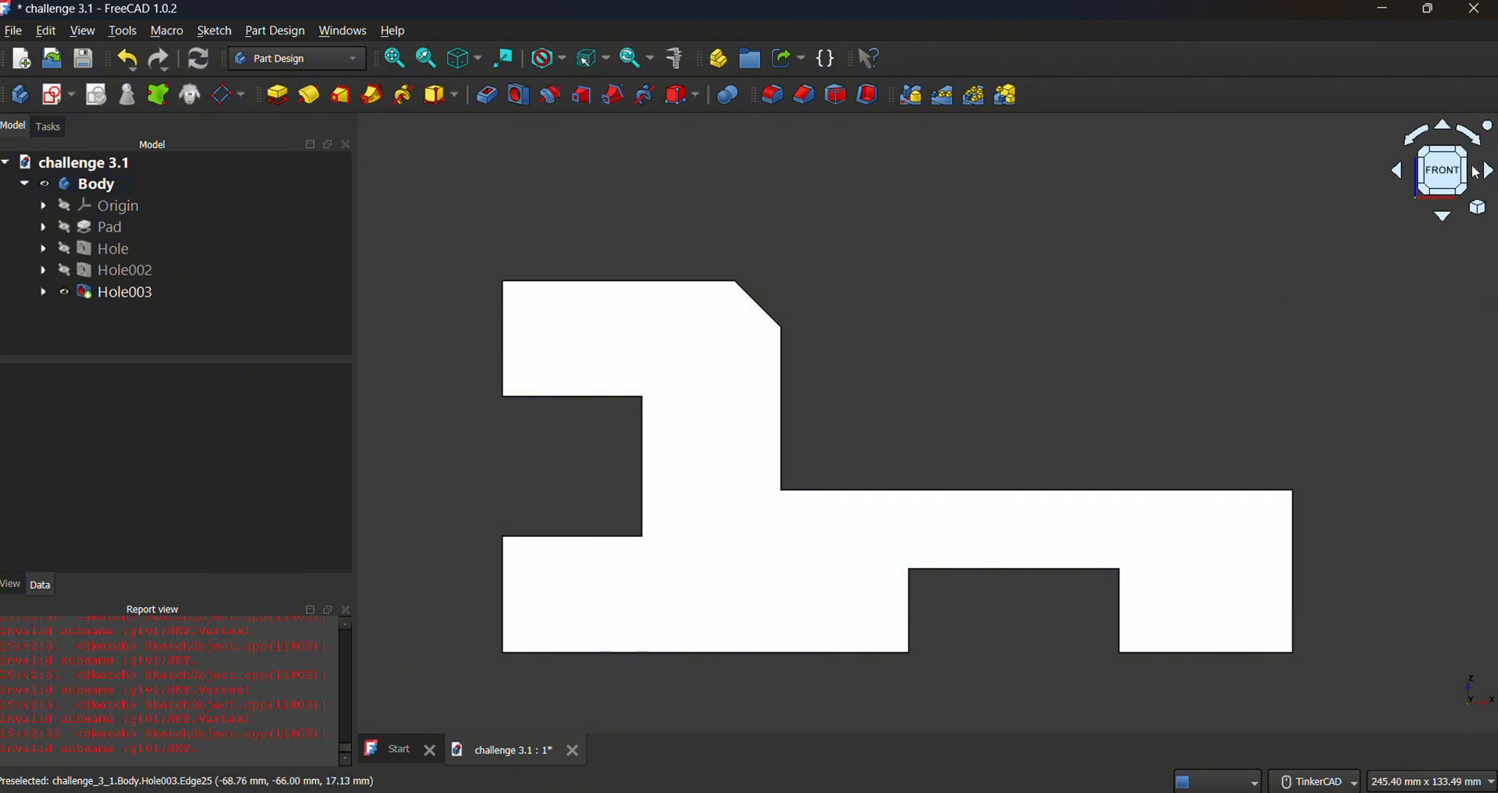
{"action": "left_click", "coordinate": [1450, 154]}
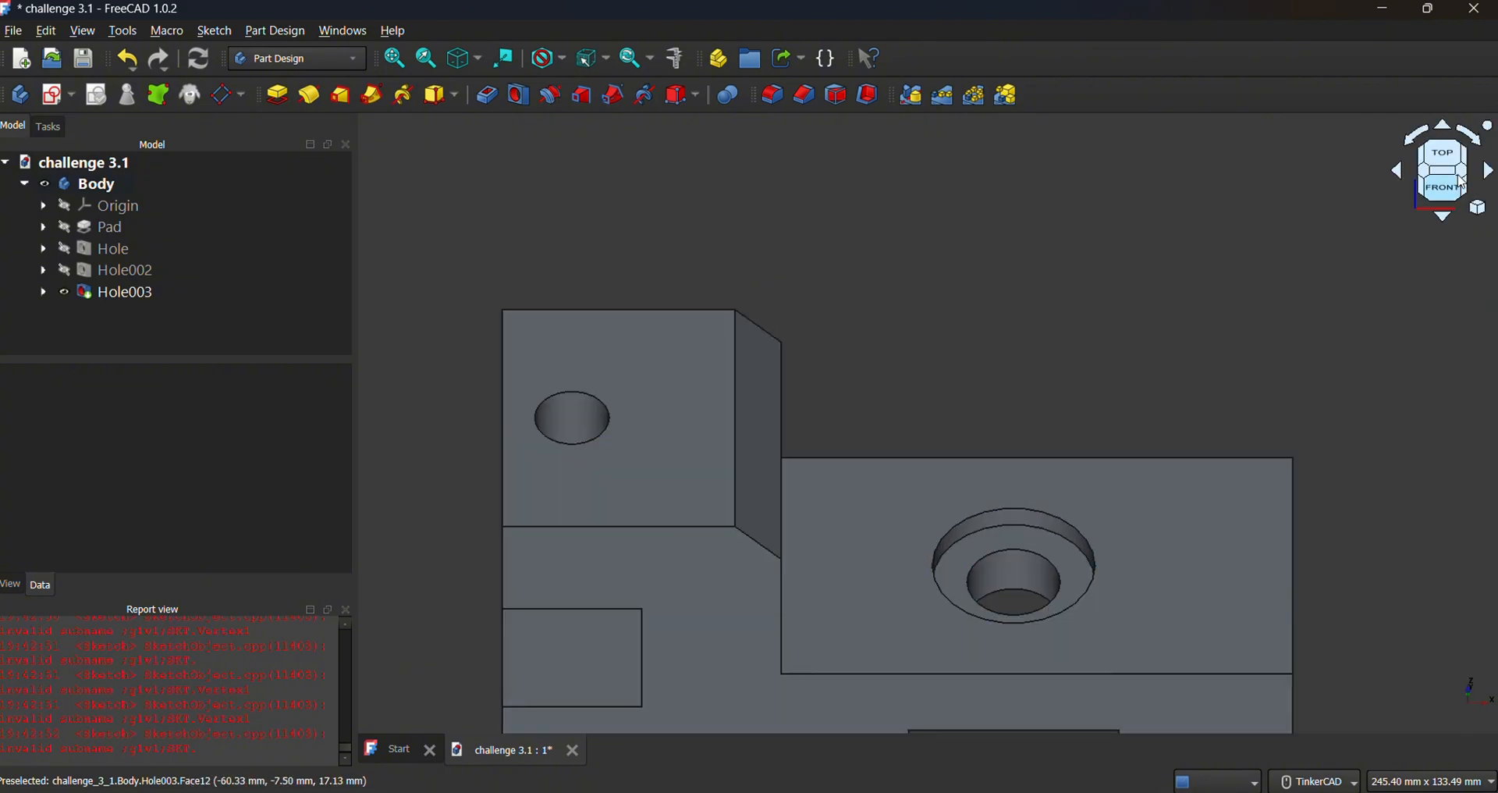
{"action": "left_click", "coordinate": [1473, 178]}
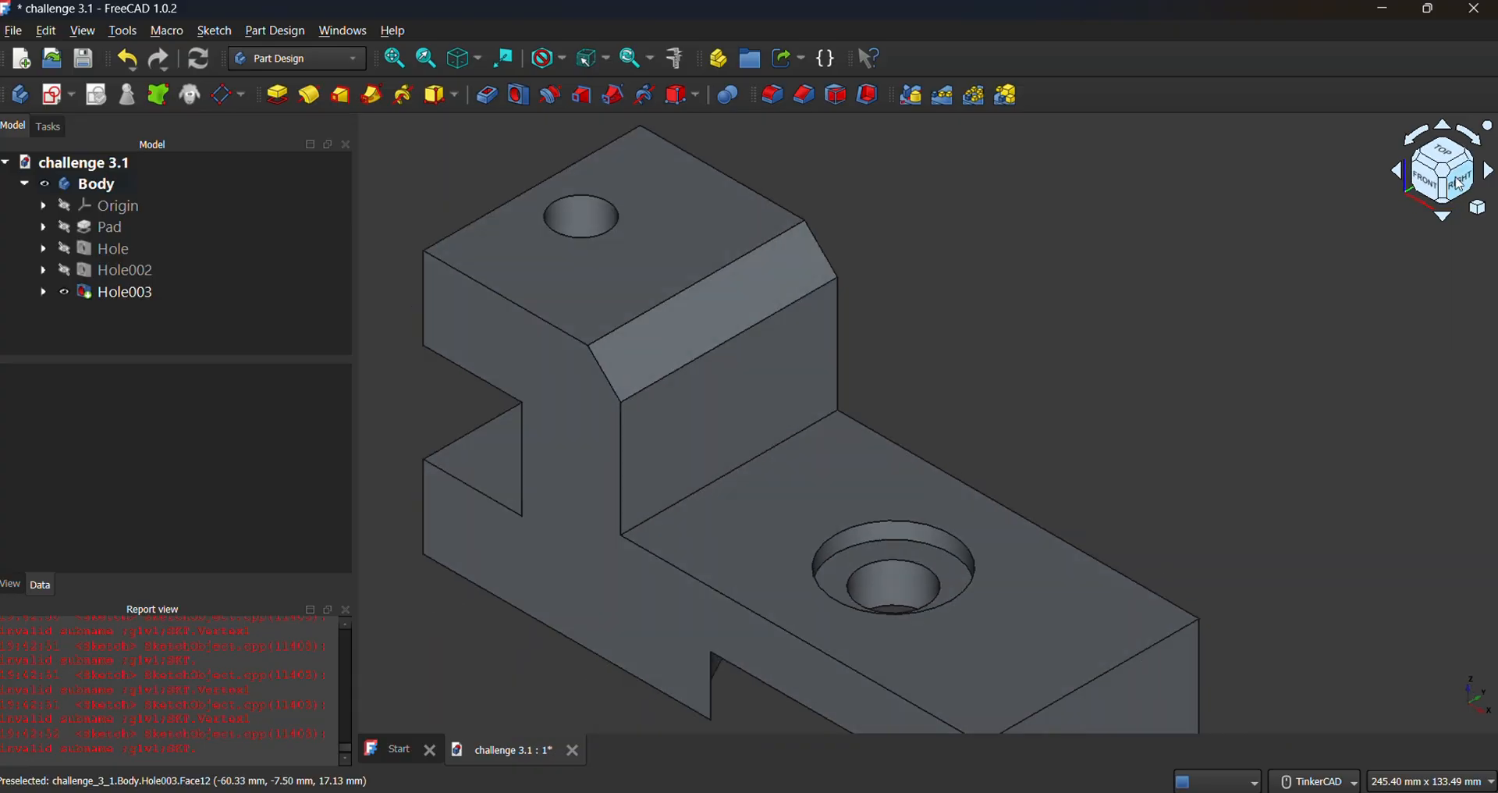
{"action": "left_click", "coordinate": [1420, 165]}
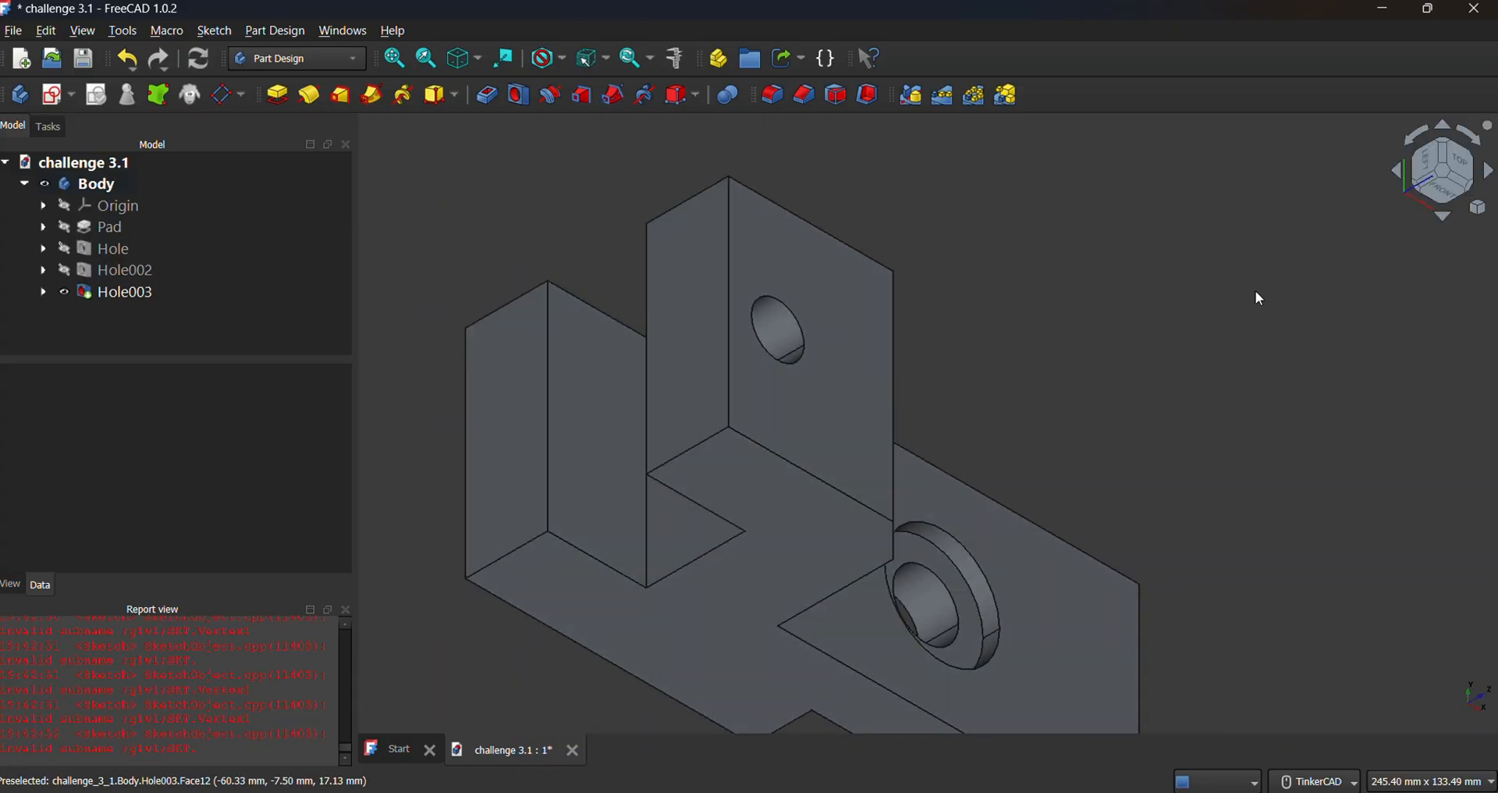
Check the R25 cutout in the reference drawing and start a new sketch on the end face of the lower jaw.
{"action": "key", "text": "alt+Tab"}
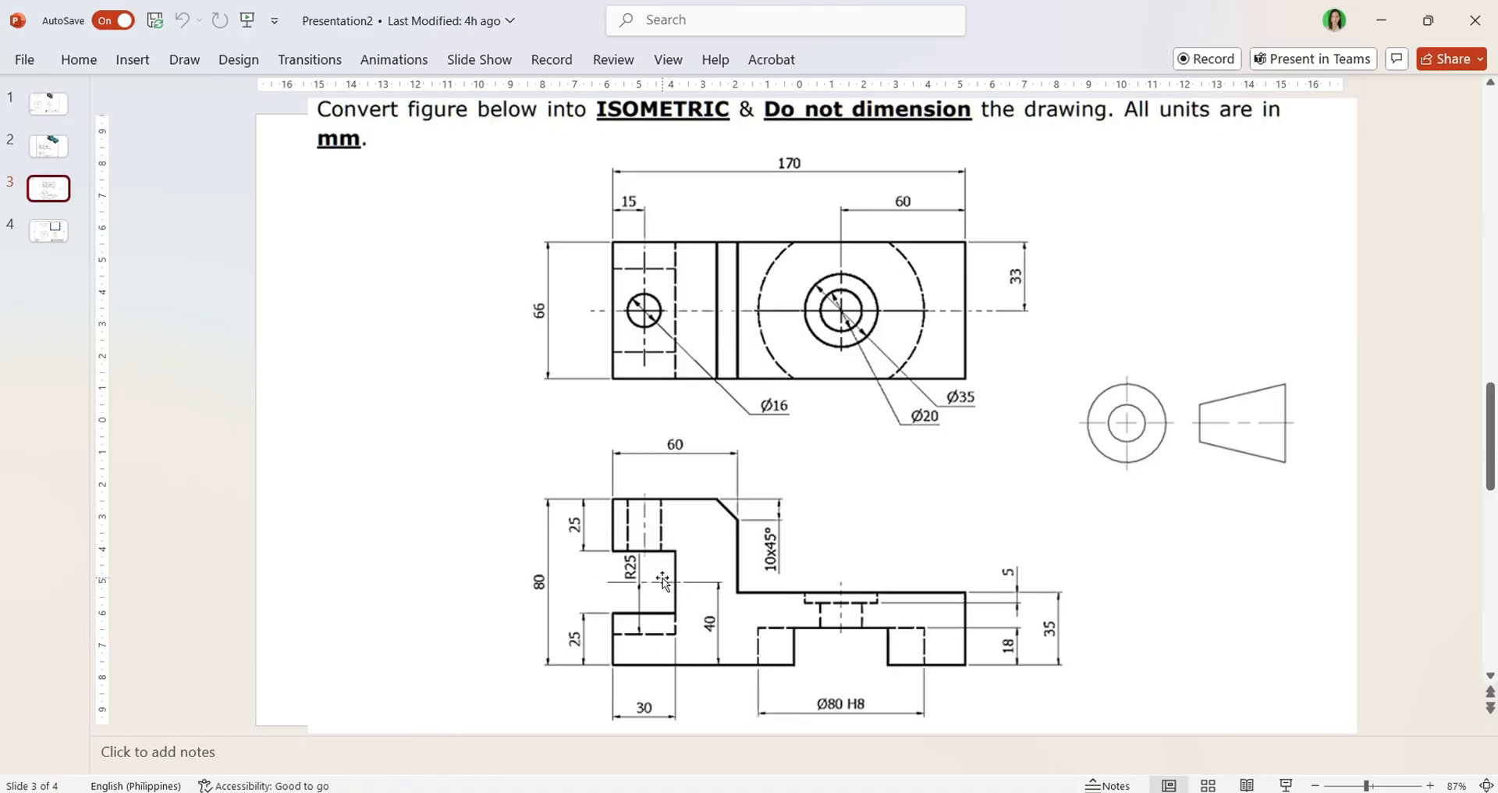
{"action": "key", "text": "alt+Tab"}
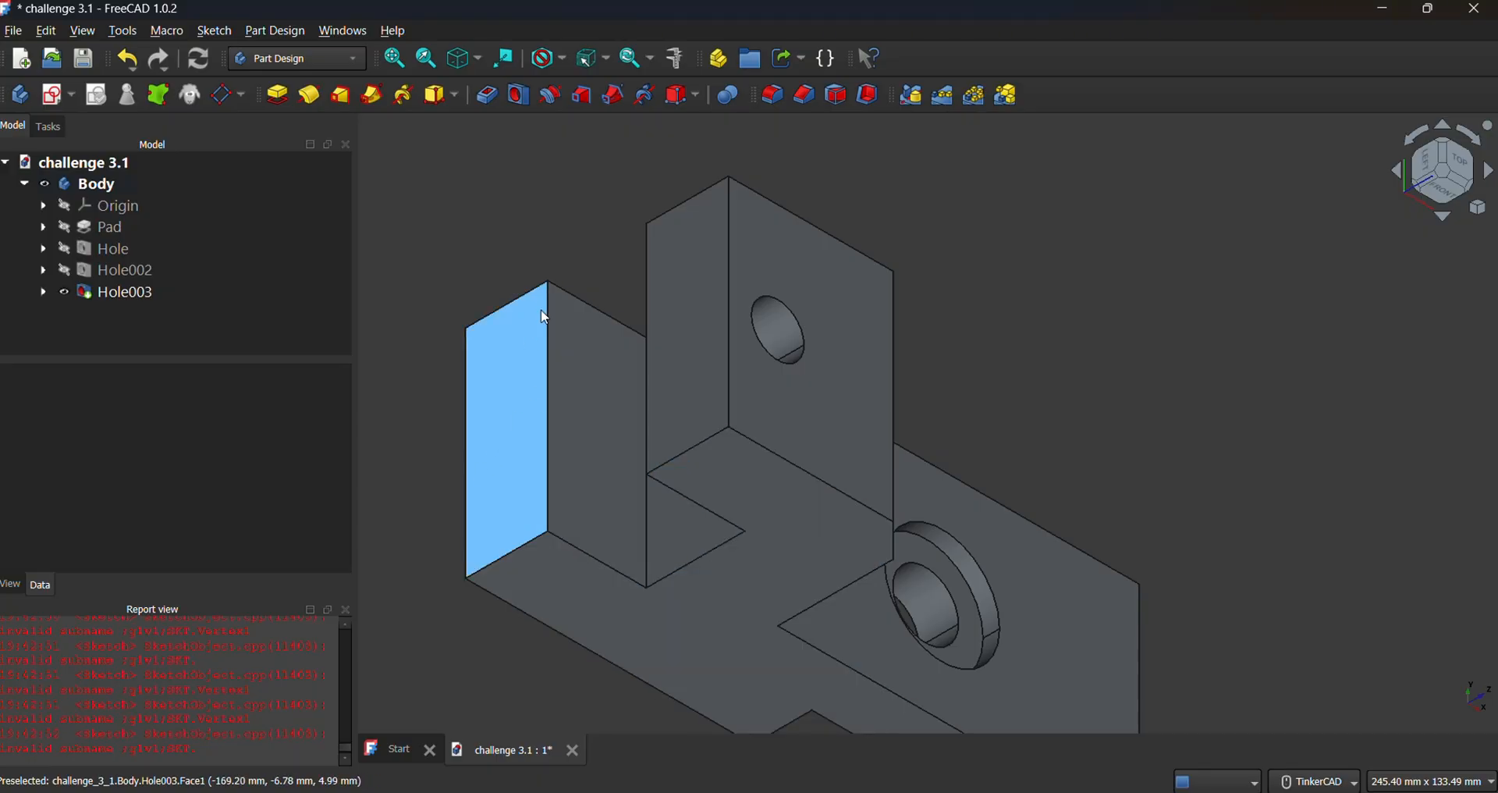
{"action": "left_click", "coordinate": [502, 423]}
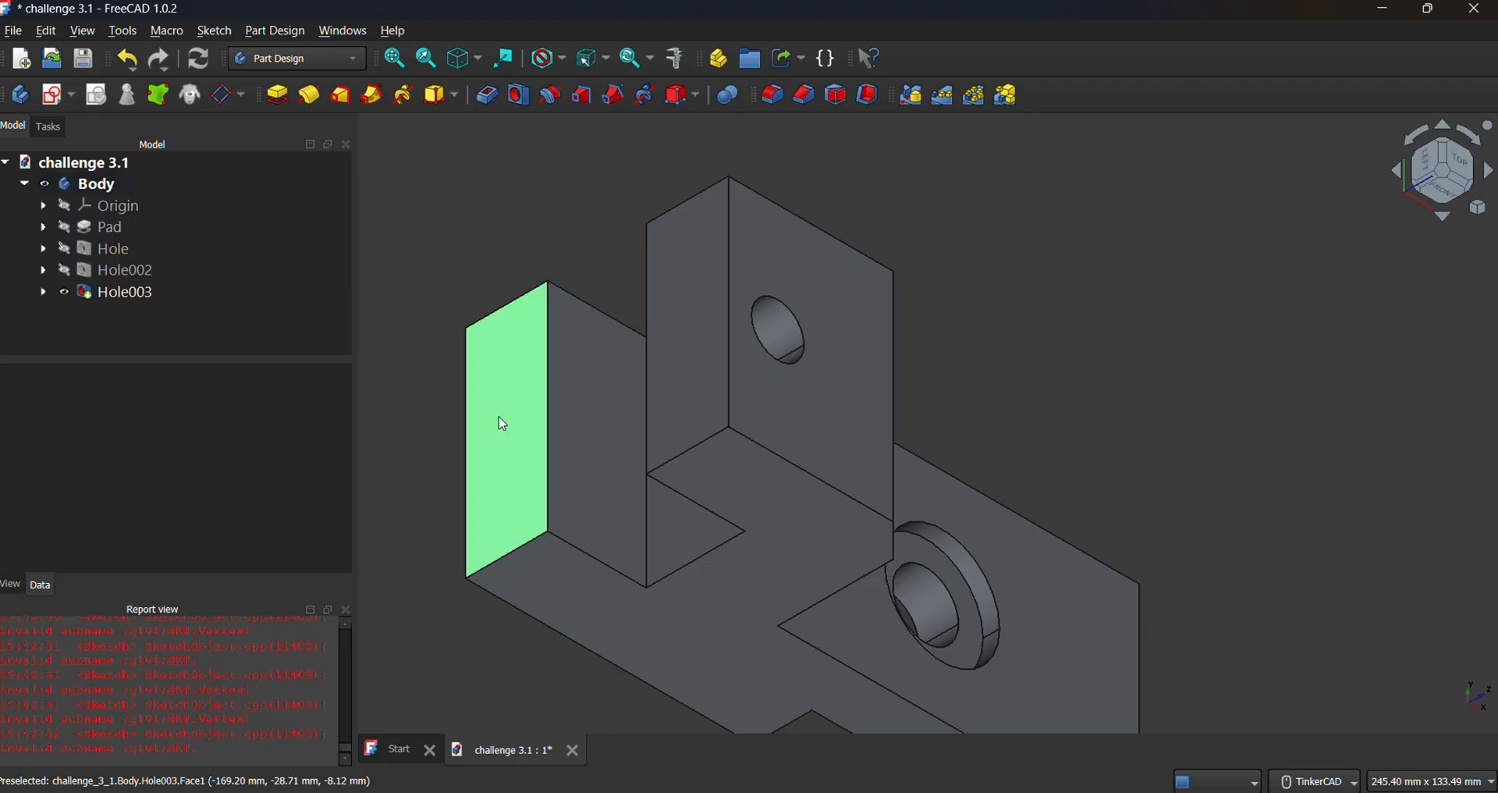
{"action": "left_click", "coordinate": [51, 98]}
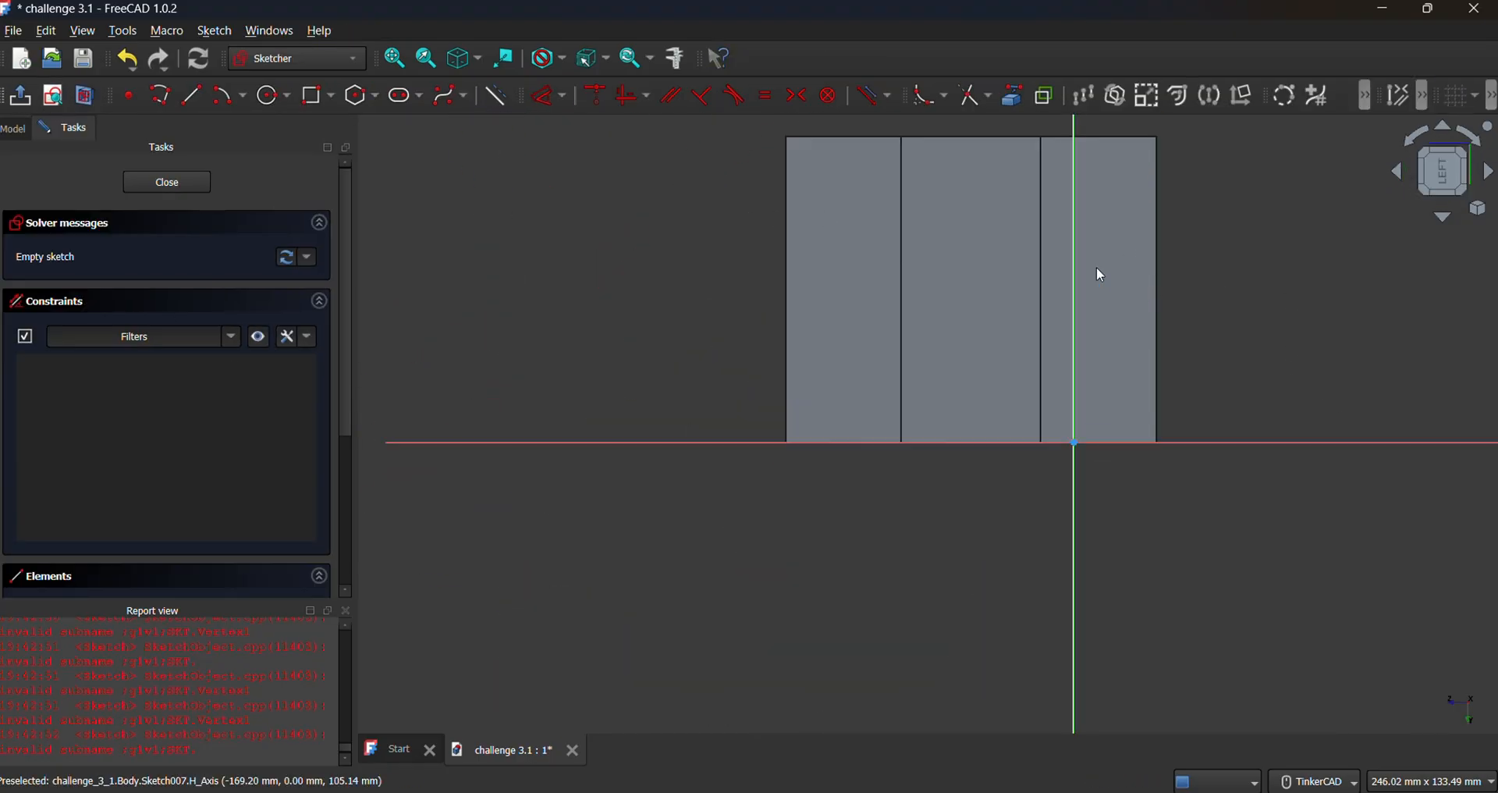
Examine the new sketch plane's orientation against the lower jaw from the rear, front, left and angled views.
{"action": "left_click", "coordinate": [1441, 192]}
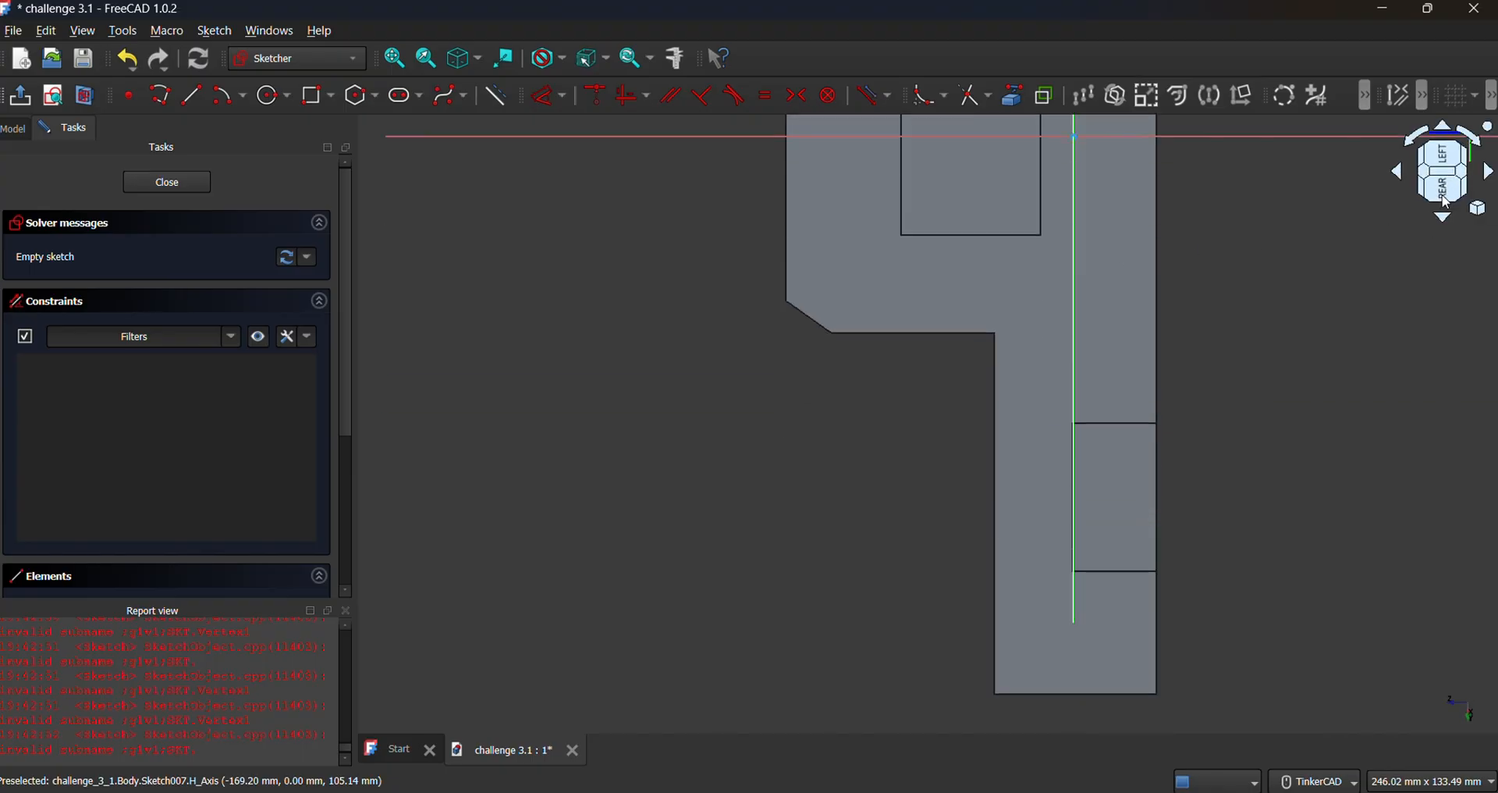
{"action": "left_click", "coordinate": [1446, 126]}
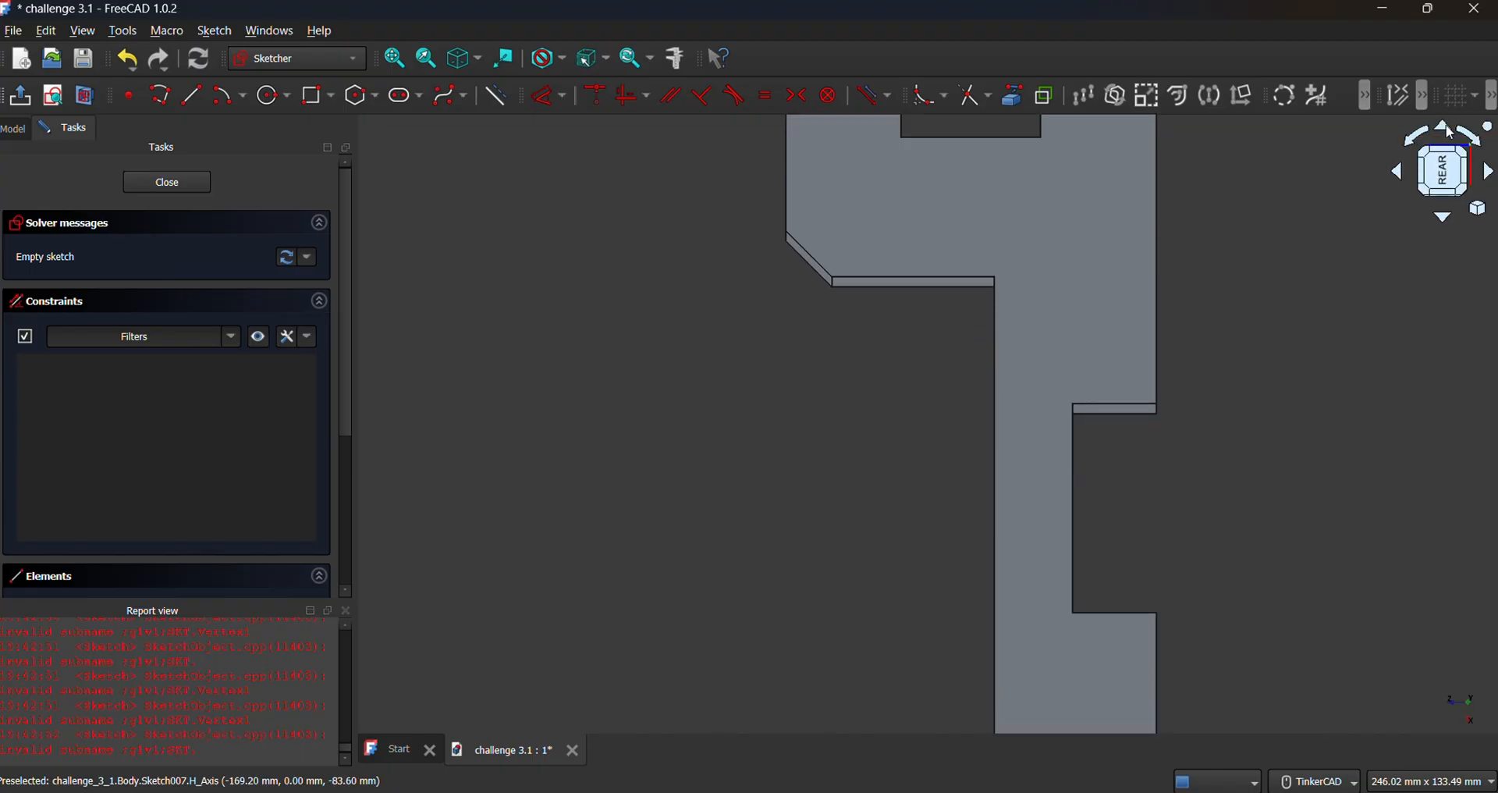
{"action": "left_click", "coordinate": [1451, 133]}
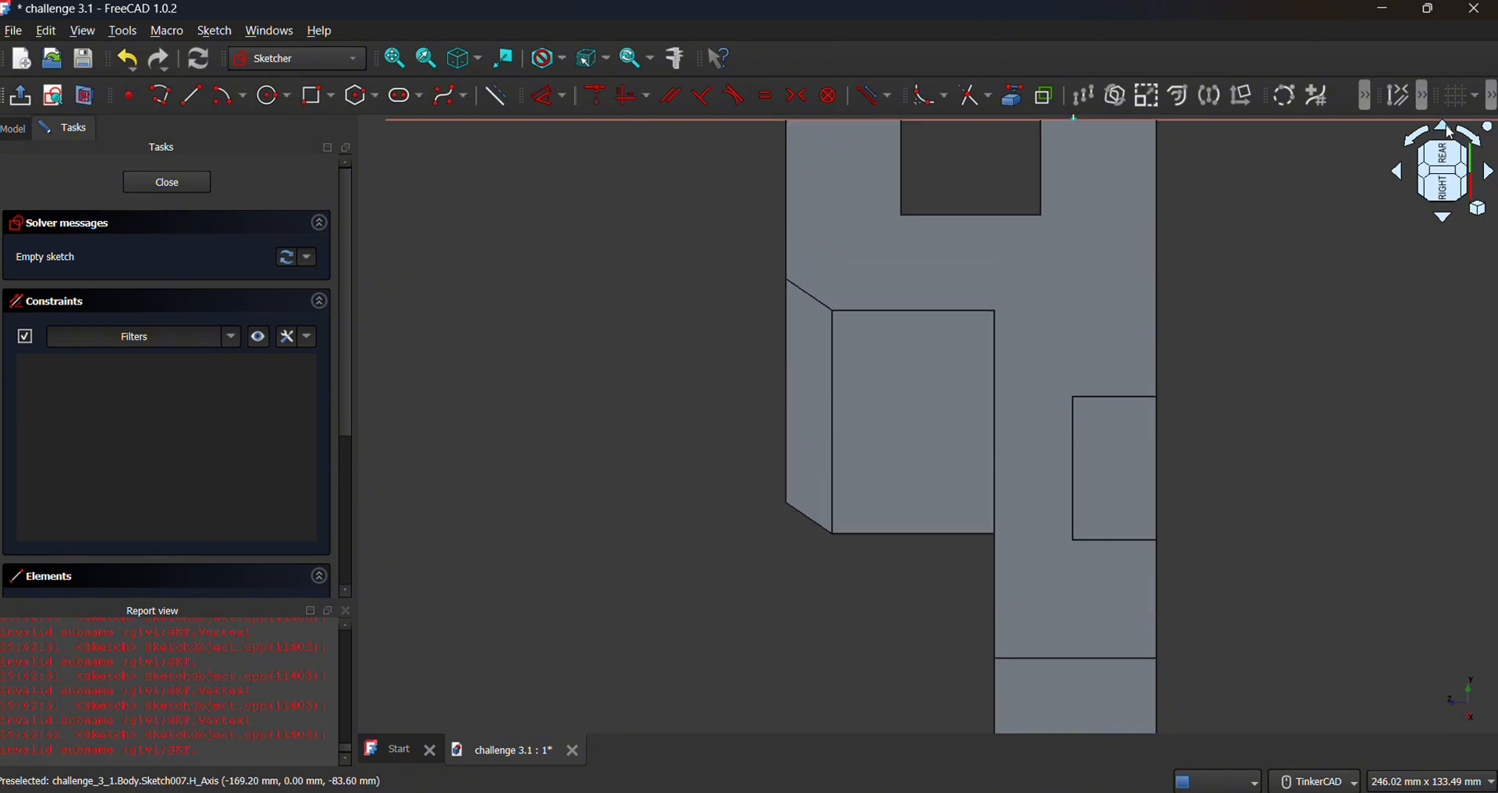
{"action": "left_click", "coordinate": [1451, 133]}
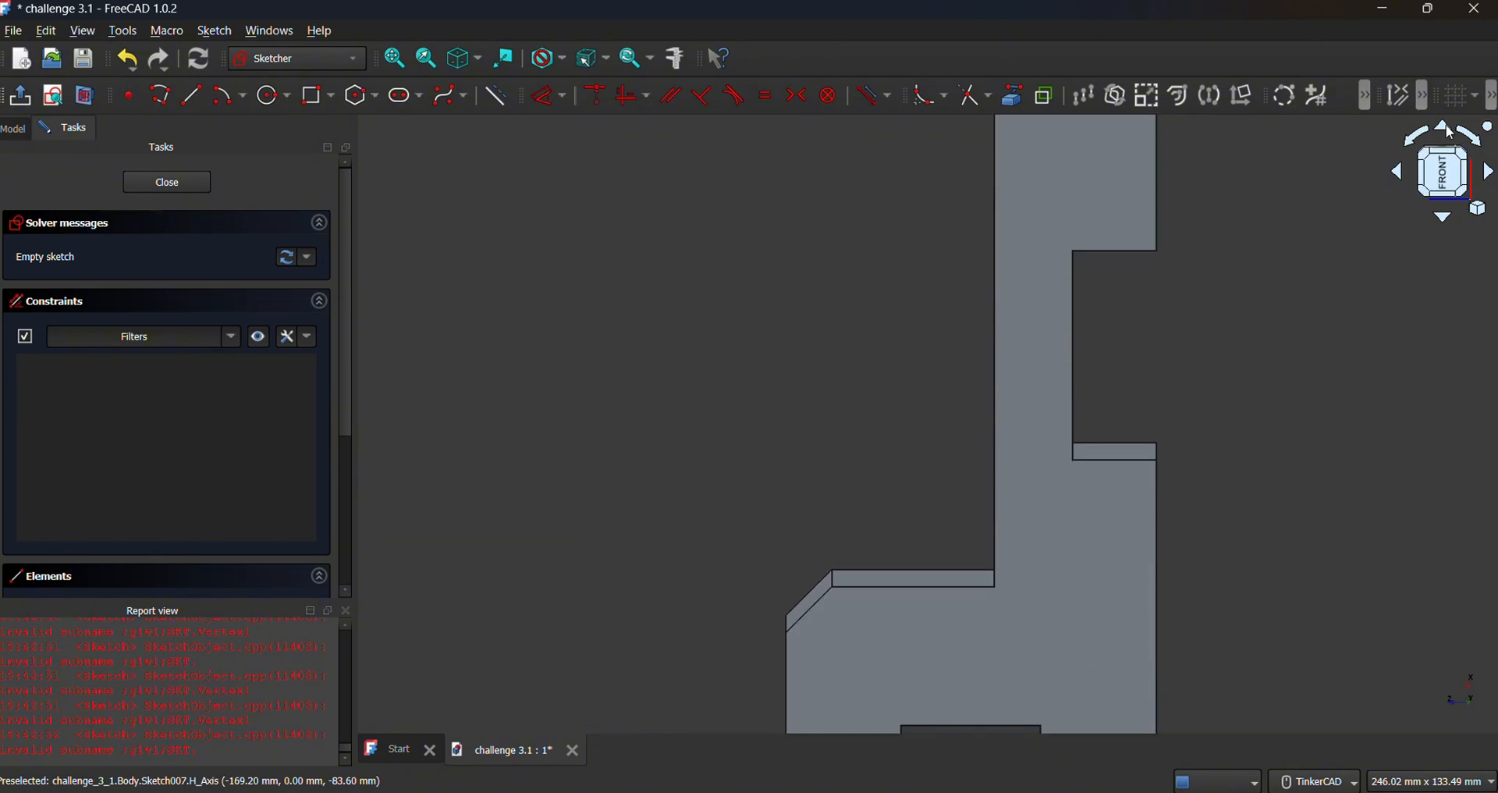
{"action": "left_click", "coordinate": [1452, 133]}
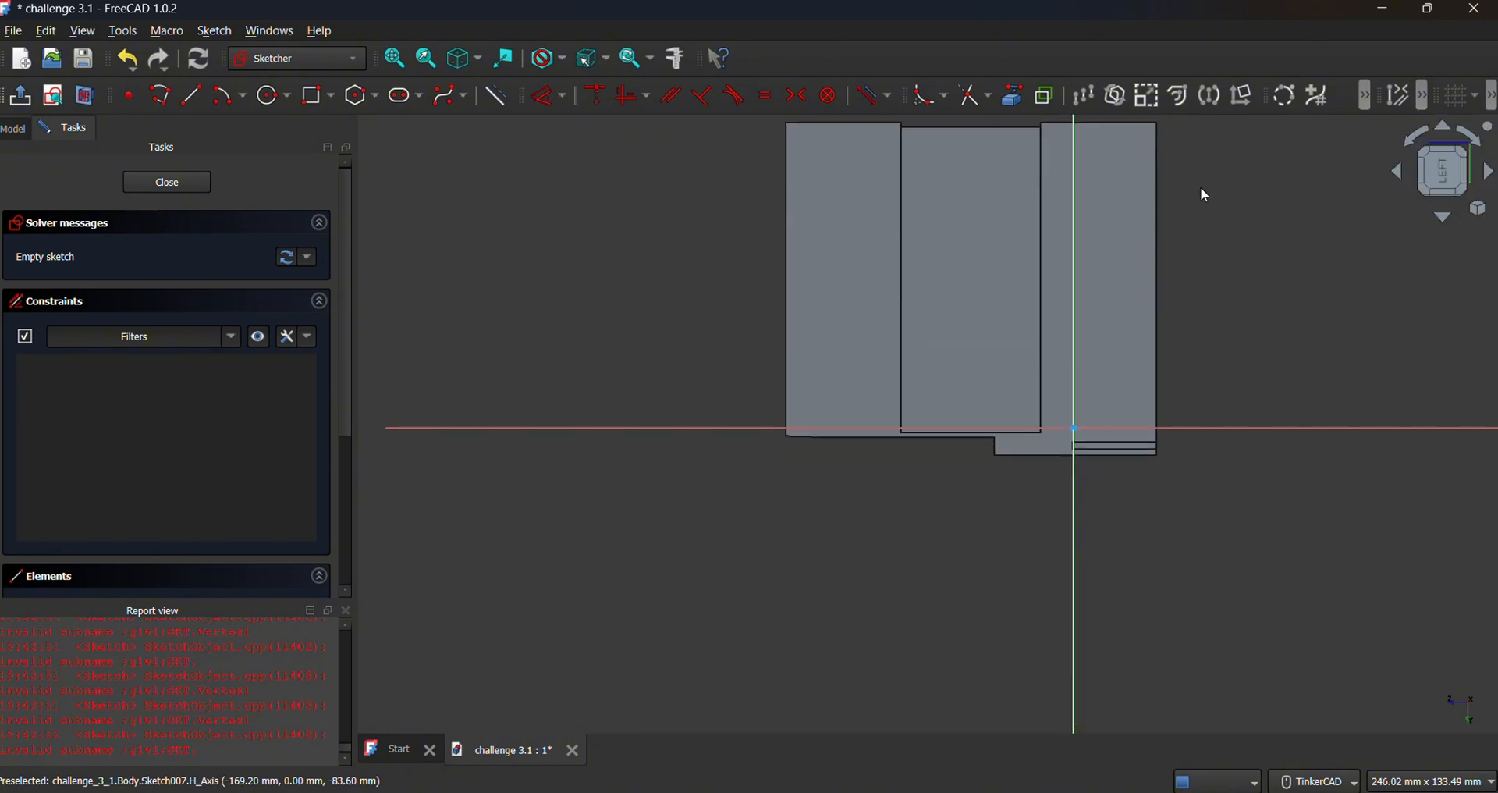
{"action": "left_click", "coordinate": [1426, 192]}
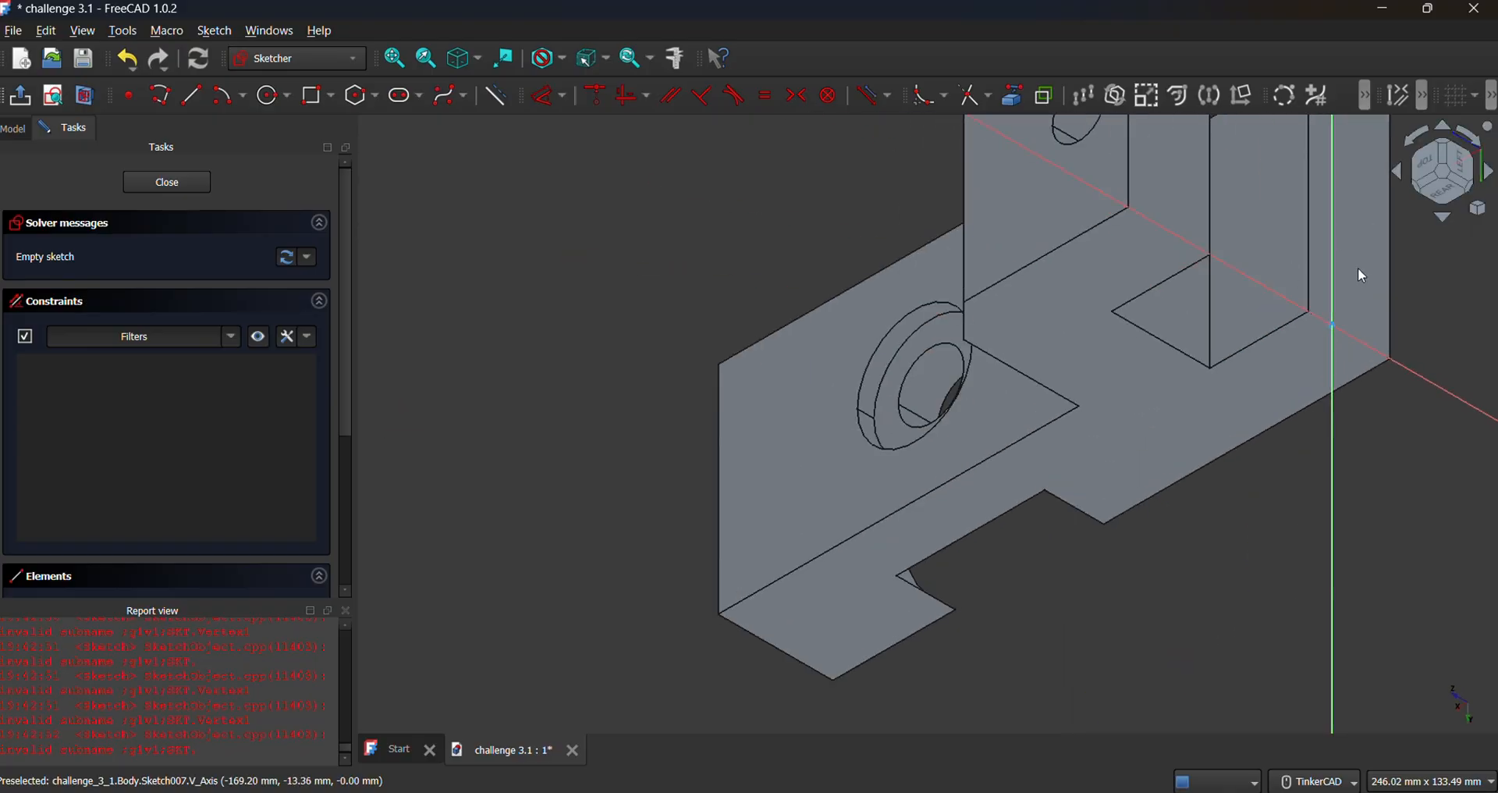
Close the empty sketch and start a new sketch on the end face of the lower jaw.
{"action": "left_click", "coordinate": [167, 183]}
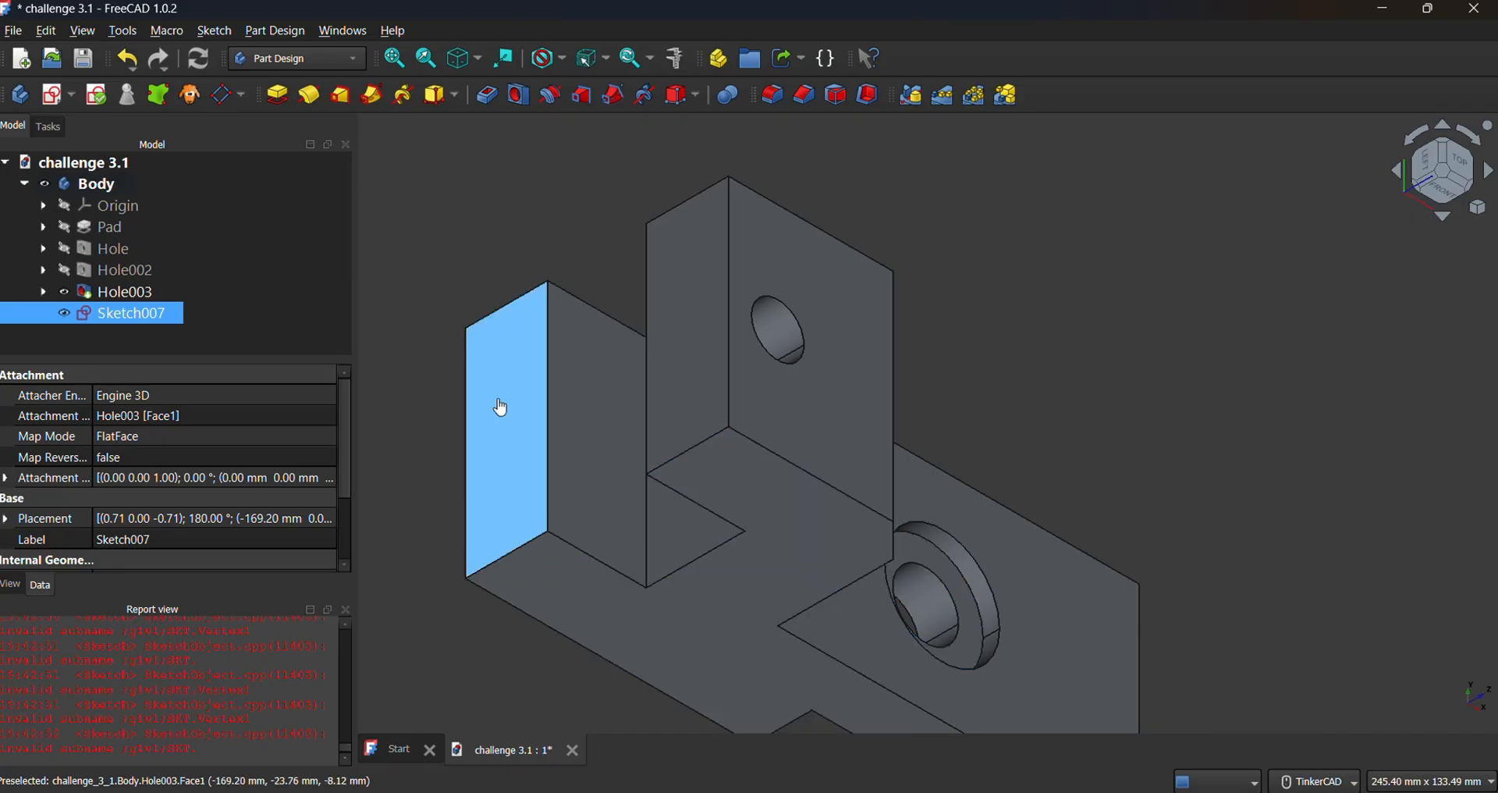
{"action": "left_click", "coordinate": [472, 425]}
{"action": "left_click", "coordinate": [52, 95]}
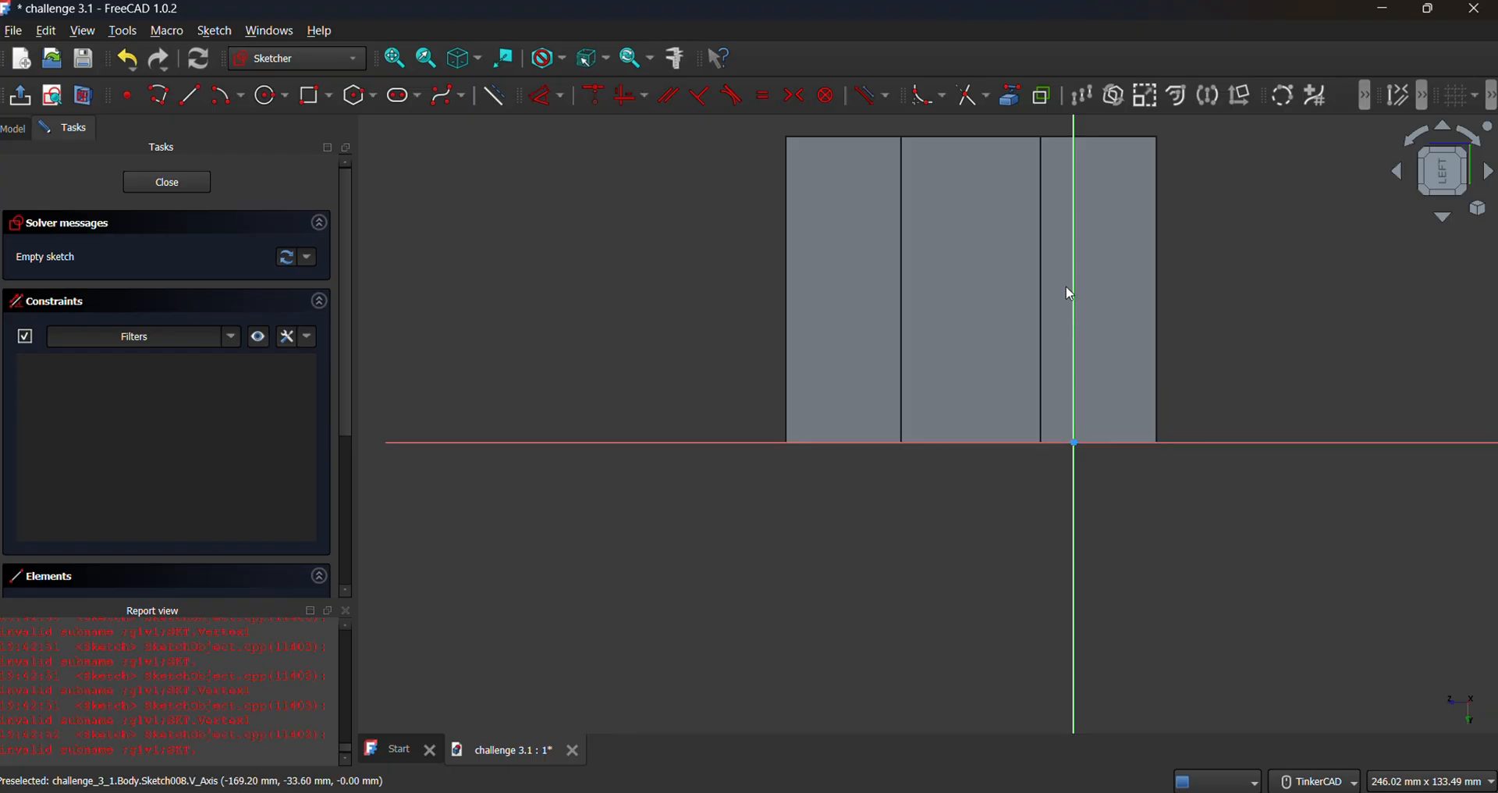
Examine the R25 cutout in the reference drawing's front view, including its centre line, depth and height above the base.
{"action": "key", "text": "alt+Tab"}
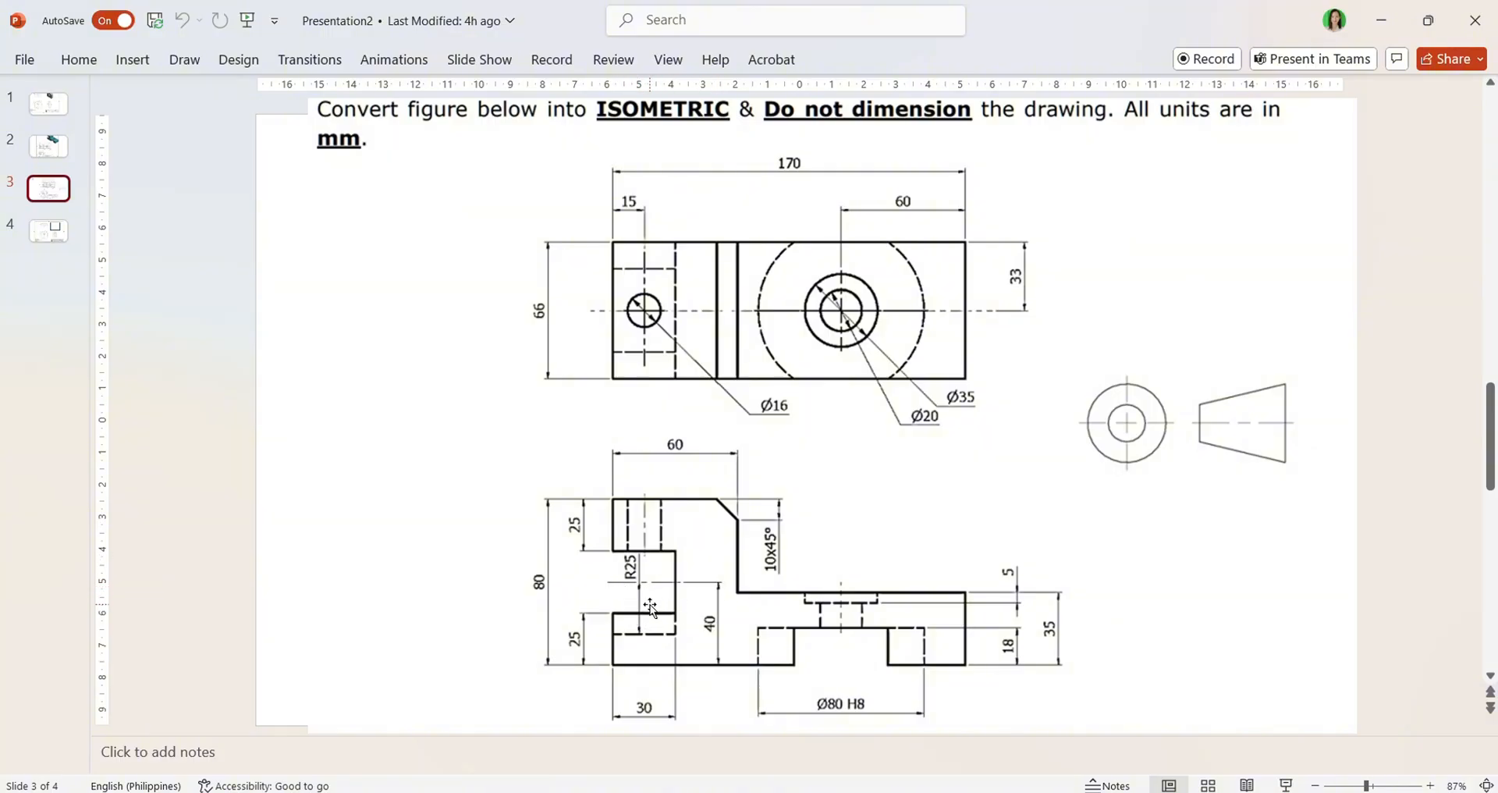
{"action": "scroll", "coordinate": [637, 591], "scroll_direction": "up", "scroll_amount": 2}
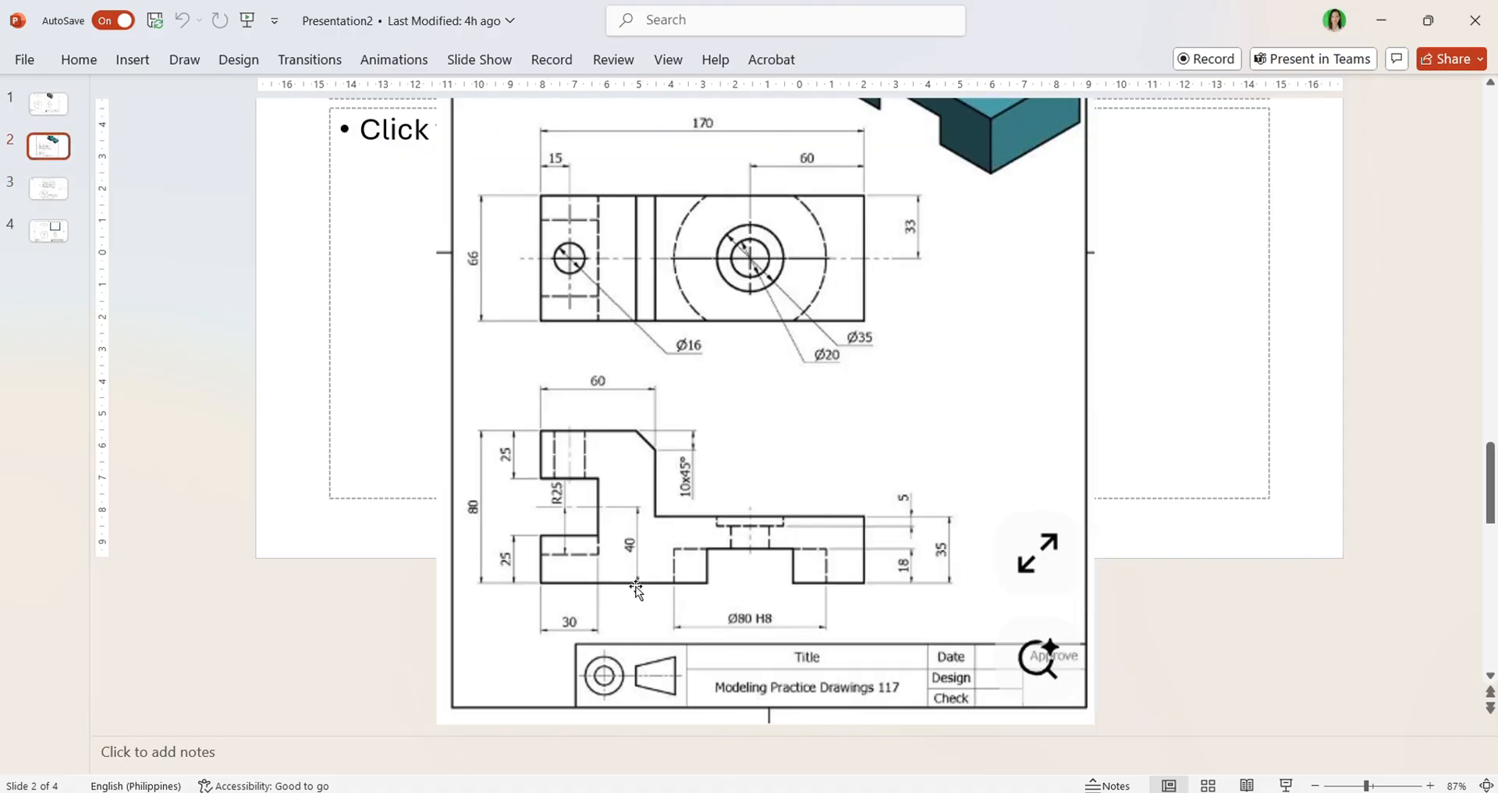
{"action": "scroll", "coordinate": [637, 590], "scroll_direction": "down", "scroll_amount": 1}
{"action": "scroll", "coordinate": [501, 348], "scroll_direction": "up", "scroll_amount": 5, "text": "ctrl"}
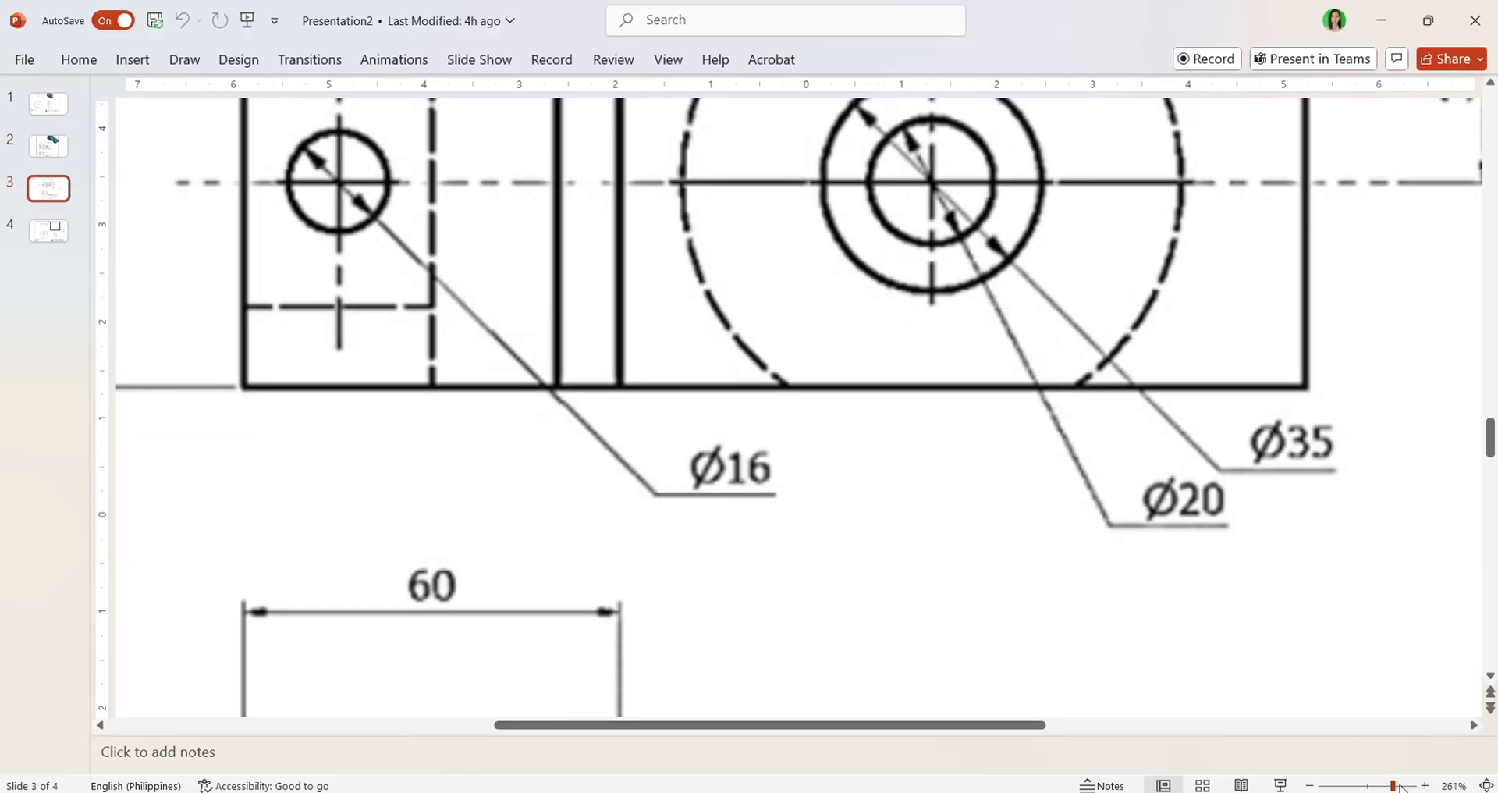
{"action": "scroll", "coordinate": [501, 348], "scroll_direction": "down", "scroll_amount": 5}
{"action": "scroll", "coordinate": [489, 438], "scroll_direction": "down", "scroll_amount": 1}
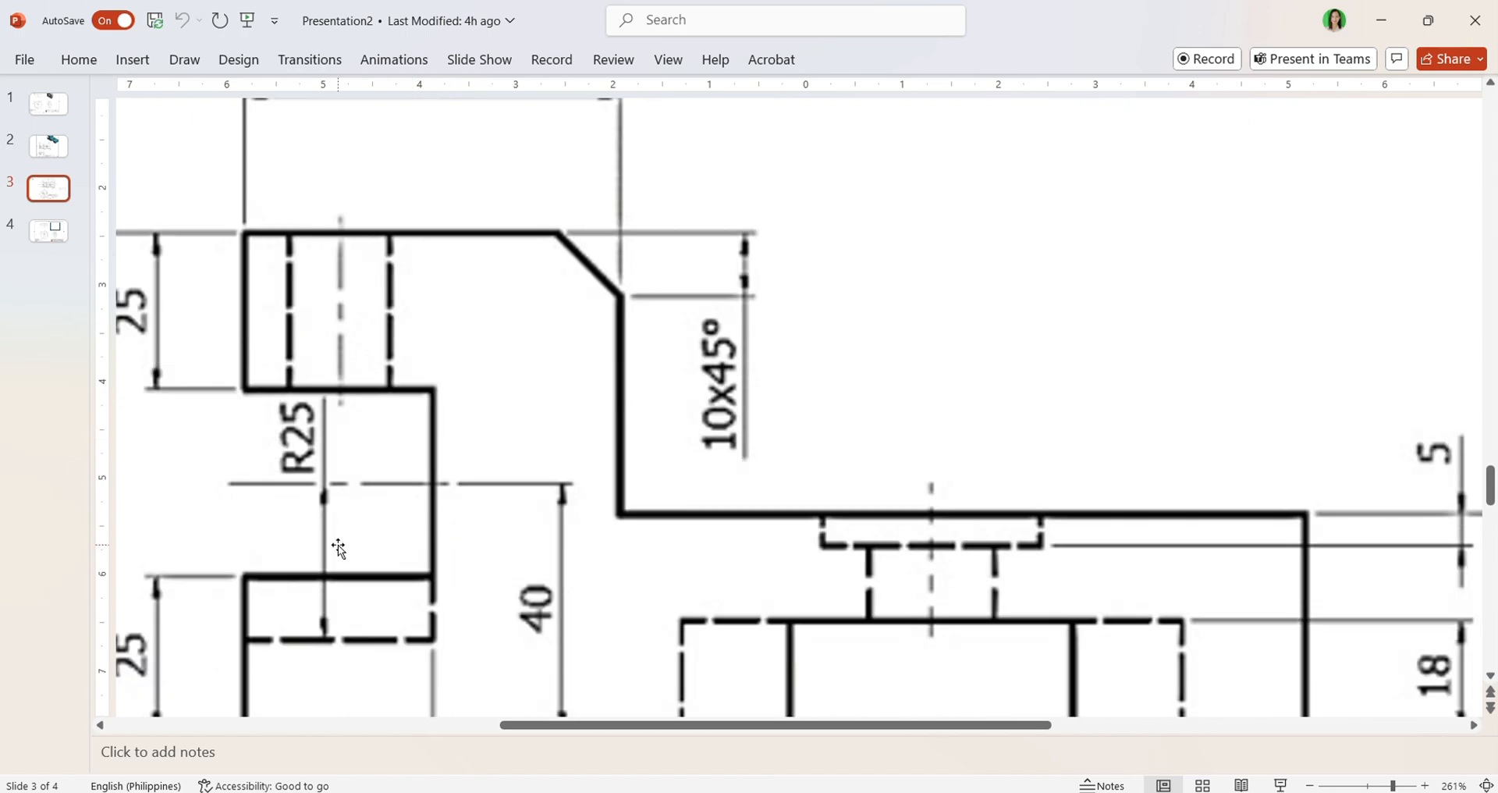
{"action": "scroll", "coordinate": [325, 609], "scroll_direction": "down", "scroll_amount": 1}
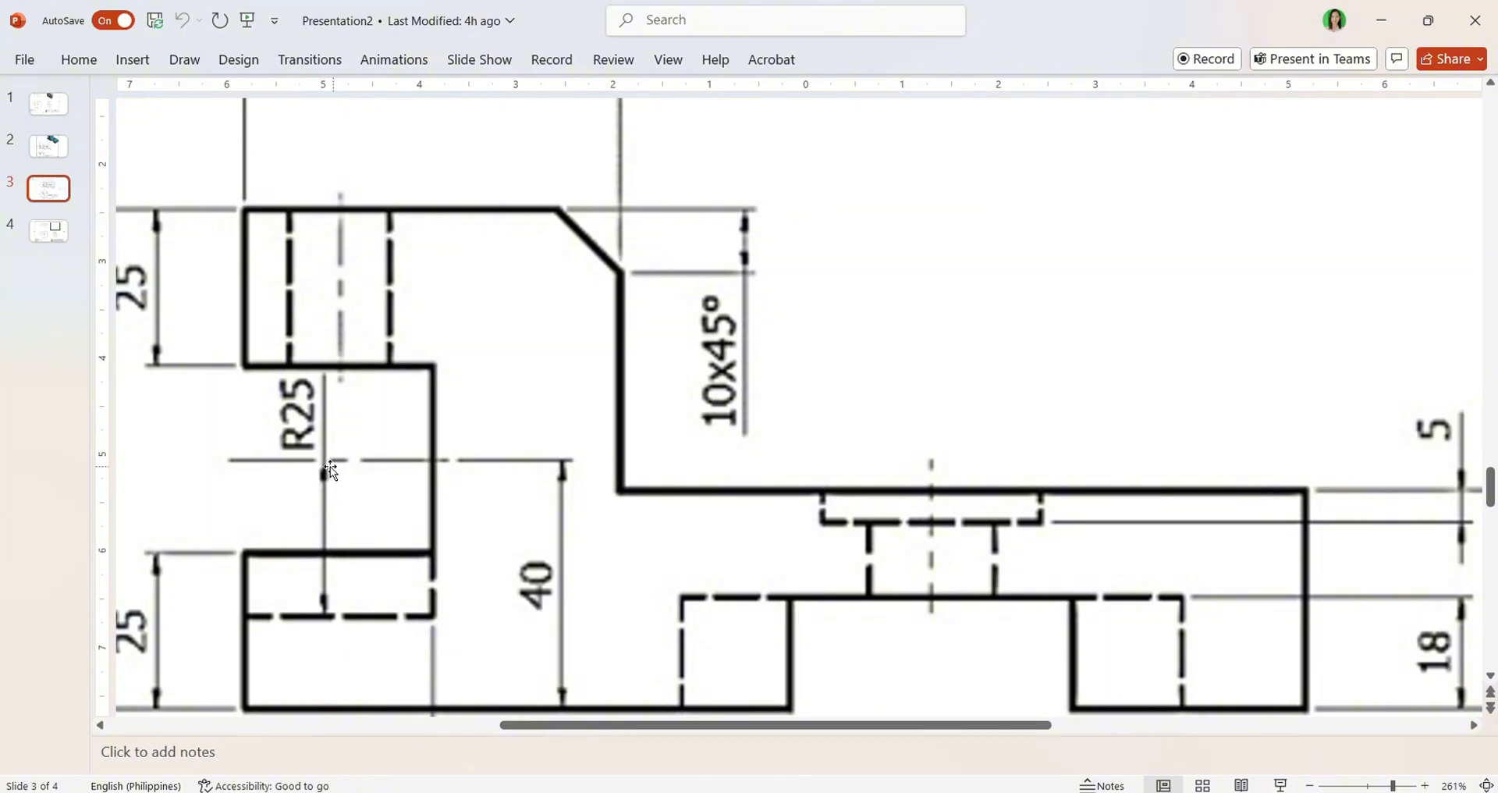
{"action": "scroll", "coordinate": [326, 490], "scroll_direction": "down", "scroll_amount": 1}
{"action": "scroll", "coordinate": [326, 492], "scroll_direction": "up", "scroll_amount": 3}
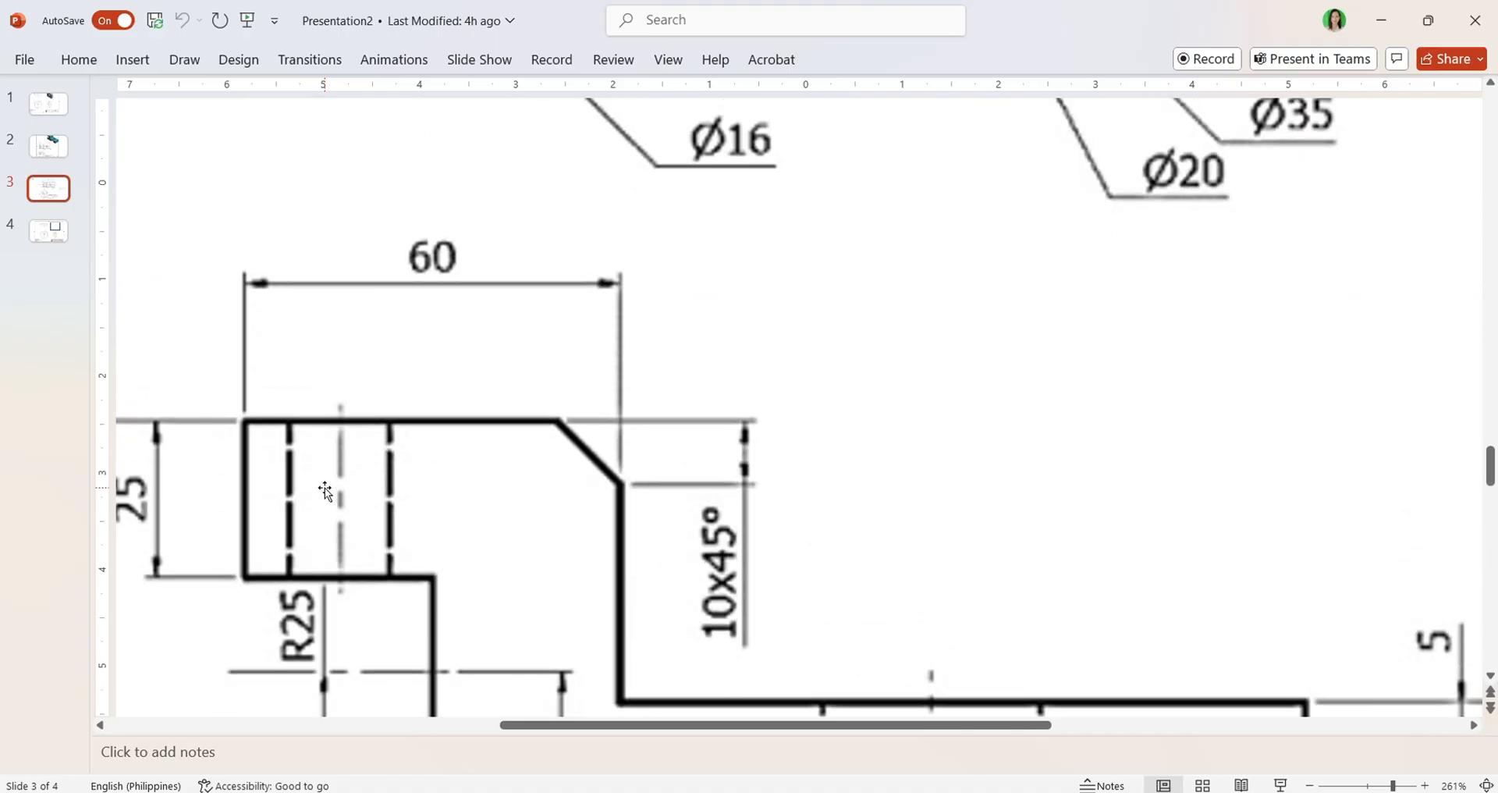
{"action": "scroll", "coordinate": [326, 490], "scroll_direction": "down", "scroll_amount": 5}
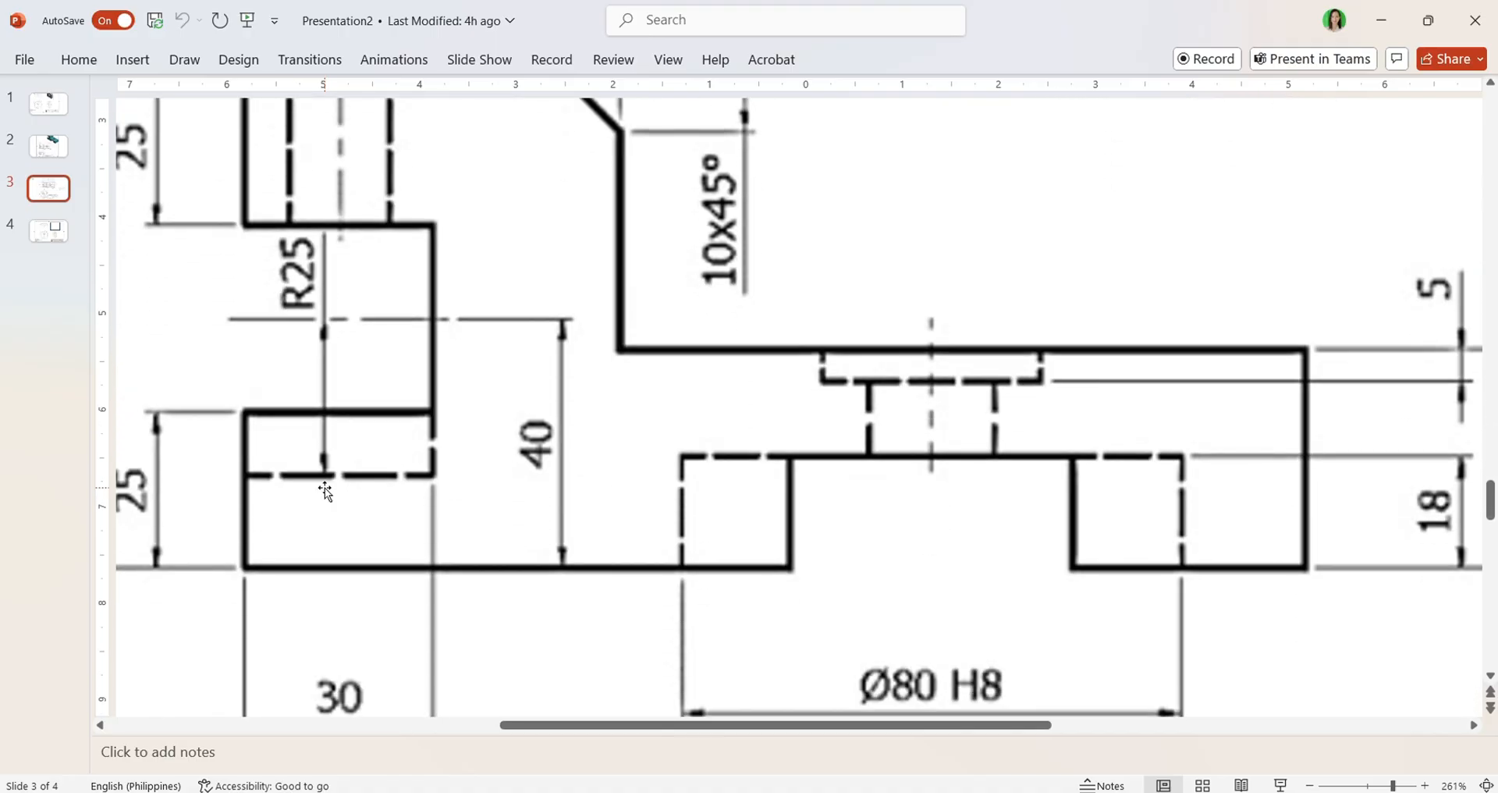
{"action": "scroll", "coordinate": [326, 490], "scroll_direction": "down", "scroll_amount": 3}
{"action": "scroll", "coordinate": [341, 491], "scroll_direction": "up", "scroll_amount": 2}
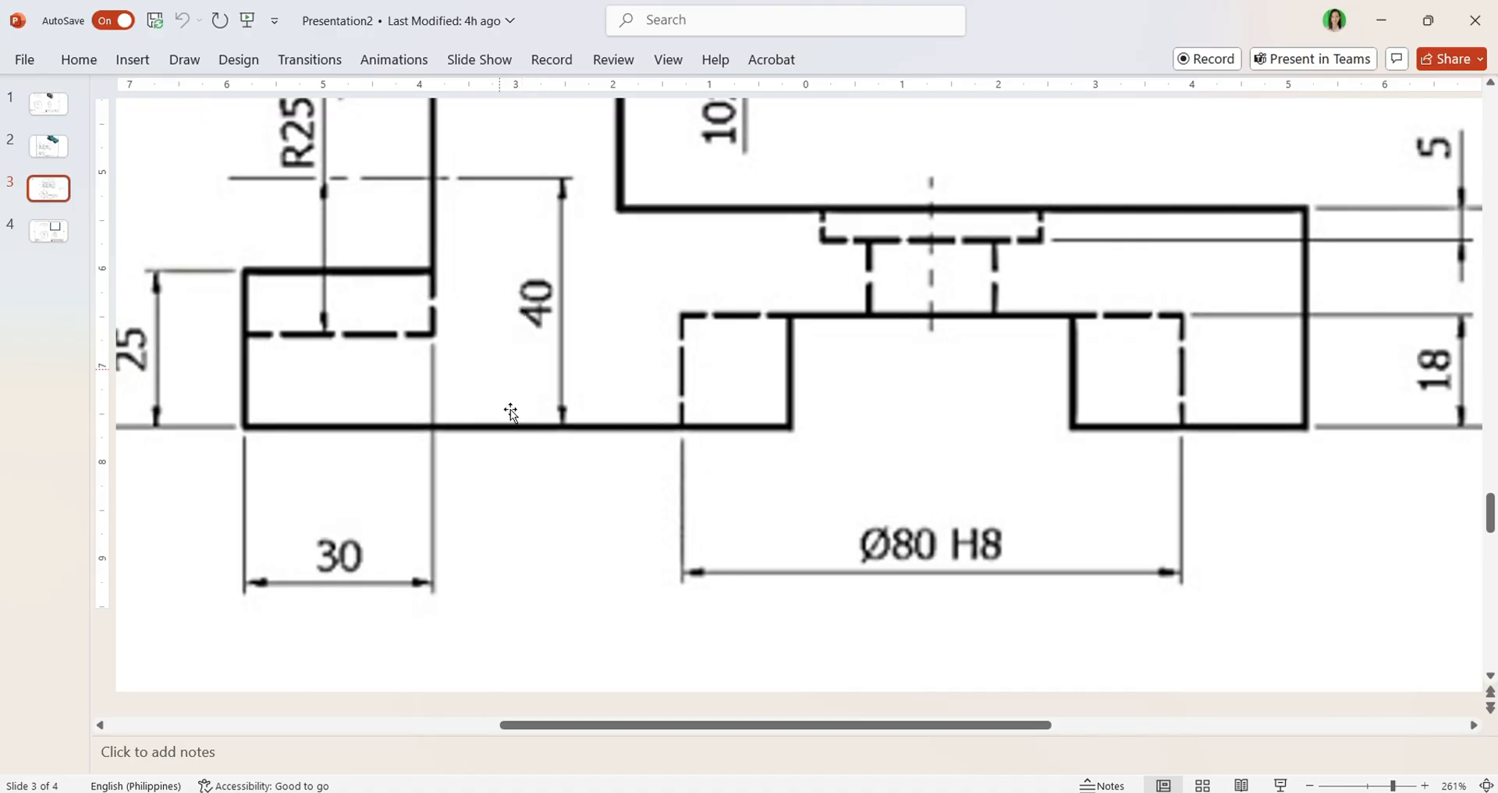
{"action": "key", "text": "alt+Tab"}
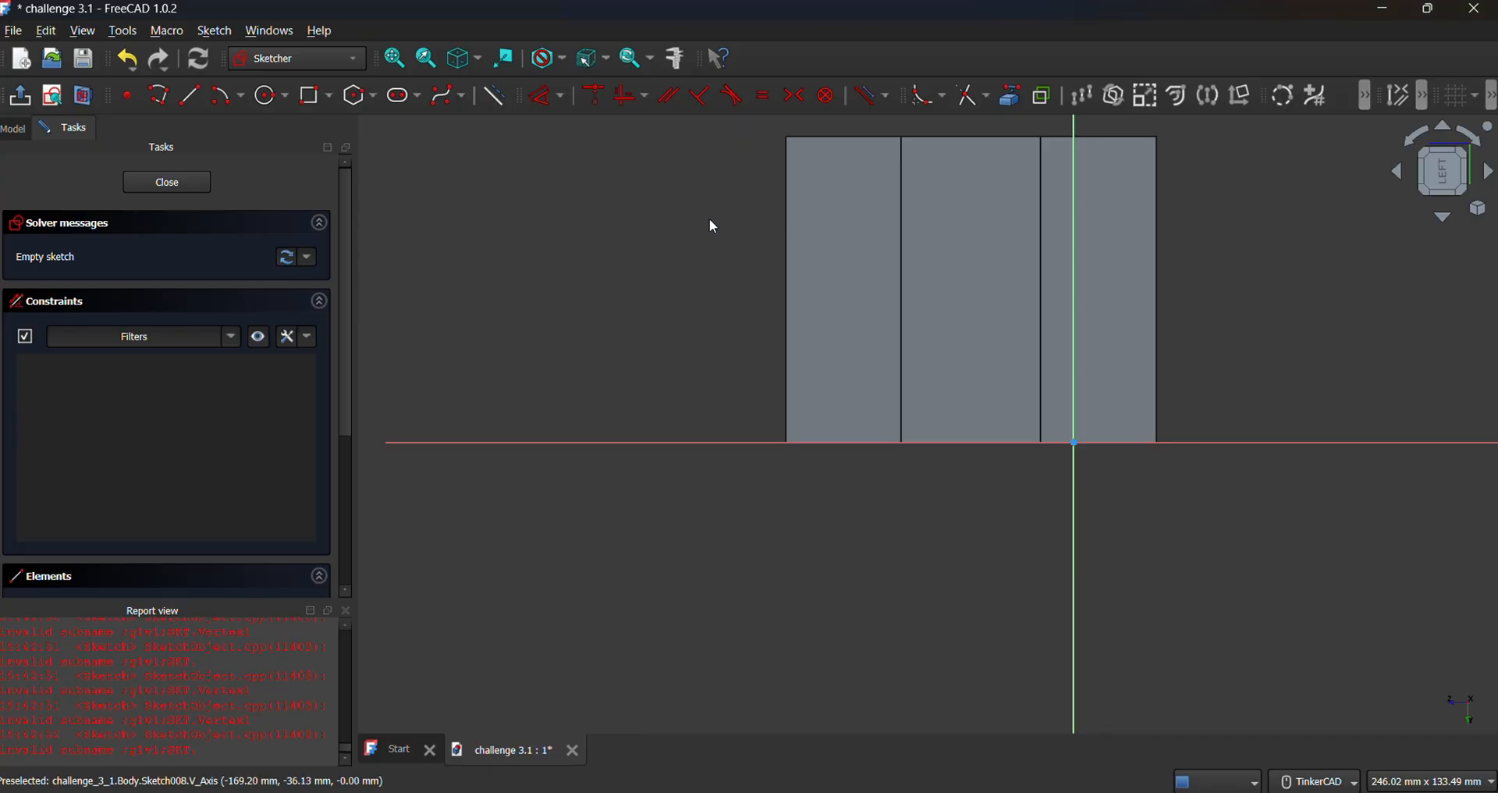
Sketch a centre-point arc on the jaw faces with a 25 mm radius and a 180° sweep opening away from the lower jaw.
{"action": "left_click", "coordinate": [224, 101]}
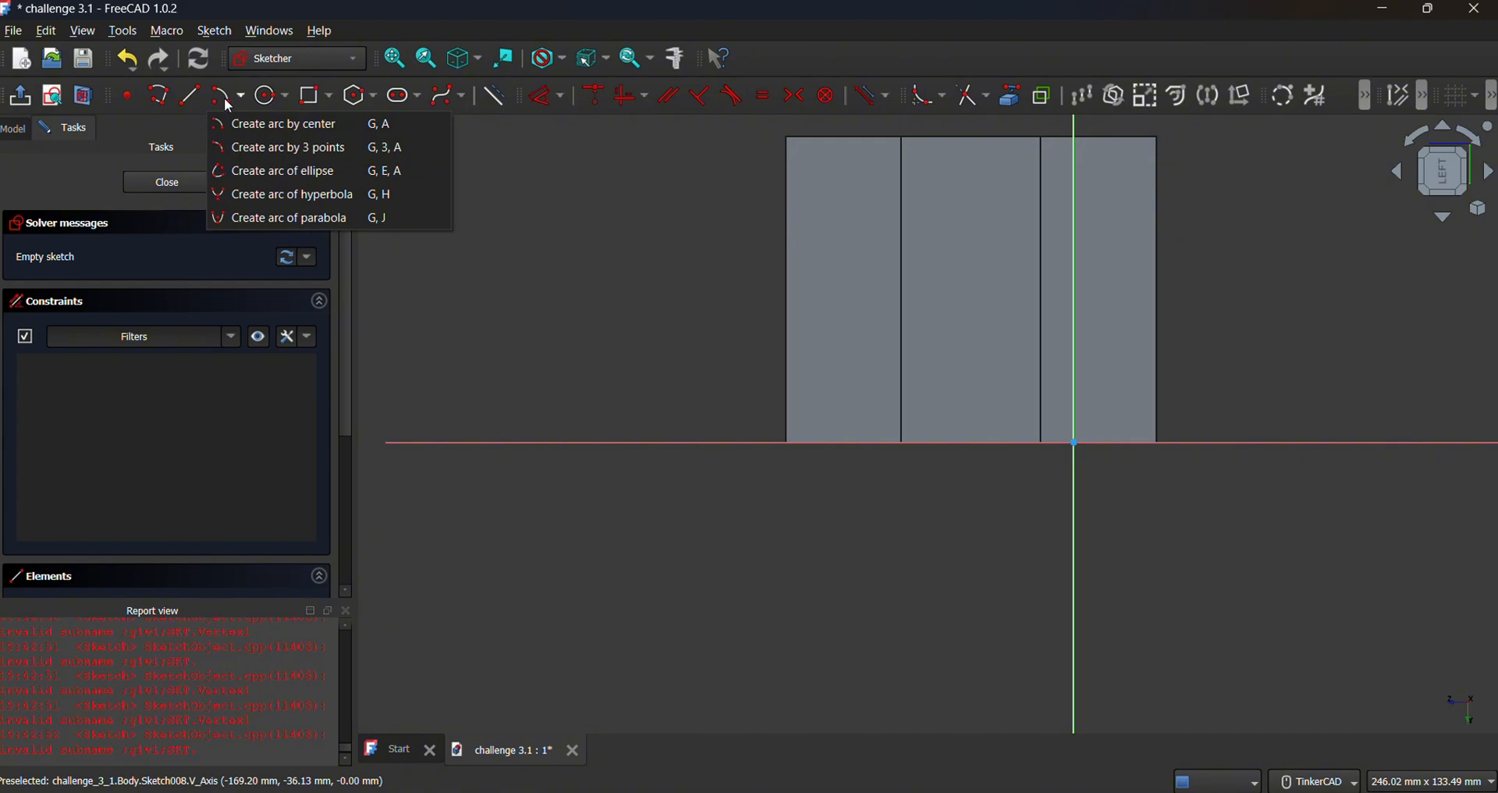
{"action": "left_click", "coordinate": [277, 124]}
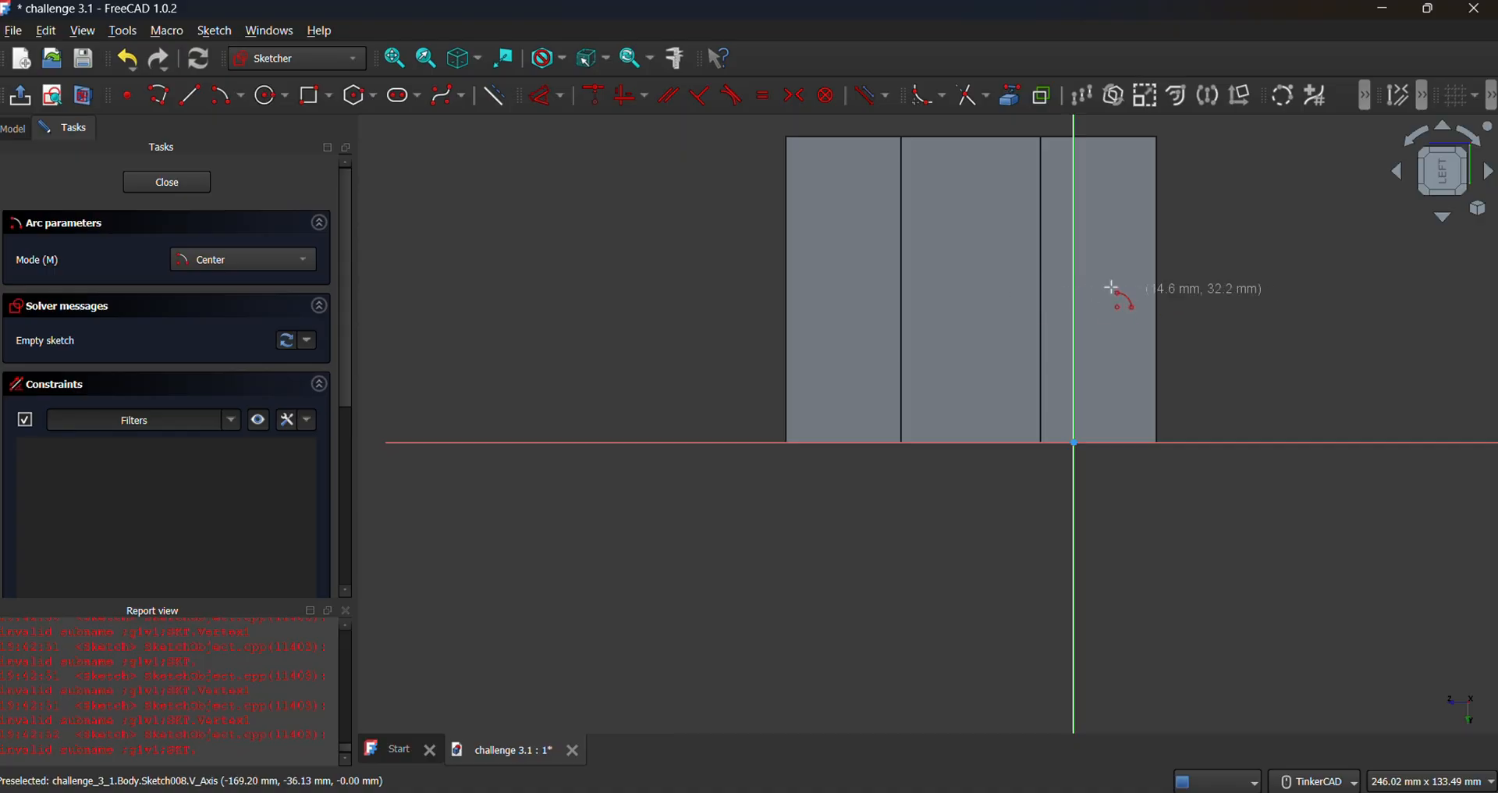
{"action": "left_click", "coordinate": [1000, 281]}
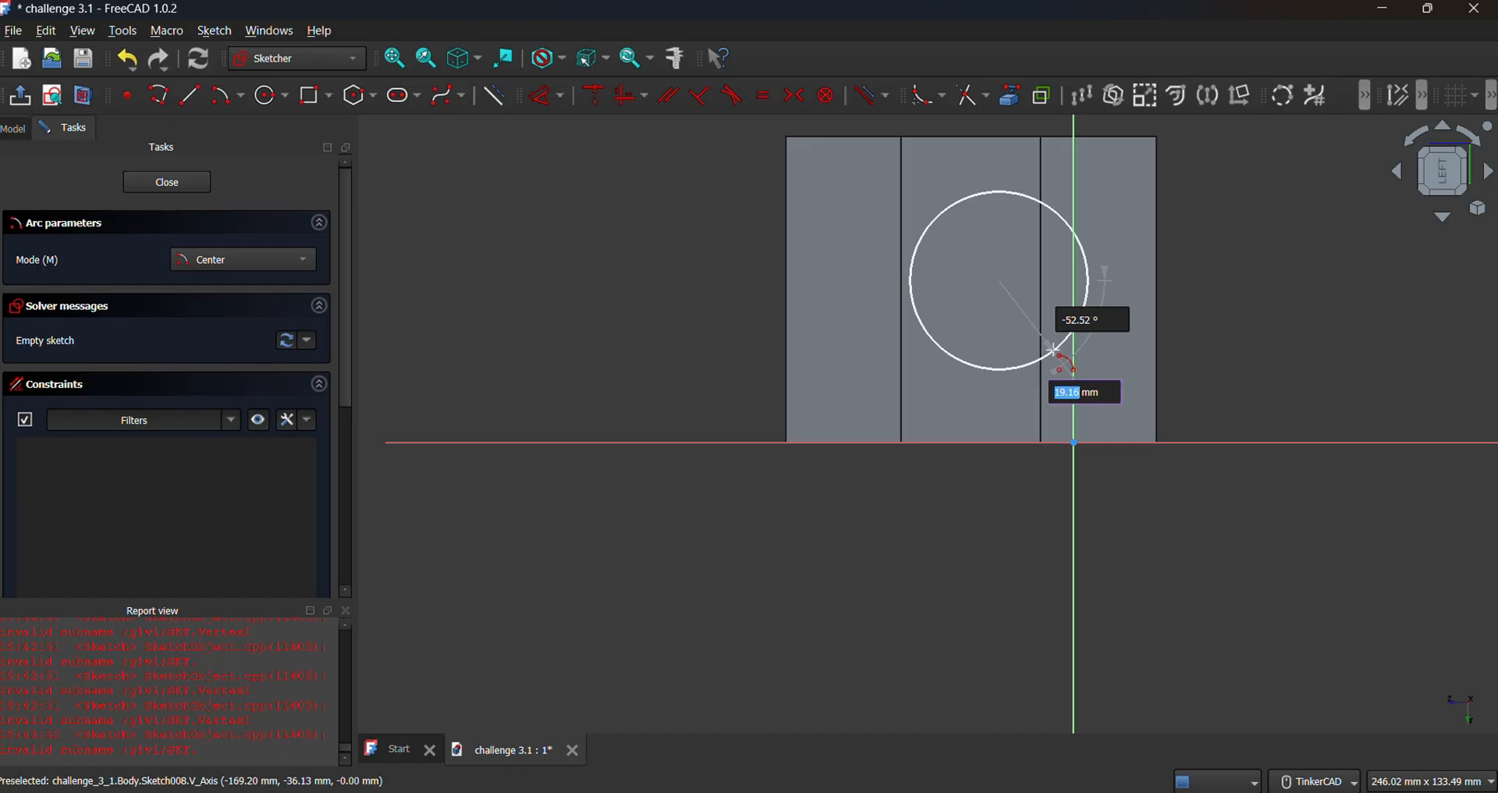
{"action": "key", "text": "Return"}
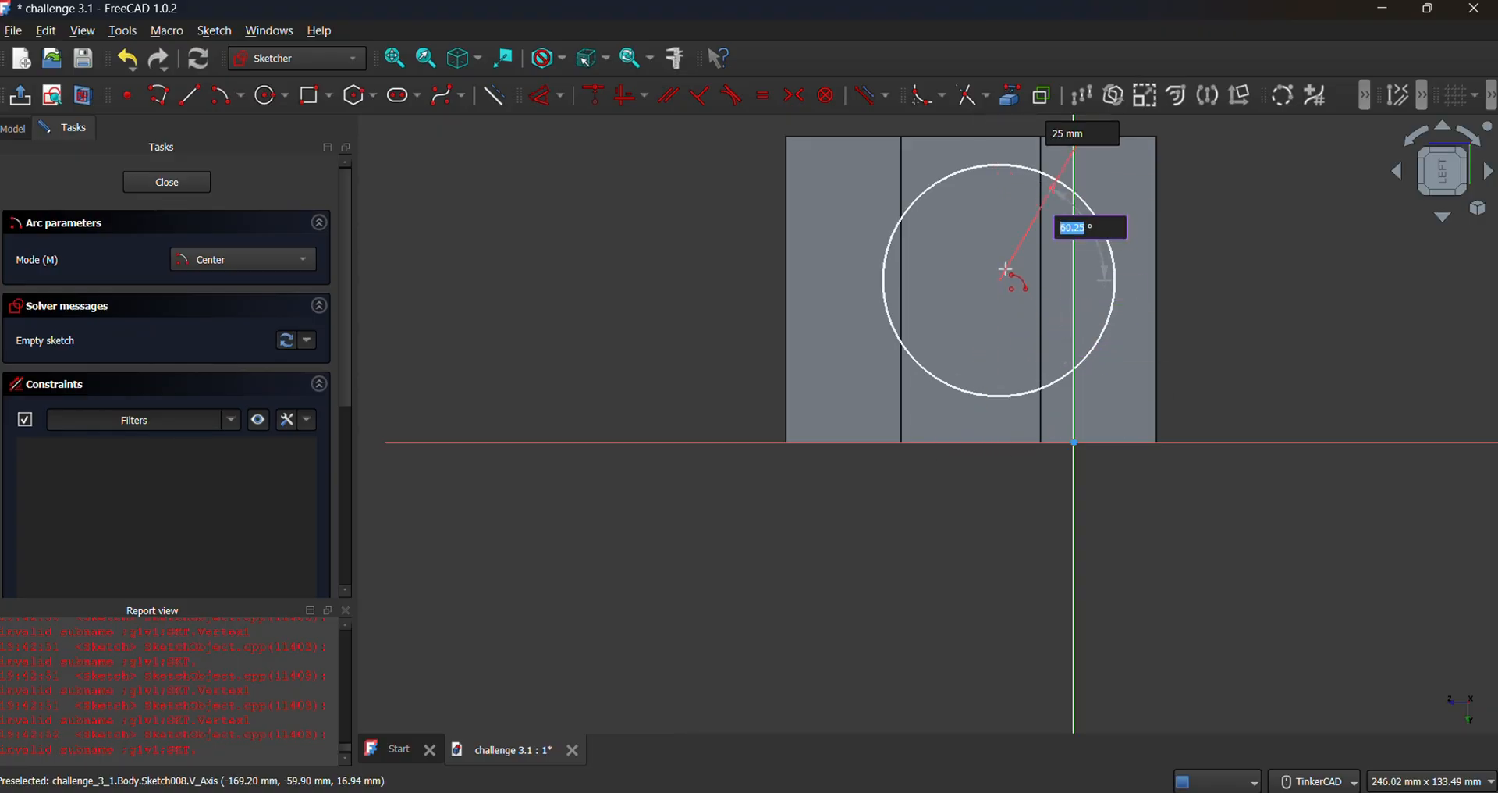
{"action": "left_click", "coordinate": [990, 165]}
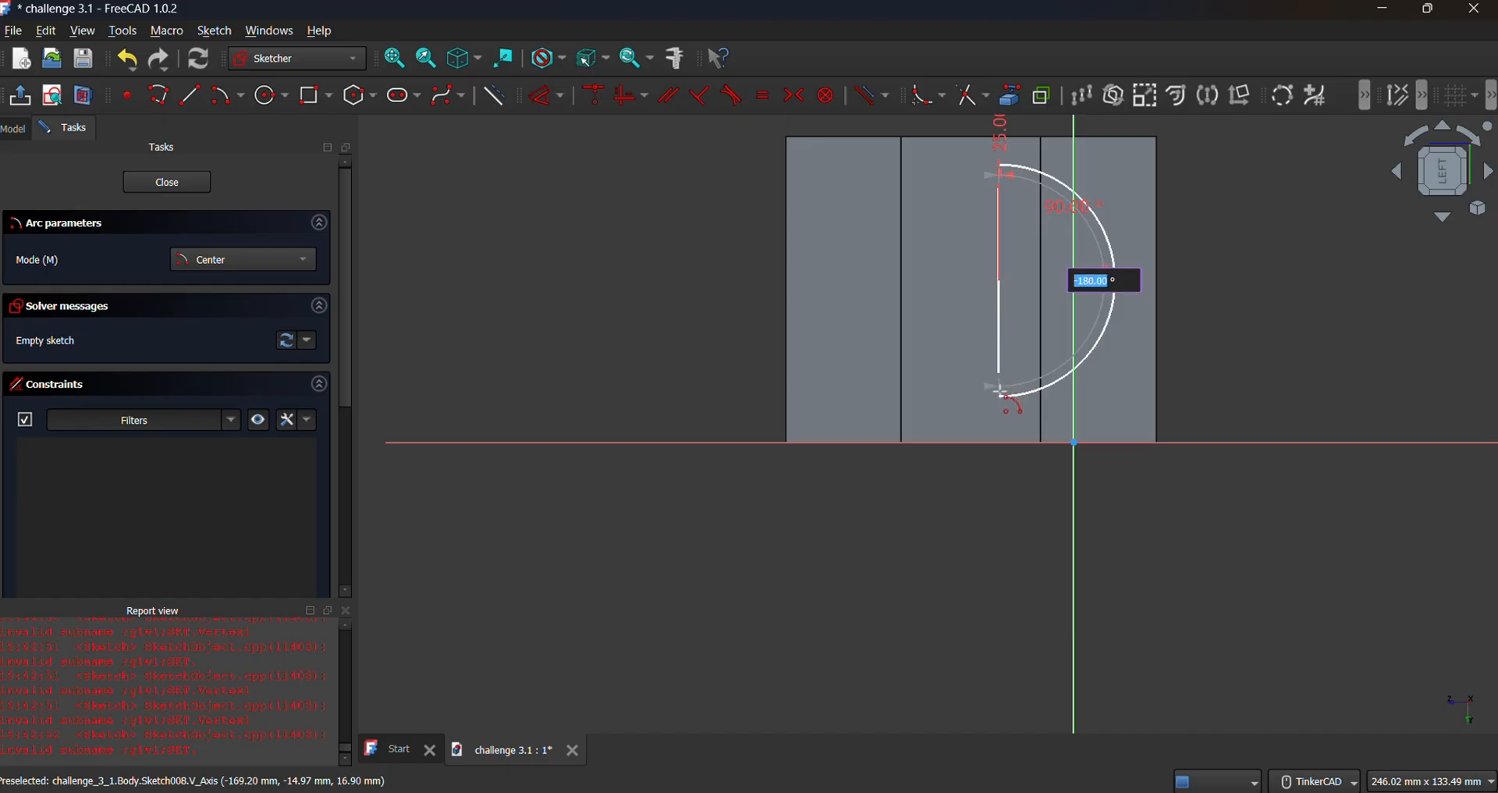
{"action": "type", "text": "180"}
{"action": "key", "text": "Return"}
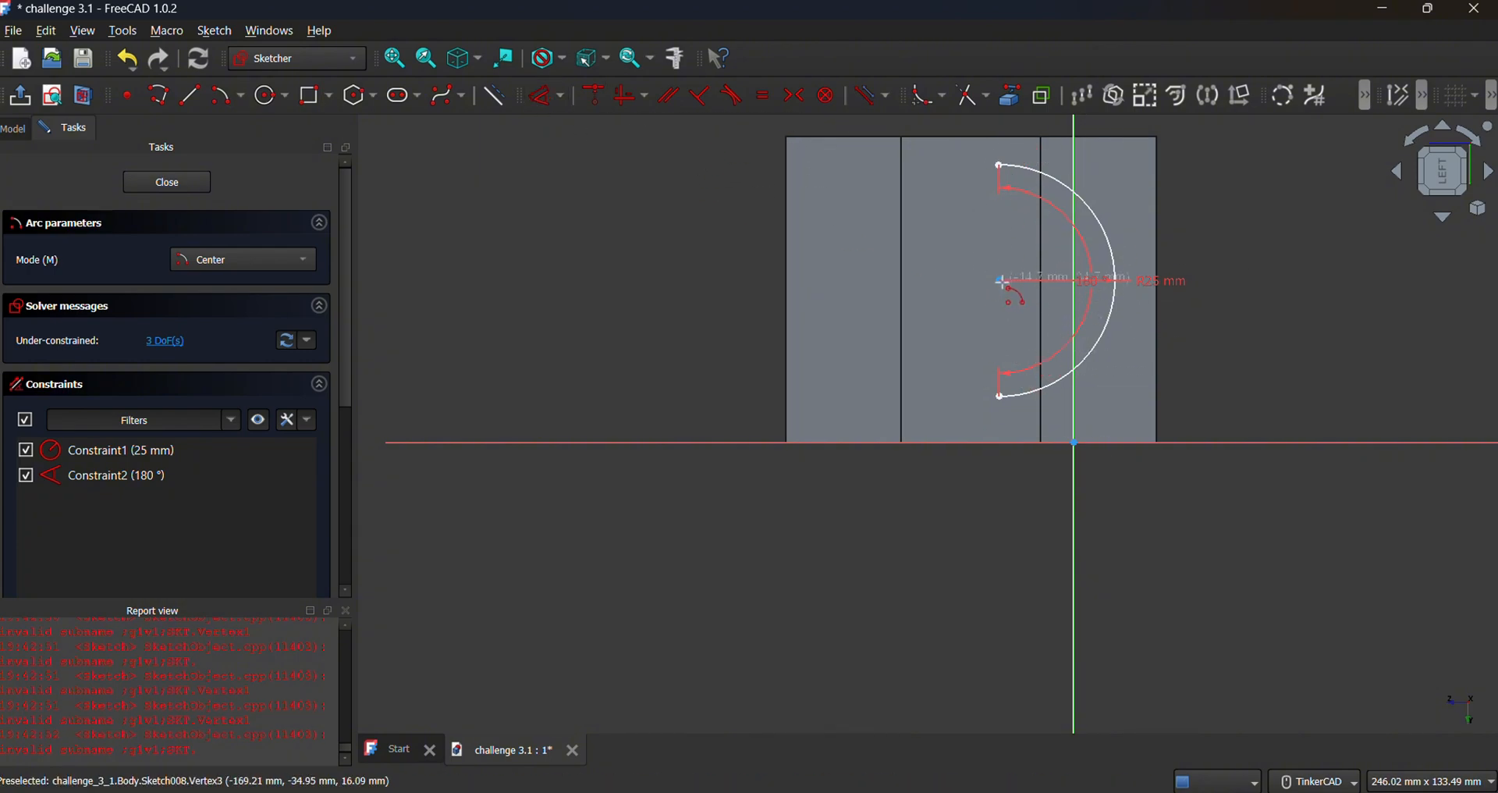
{"action": "key", "text": "alt+Tab"}
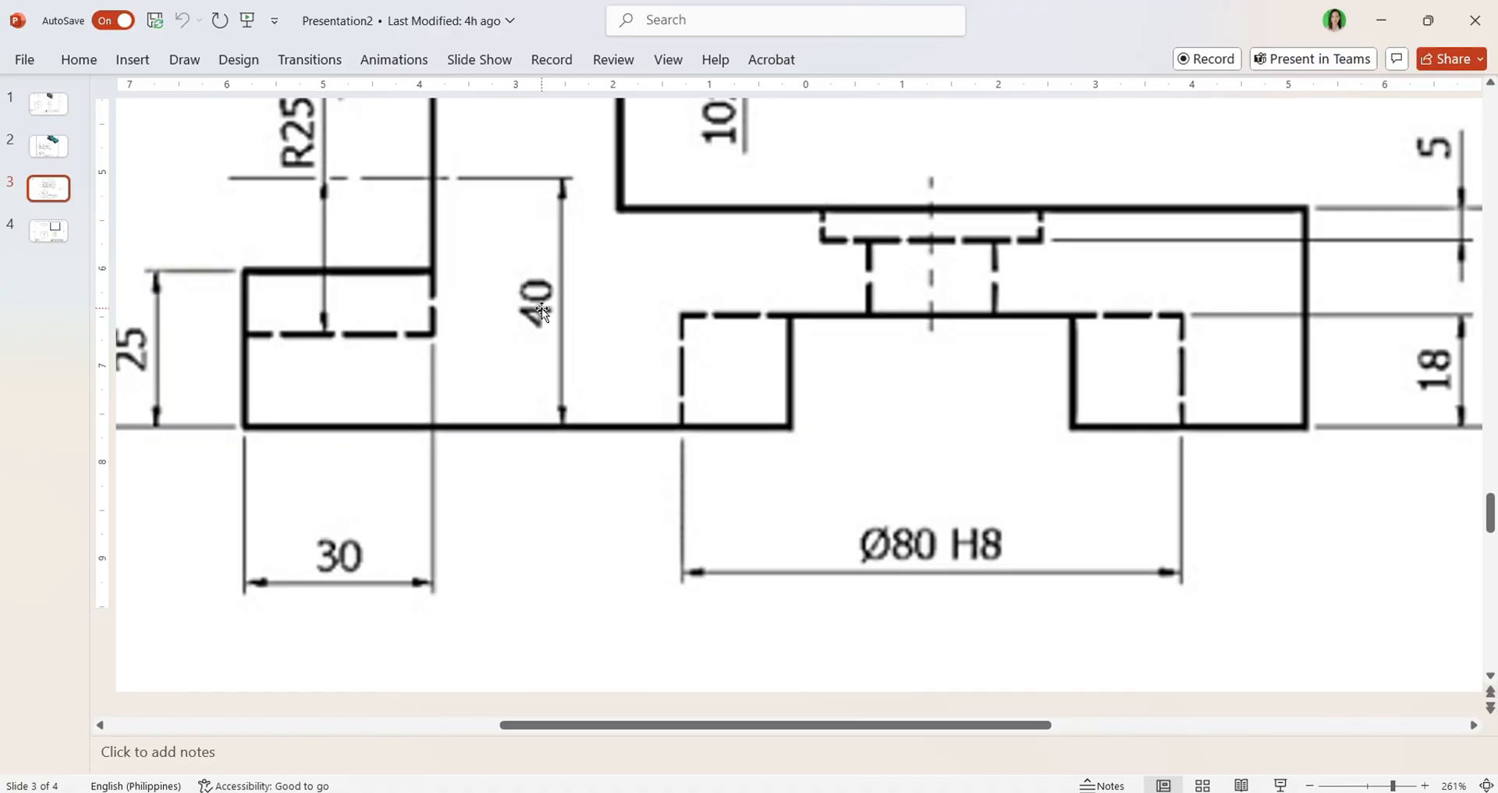
{"action": "key", "text": "alt+Tab"}
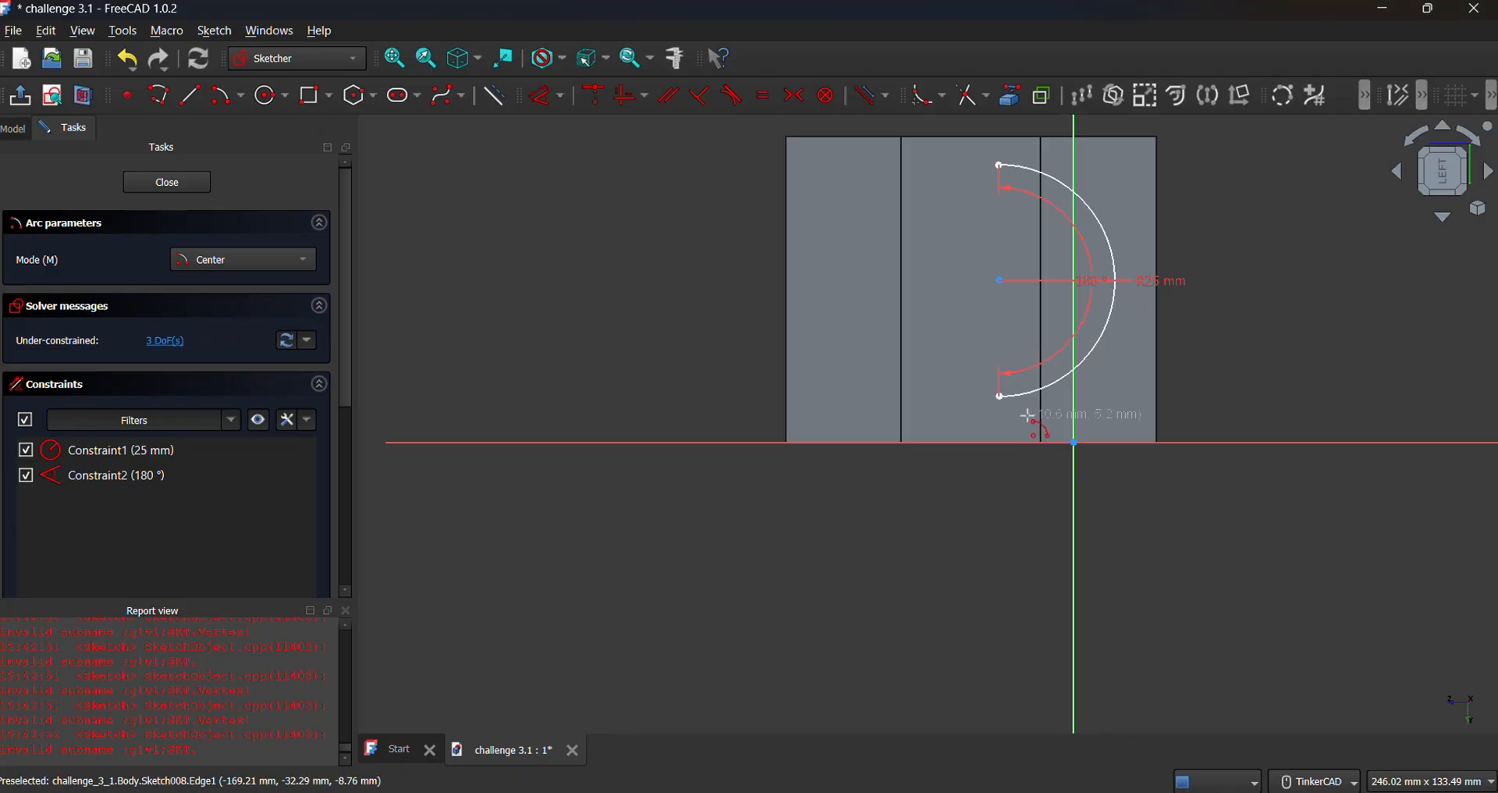
{"action": "left_click", "coordinate": [556, 103]}
{"action": "left_click", "coordinate": [1001, 282]}
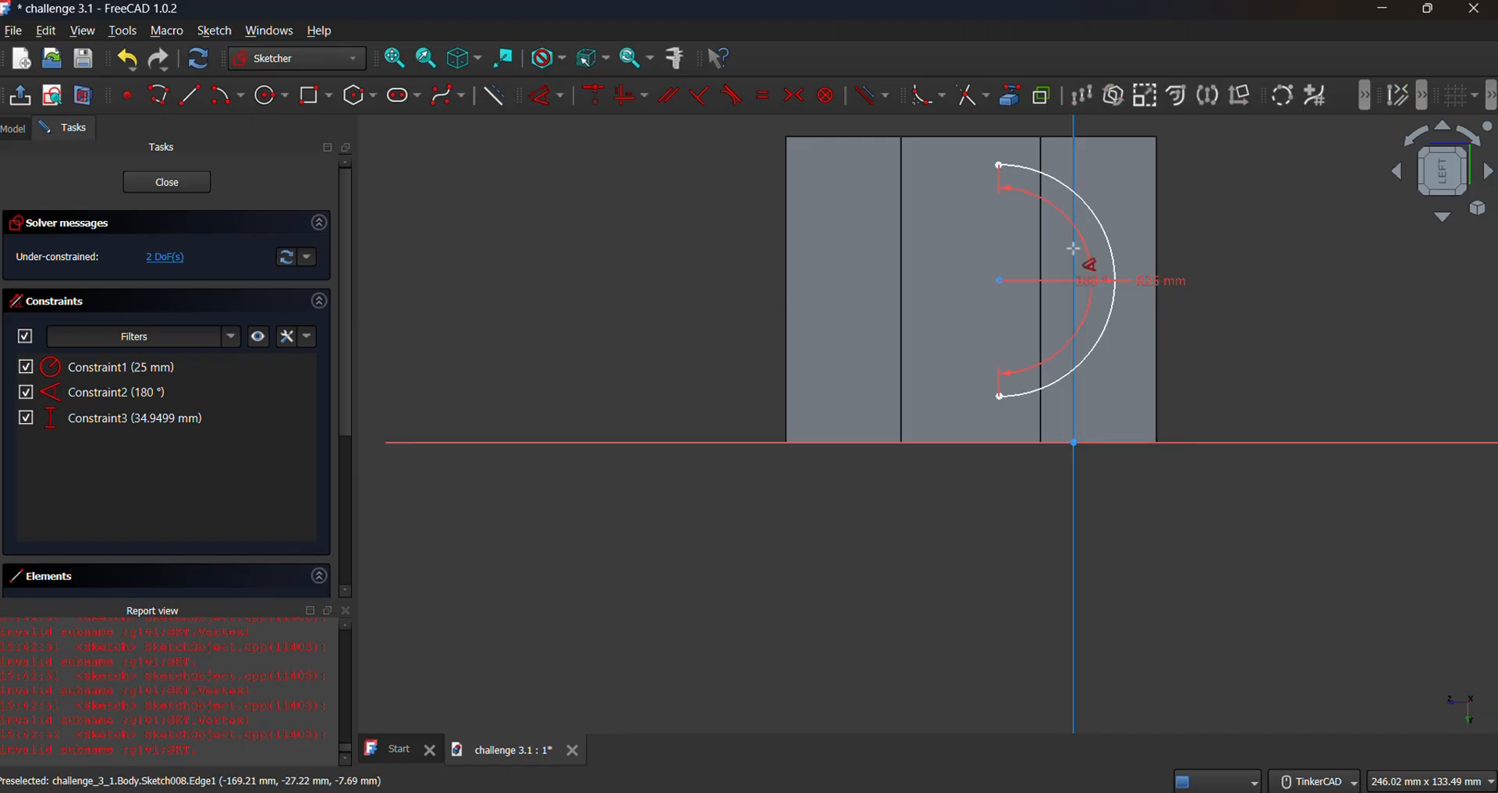
{"action": "key", "text": "Escape"}
Link the bracket's bottom edge and the side edge of the recessed middle face into the sketch as external geometry.
{"action": "left_click", "coordinate": [1159, 265]}
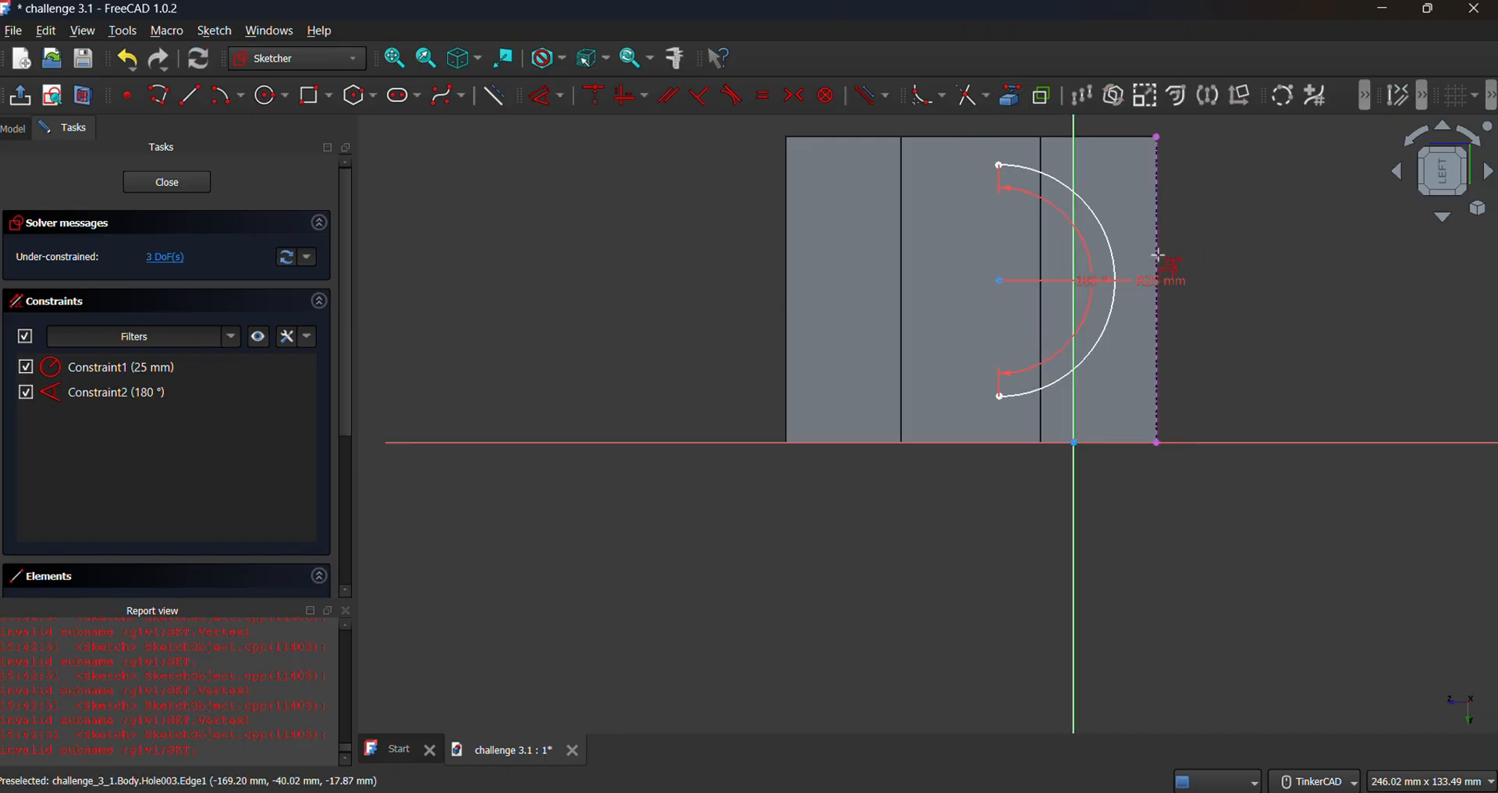
{"action": "left_click", "coordinate": [1011, 98]}
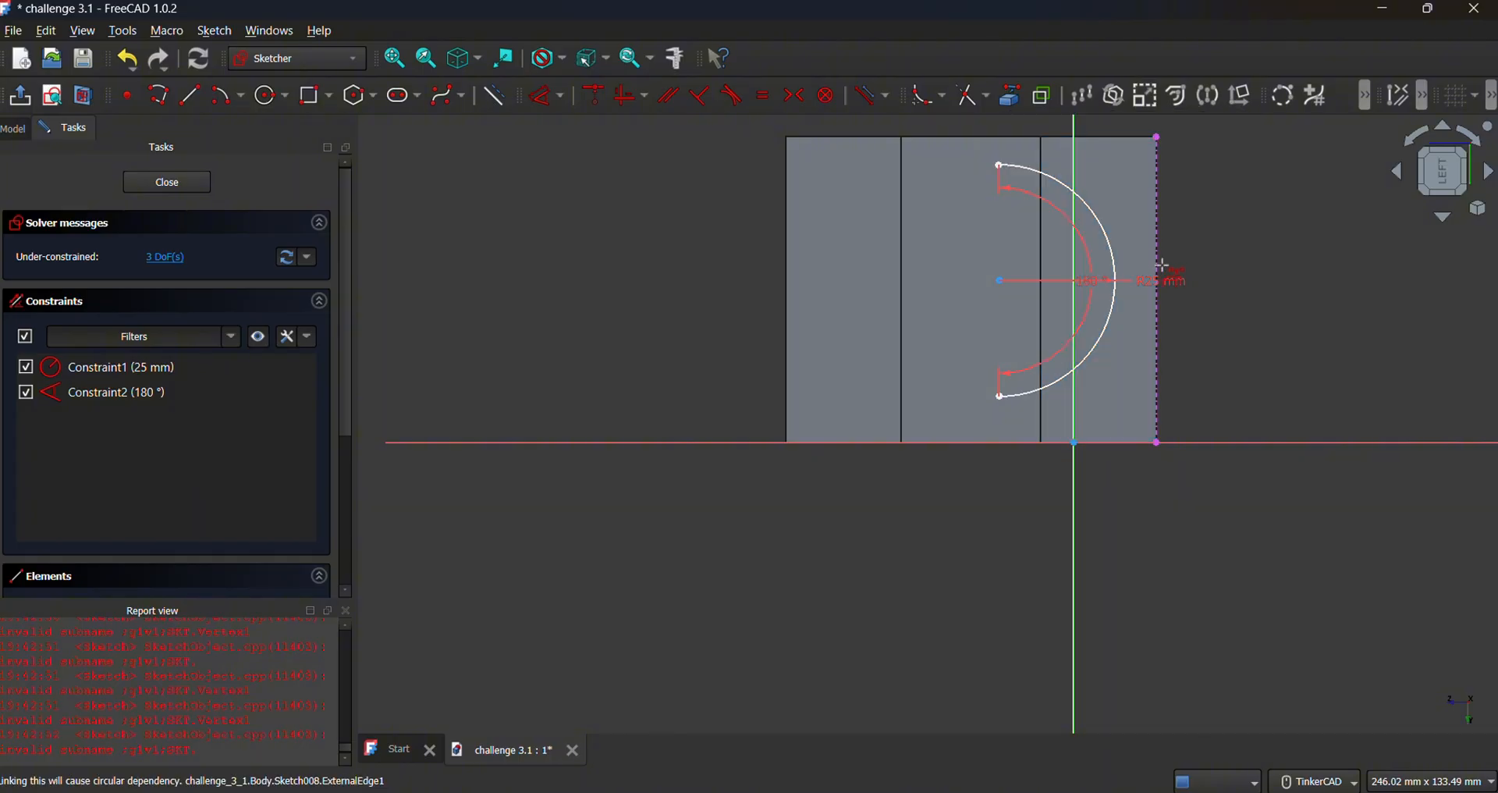
{"action": "left_click", "coordinate": [1006, 146]}
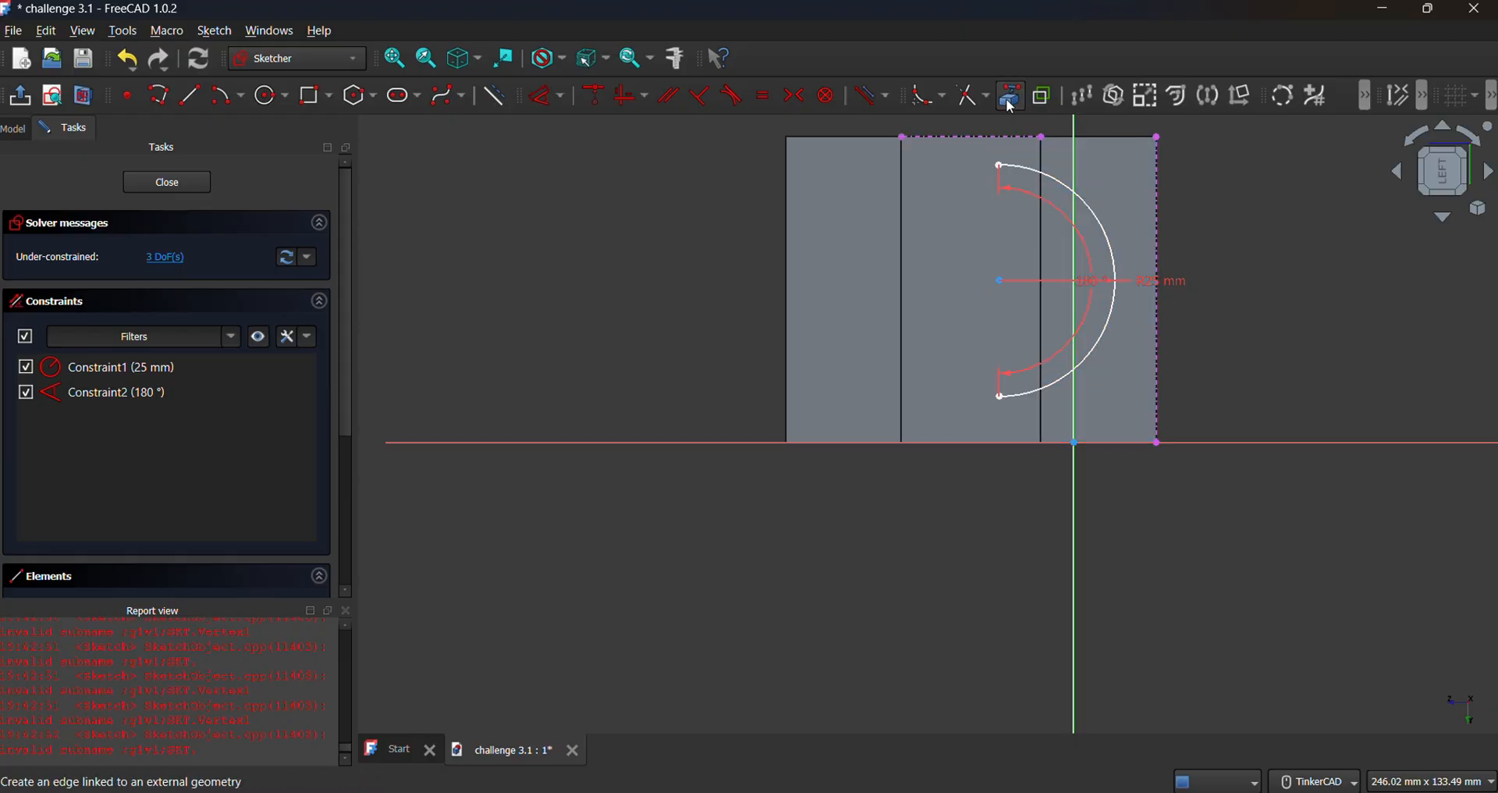
Dimension the arc's centre 40 mm from the bracket's linked bottom edge.
{"action": "left_click", "coordinate": [544, 95]}
{"action": "left_click", "coordinate": [1003, 286]}
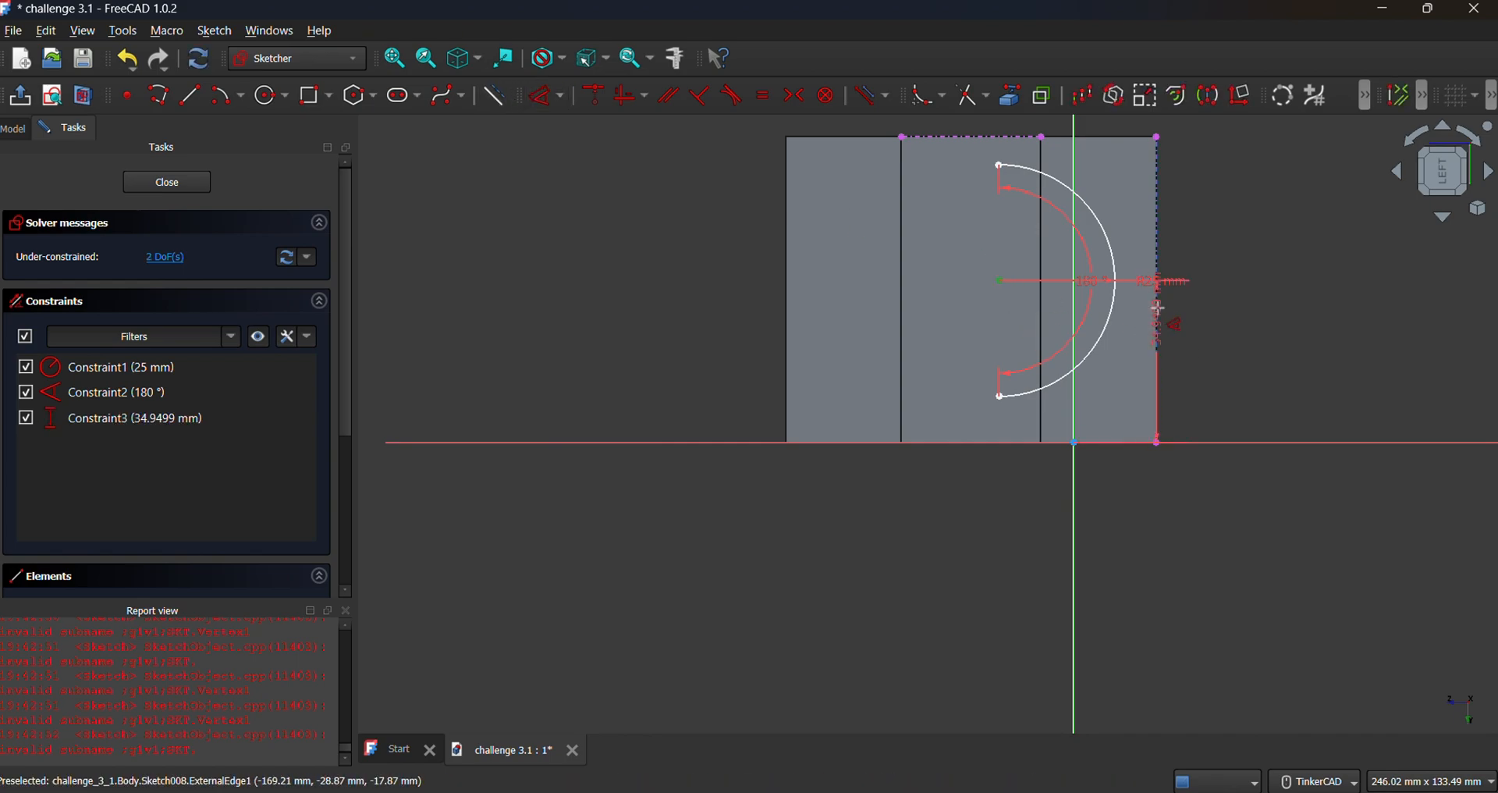
{"action": "left_click", "coordinate": [1160, 320]}
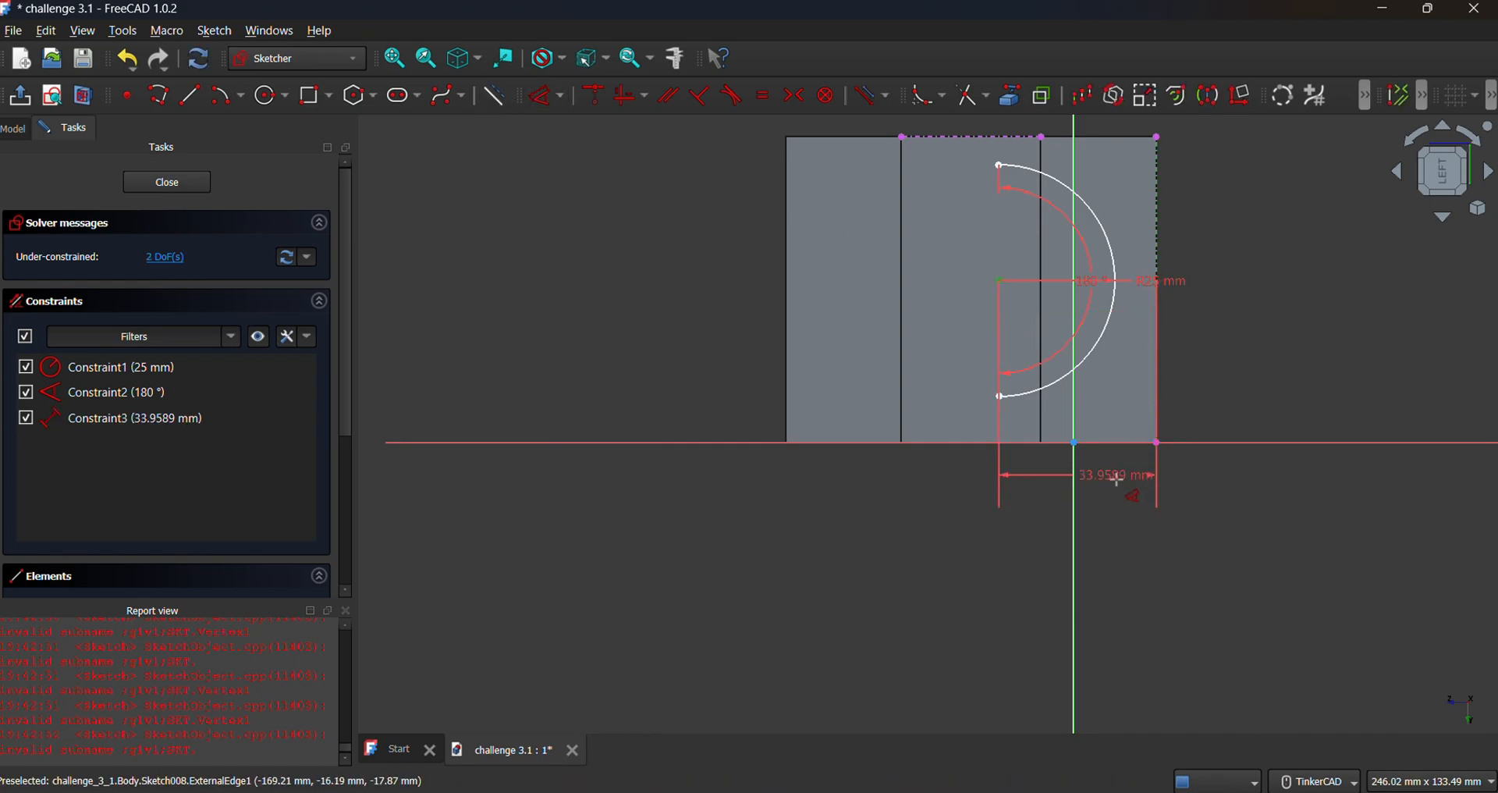
{"action": "left_click", "coordinate": [1085, 503]}
{"action": "type", "text": "40"}
{"action": "key", "text": "Return"}
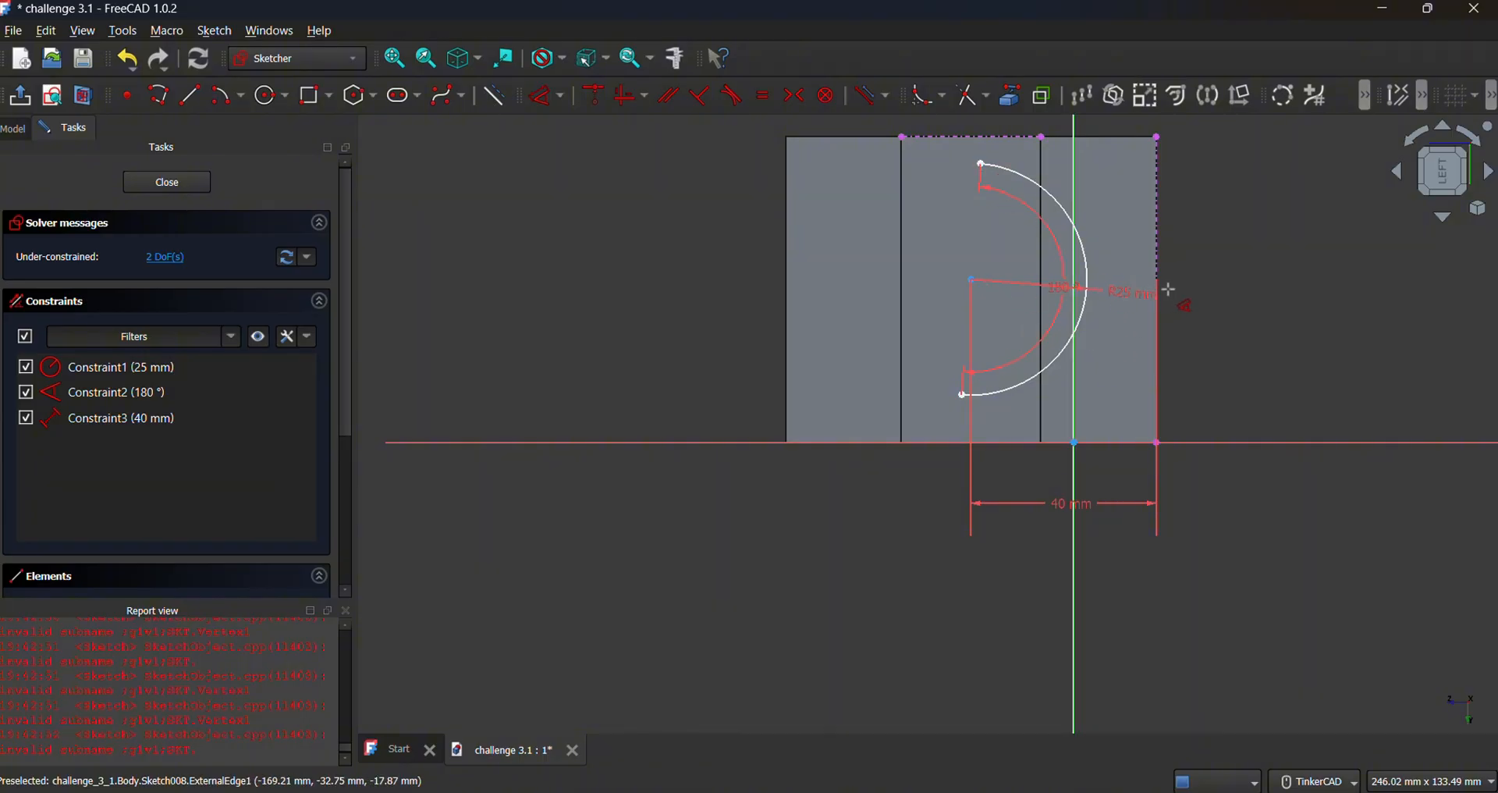
Dimension one end point of the arc 40 mm from the linked bottom edge and shift the arc slightly along its free direction.
{"action": "left_click", "coordinate": [984, 170]}
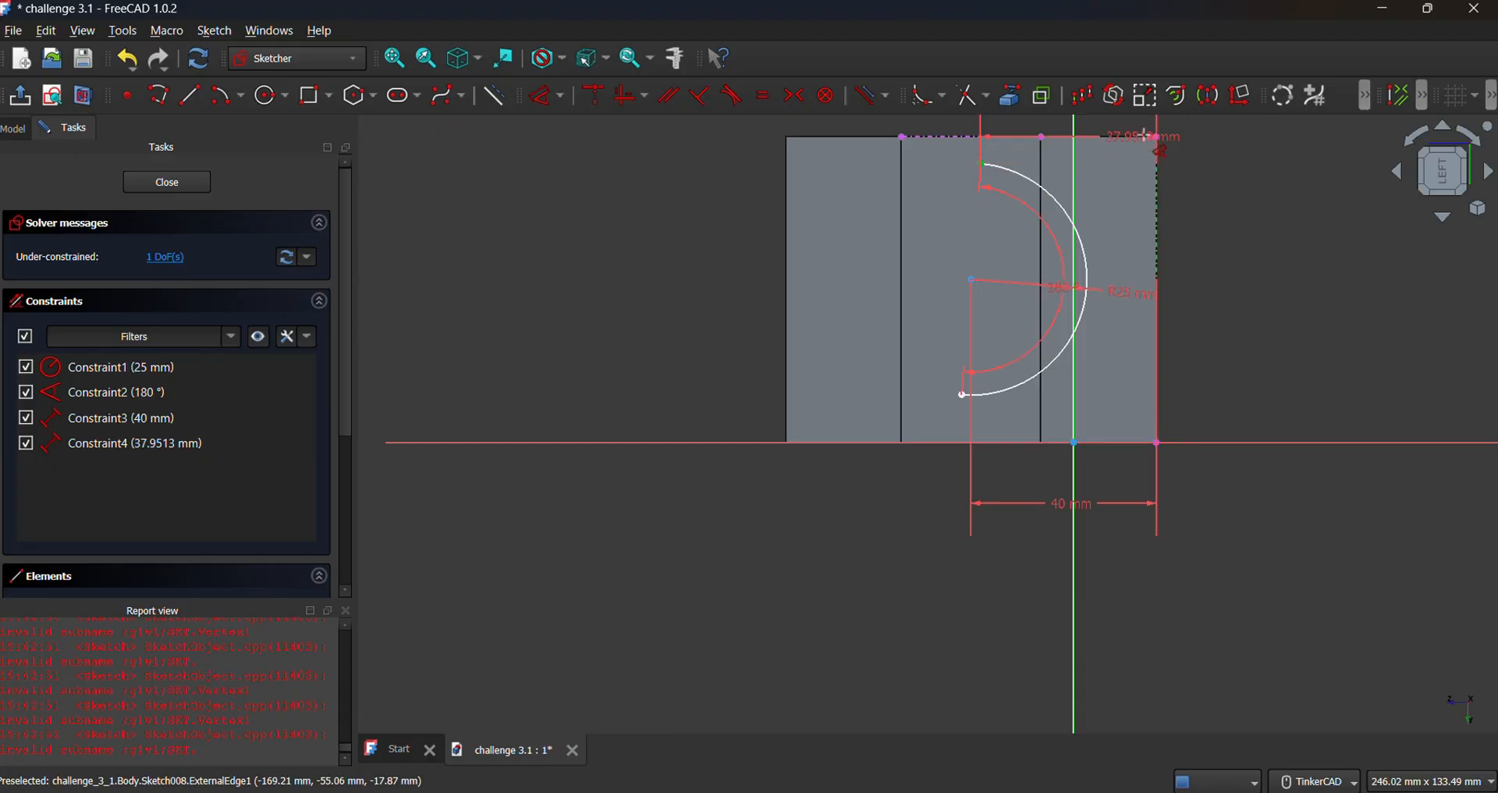
{"action": "left_click", "coordinate": [1122, 125]}
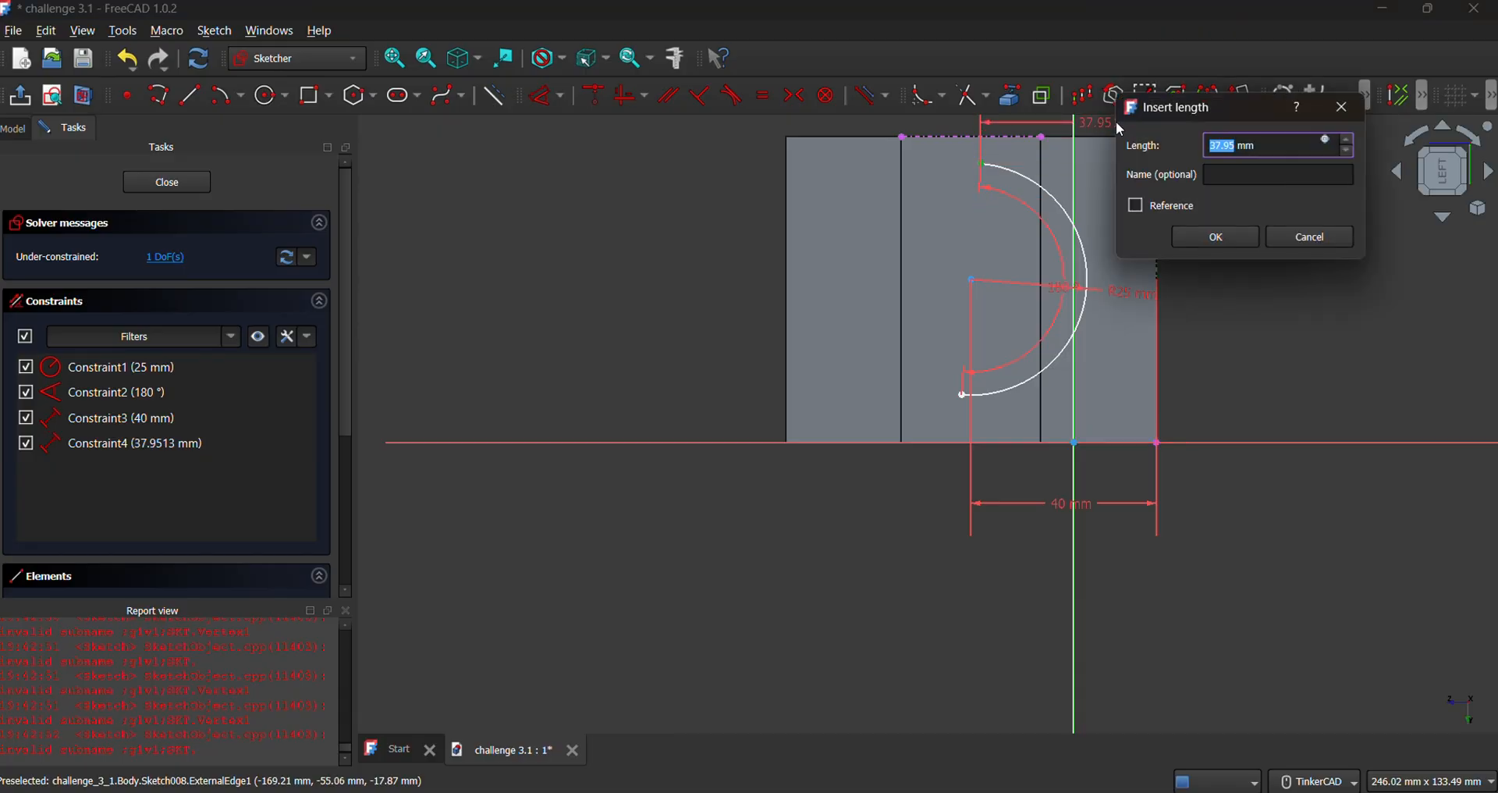
{"action": "type", "text": "40"}
{"action": "key", "text": "Return"}
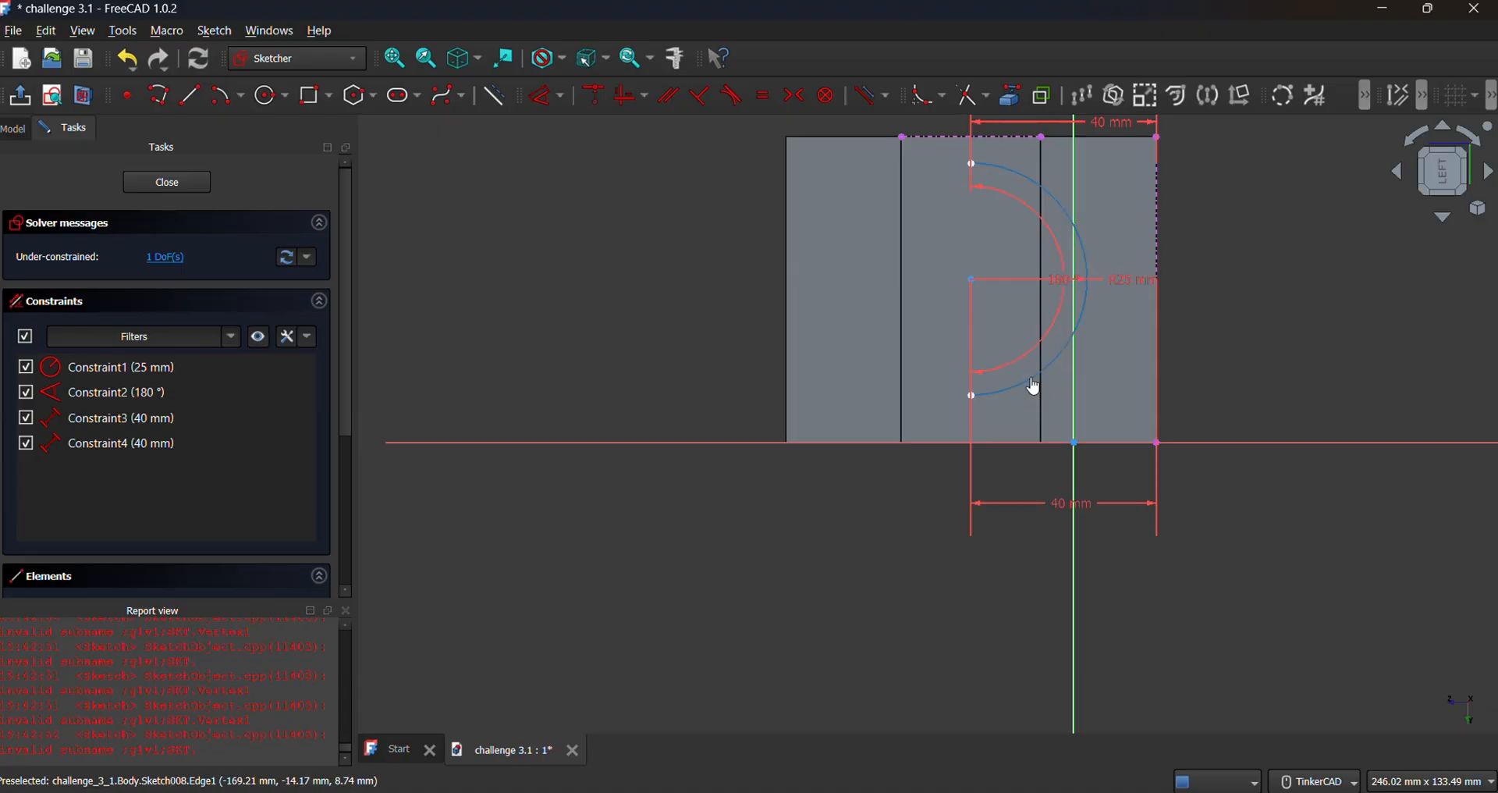
{"action": "mouse_move", "coordinate": [1033, 384]}
{"action": "left_mouse_down"}
{"action": "mouse_move", "coordinate": [1050, 355]}
{"action": "mouse_move", "coordinate": [1044, 417]}
{"action": "mouse_move", "coordinate": [1042, 394]}
{"action": "left_mouse_up"}
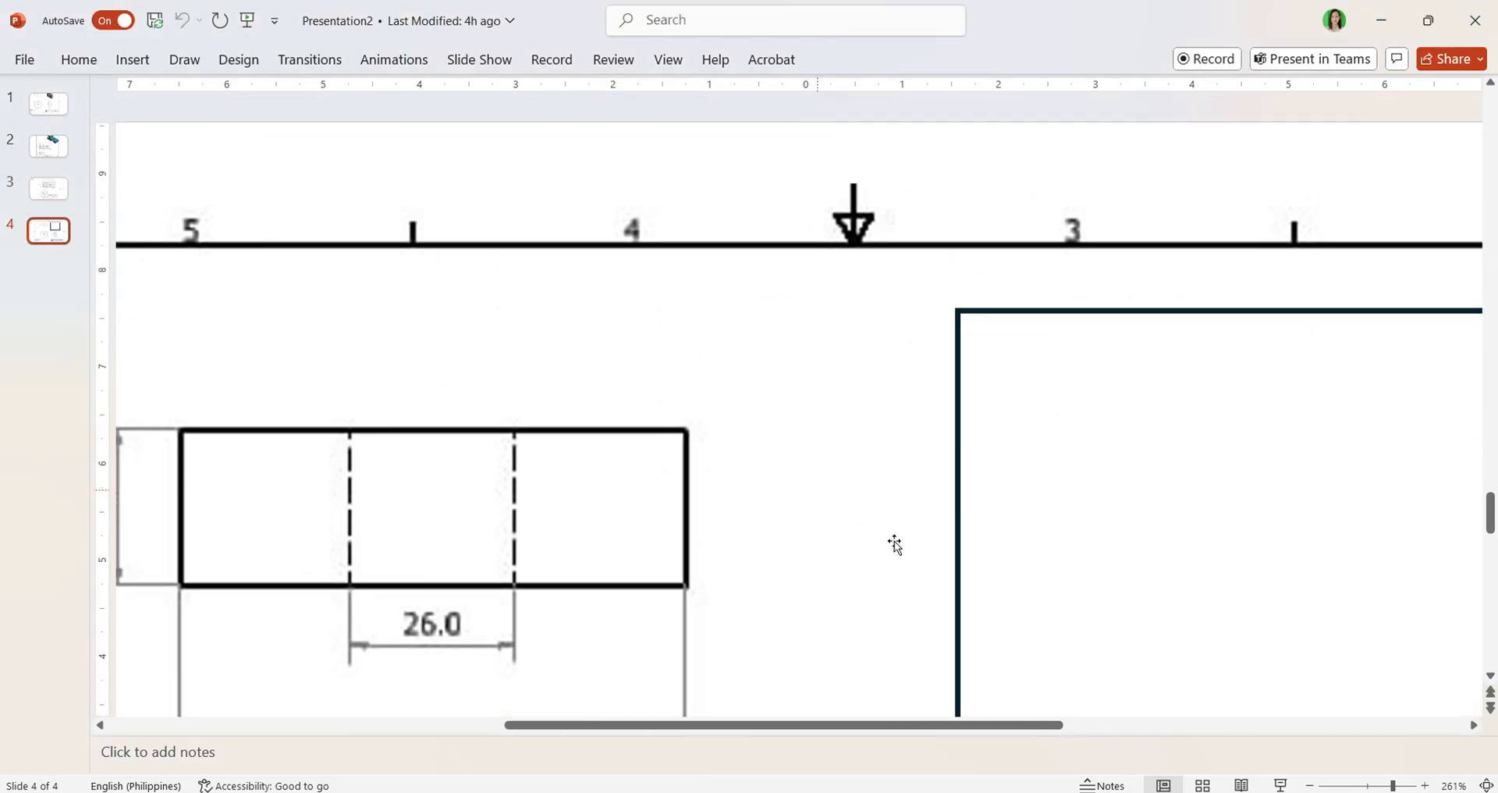
Examine the reference drawing's top and front views for the position of the R25 cutout across the bracket's width.
{"action": "scroll", "coordinate": [1127, 672], "scroll_direction": "up", "scroll_amount": 5}
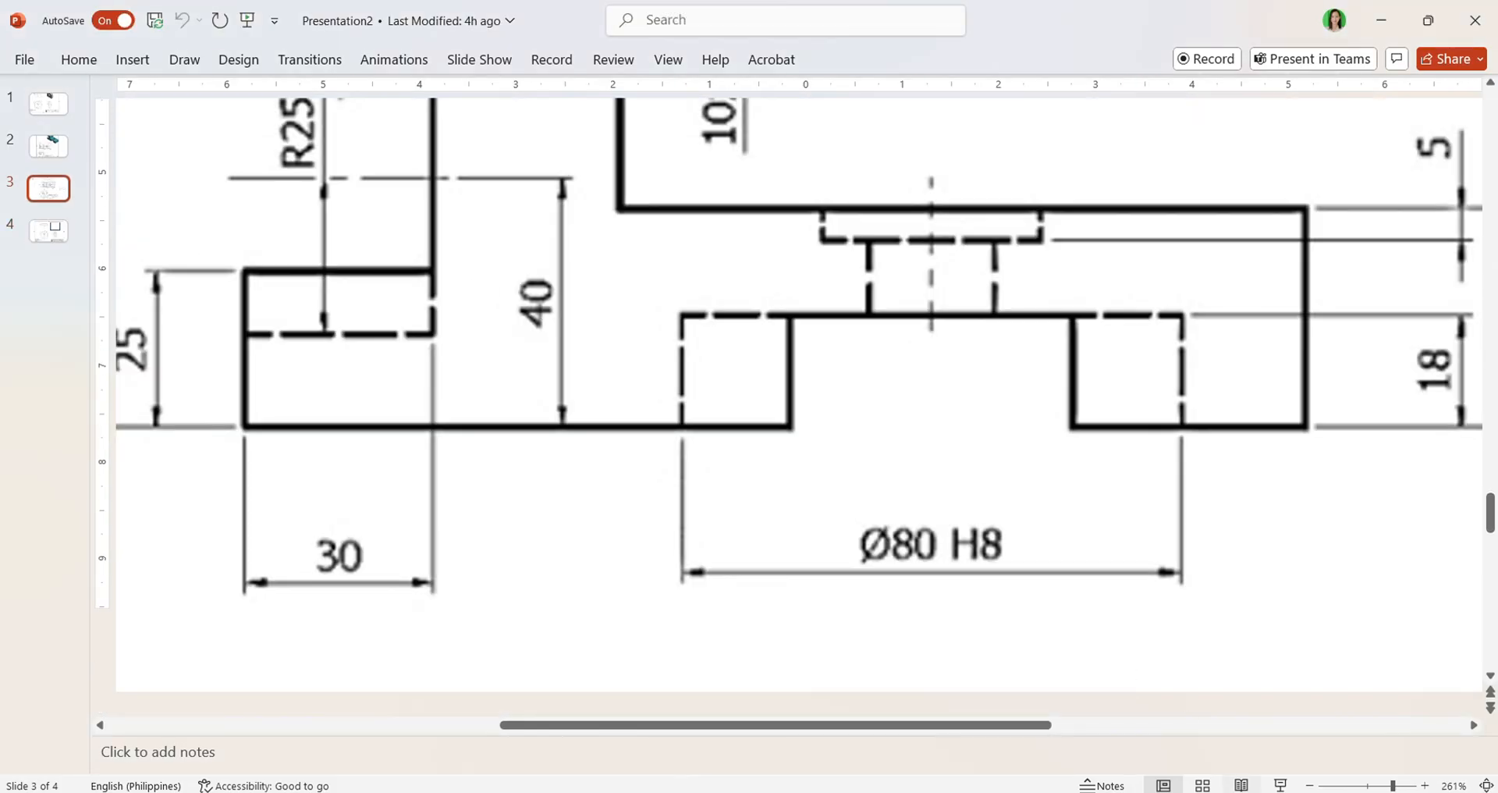
{"action": "left_click", "coordinate": [1309, 786]}
{"action": "left_click", "coordinate": [1309, 786]}
{"action": "left_click", "coordinate": [1309, 786]}
{"action": "left_click", "coordinate": [1309, 786]}
{"action": "left_click", "coordinate": [1309, 786]}
{"action": "left_click", "coordinate": [1309, 786]}
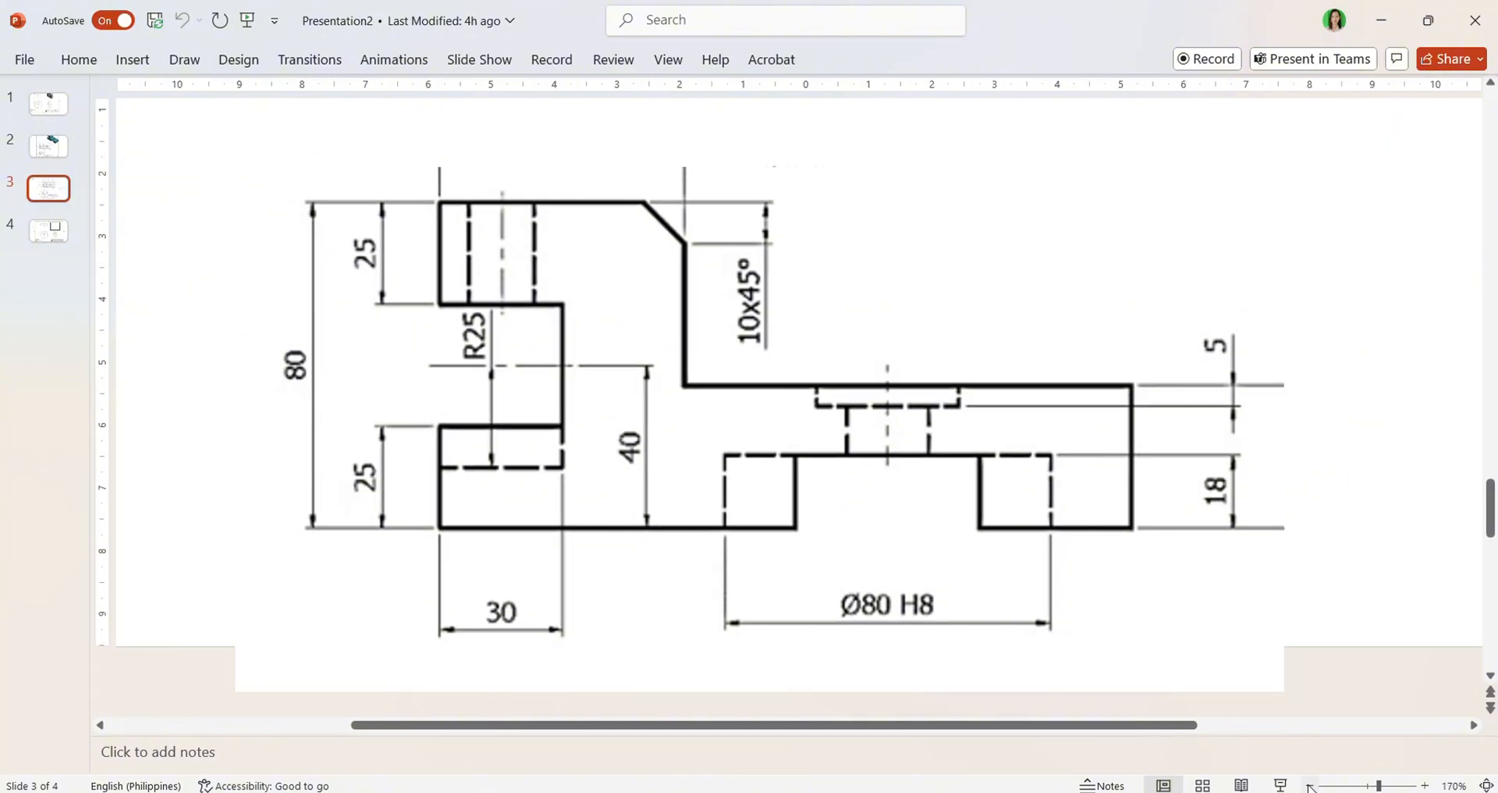
{"action": "left_click", "coordinate": [1309, 786]}
{"action": "left_click", "coordinate": [1310, 786]}
{"action": "left_click", "coordinate": [1310, 785]}
{"action": "left_click", "coordinate": [1309, 786]}
{"action": "left_click", "coordinate": [1309, 785]}
{"action": "left_click", "coordinate": [1309, 785]}
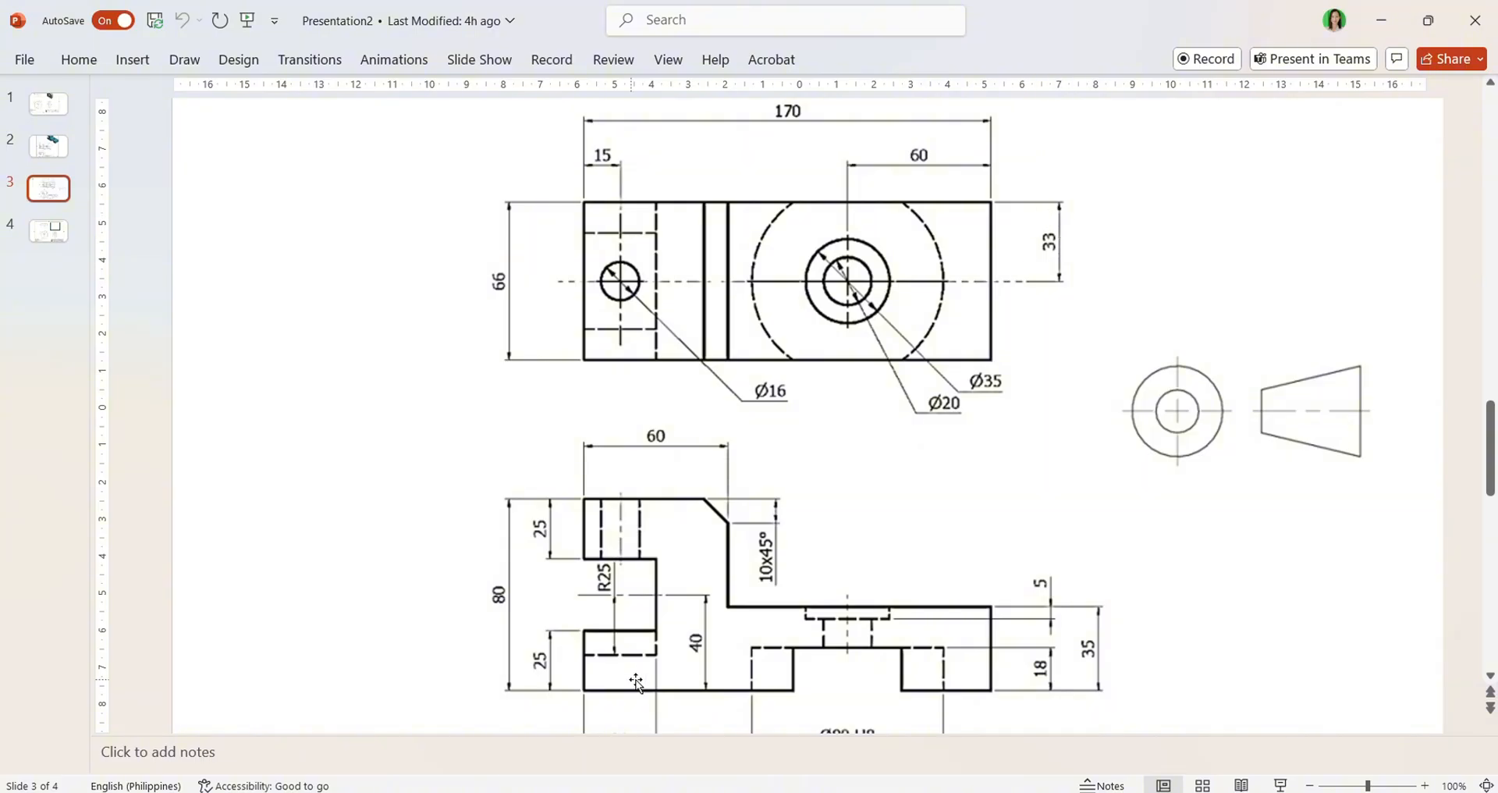
{"action": "key", "text": "alt+Tab"}
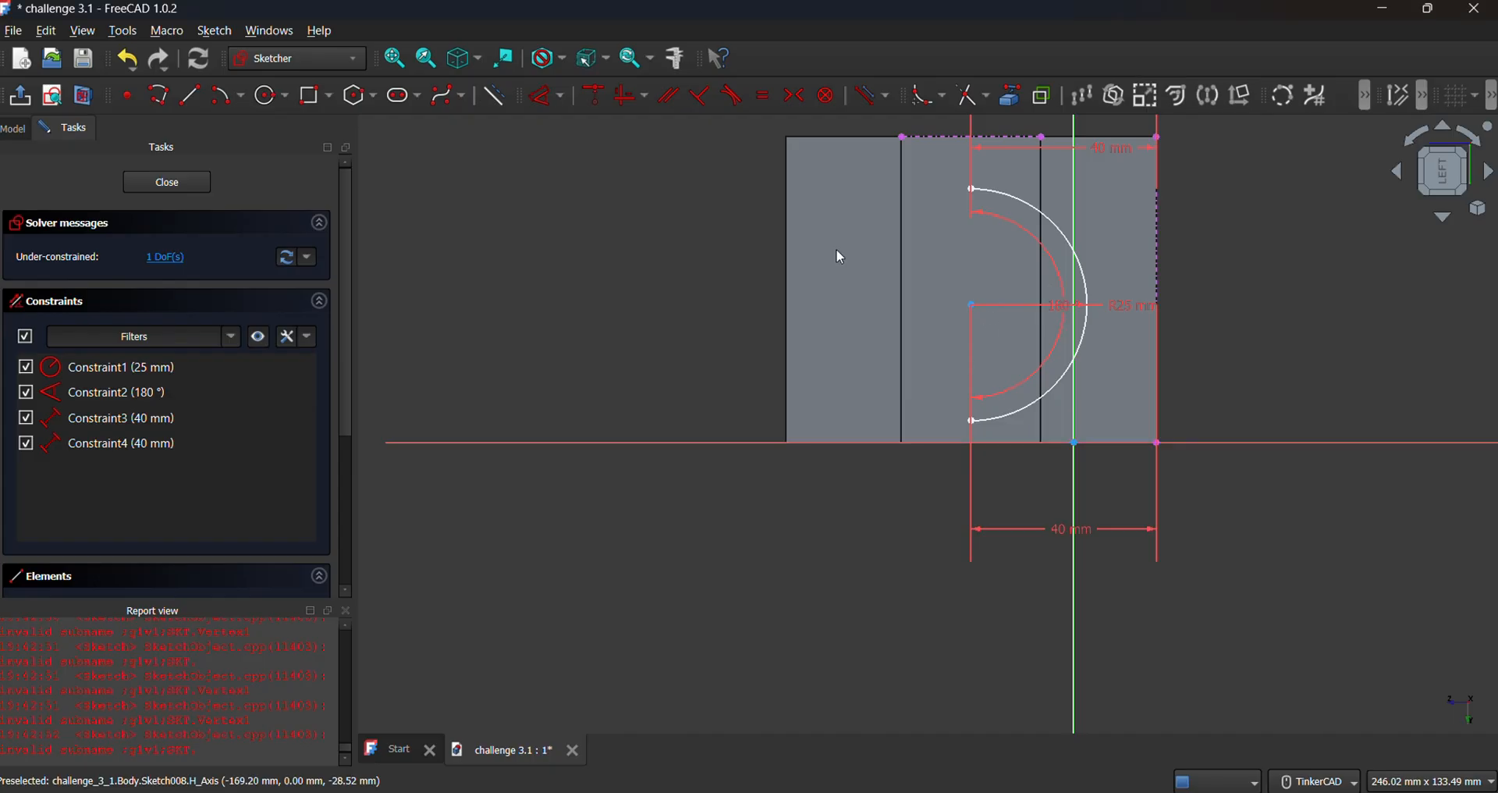
Dimension the arc's centre 33 mm from the bracket's linked side edge.
{"action": "left_click", "coordinate": [976, 315]}
{"action": "left_click", "coordinate": [1268, 228]}
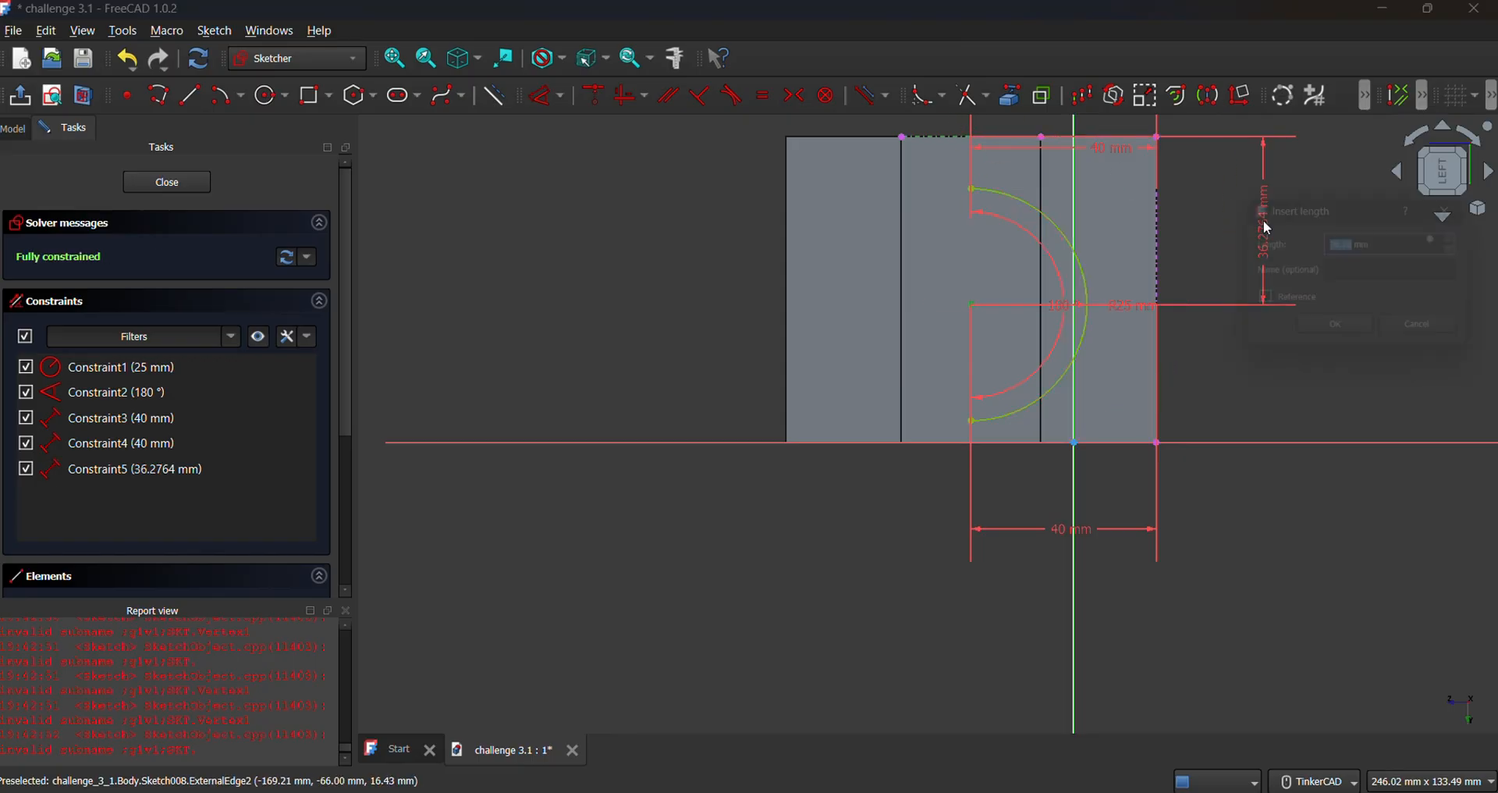
{"action": "type", "text": "33"}
{"action": "key", "text": "Return"}
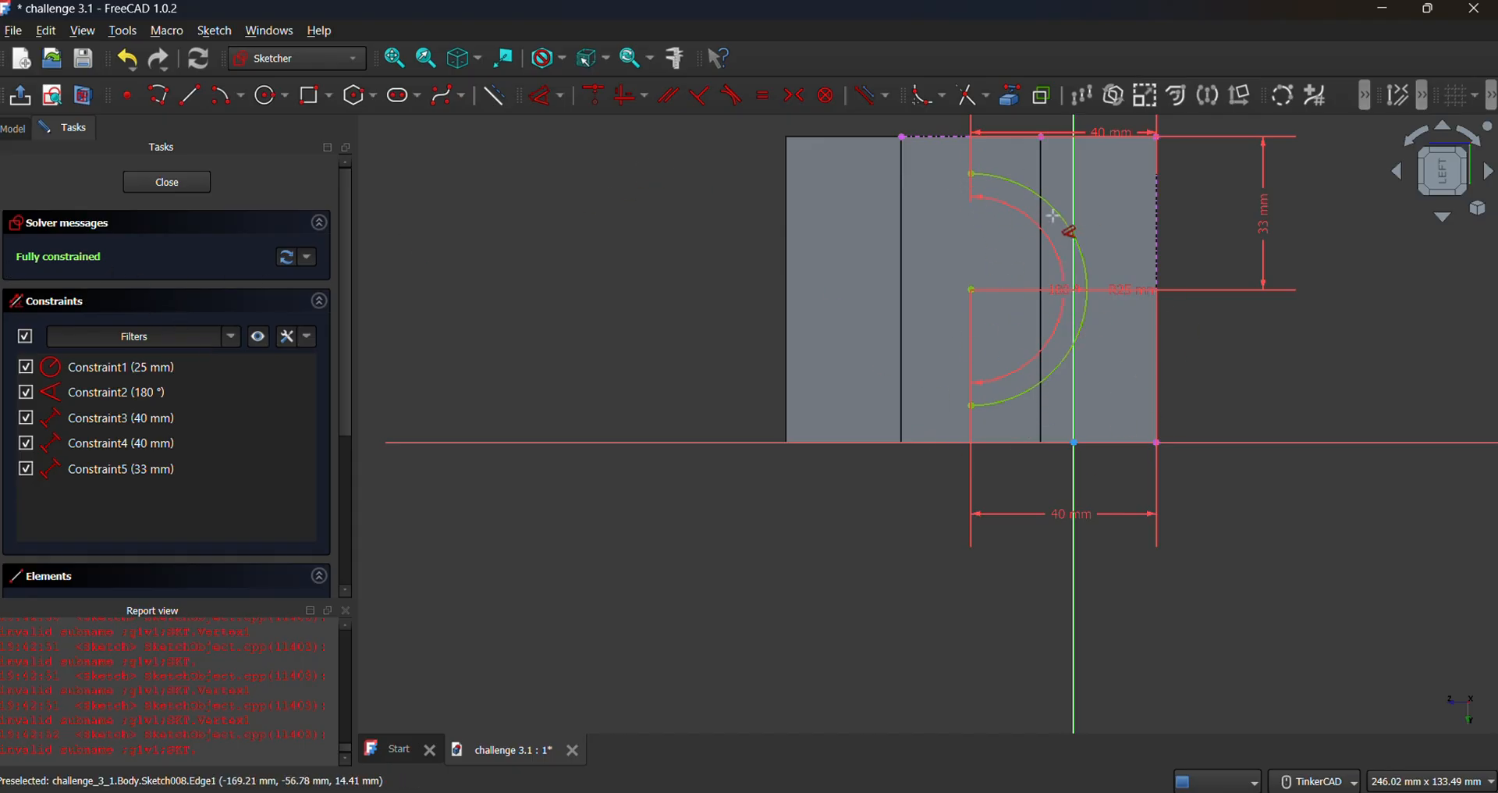
{"action": "left_click", "coordinate": [988, 405]}
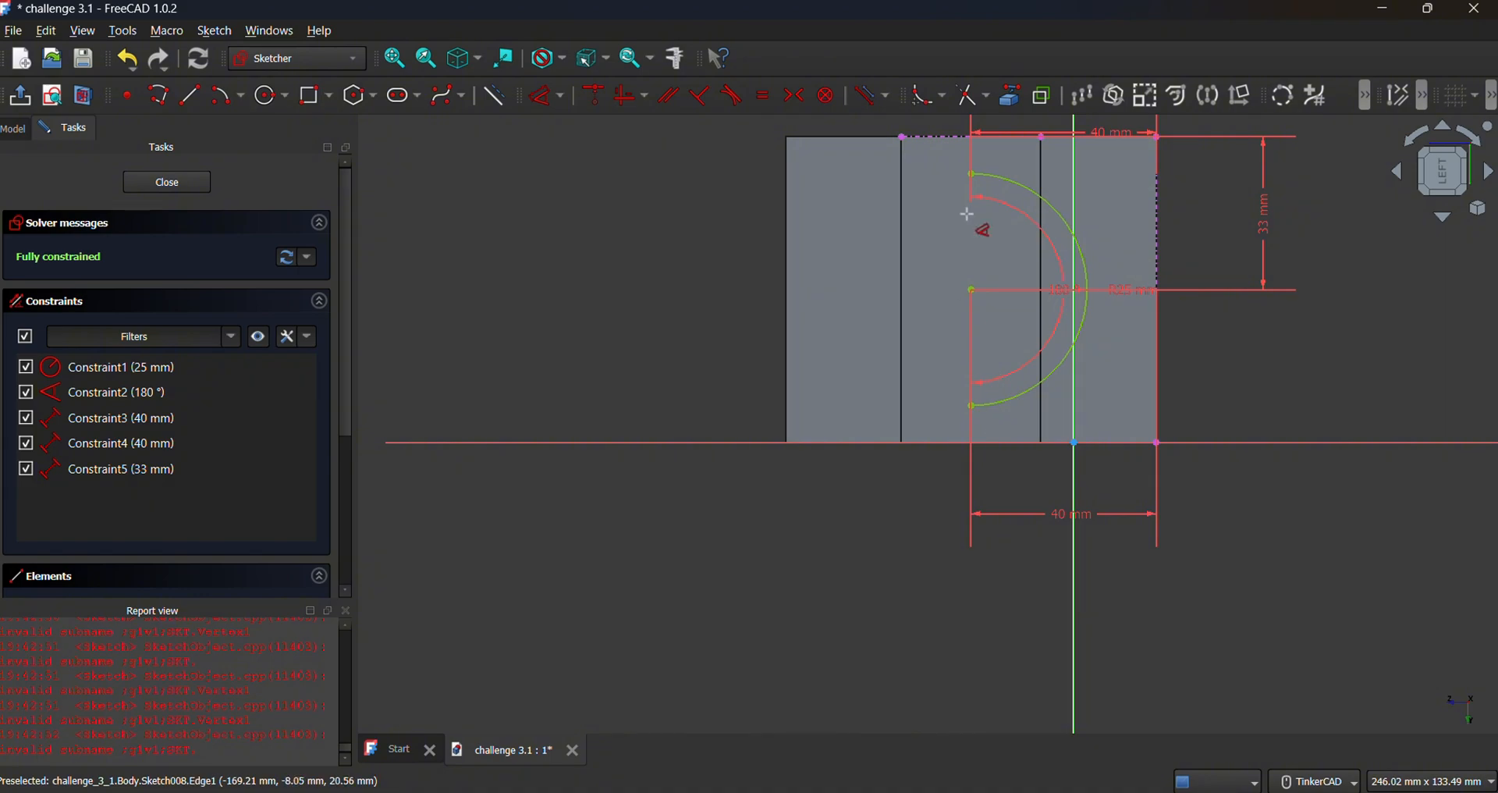
Close the R25 arc with a straight line between its two end points and finish the sketch.
{"action": "left_click", "coordinate": [190, 95]}
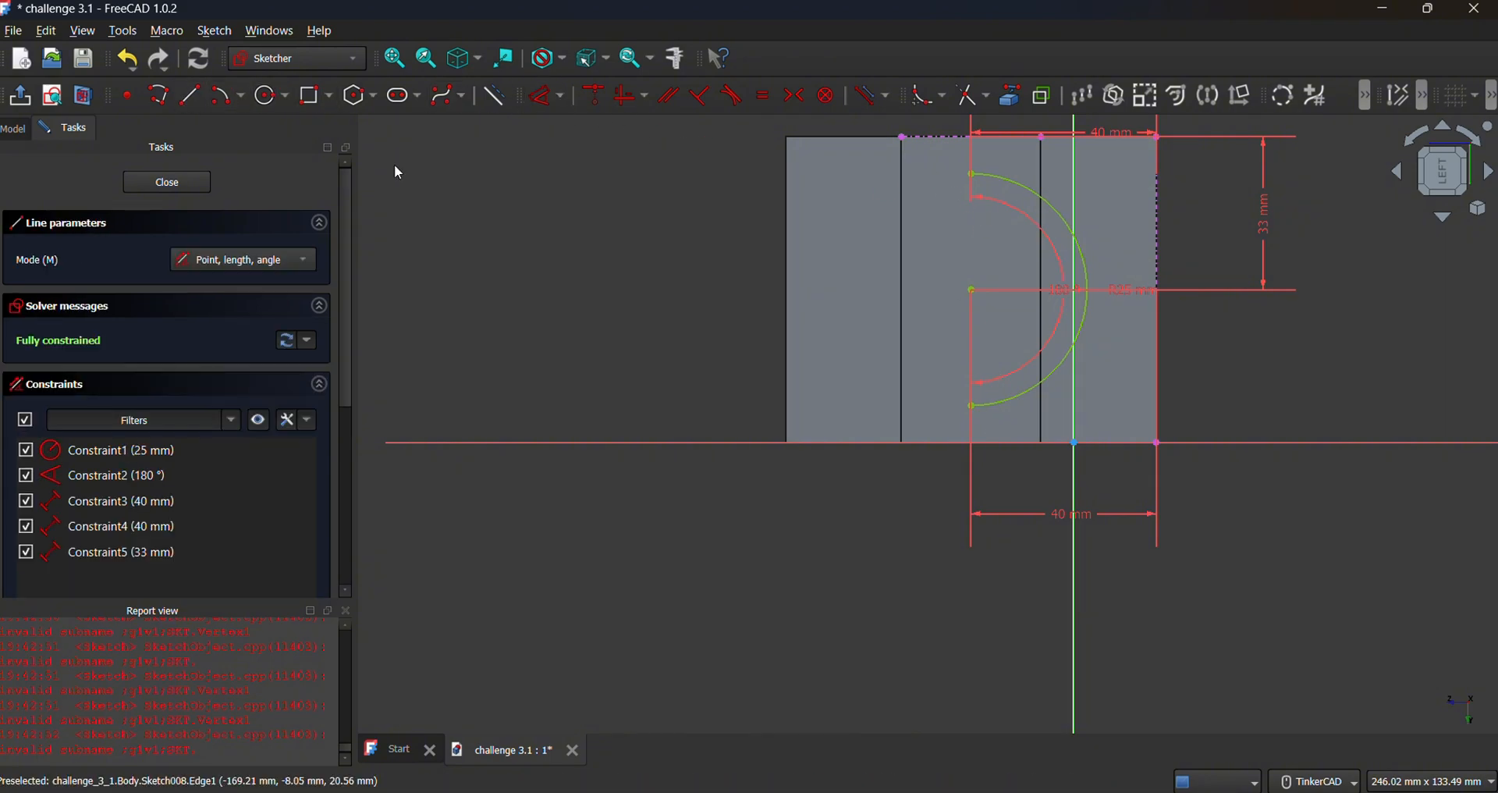
{"action": "scroll", "coordinate": [977, 181], "scroll_direction": "up", "scroll_amount": 4}
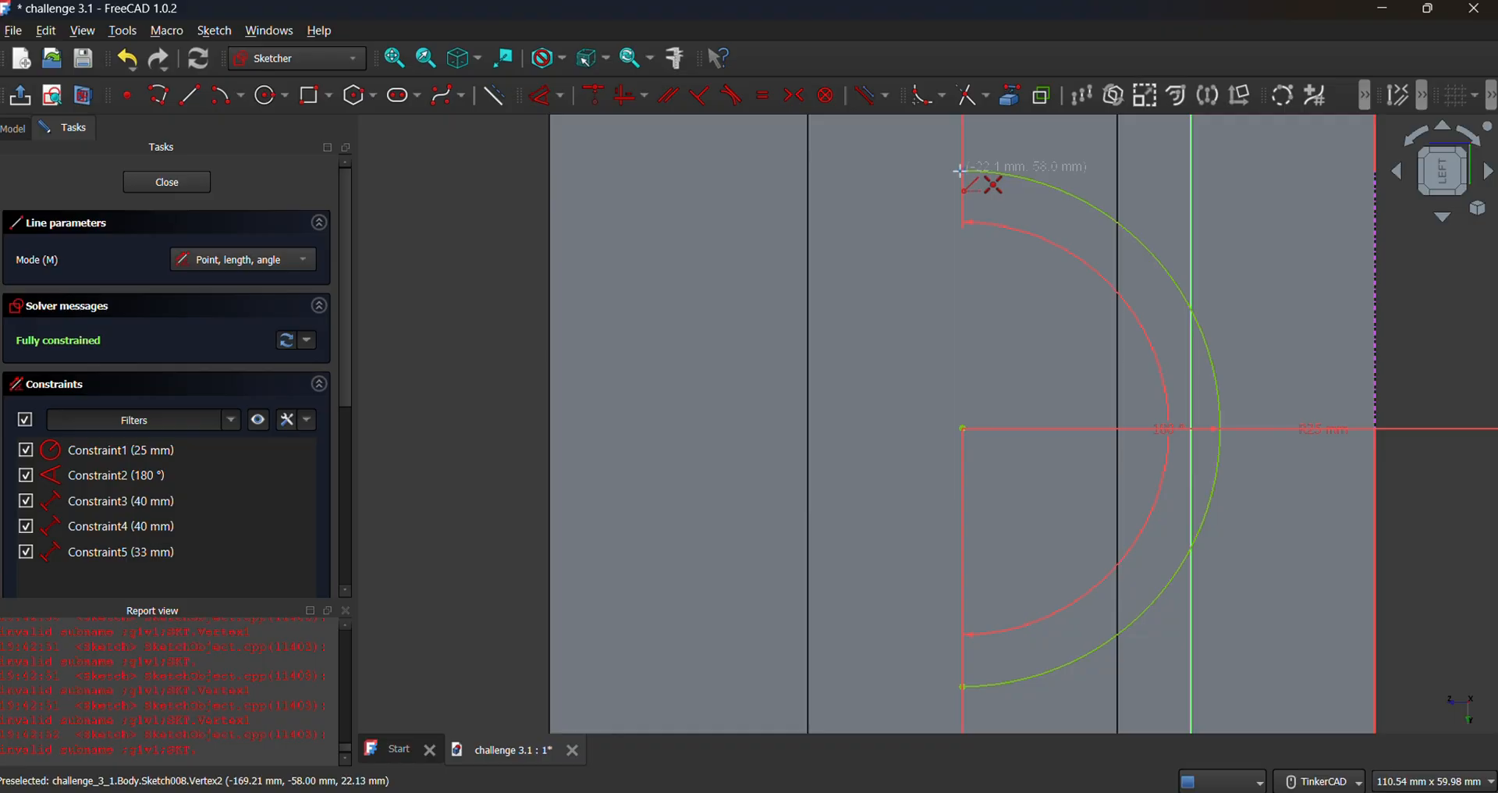
{"action": "left_click", "coordinate": [962, 170]}
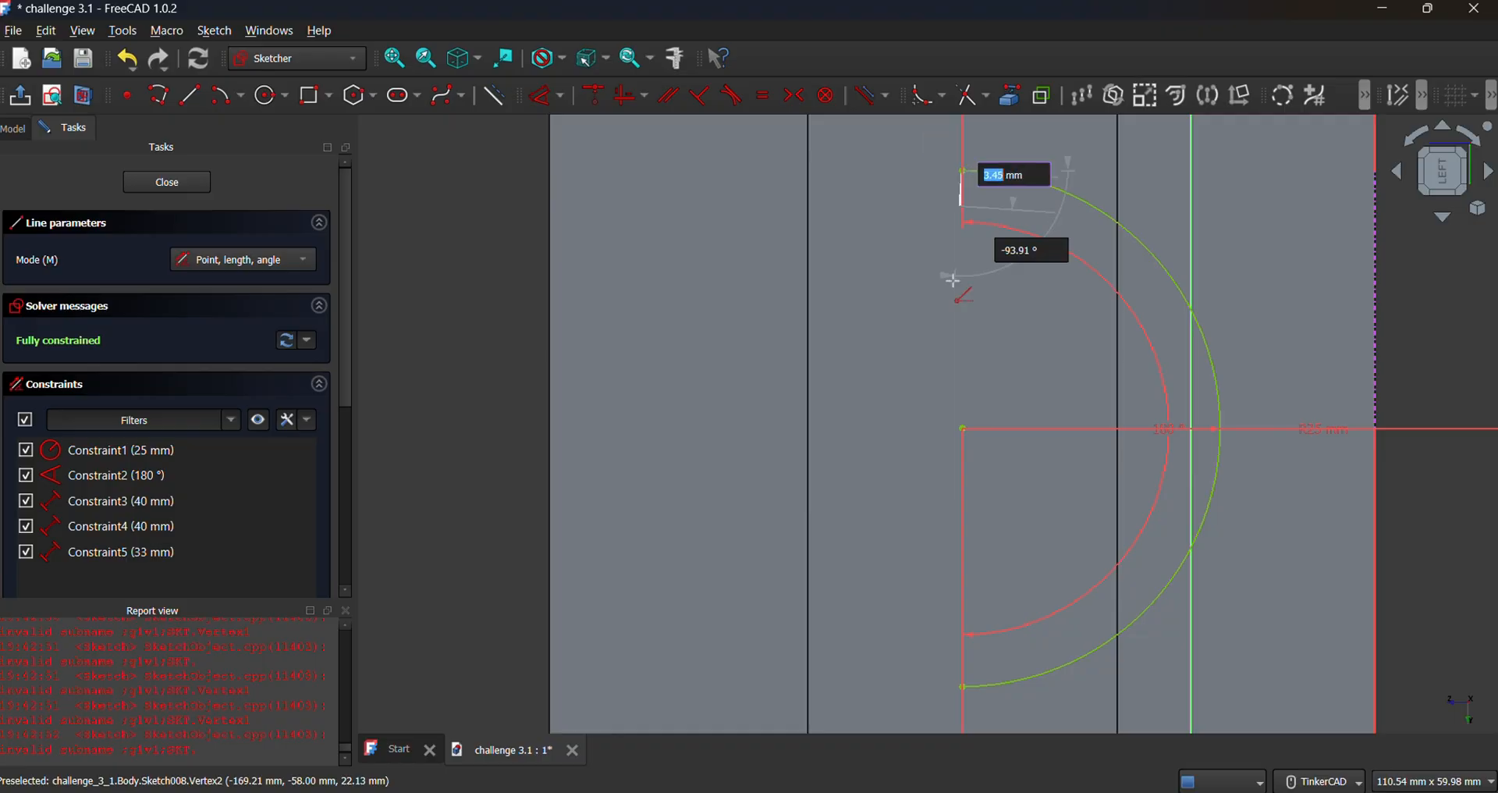
{"action": "left_click", "coordinate": [958, 687]}
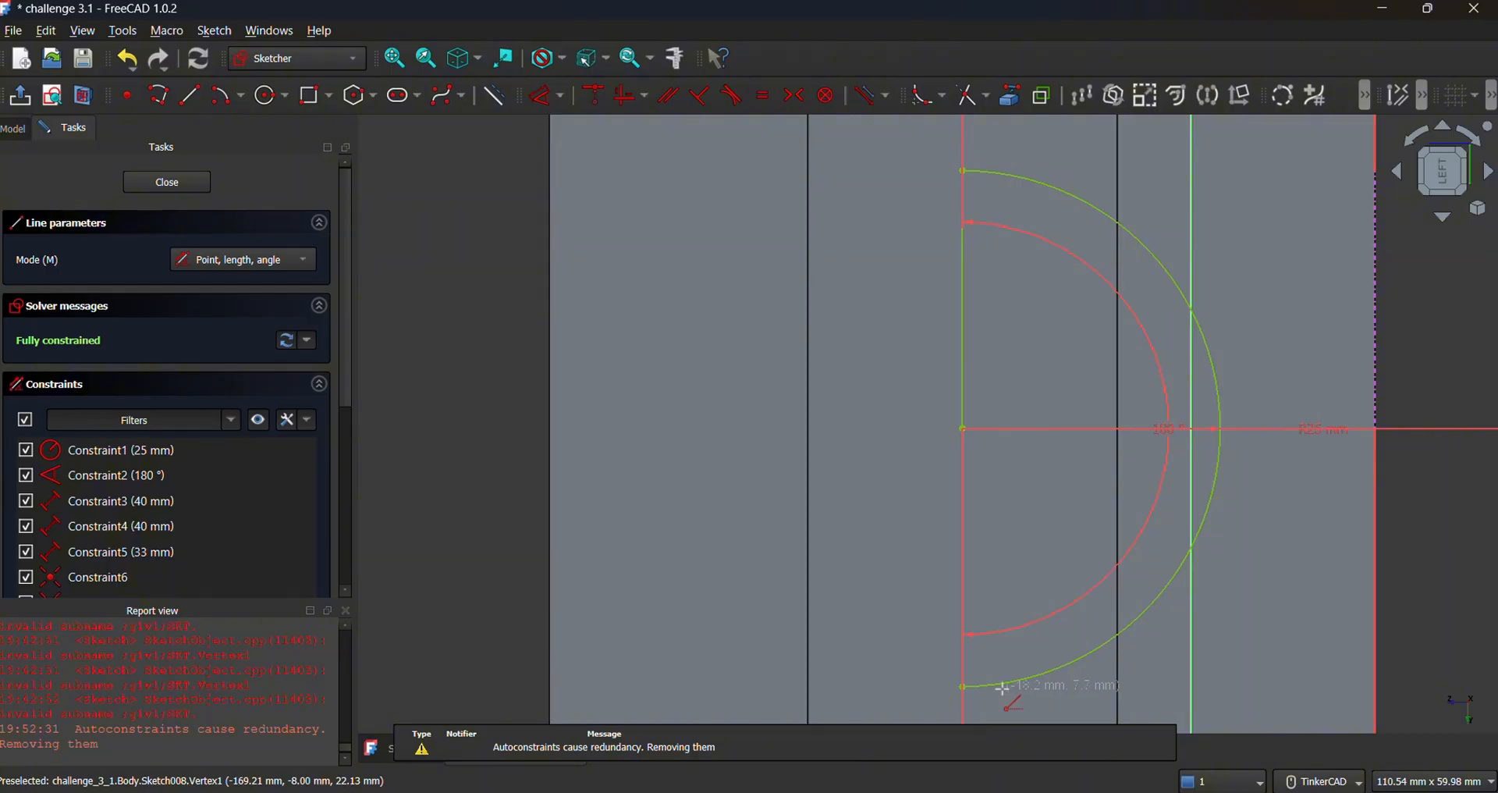
{"action": "scroll", "coordinate": [1002, 688], "scroll_direction": "up", "scroll_amount": 5}
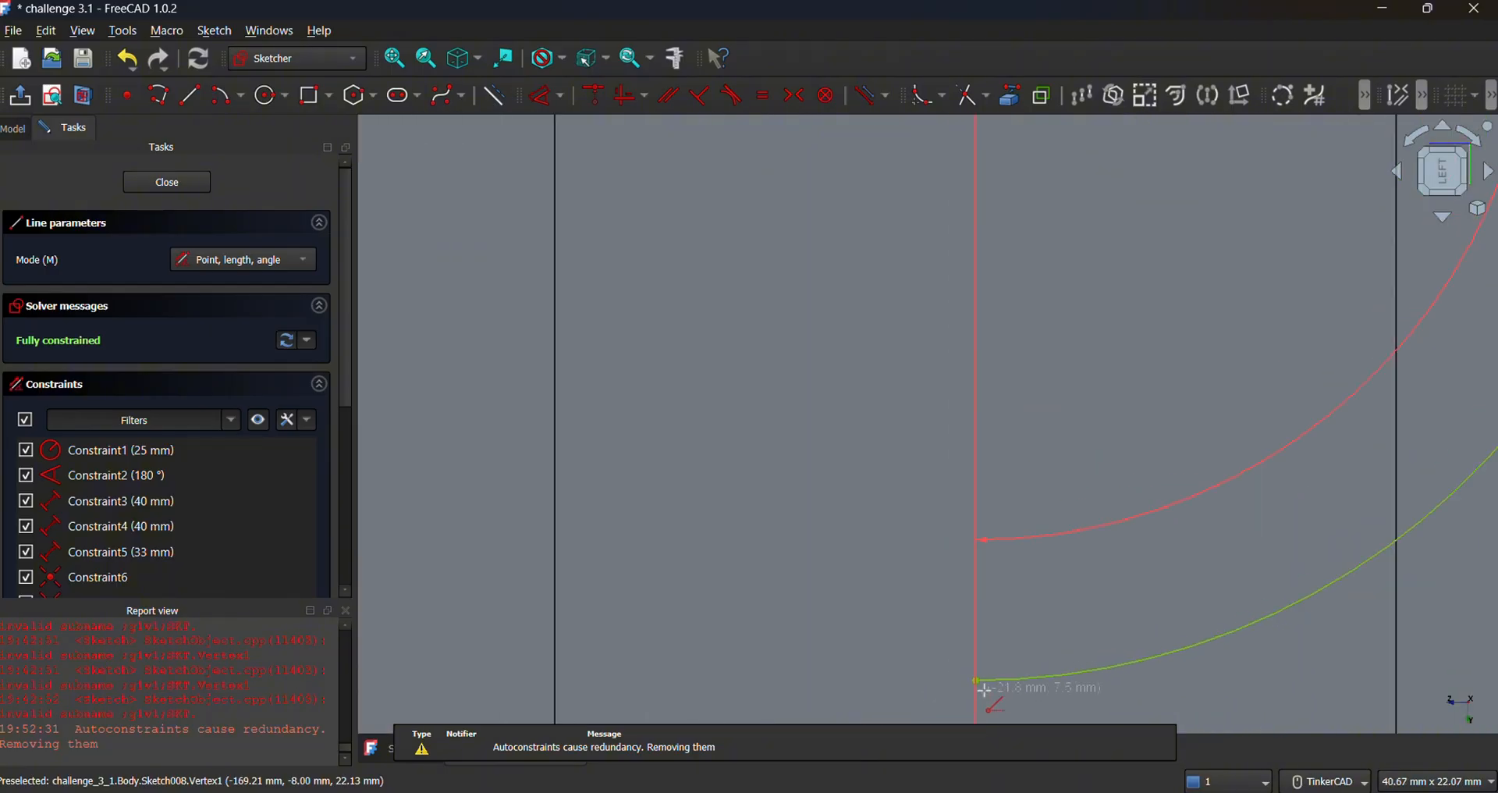
{"action": "scroll", "coordinate": [984, 690], "scroll_direction": "down", "scroll_amount": 6}
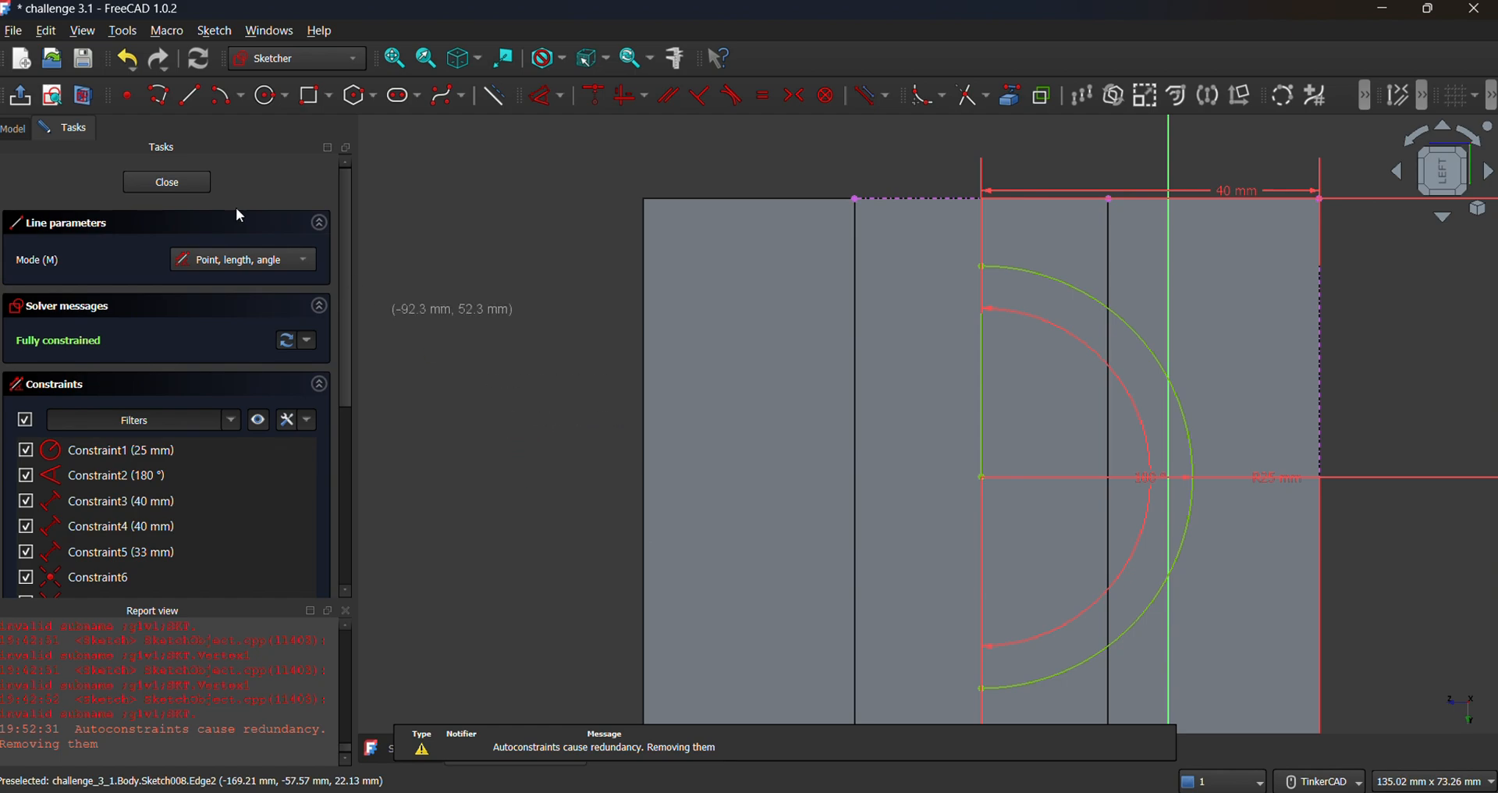
{"action": "left_click", "coordinate": [172, 182]}
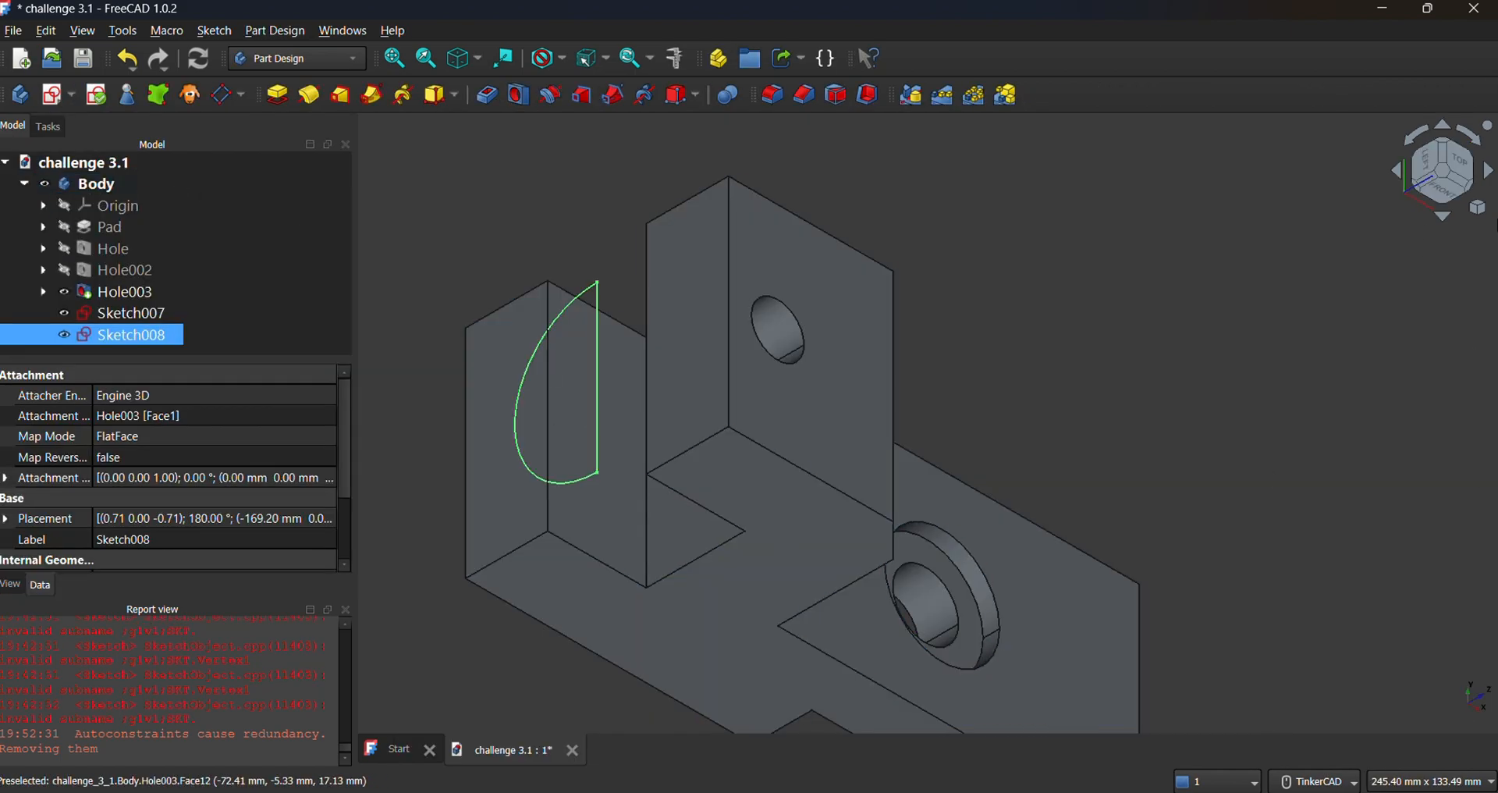
Pocket the closed half-circle sketch 30 mm deep into the lower jaw, checking the jaw's depth on the reference drawing.
{"action": "left_click", "coordinate": [1491, 173]}
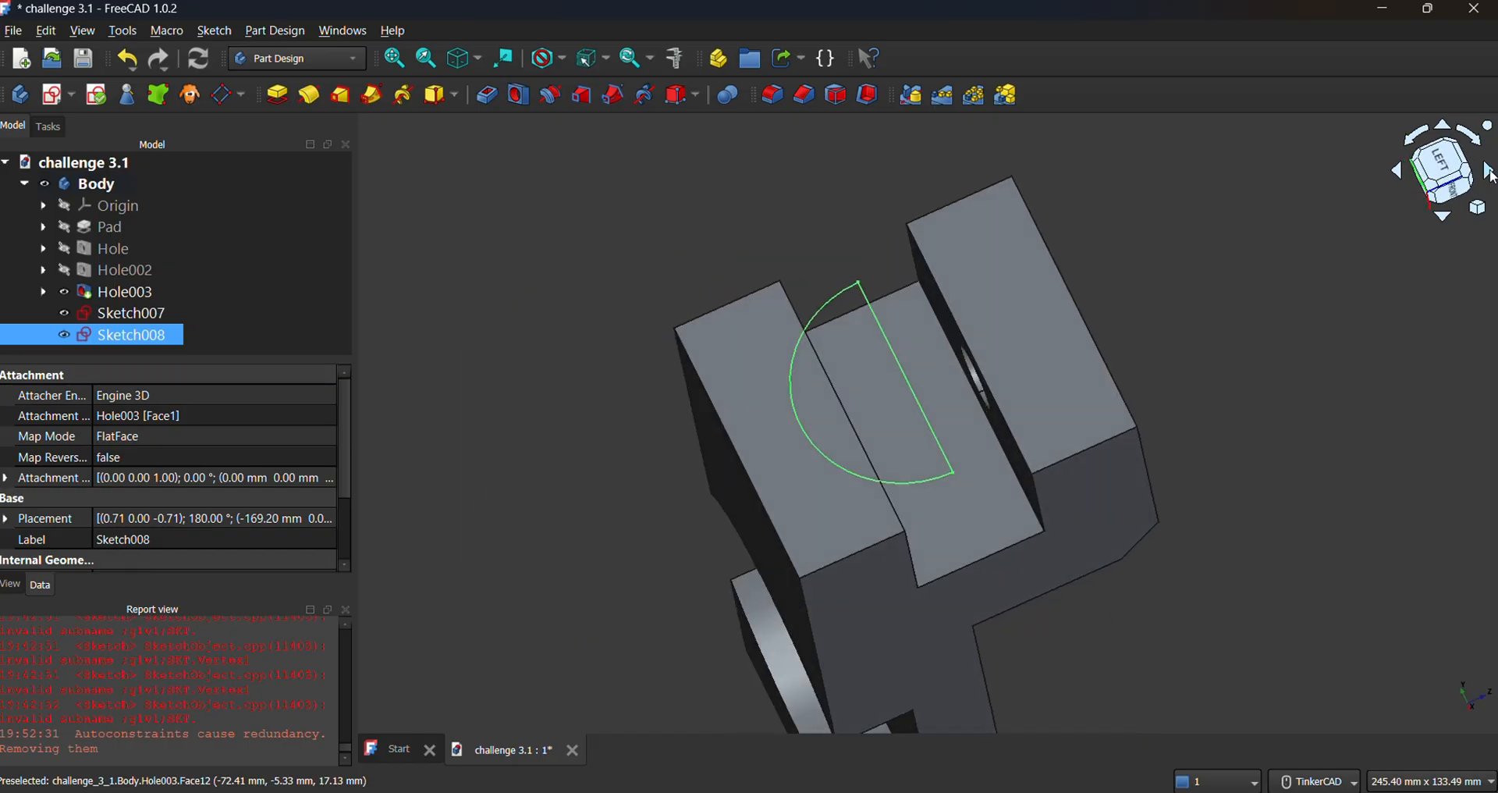
{"action": "left_click", "coordinate": [1456, 201]}
{"action": "left_click", "coordinate": [1451, 154]}
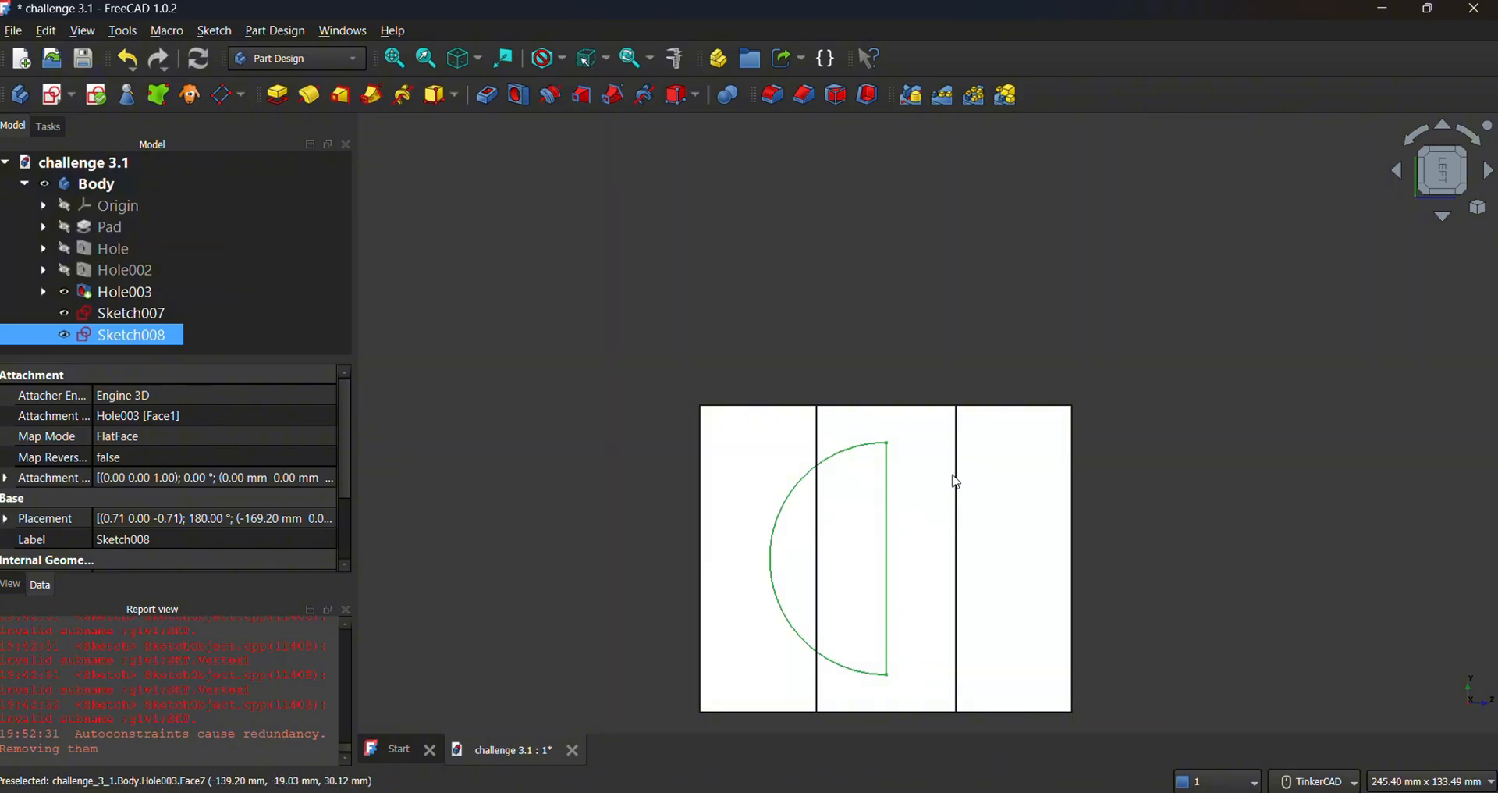
{"action": "left_click", "coordinate": [1417, 148]}
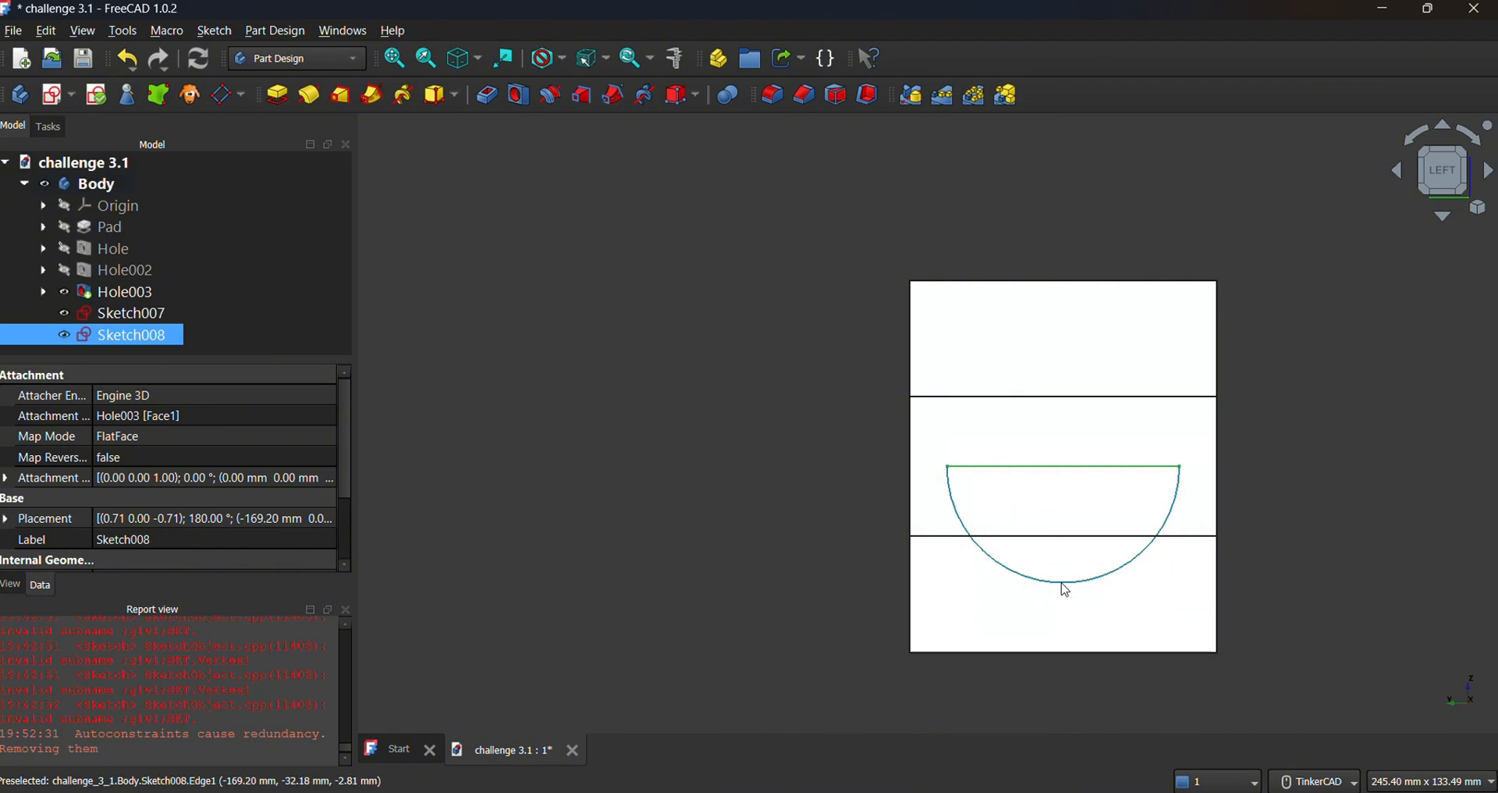
{"action": "left_click", "coordinate": [487, 100]}
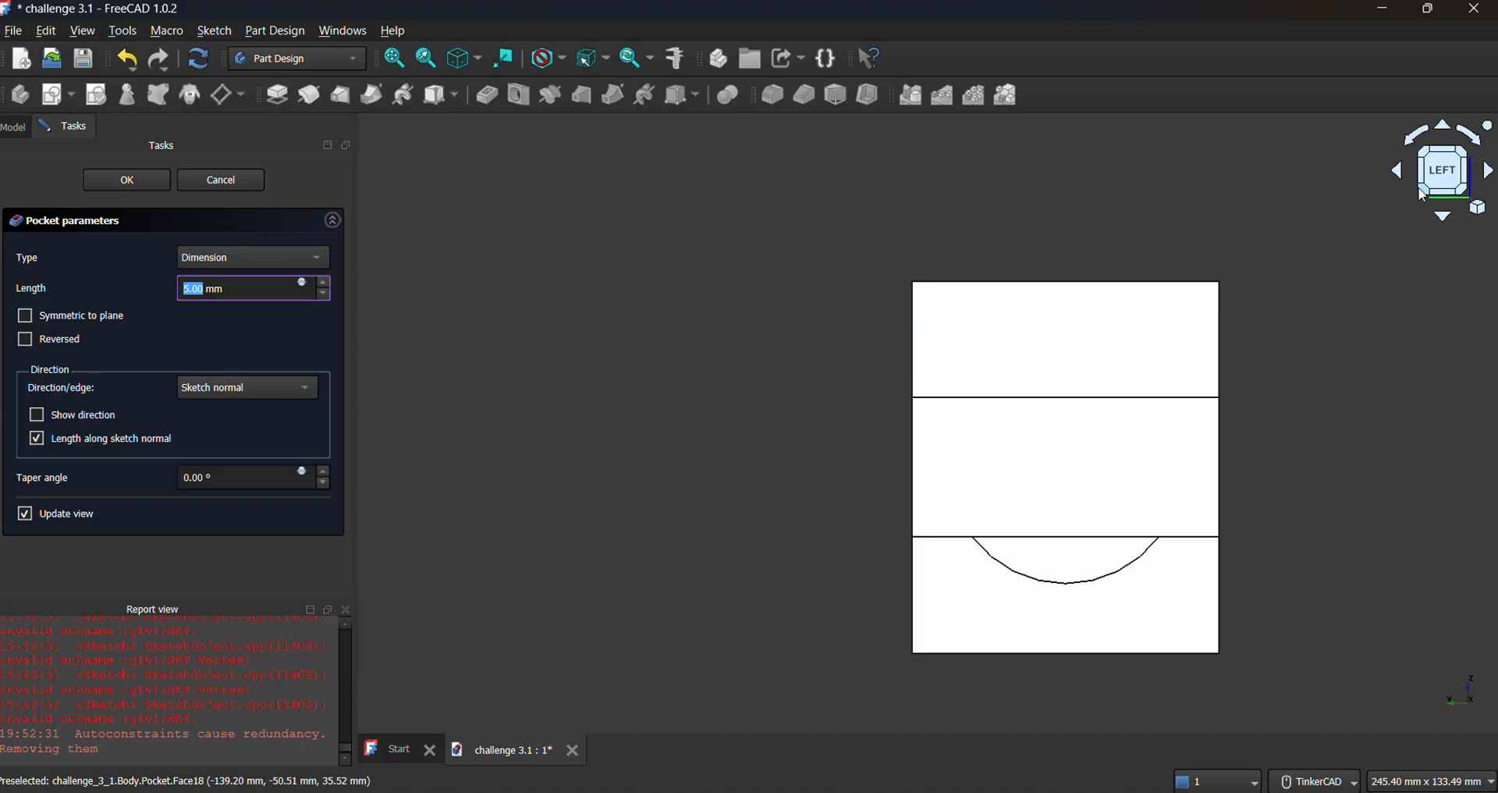
{"action": "left_click", "coordinate": [1421, 193]}
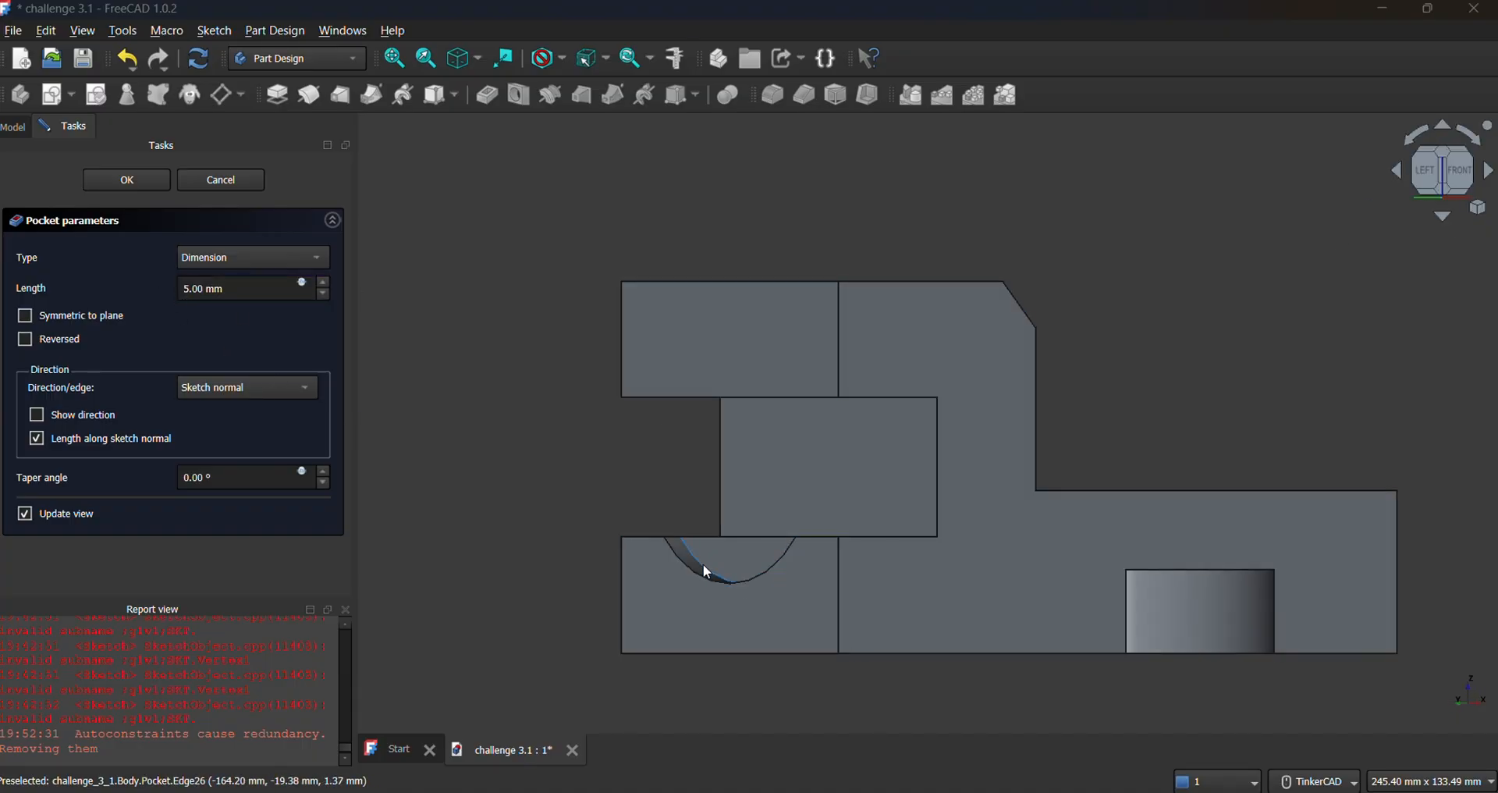
{"action": "key", "text": "alt+Tab"}
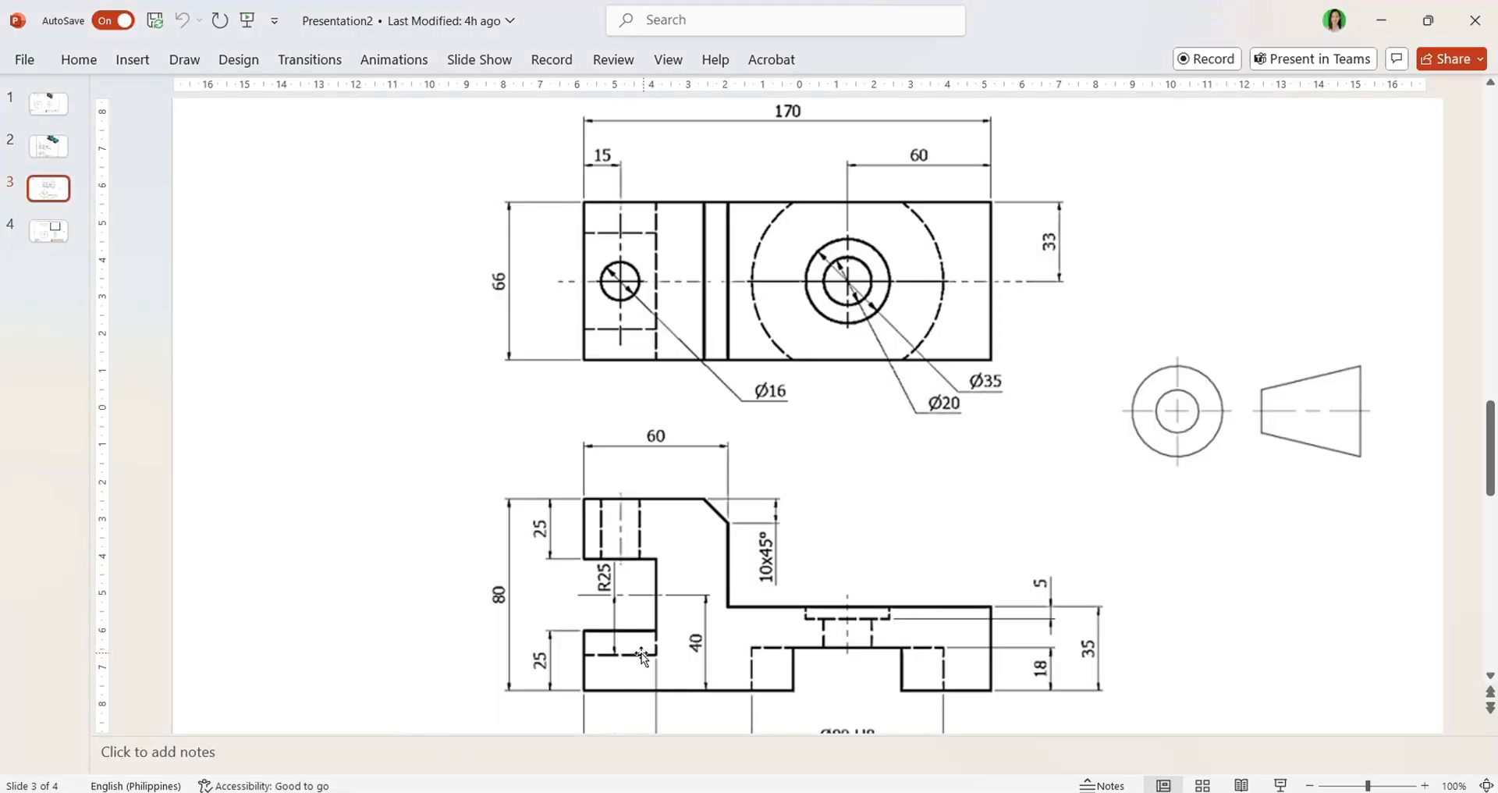
{"action": "scroll", "coordinate": [601, 655], "scroll_direction": "down", "scroll_amount": 1}
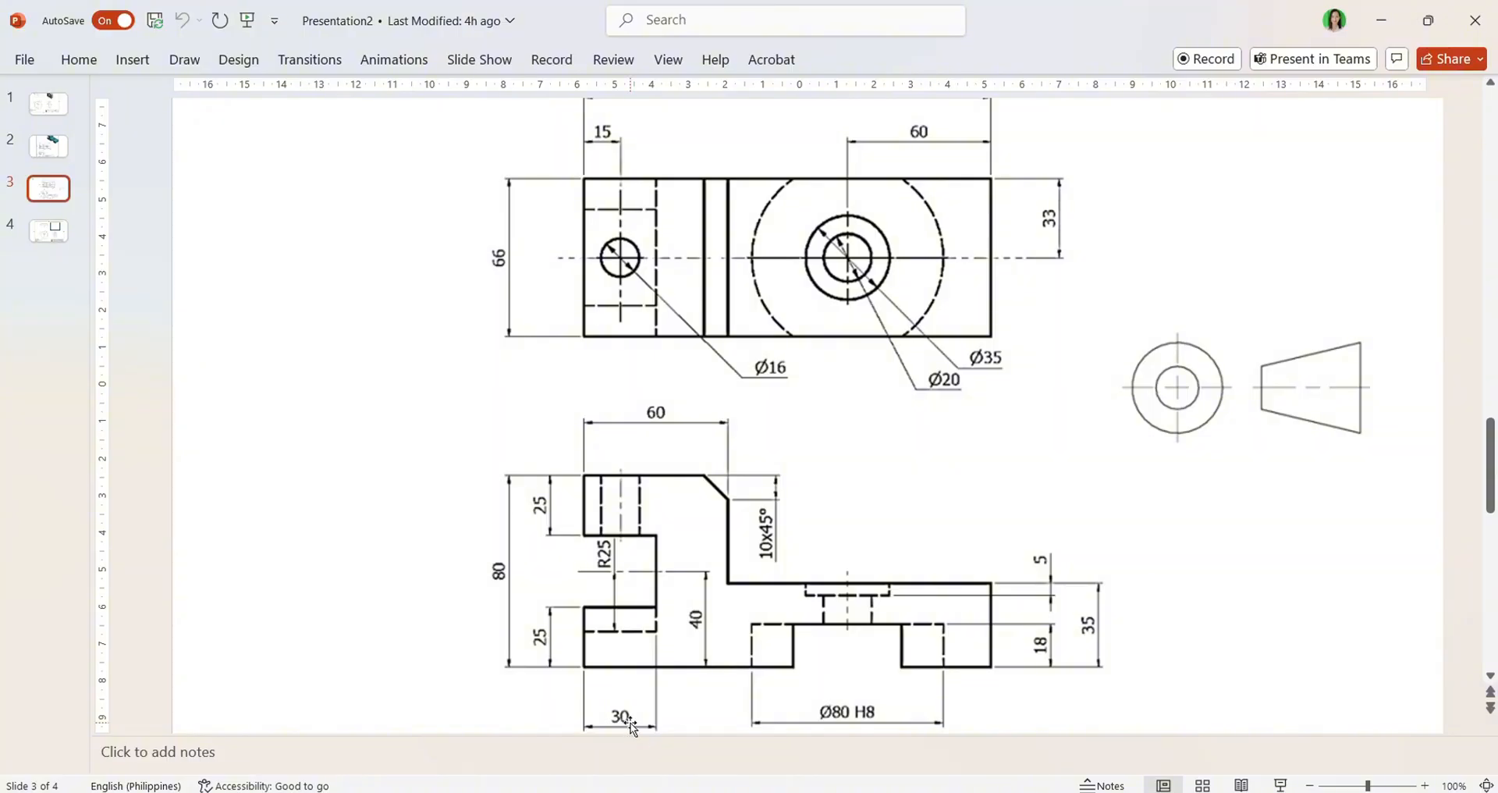
{"action": "key", "text": "alt+Tab"}
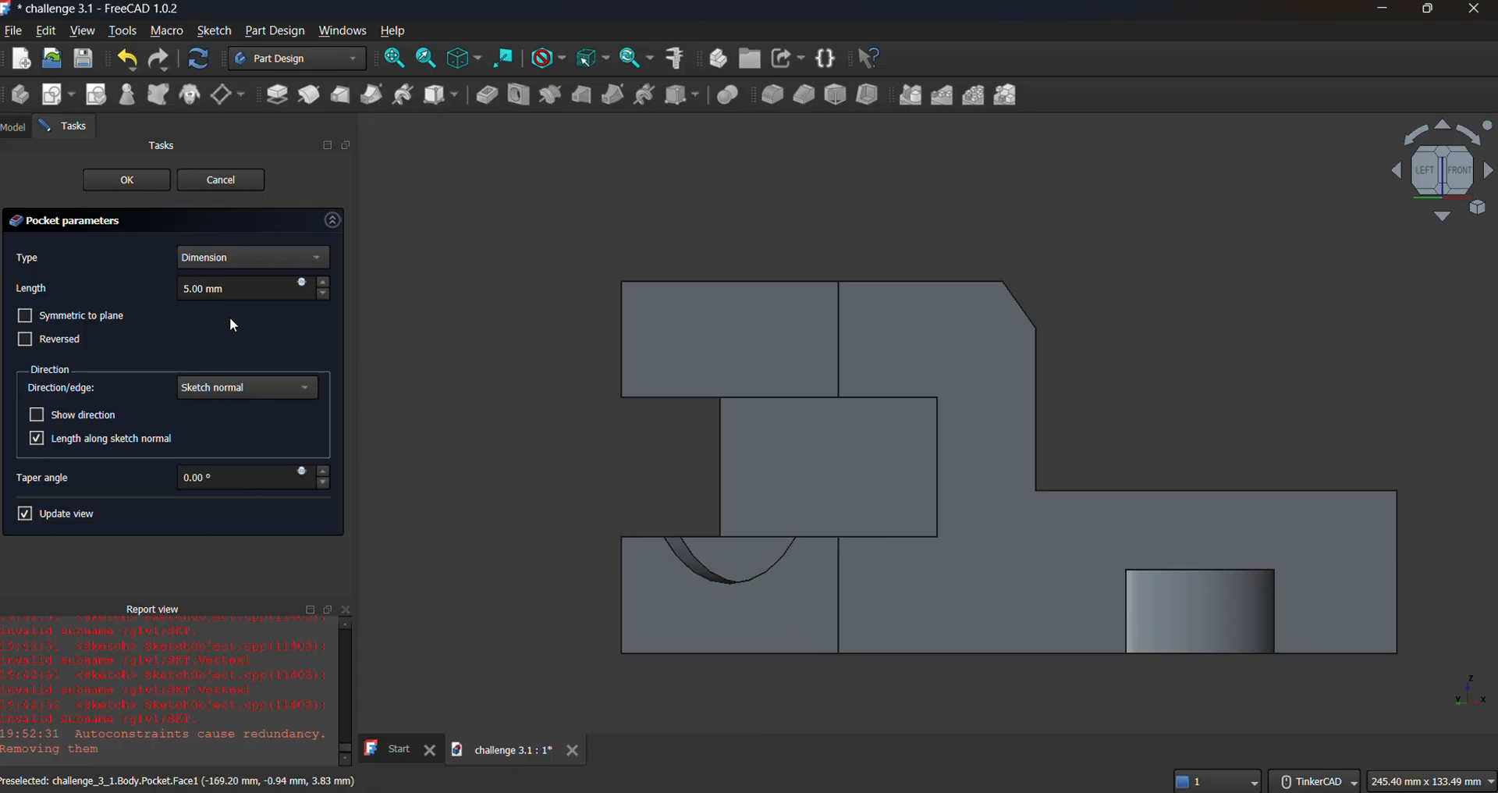
{"action": "double_click", "coordinate": [207, 289]}
{"action": "type", "text": "30"}
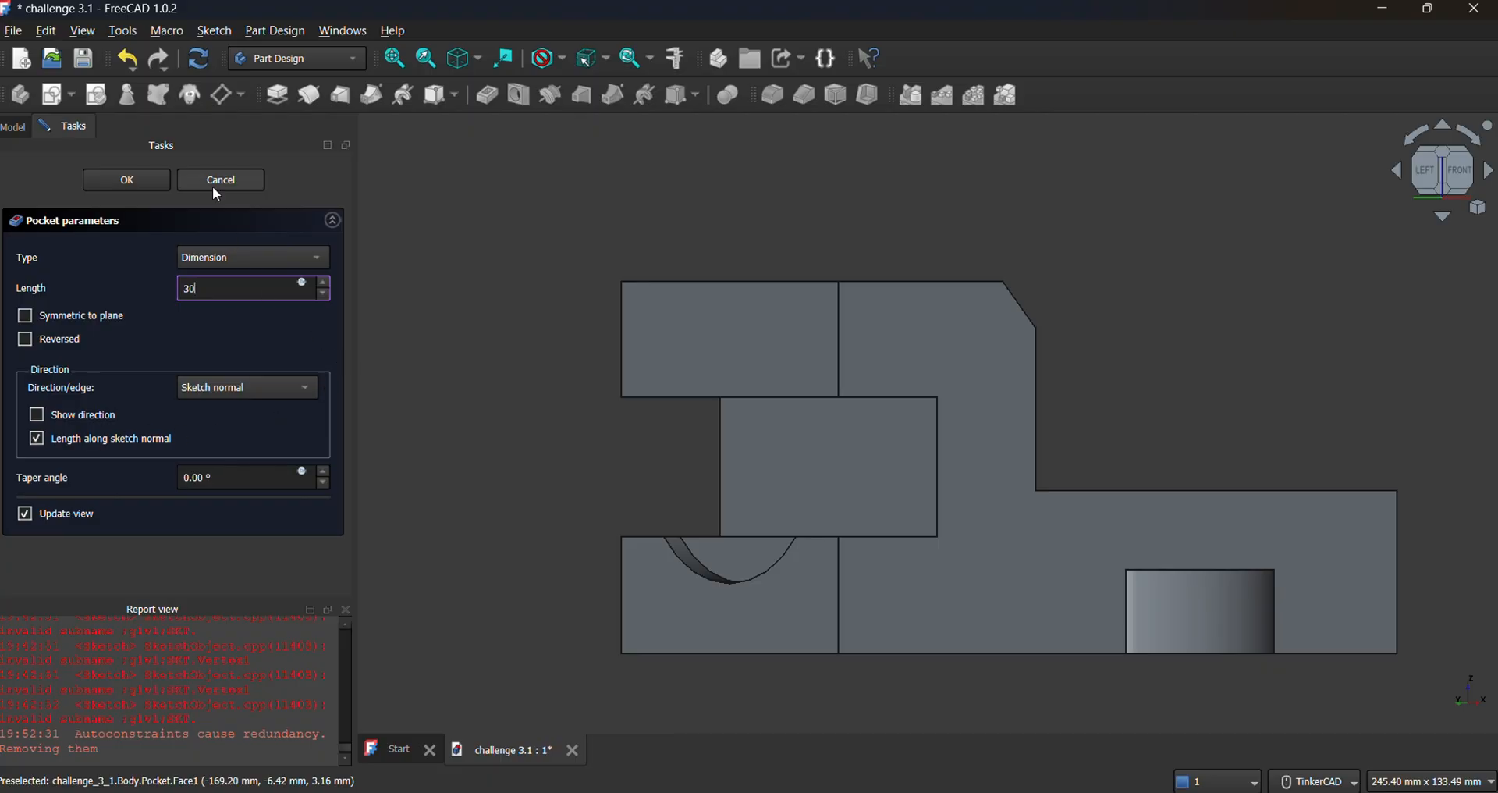
{"action": "left_click", "coordinate": [147, 178]}
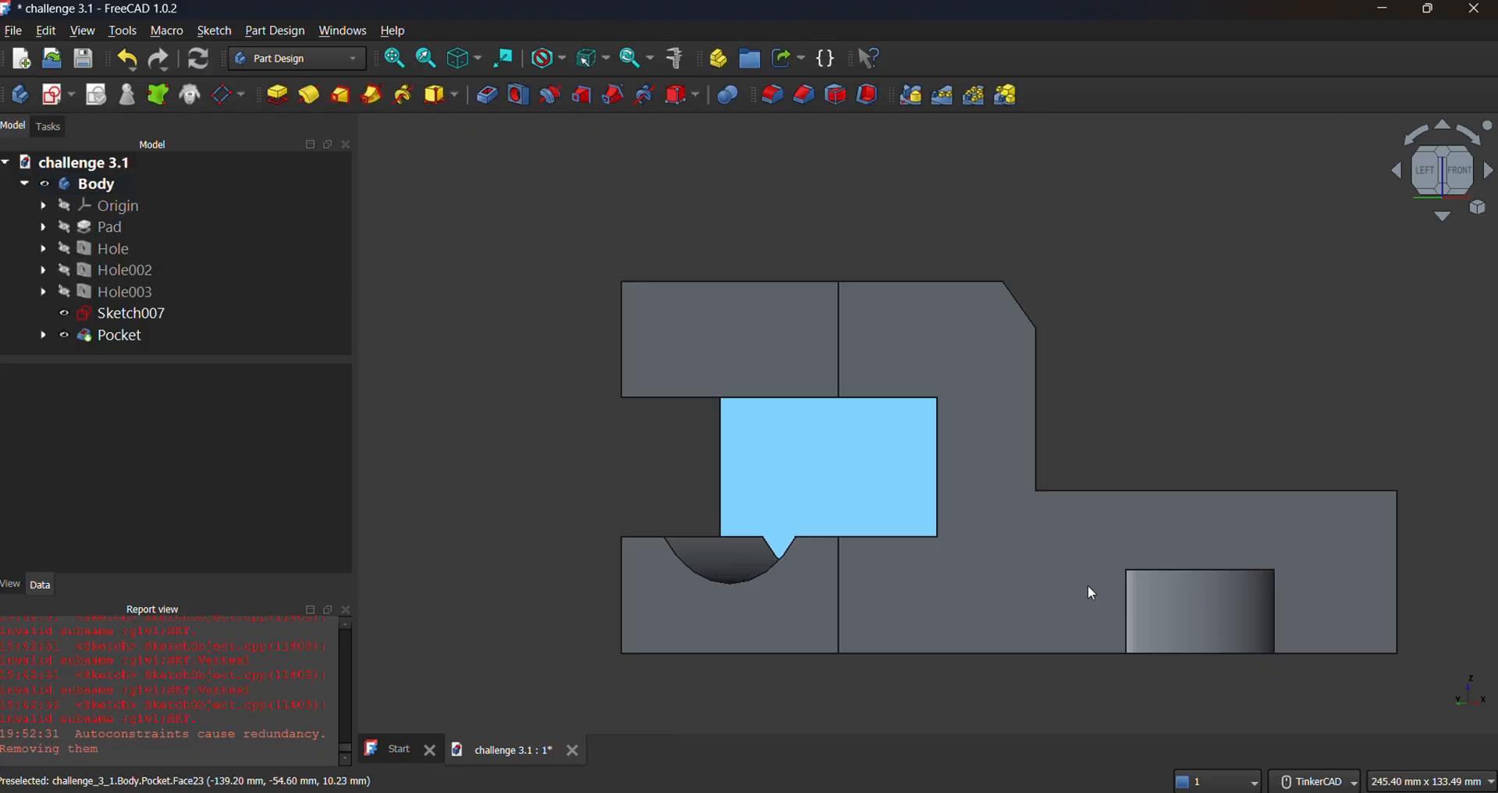
Inspect the R25 cutout in the lower jaw from several sides and compare the bracket with the reference drawing.
{"action": "left_click", "coordinate": [1491, 173]}
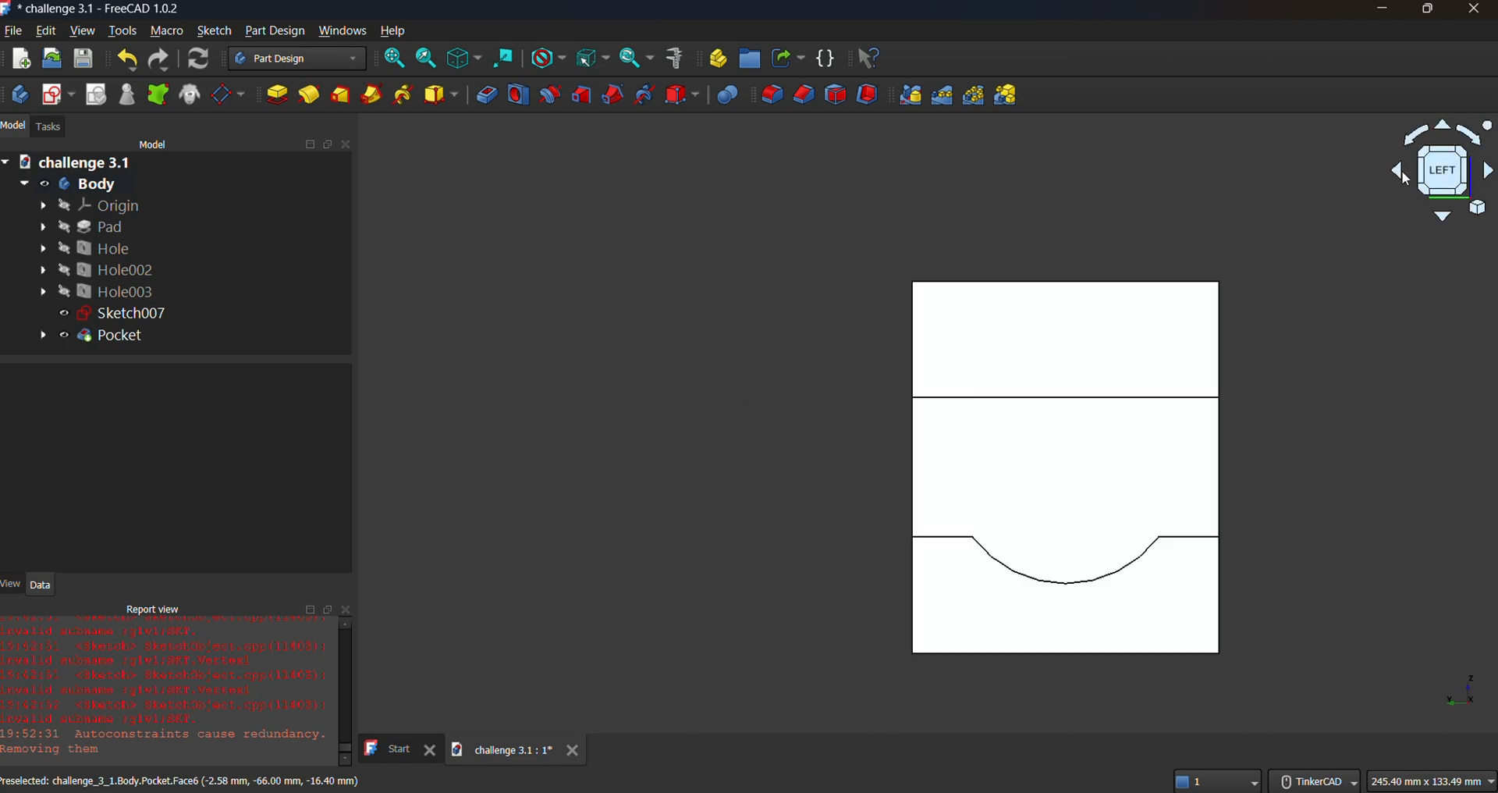
{"action": "left_click", "coordinate": [1448, 221]}
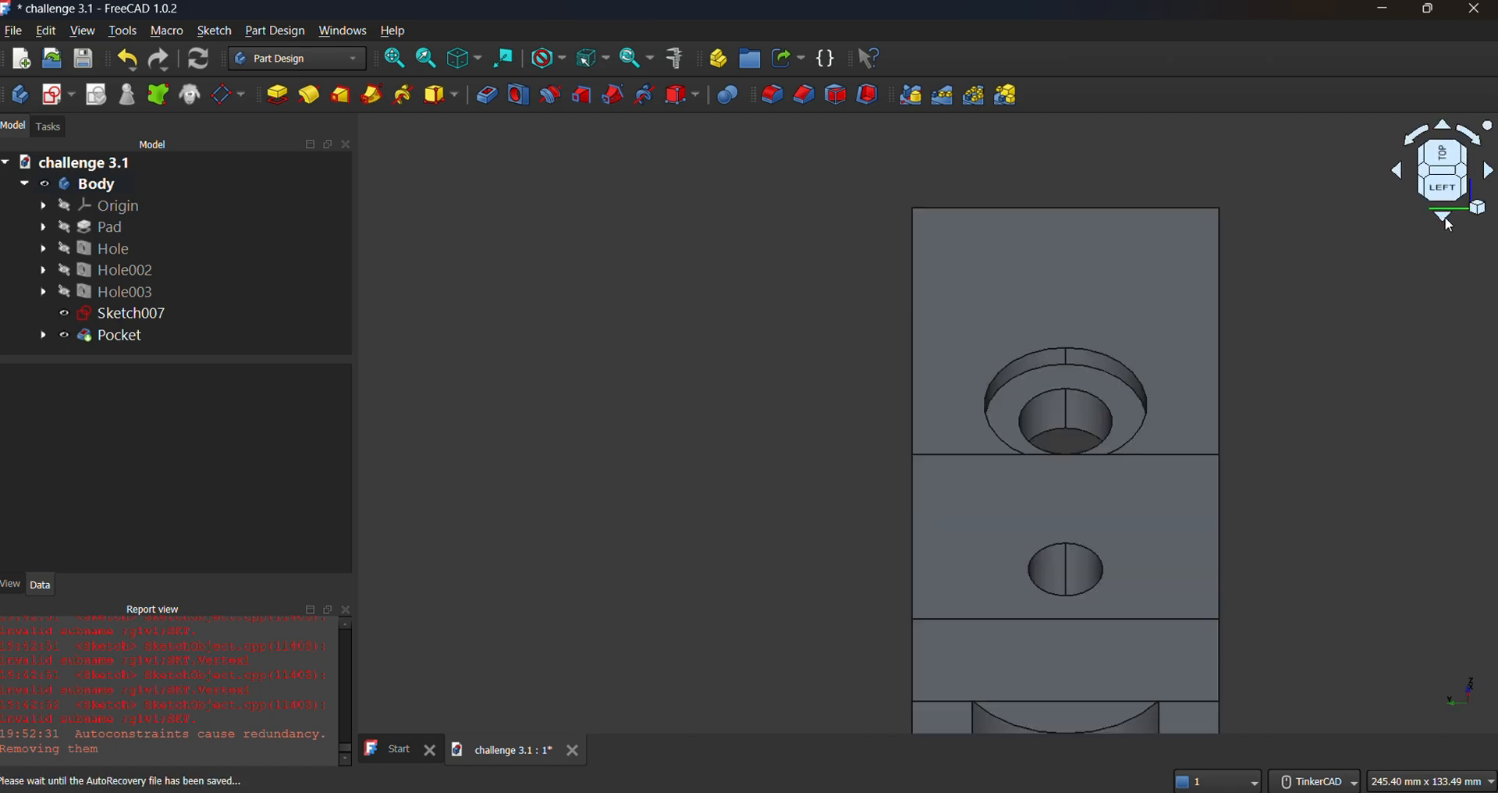
{"action": "scroll", "coordinate": [1248, 390], "scroll_direction": "down", "scroll_amount": 2}
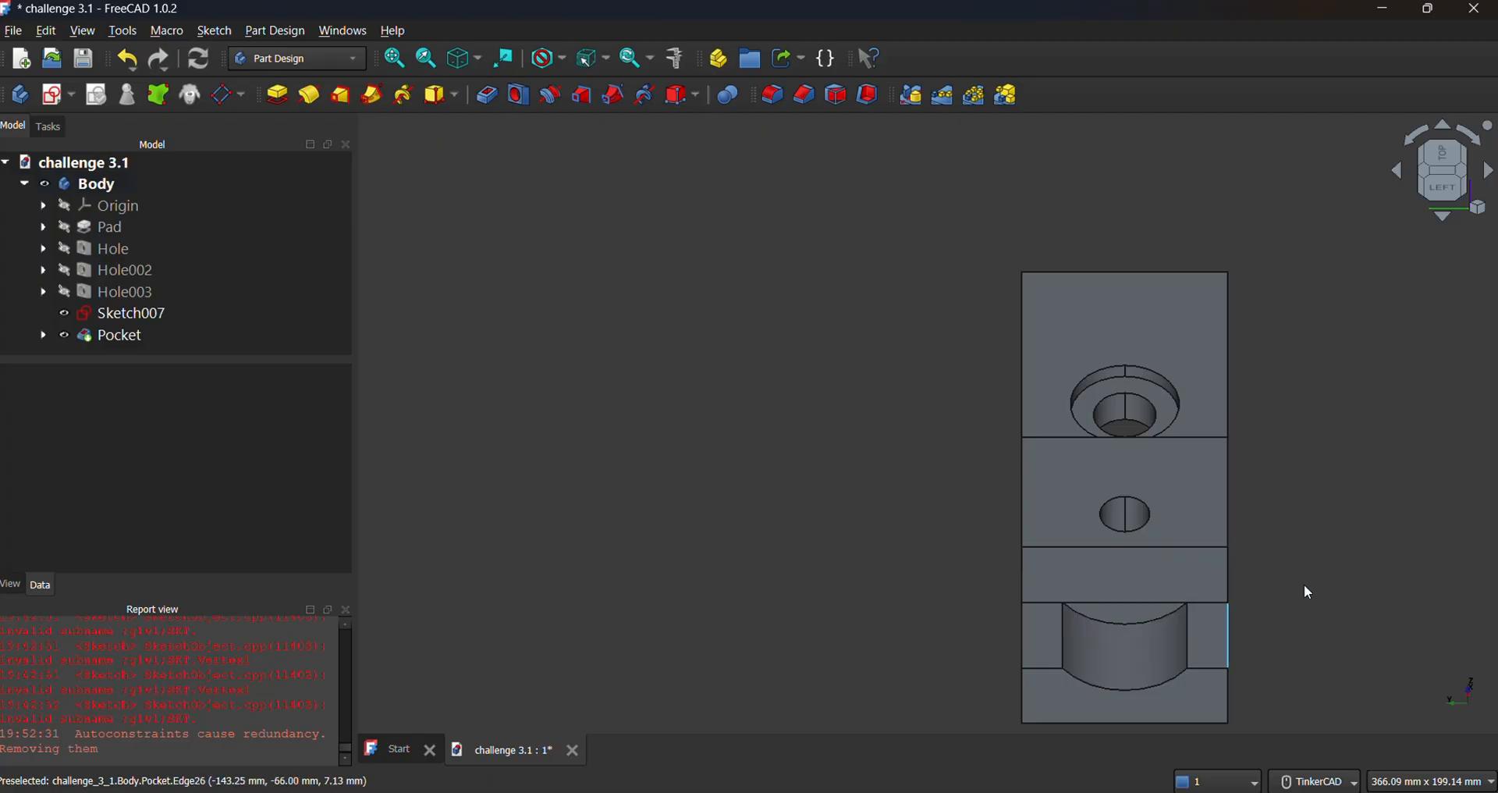
{"action": "left_click", "coordinate": [1401, 179]}
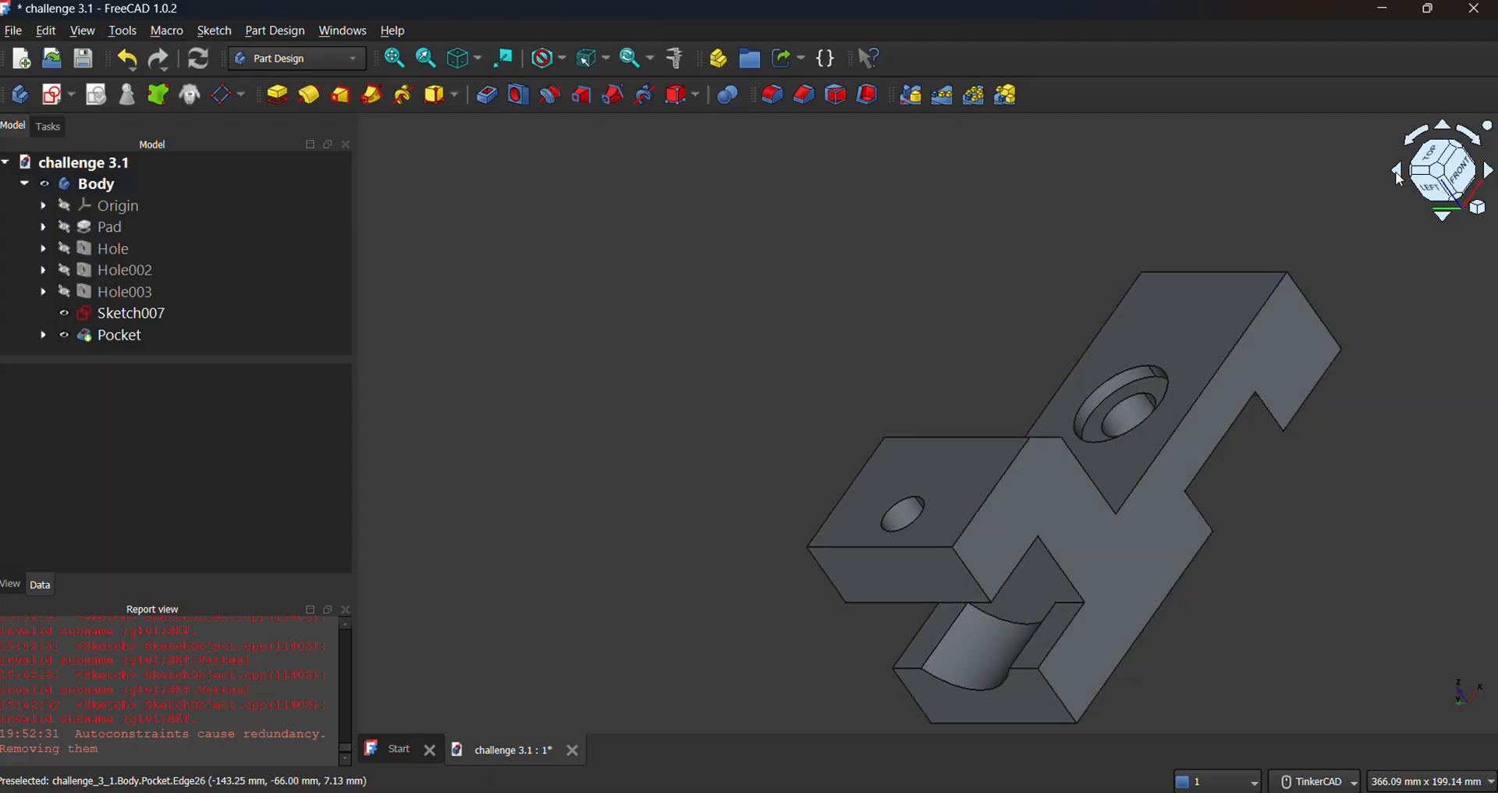
{"action": "left_click", "coordinate": [1448, 161]}
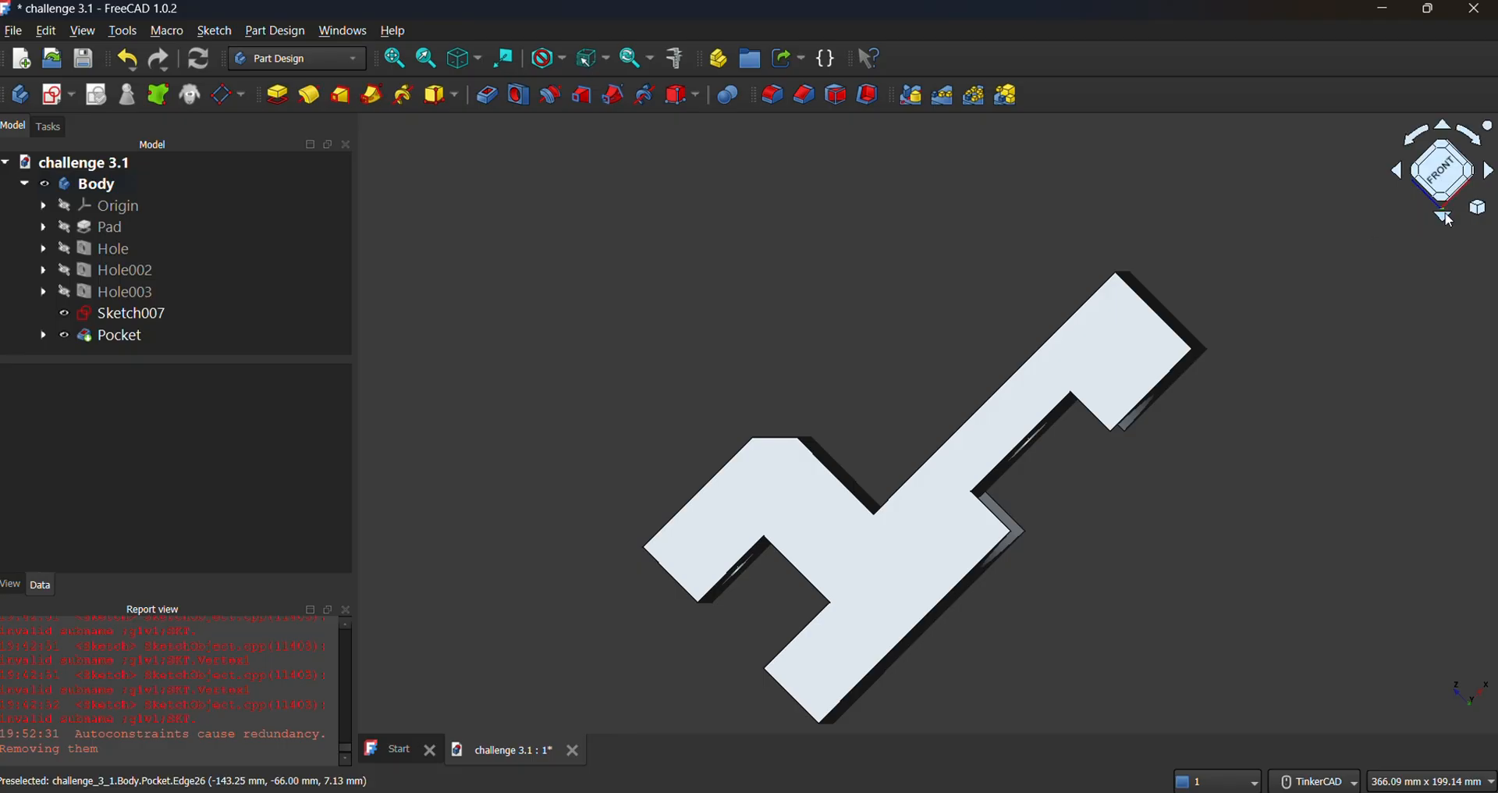
{"action": "left_click", "coordinate": [1450, 218]}
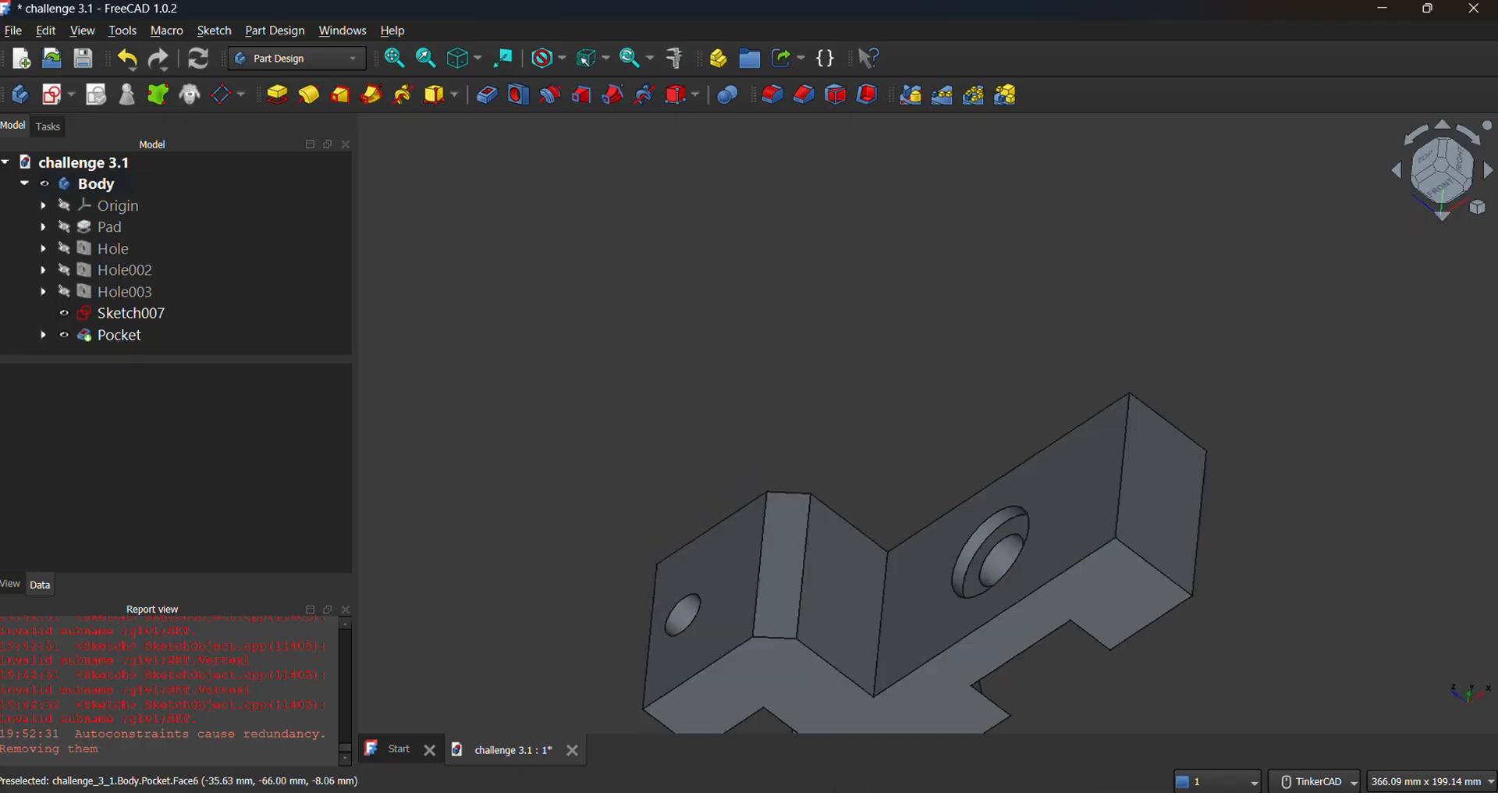
{"action": "left_click", "coordinate": [993, 741]}
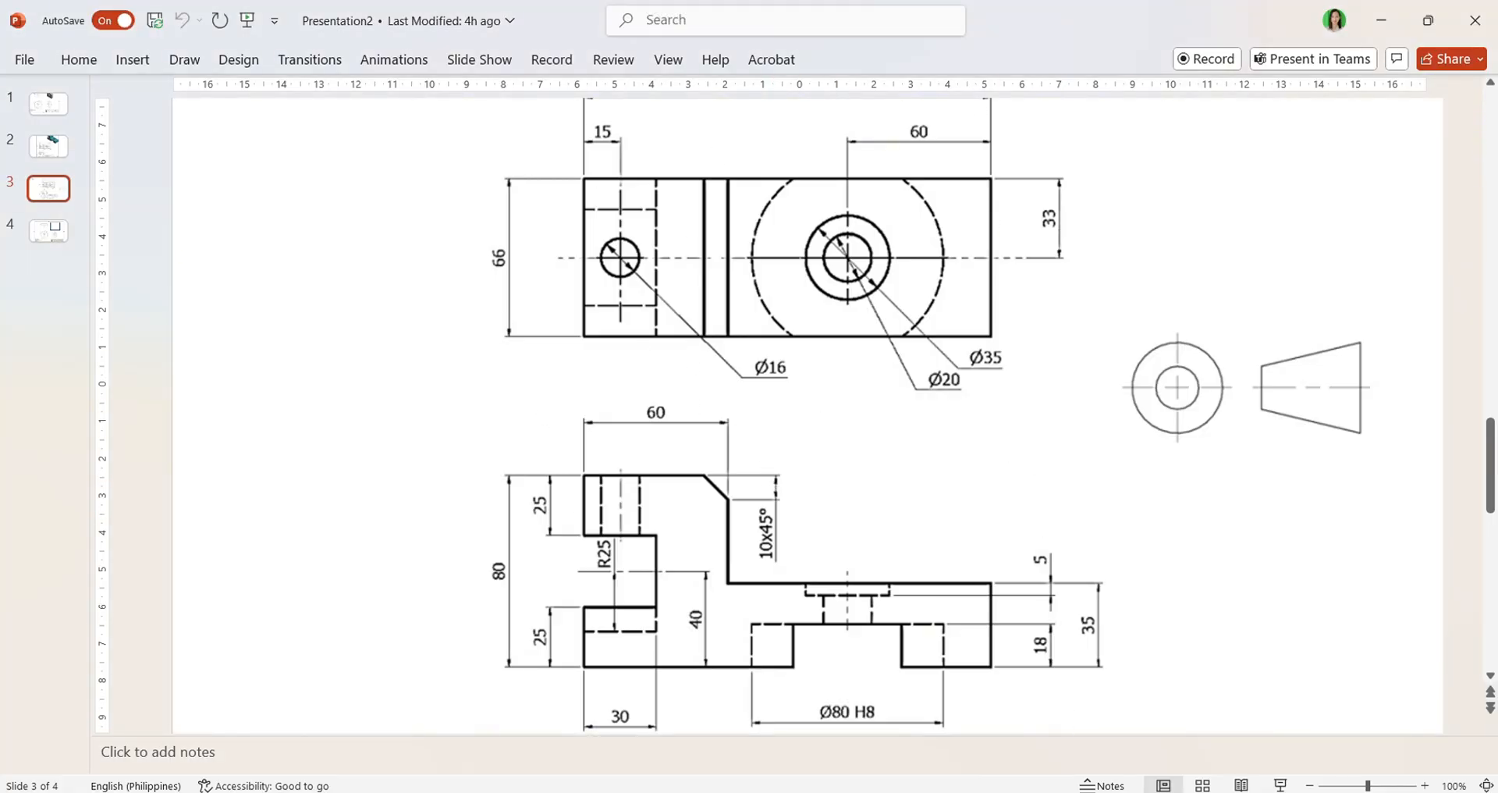
{"action": "left_click", "coordinate": [936, 702]}
Examine the whole bracket from above, below, the rear and the front, including its holes and rounded cutouts.
{"action": "scroll", "coordinate": [1072, 541], "scroll_direction": "down", "scroll_amount": 2}
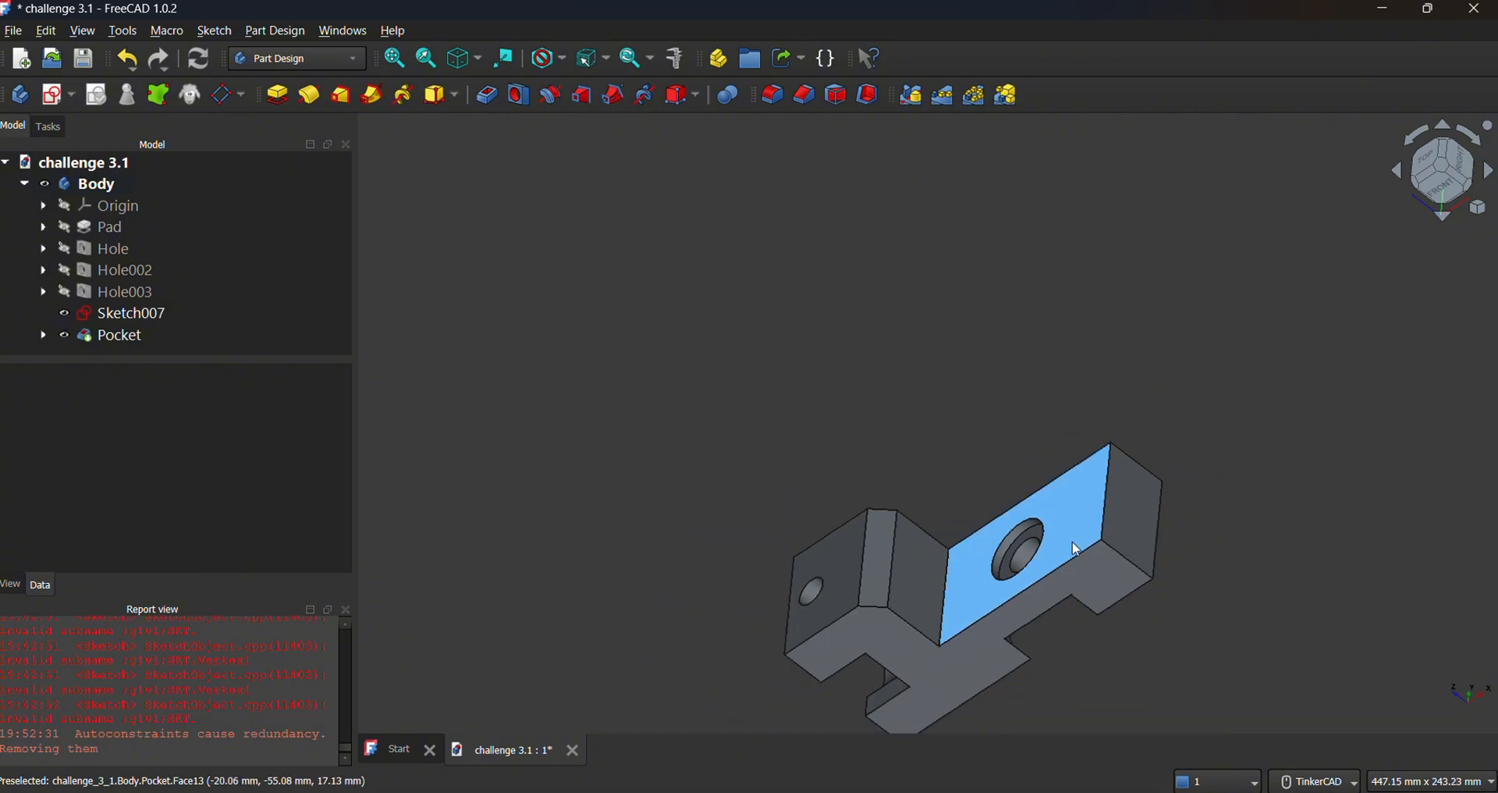
{"action": "scroll", "coordinate": [1072, 541], "scroll_direction": "down", "scroll_amount": 2}
{"action": "scroll", "coordinate": [1032, 644], "scroll_direction": "up", "scroll_amount": 5}
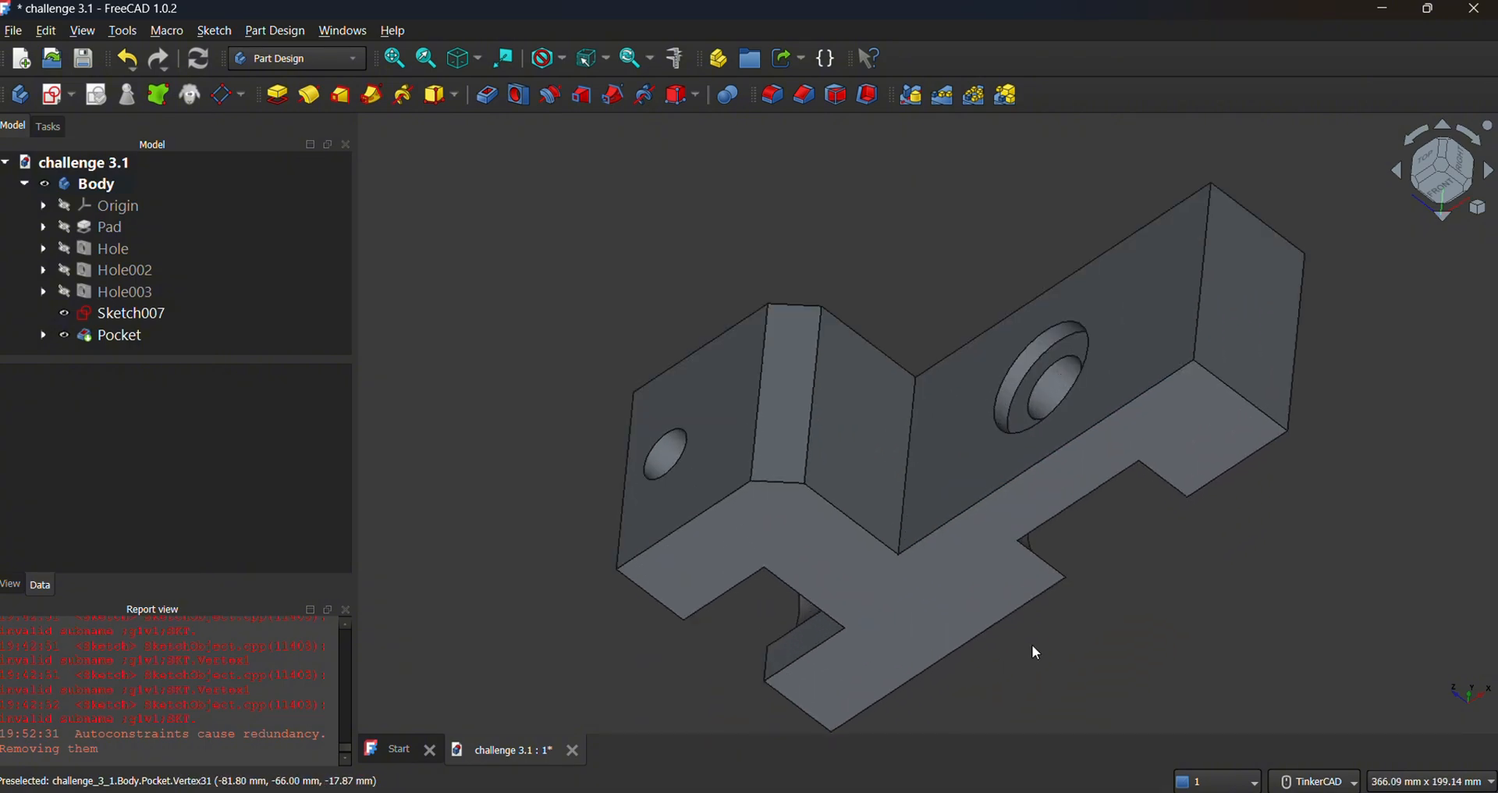
{"action": "scroll", "coordinate": [1036, 651], "scroll_direction": "up", "scroll_amount": 2}
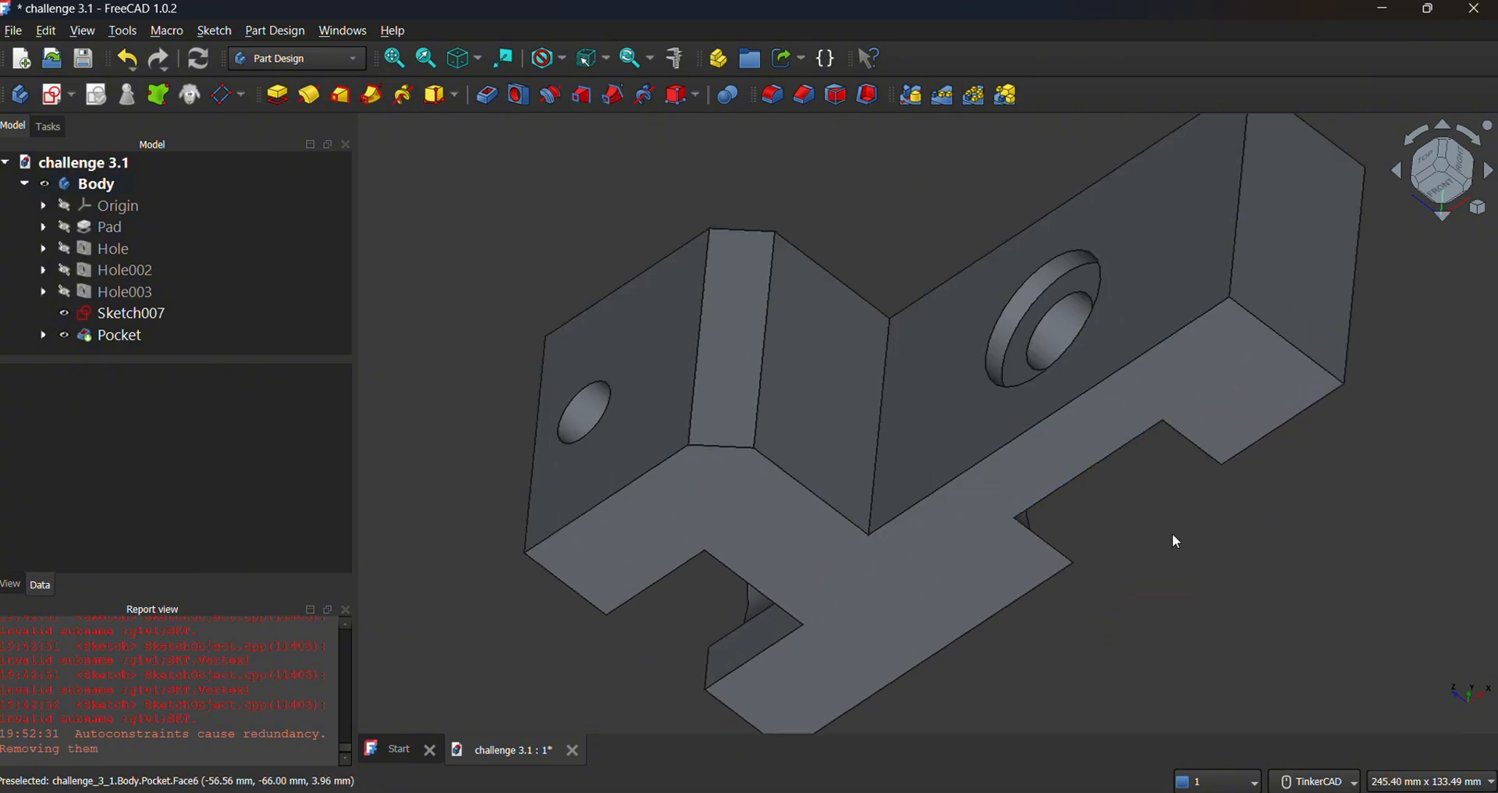
{"action": "scroll", "coordinate": [1121, 524], "scroll_direction": "down", "scroll_amount": 1}
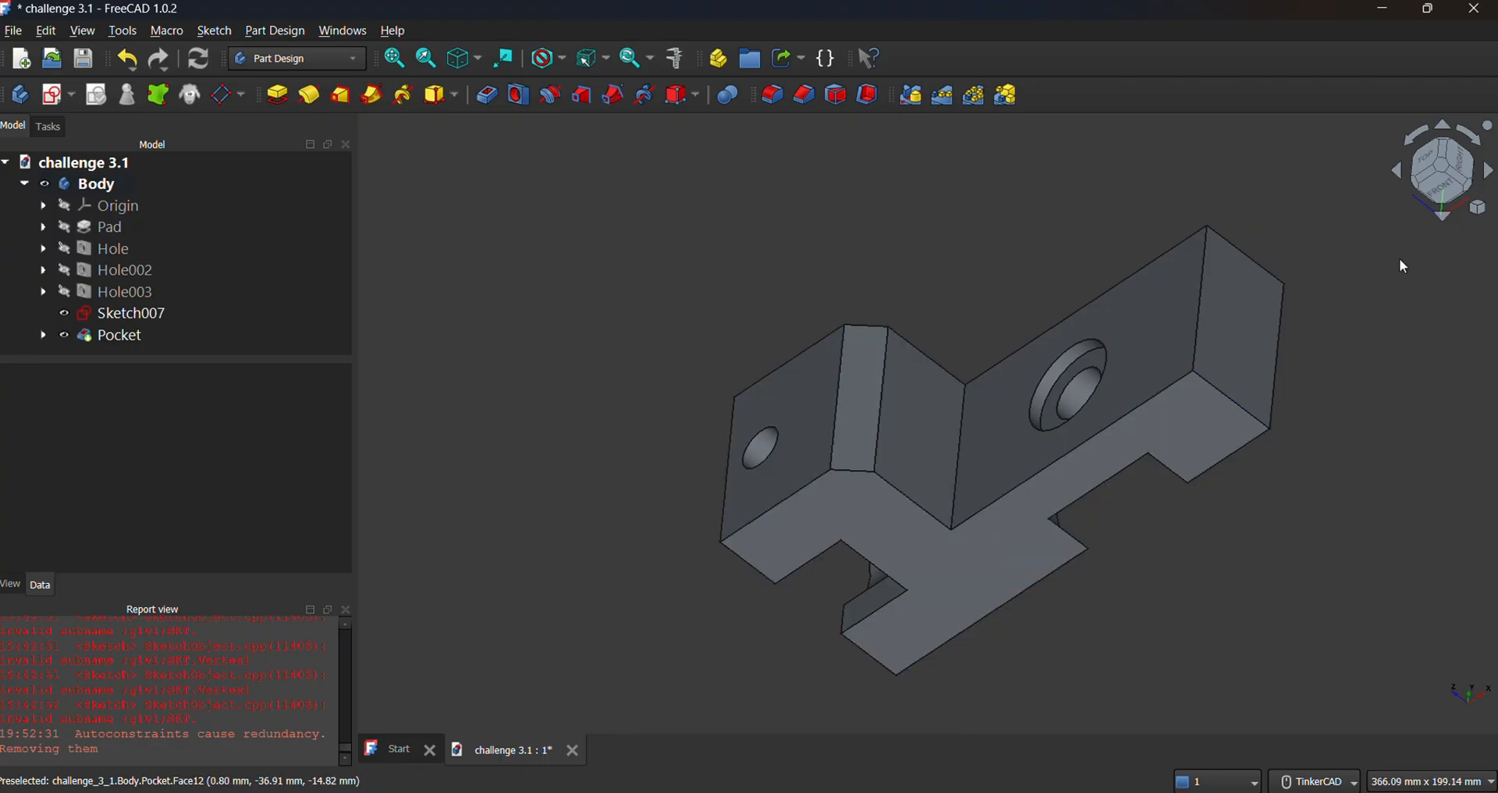
{"action": "left_click", "coordinate": [1445, 218]}
{"action": "left_click", "coordinate": [1445, 220]}
{"action": "left_click", "coordinate": [1445, 220]}
{"action": "left_click", "coordinate": [1445, 220]}
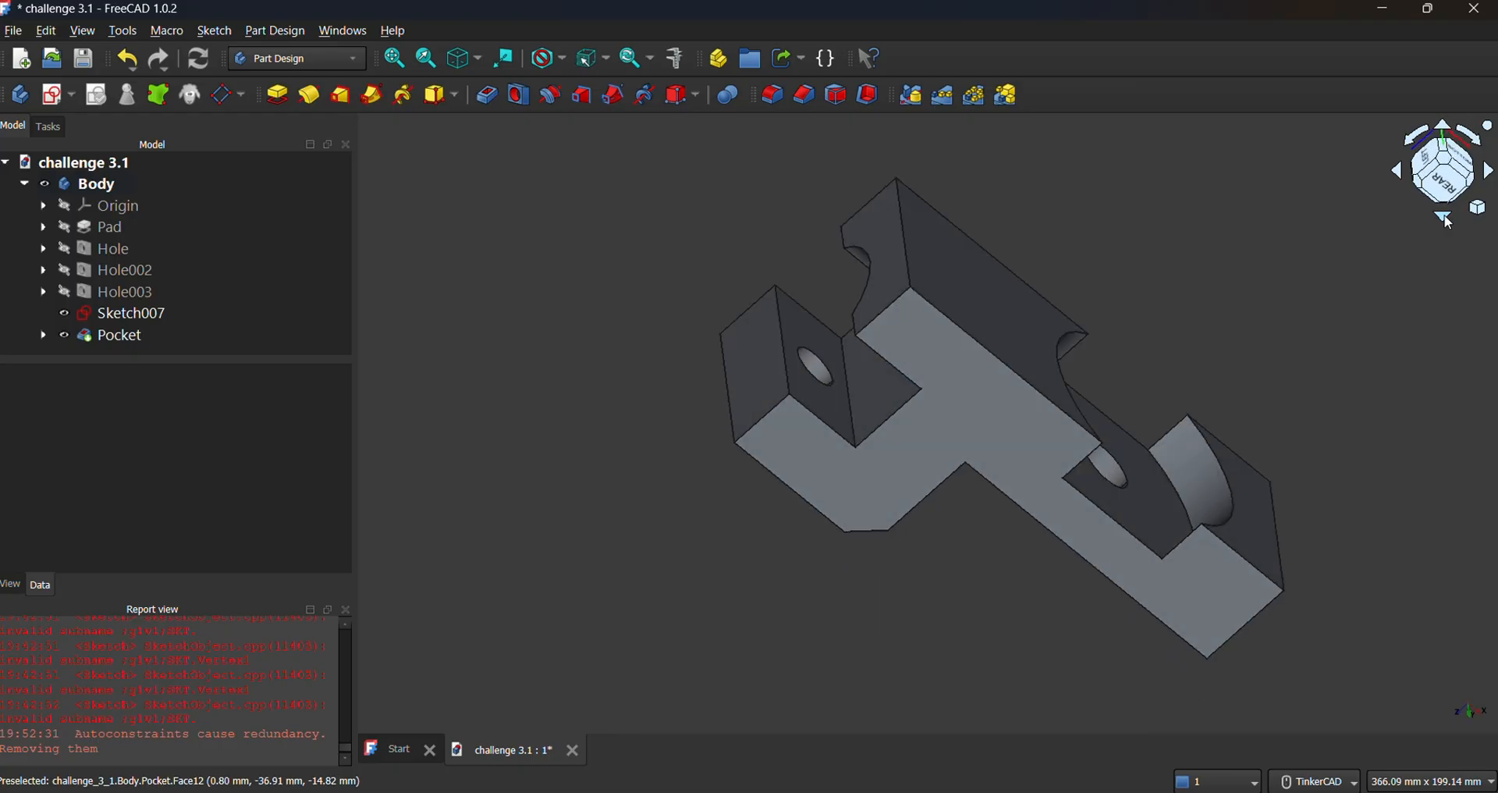
{"action": "left_click", "coordinate": [1445, 220]}
{"action": "left_click", "coordinate": [1448, 222]}
{"action": "left_click", "coordinate": [1448, 221]}
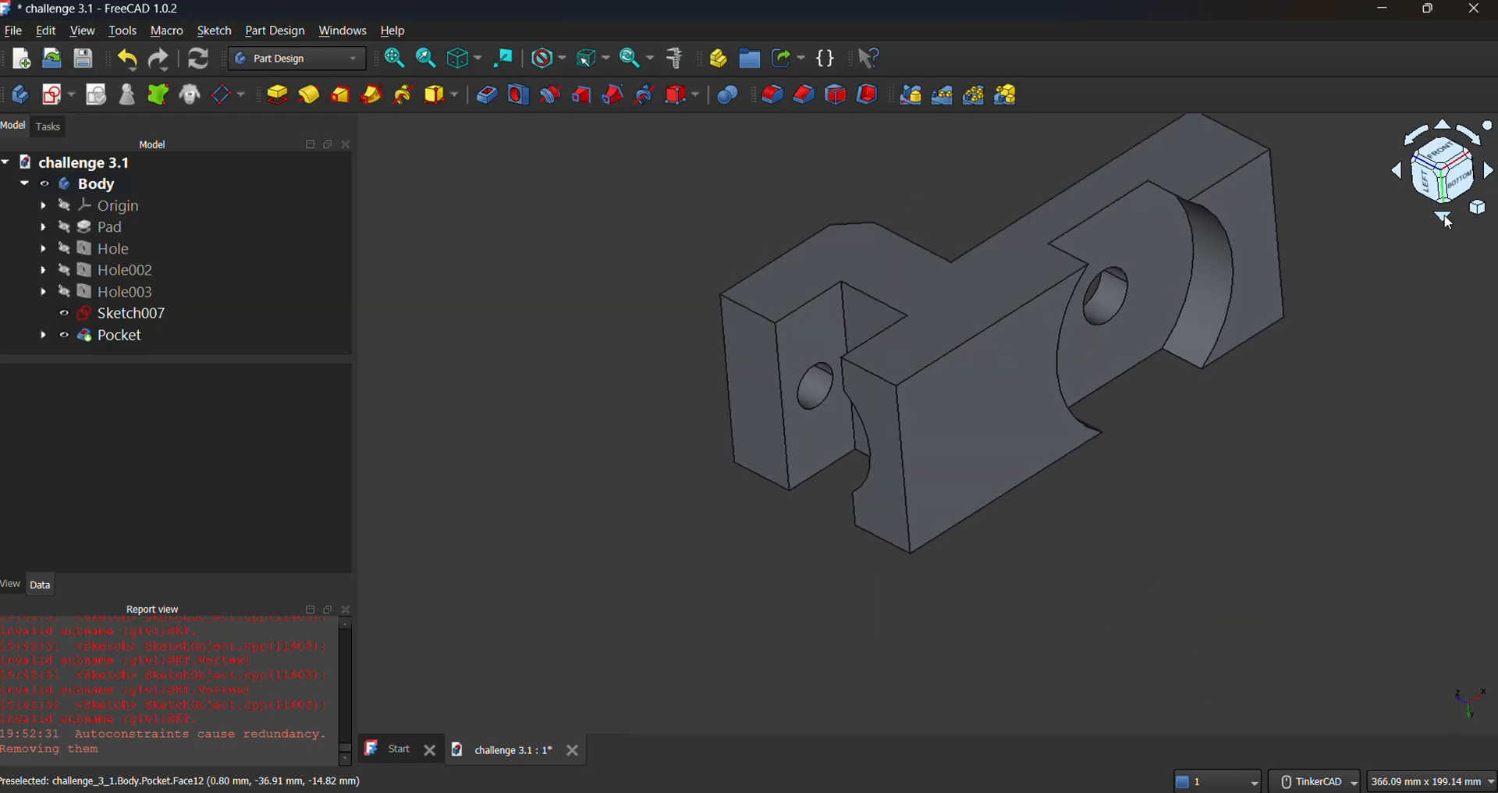
{"action": "left_click", "coordinate": [1448, 221]}
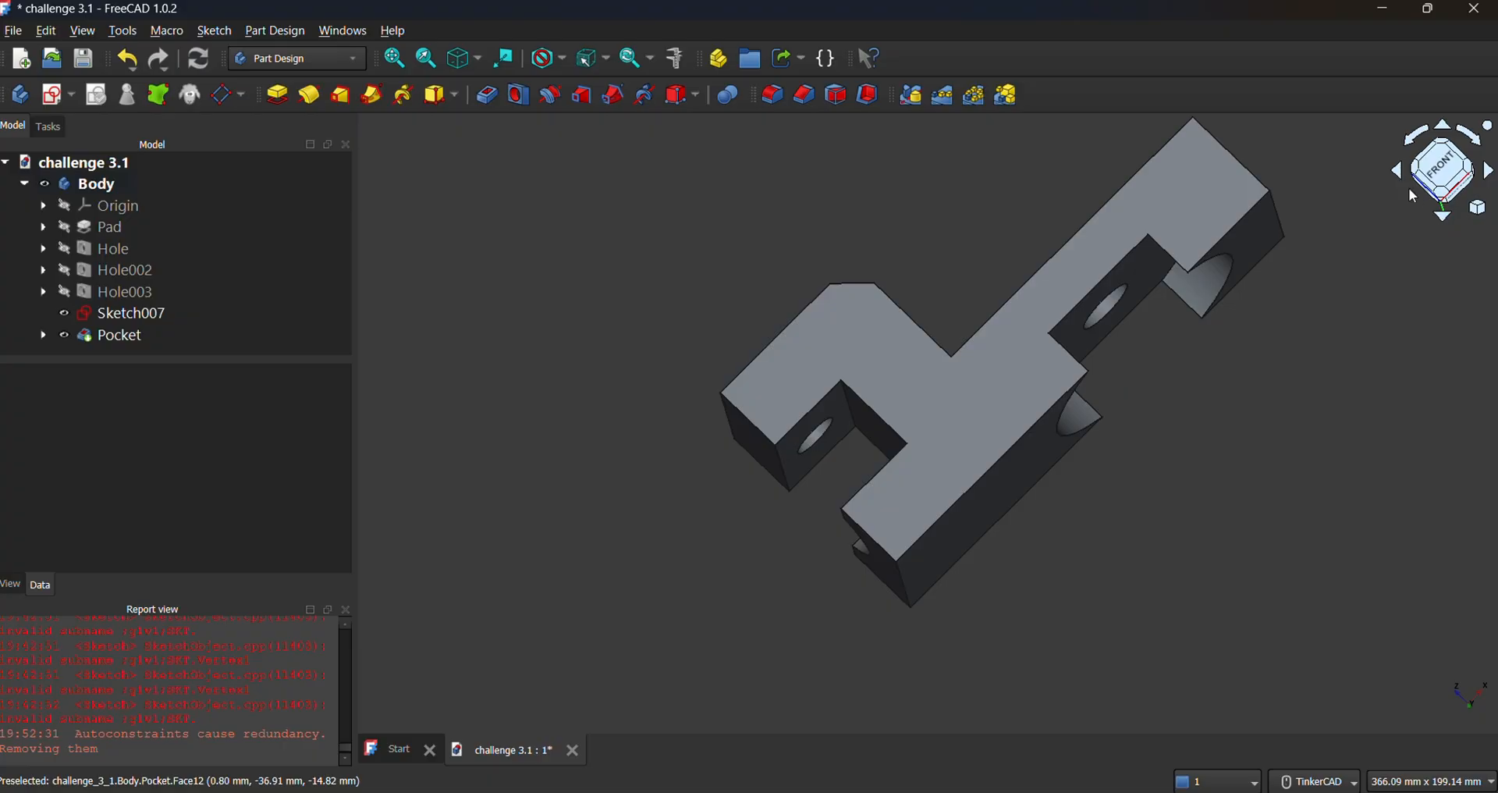
{"action": "left_click", "coordinate": [1492, 177]}
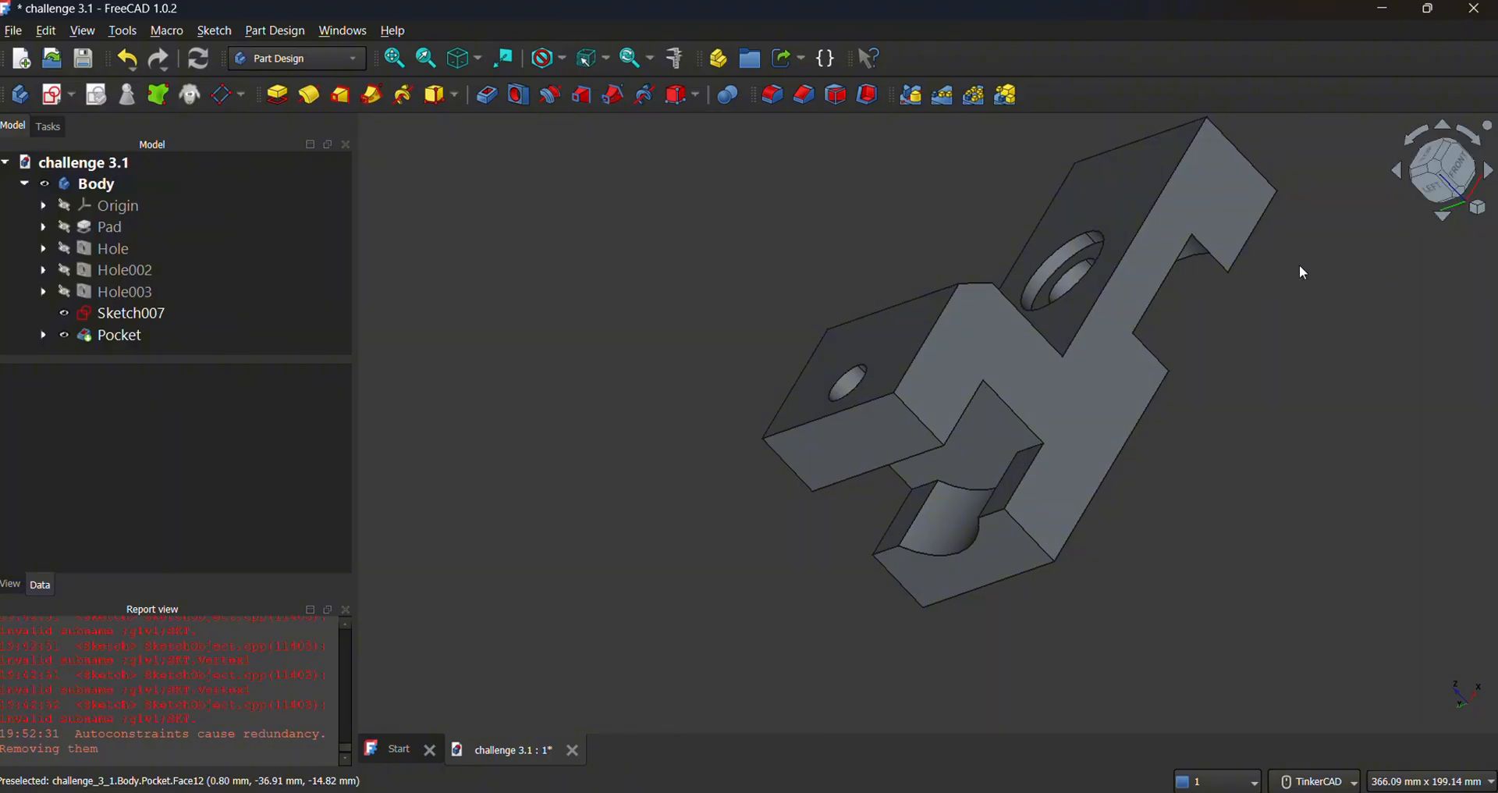